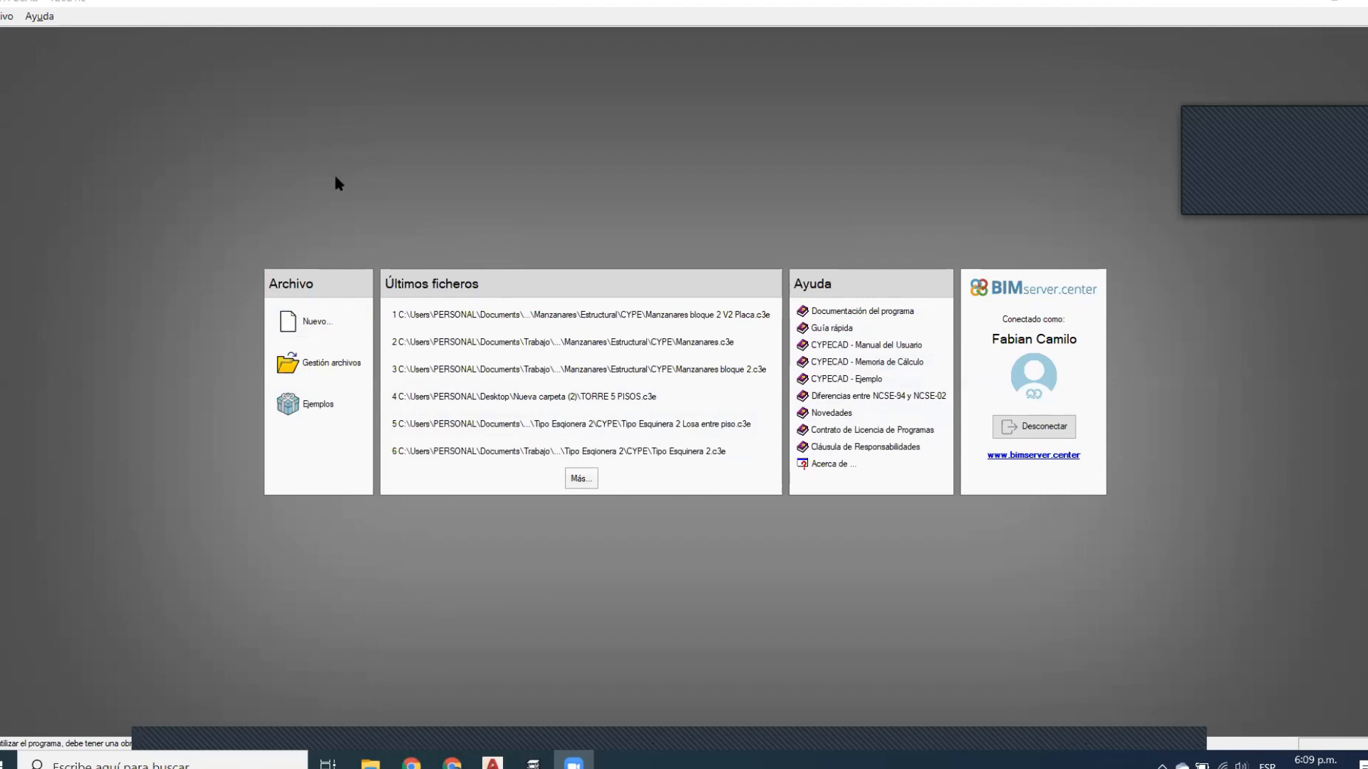
Start a new project file named "Clase 1" stored in the Diplomado folder on the desktop
click(320, 322)
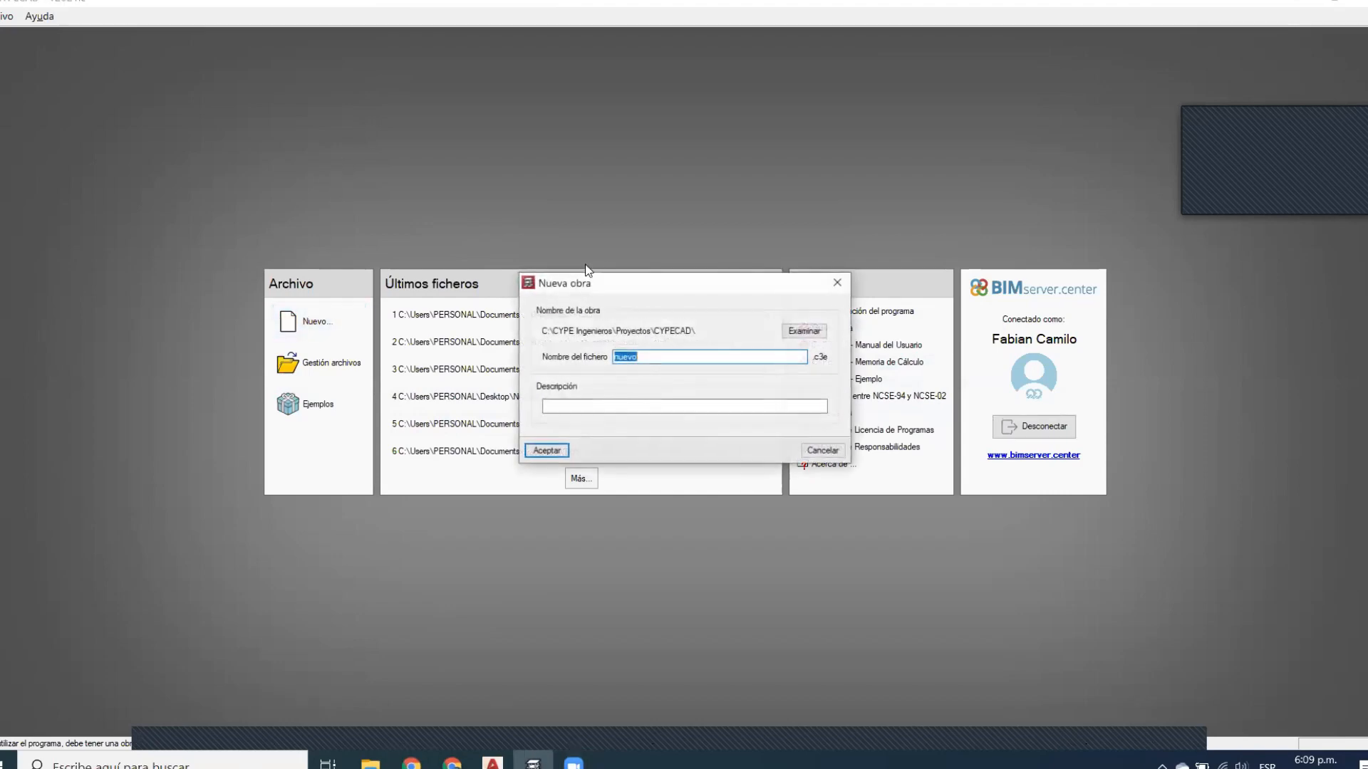
click(806, 329)
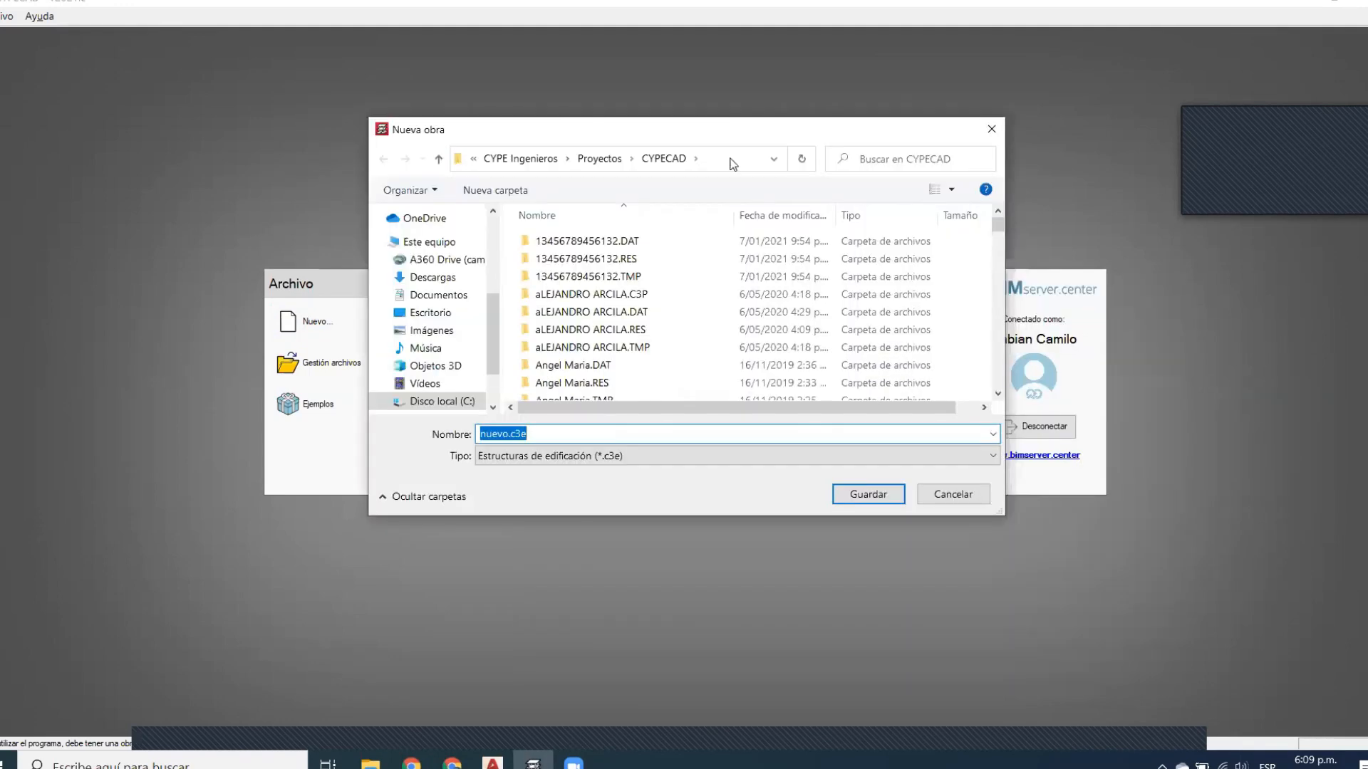
click(728, 158)
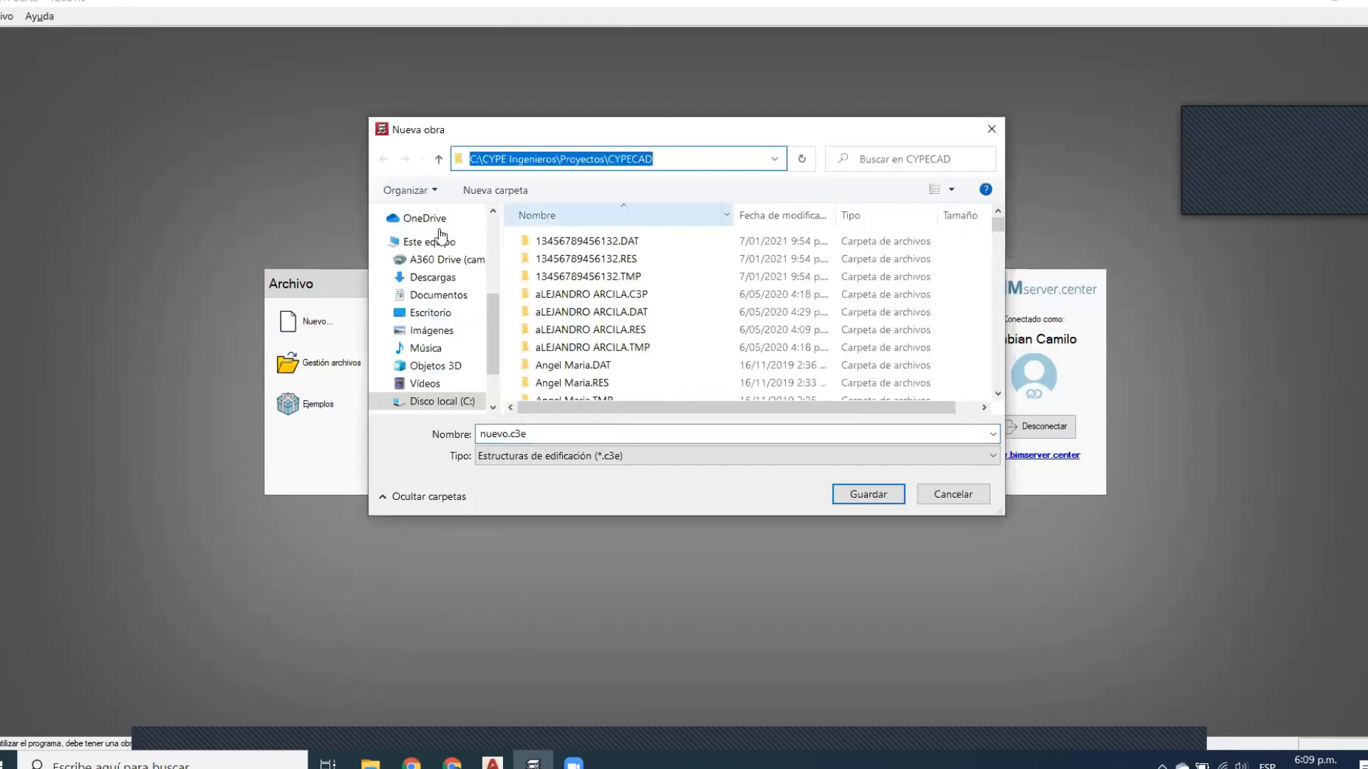
scroll(438, 235, up, 4)
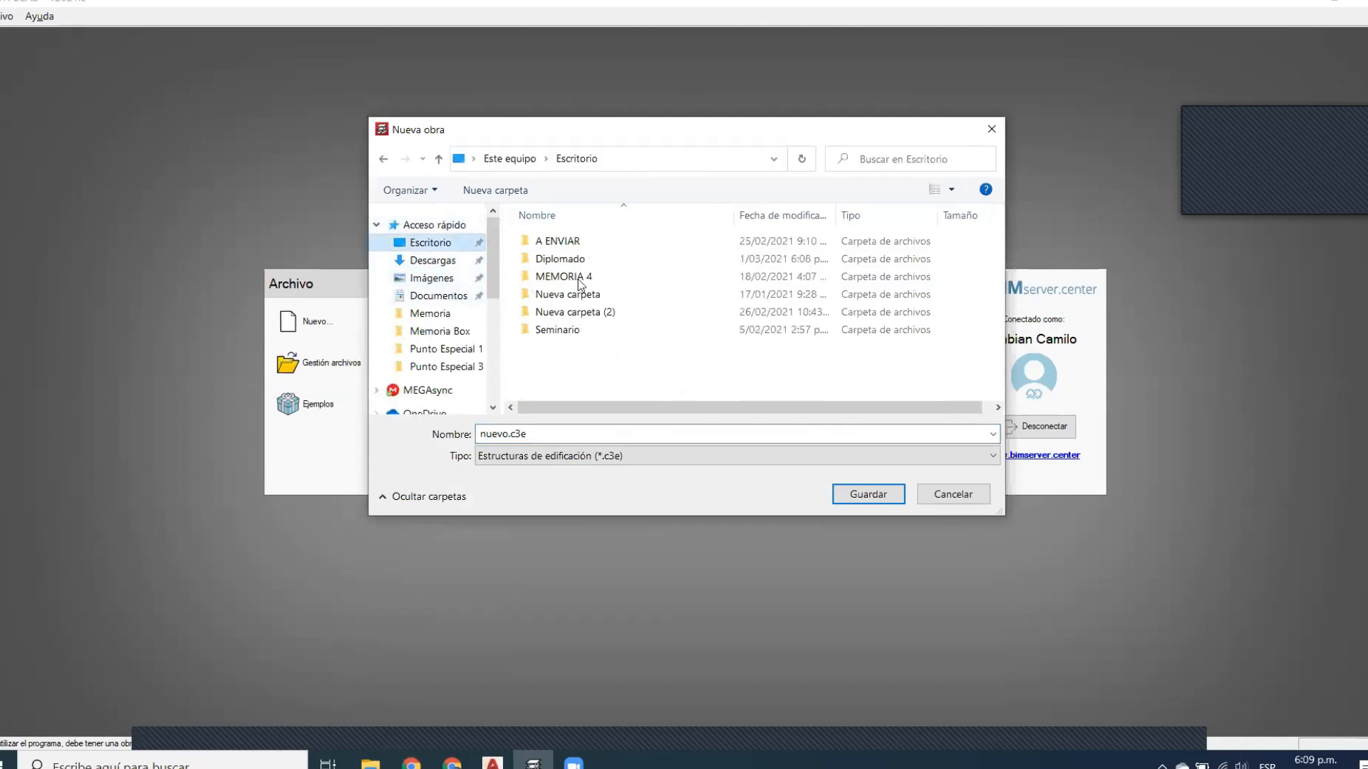
double_click(569, 259)
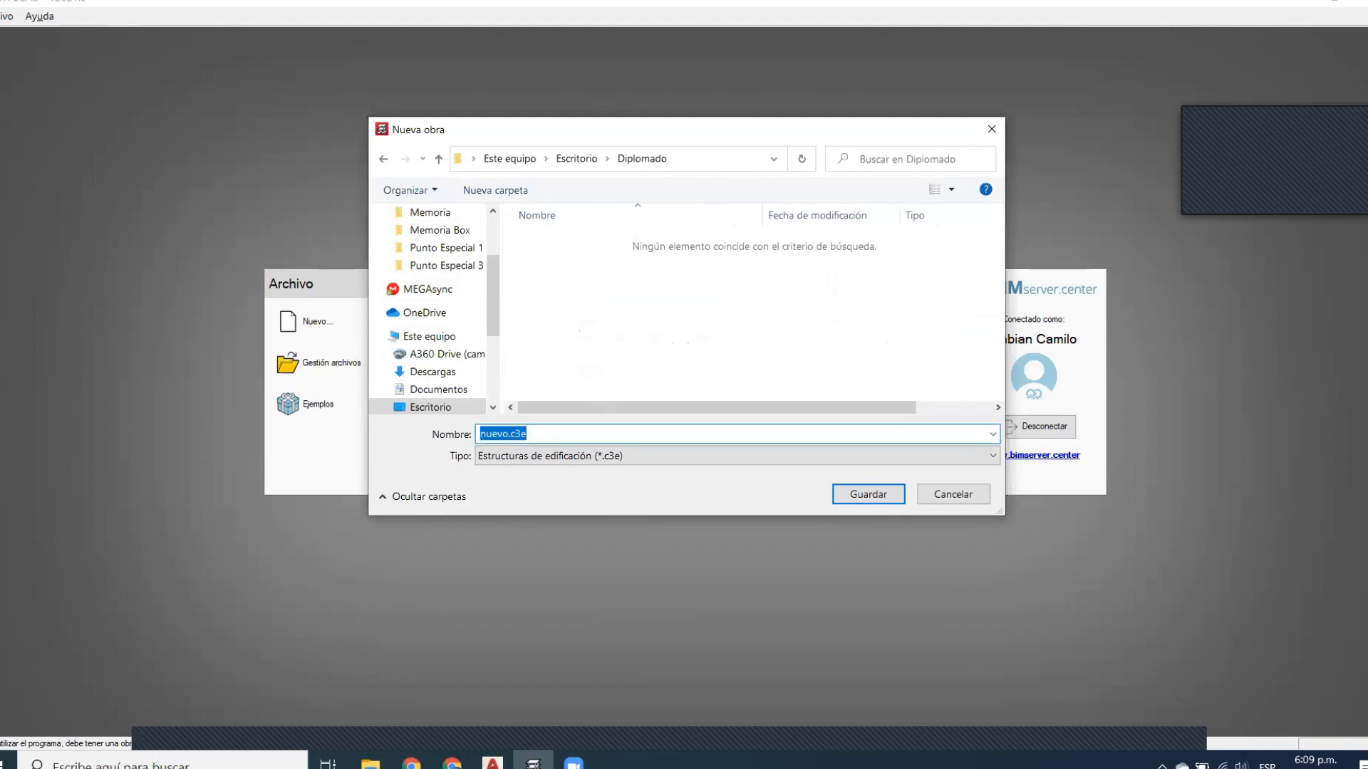
text(Clase 1)
click(861, 494)
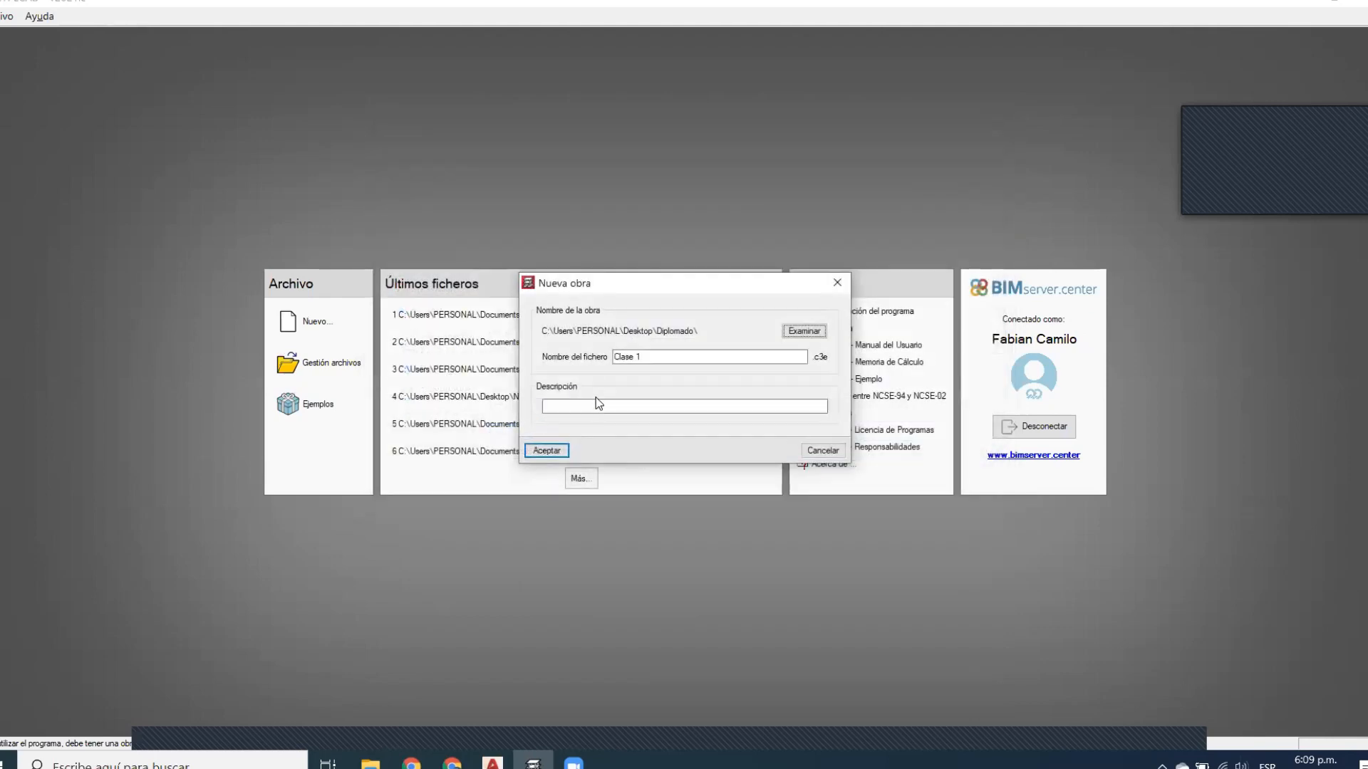
Set the new project's description to "Clase 1" by reusing the file name, and accept the project data
click(597, 406)
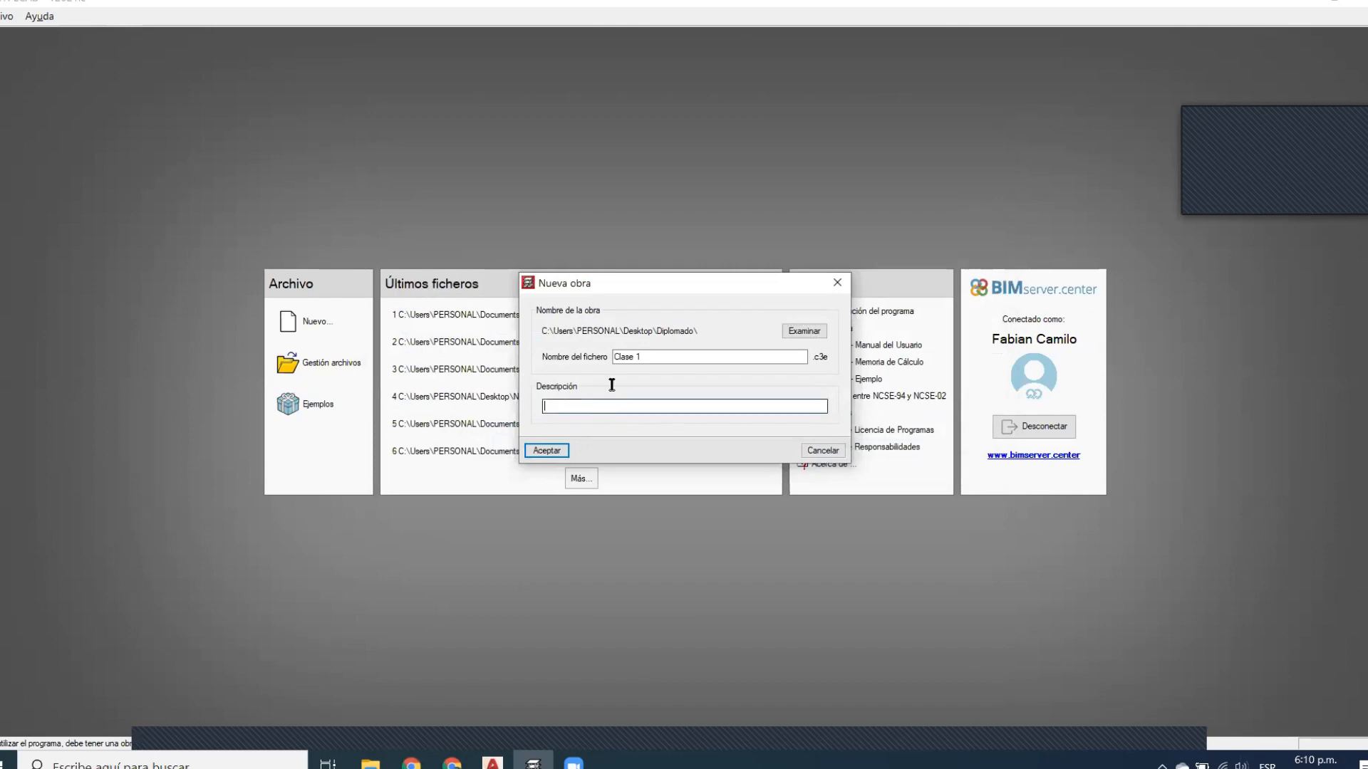
key(Tab)
key(ctrl+c)
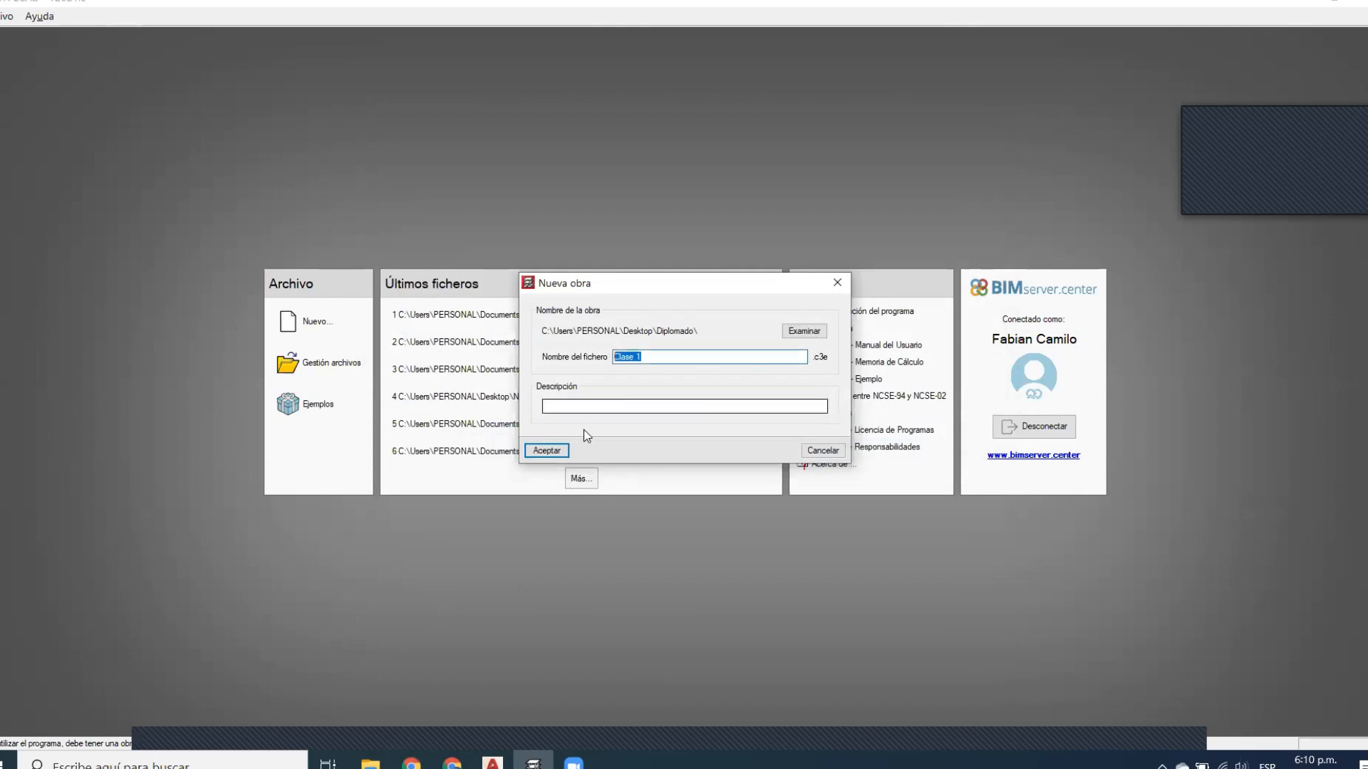
click(586, 405)
key(ctrl+v)
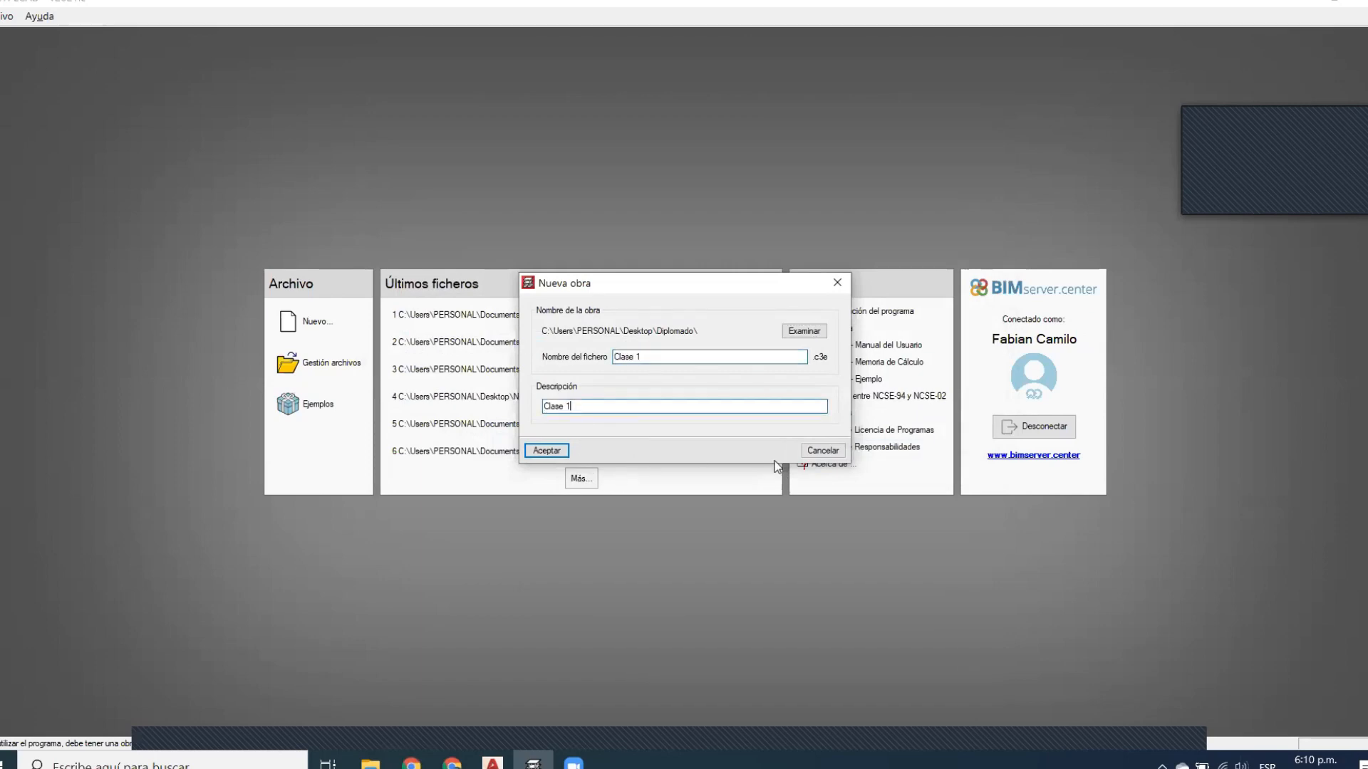
click(553, 451)
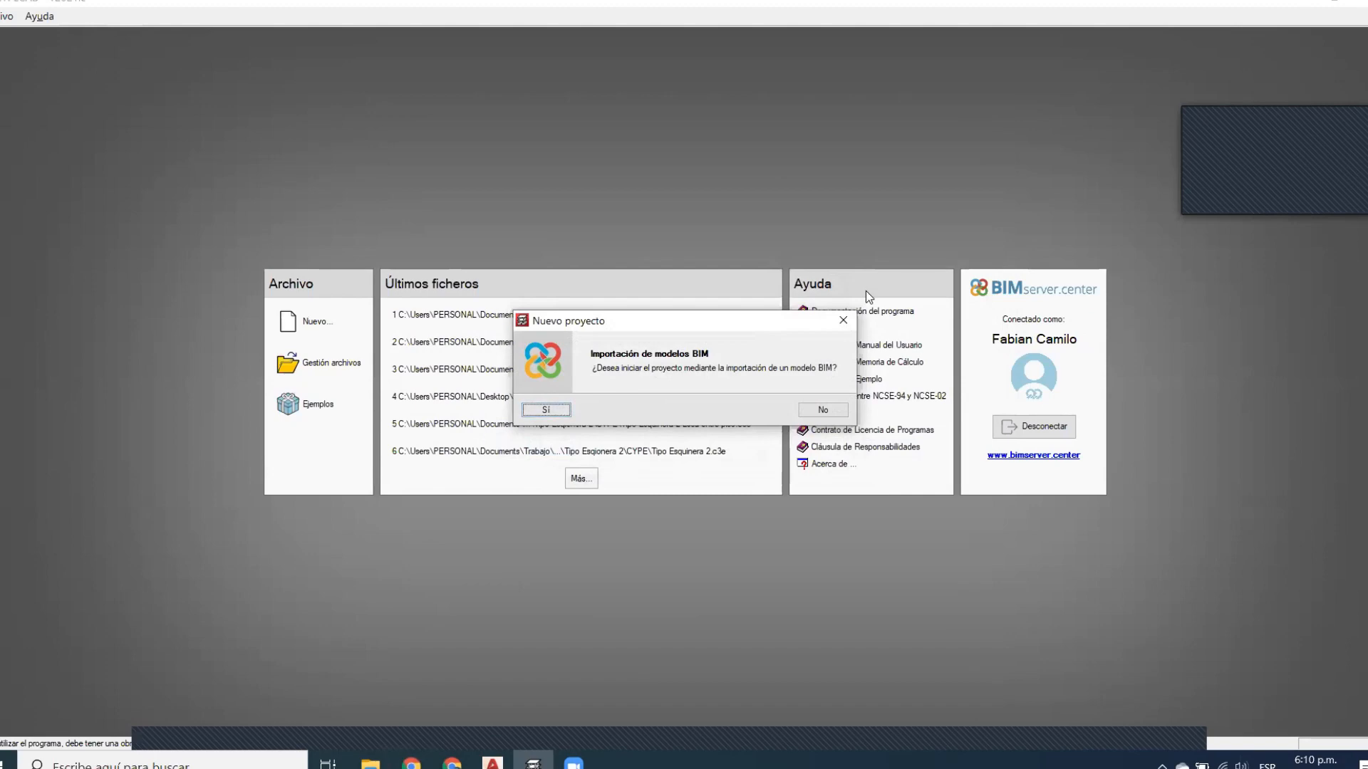
Decline importing a BIM model and create the project as an empty one (Obra vacía)
click(822, 410)
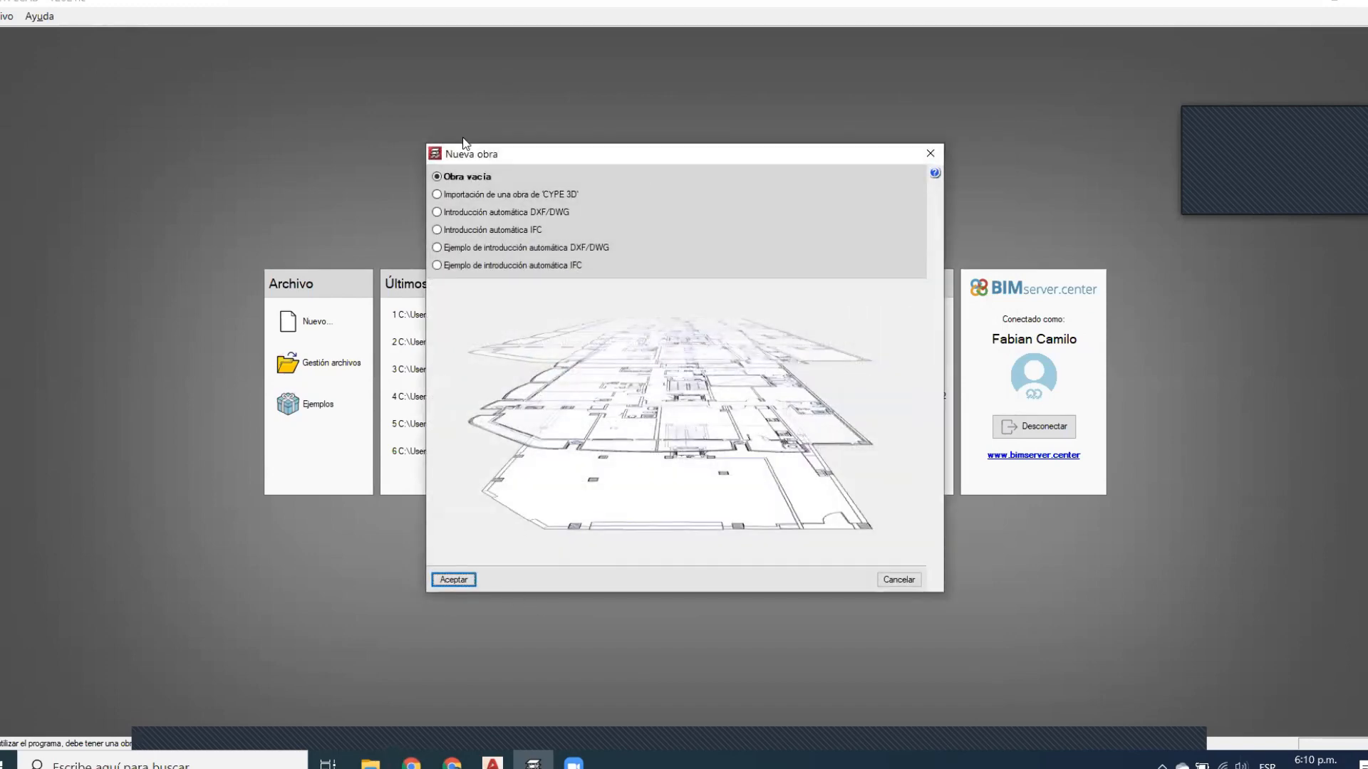
click(454, 579)
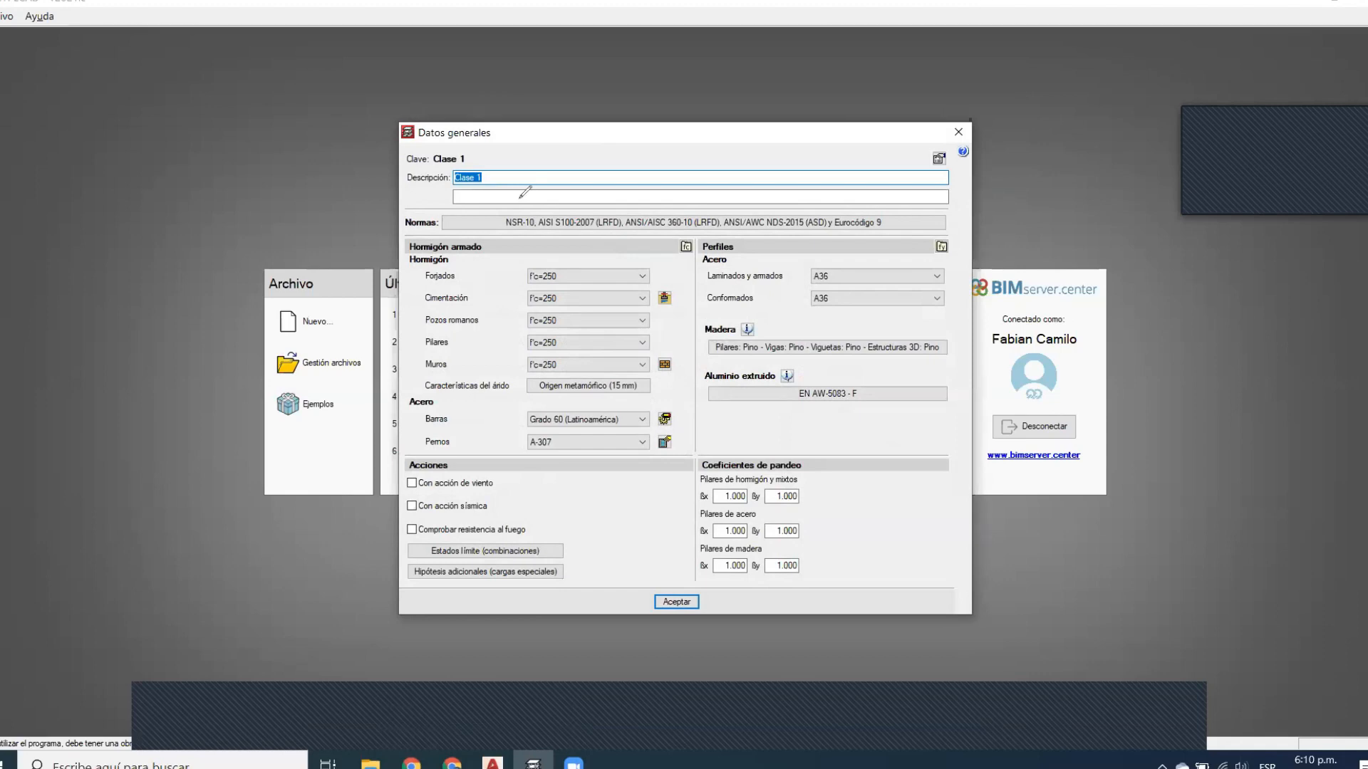
click(562, 181)
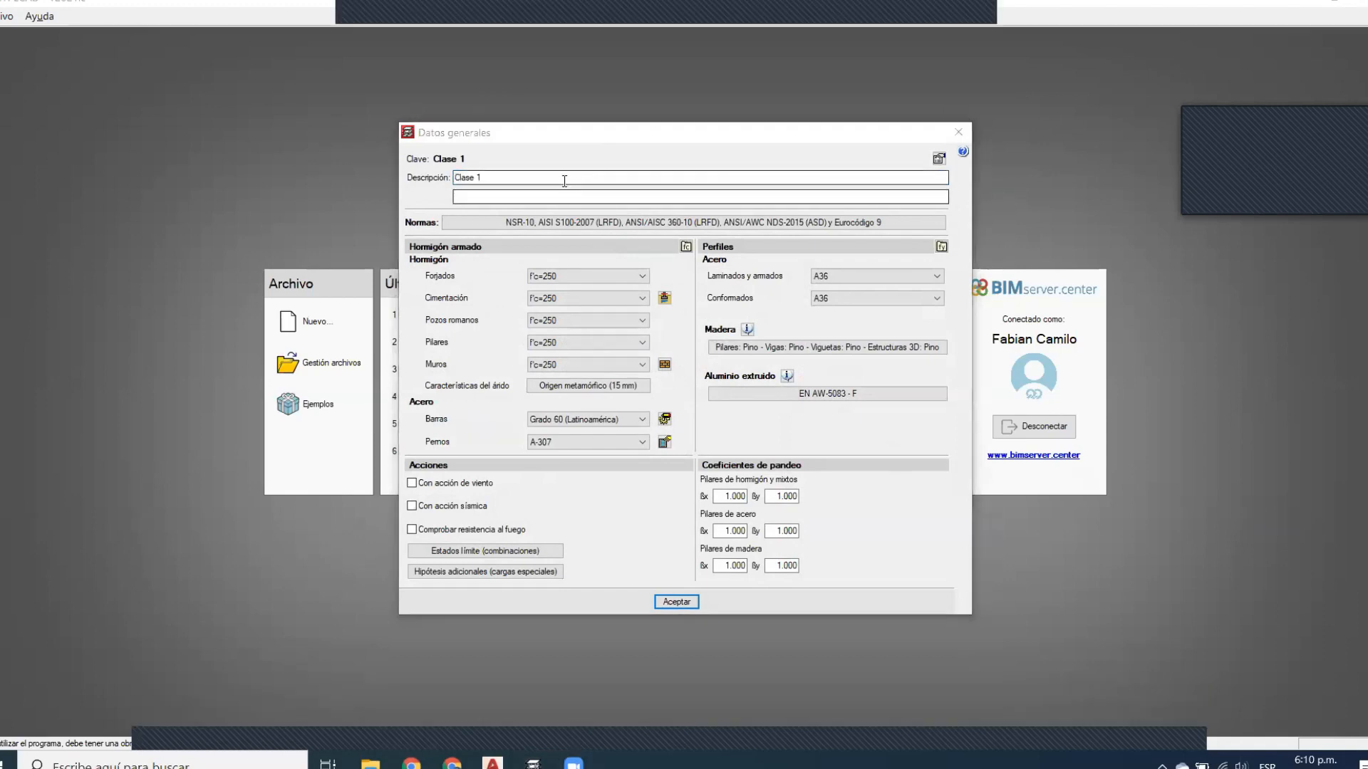
click(939, 159)
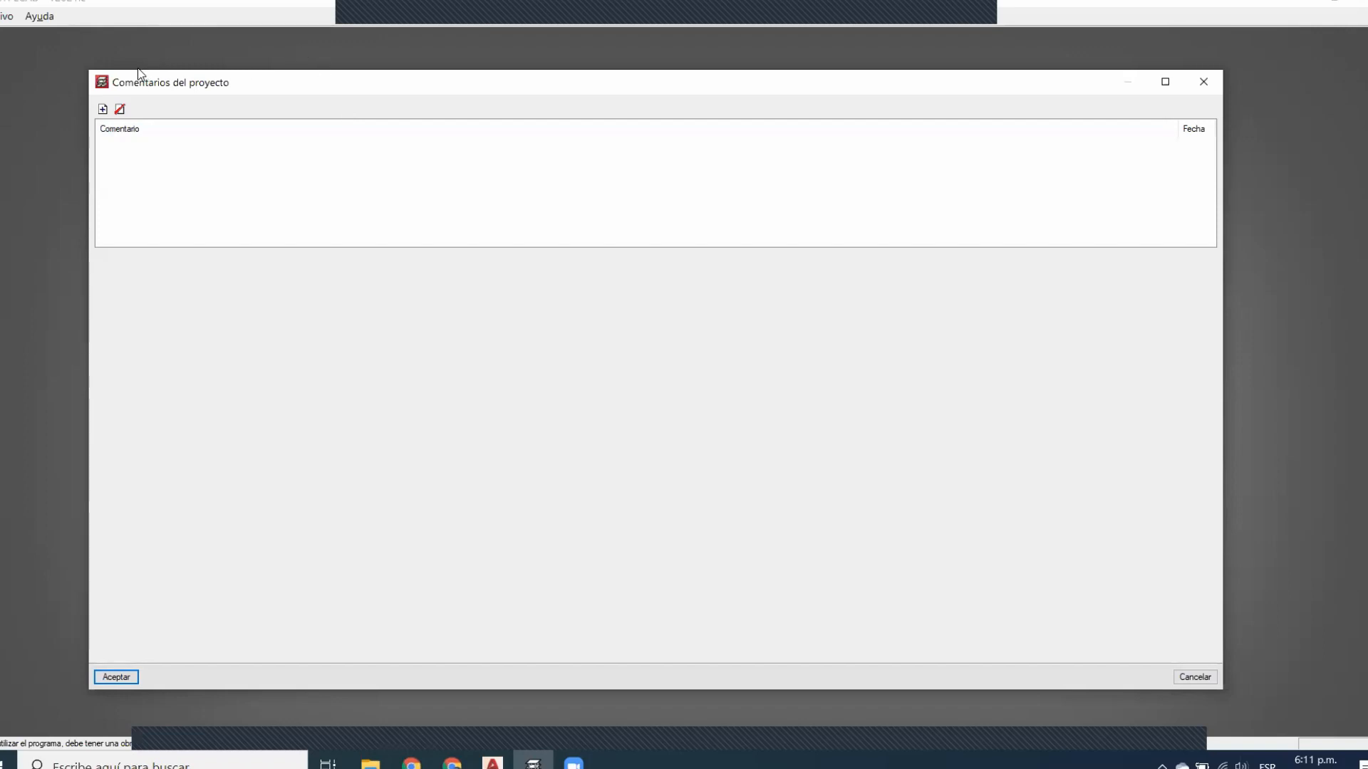
click(103, 109)
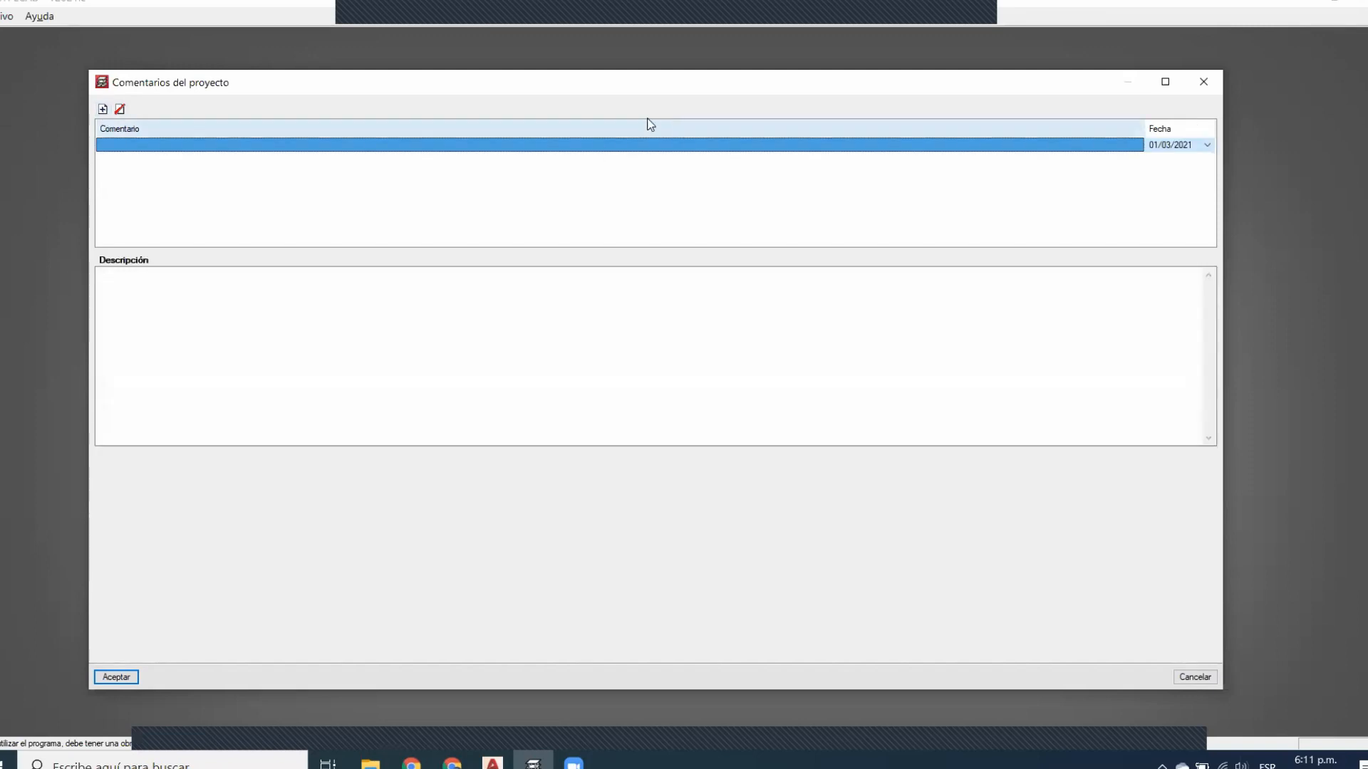
click(168, 292)
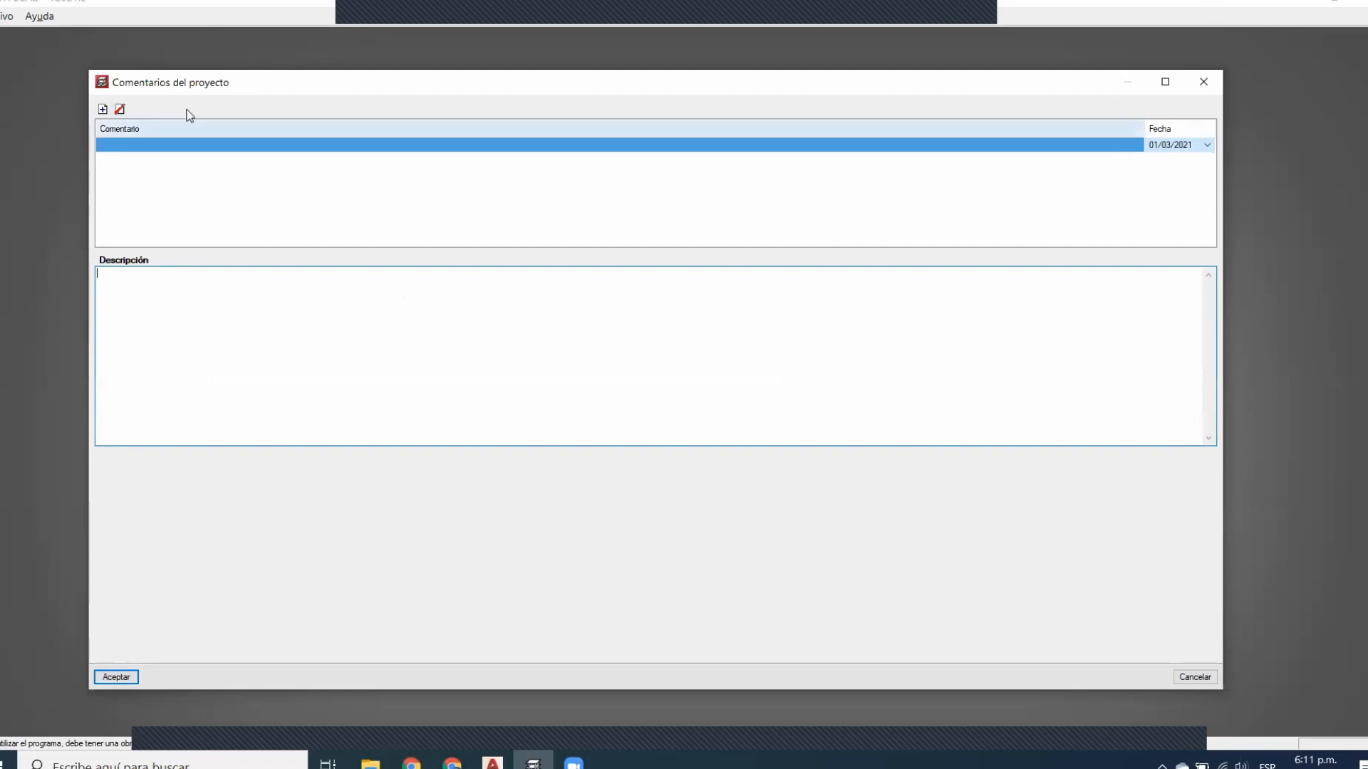
click(1203, 81)
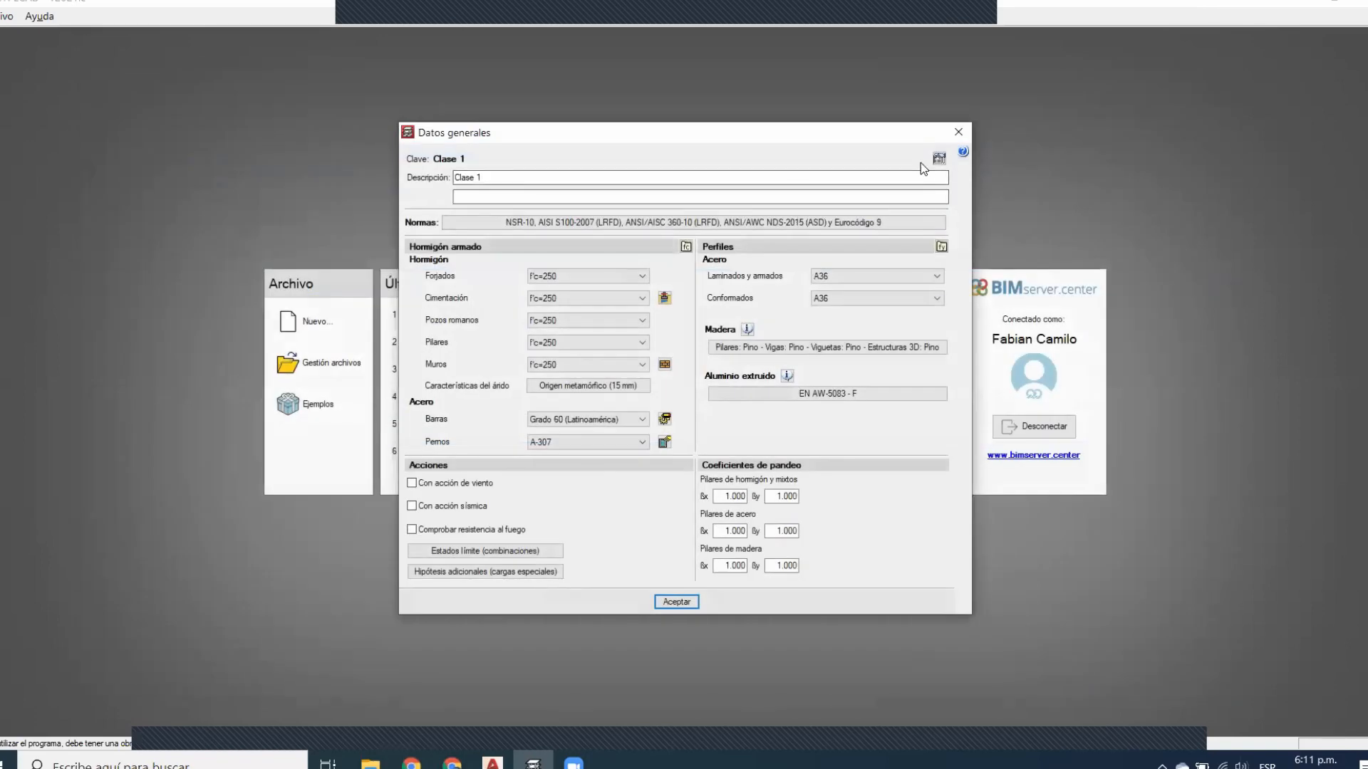
click(479, 177)
click(523, 197)
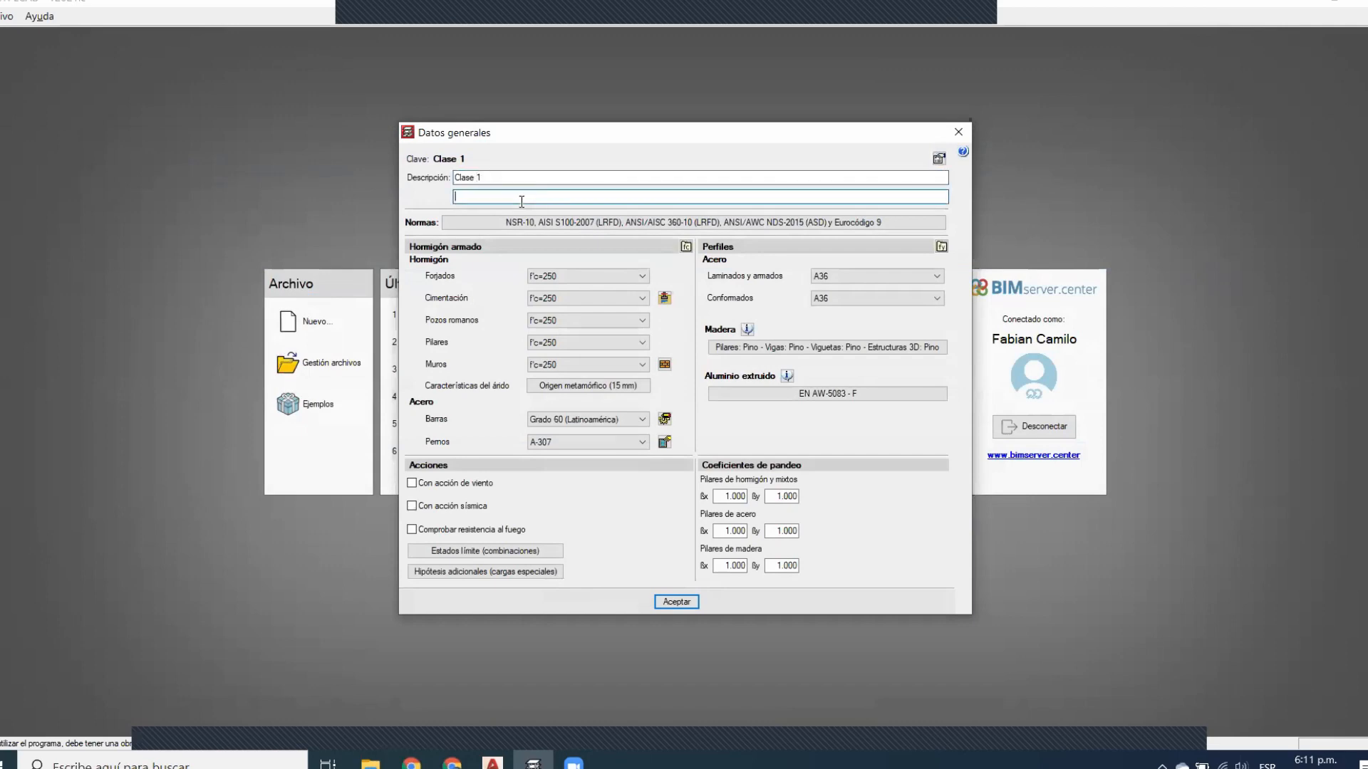
Select NSR-10 (Colombia) as the concrete standard and AISI S100-2007 (LRFD) (USA) as the cold-formed steel standard
click(570, 223)
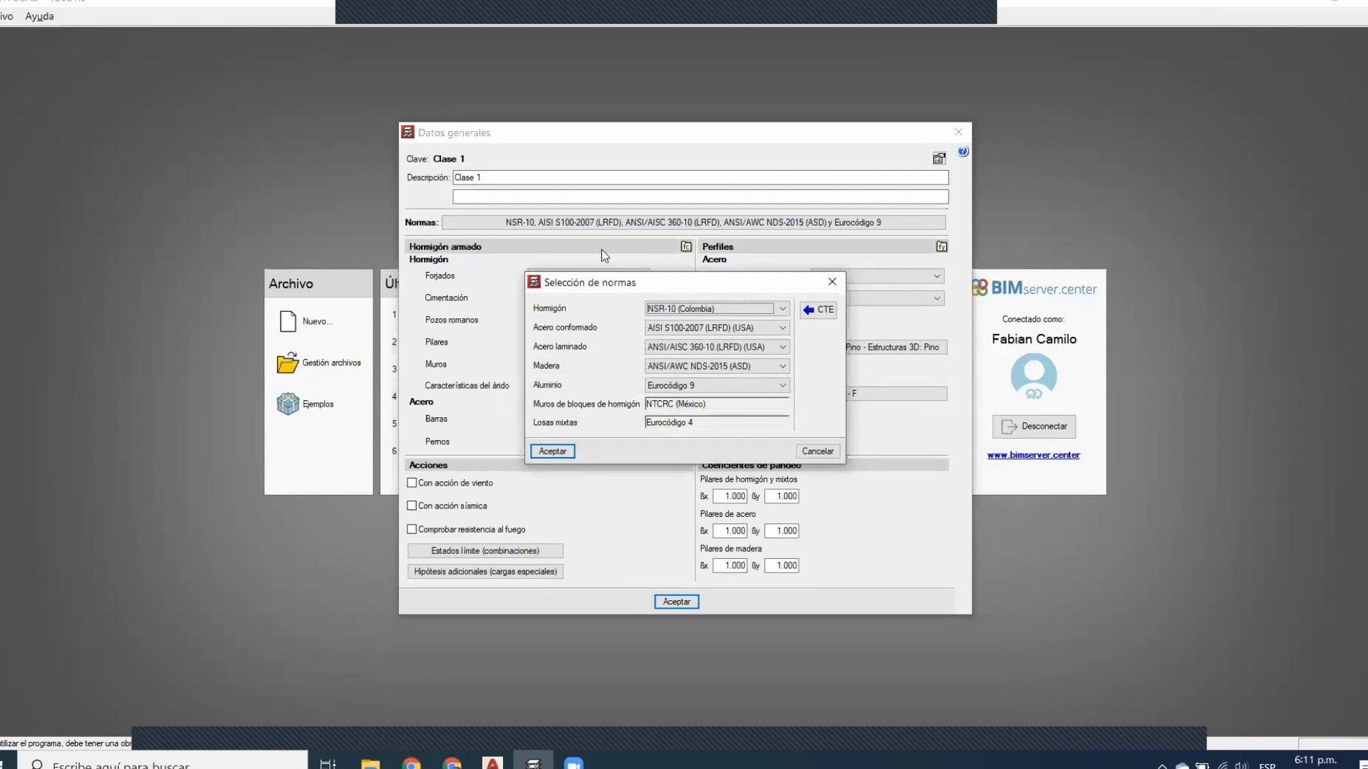
click(781, 310)
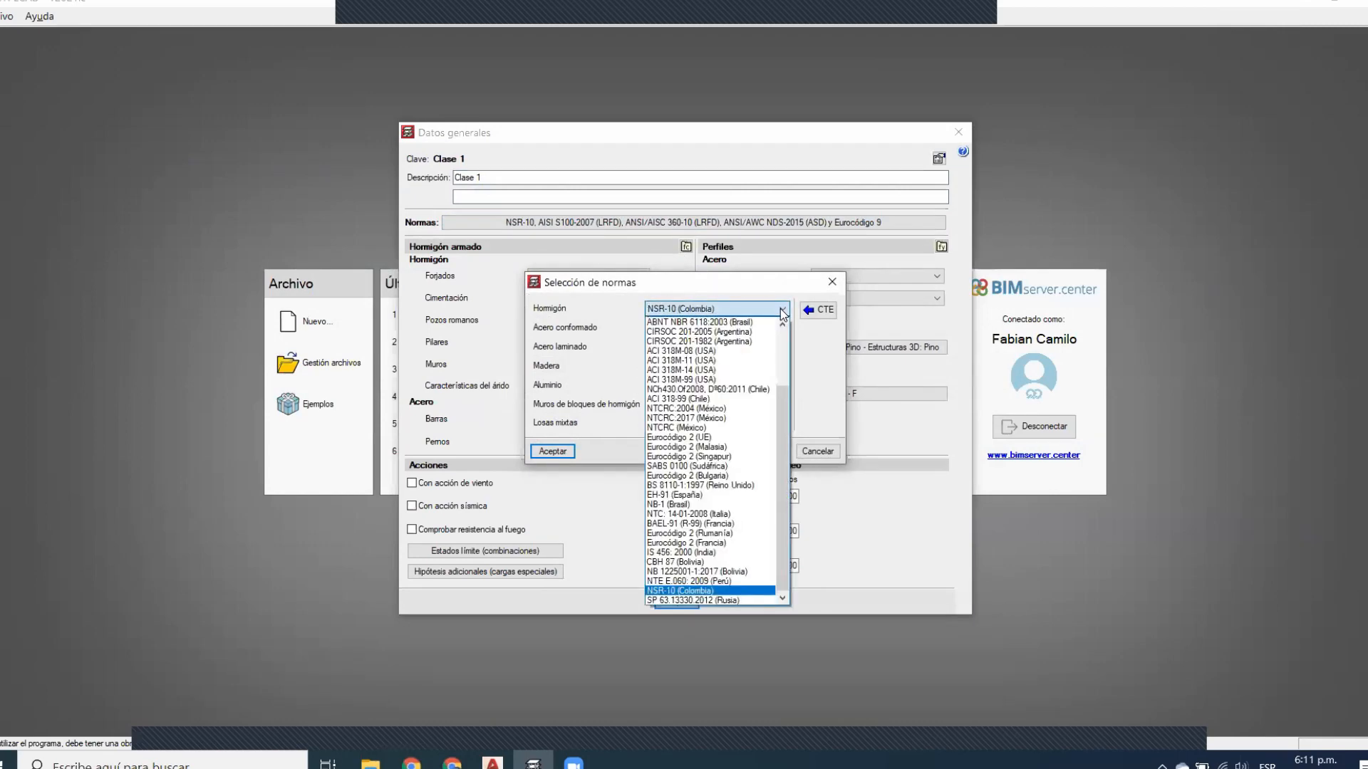
drag(781, 405, 791, 431)
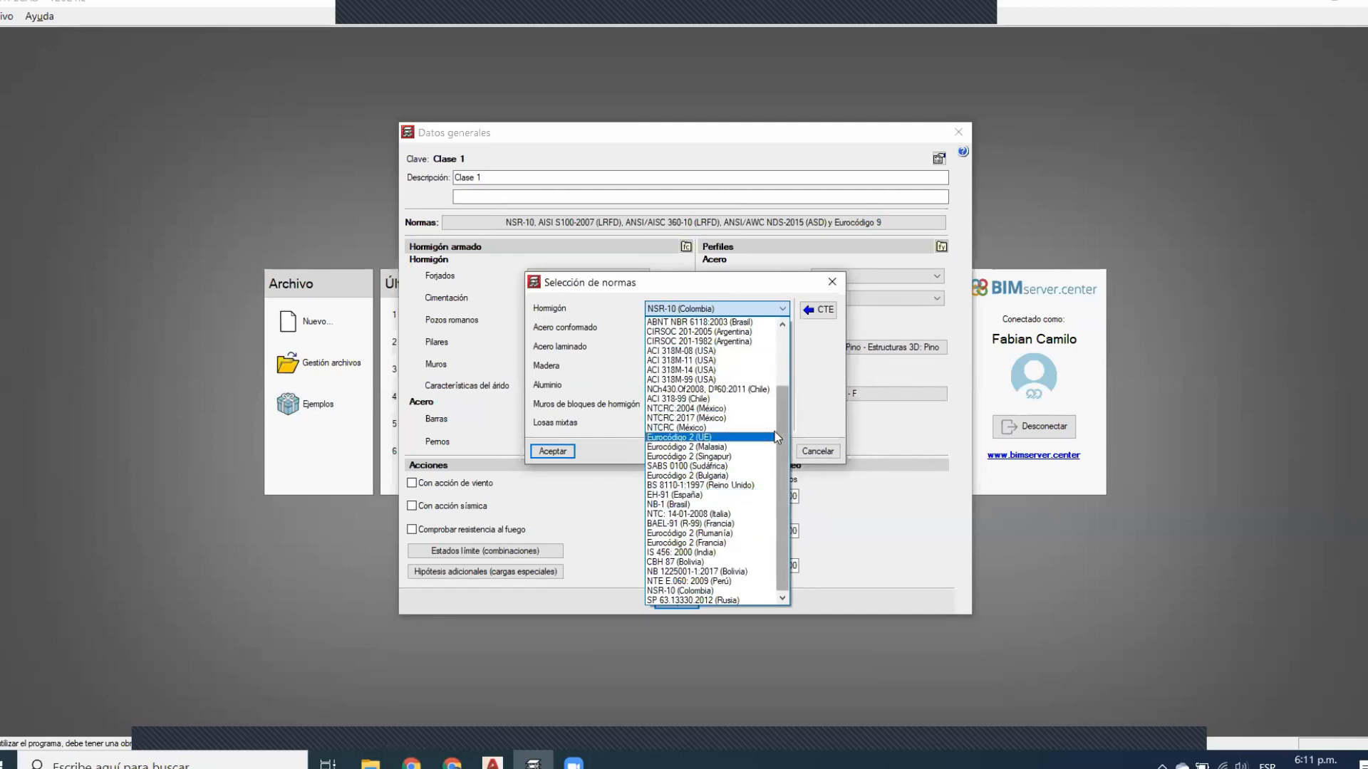
click(750, 593)
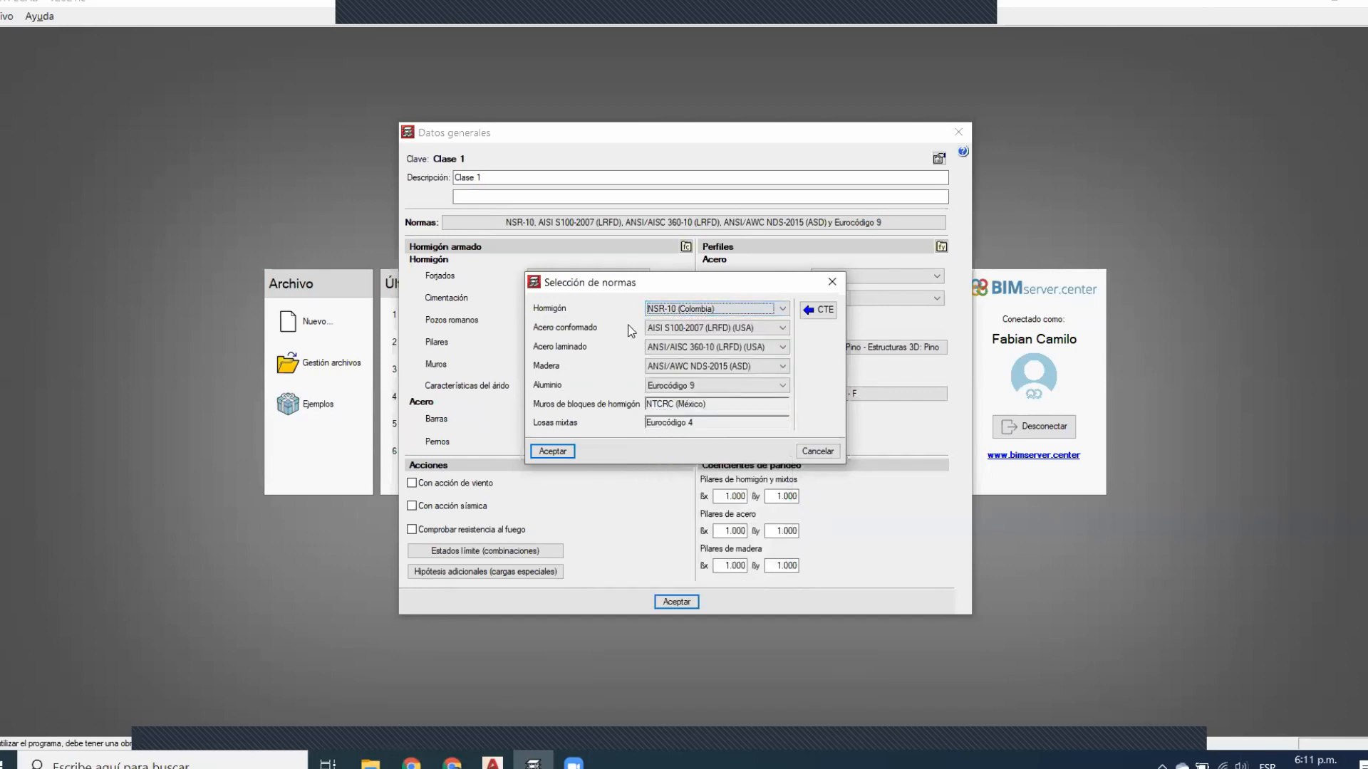
click(775, 331)
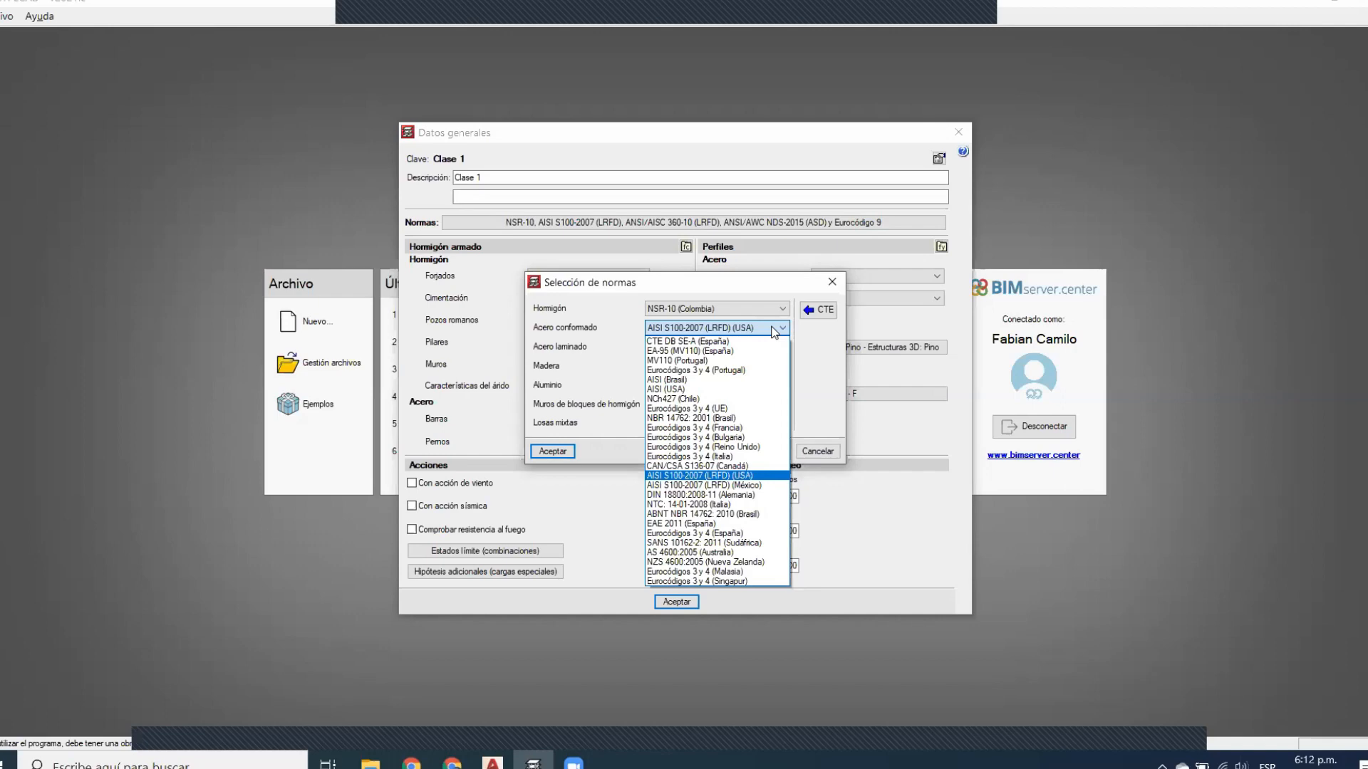
click(741, 477)
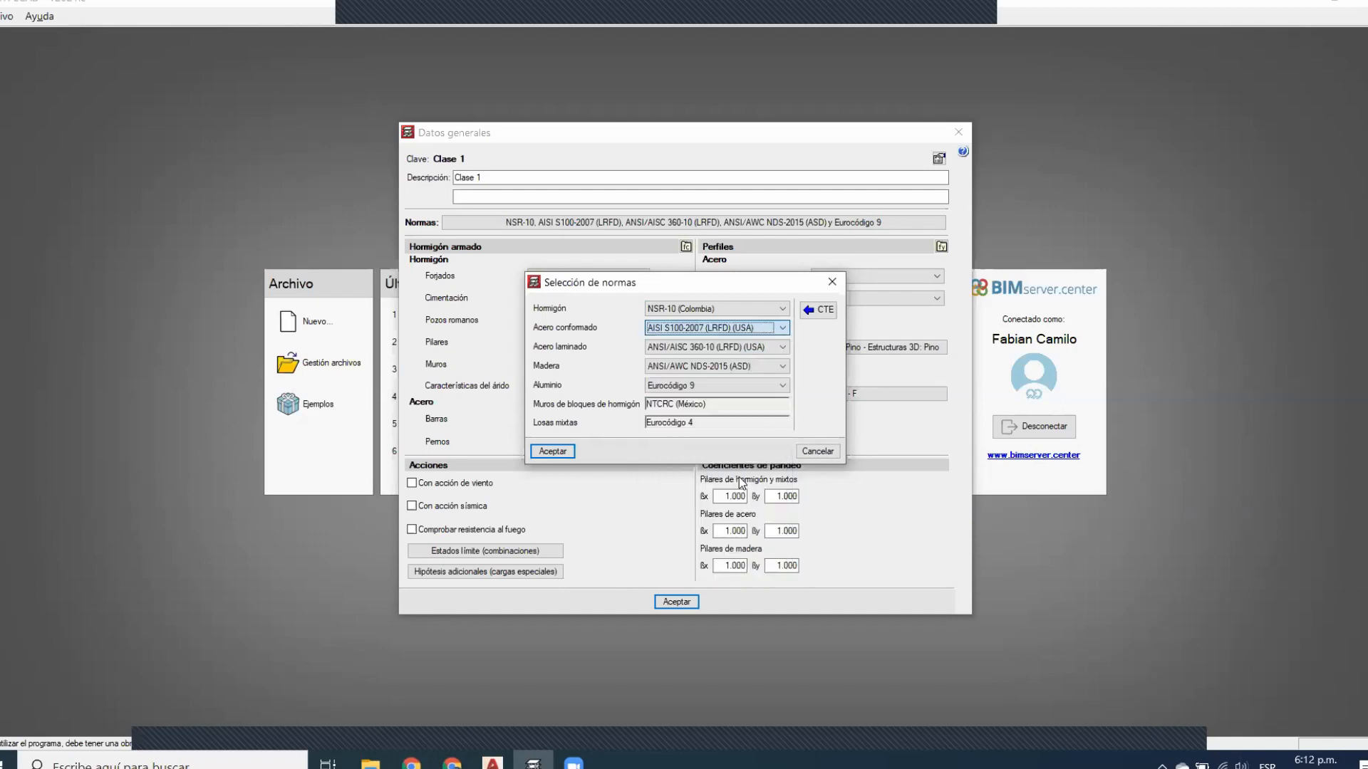
Use ANSI/AISC 360-10 (LRFD) (USA) for rolled steel, ANSI/AWC NDS-2015 (ASD) for timber and Eurocódigo 9 for aluminium, and accept the standards
click(776, 349)
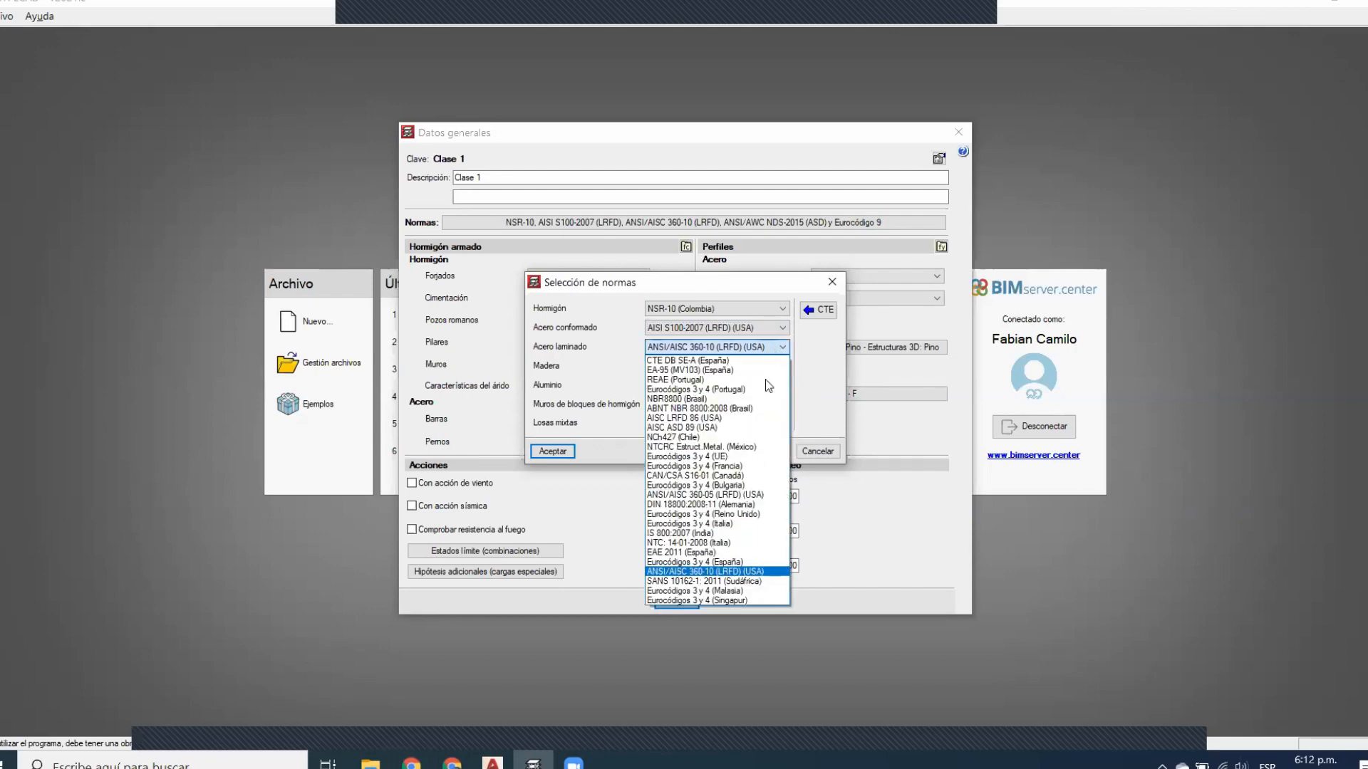
click(741, 573)
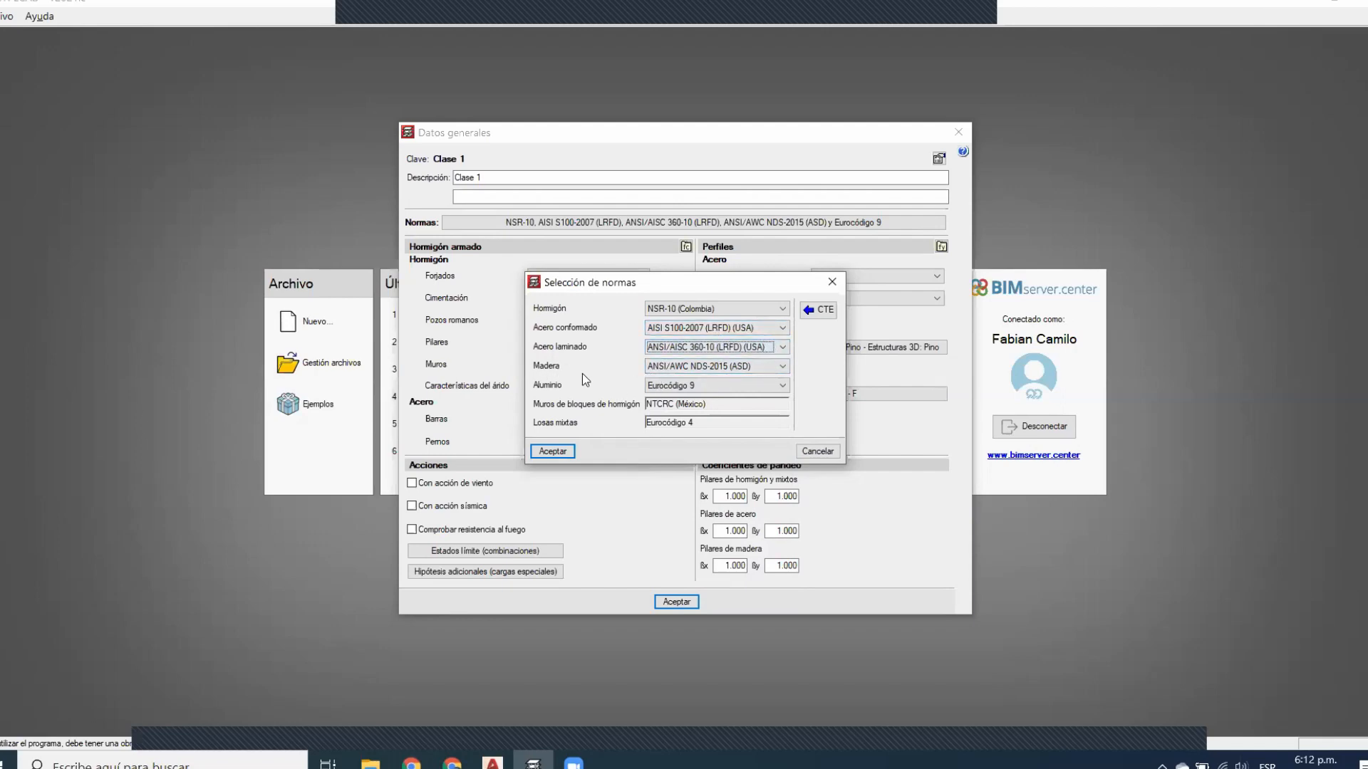
click(780, 364)
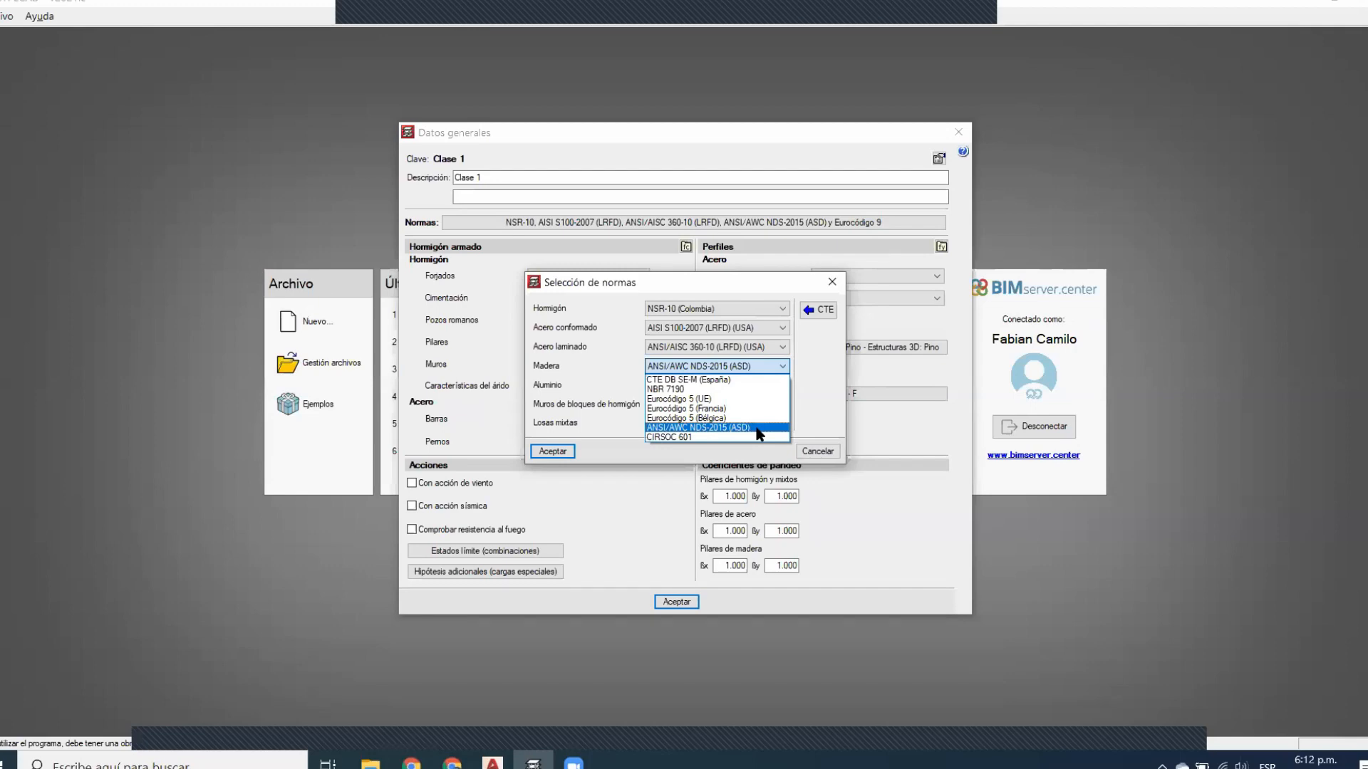
click(755, 428)
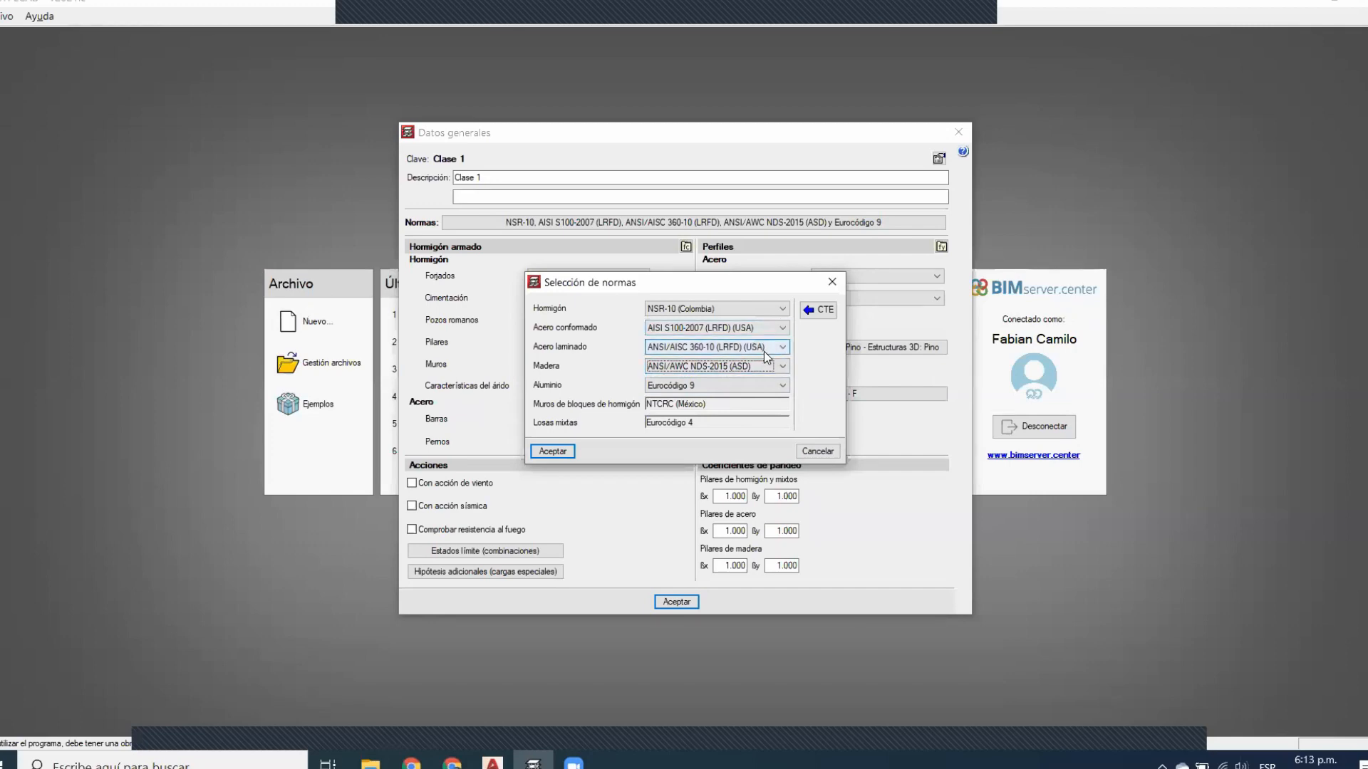
click(743, 386)
click(748, 385)
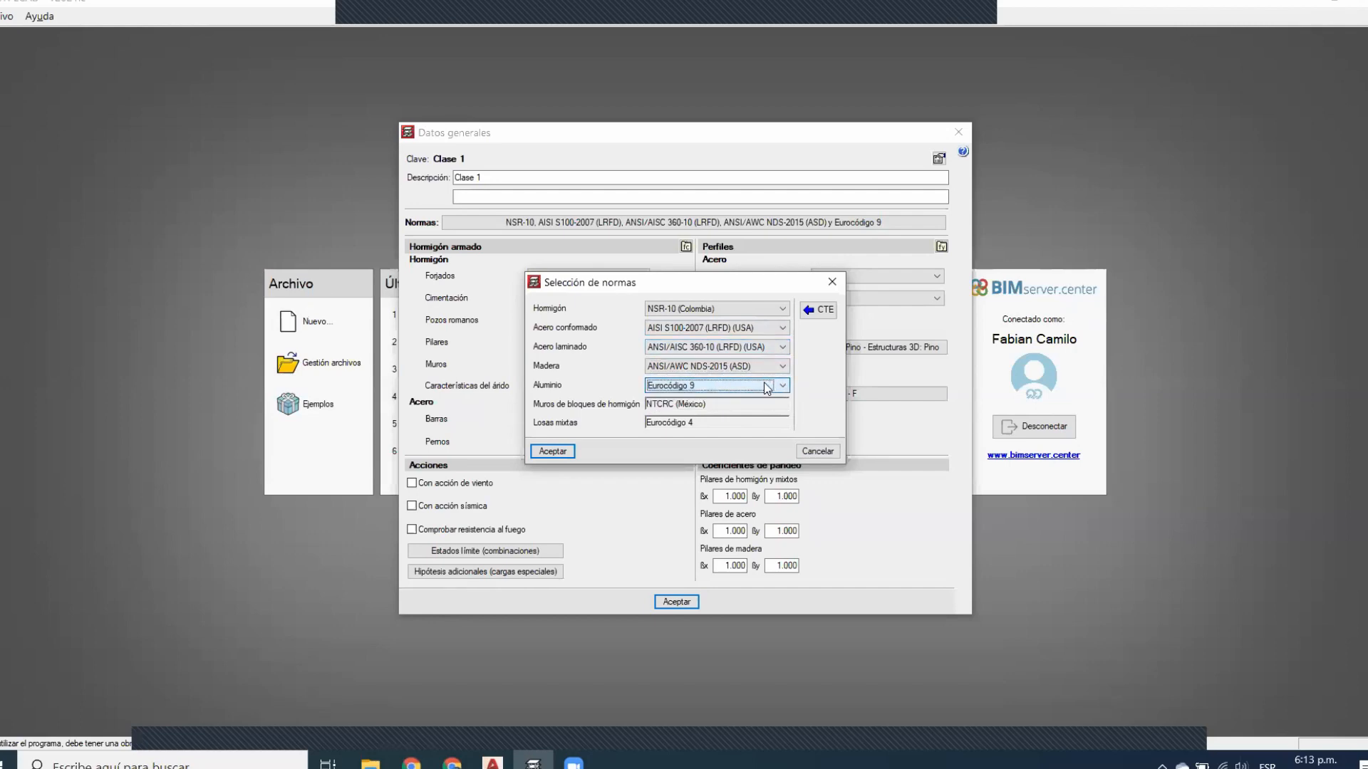
click(564, 452)
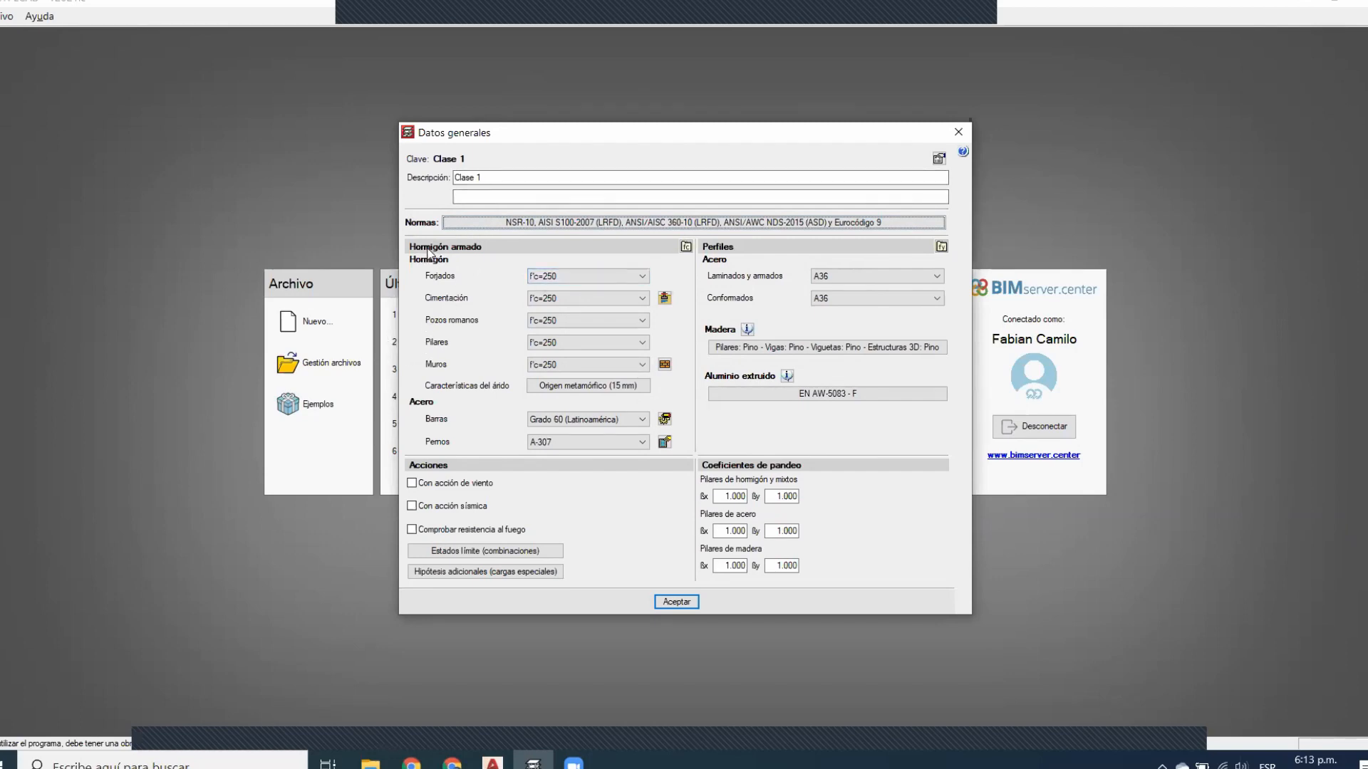
click(686, 248)
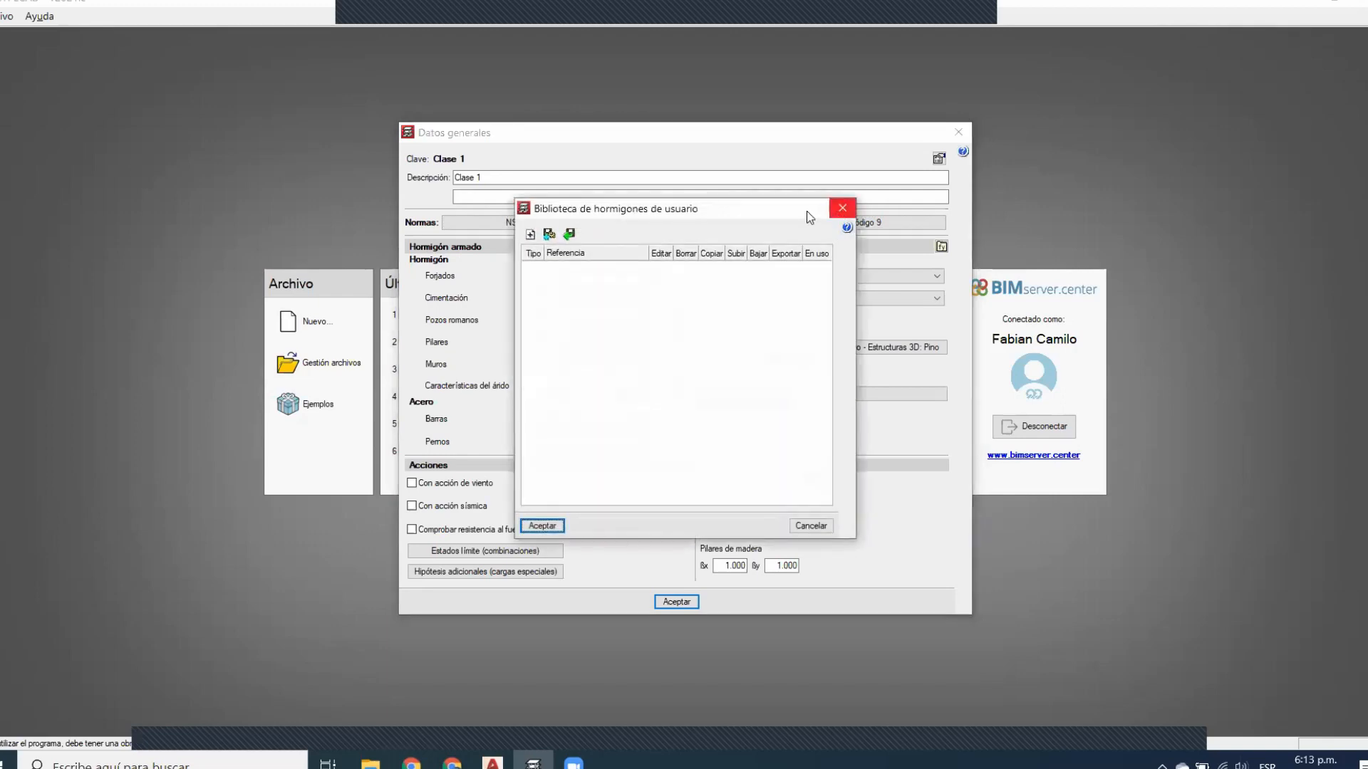
click(531, 234)
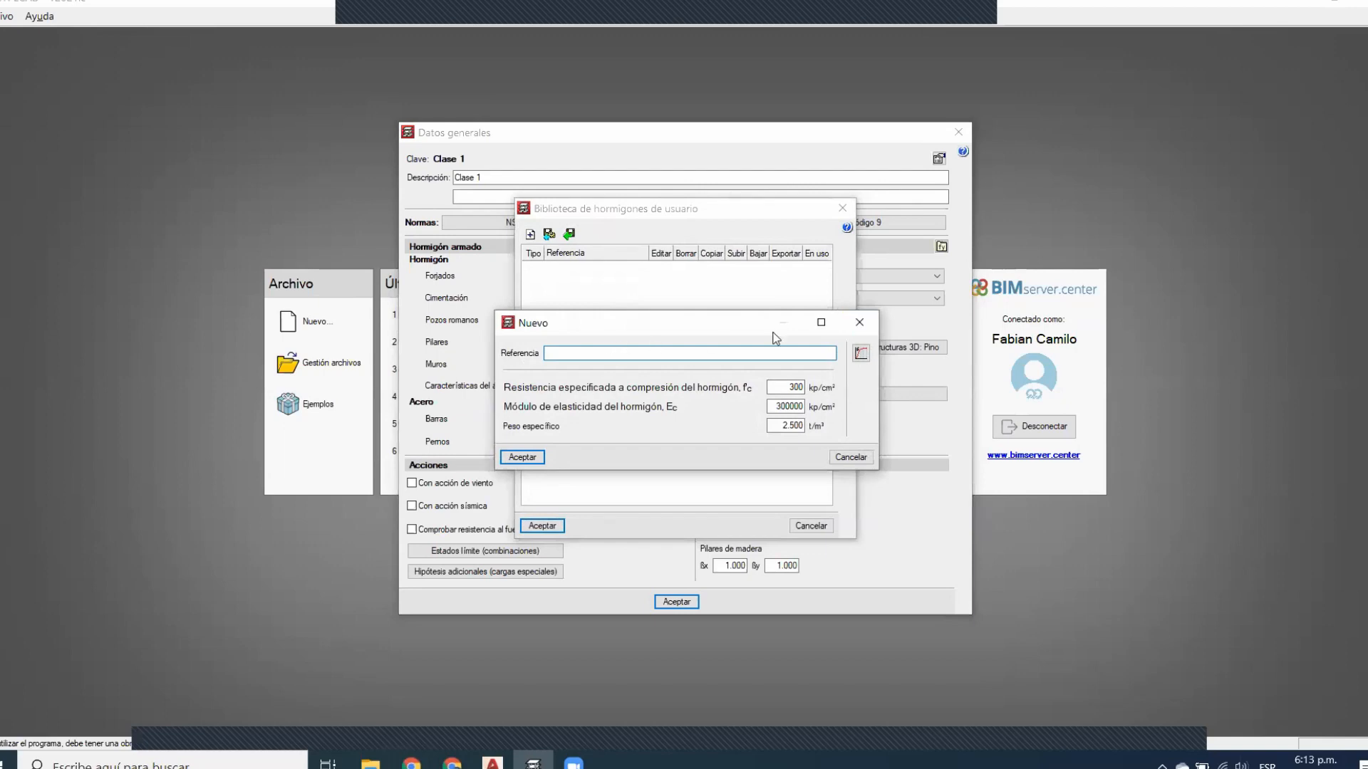
click(859, 322)
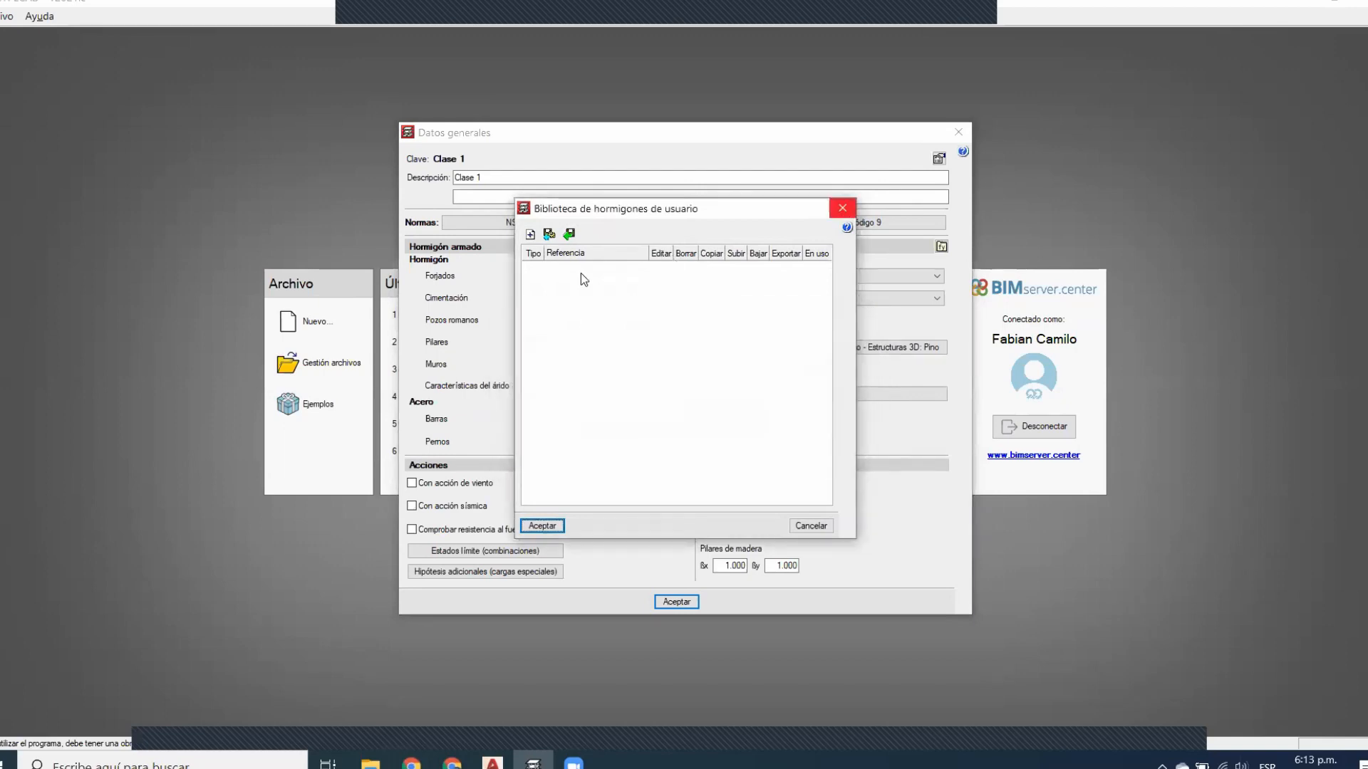
click(842, 209)
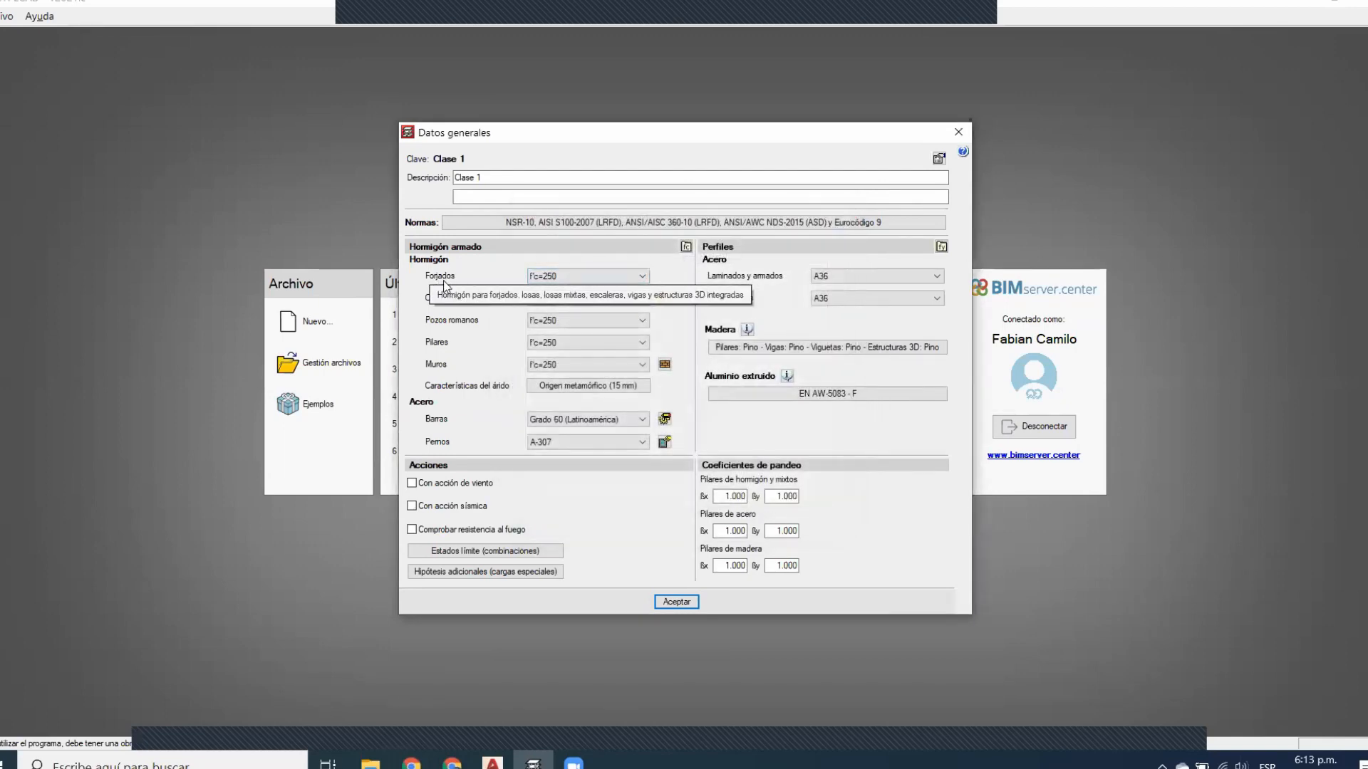
Set the concrete strength of the floor slabs (Forjados) and the foundation (Cimentación) to f'c=210
click(641, 277)
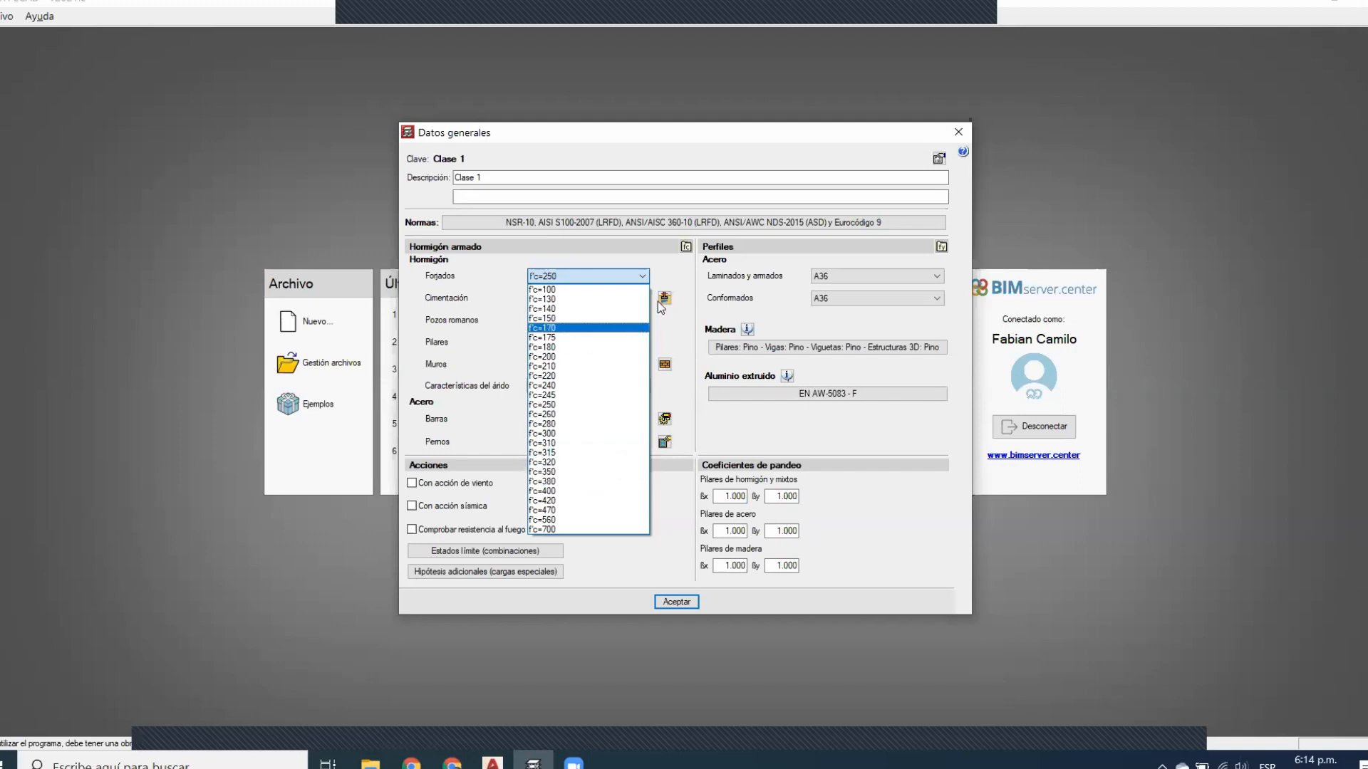
click(637, 250)
click(625, 277)
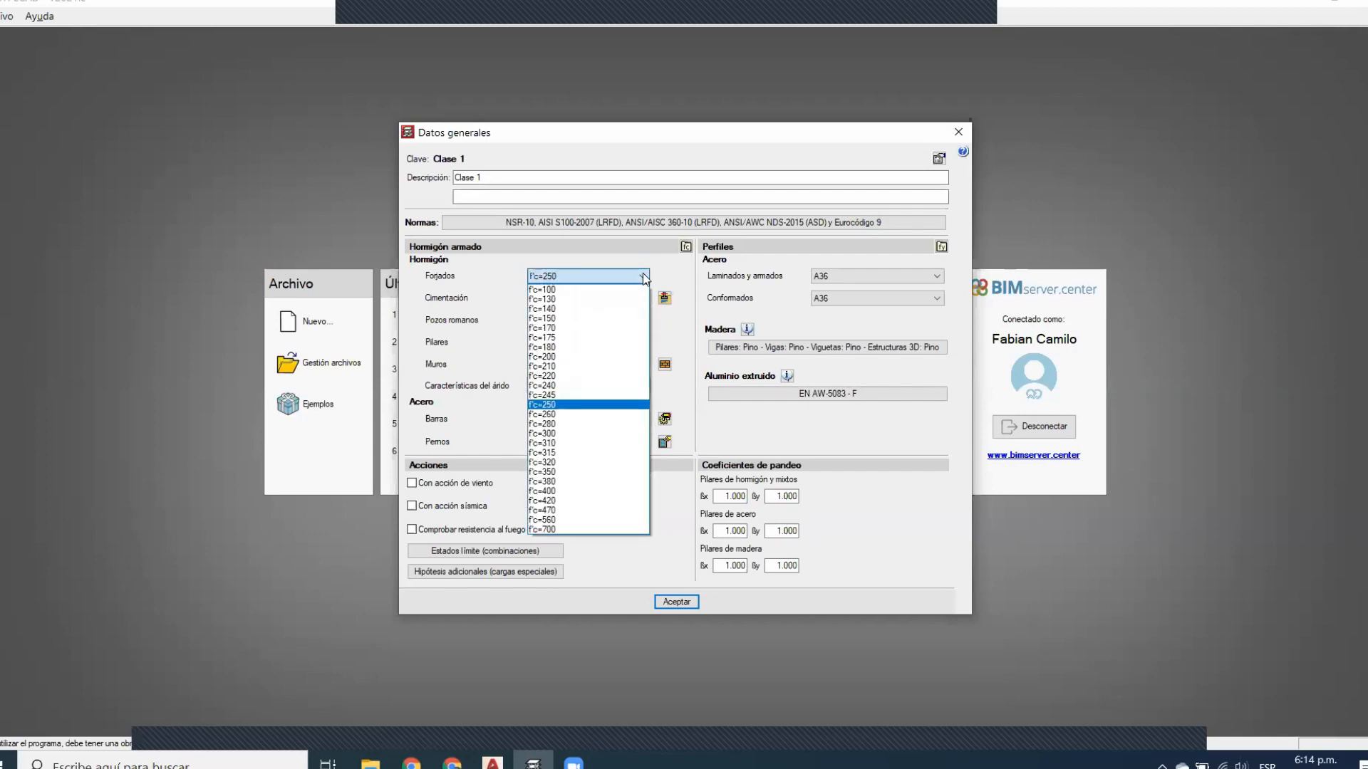
click(590, 366)
click(623, 298)
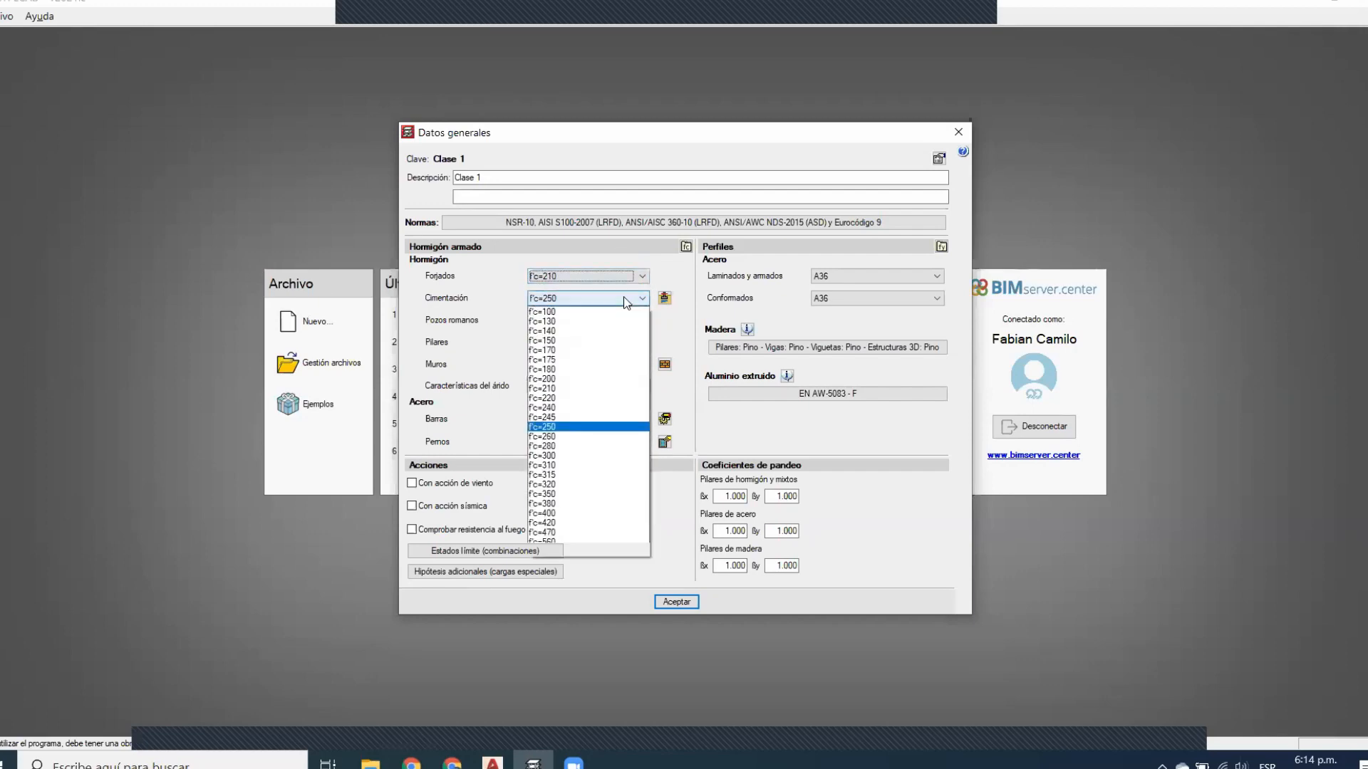
click(596, 388)
Set the concrete strength of Pozos romanos, Pilares and Muros to f'c=210
click(614, 321)
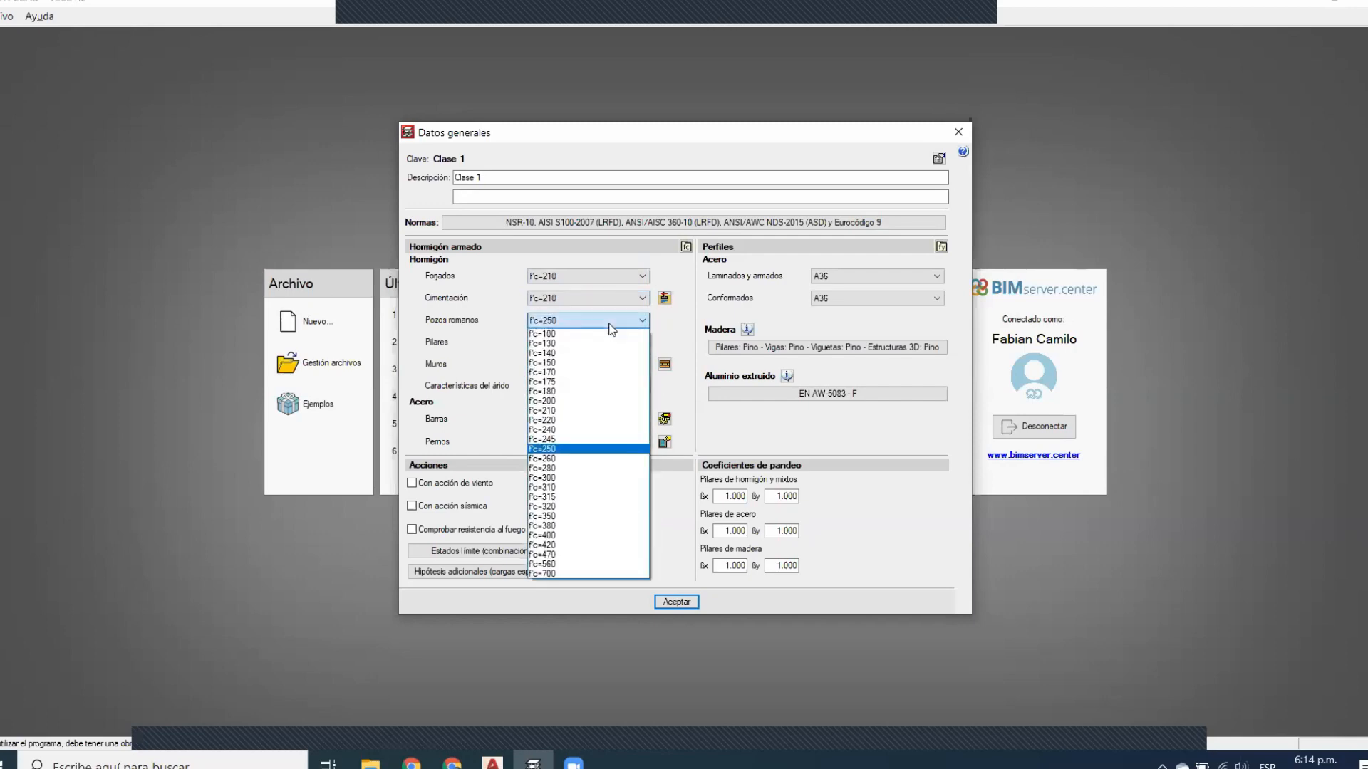
click(596, 411)
click(597, 343)
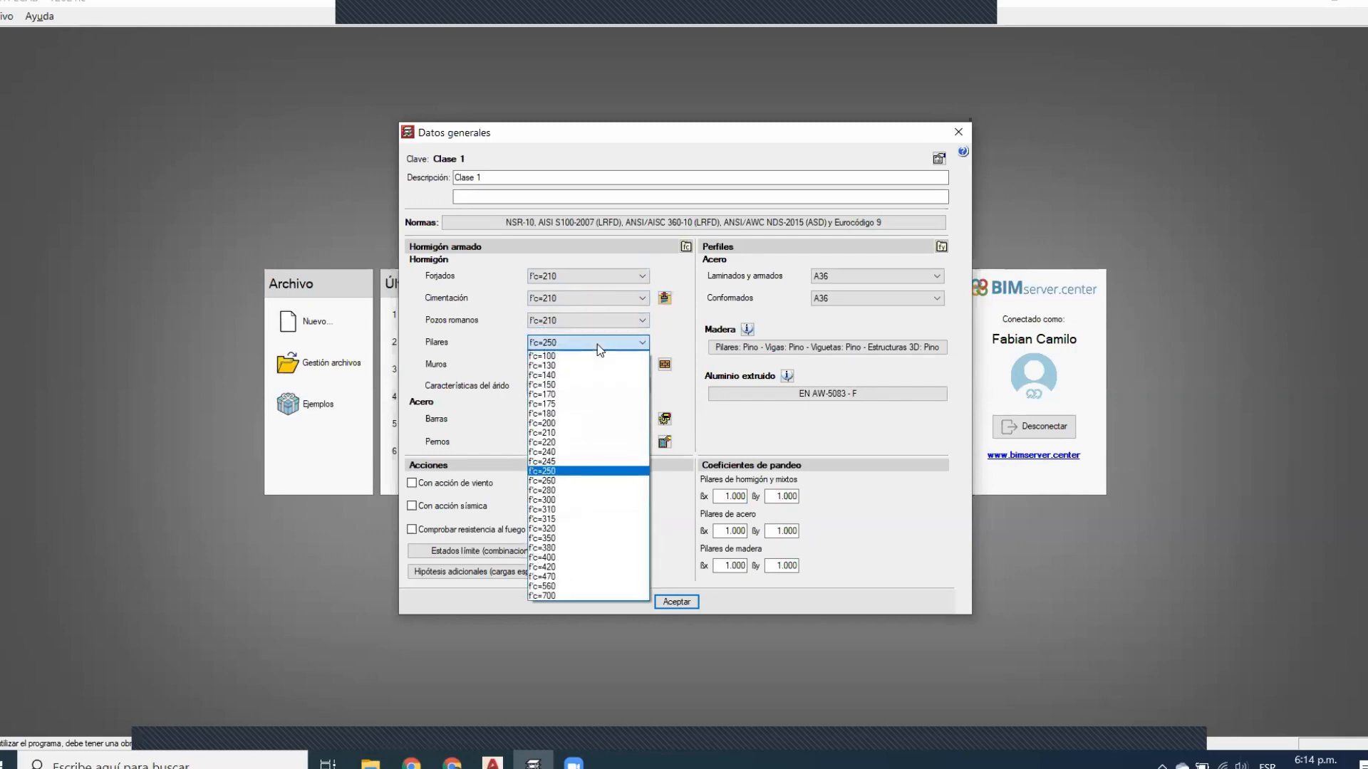
click(579, 431)
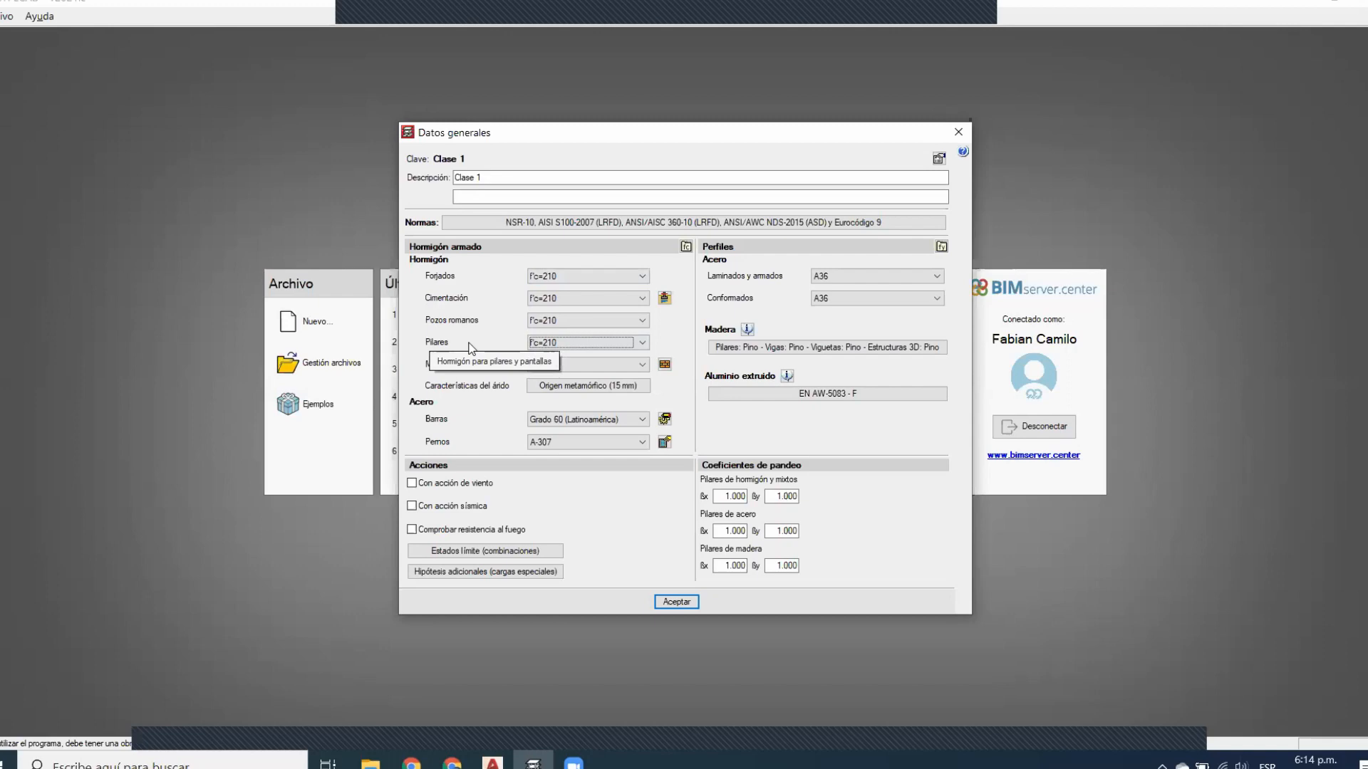
click(609, 367)
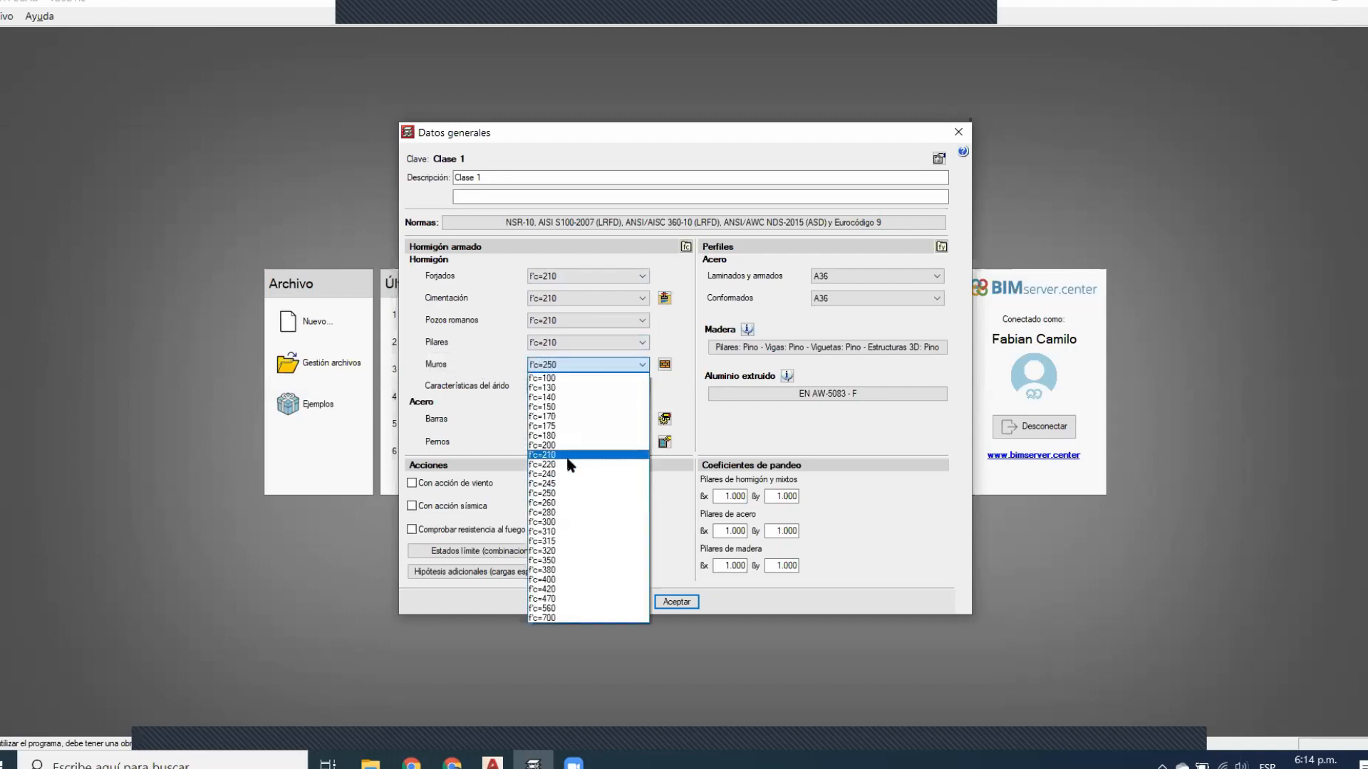
click(568, 459)
Review the generic material properties for masonry walls (Muros de fábrica) and close them without changes
click(665, 364)
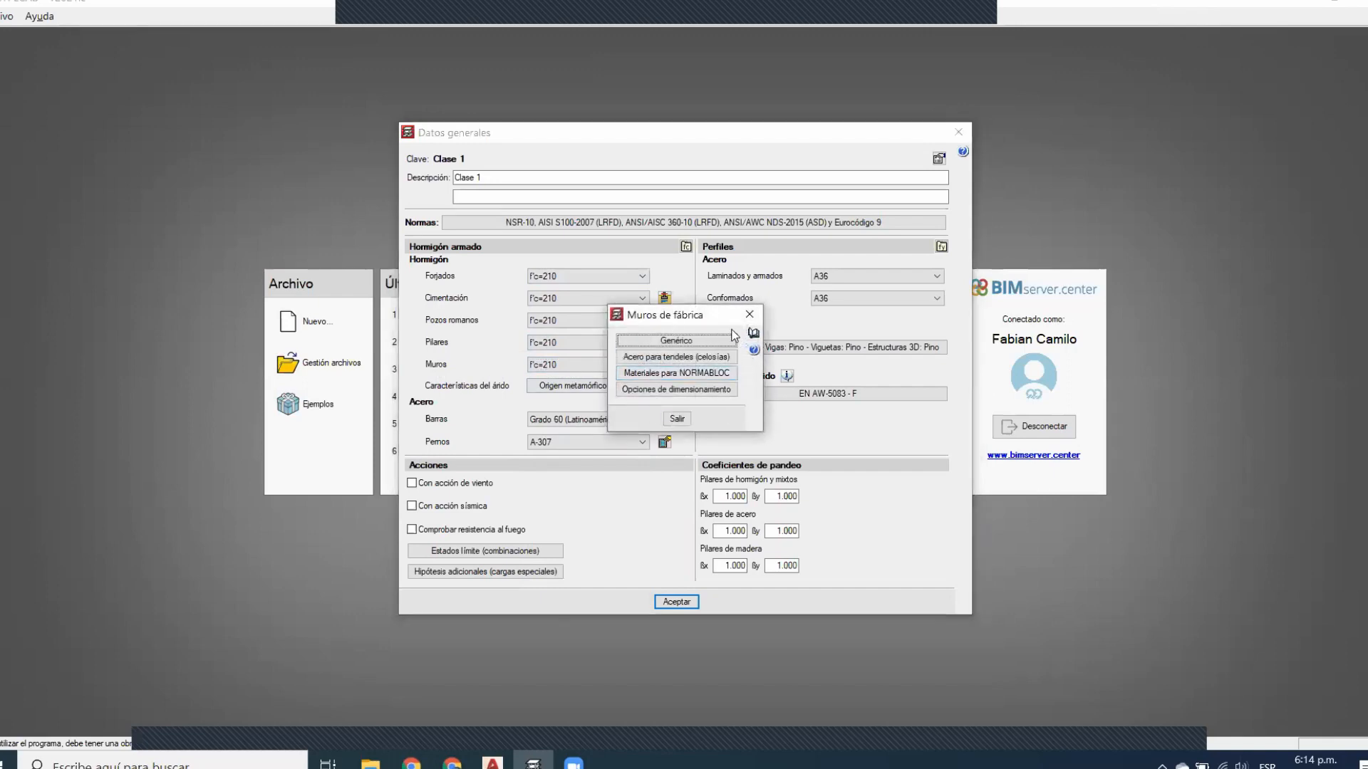
click(676, 340)
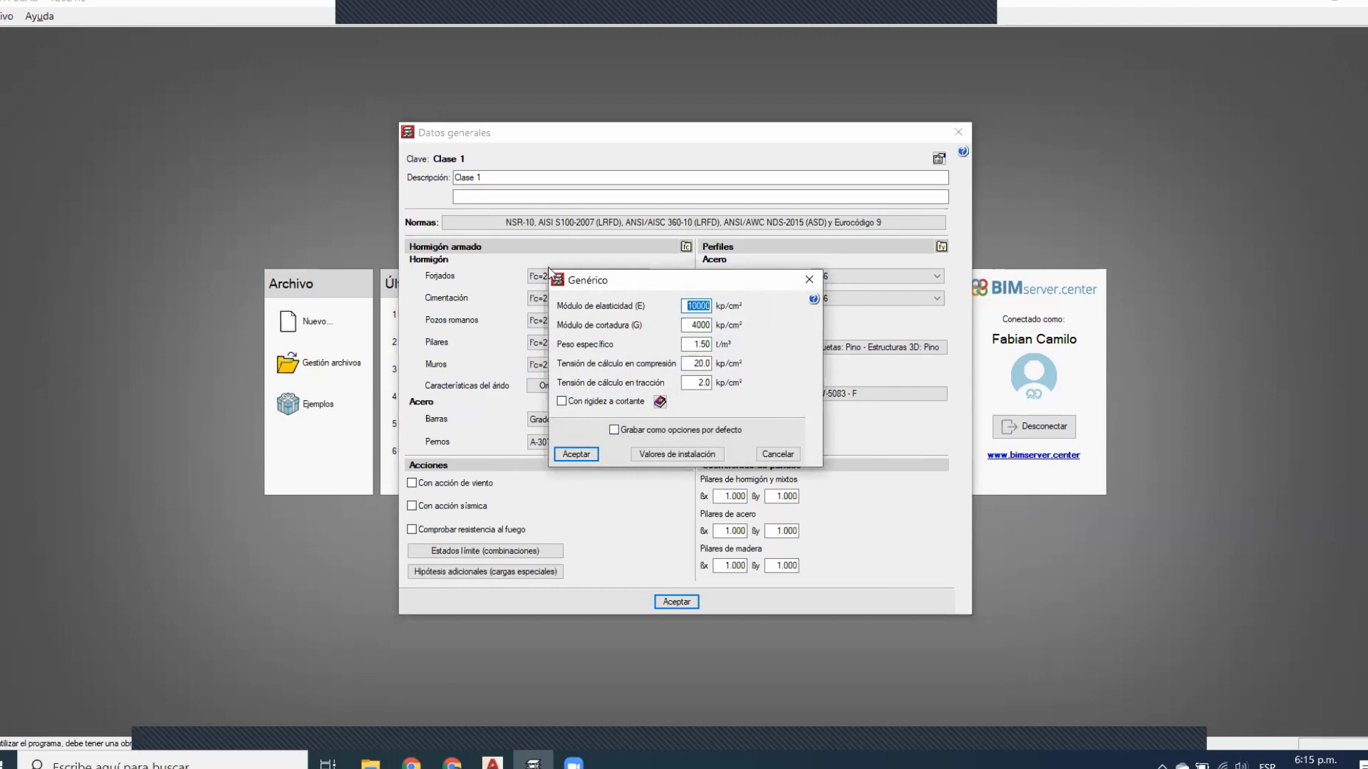
click(809, 279)
click(749, 314)
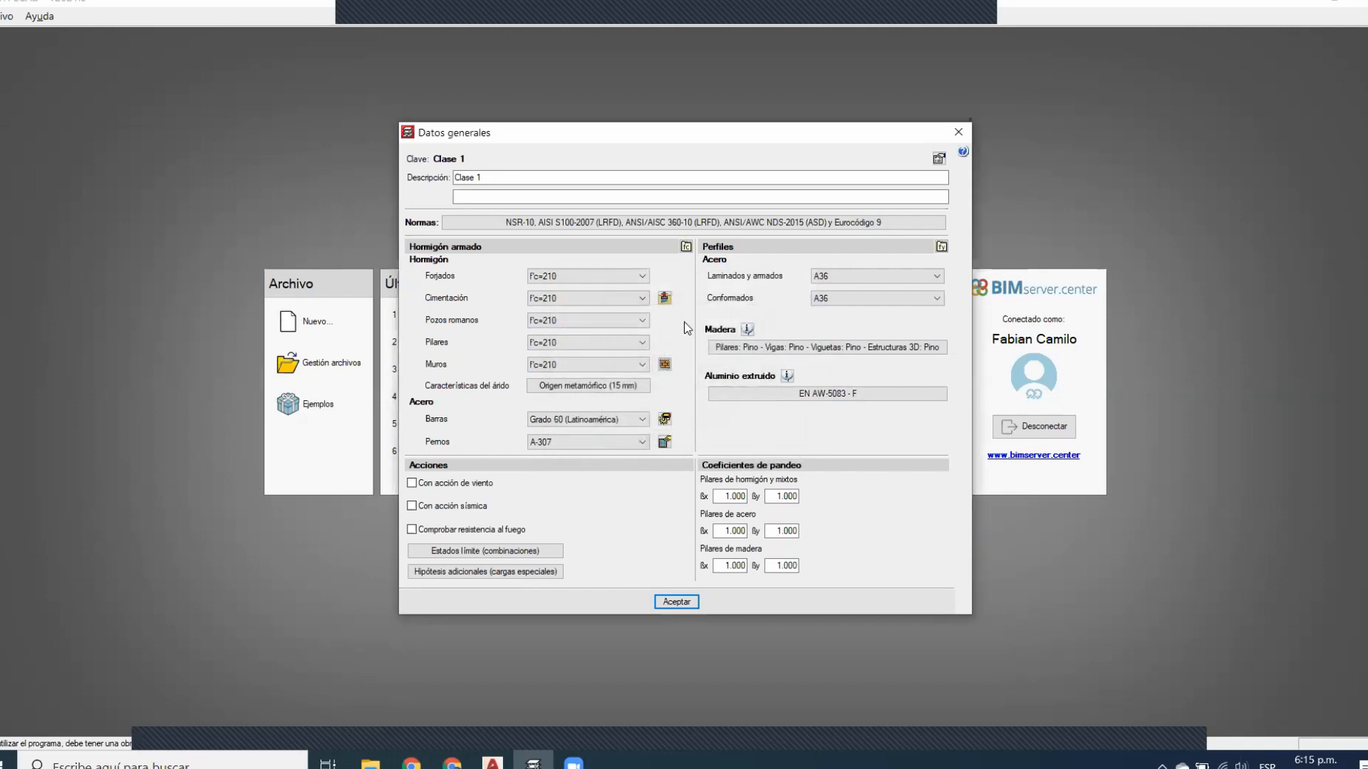
Open the foundation soil settings and inspect the footing sliding check's parameters, leaving the check disabled
click(665, 298)
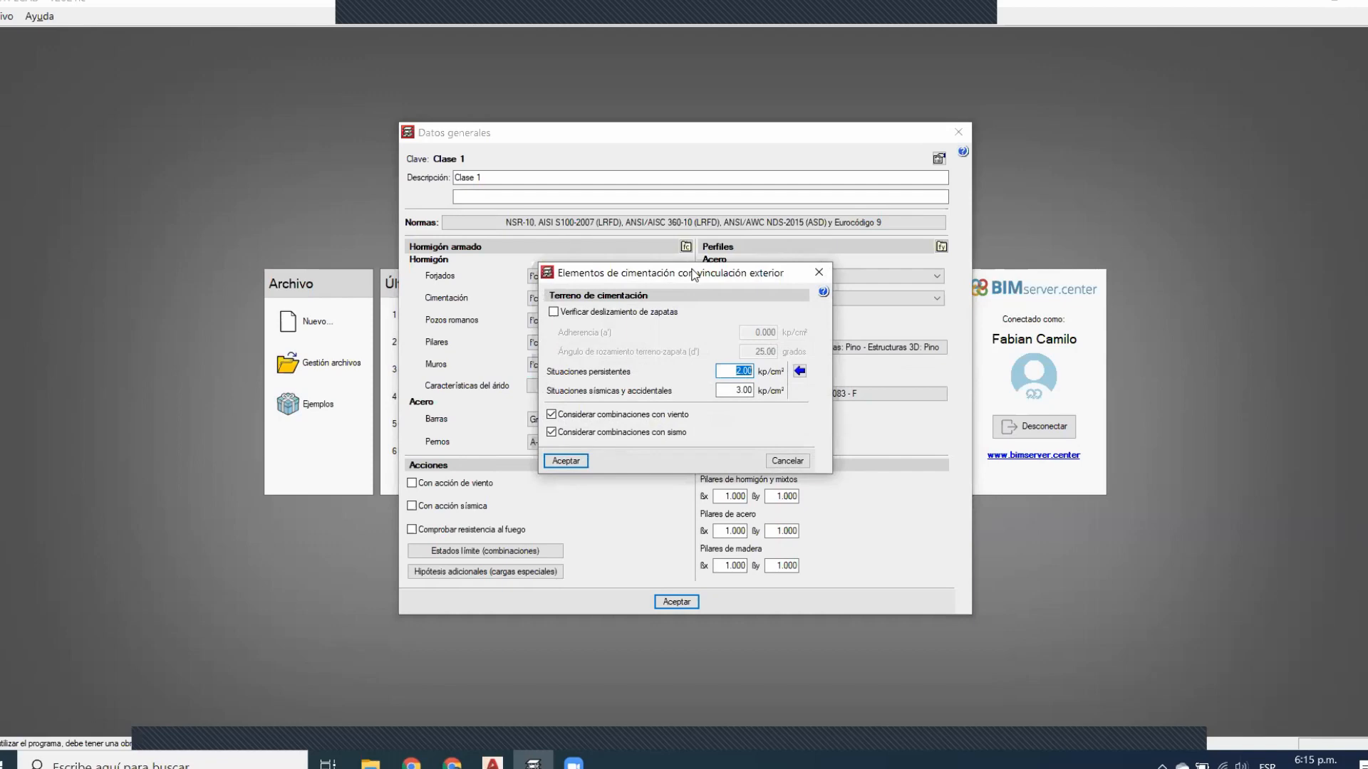
drag(692, 274, 692, 251)
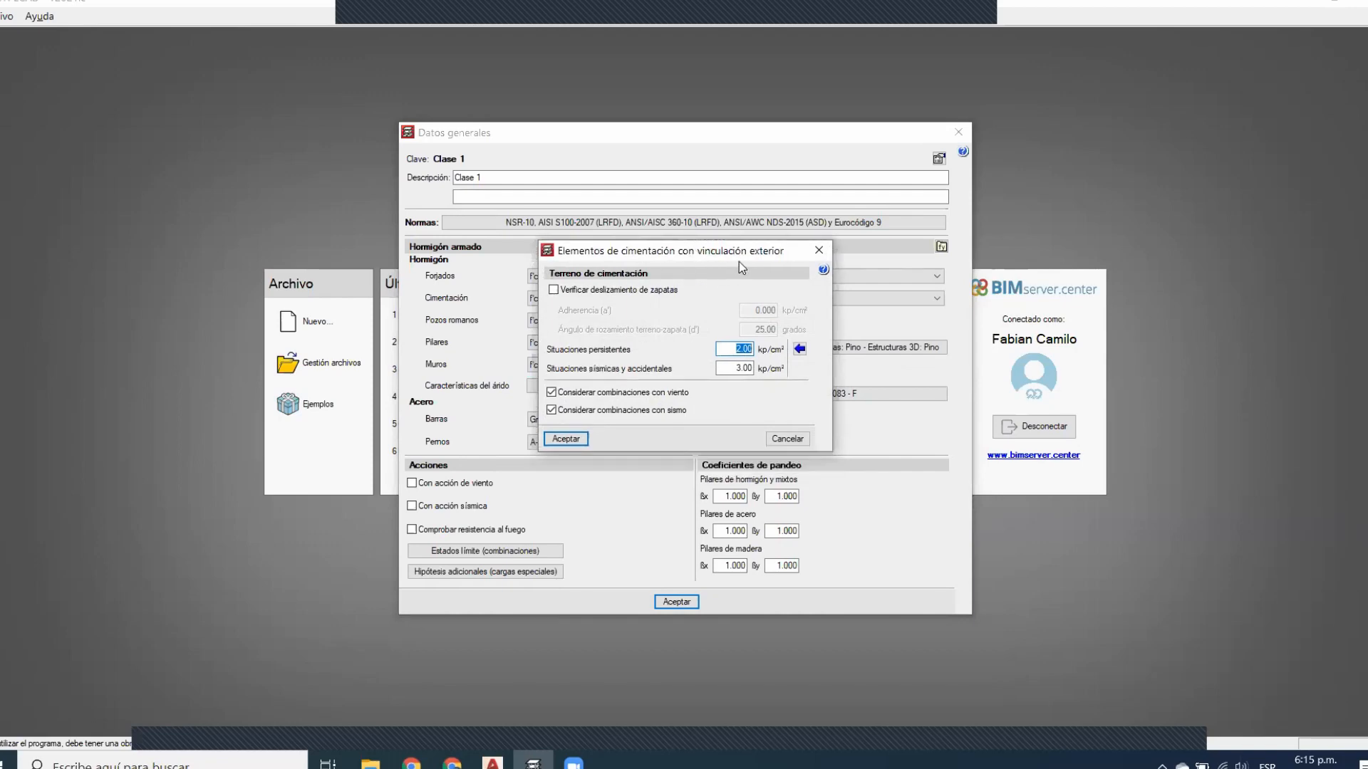
click(656, 291)
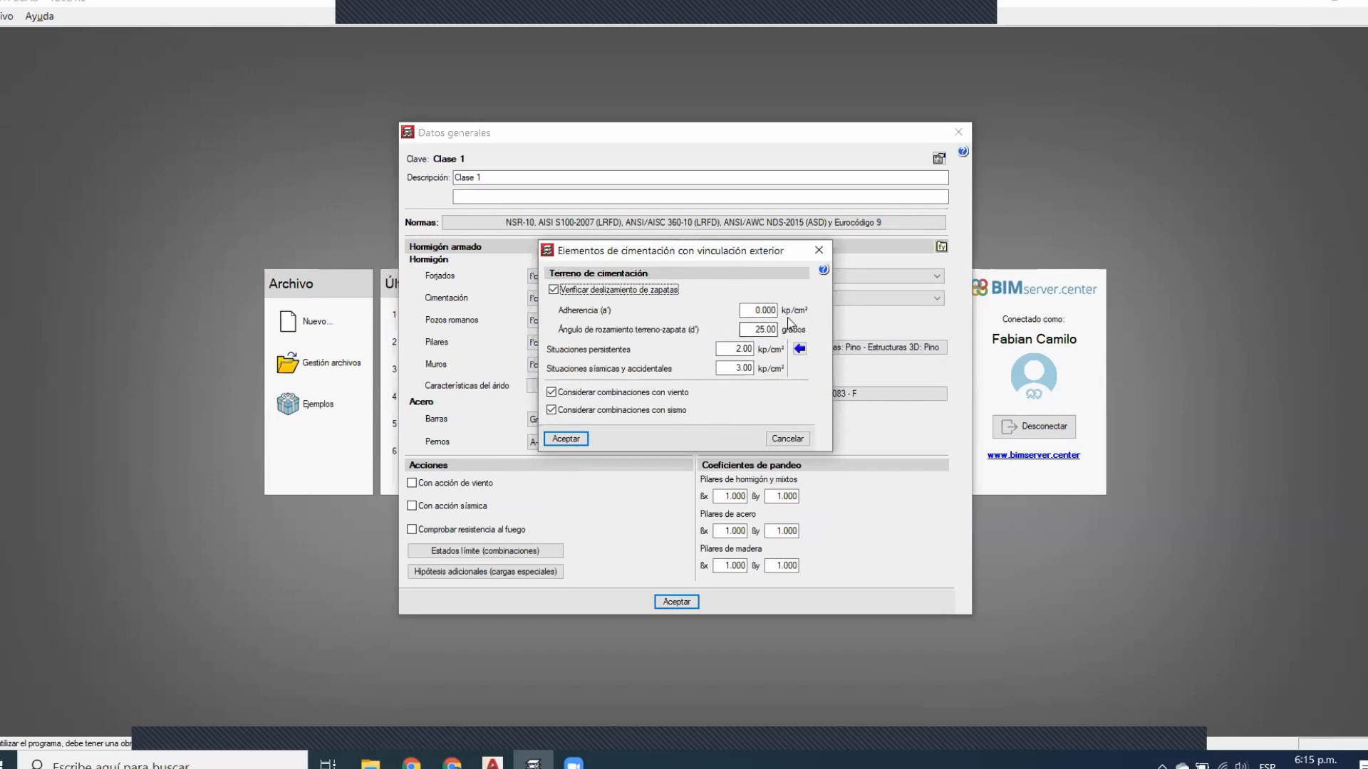
click(648, 292)
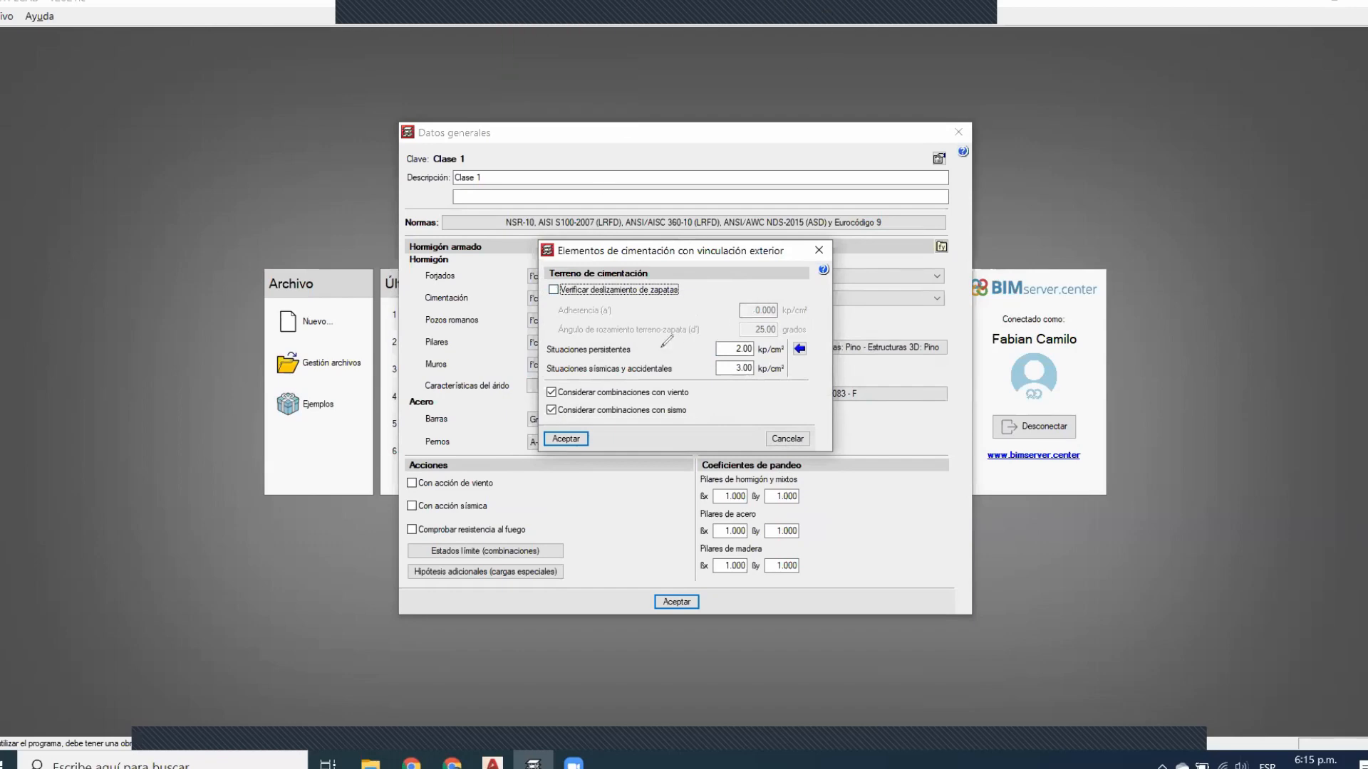
mouse_move(543, 346)
mouse_down()
mouse_move(649, 338)
mouse_move(645, 357)
mouse_move(549, 360)
mouse_move(545, 345)
mouse_up()
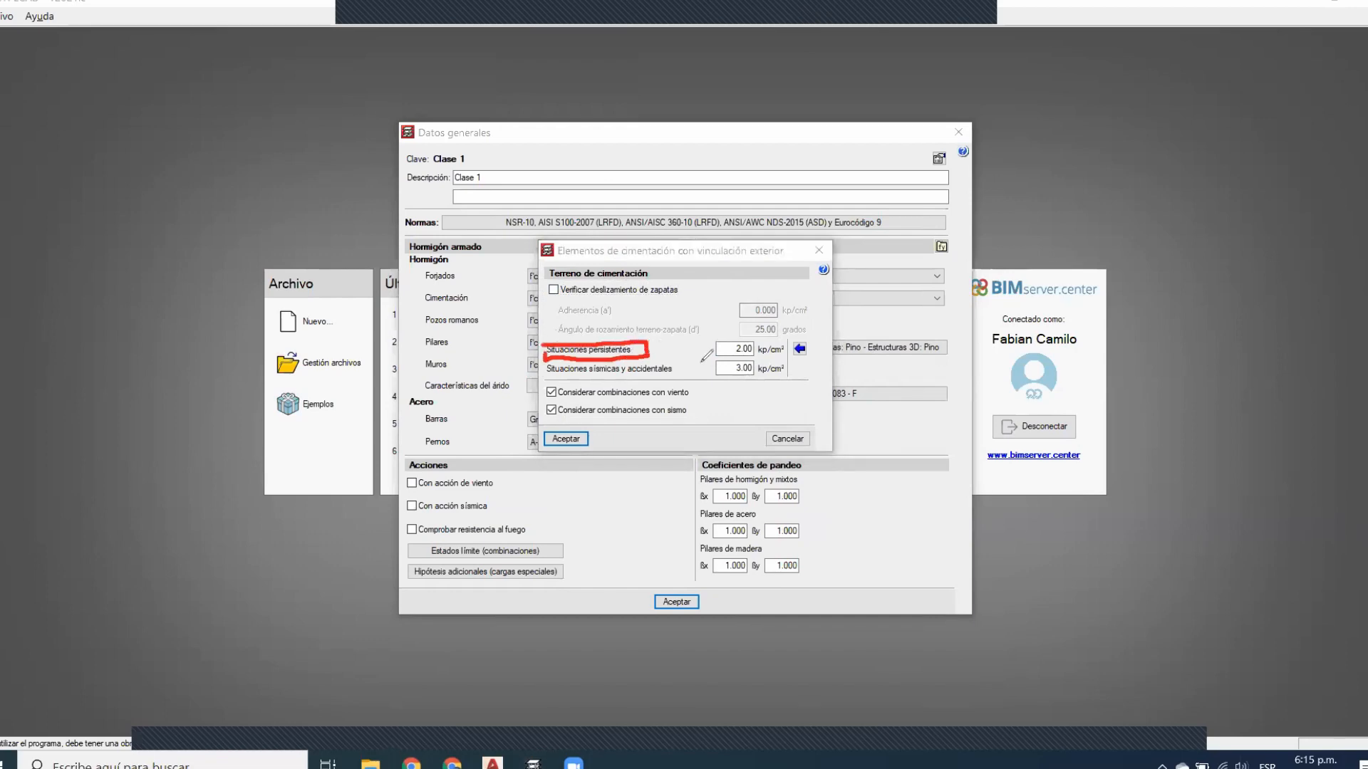
mouse_move(755, 352)
mouse_down()
mouse_move(777, 351)
mouse_move(754, 350)
mouse_move(767, 356)
mouse_up()
mouse_move(550, 354)
mouse_down()
mouse_move(685, 357)
mouse_move(685, 375)
mouse_move(547, 366)
mouse_up()
drag(686, 369, 716, 369)
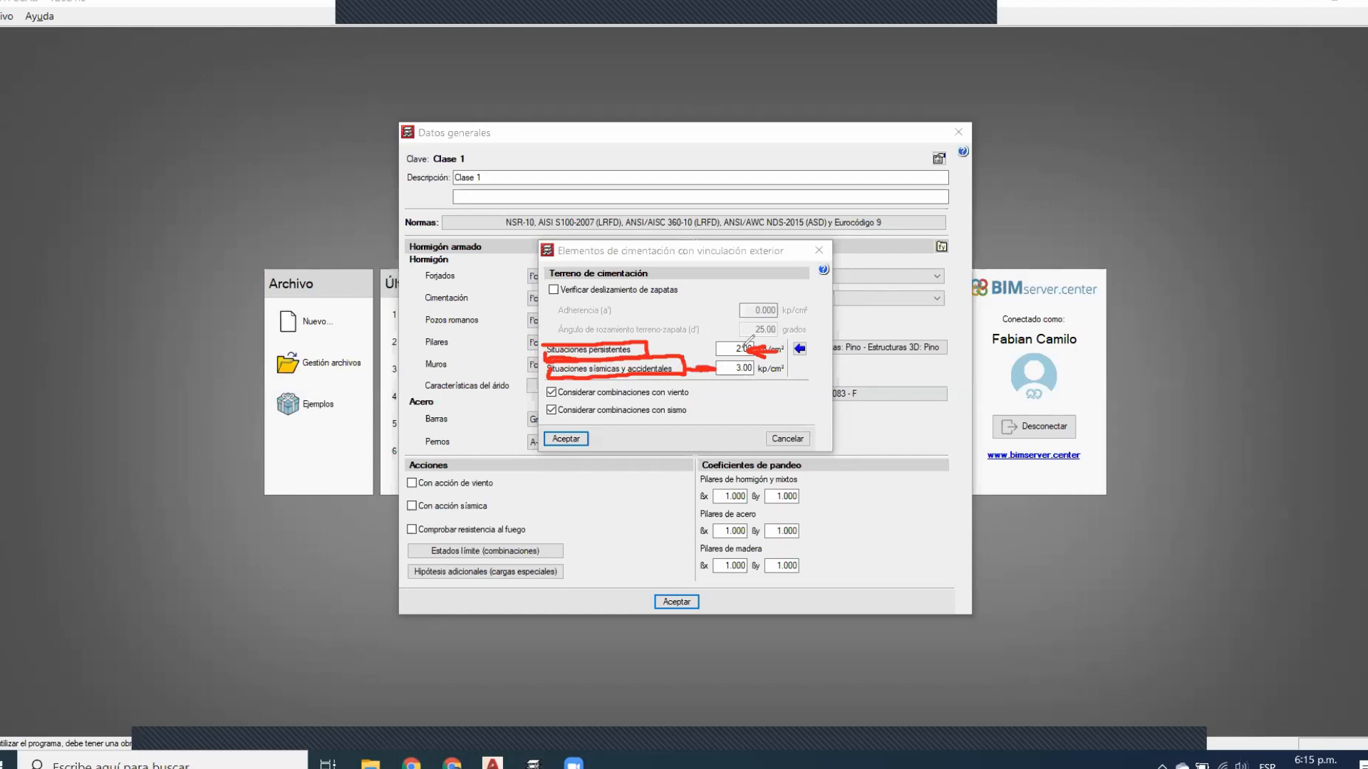
click(896, 34)
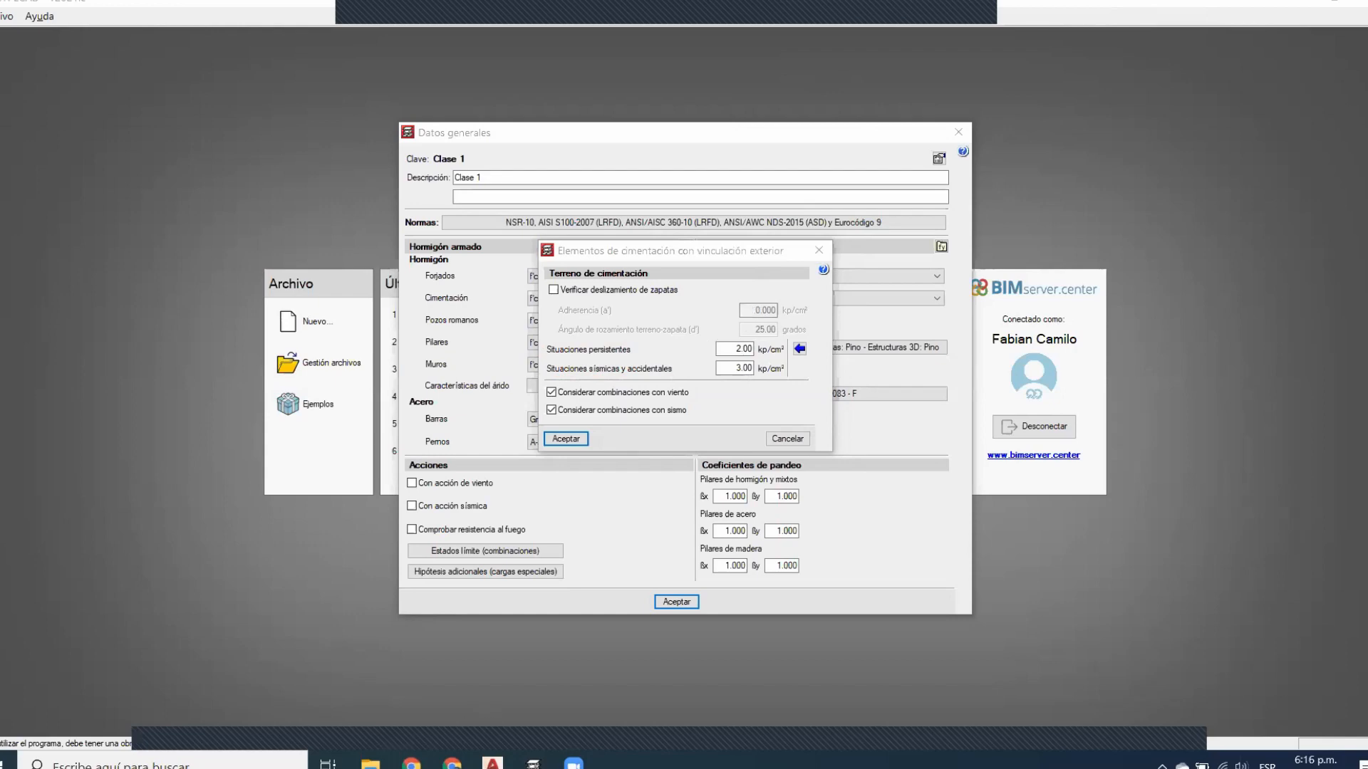
Switch to the file explorer, open the Título H NSR-10 PDF through the Documents folder, and fit a full page in view
click(371, 763)
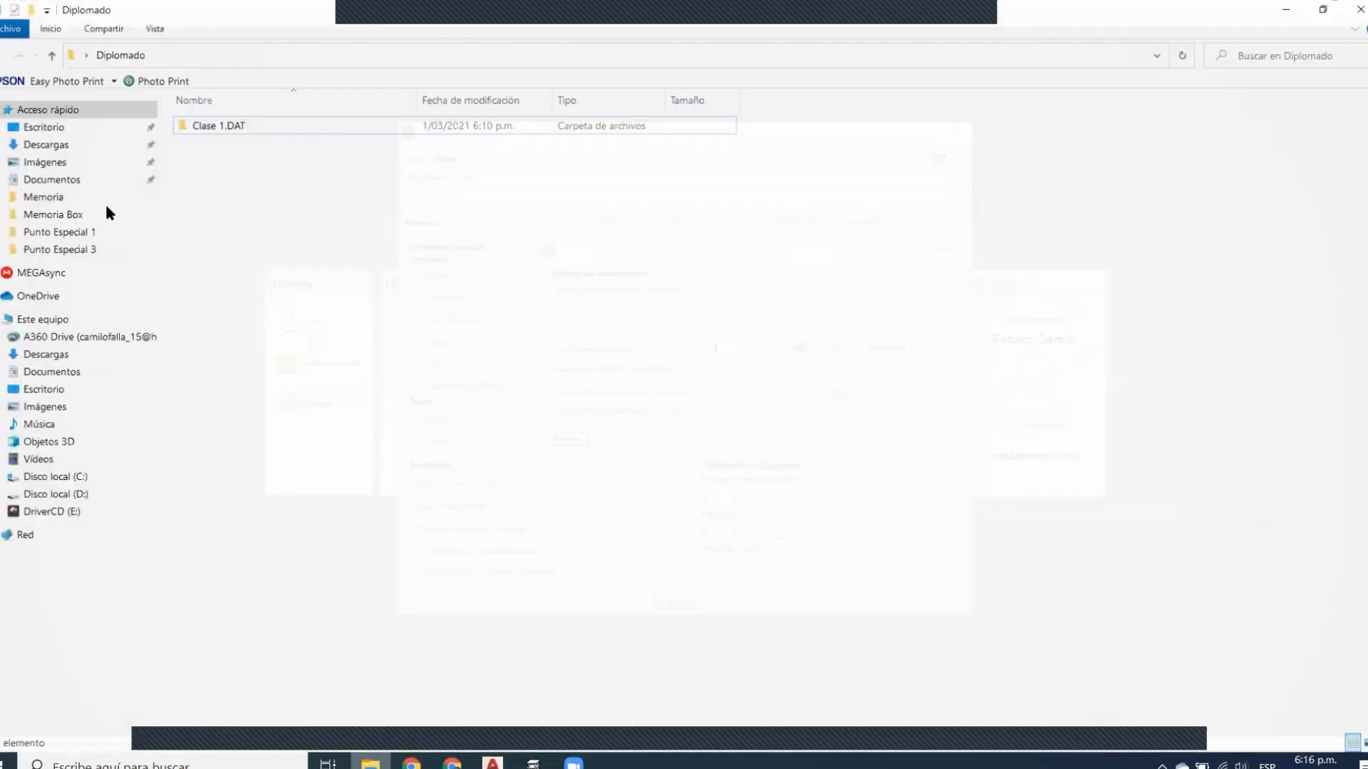
click(51, 180)
scroll(321, 475, down, 2)
double_click(214, 354)
double_click(253, 198)
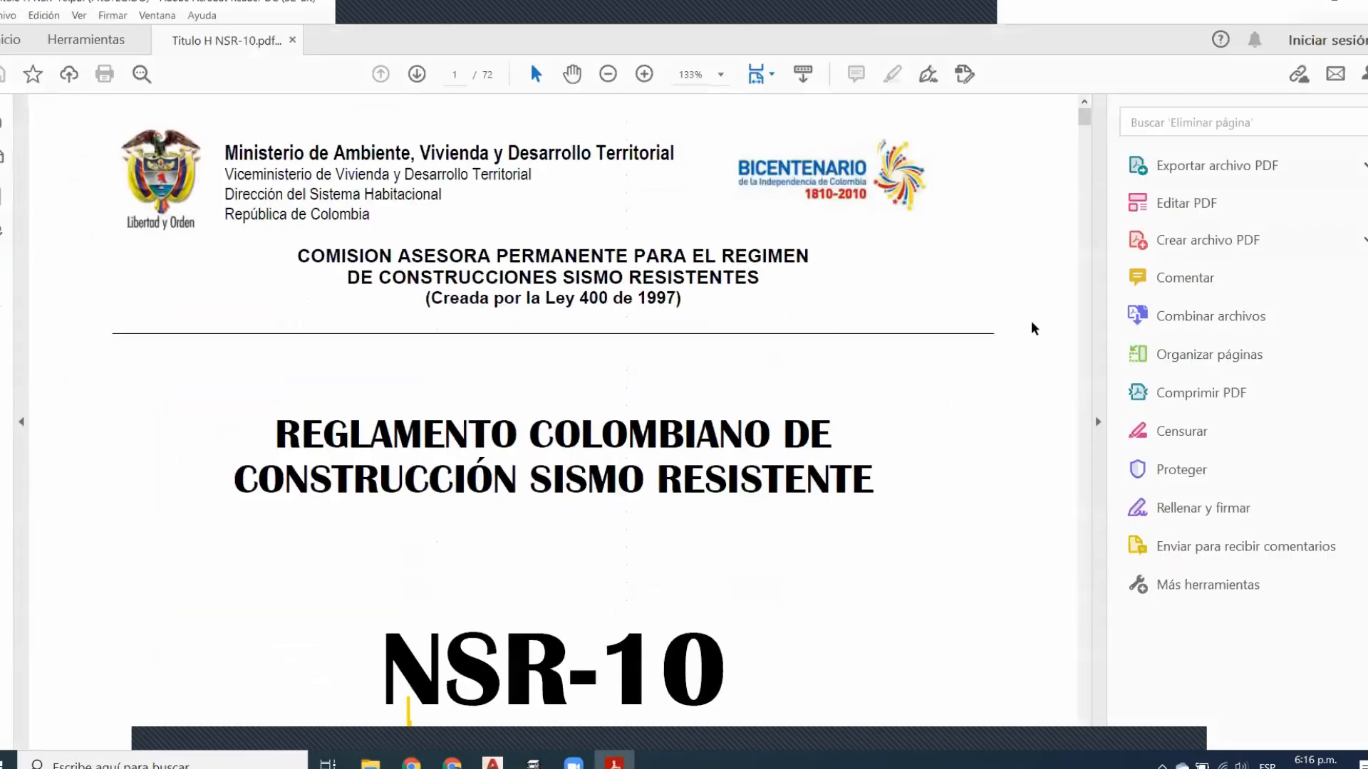
click(1098, 422)
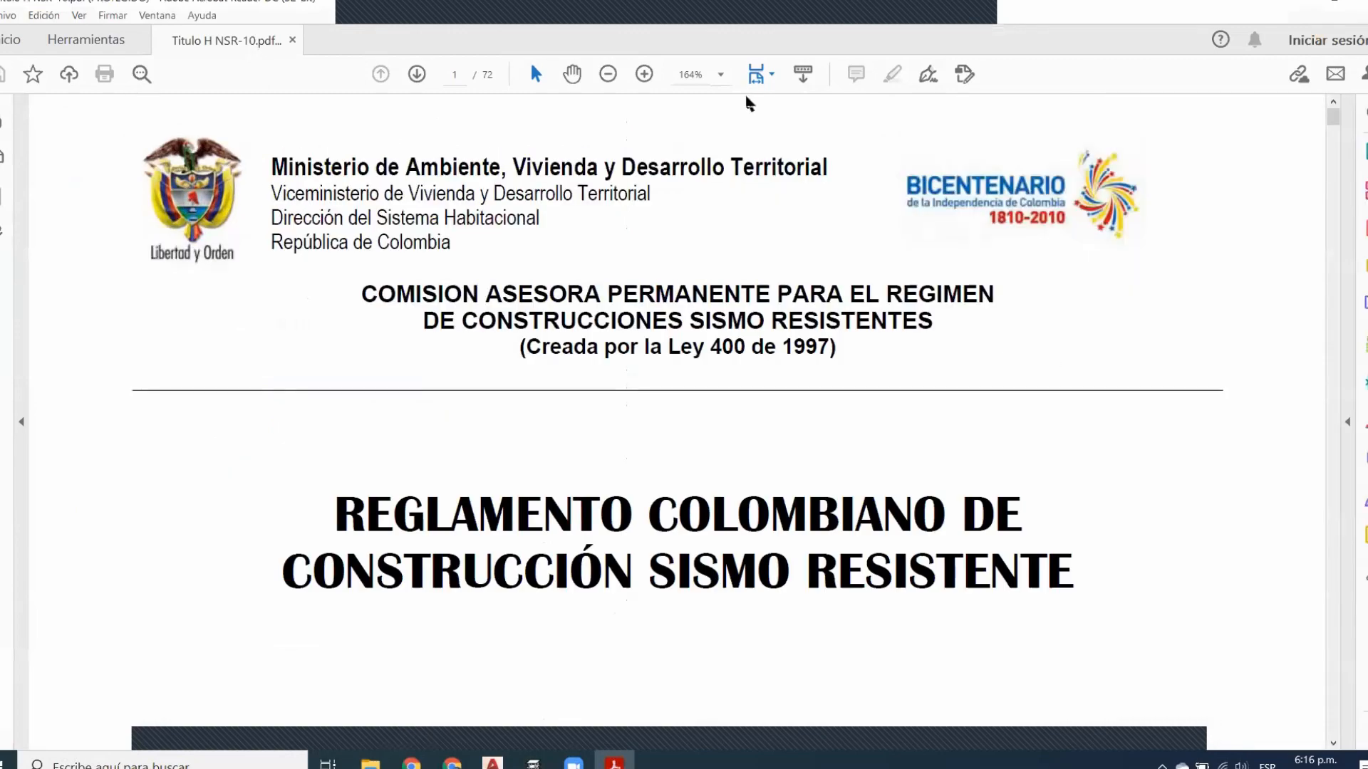
key(ctrl+0)
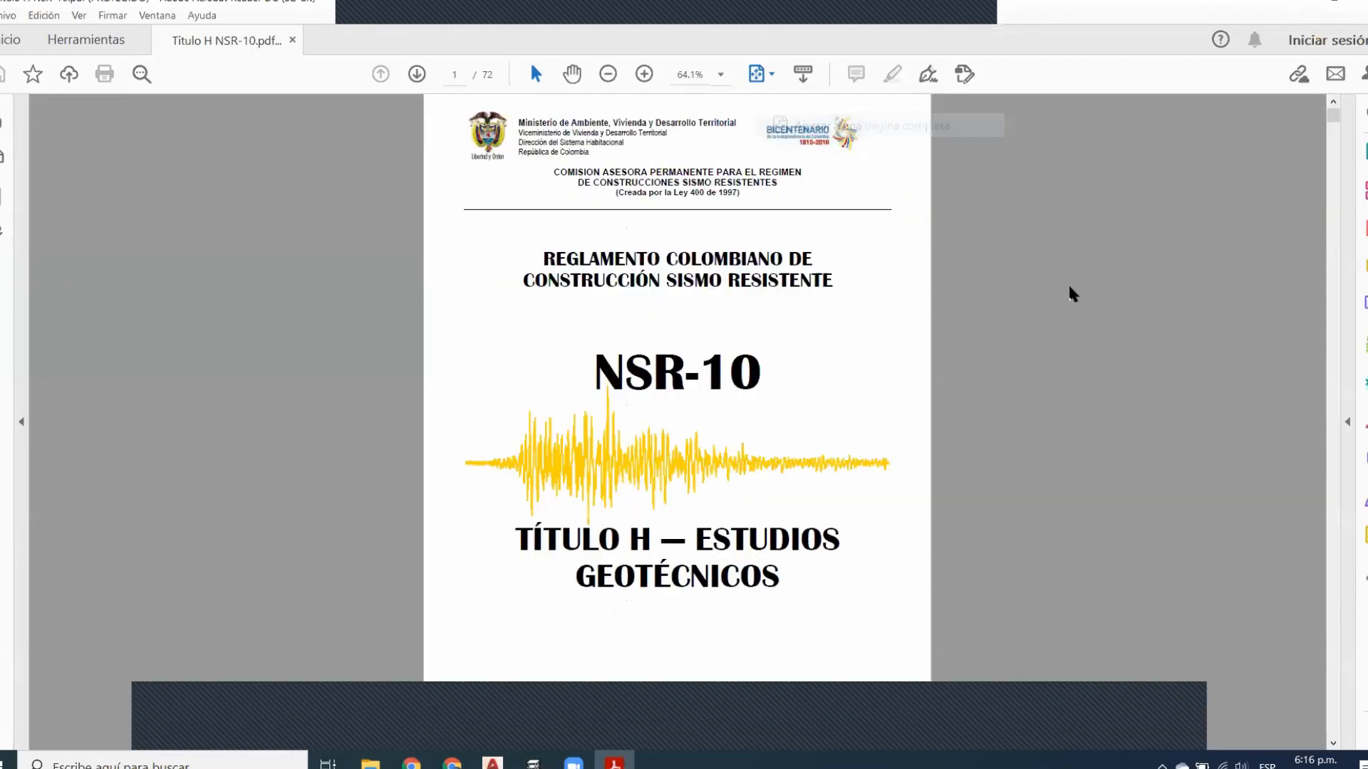
Find section H.4.7 in the PDF and examine Table H.4.7-1 with the minimum indirect safety factors
scroll(1069, 291, down, 3)
scroll(1069, 289, down, 15)
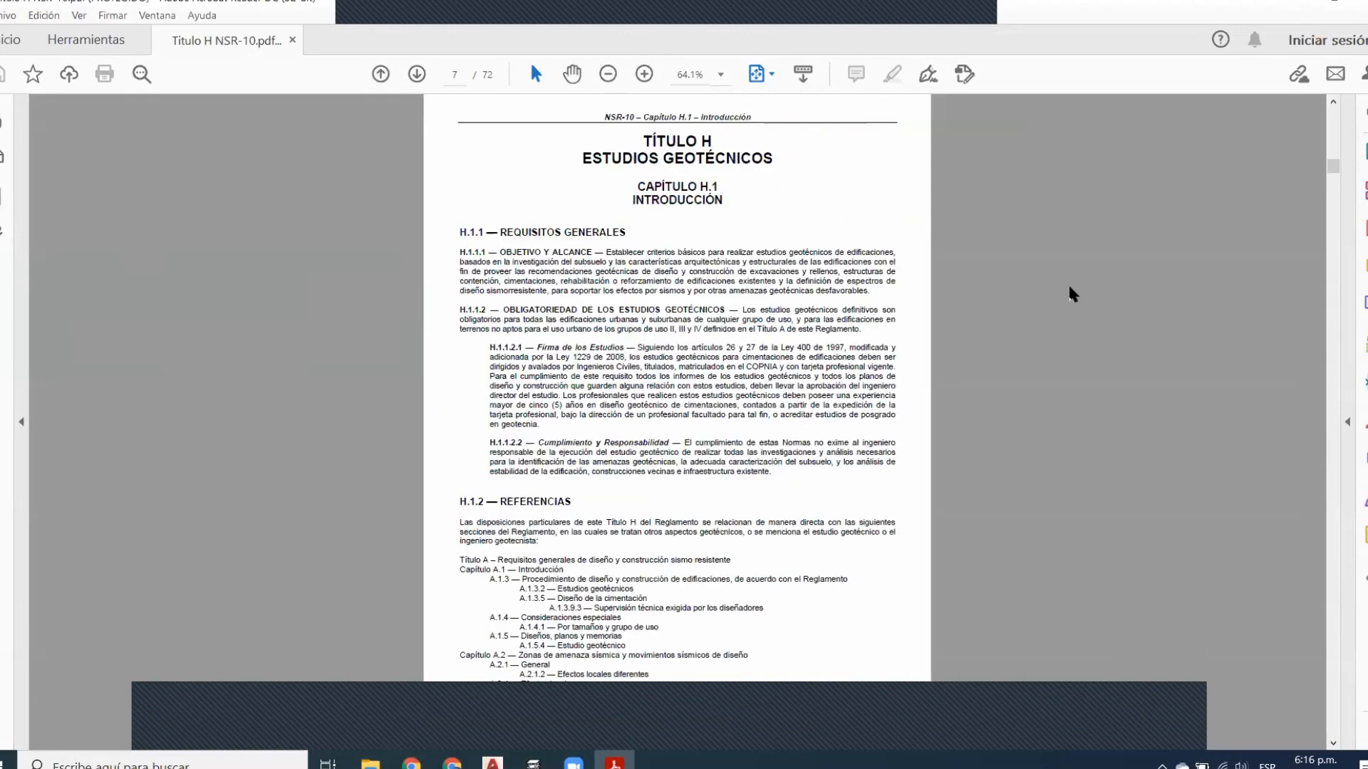
scroll(1070, 289, down, 2)
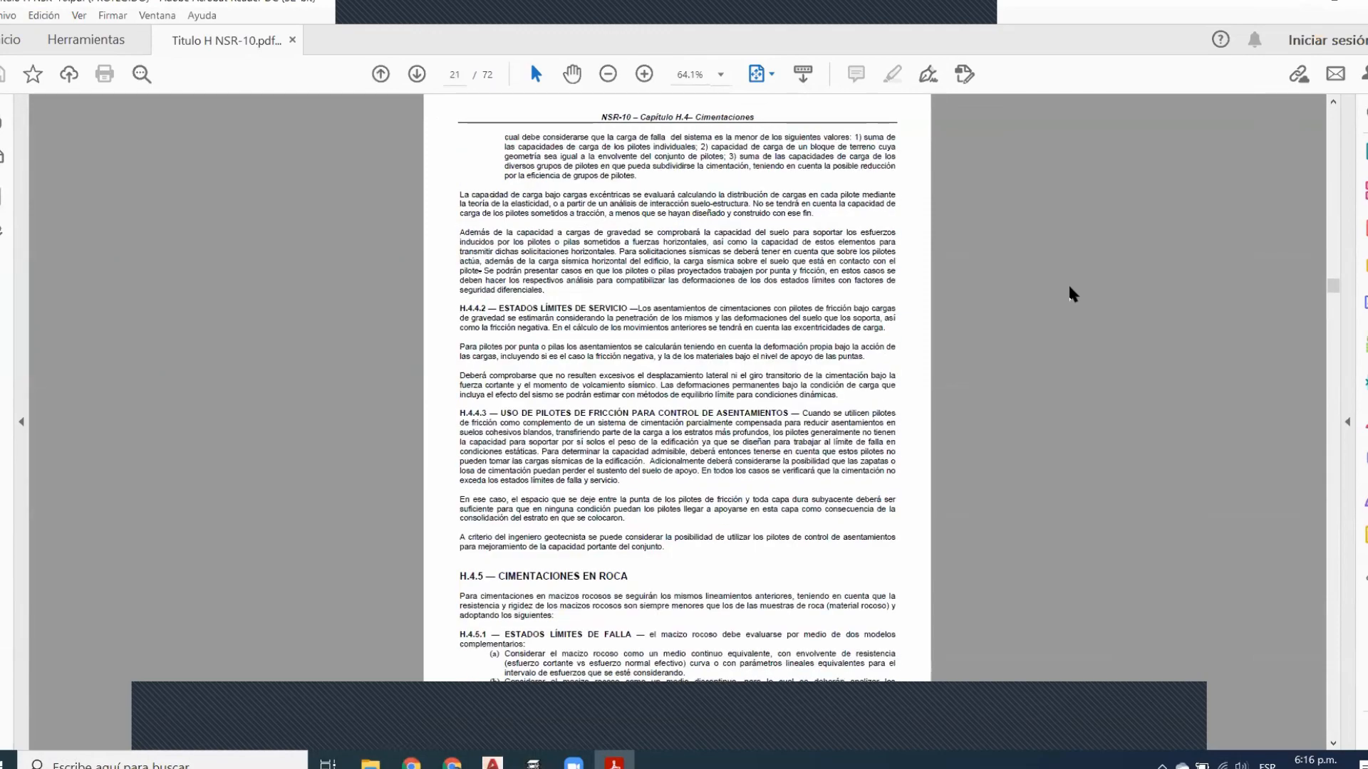
scroll(869, 498, down, 3)
ctrl+scroll(721, 463, up, 3)
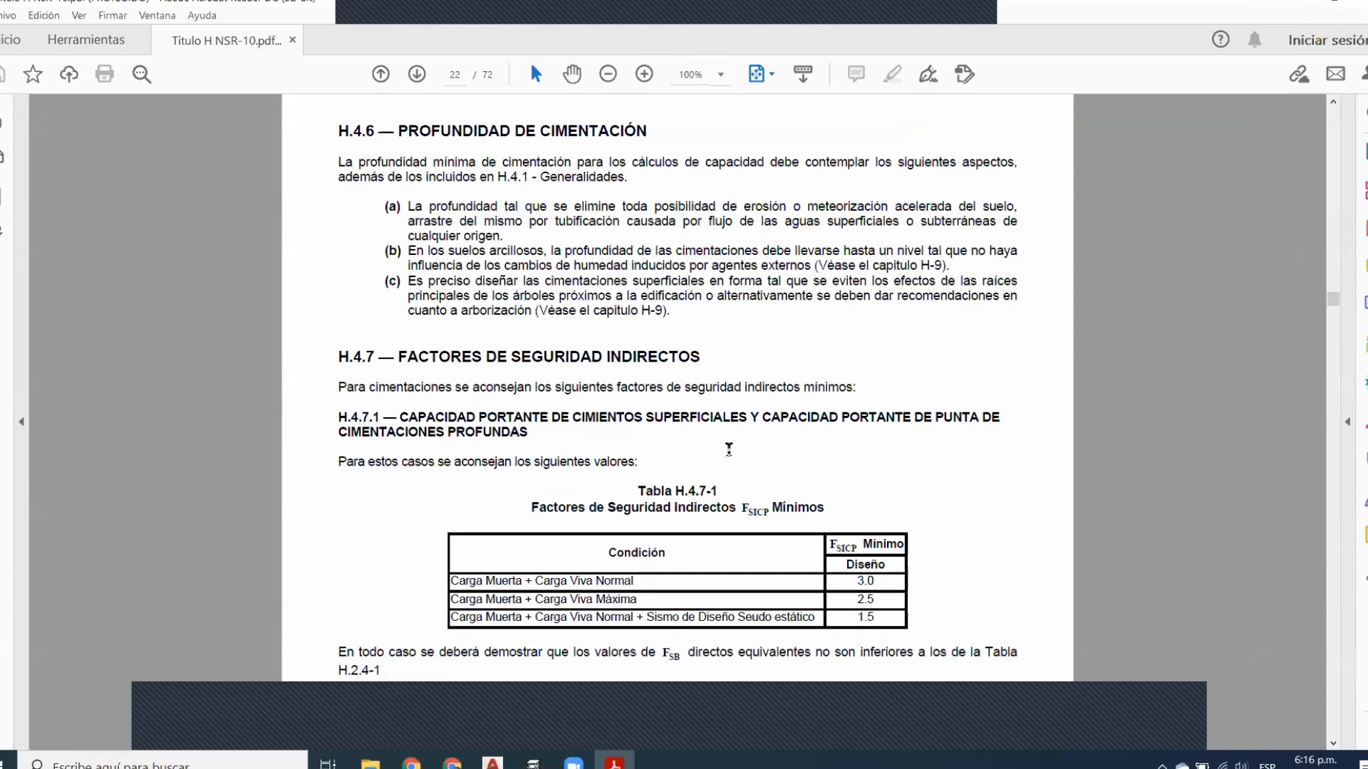
ctrl+scroll(734, 443, up, 2)
scroll(740, 434, down, 3)
scroll(741, 431, down, 1)
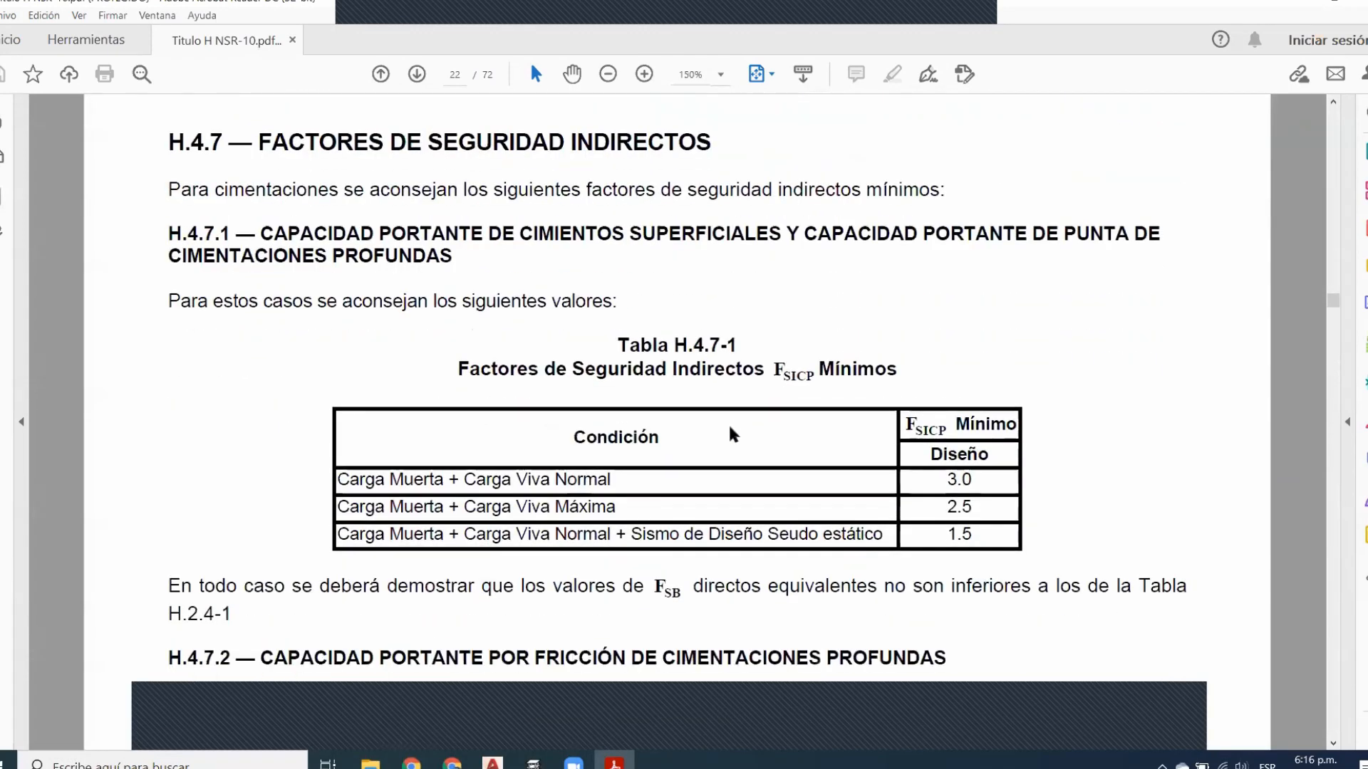
click(1164, 705)
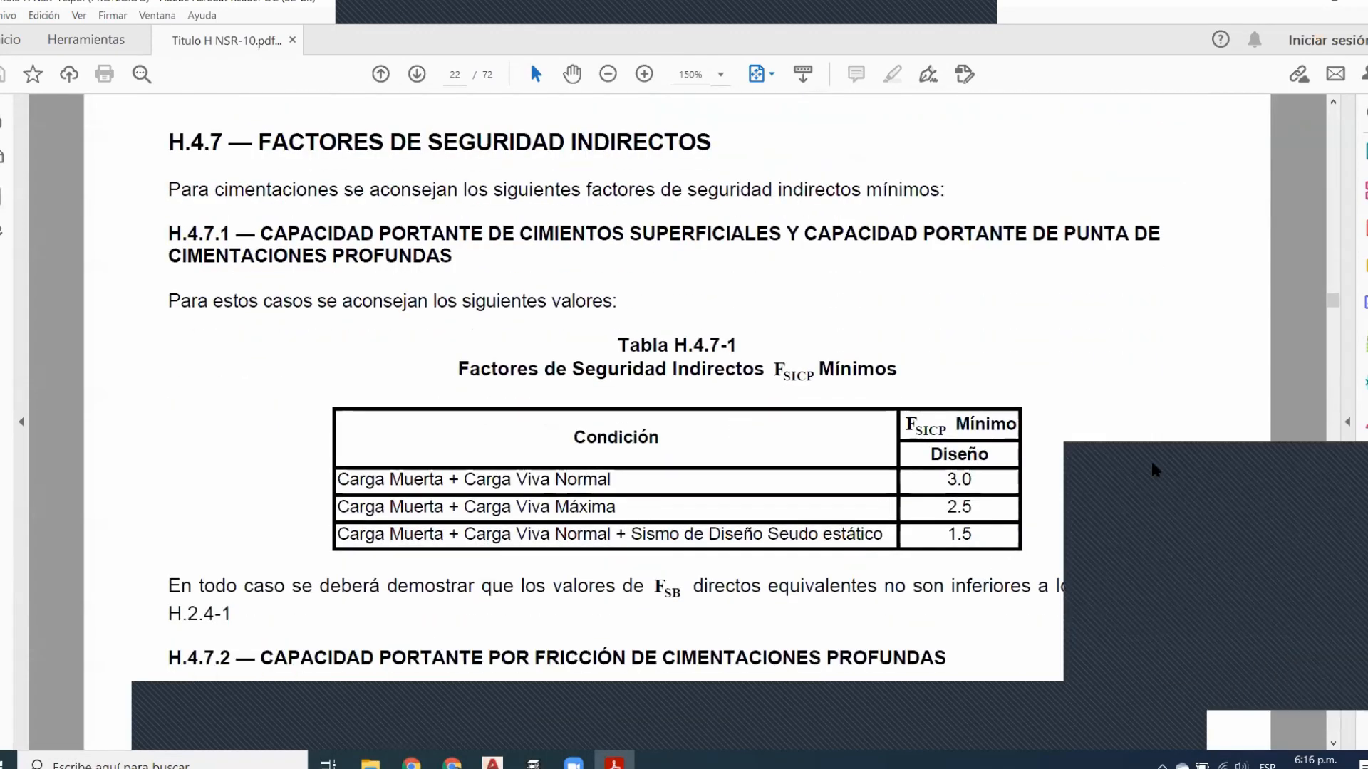
click(1152, 462)
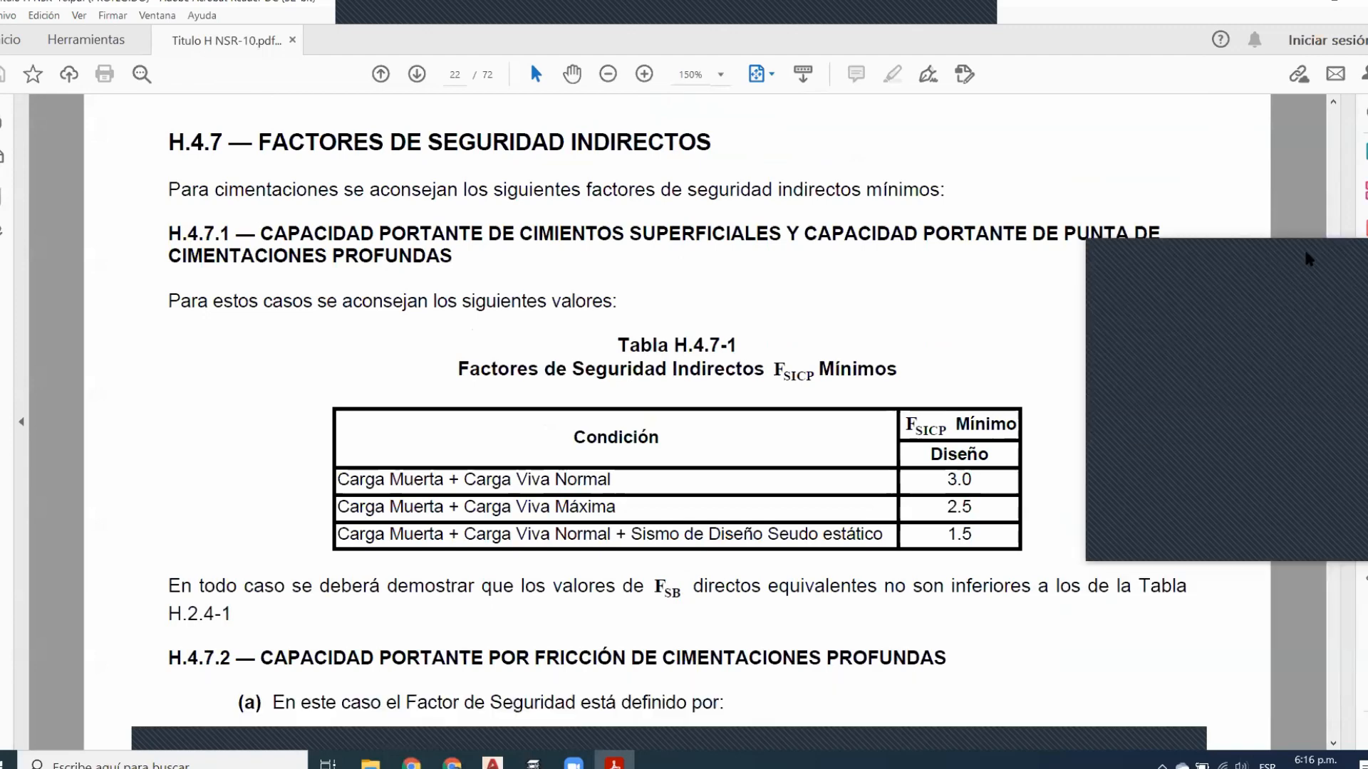
click(1306, 250)
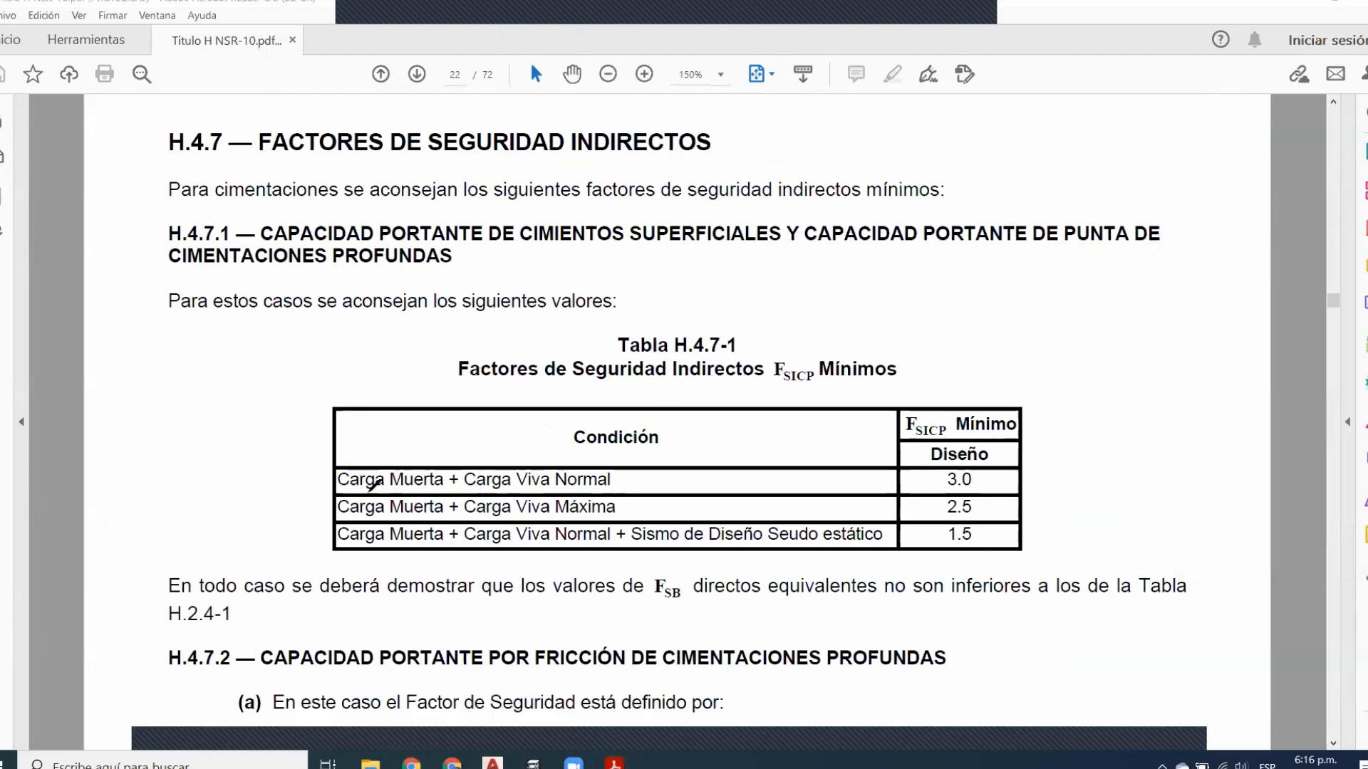
drag(261, 482, 600, 487)
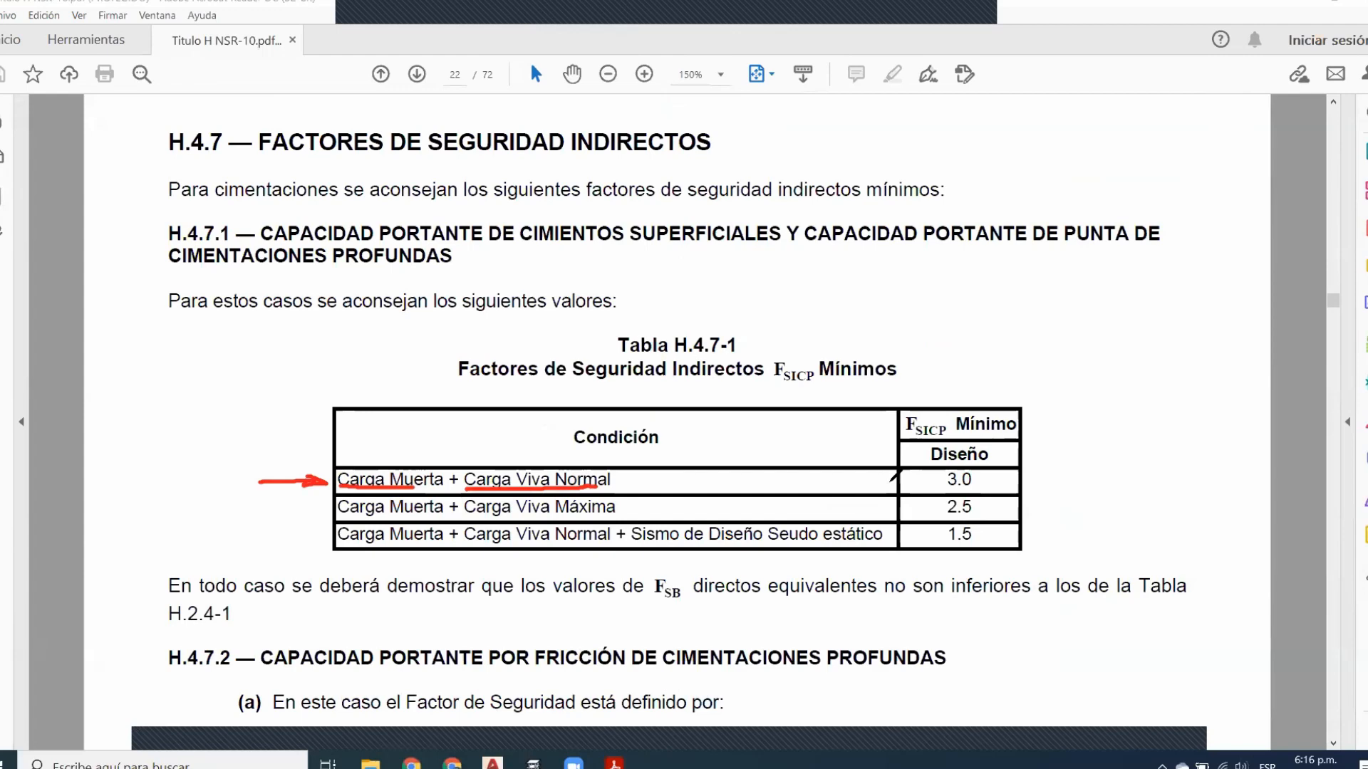
mouse_move(1086, 484)
mouse_down()
mouse_move(1006, 484)
mouse_move(1042, 496)
mouse_move(1040, 467)
mouse_up()
drag(273, 509, 341, 506)
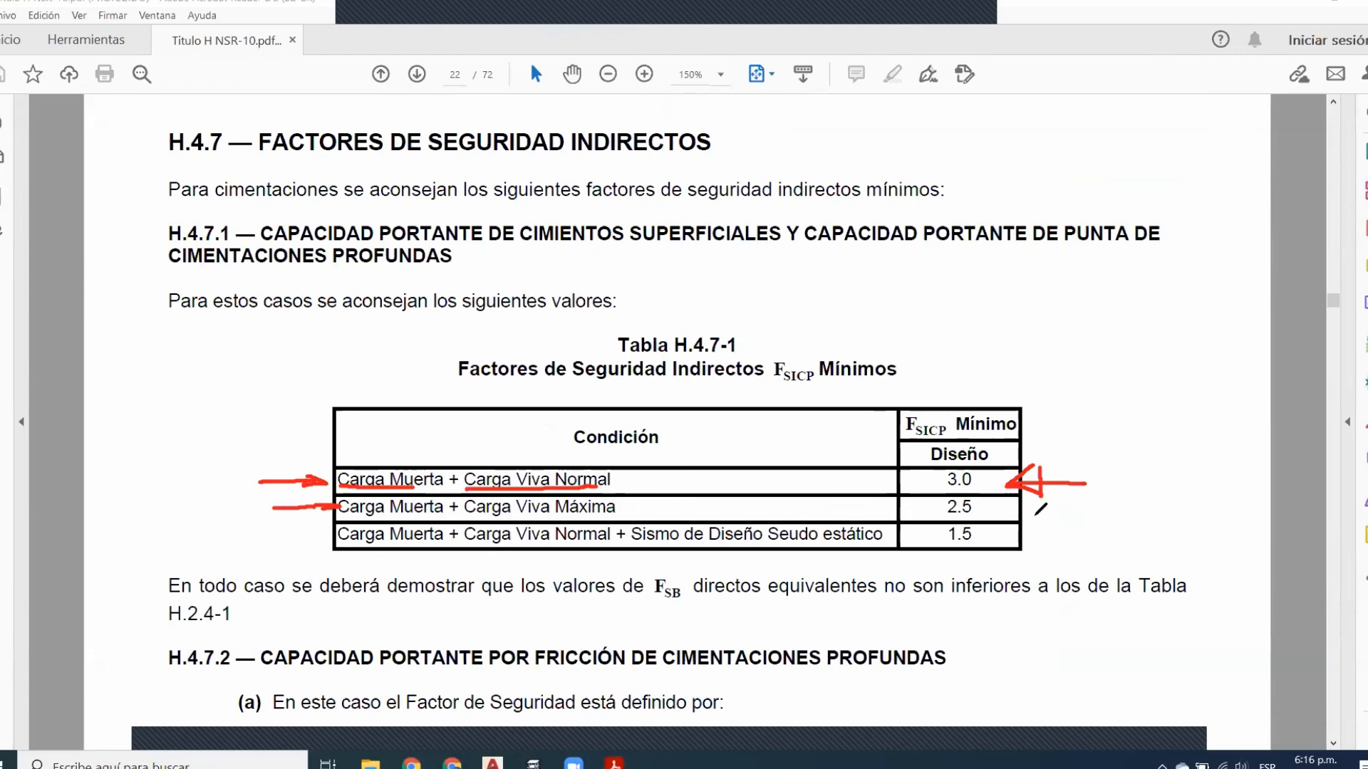
mouse_move(1091, 510)
mouse_down()
mouse_move(1034, 511)
mouse_move(1033, 524)
mouse_move(1038, 506)
mouse_move(1009, 508)
mouse_move(1037, 495)
mouse_up()
drag(352, 512, 624, 518)
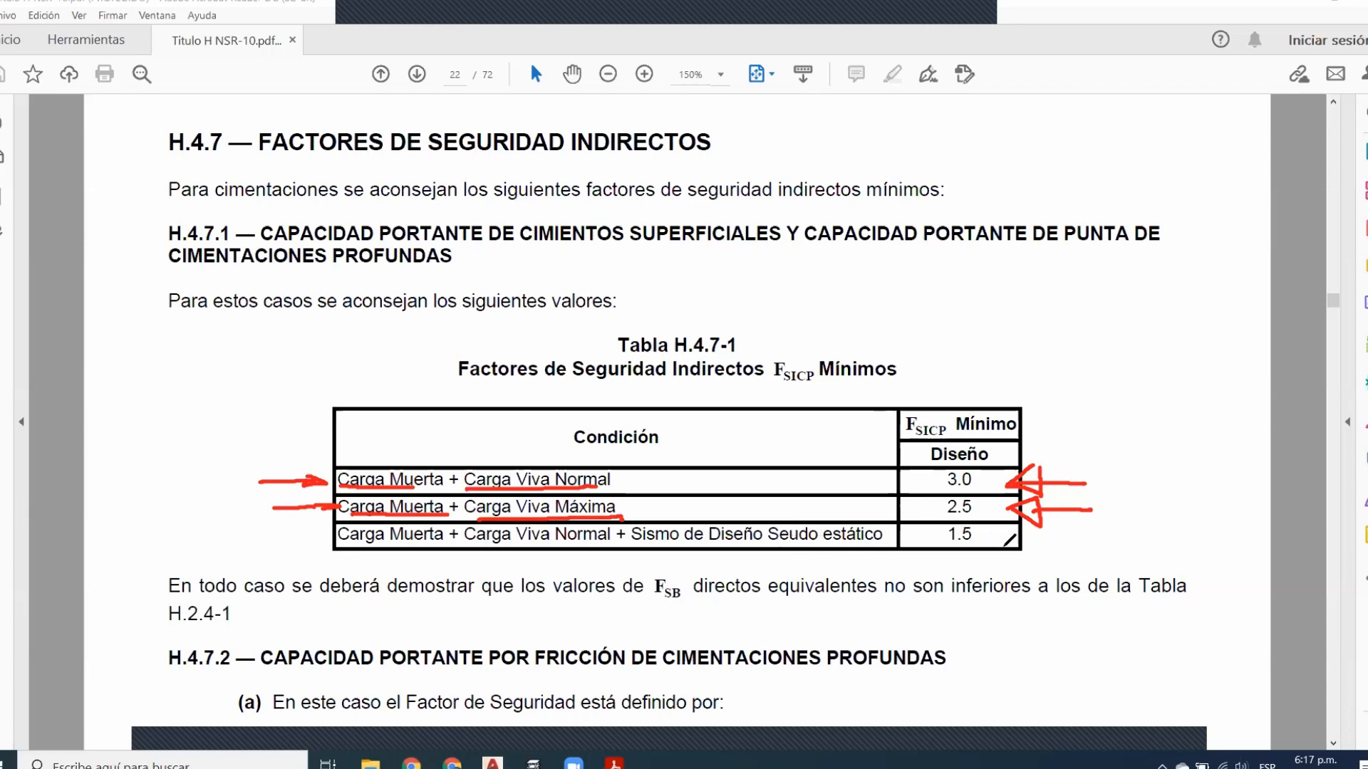
mouse_move(1098, 538)
mouse_down()
mouse_move(1022, 549)
mouse_move(1040, 535)
mouse_up()
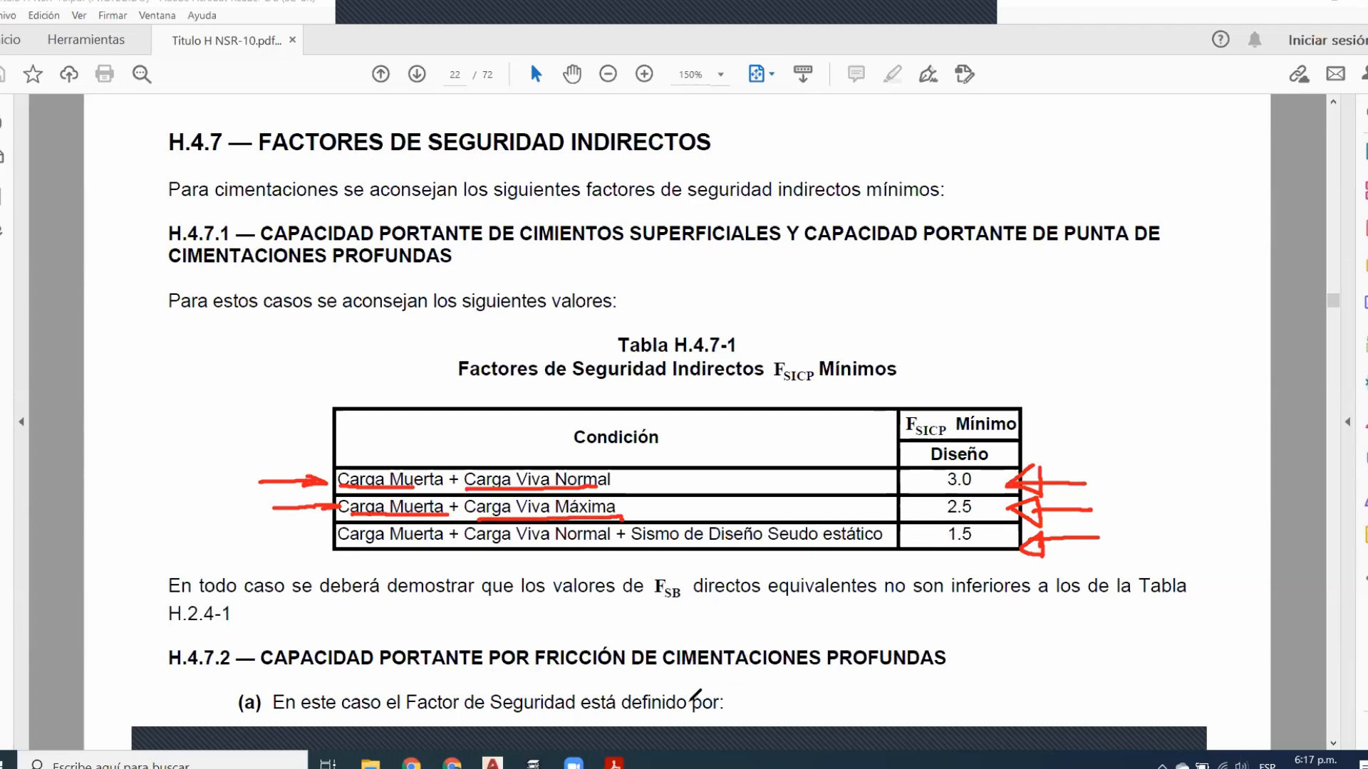
Compare CYPECAD's soil pressure fields for persistent and for seismic and accidental situations with Table H.4.7-1 in the PDF
mouse_move(534, 765)
click(606, 711)
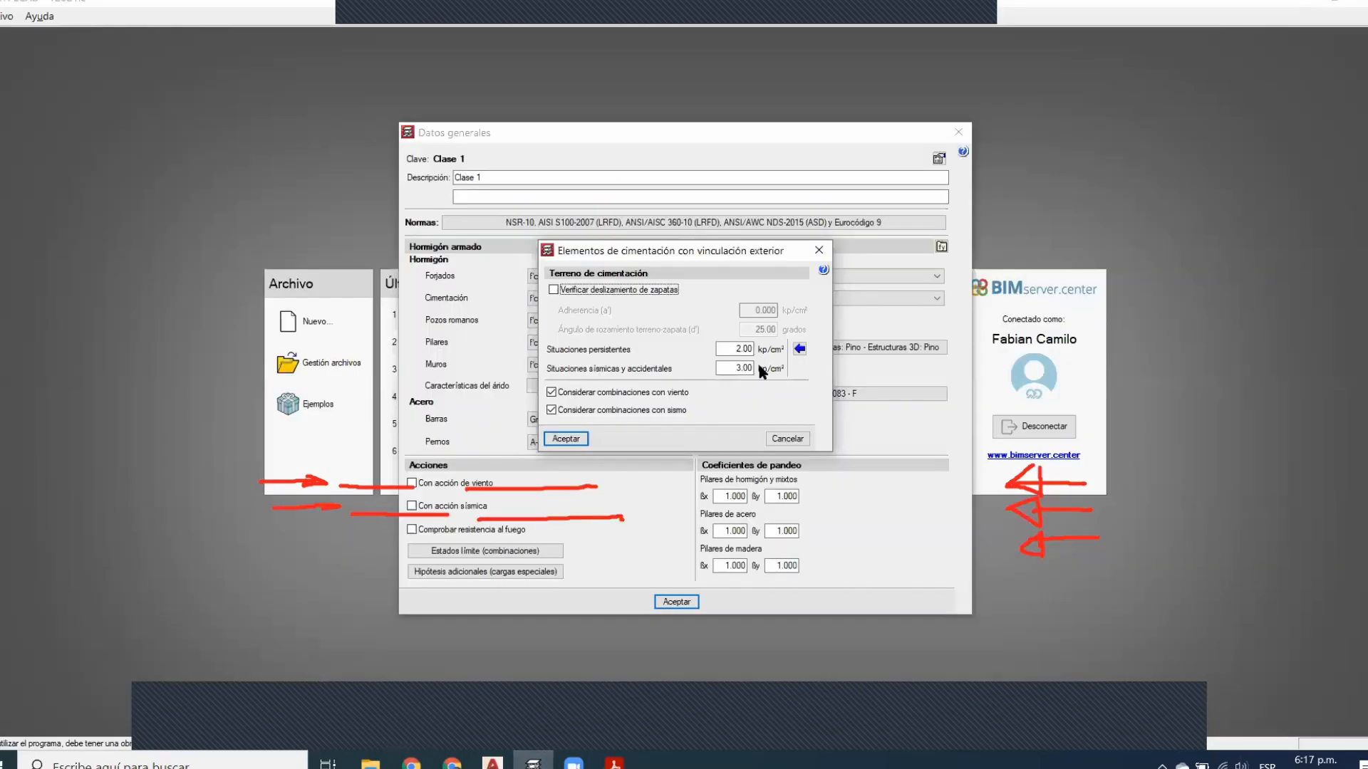
click(737, 369)
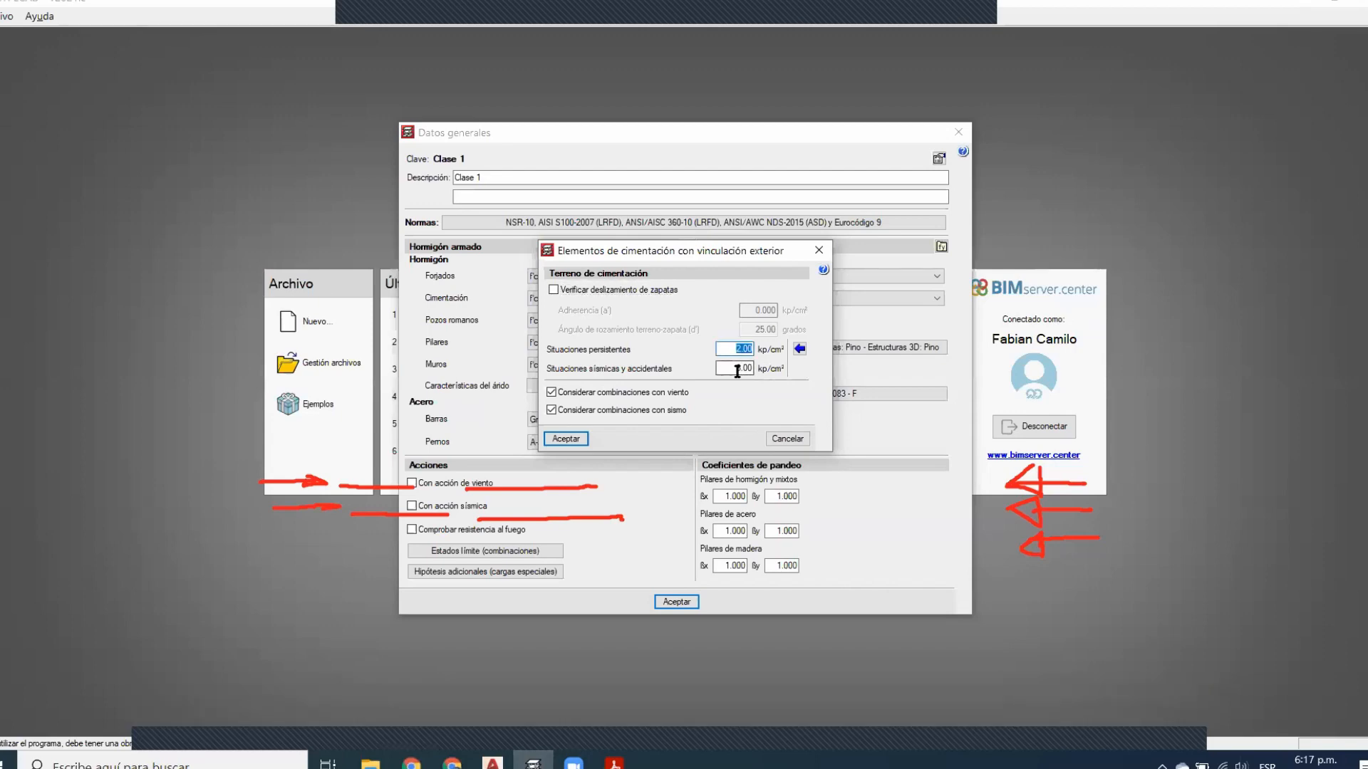
double_click(732, 369)
key(alt+Tab)
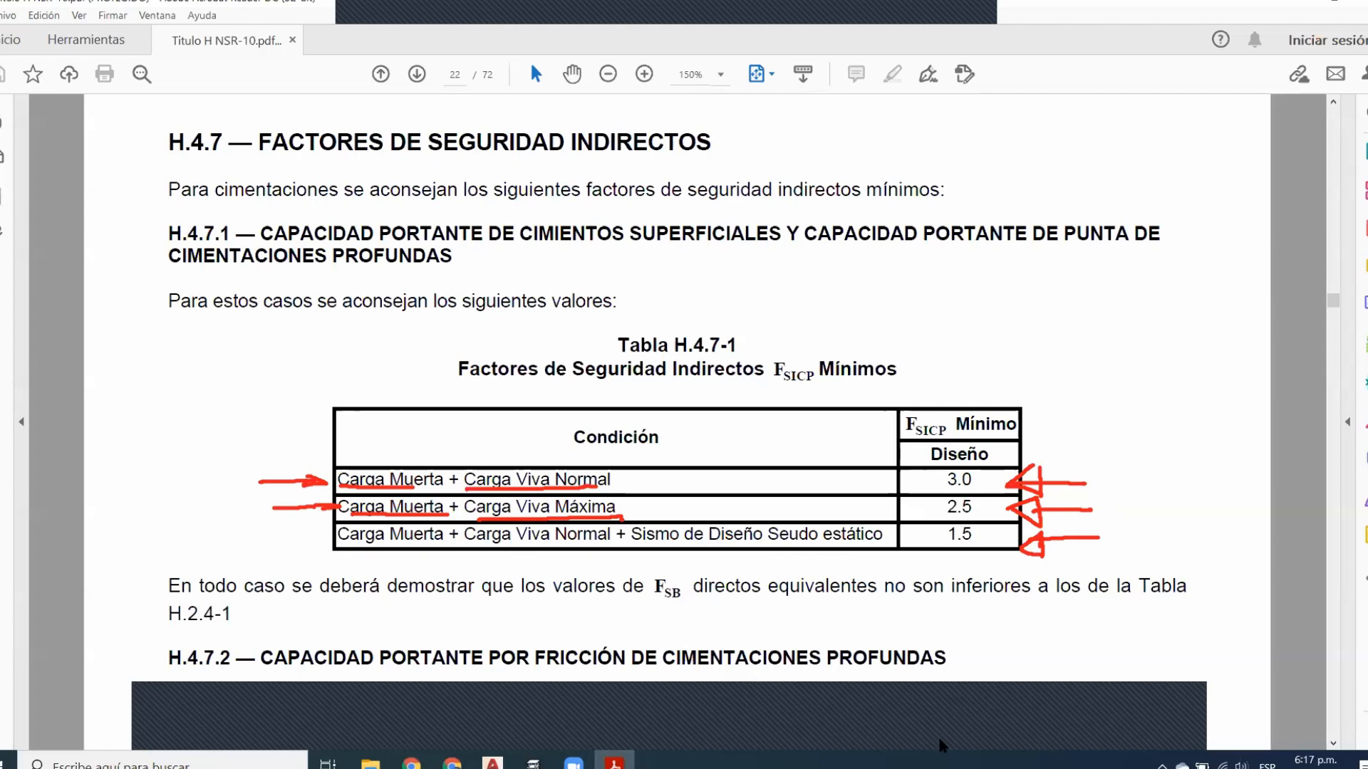
Compare the Table H.4.7-1 factors for normal live load and for design seismic load in the PDF with CYPECAD's soil pressure fields
click(1021, 731)
drag(964, 473, 950, 486)
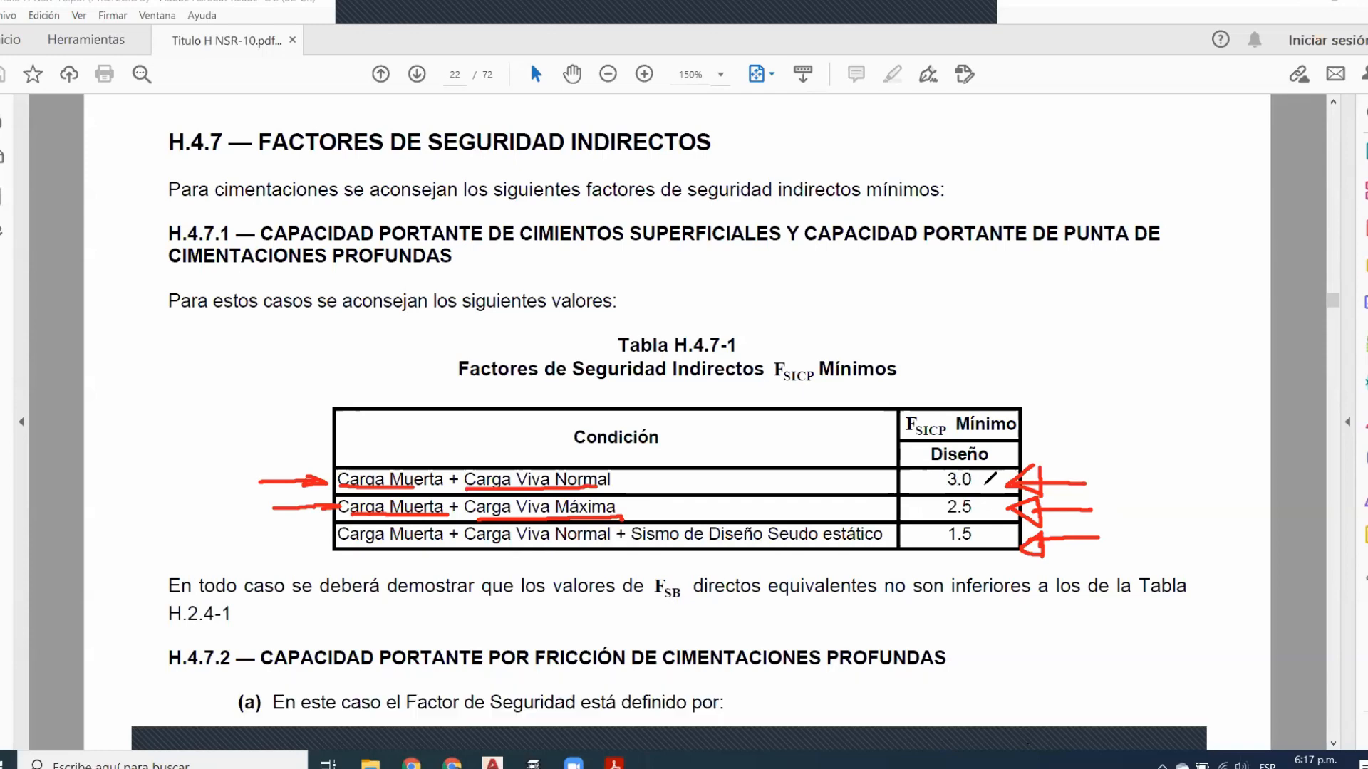
drag(978, 482, 996, 481)
drag(985, 542, 995, 540)
mouse_move(1139, 469)
mouse_down()
mouse_move(1154, 476)
mouse_move(1137, 488)
mouse_up()
mouse_move(265, 532)
mouse_down()
mouse_move(325, 530)
mouse_move(309, 536)
mouse_up()
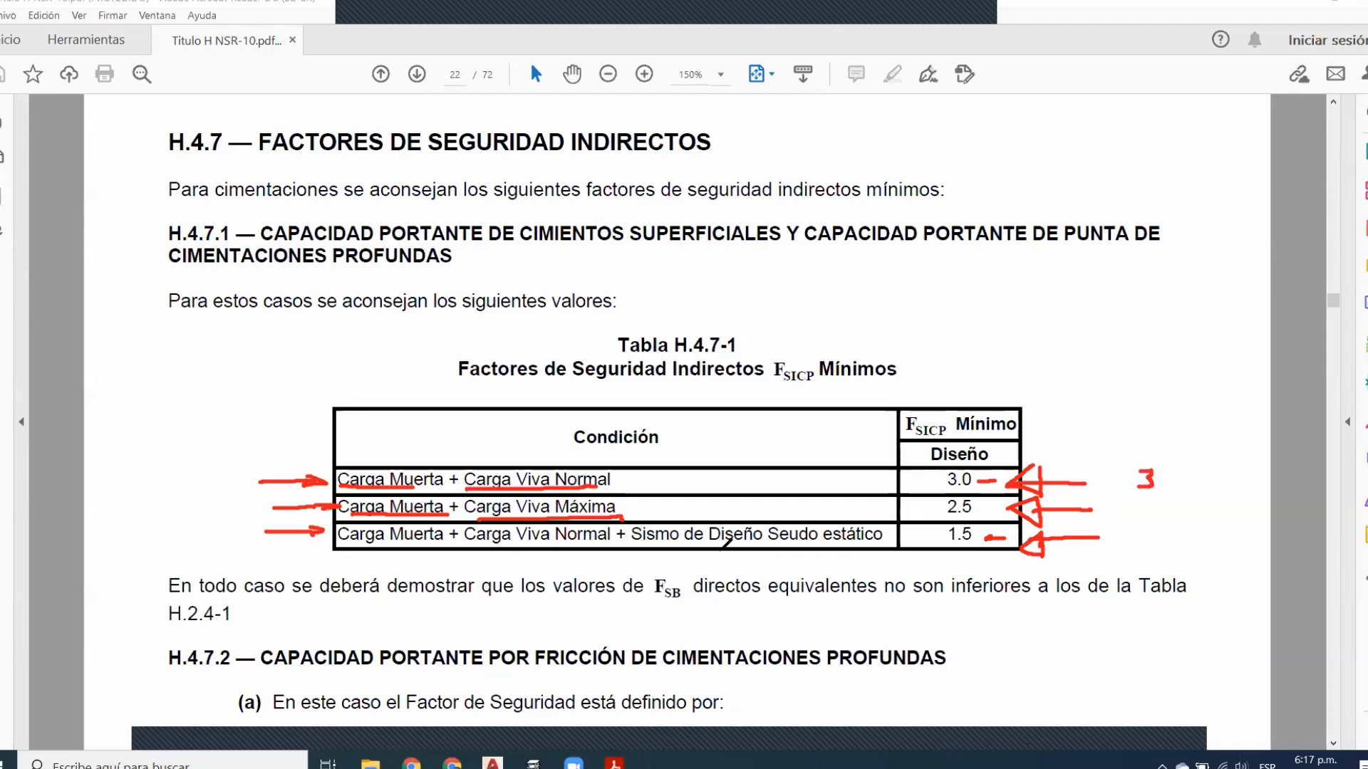
drag(1150, 525, 1134, 539)
click(903, 52)
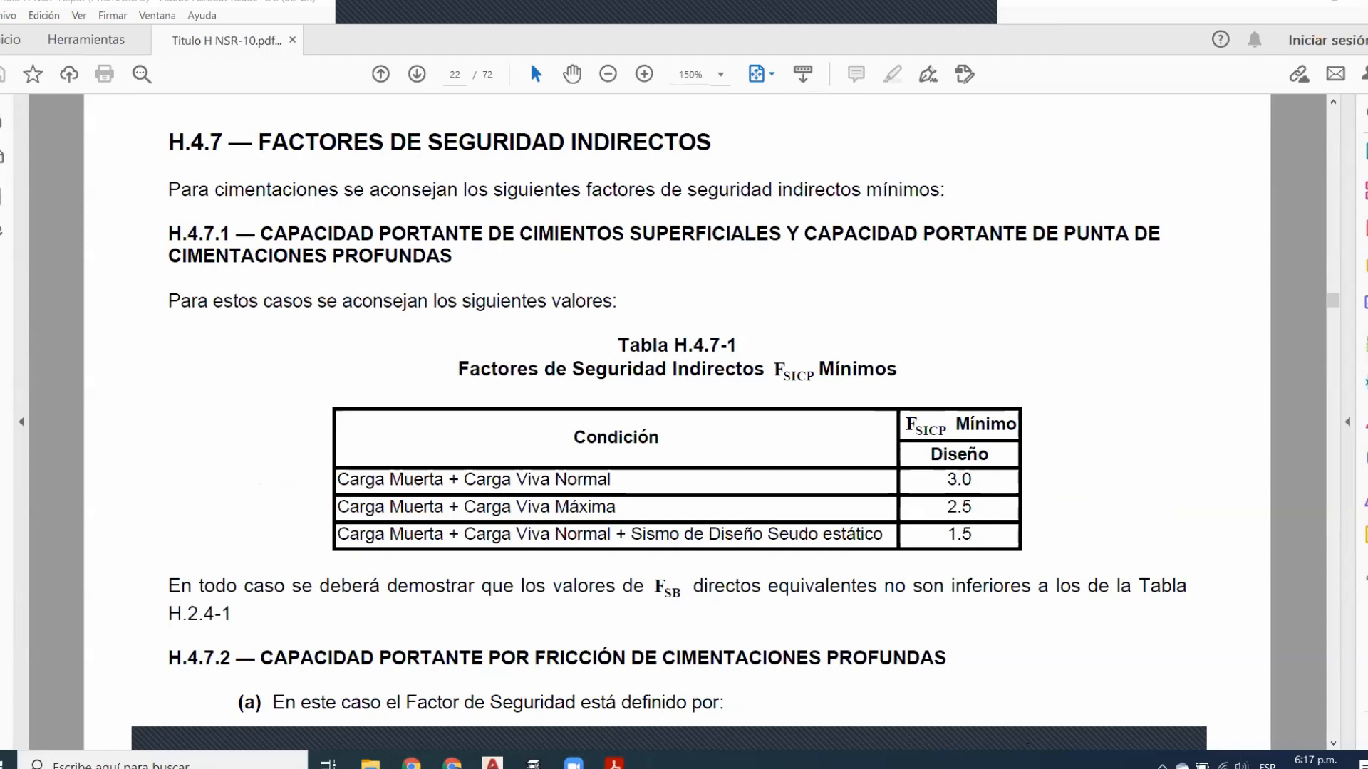
click(533, 765)
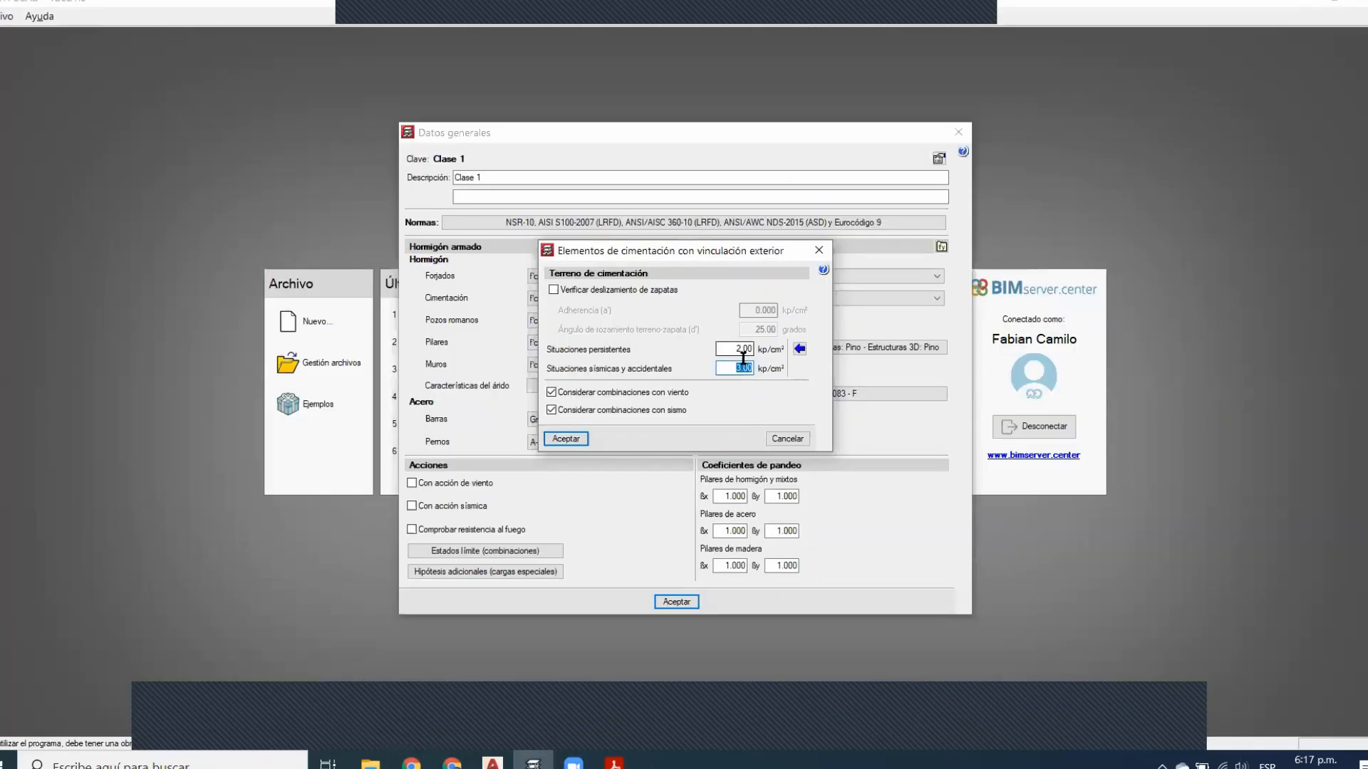
click(741, 352)
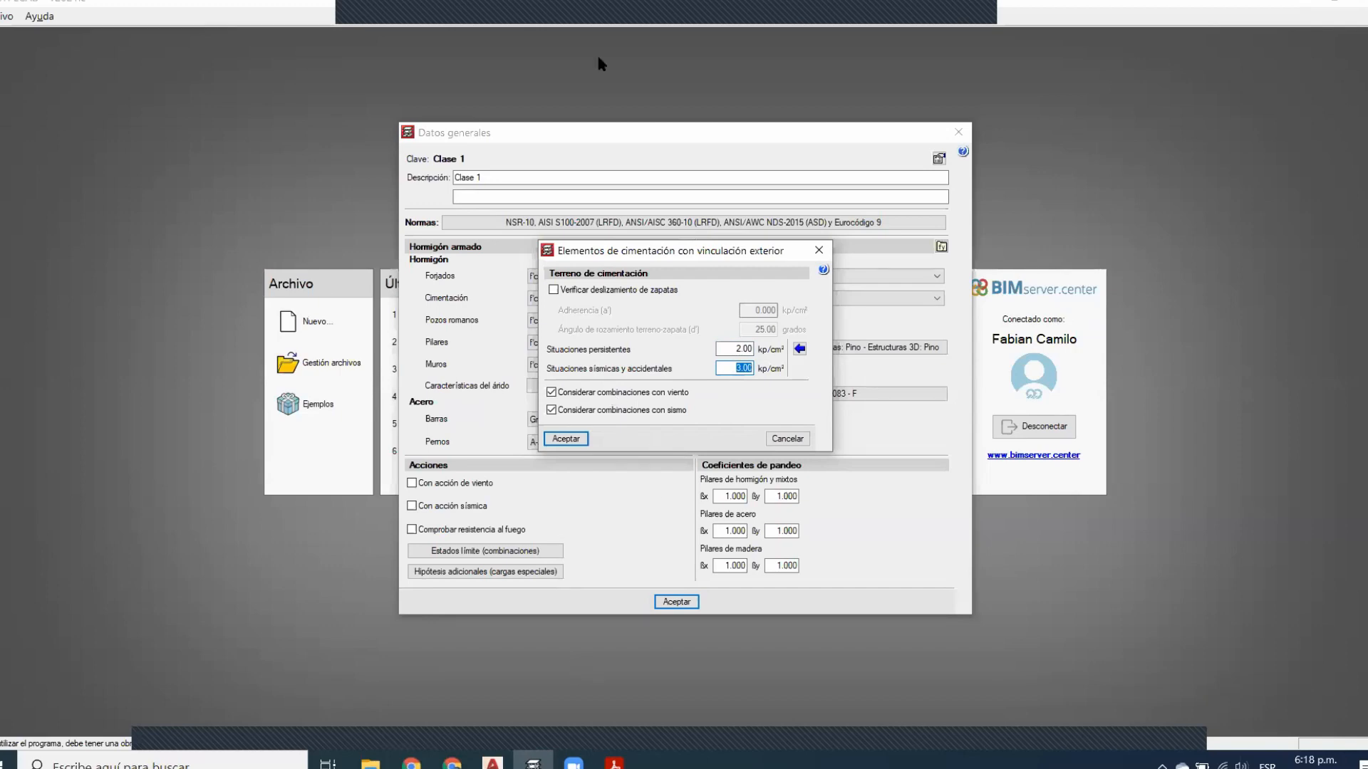
Return to the PDF and compare the normal live load and maximum live load conditions of Table H.4.7-1
key(alt+Tab)
drag(337, 490, 442, 490)
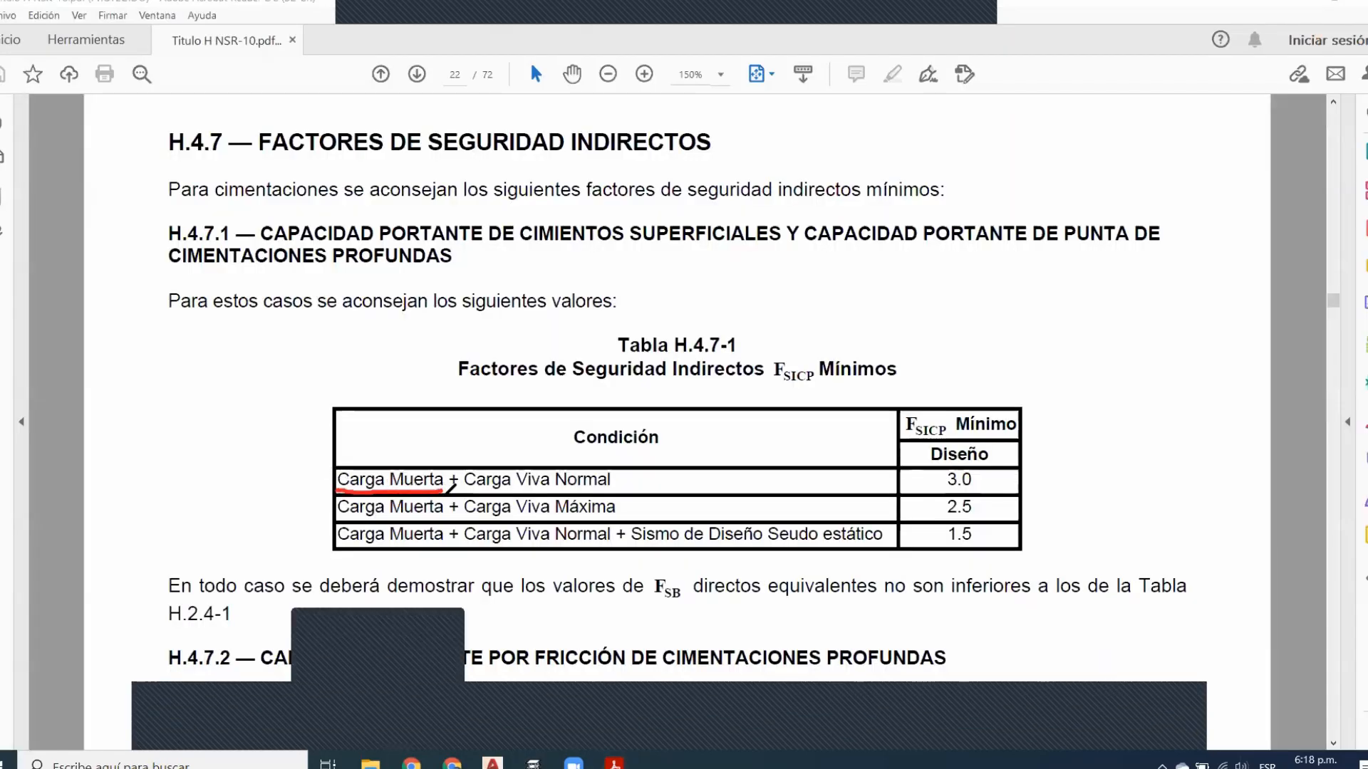
drag(465, 490, 611, 490)
drag(461, 524, 614, 524)
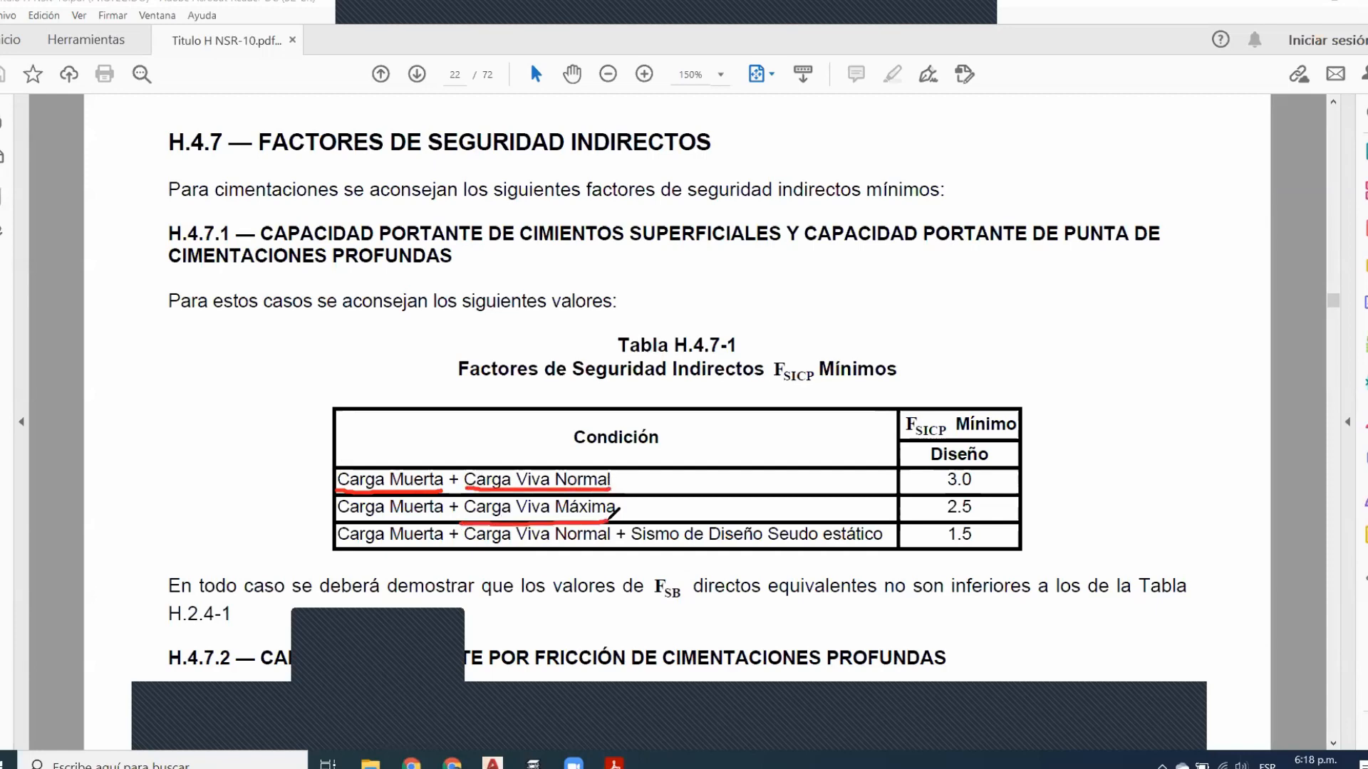
drag(331, 526, 449, 521)
drag(617, 463, 613, 491)
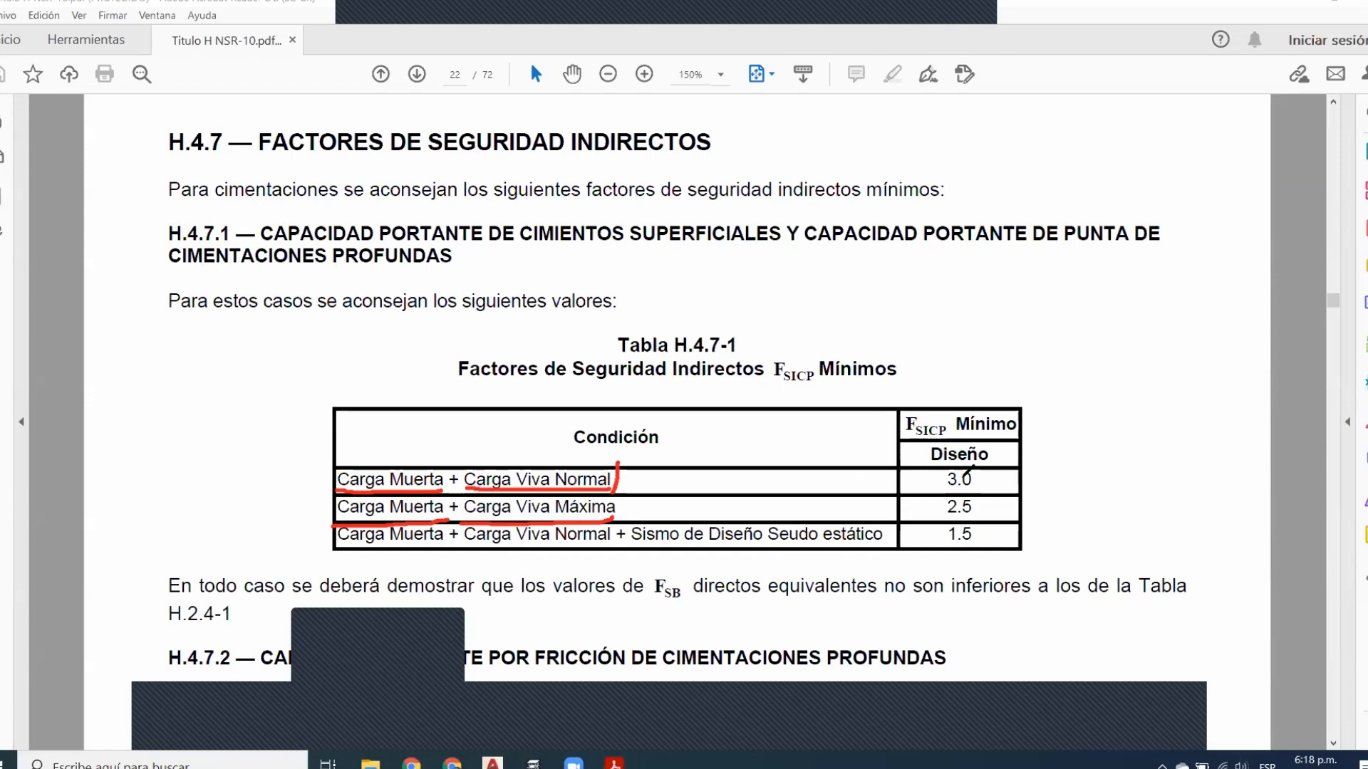
drag(1039, 480, 1015, 481)
mouse_move(617, 463)
mouse_down()
mouse_move(463, 465)
mouse_move(463, 490)
mouse_up()
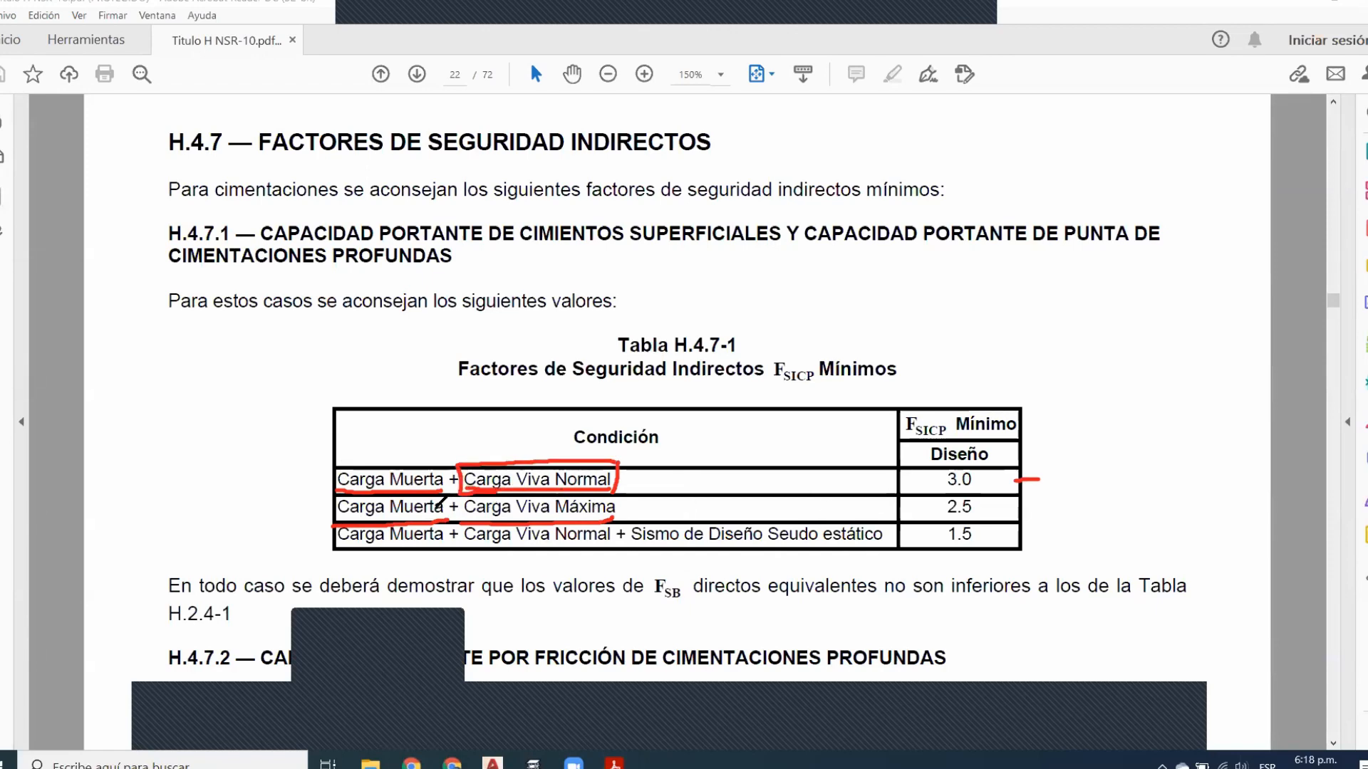
drag(464, 520, 461, 495)
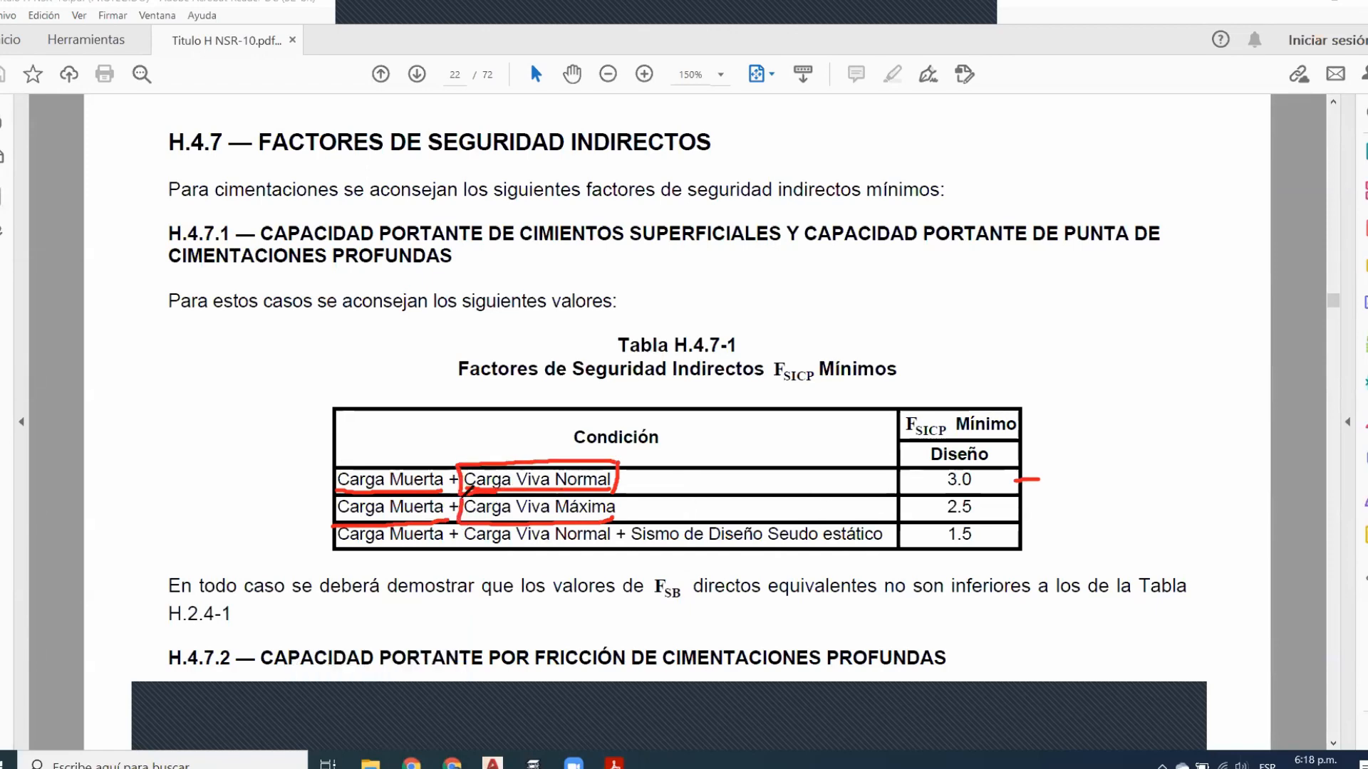
drag(614, 526, 615, 497)
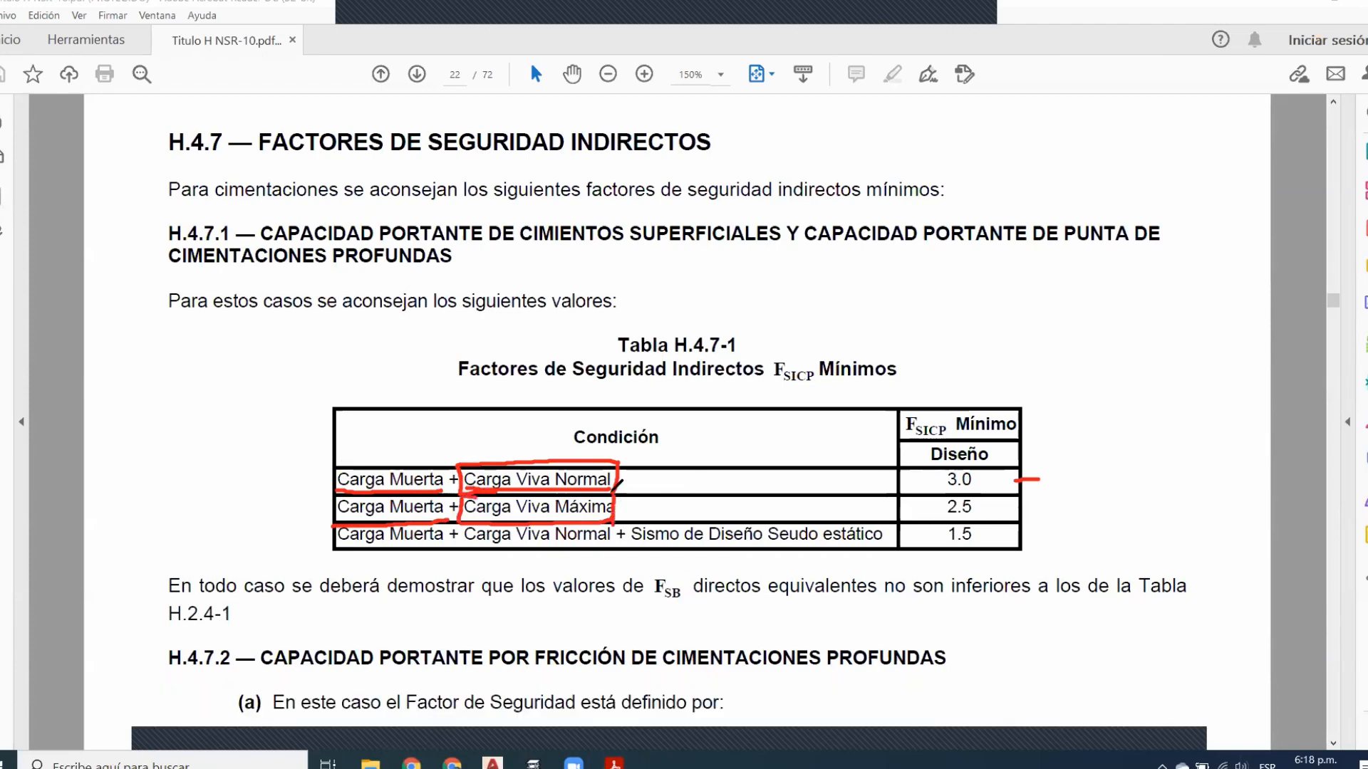
click(888, 51)
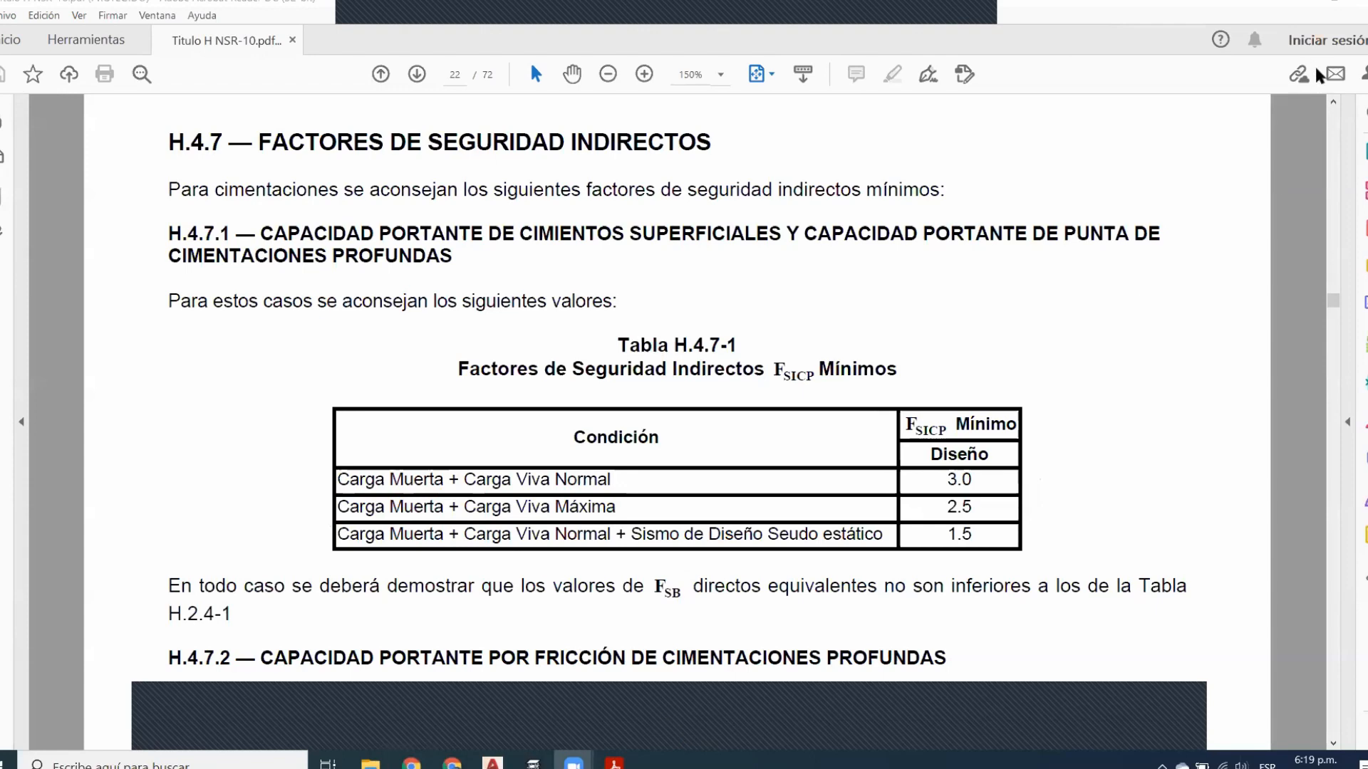
Return to CYPECAD, set the soil pressure for seismic and accidental situations to 4.00 kp/cm², and accept the foundation settings
click(1295, 6)
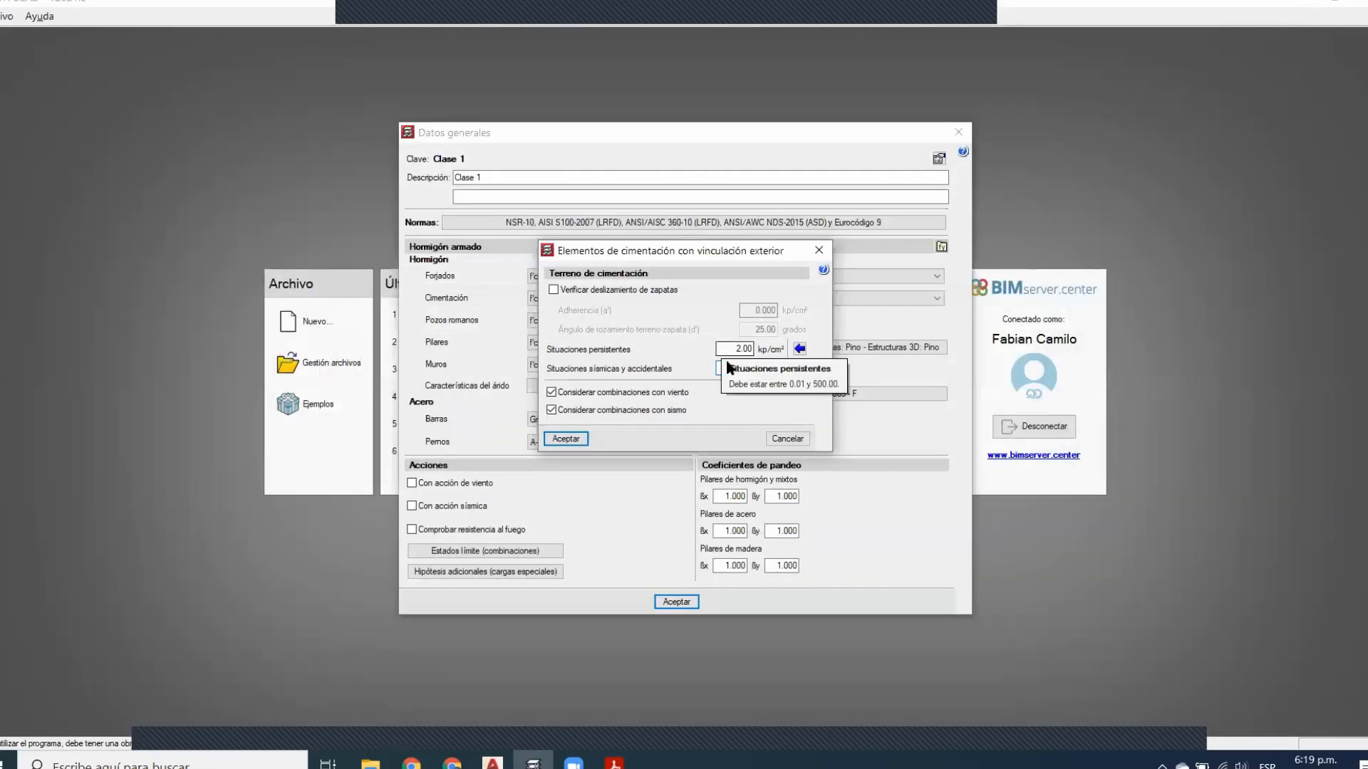
click(736, 369)
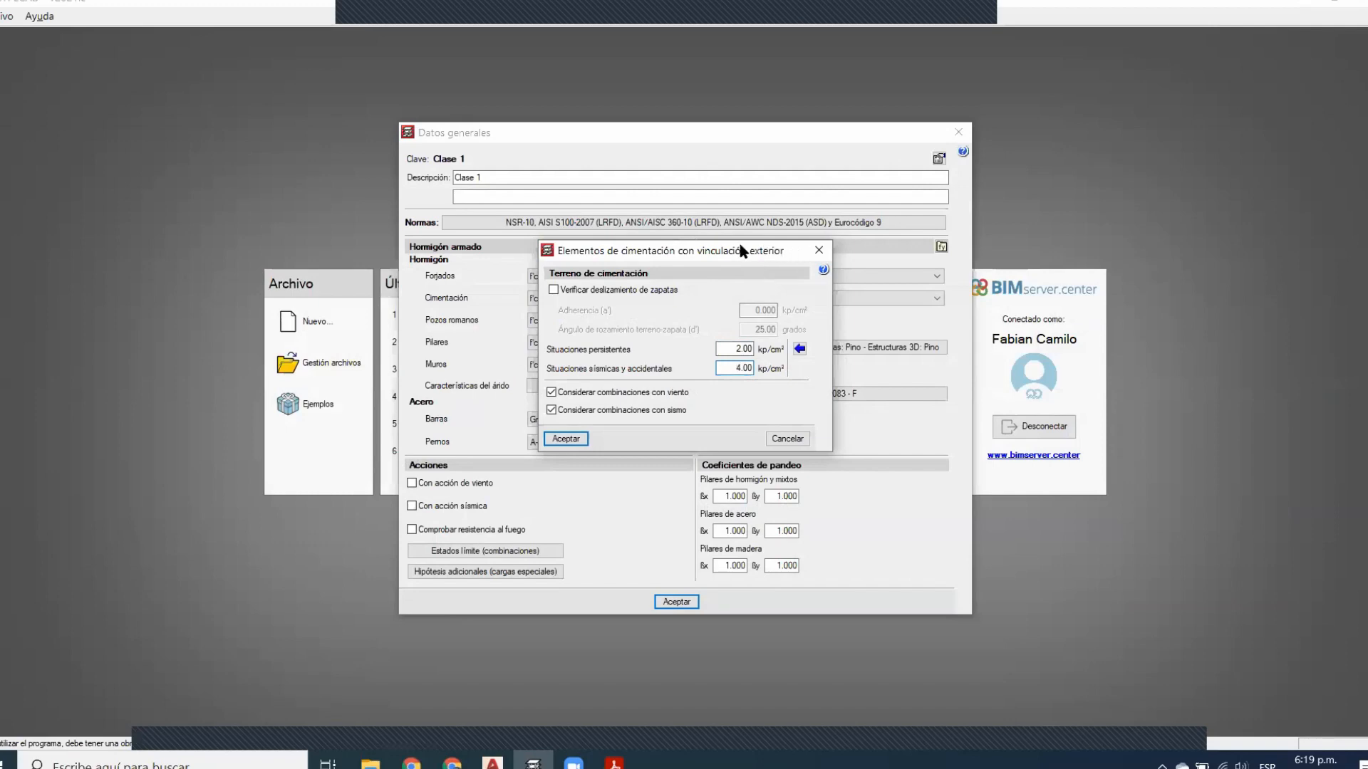
click(572, 435)
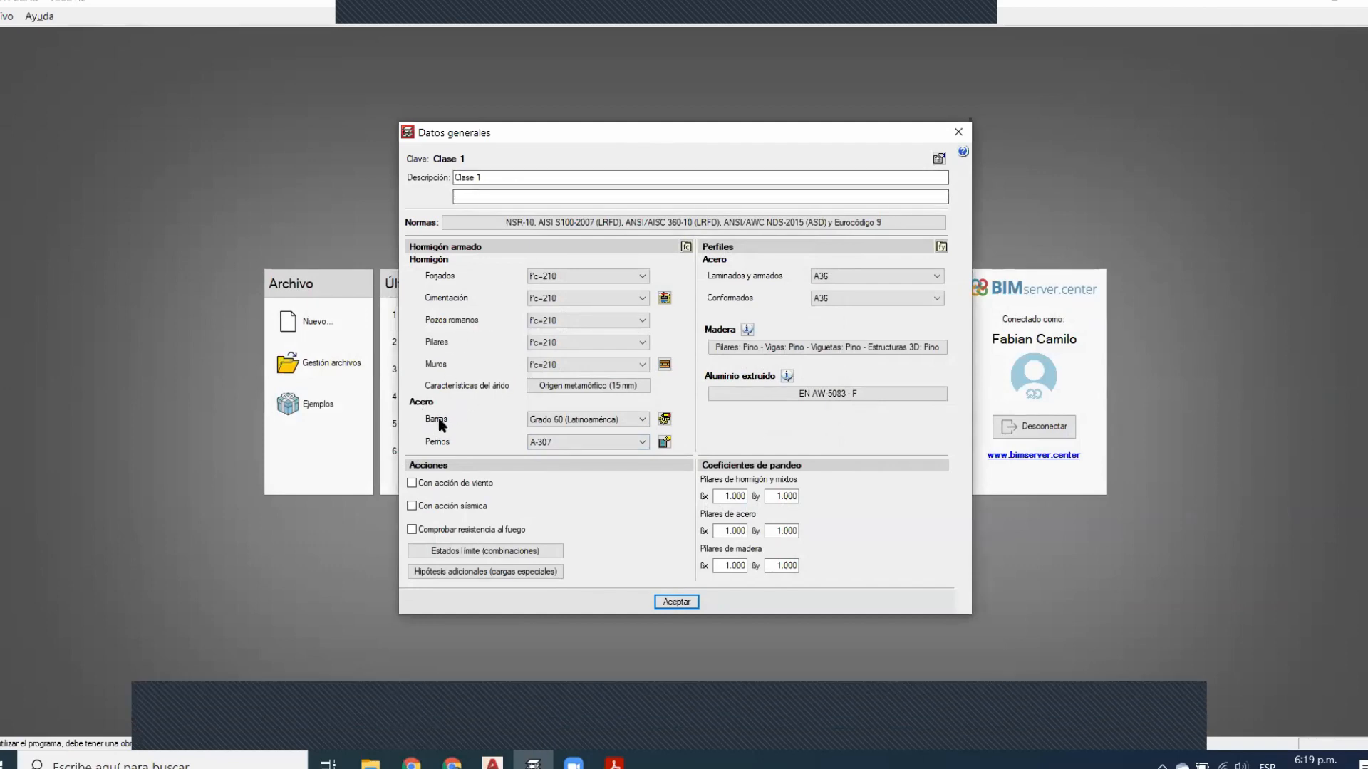
Open the bar steel types and examine the settings for columns and walls, floors and foundation, beams, and slabs
click(664, 420)
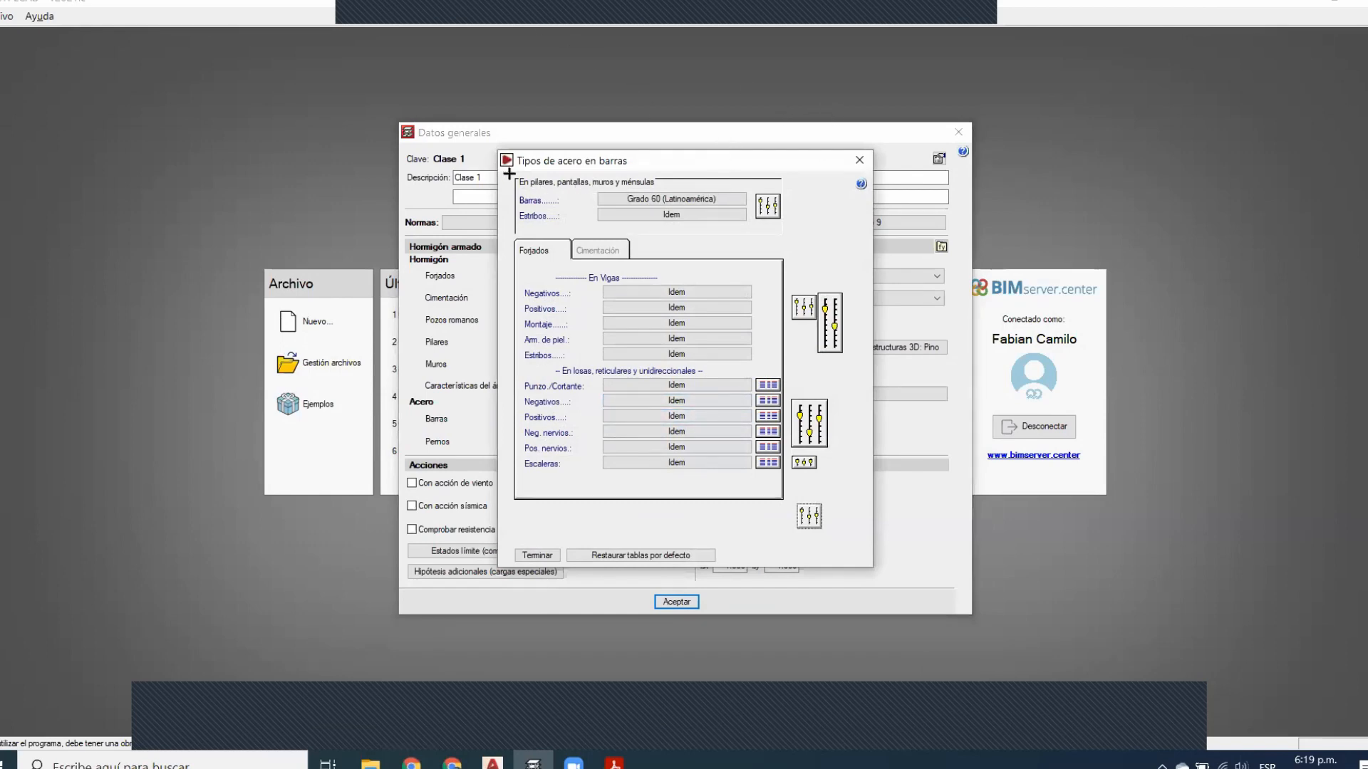
drag(510, 172, 792, 228)
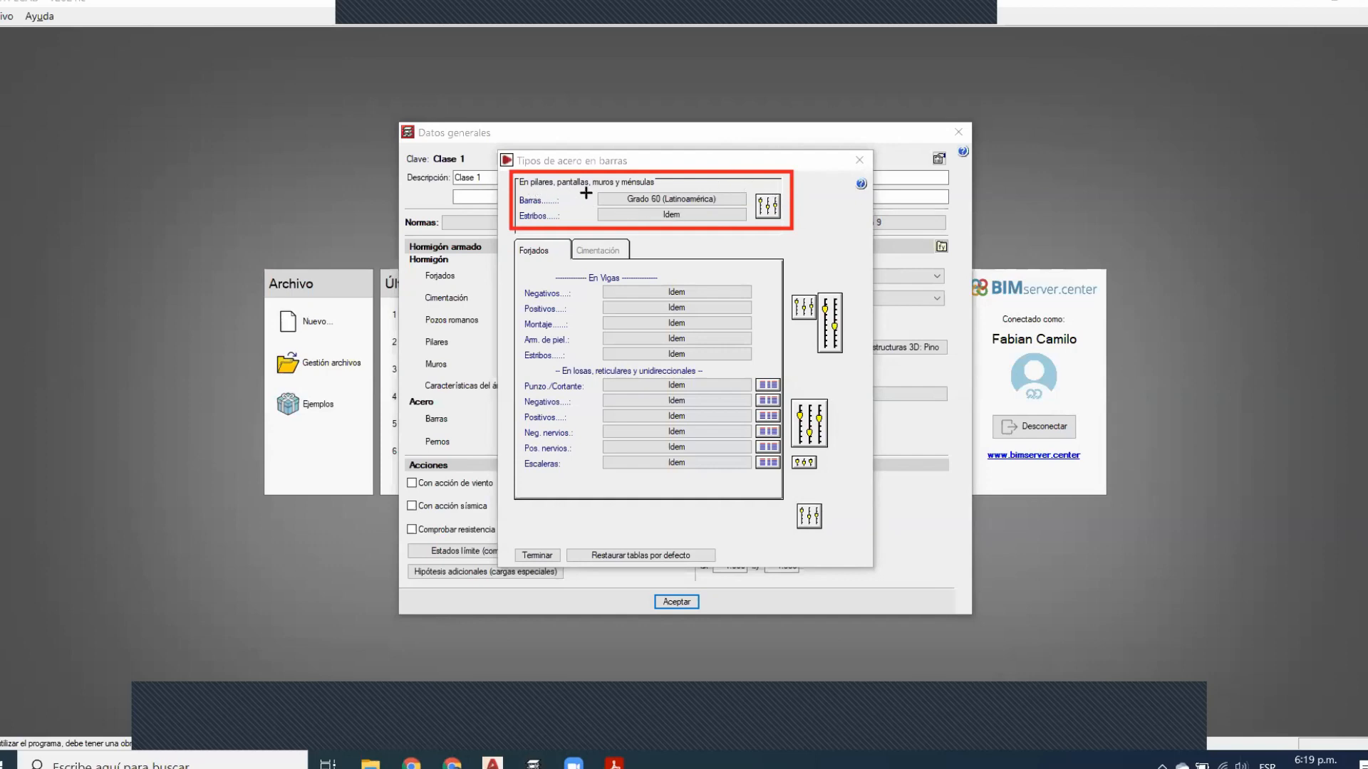
drag(784, 225, 748, 183)
drag(508, 236, 721, 392)
drag(584, 272, 570, 264)
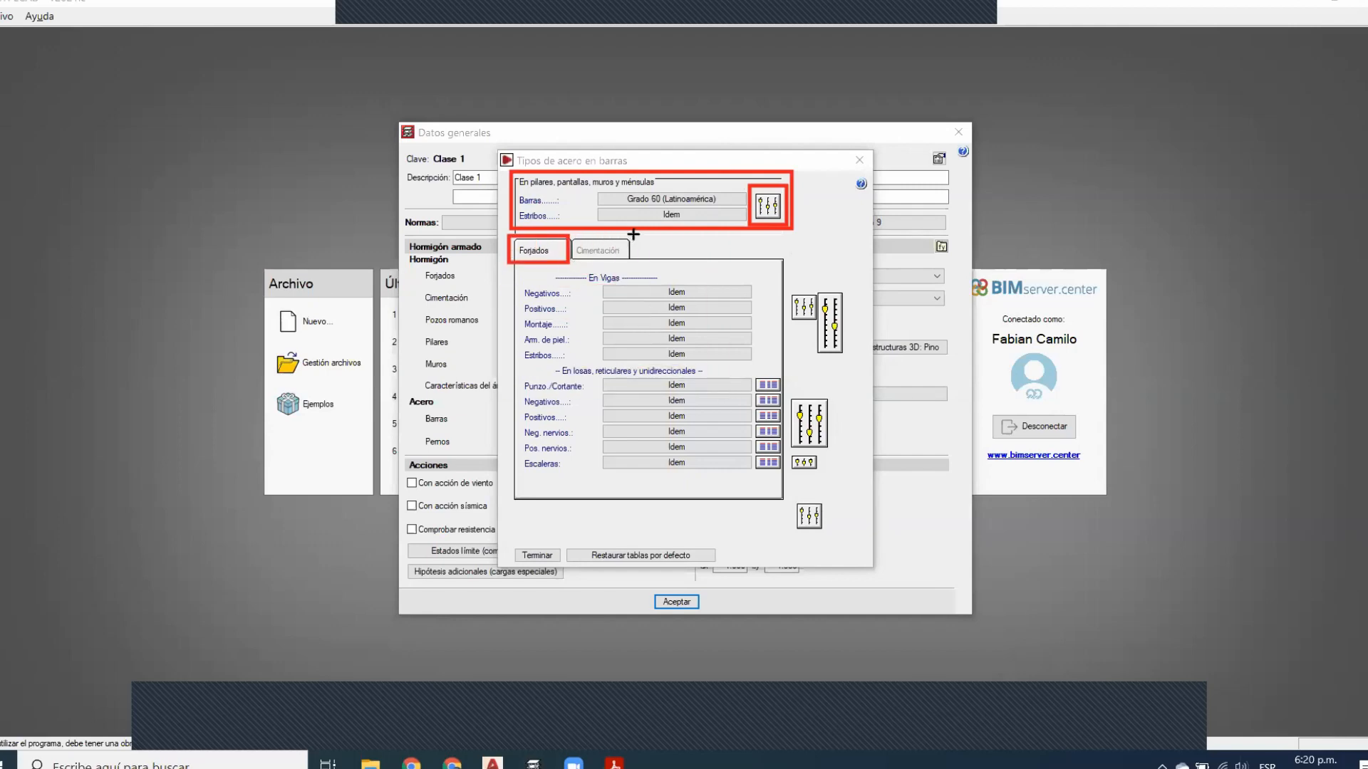
drag(633, 233, 571, 262)
drag(508, 234, 688, 354)
mouse_move(782, 371)
mouse_down()
mouse_move(790, 383)
mouse_move(788, 364)
mouse_move(852, 362)
mouse_up()
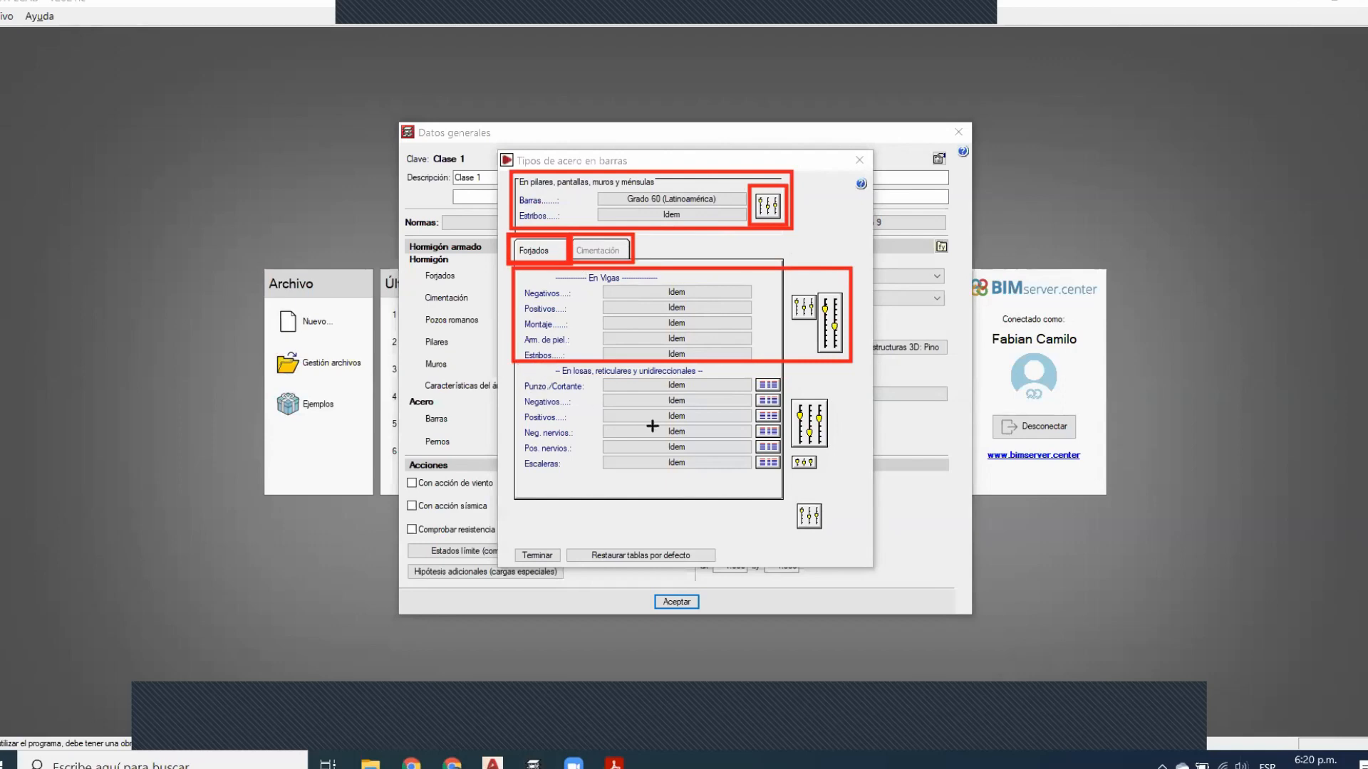
mouse_move(516, 367)
mouse_down()
mouse_move(692, 457)
mouse_move(856, 499)
mouse_up()
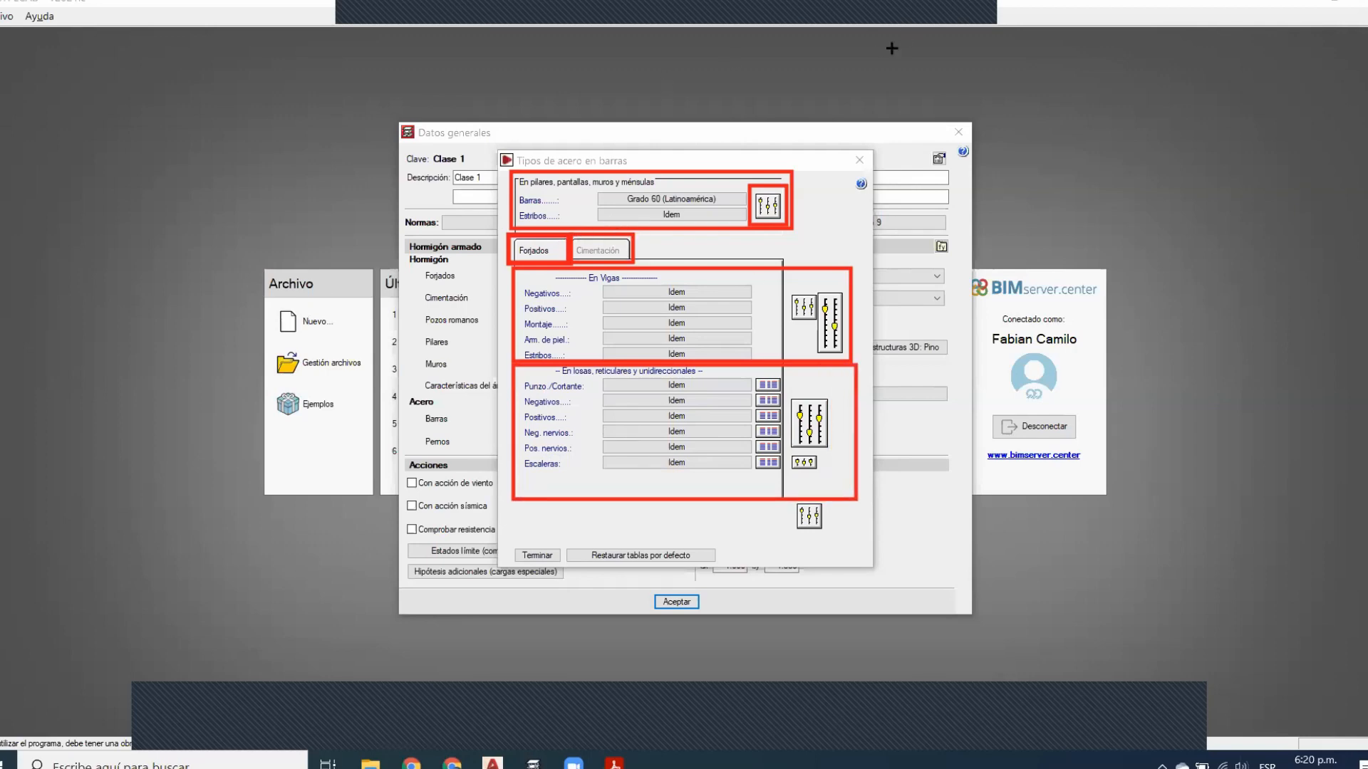
key(Escape)
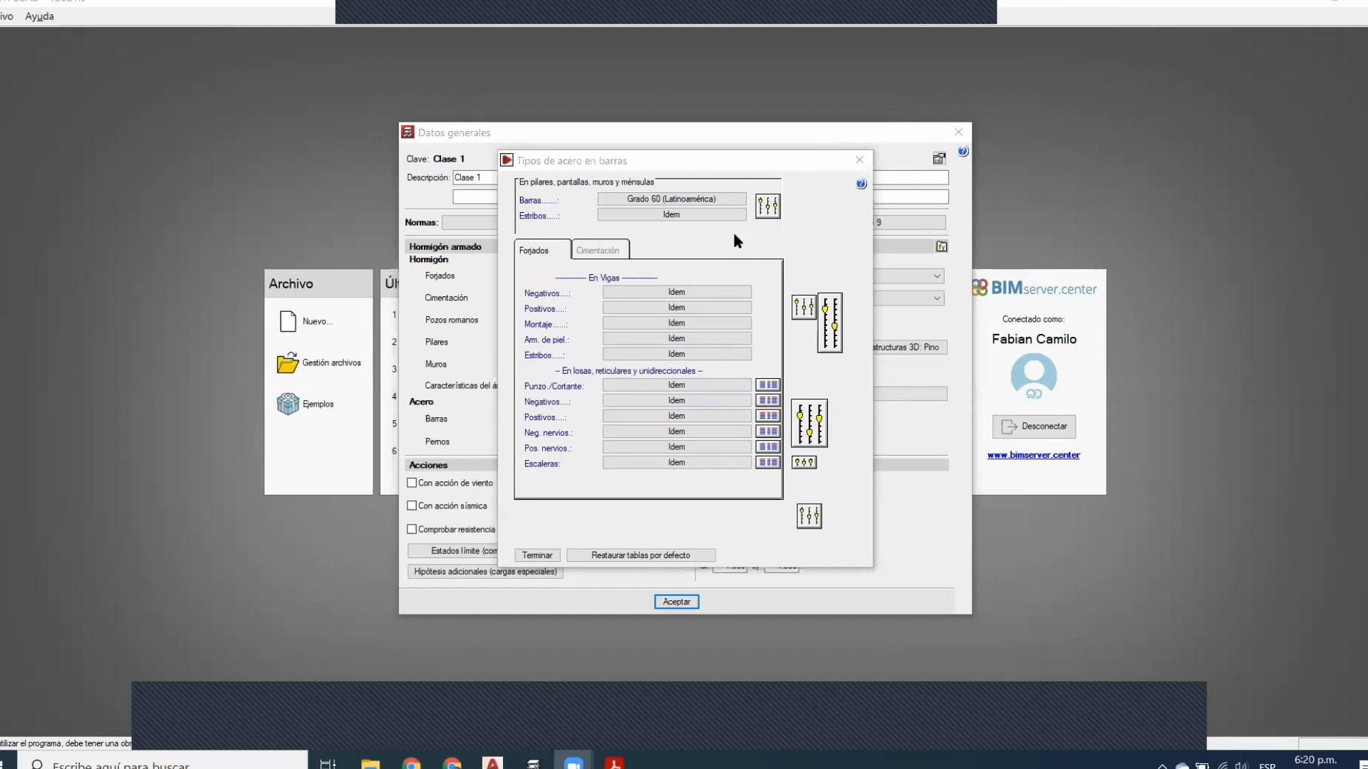
Open the column reinforcement tables from the column and wall options and enable Ø7/8" as a usable longitudinal bar diameter
click(766, 208)
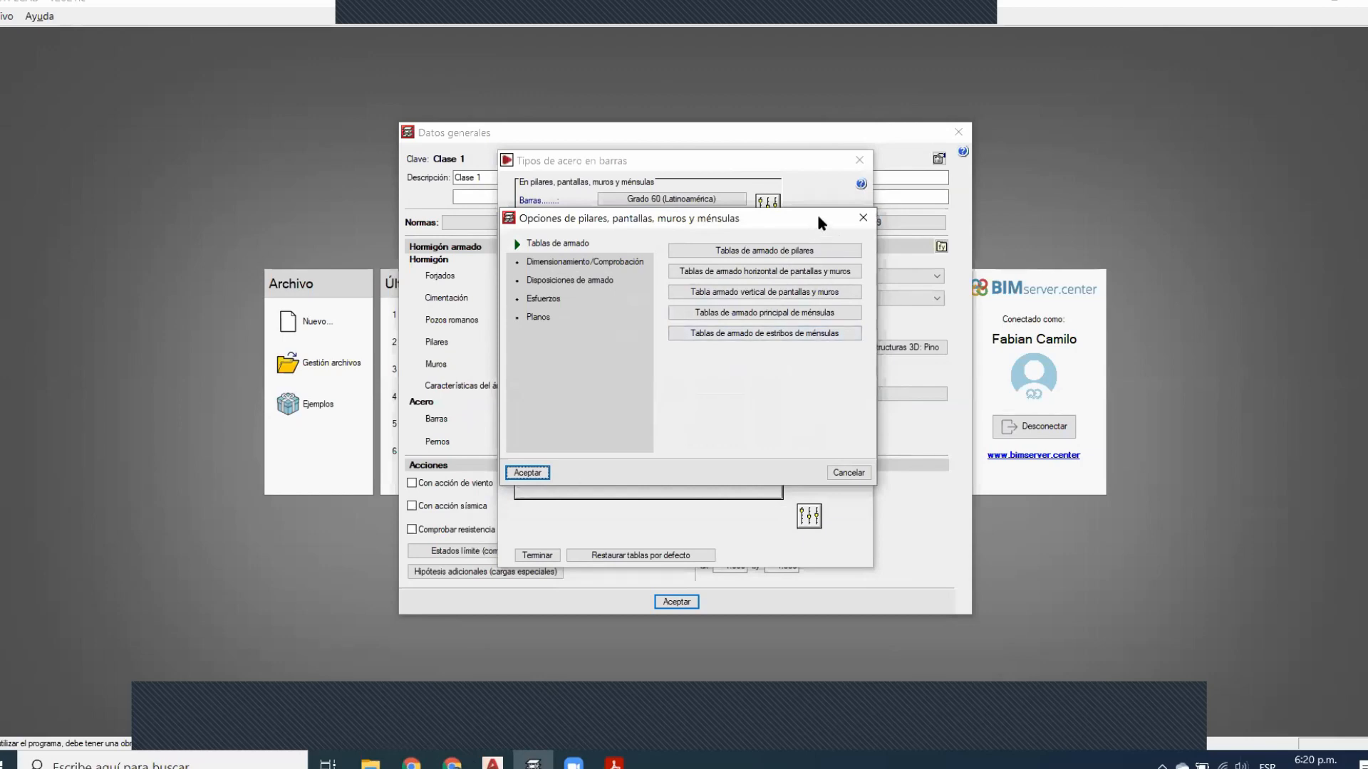
click(772, 252)
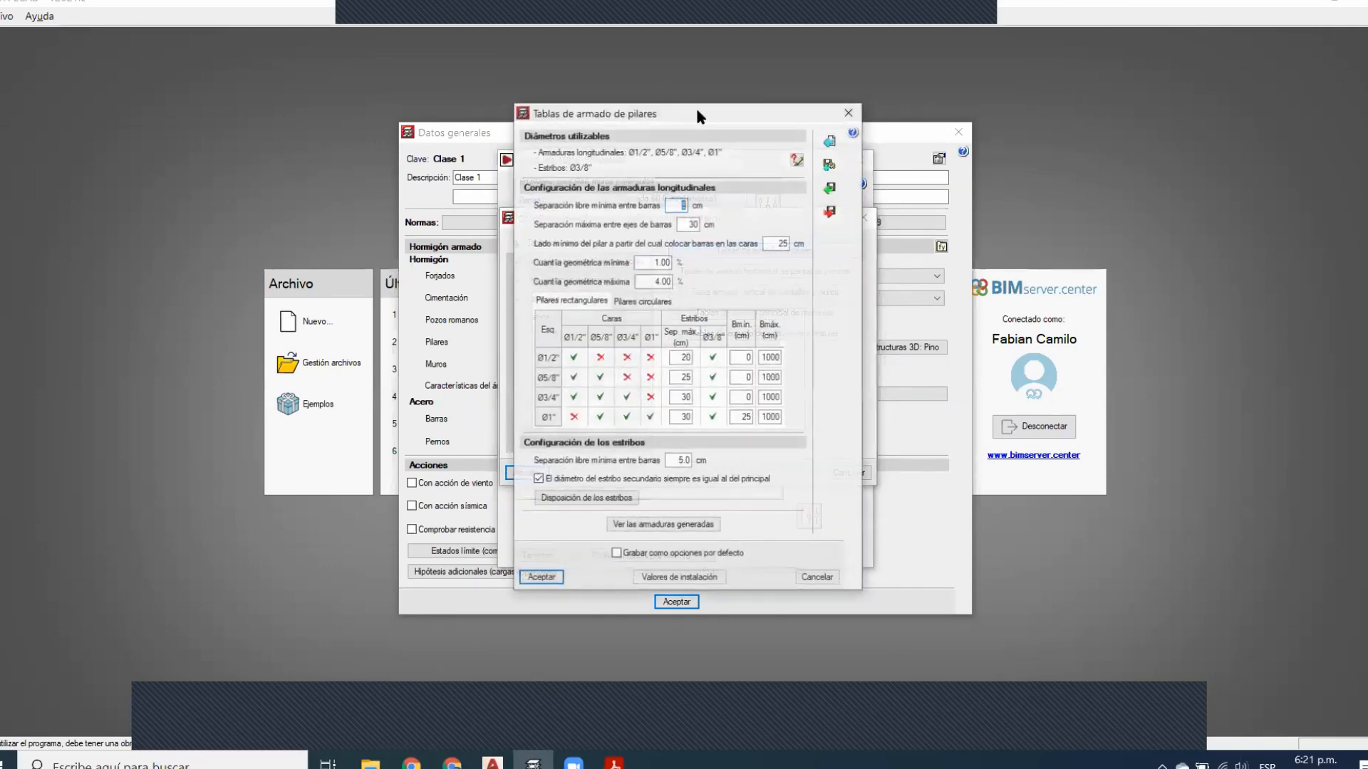
drag(697, 113, 715, 106)
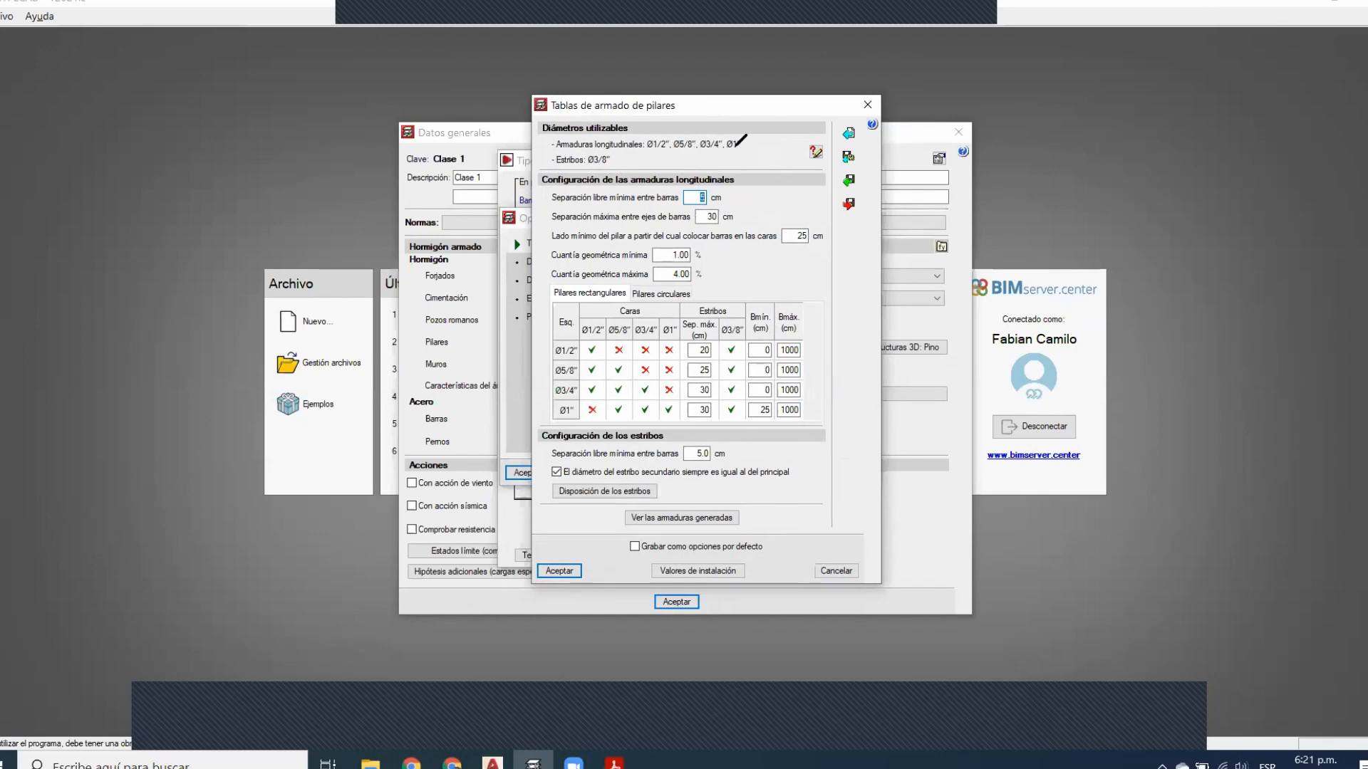
click(814, 153)
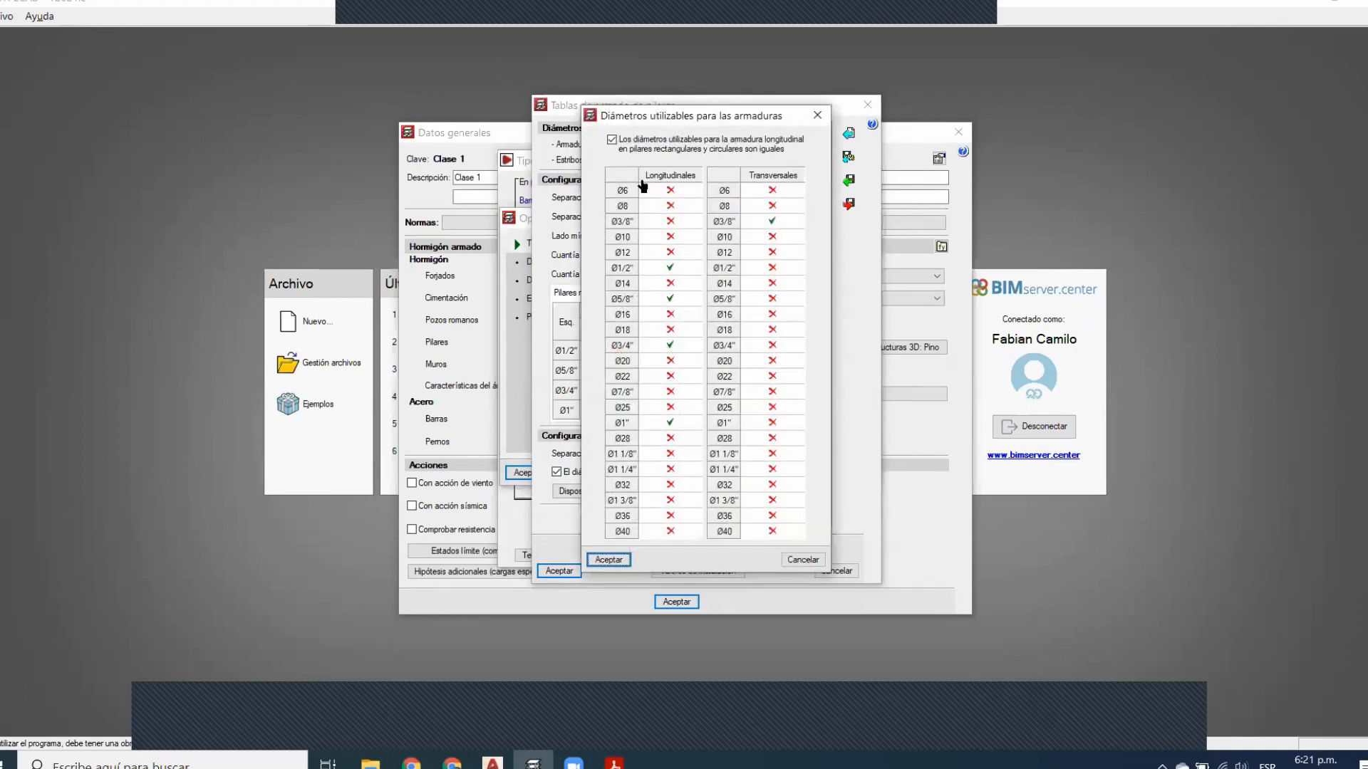
click(670, 392)
click(612, 560)
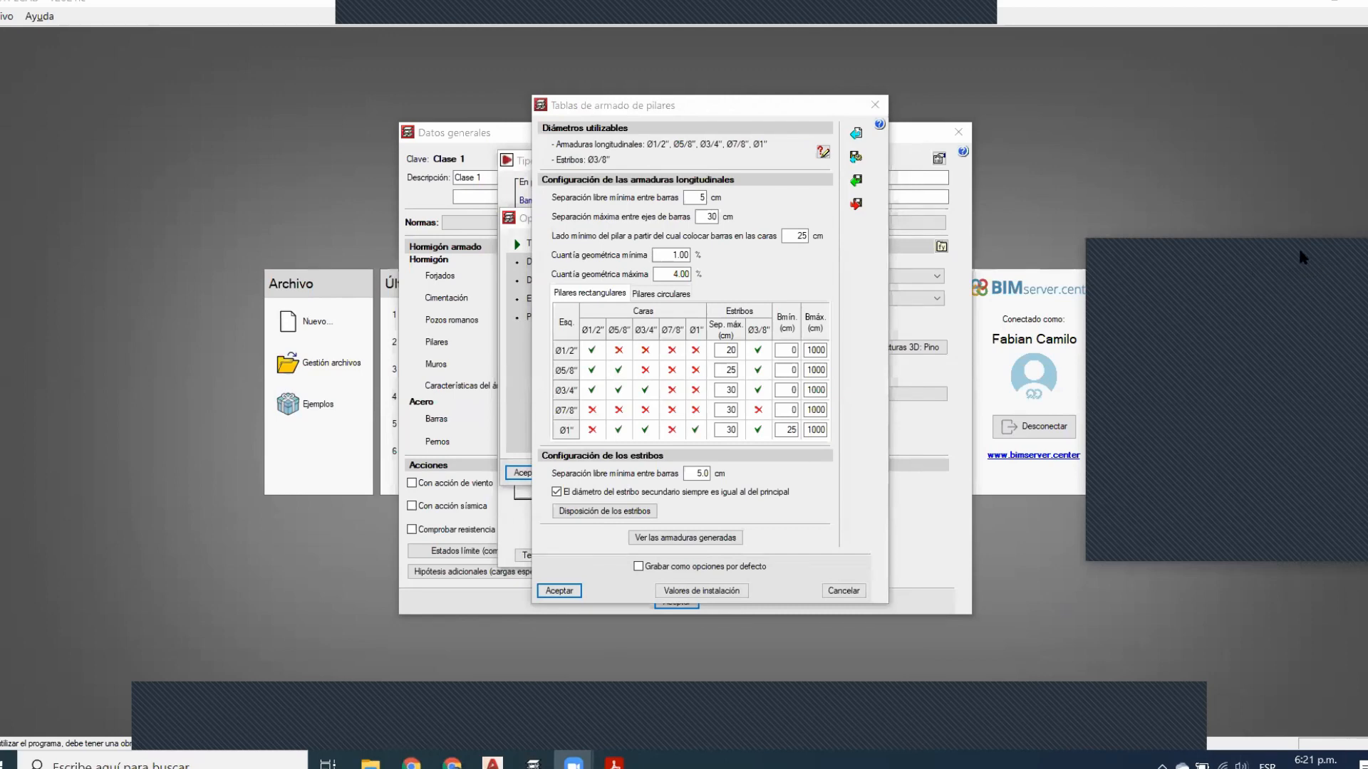
Examine the column table's longitudinal bar spacing limits, minimum side for face bars, and minimum and maximum geometric ratios
click(705, 322)
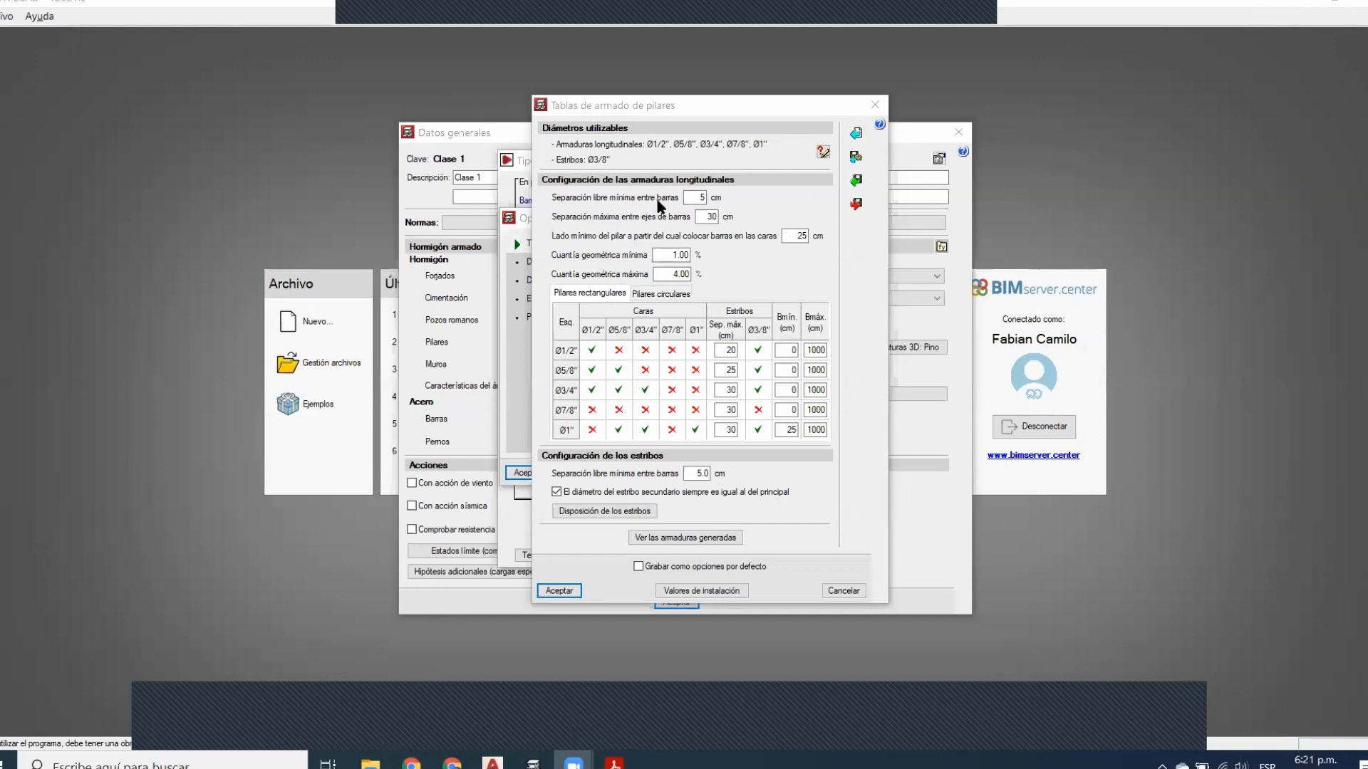
double_click(696, 198)
click(708, 216)
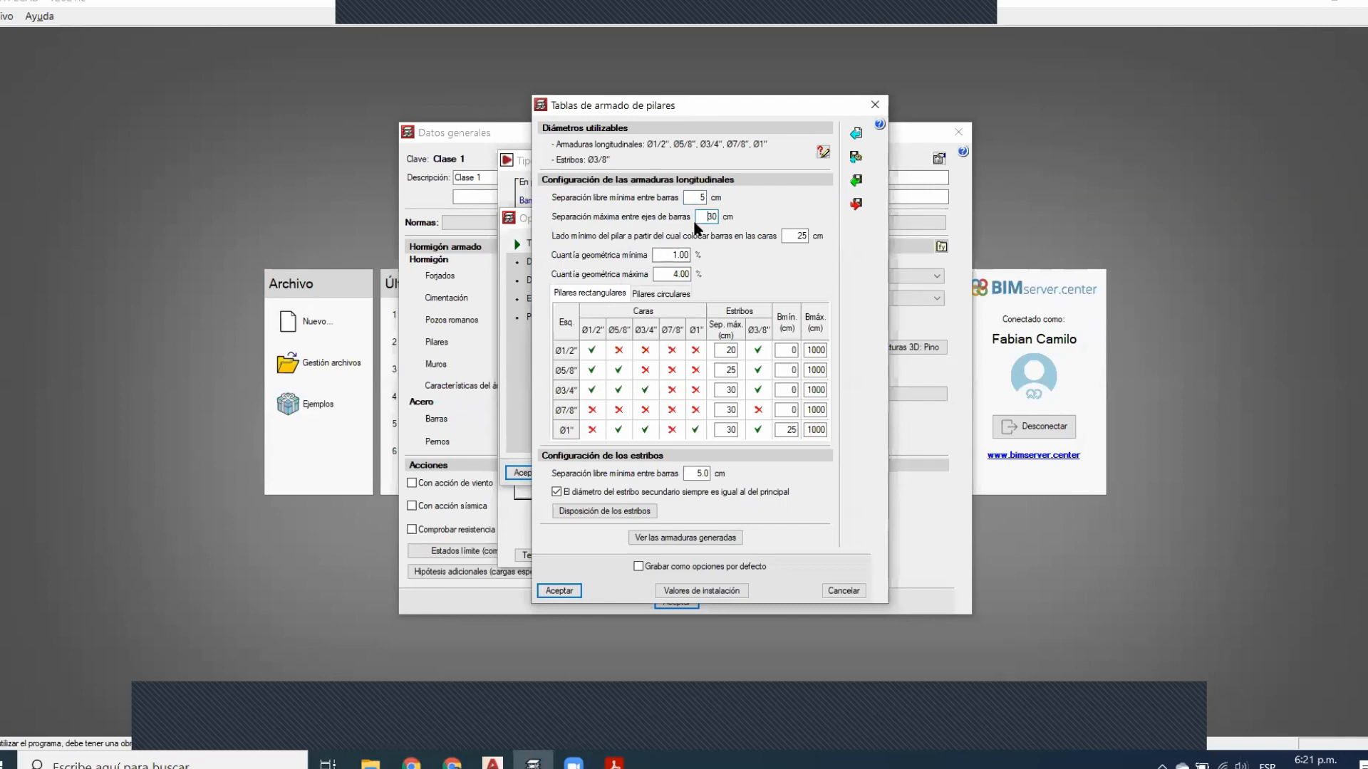
double_click(705, 217)
double_click(801, 238)
click(919, 618)
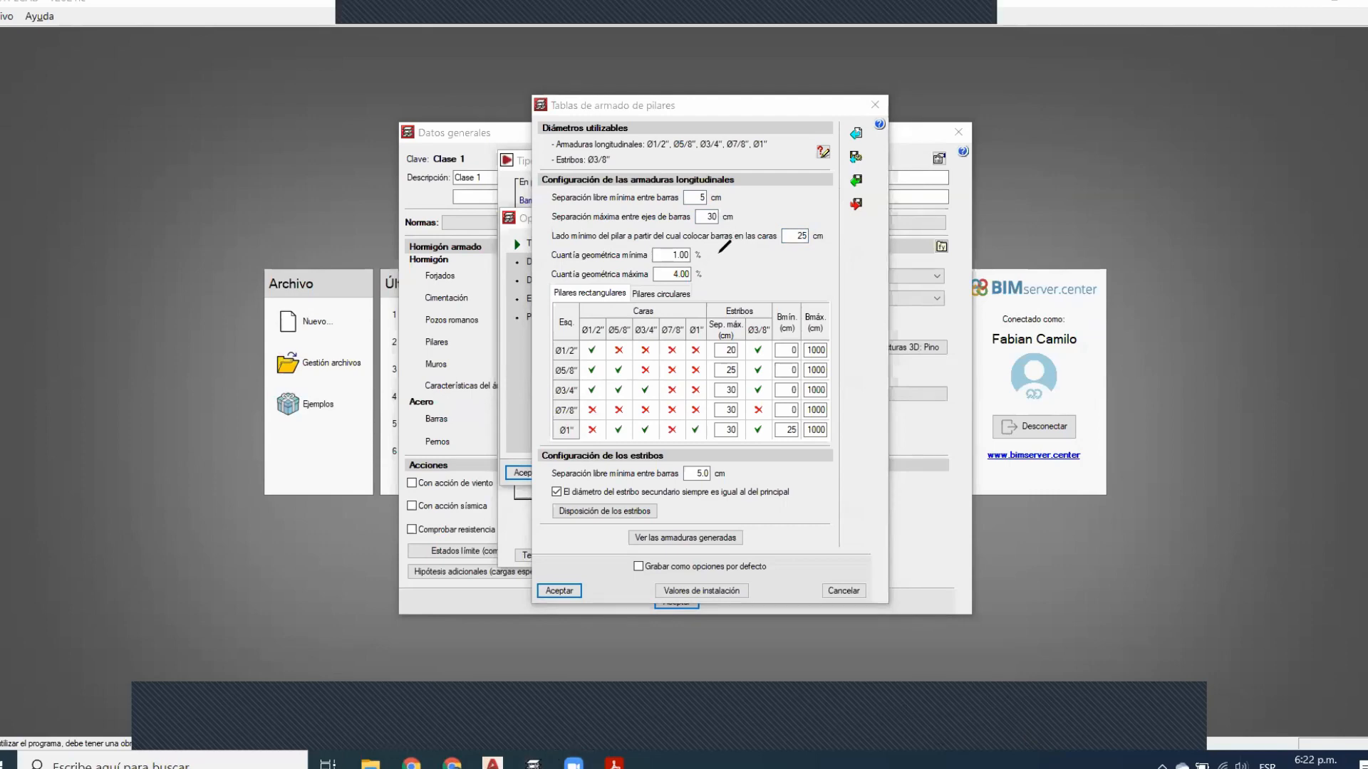
mouse_move(718, 254)
mouse_down()
mouse_move(762, 254)
mouse_move(725, 260)
mouse_move(774, 276)
mouse_move(724, 275)
mouse_move(736, 285)
mouse_up()
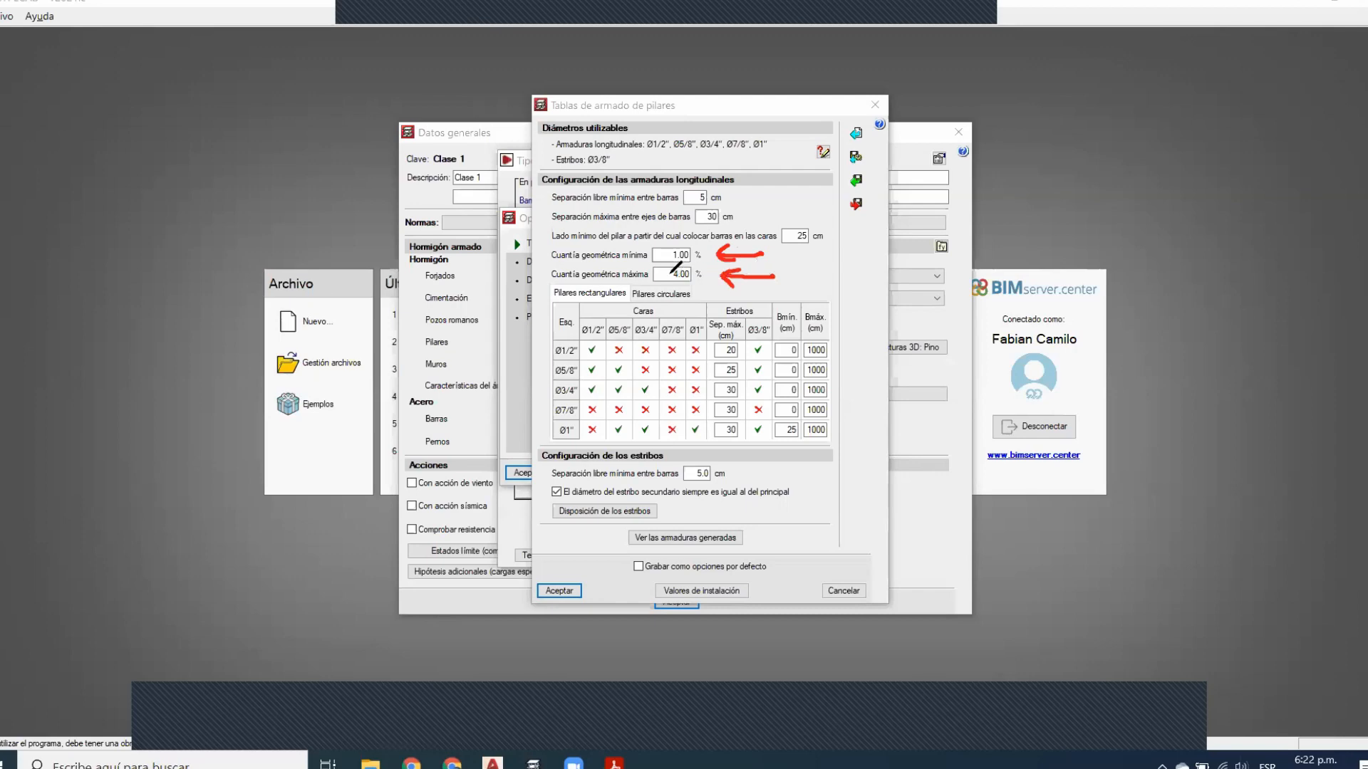
click(669, 272)
drag(668, 272, 674, 287)
click(898, 37)
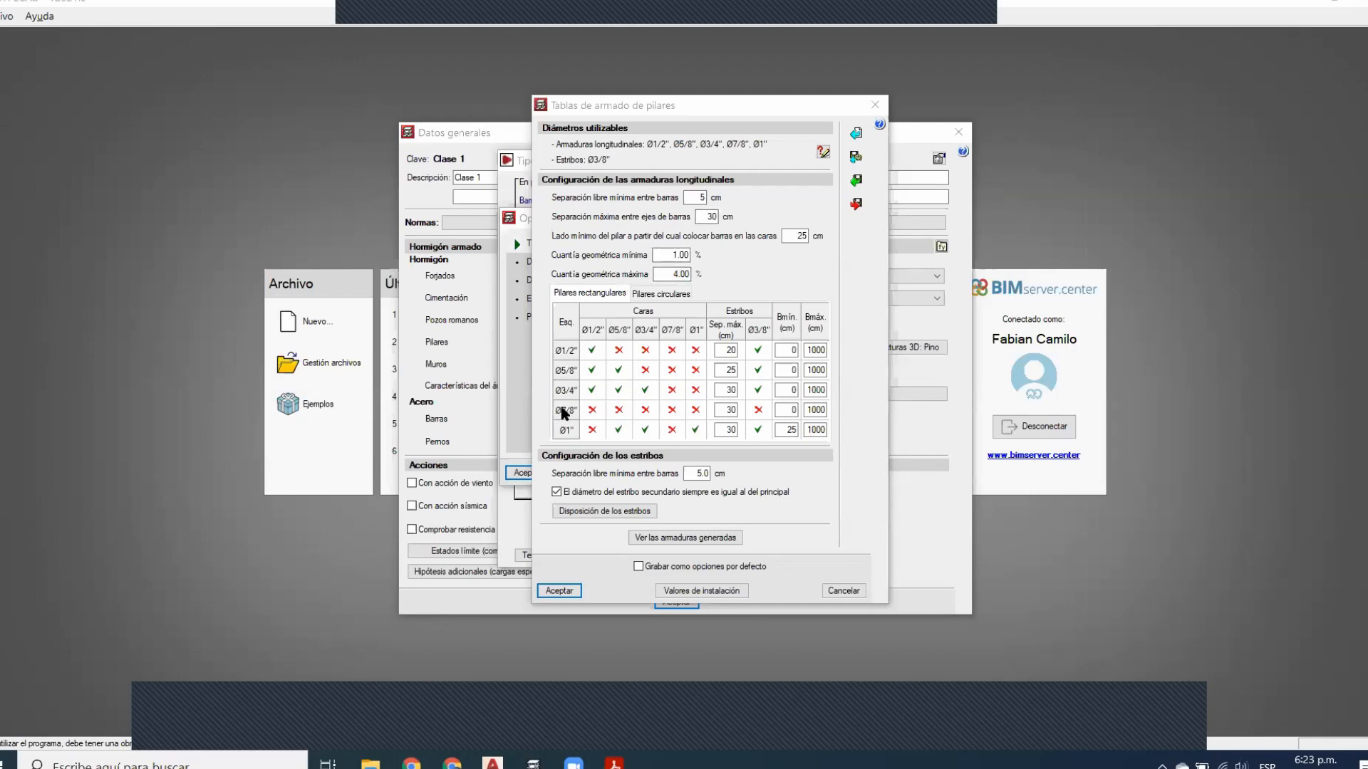
For rectangular columns, allow Ø1/2" to Ø7/8" face bars and Ø3/8" stirrups with Ø7/8" corner bars, and Ø7/8" face bars with Ø1" corners
click(592, 410)
click(618, 409)
click(672, 410)
click(673, 429)
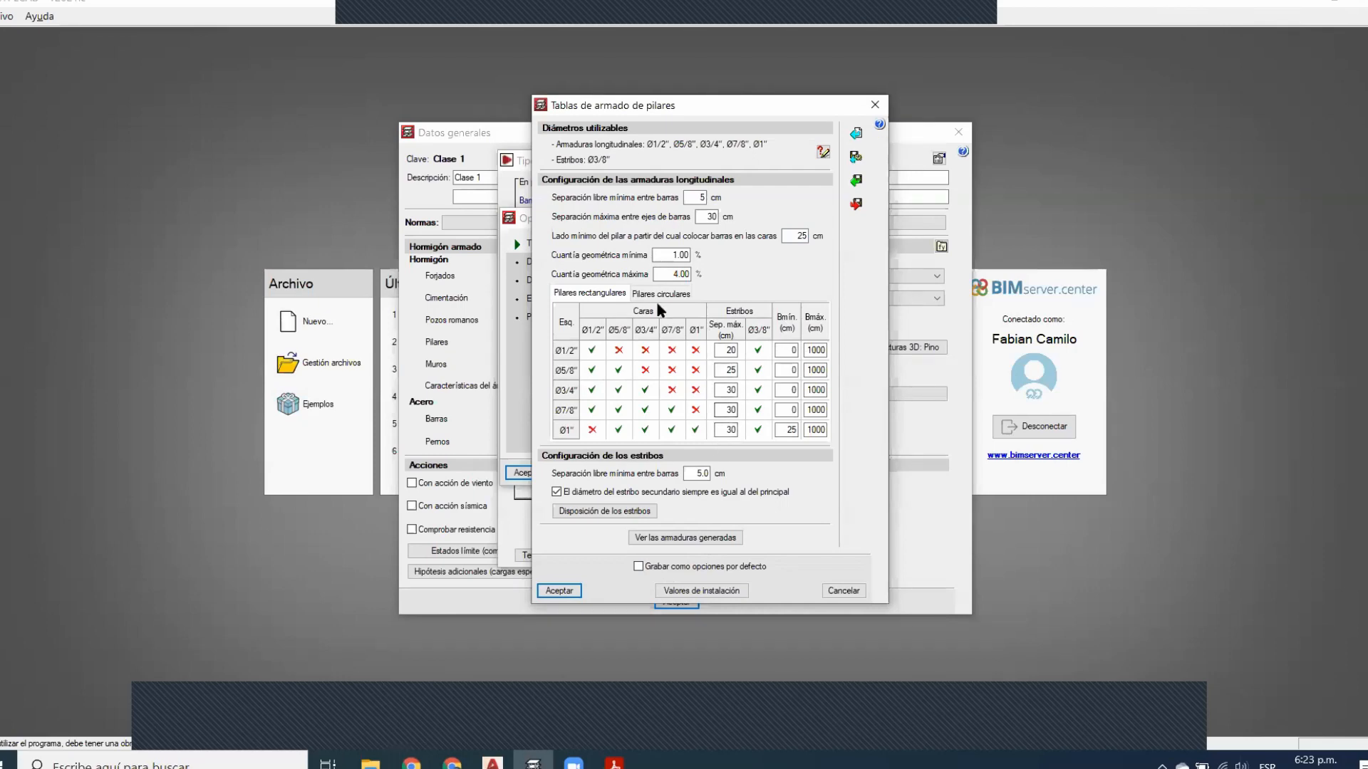
For circular columns, enable Ø3/8" stirrups with Ø7/8" longitudinal bars
click(645, 297)
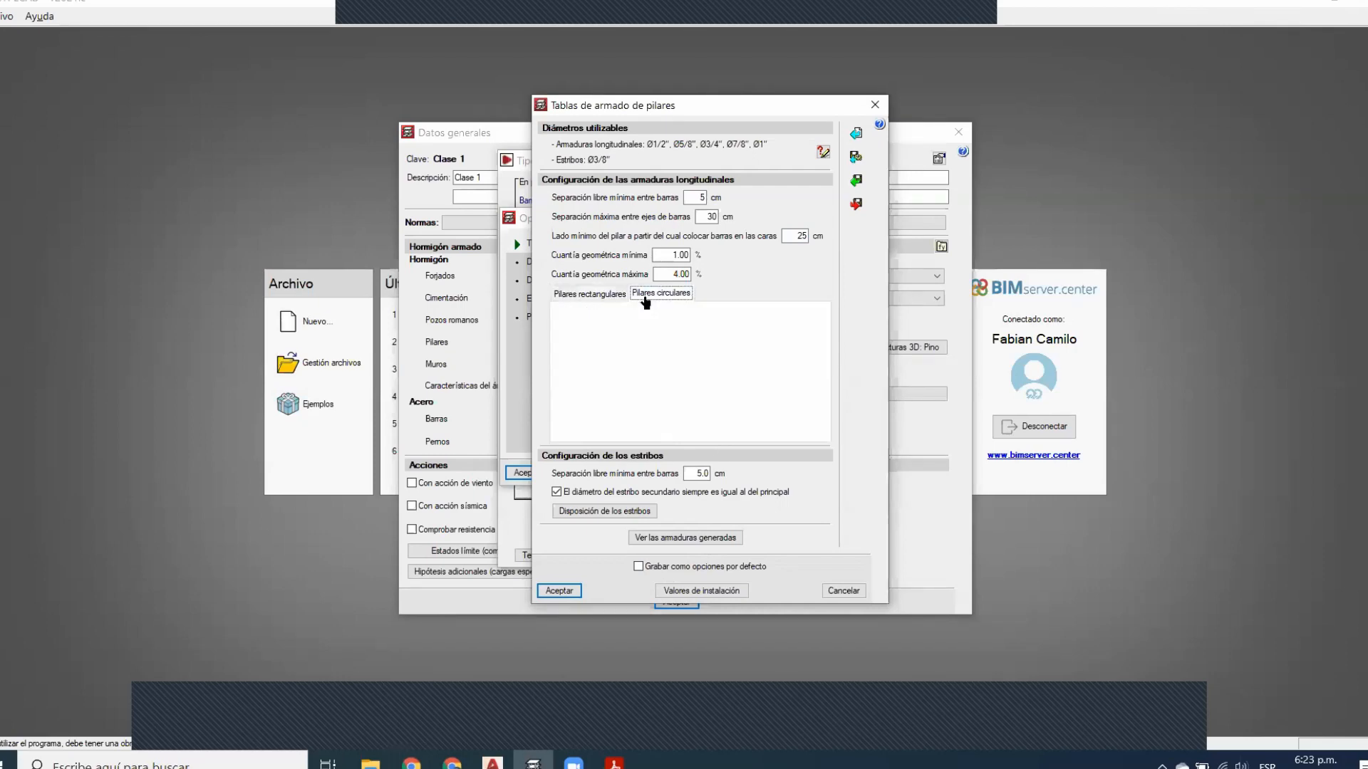
click(629, 411)
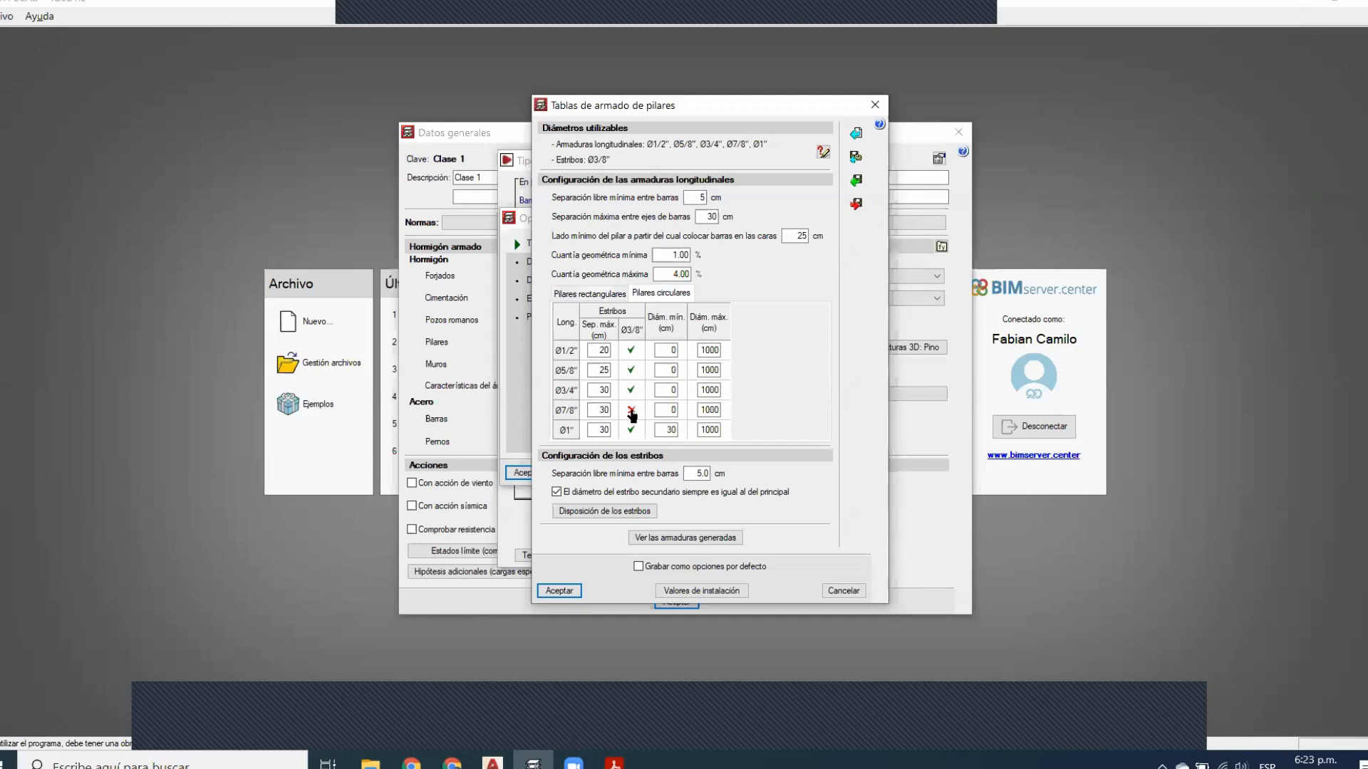
click(598, 411)
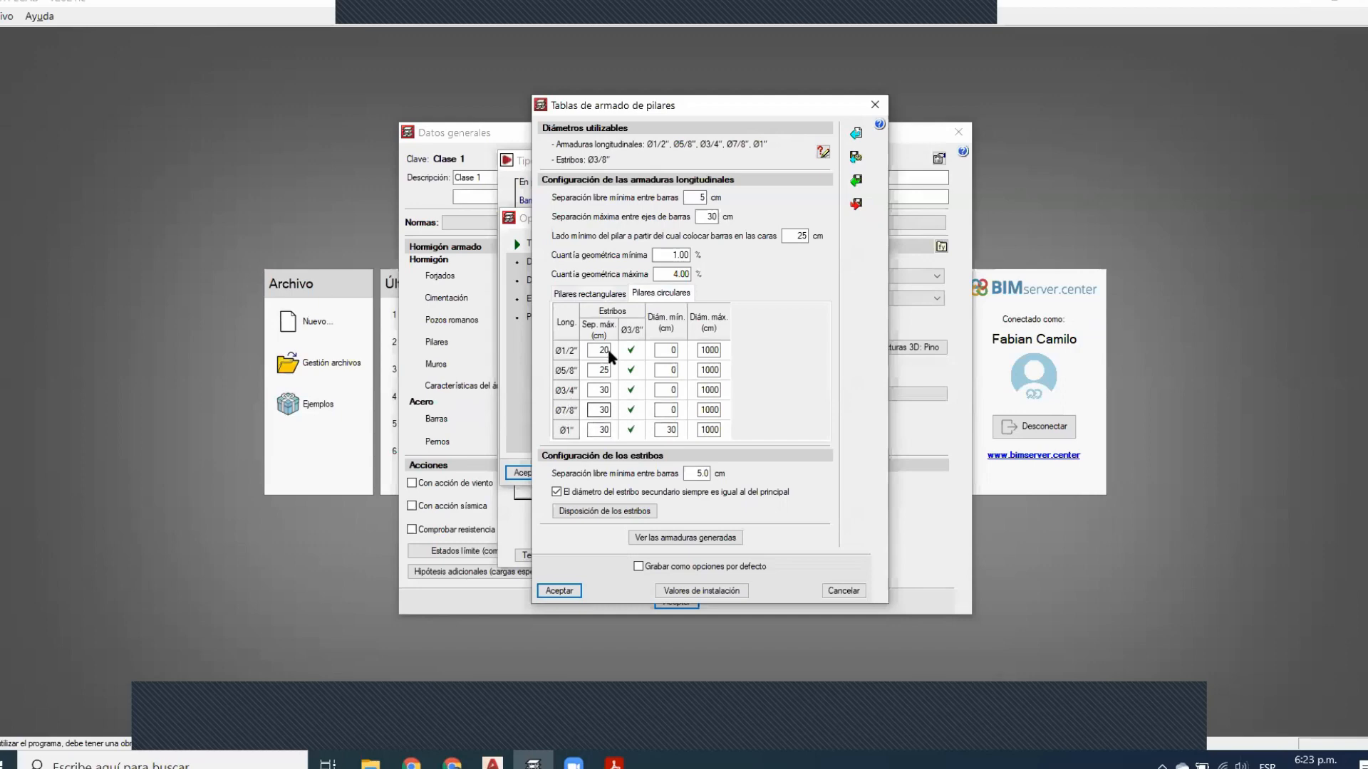
Open the stirrup arrangement options from the column reinforcement tables and examine the settings for rectangular and circular columns
click(604, 295)
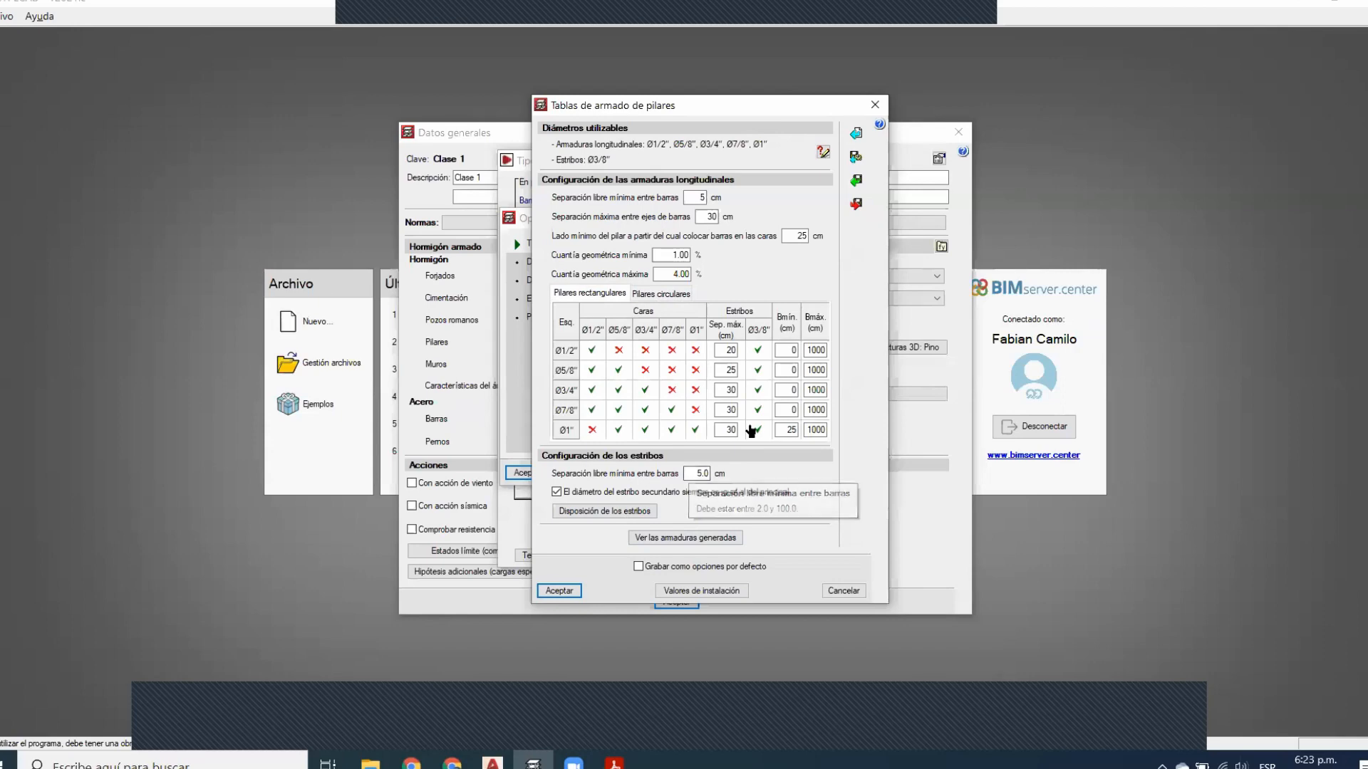
click(605, 512)
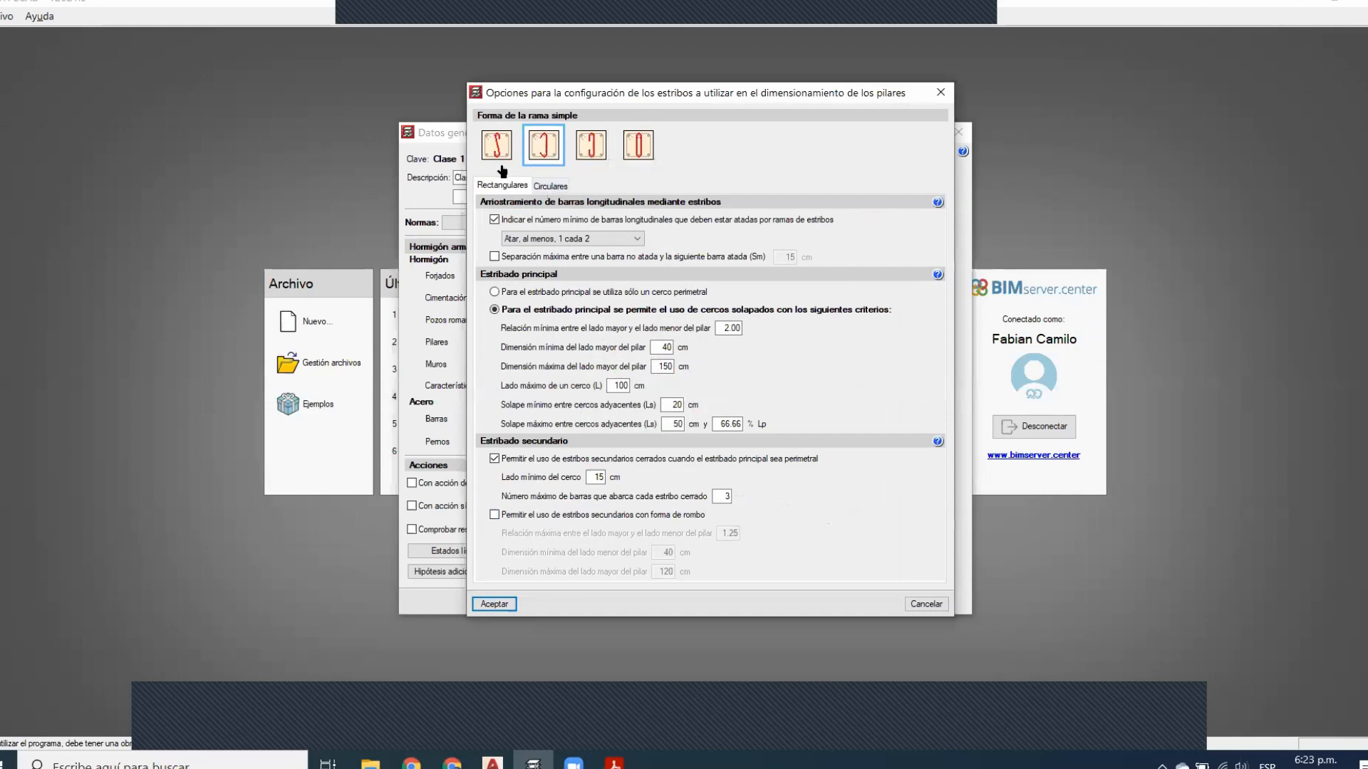
click(556, 188)
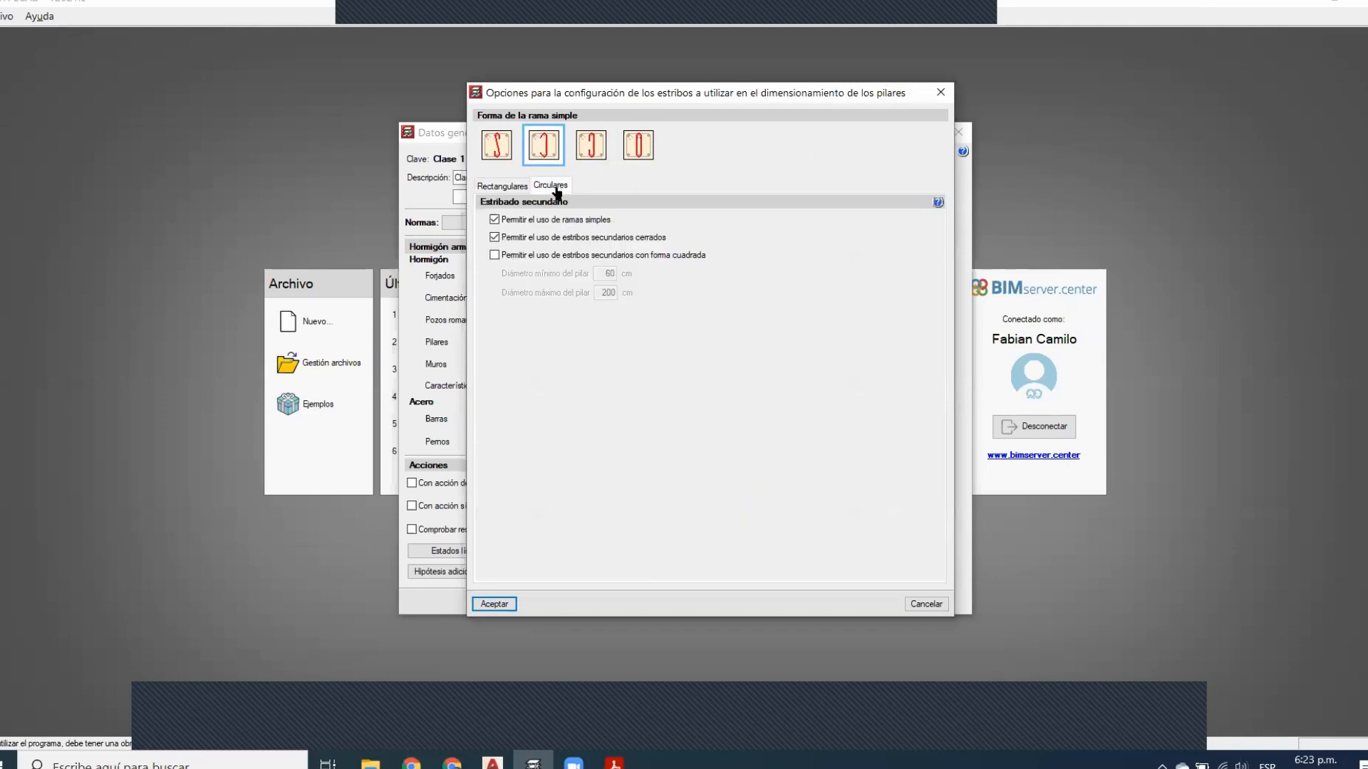
click(513, 186)
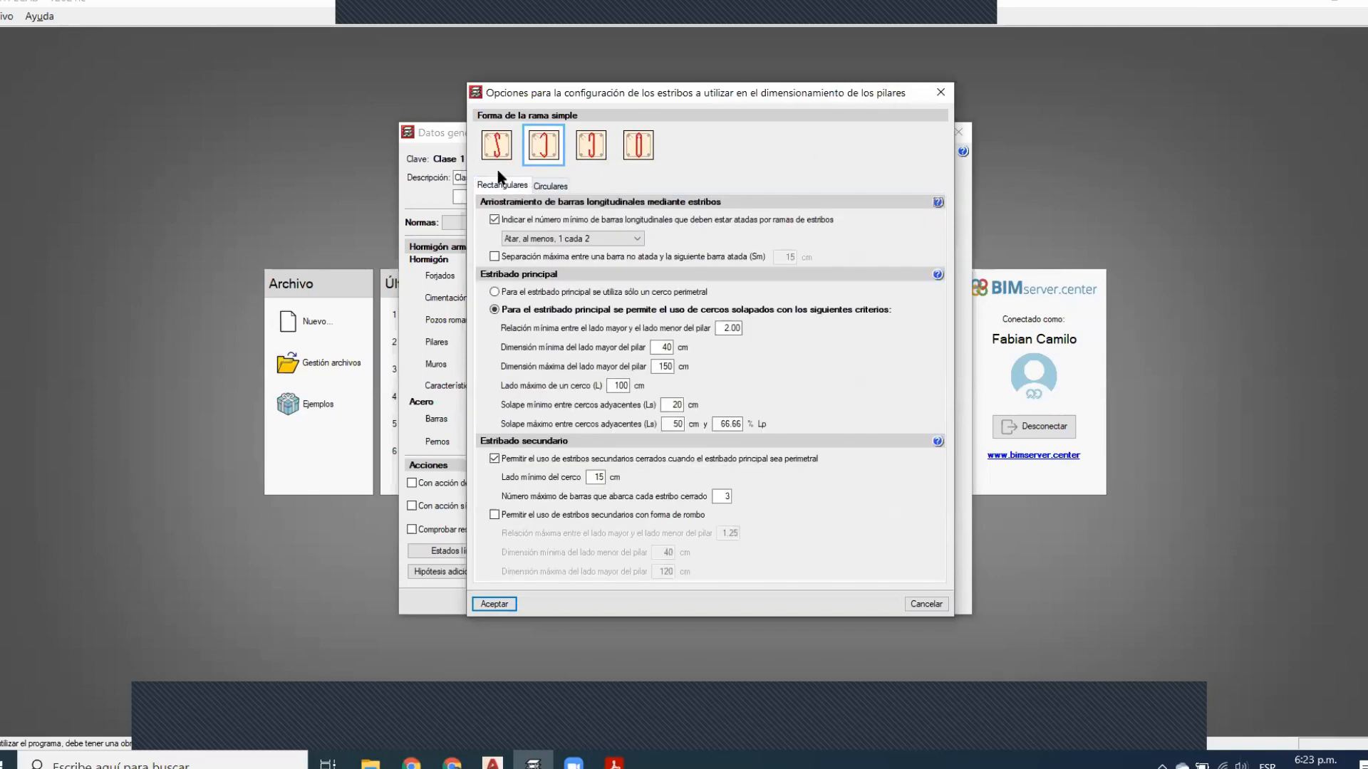
Compare the four simple branch shapes for the column stirrups and choose the closed loop shape
click(508, 151)
click(541, 149)
click(590, 150)
click(638, 150)
click(595, 152)
click(545, 150)
click(499, 149)
click(559, 151)
click(593, 152)
click(636, 152)
click(596, 151)
click(545, 150)
click(501, 151)
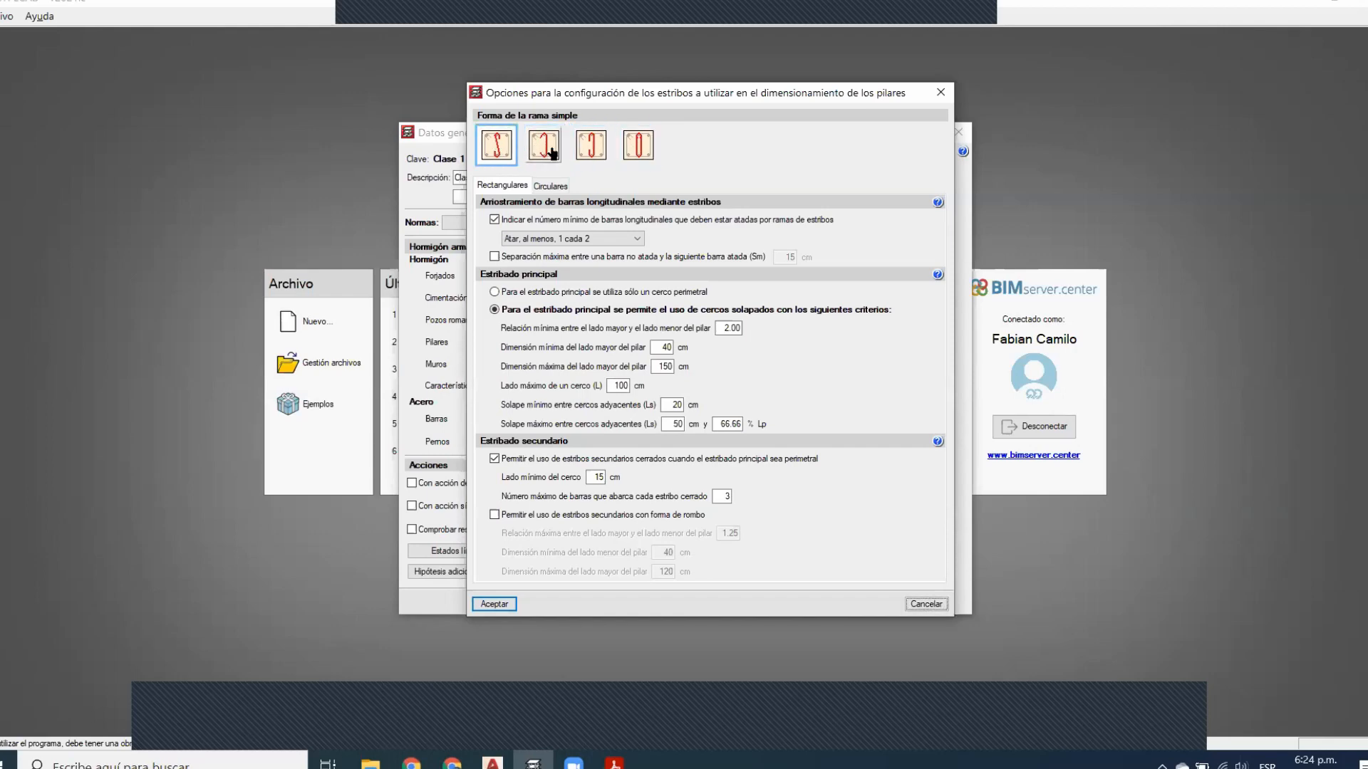
click(592, 150)
click(637, 149)
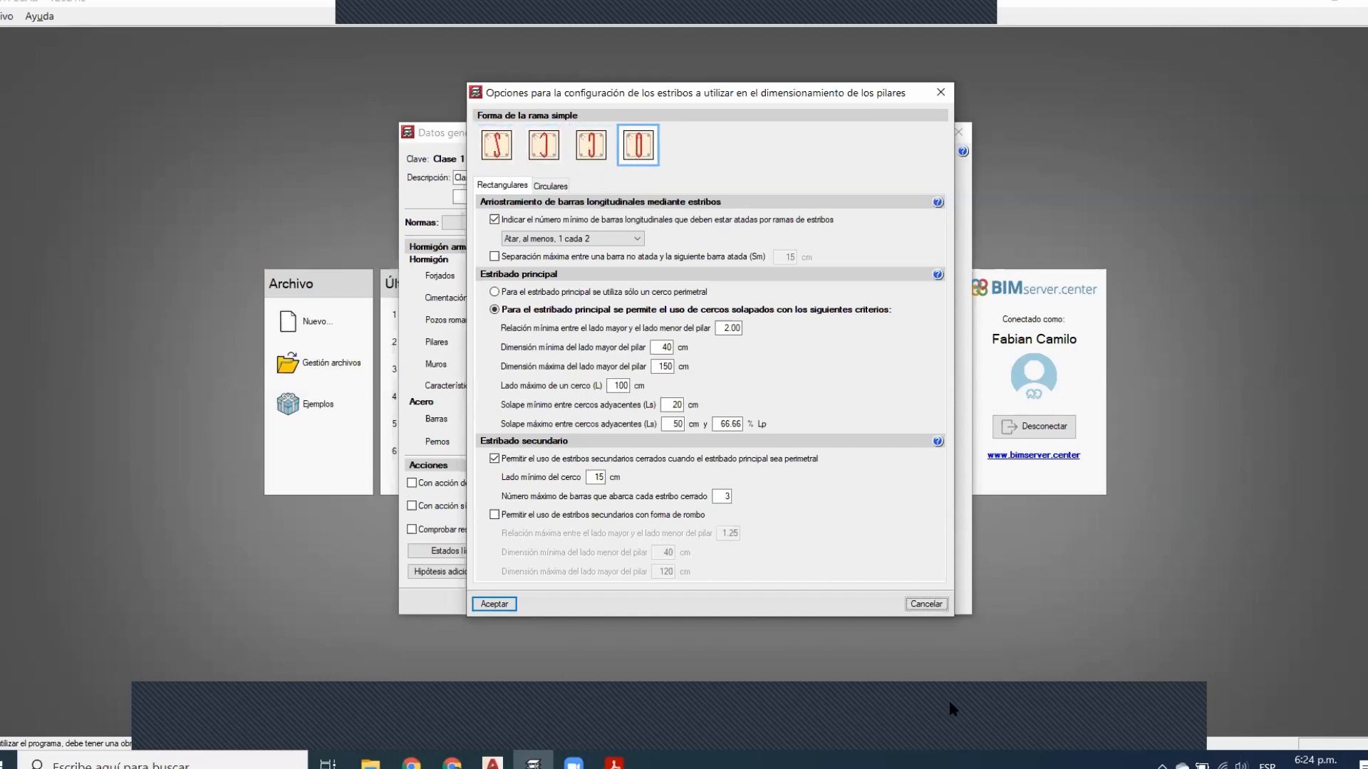
click(1015, 736)
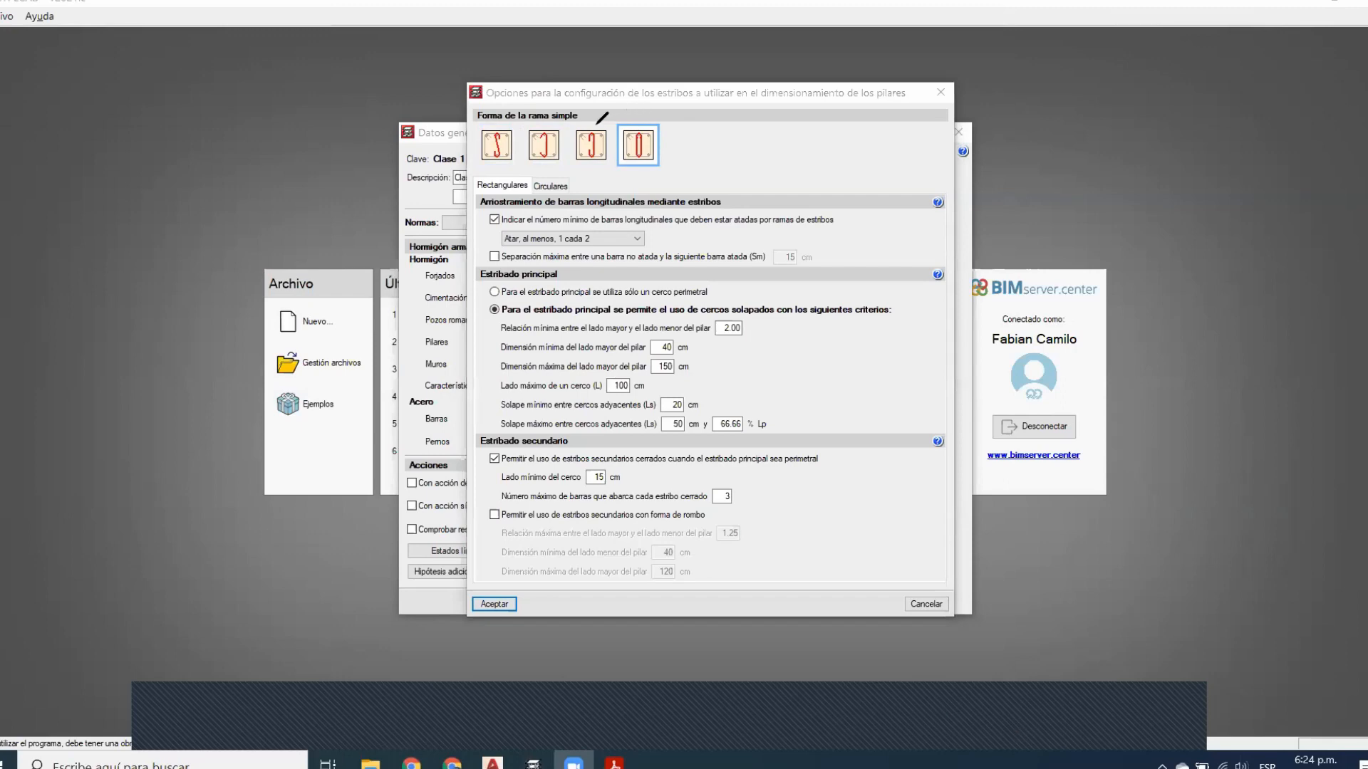
mouse_move(572, 147)
mouse_down()
mouse_move(612, 134)
mouse_move(528, 160)
mouse_move(564, 135)
mouse_move(492, 167)
mouse_move(526, 129)
mouse_move(514, 122)
mouse_up()
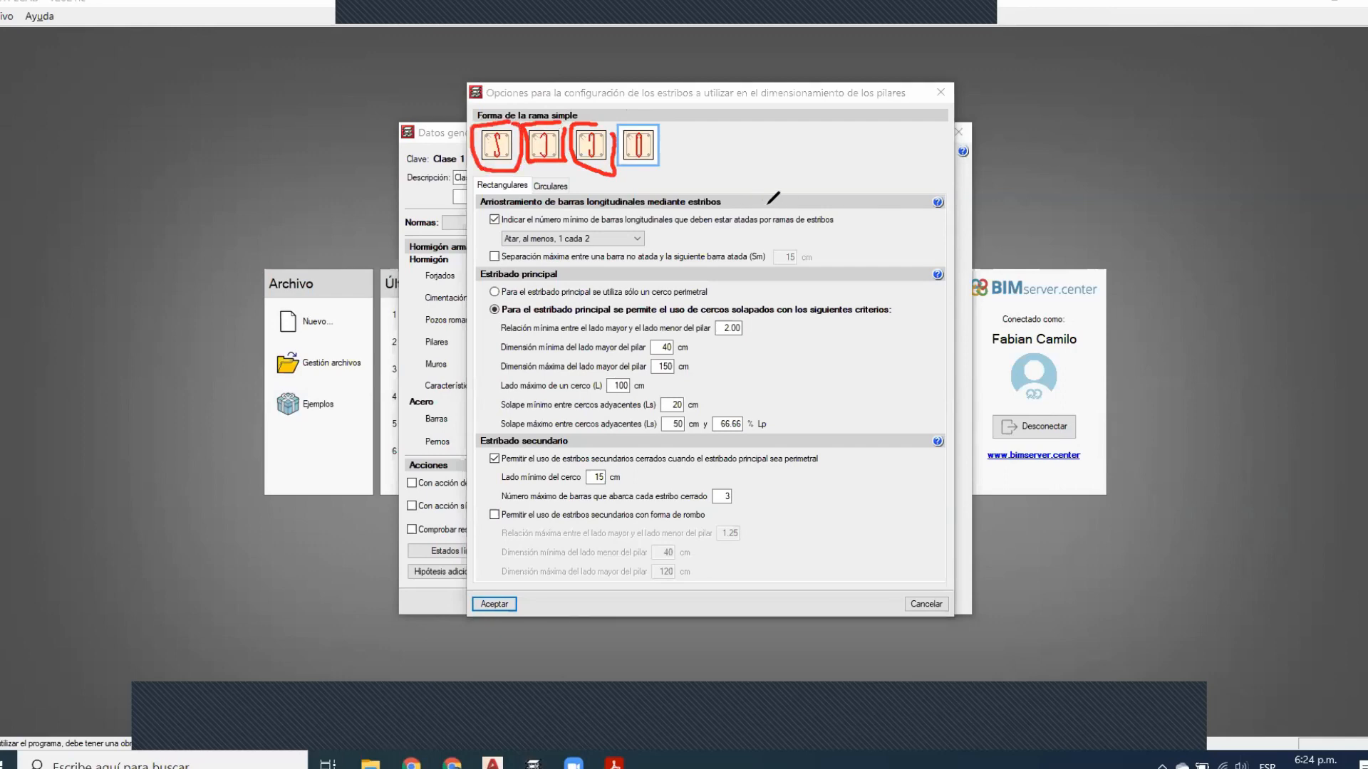
click(907, 37)
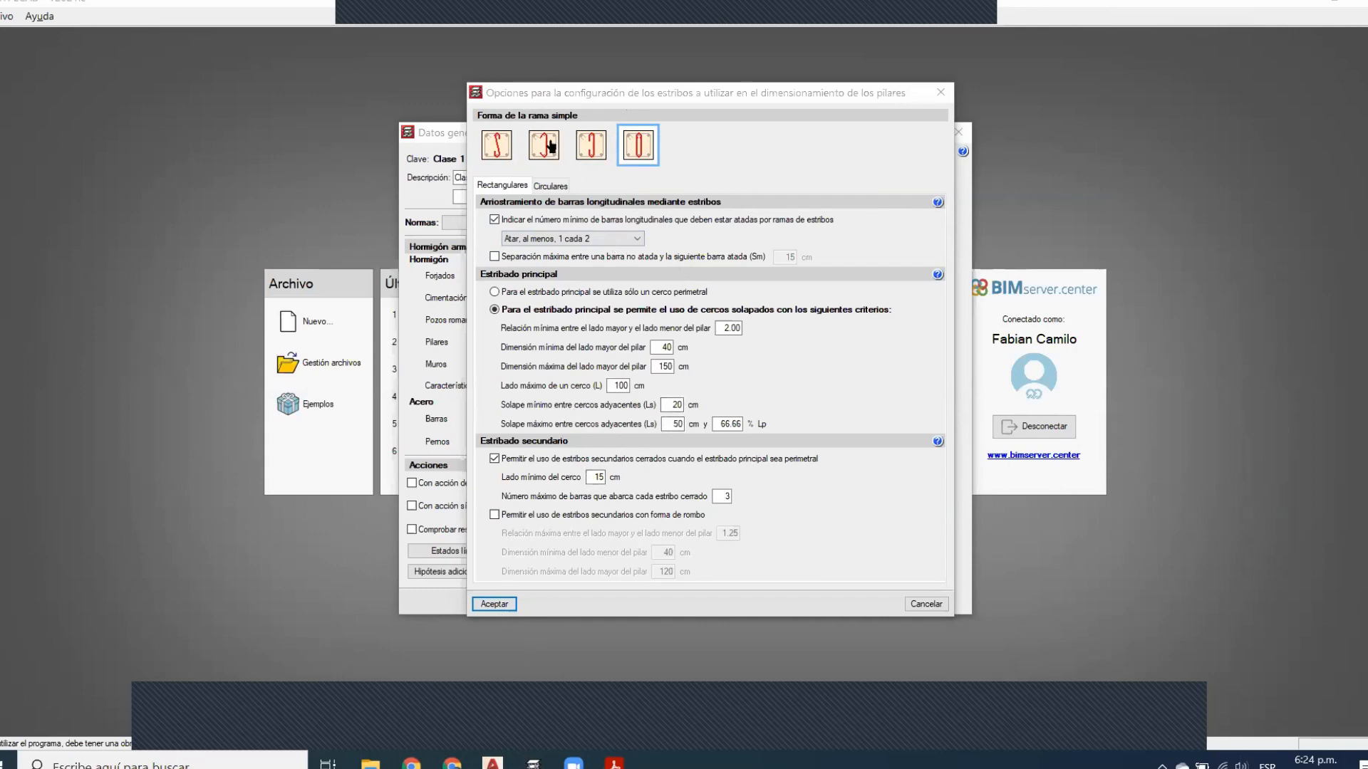
Accept the stirrup arrangement and save the column reinforcement tables as default options
click(502, 604)
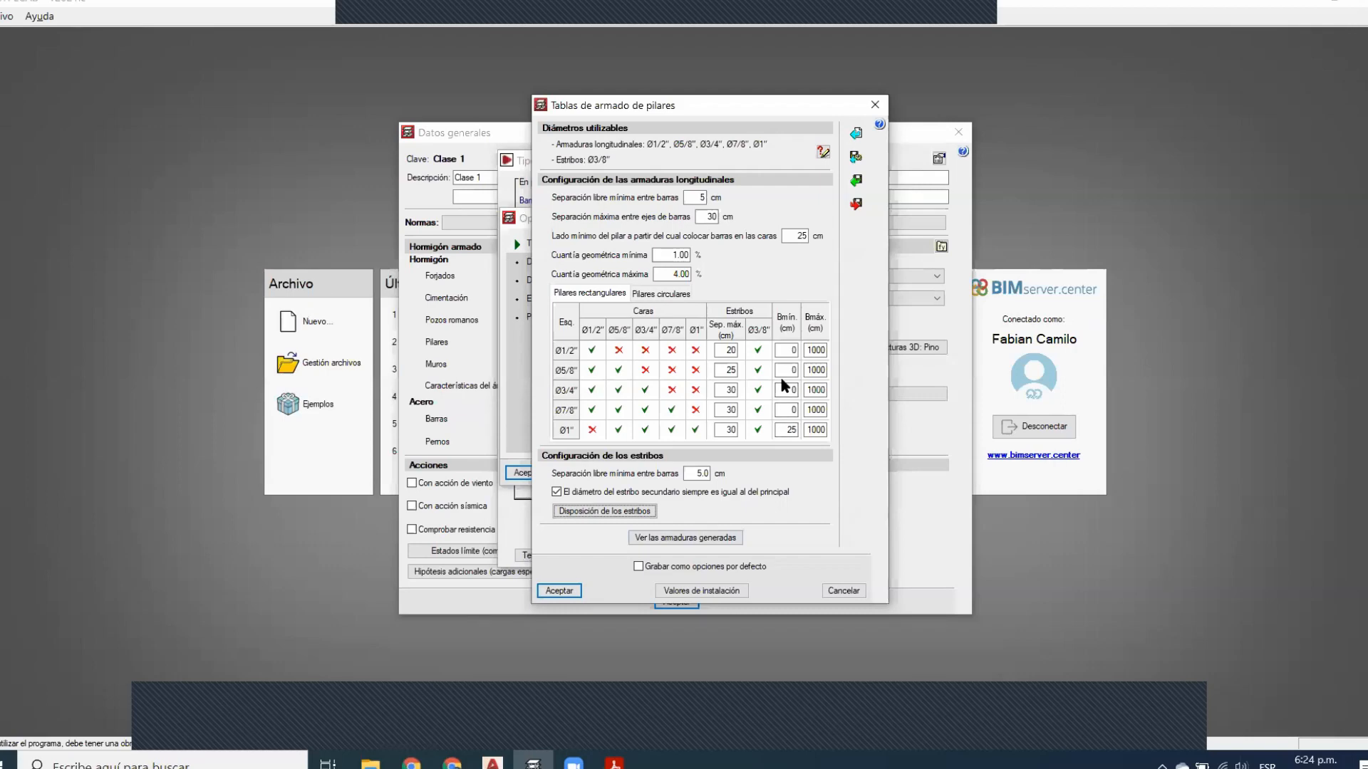
click(649, 567)
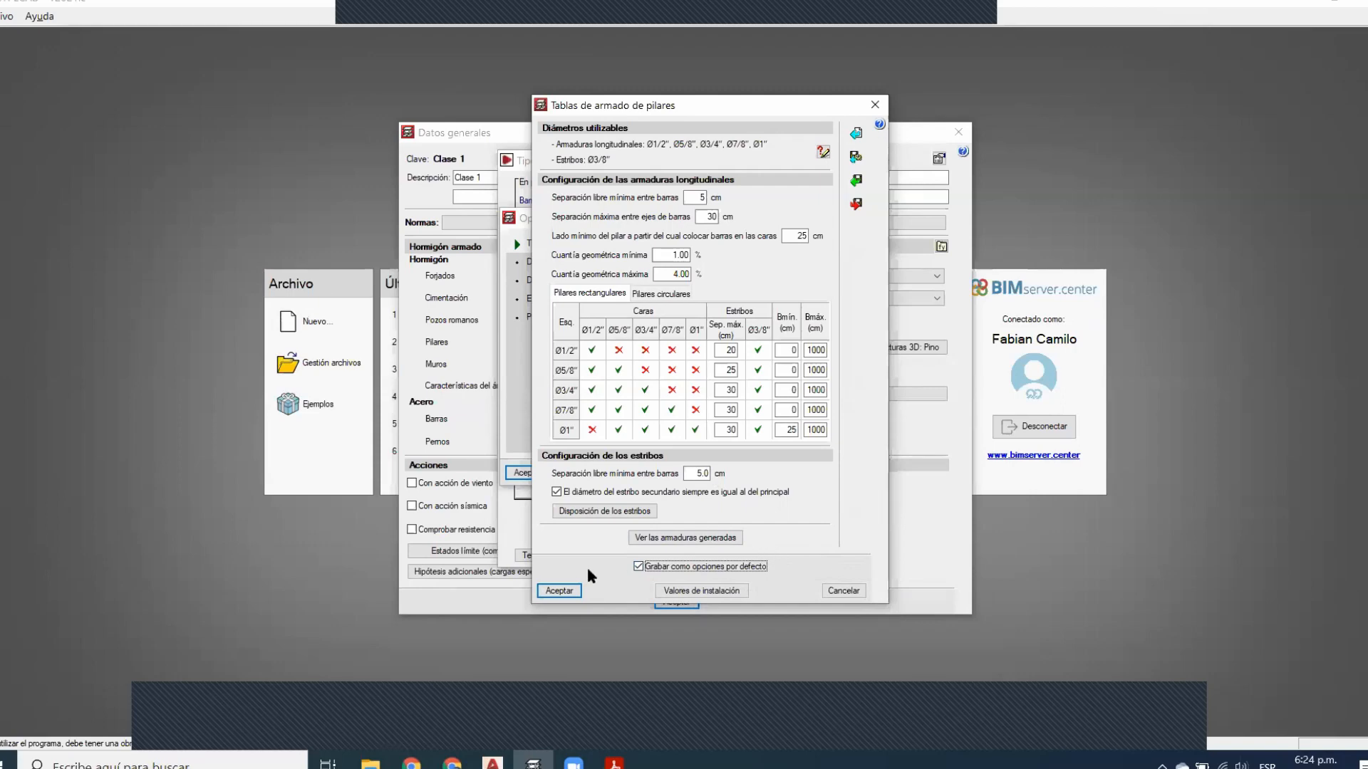
click(557, 590)
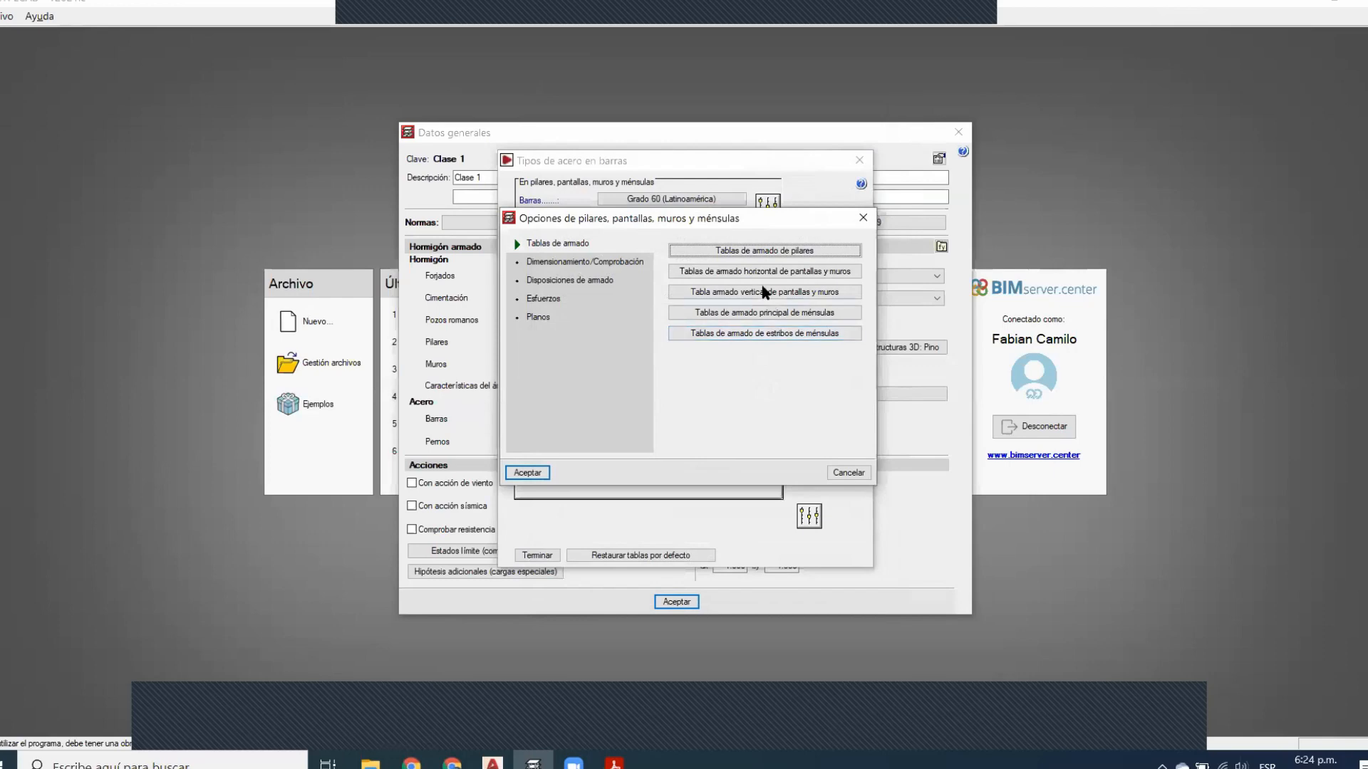
Examine the horizontal and vertical reinforcement tables for shear walls and walls without changing them
click(776, 277)
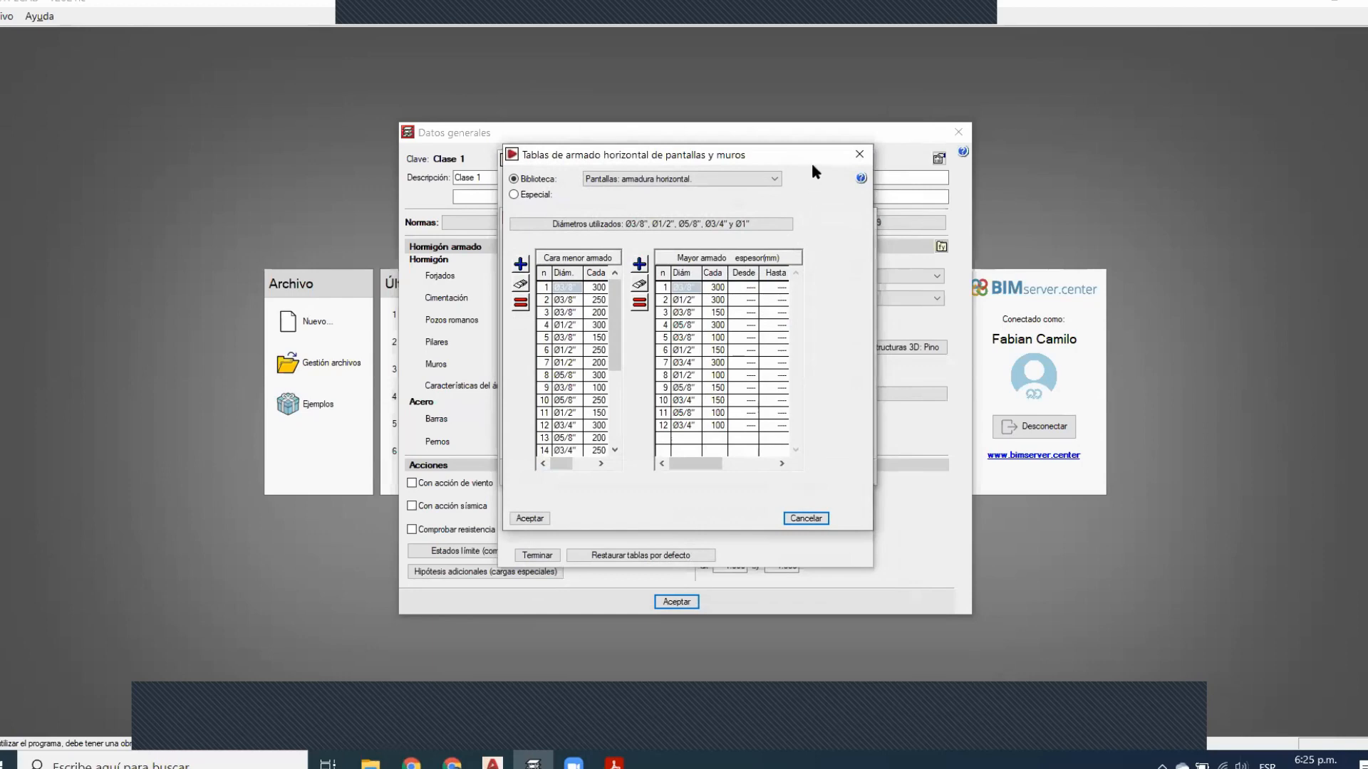
click(860, 156)
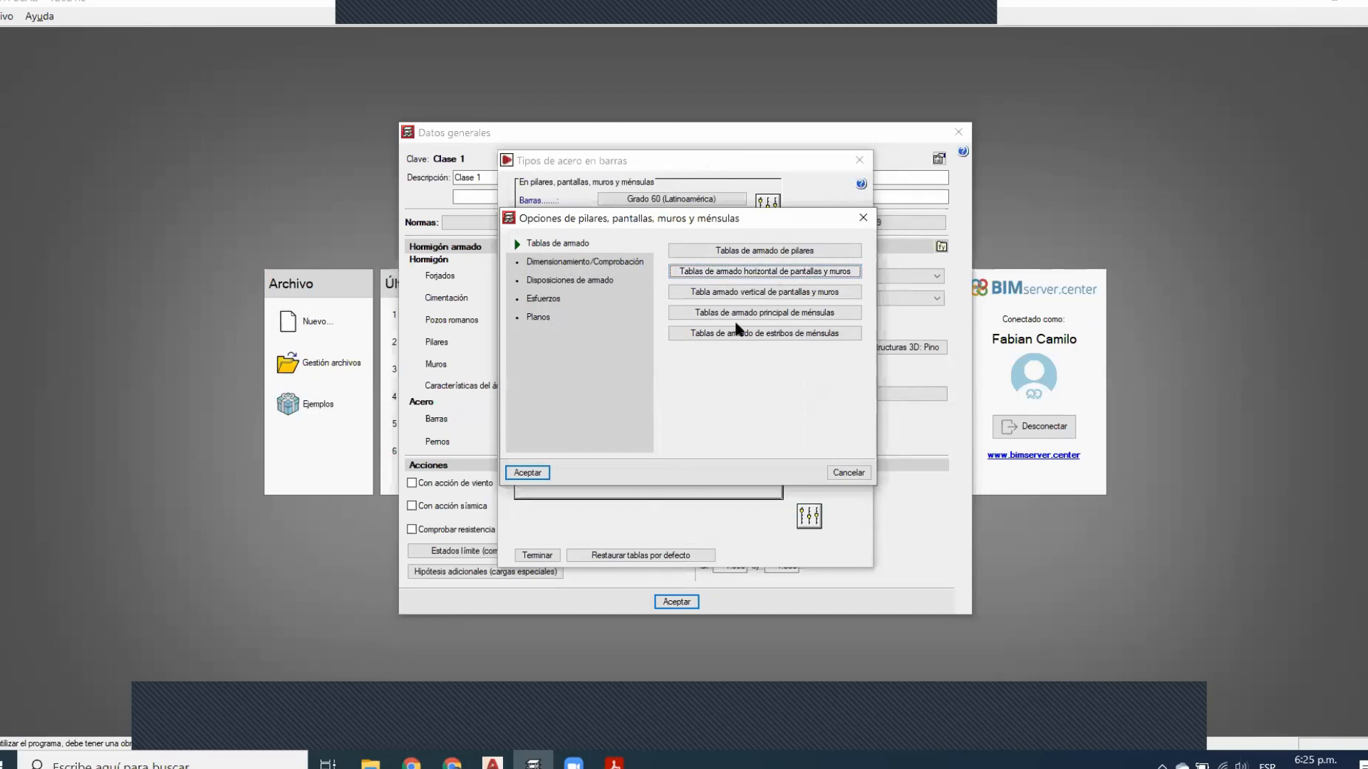
click(752, 294)
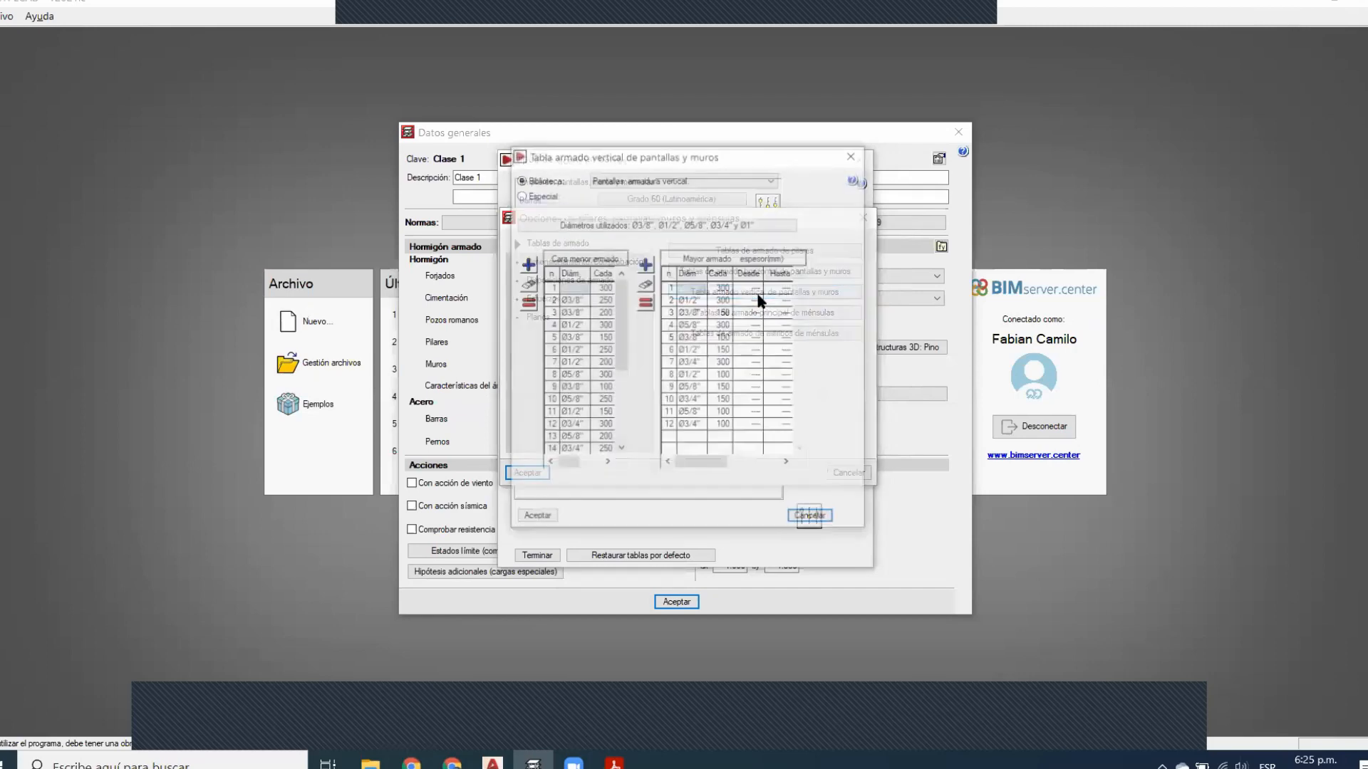
click(853, 154)
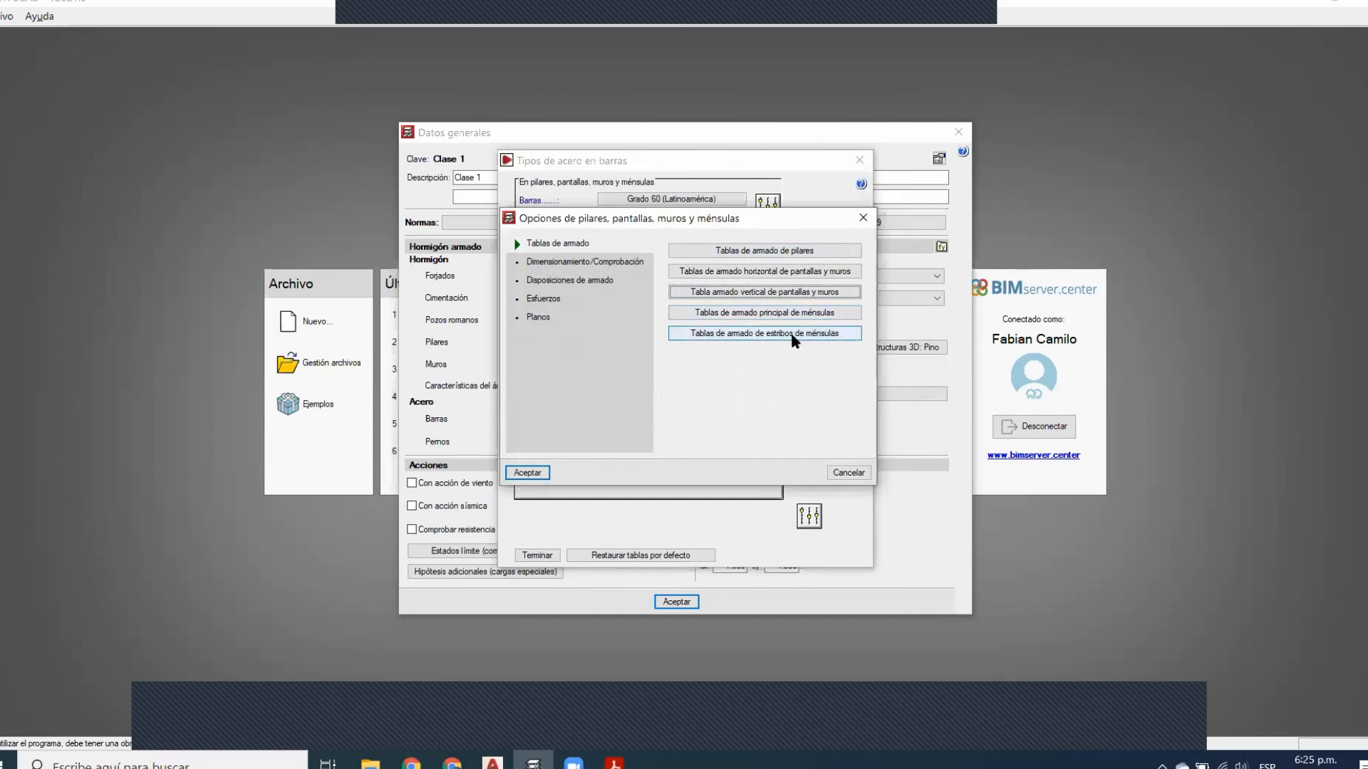
Examine the options for reducing column anchorage lengths among the design and check settings
click(611, 263)
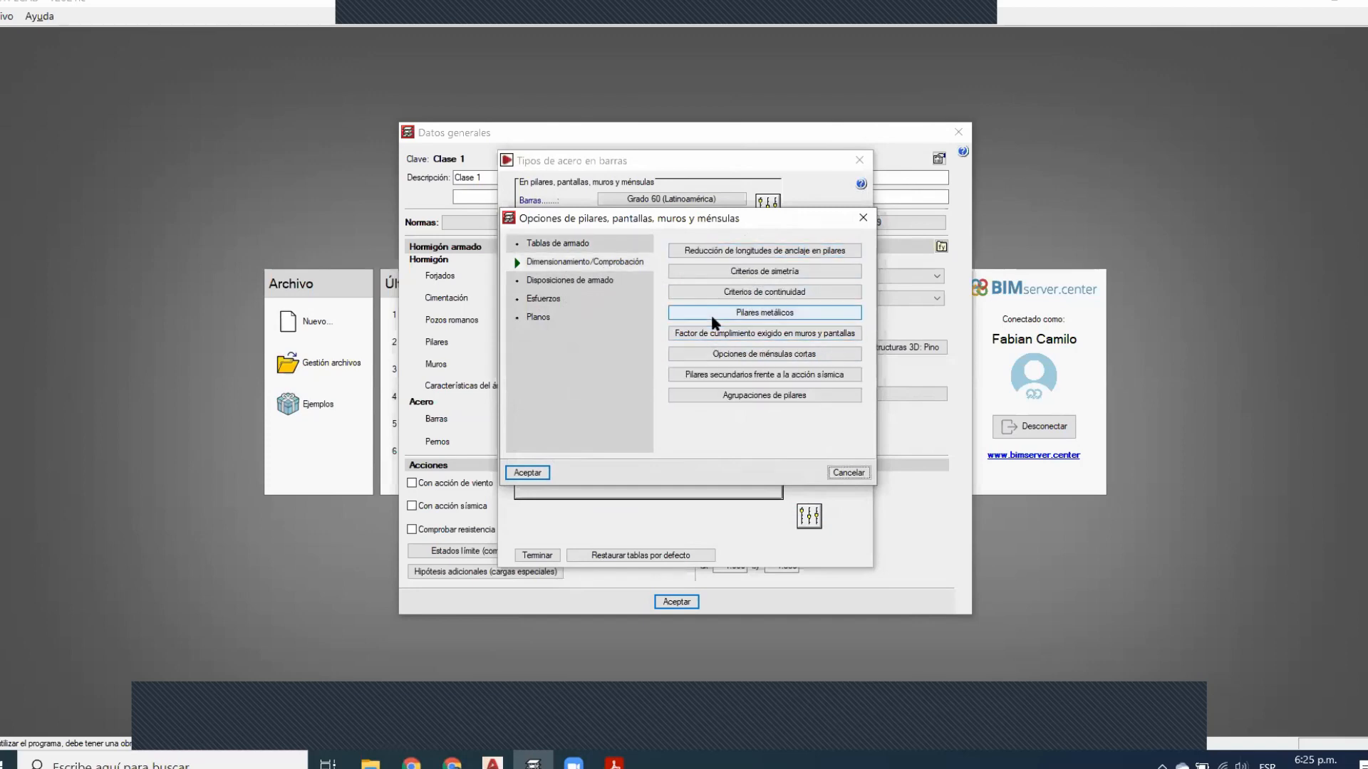
click(734, 250)
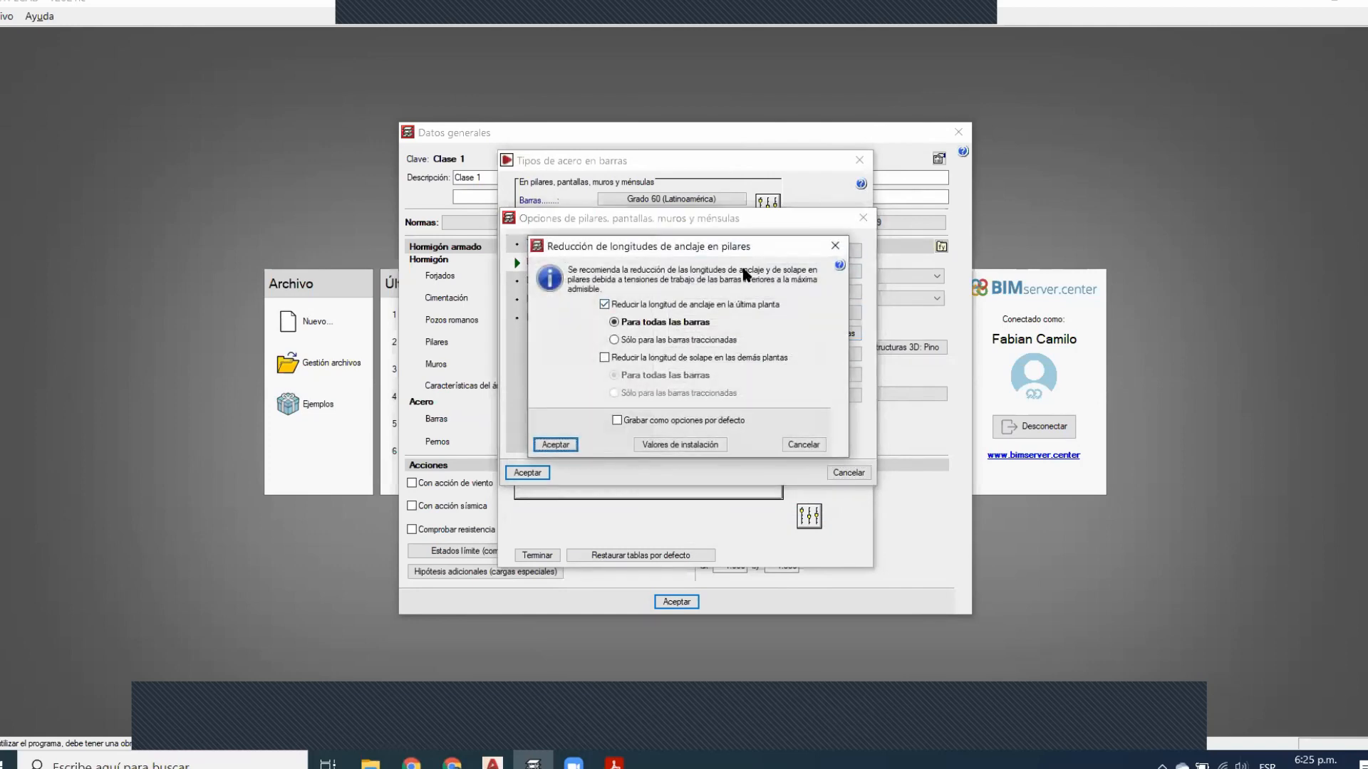
drag(749, 249, 816, 215)
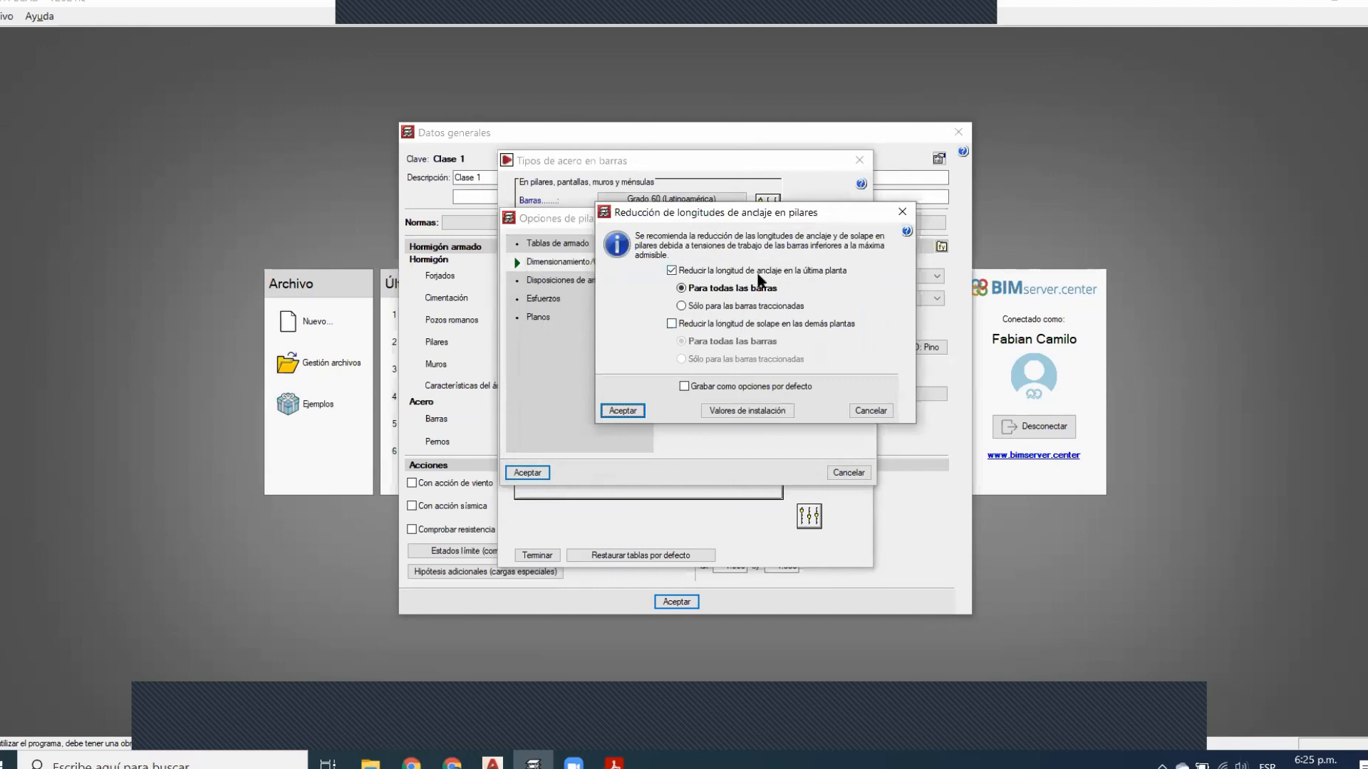
click(902, 212)
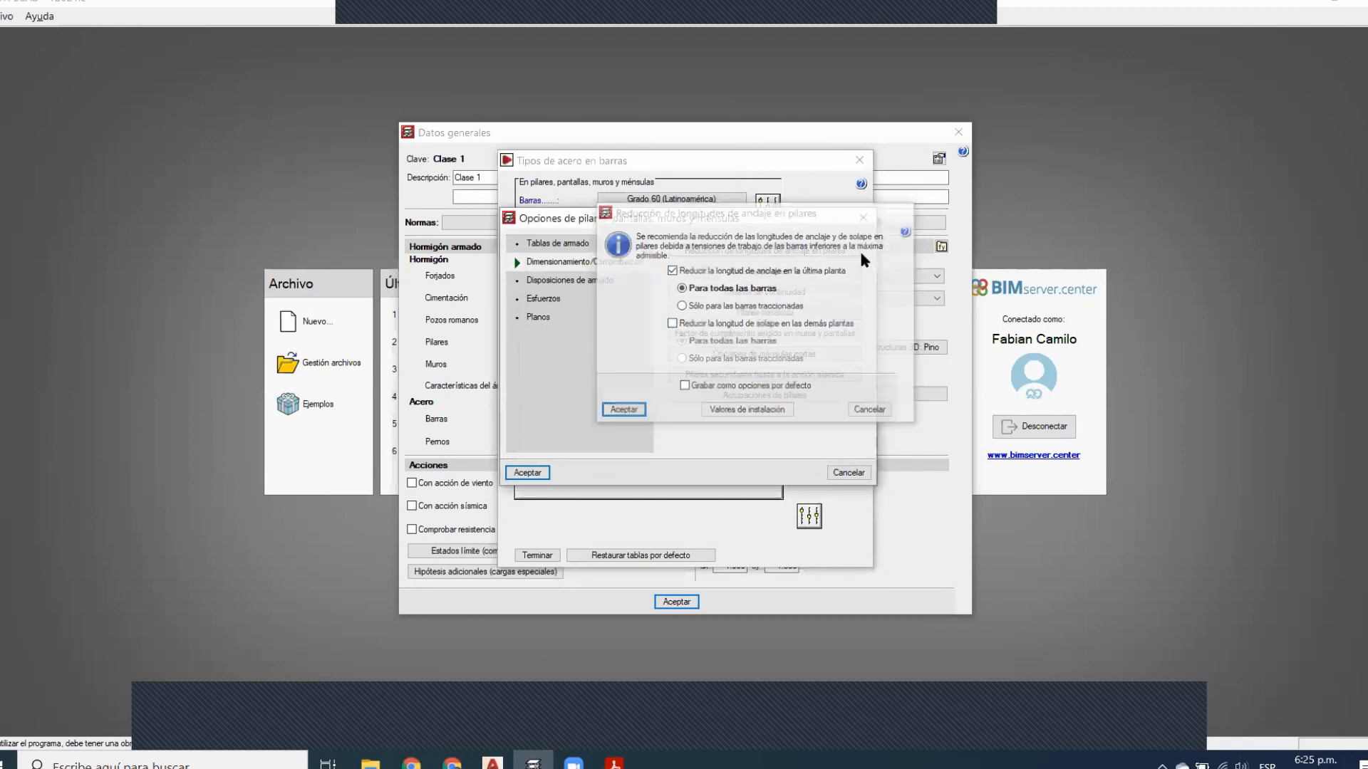
click(1032, 723)
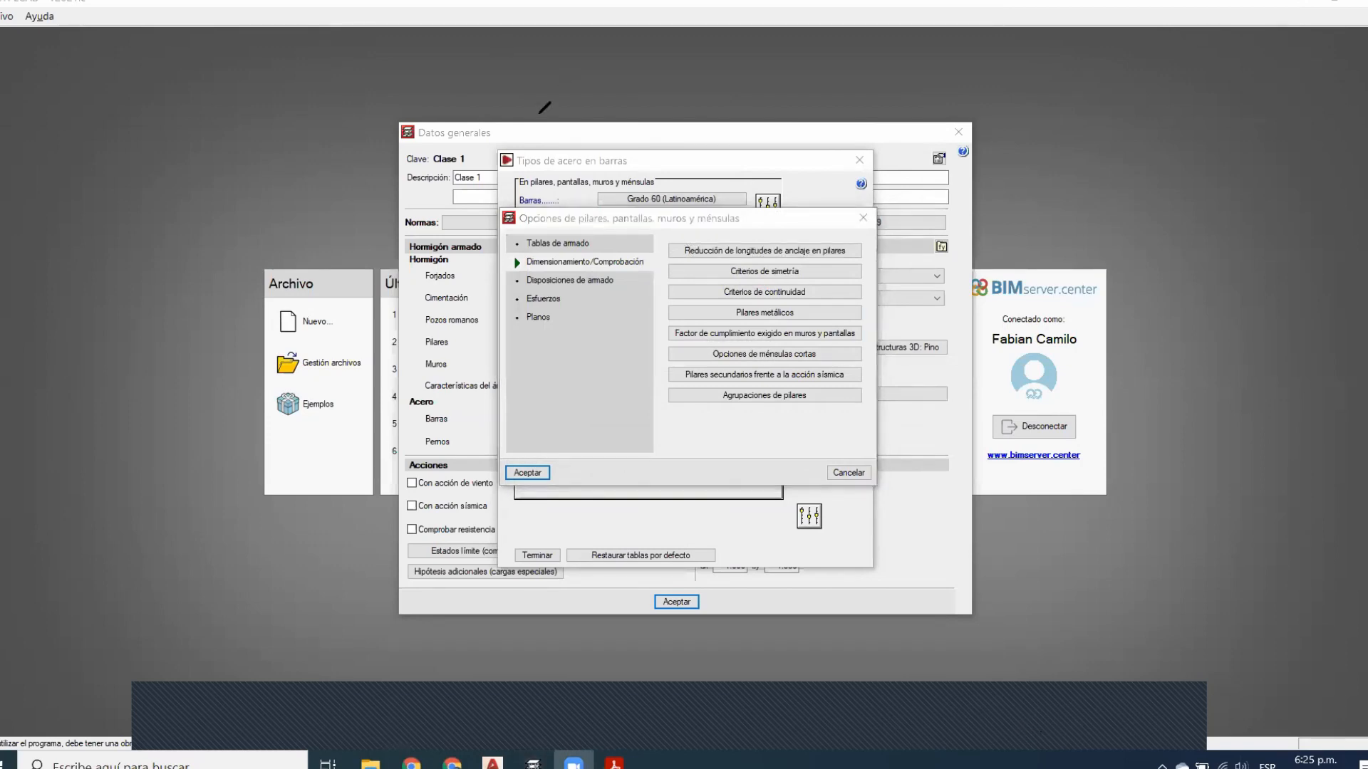
mouse_move(49, 120)
mouse_down()
mouse_move(306, 124)
mouse_move(35, 169)
mouse_up()
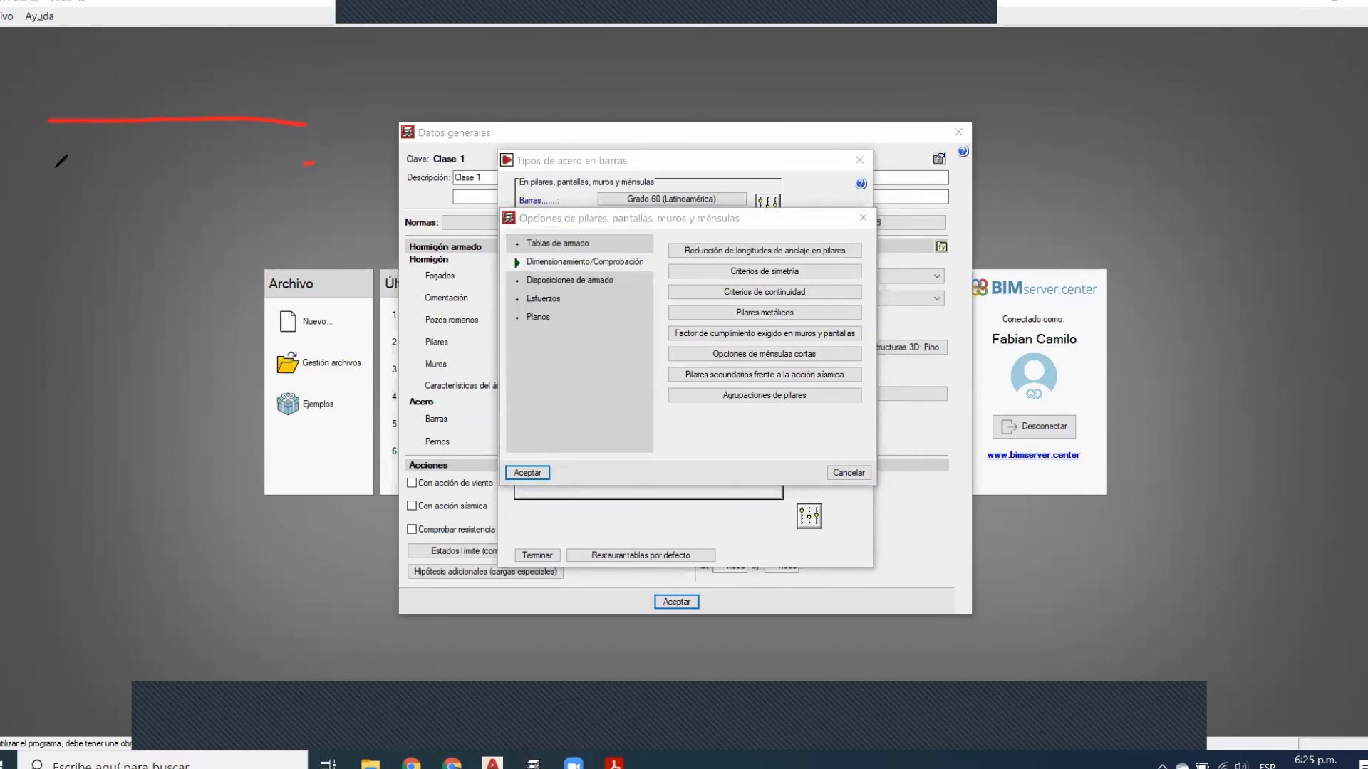
mouse_move(144, 123)
mouse_down()
mouse_move(140, 410)
mouse_move(191, 121)
mouse_up()
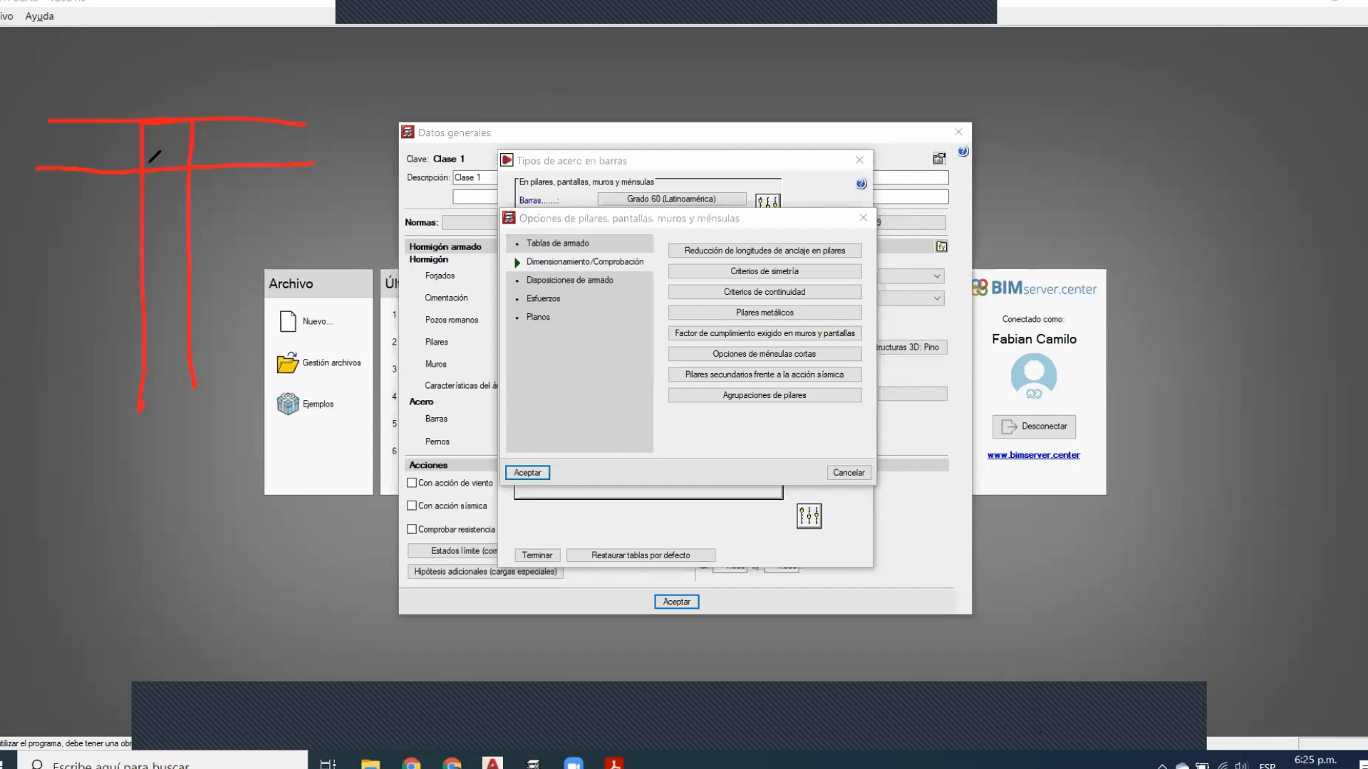
drag(146, 211, 152, 131)
mouse_move(307, 117)
mouse_down()
mouse_move(332, 116)
mouse_move(316, 164)
mouse_move(347, 164)
mouse_up()
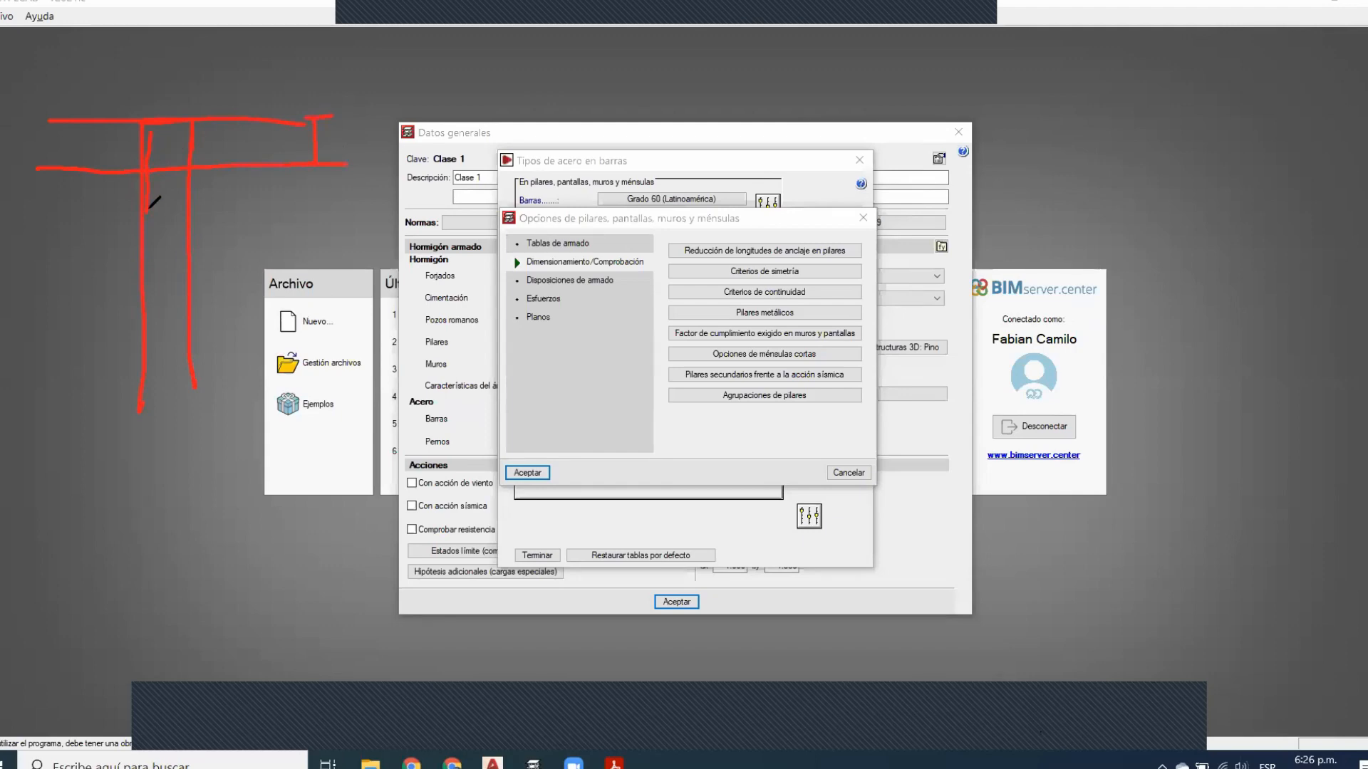
drag(172, 131, 149, 134)
click(875, 16)
click(907, 38)
click(976, 13)
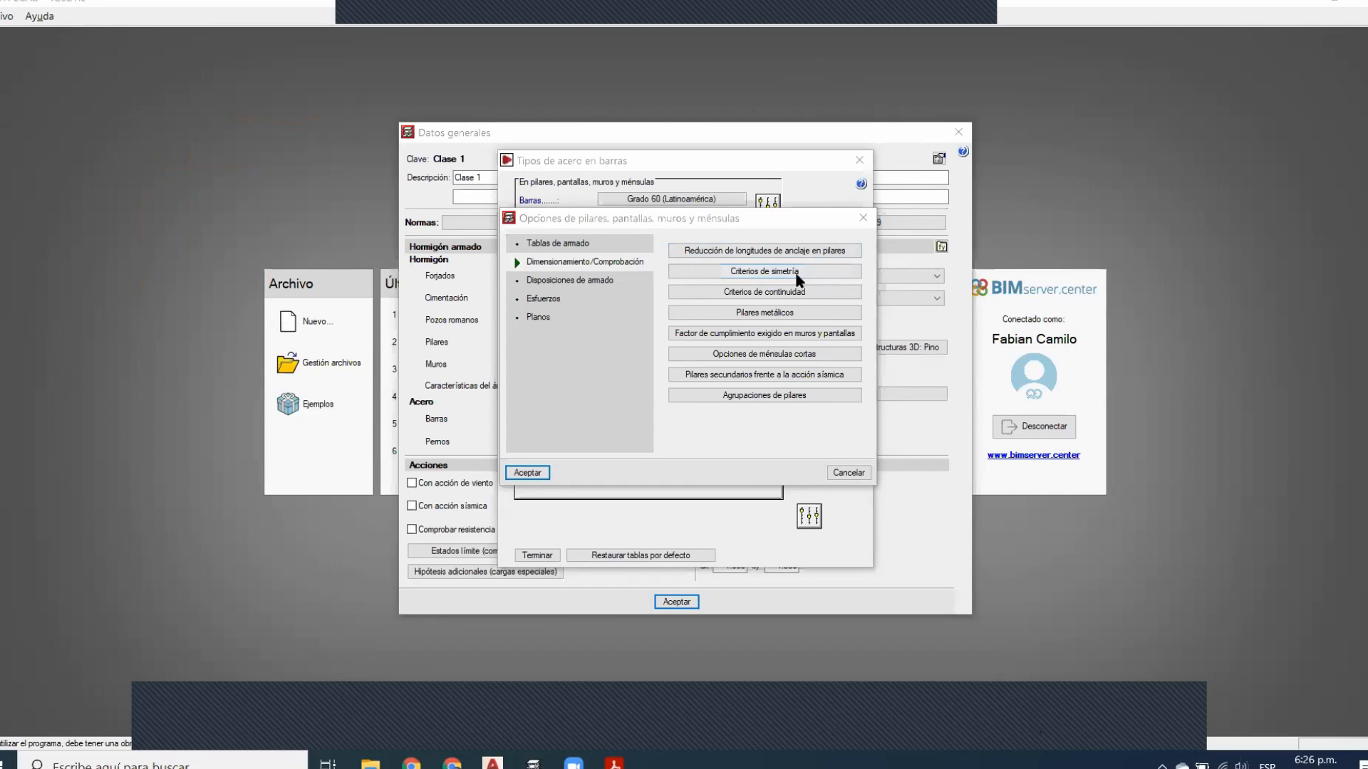
Review the symmetry and continuity criteria for column reinforcement and accept both with their existing settings
click(802, 270)
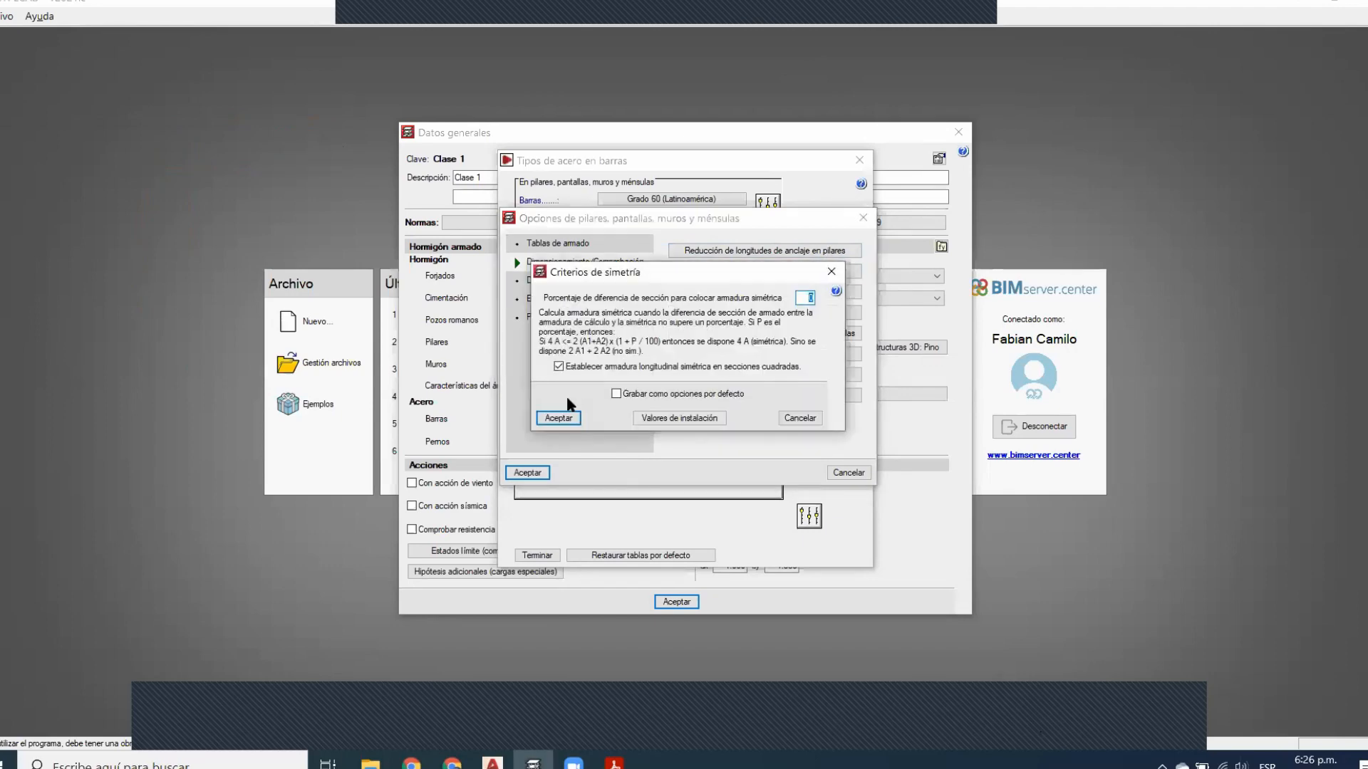
click(559, 419)
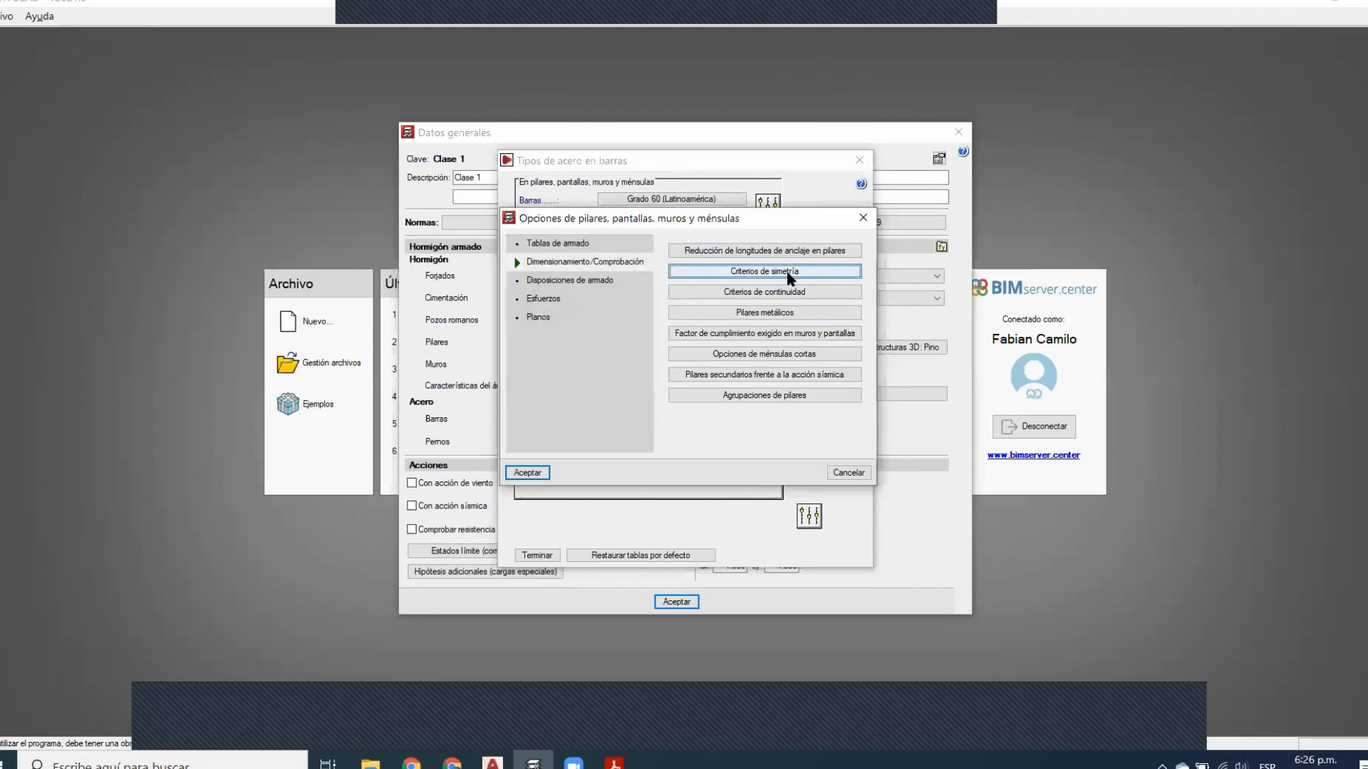
click(777, 293)
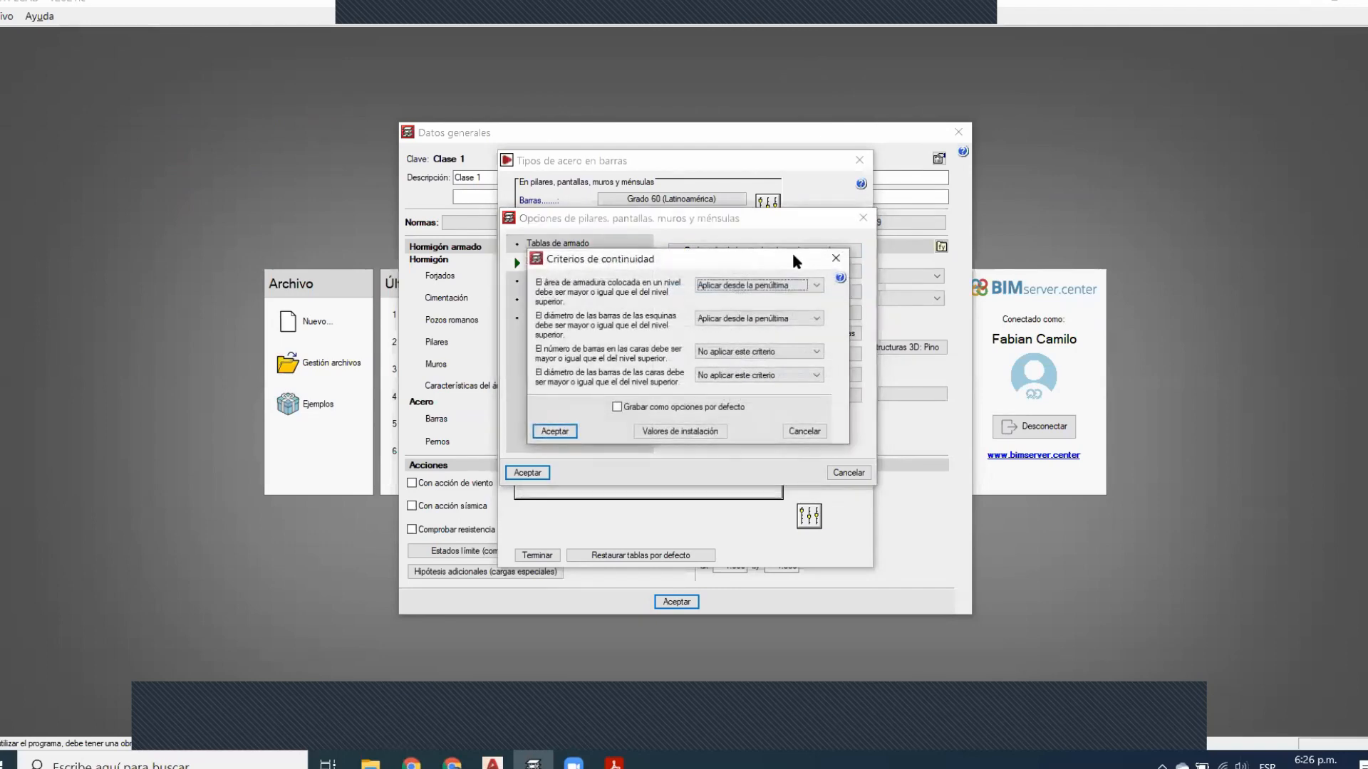
drag(783, 259, 784, 254)
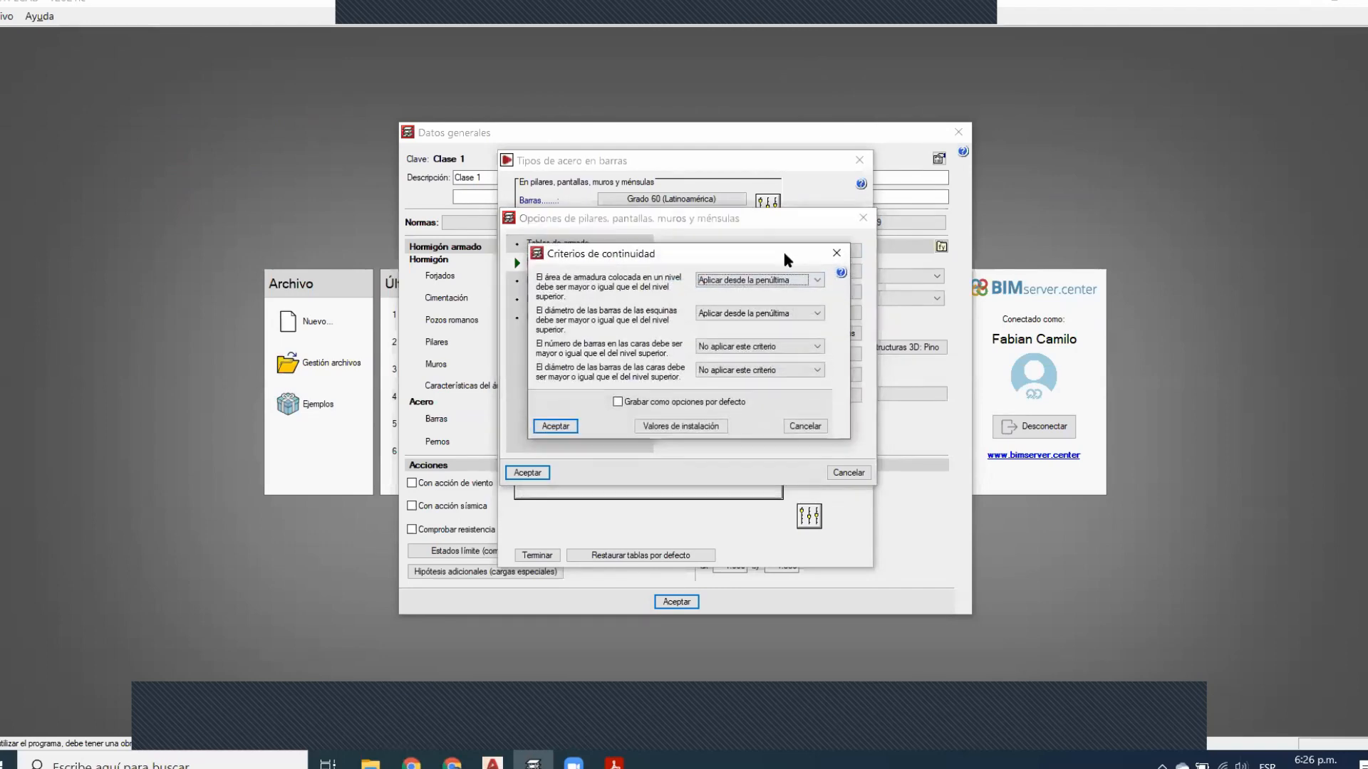
click(563, 427)
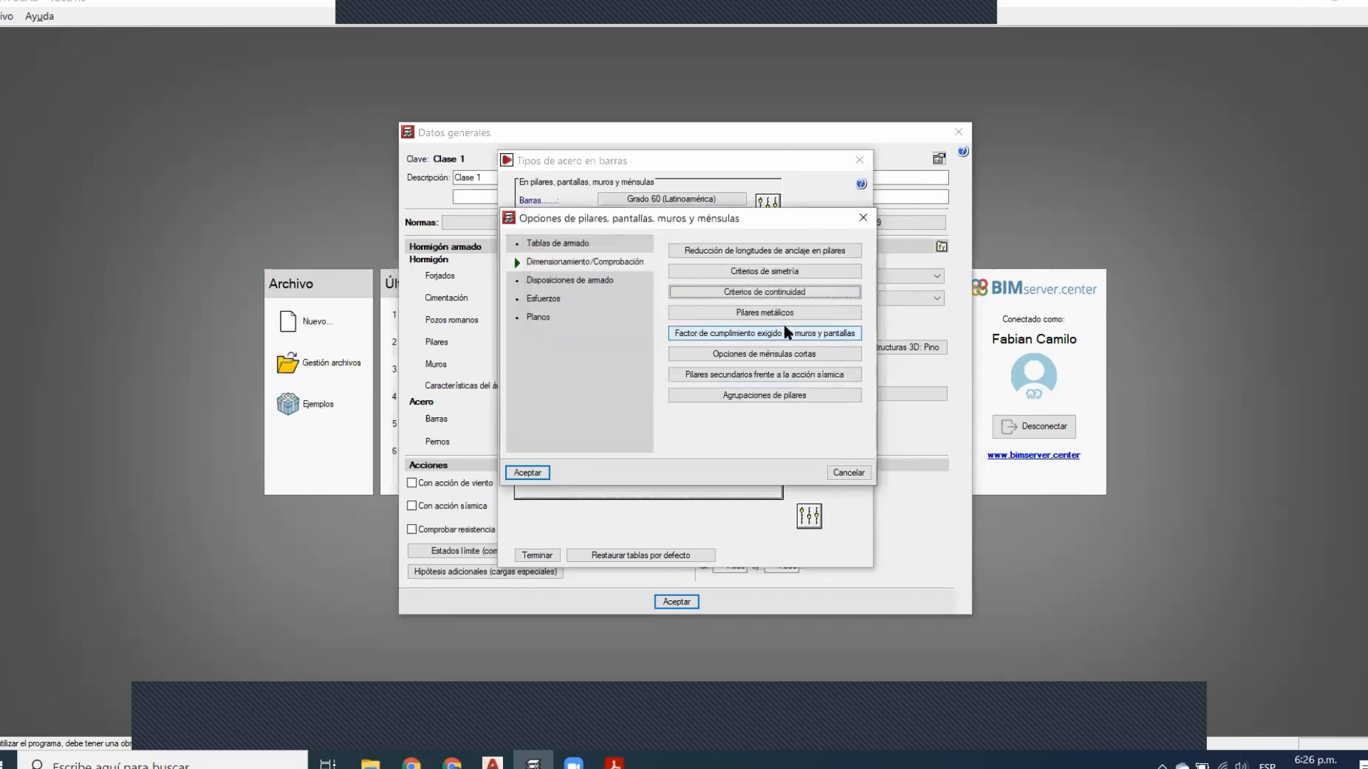
Check the steel column options and the compliance factor required in walls and shear walls
click(756, 317)
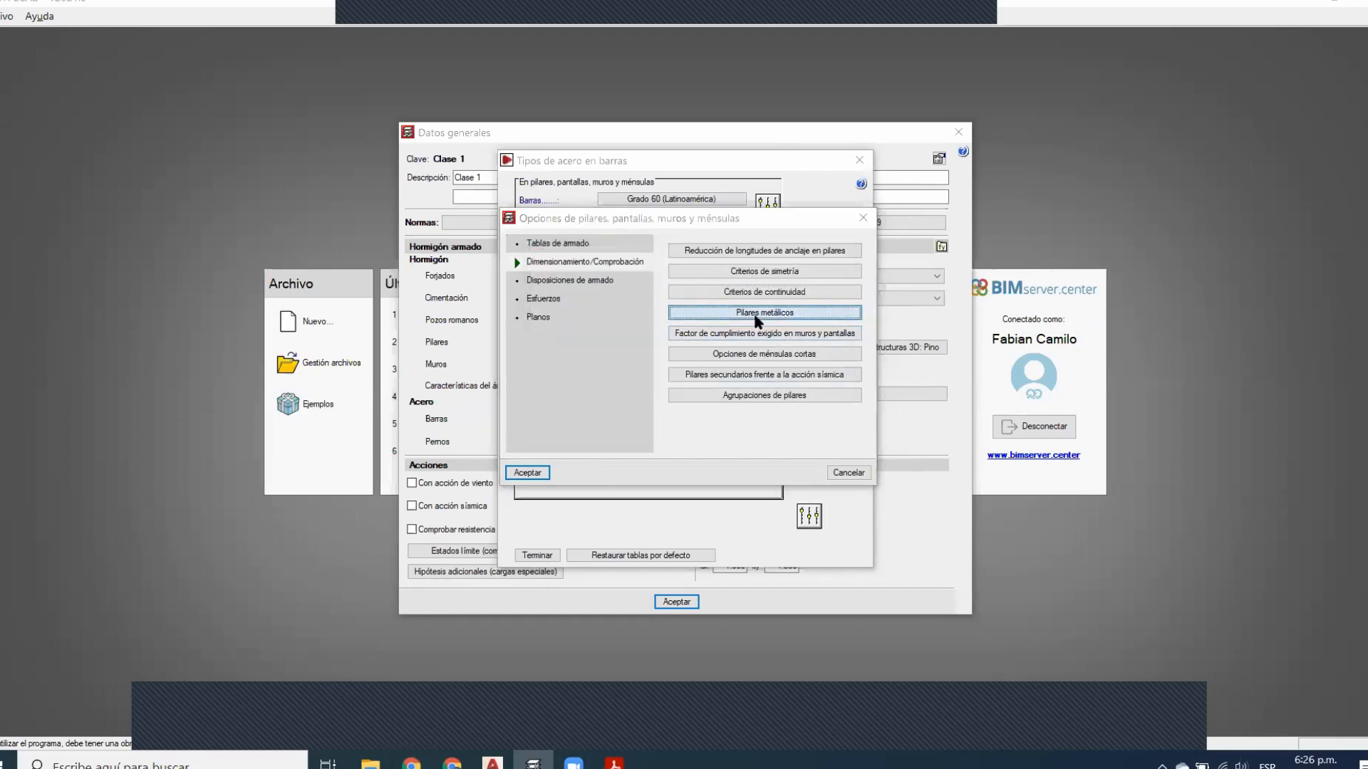
click(538, 378)
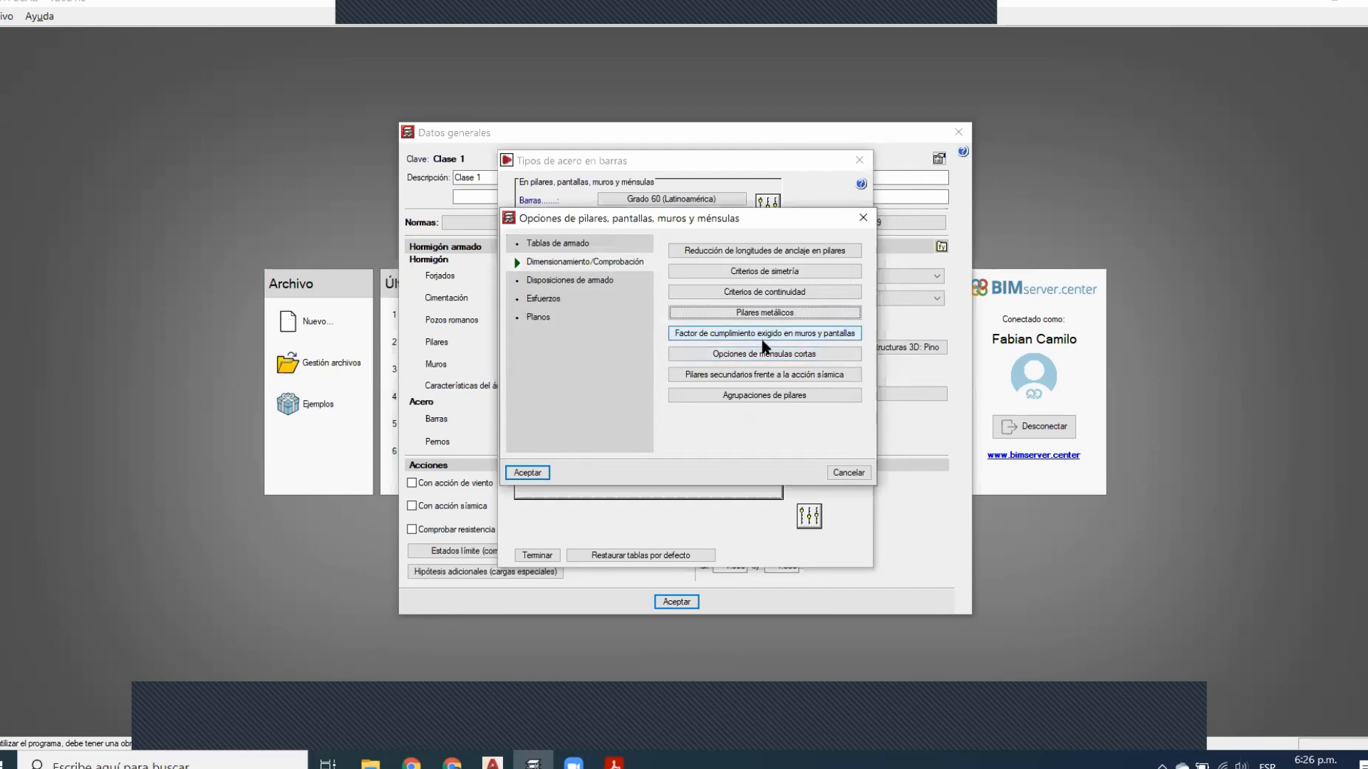
click(760, 334)
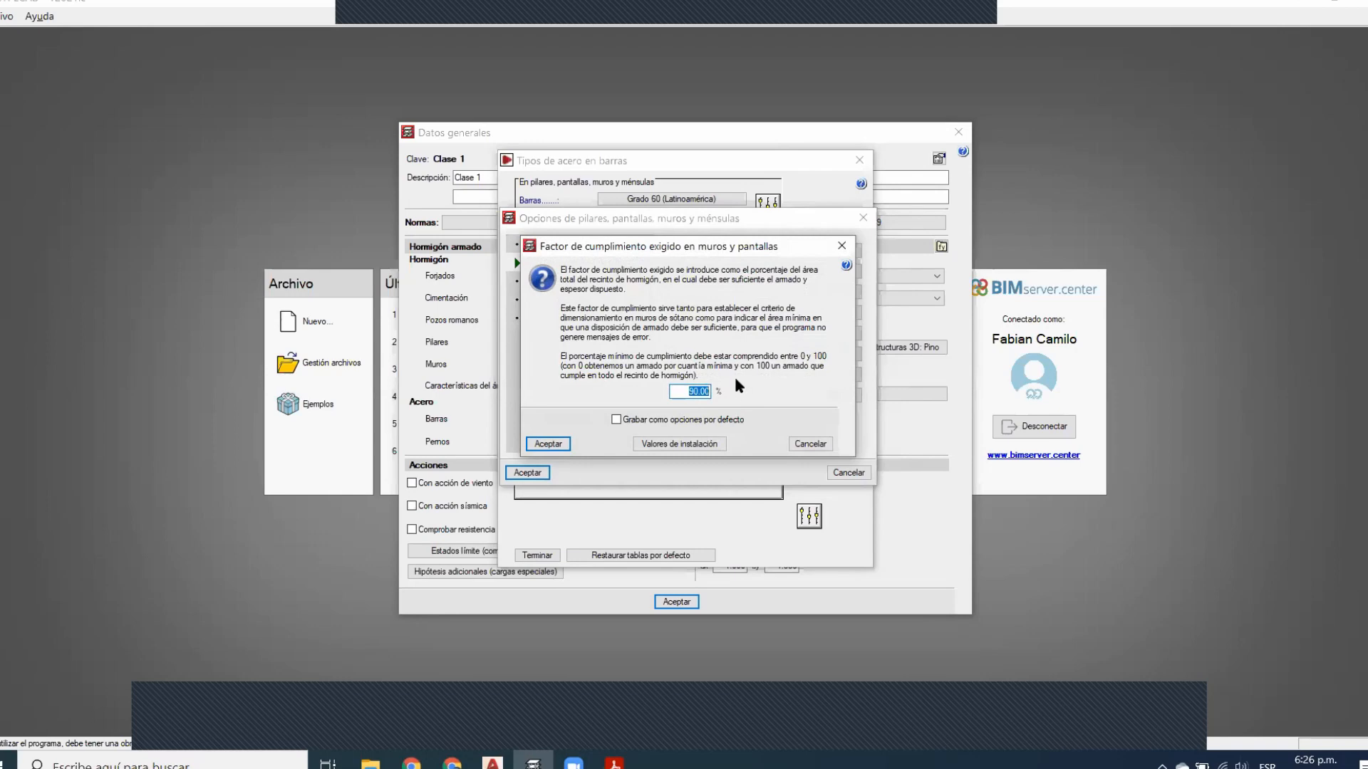
click(840, 247)
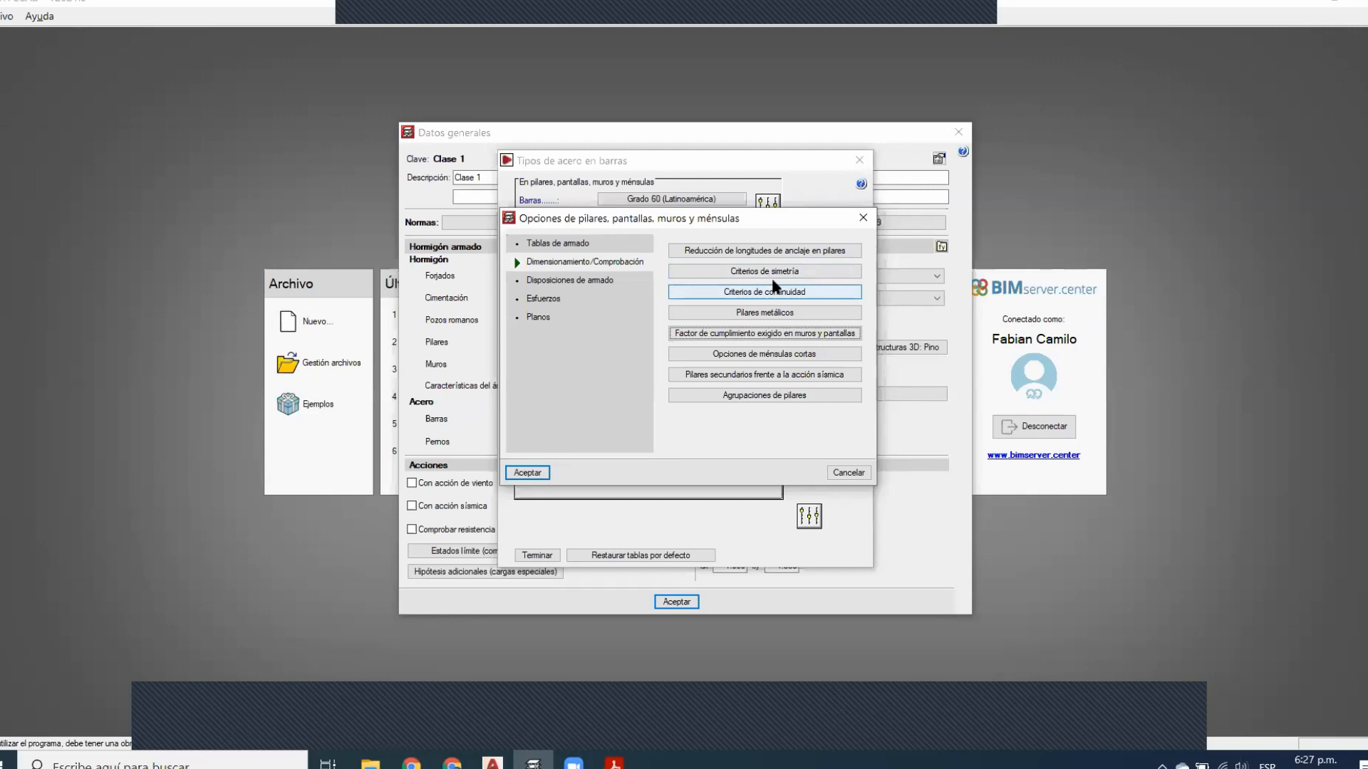
Keep the concreting type for short corbels as "Monolíticamente con el pilar" and accept the corbel options
click(782, 360)
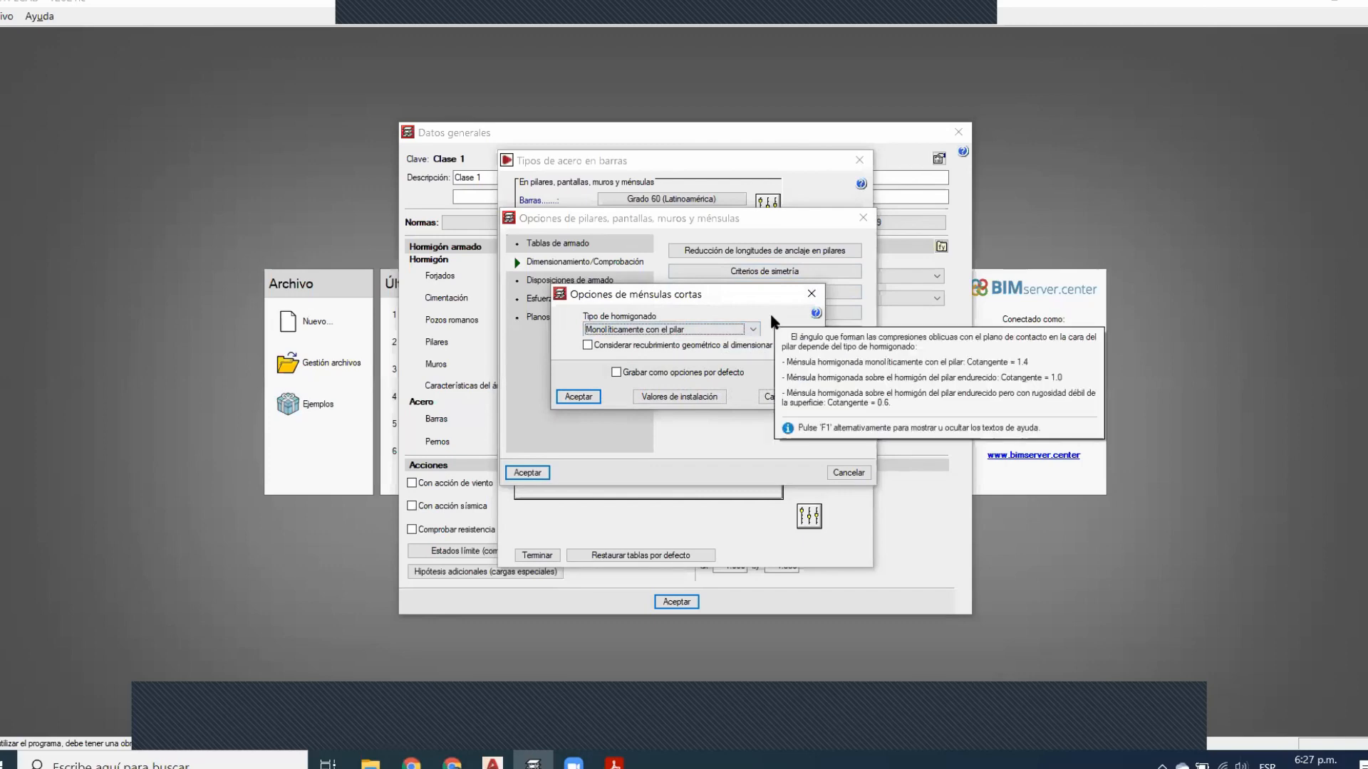
click(752, 329)
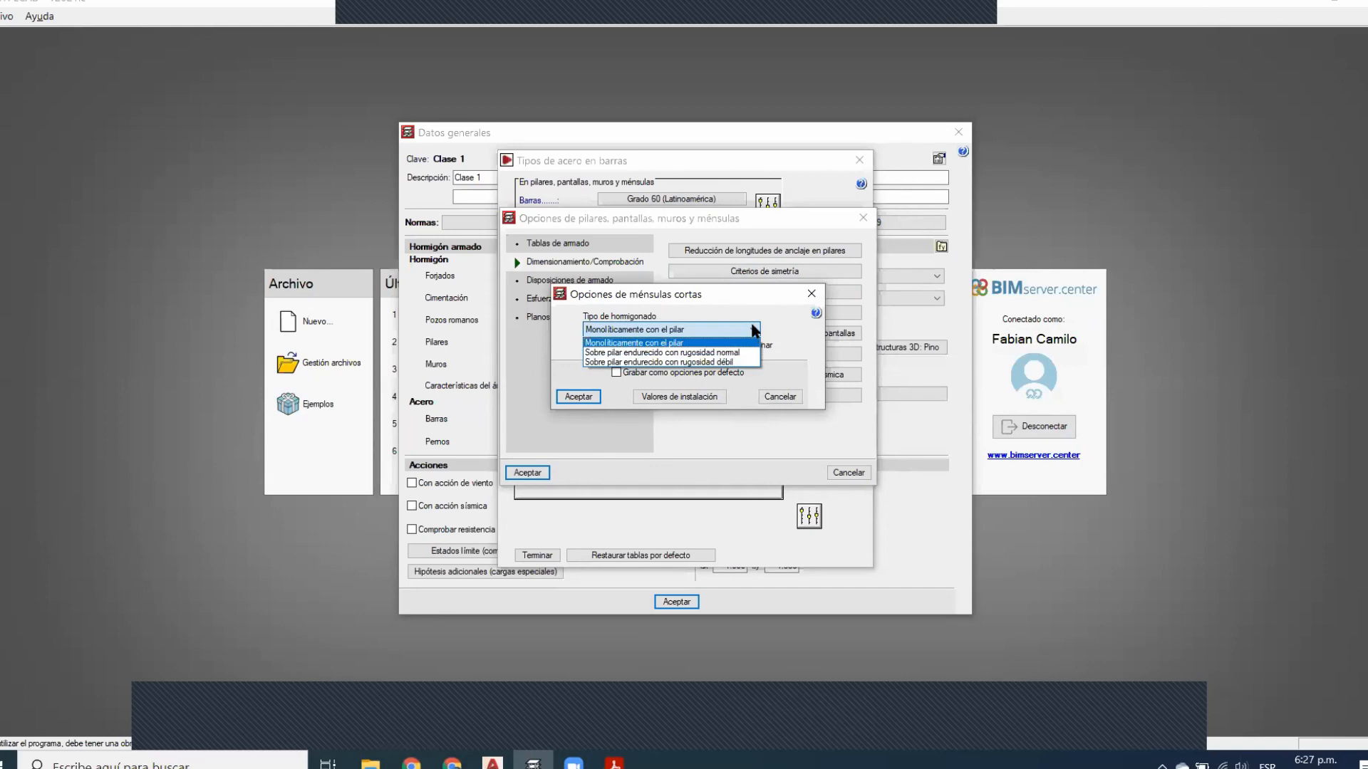
click(669, 343)
click(574, 397)
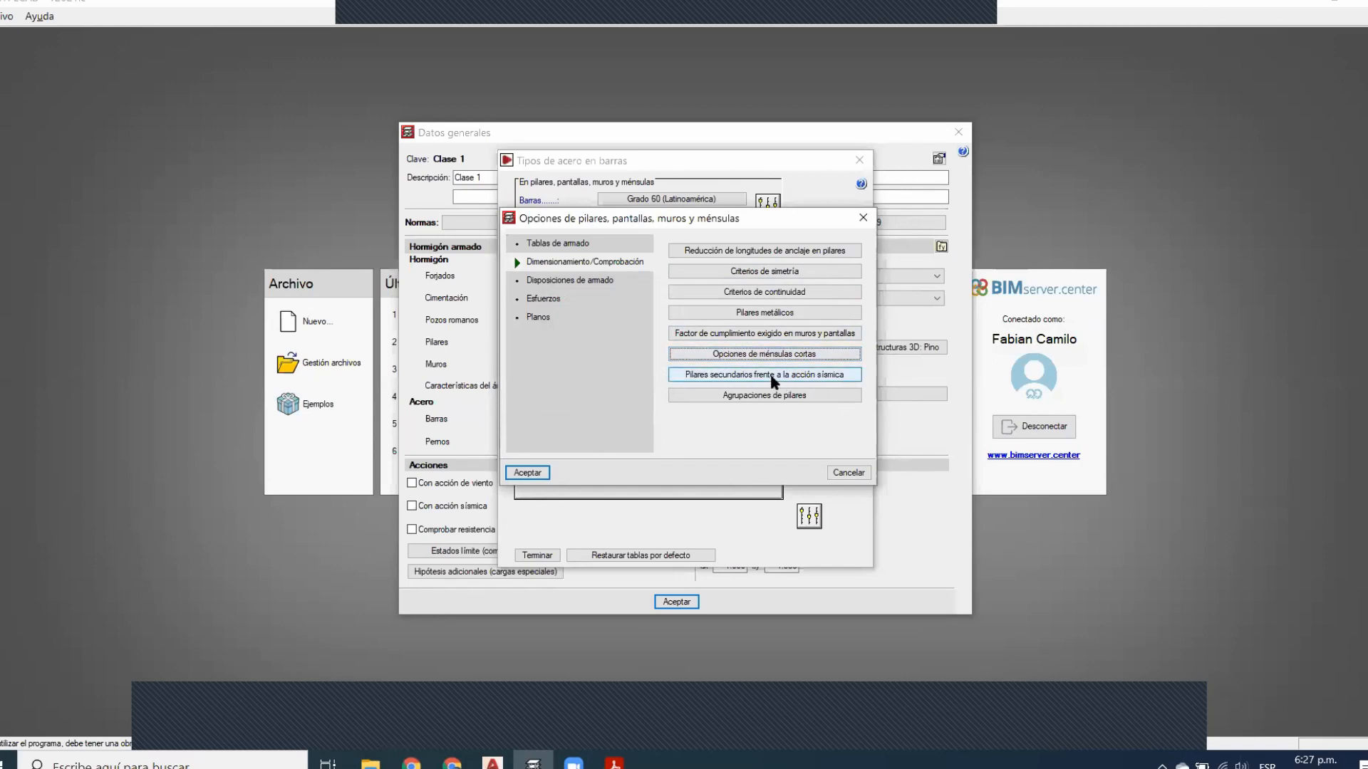
Open the options for secondary columns under seismic action and reposition the dialog for reading
click(773, 375)
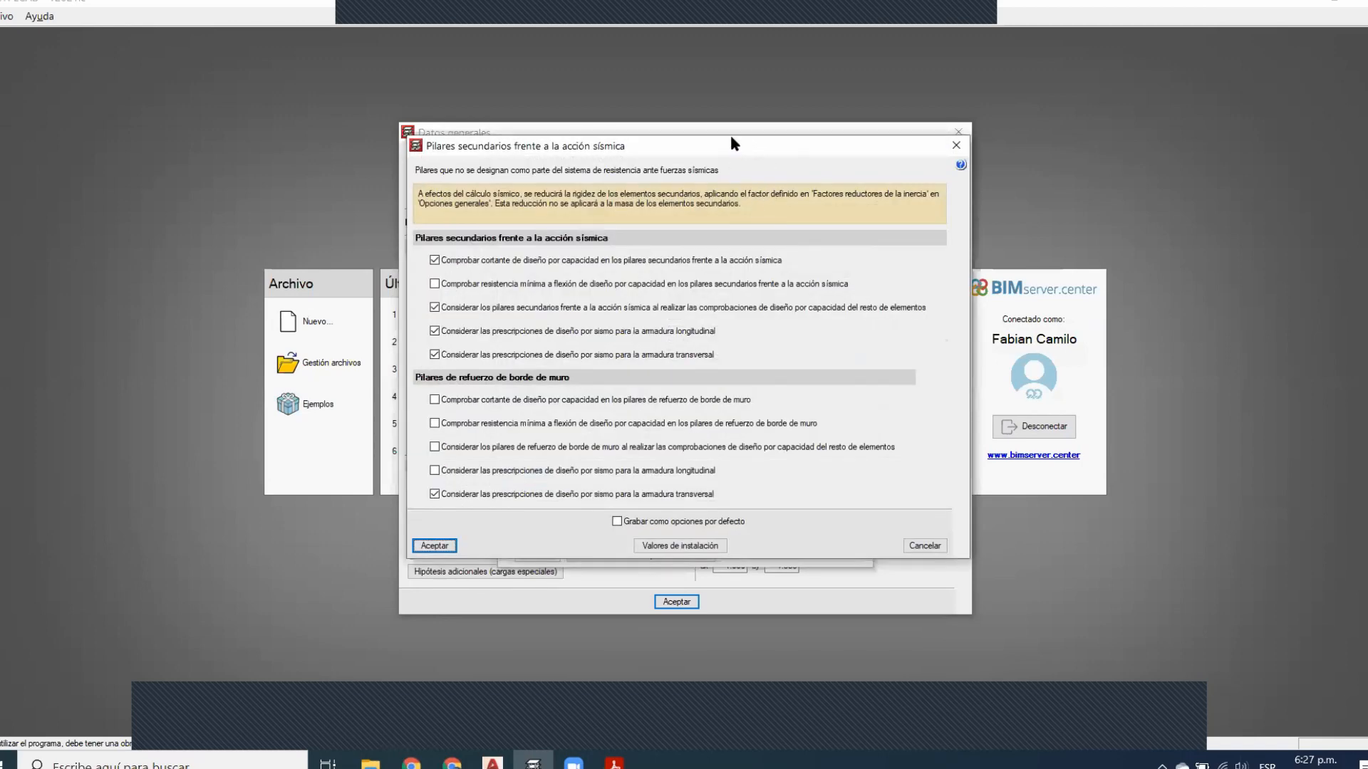
drag(718, 148, 712, 143)
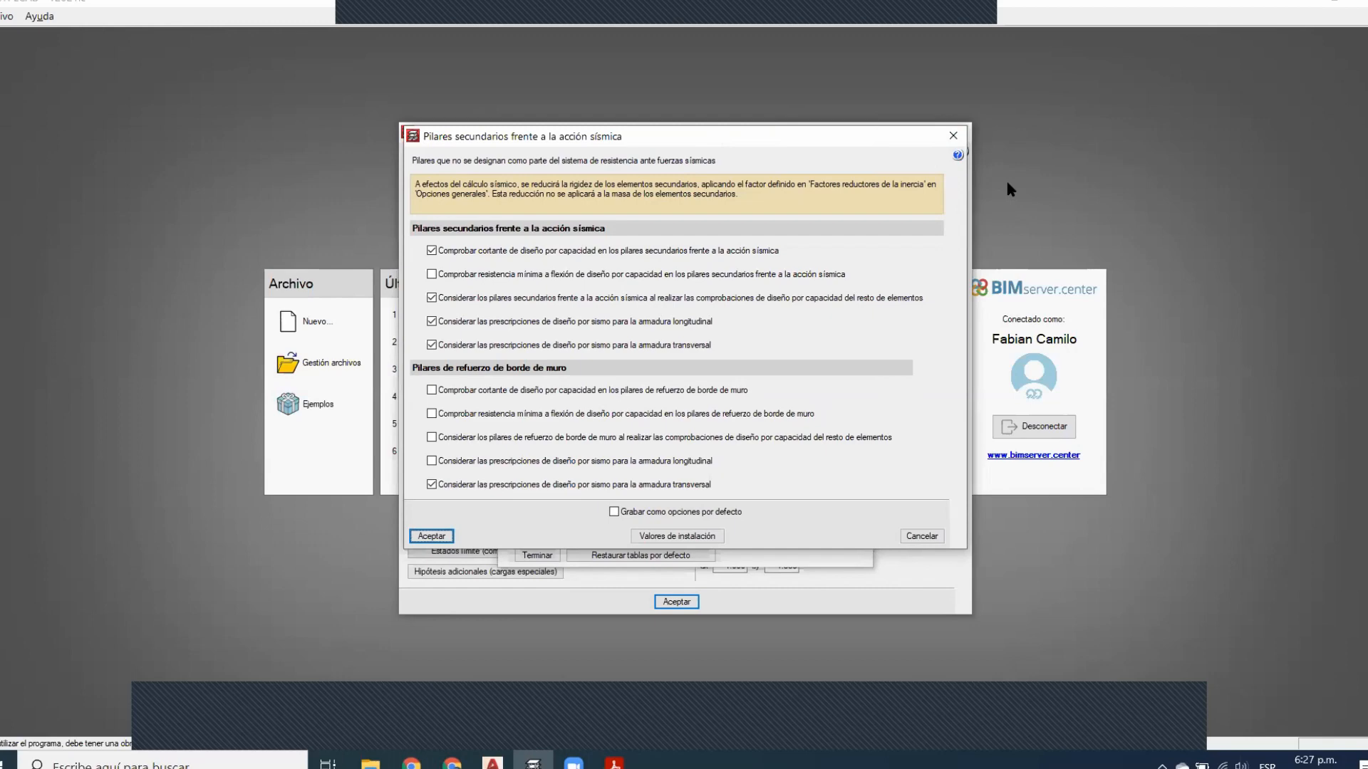
Annotate the shared screen with a column layout of red rectangles: four at the corners and one in the center
click(1032, 716)
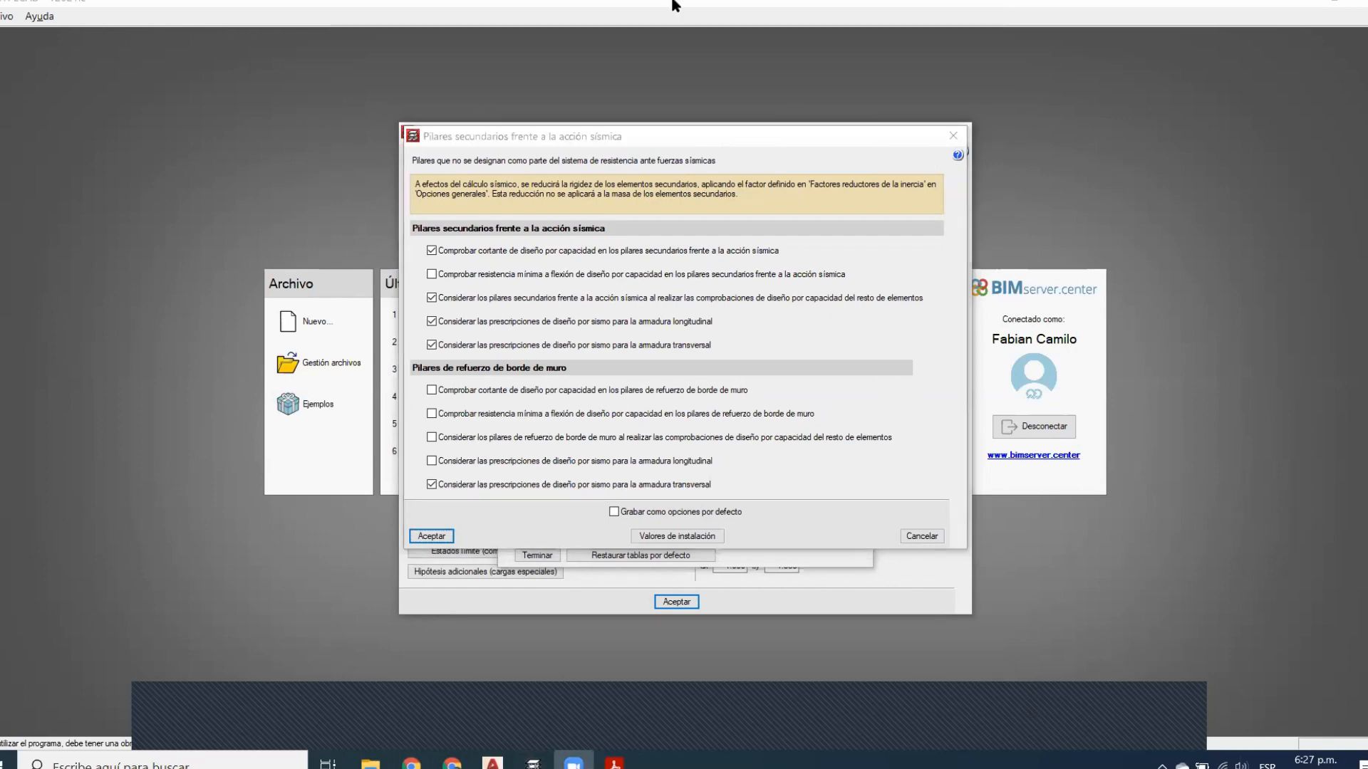
drag(16, 134, 58, 183)
drag(265, 128, 311, 178)
drag(33, 388, 82, 430)
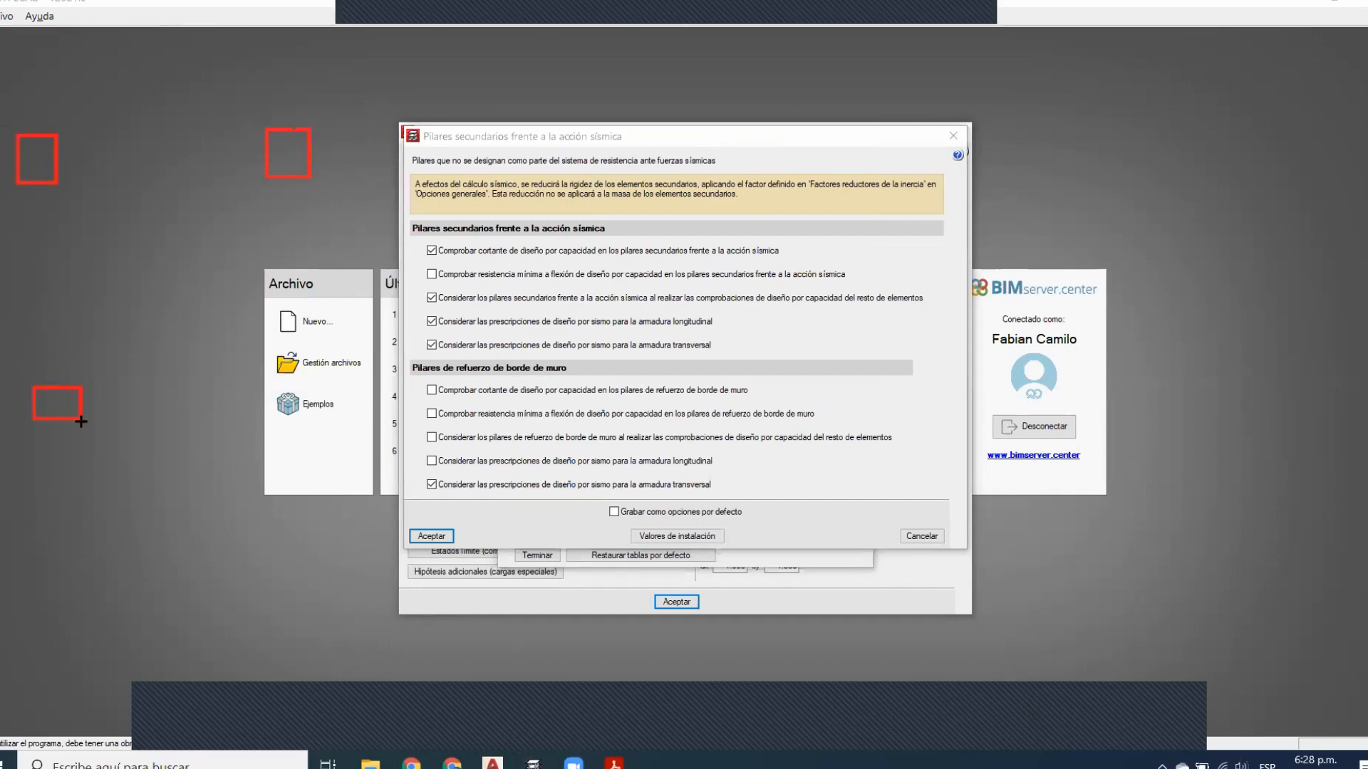
drag(253, 378, 310, 431)
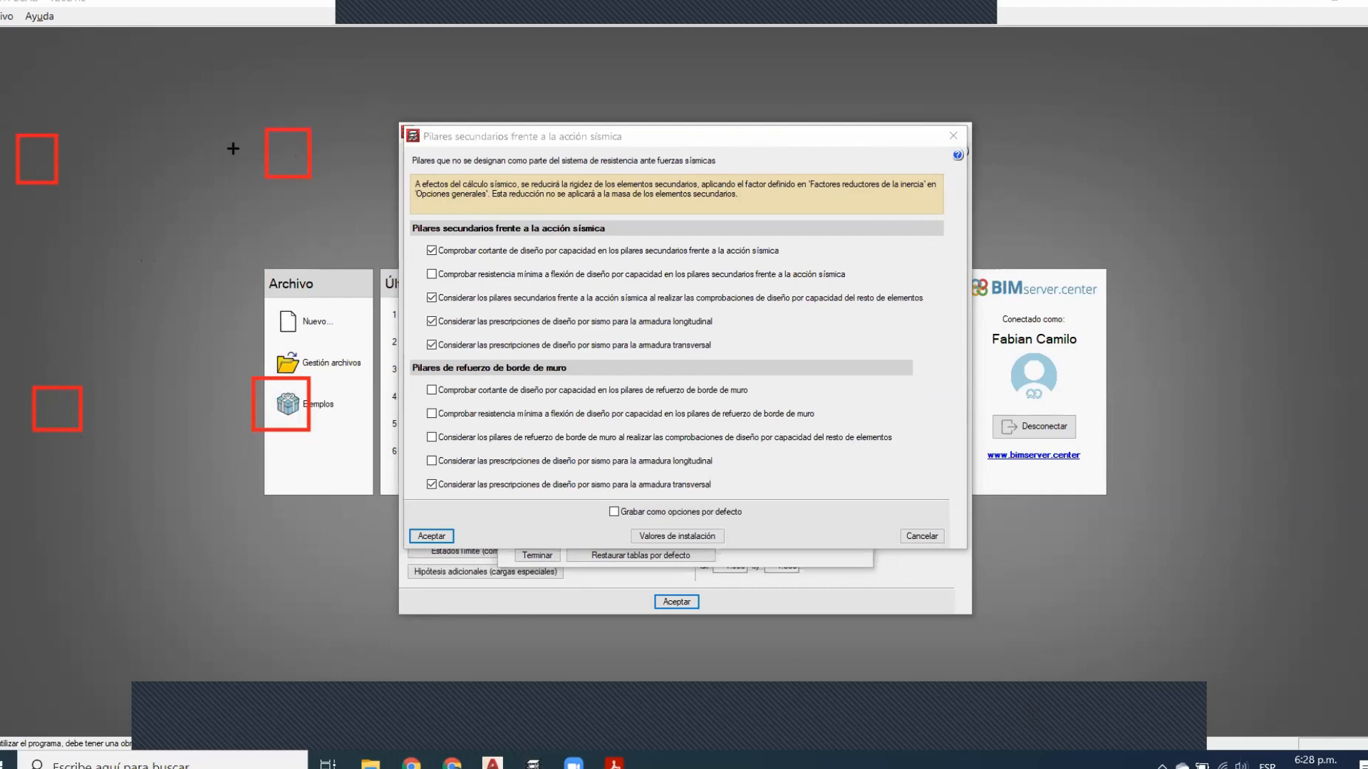
mouse_move(132, 266)
mouse_down()
mouse_move(162, 277)
mouse_move(157, 289)
mouse_up()
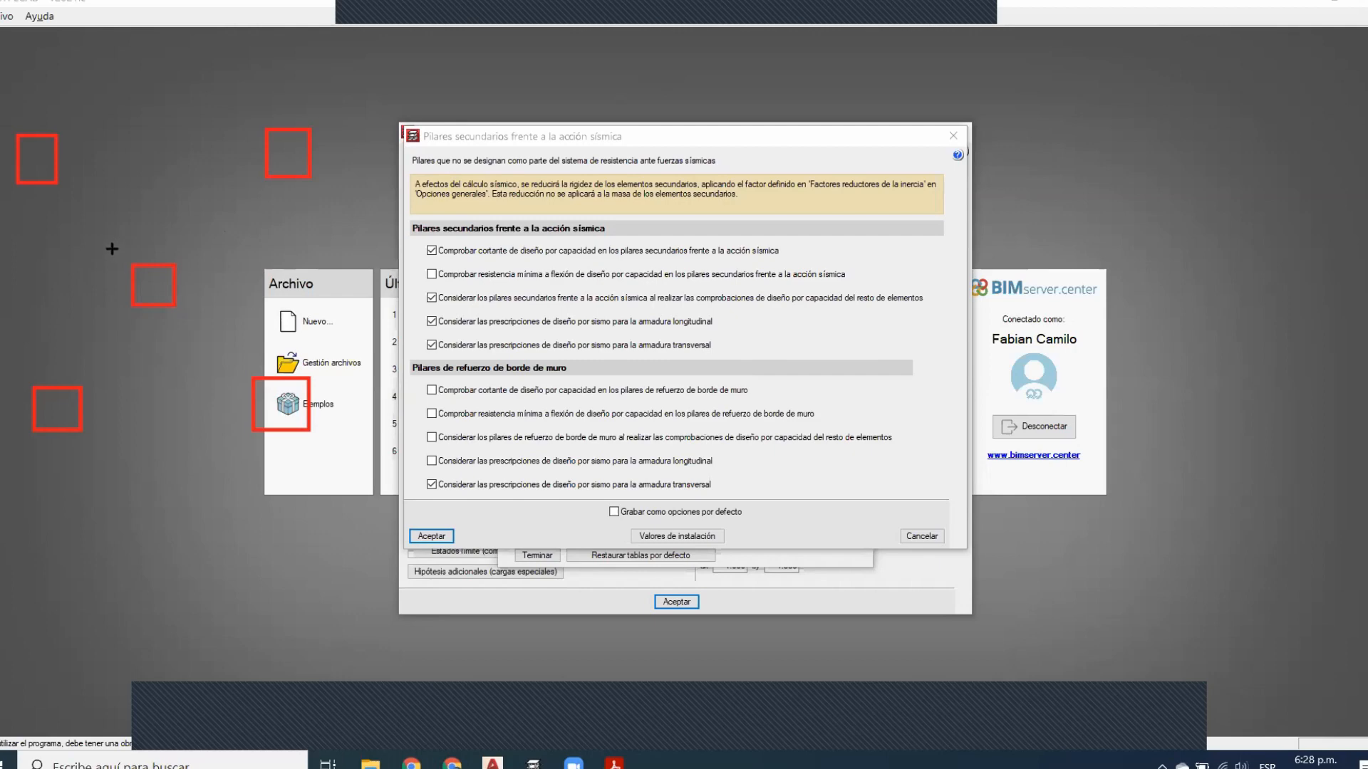
drag(110, 250, 117, 262)
drag(193, 321, 194, 321)
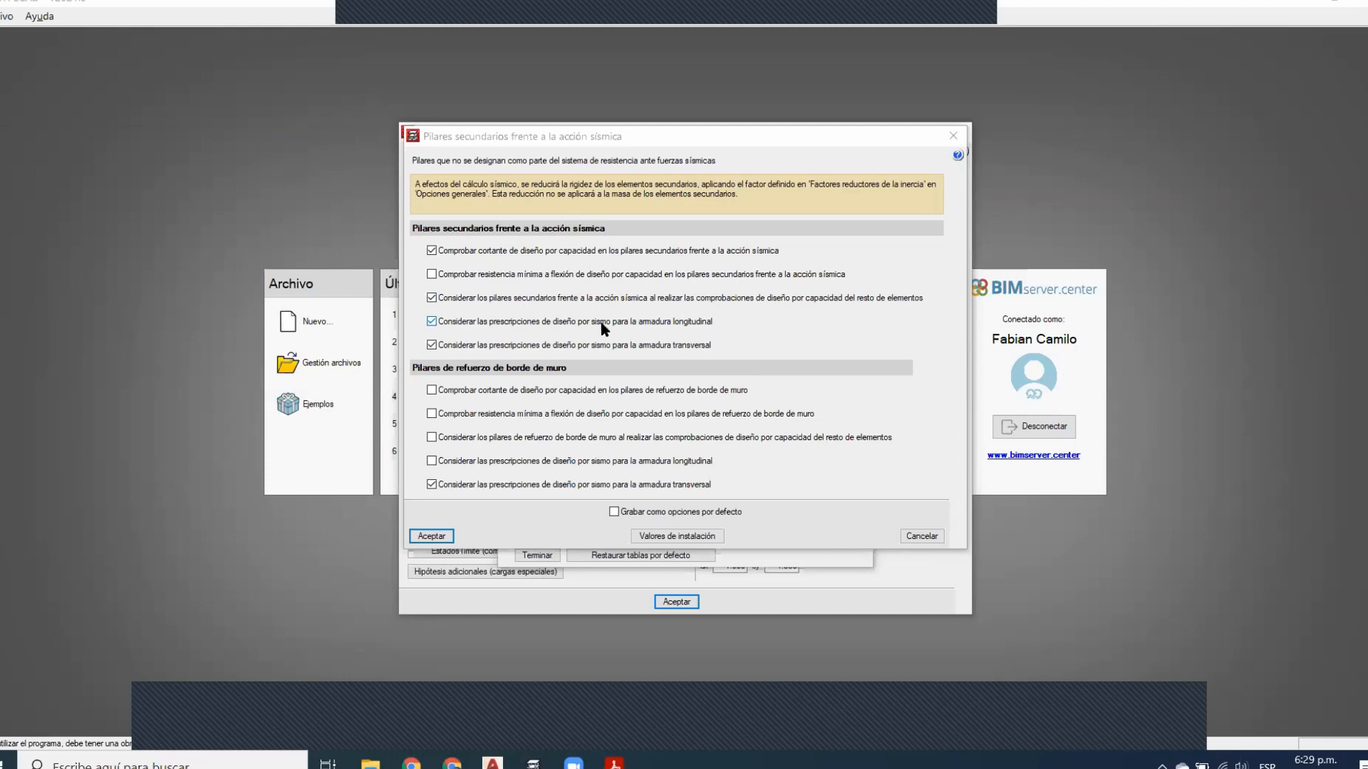
Disable the seismic design requirements for longitudinal and transverse reinforcement in the secondary columns and accept the options
click(705, 322)
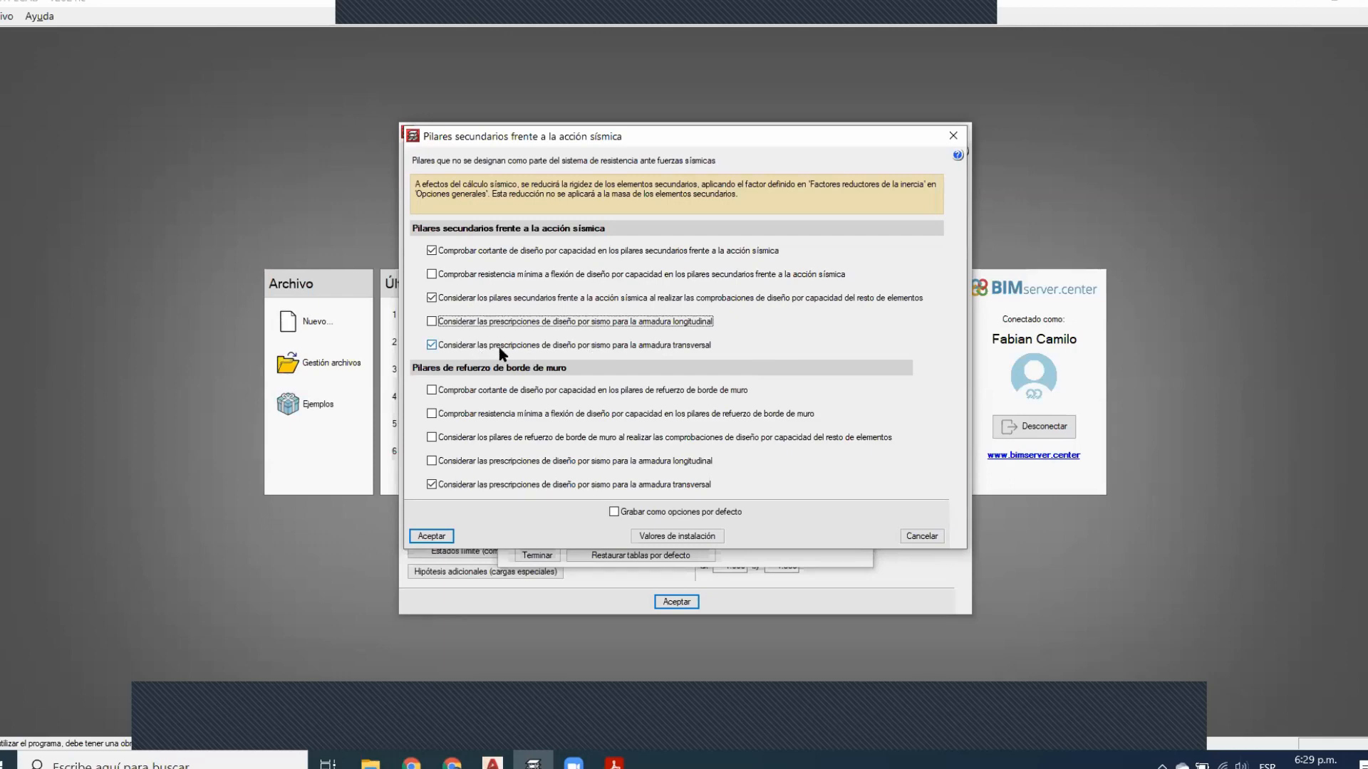
click(601, 348)
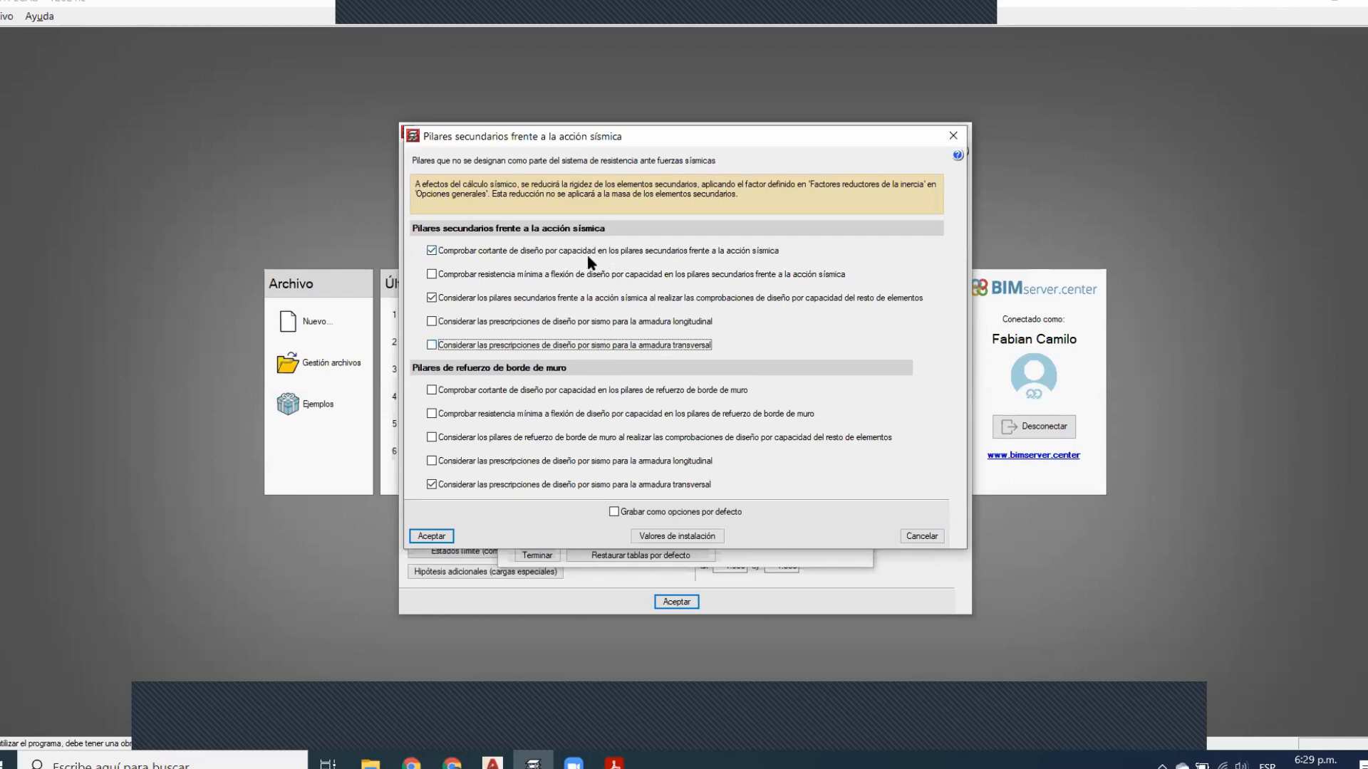
click(470, 324)
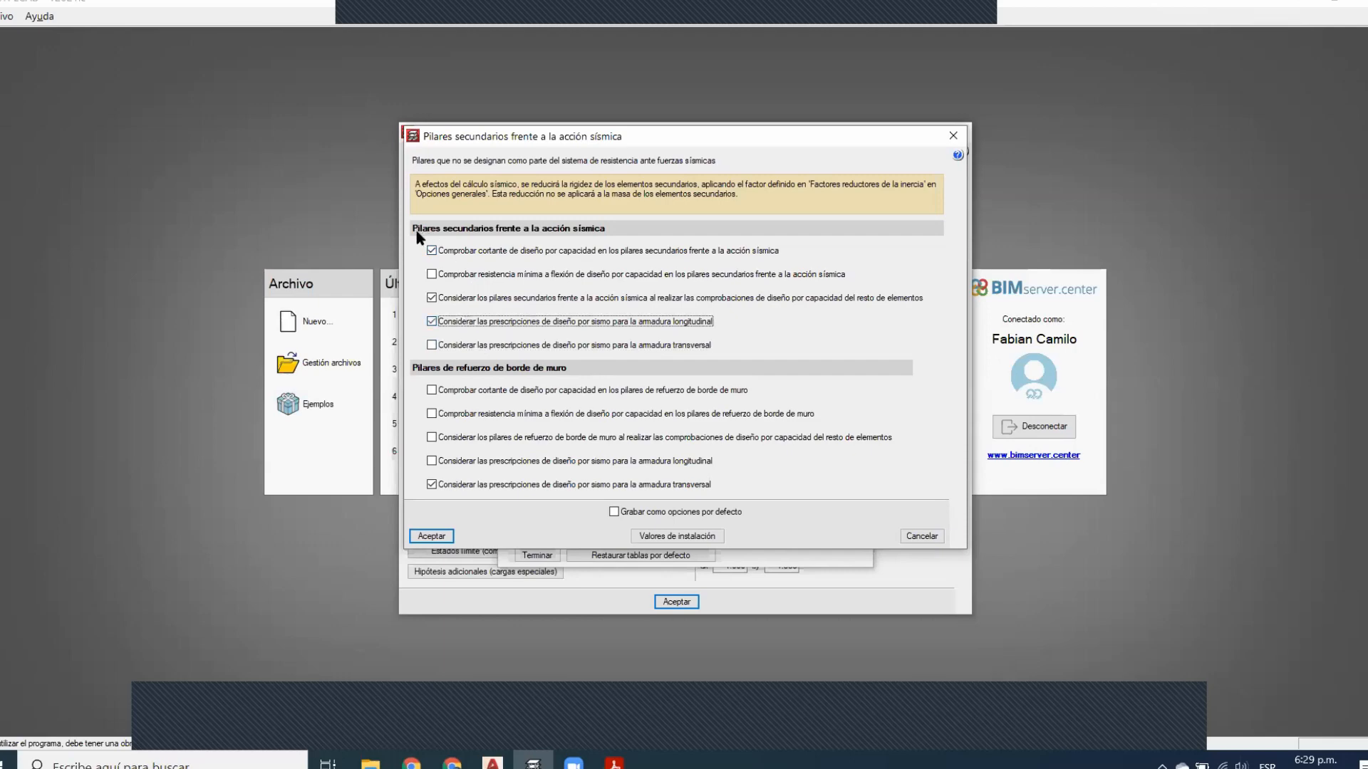
click(459, 324)
click(447, 536)
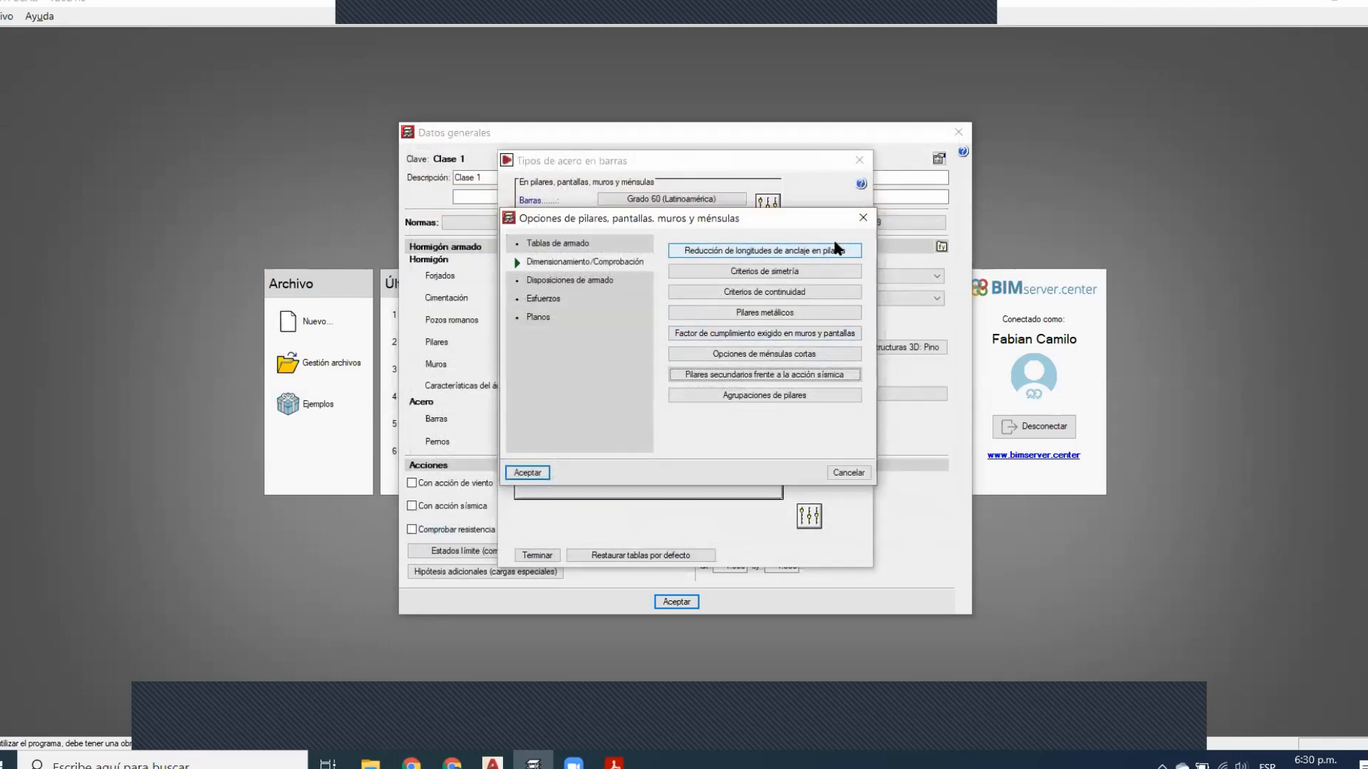
Review the automatic column grouping option and the bar arrangement lengths among the reinforcement layout settings without changing them
click(758, 395)
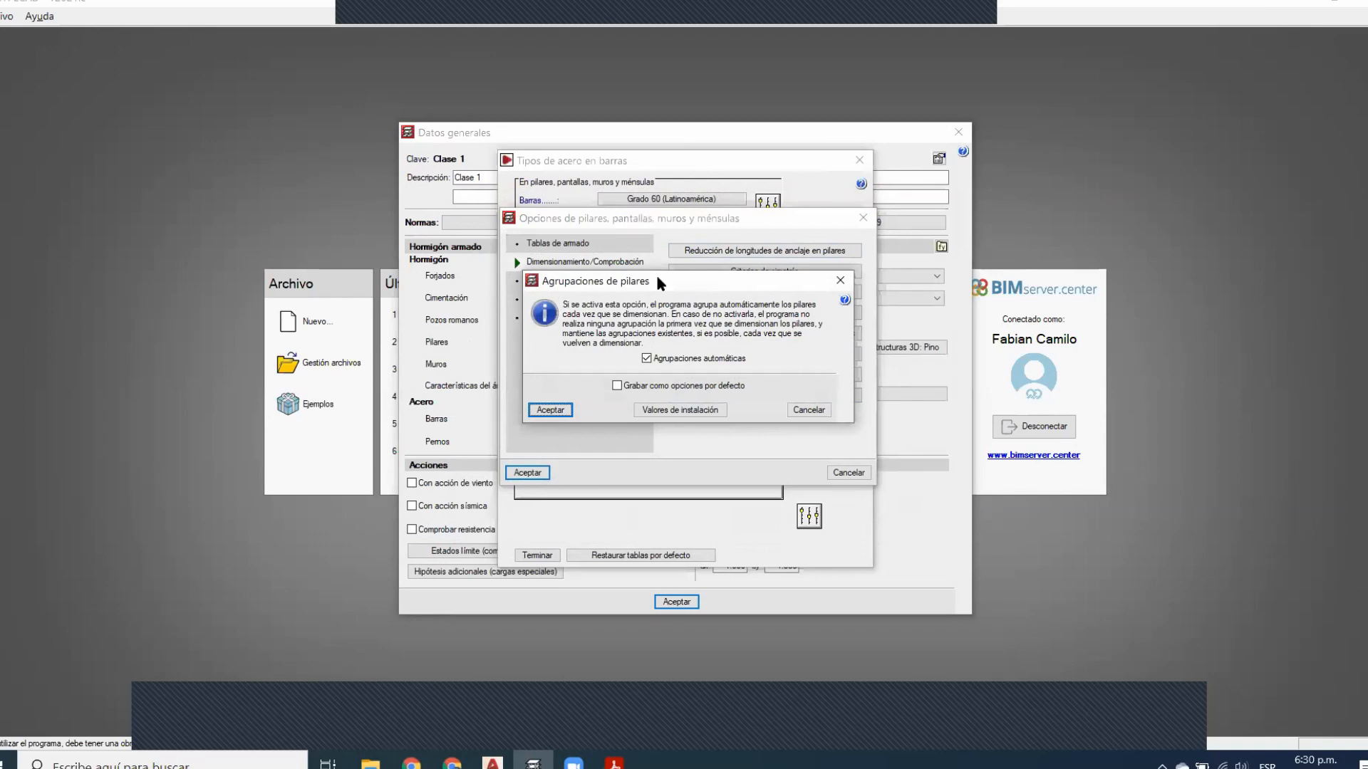
click(550, 409)
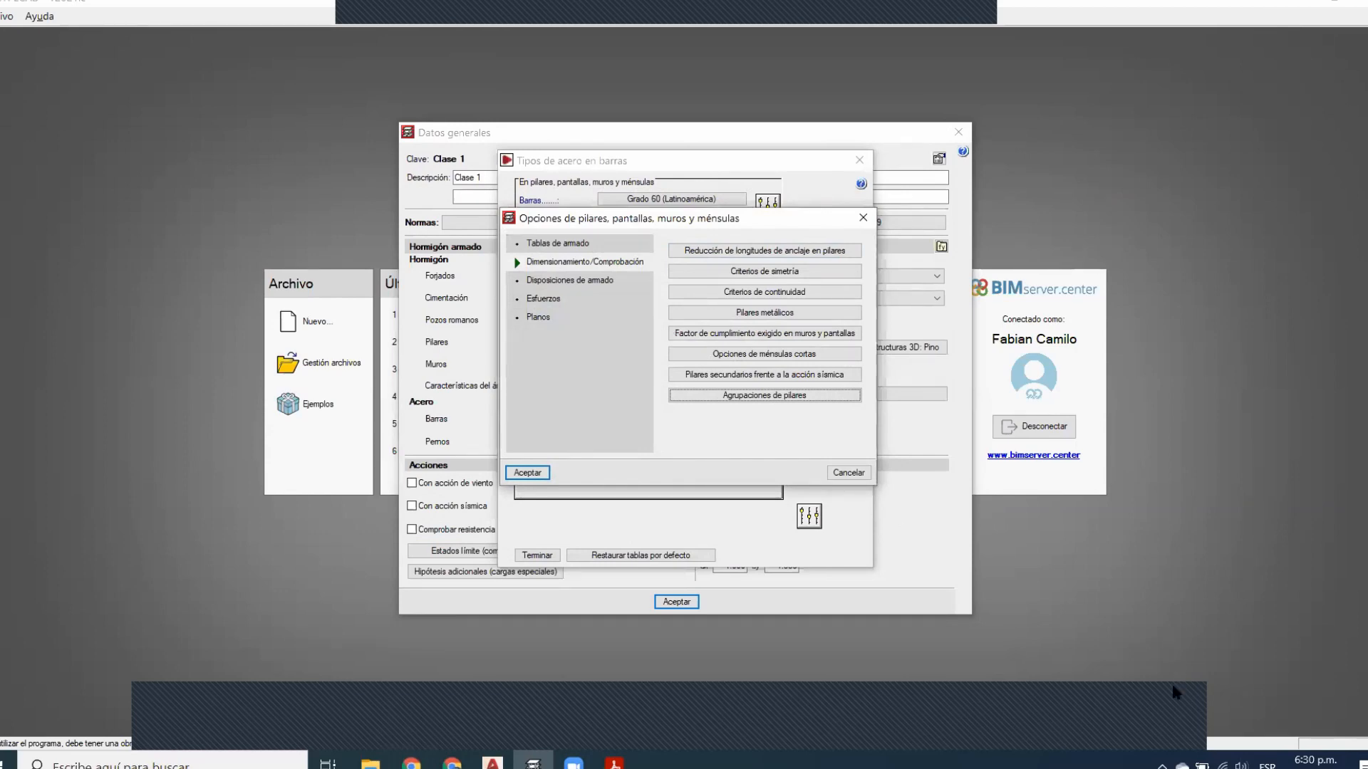
click(552, 285)
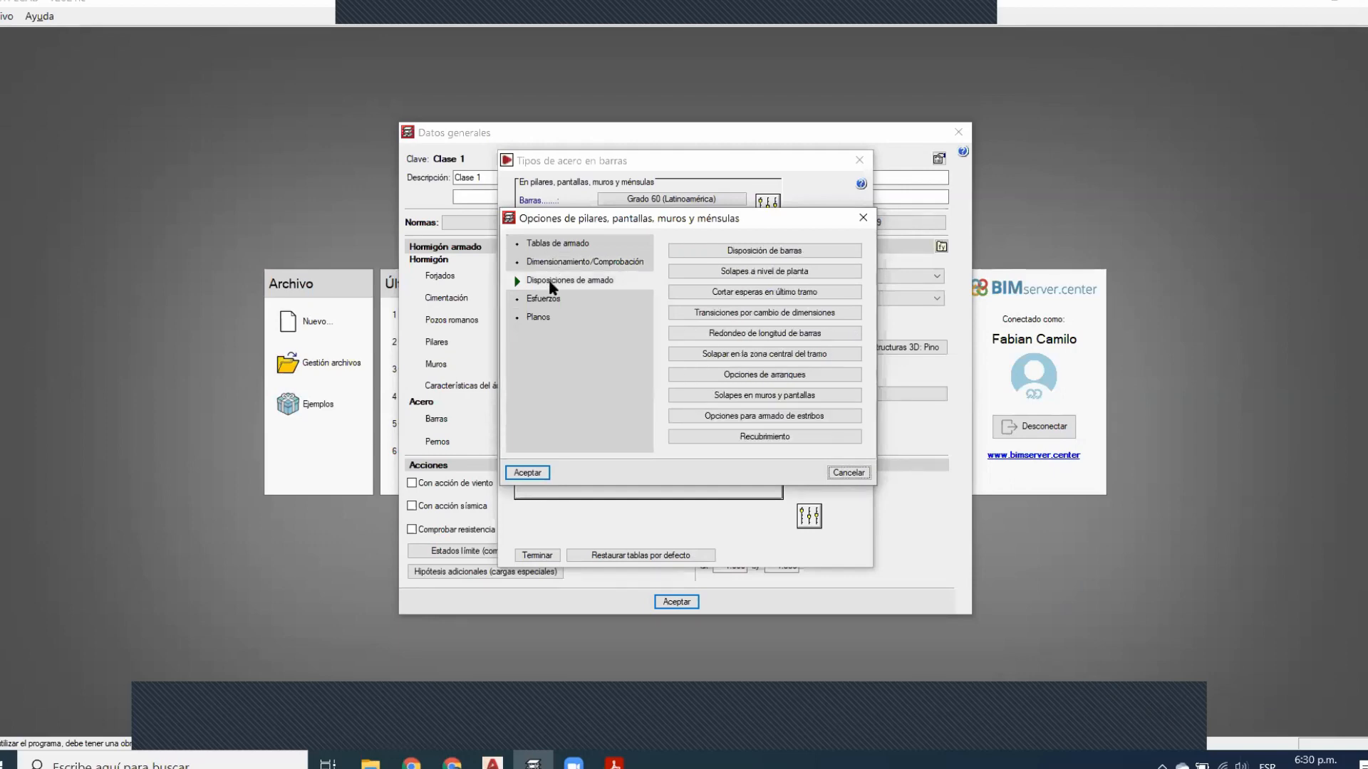
click(782, 254)
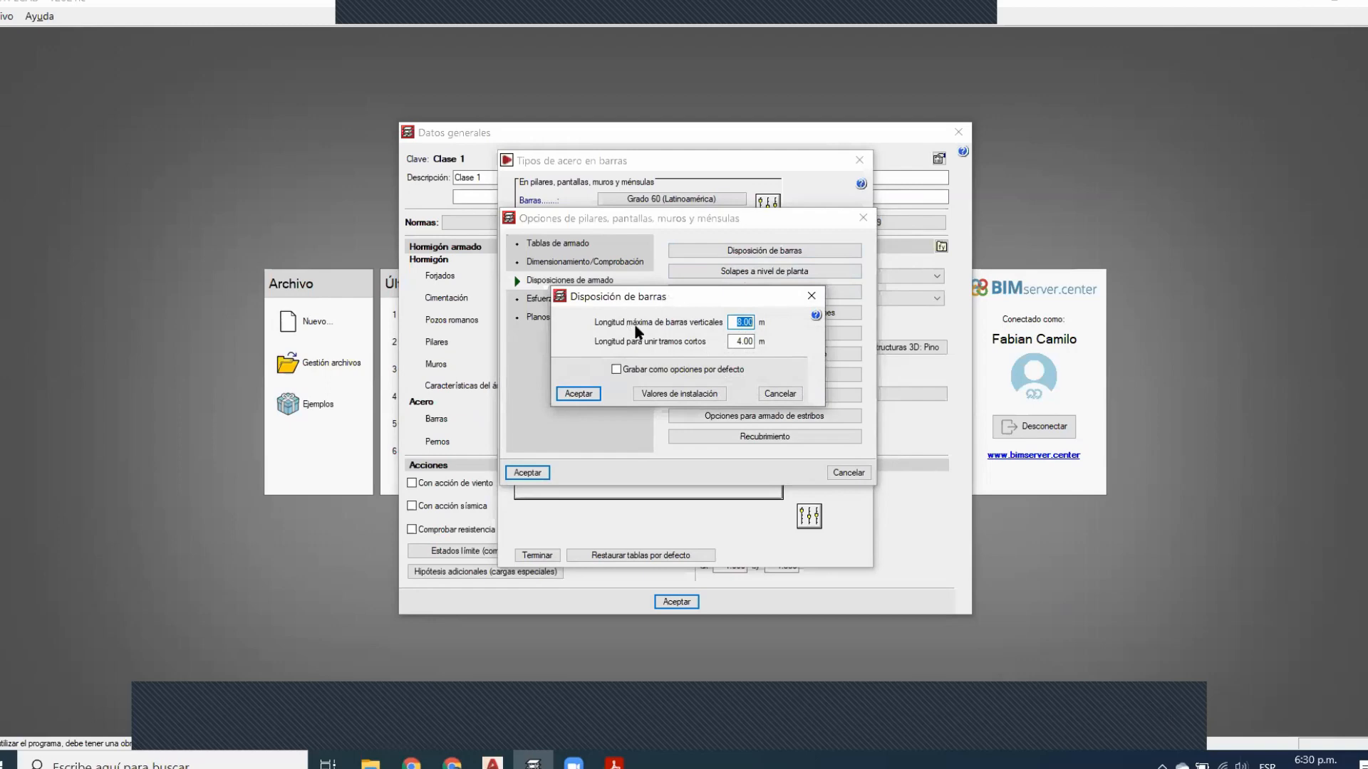
click(741, 341)
click(811, 295)
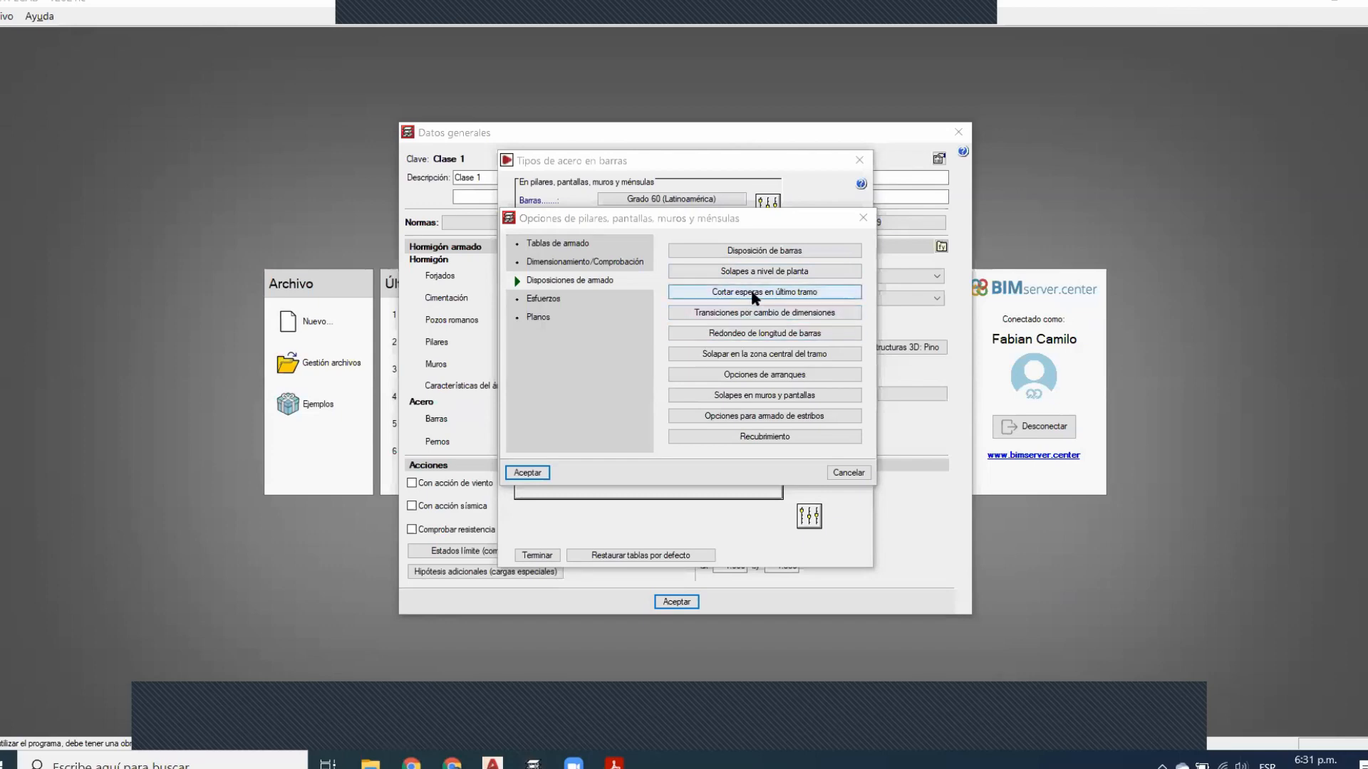
Accept floor-level laps as "Sin solapes intermedios", and enable cutting starter bars in the last span, saved as a default option
click(768, 272)
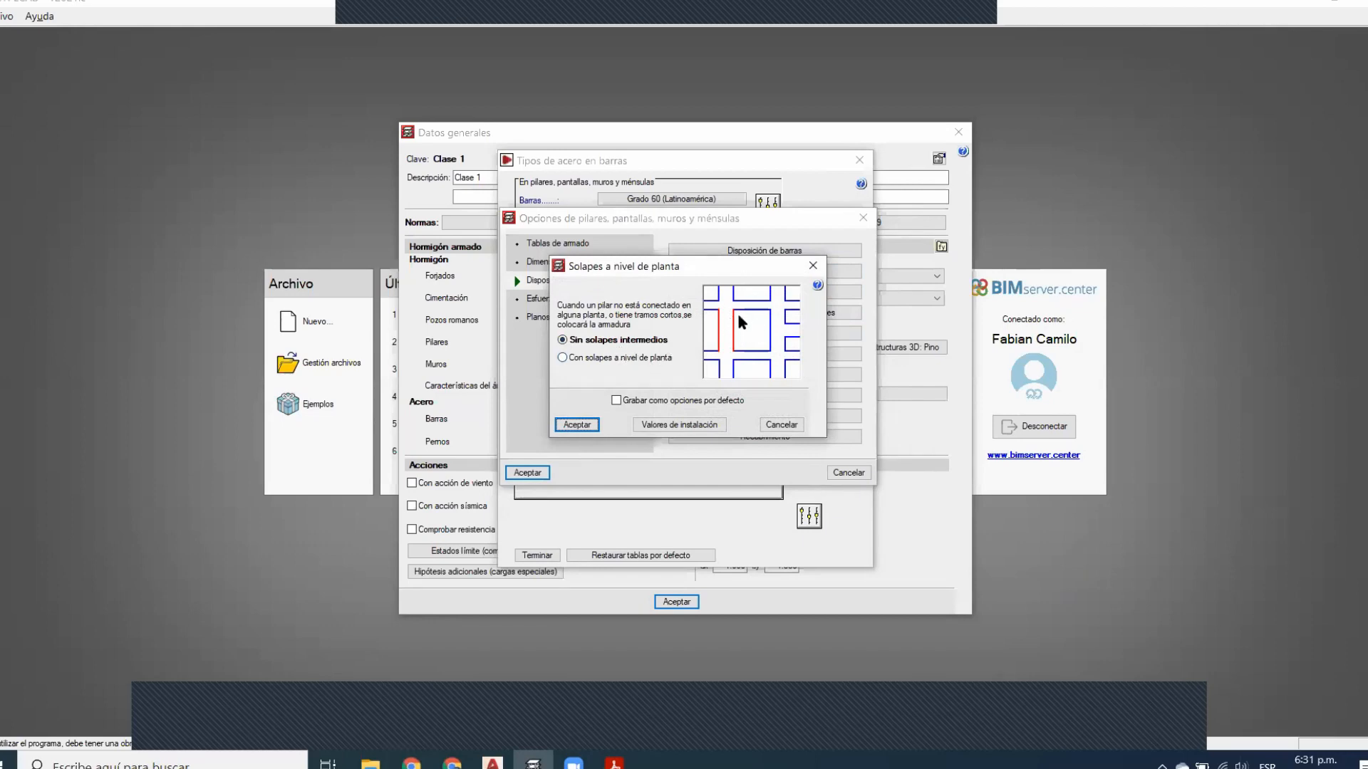
click(595, 423)
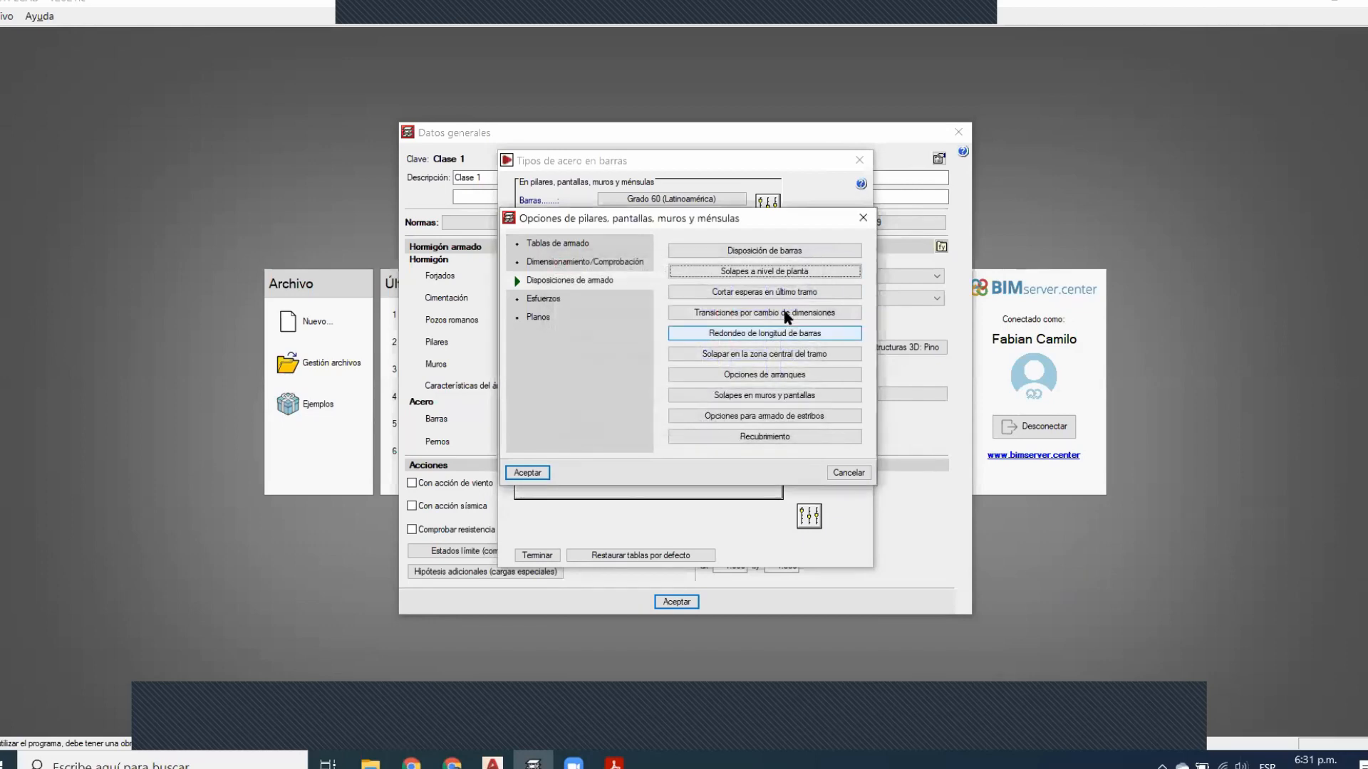
click(778, 294)
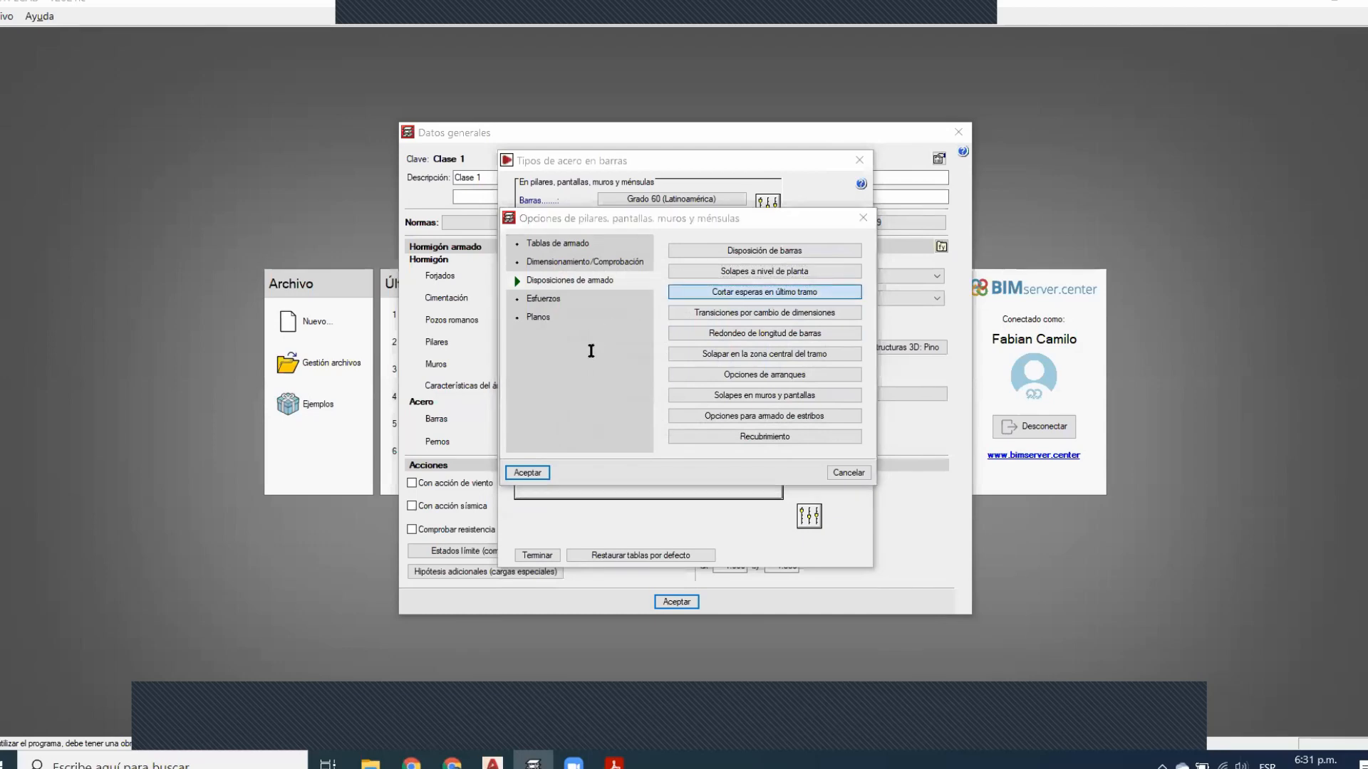
click(650, 389)
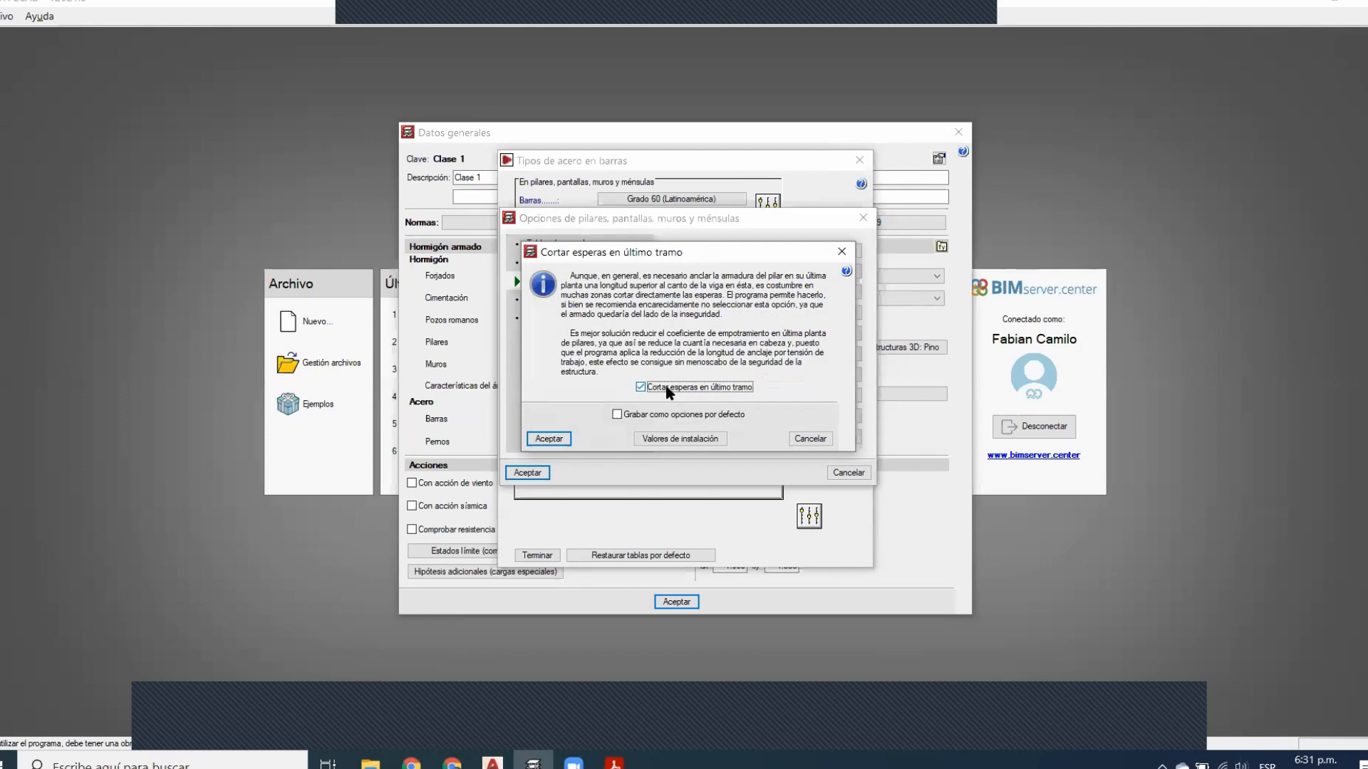
click(617, 414)
click(552, 438)
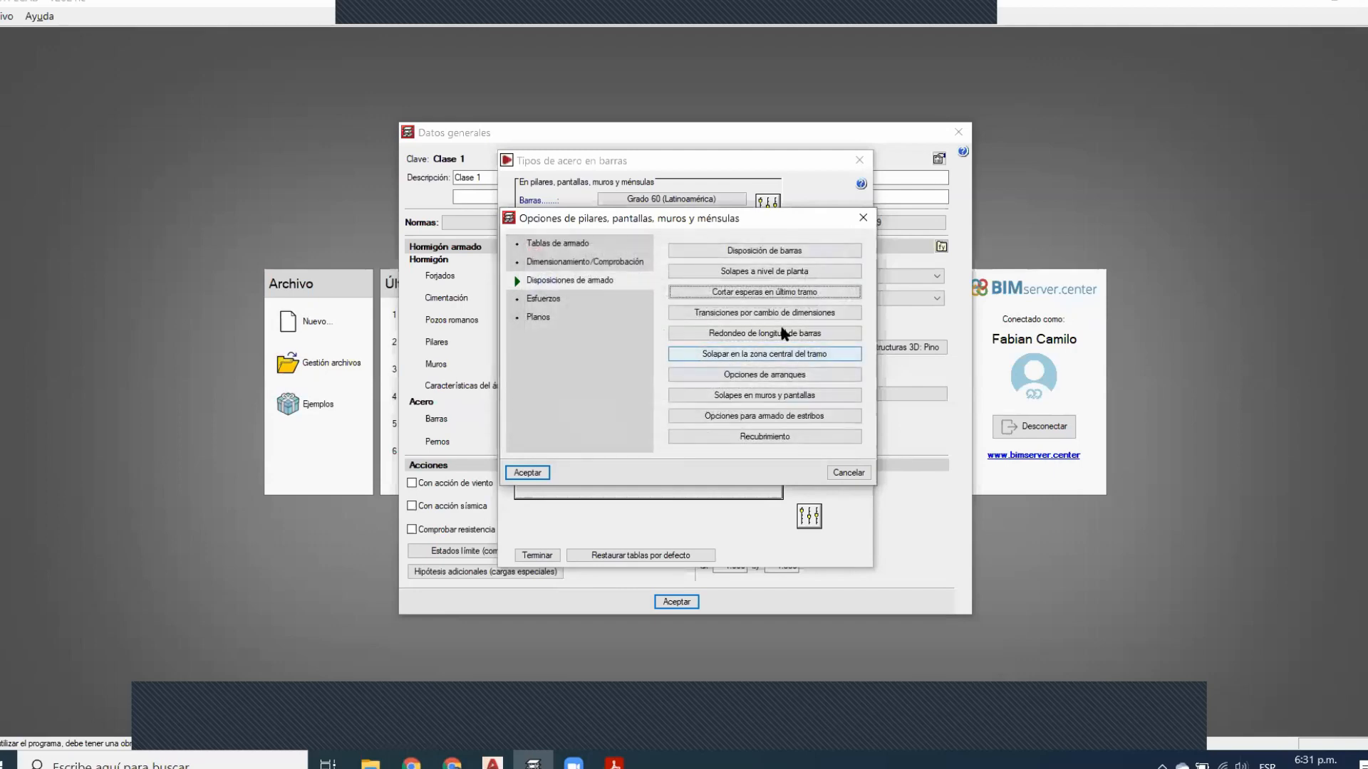
Review the transition settings for dimension changes and the bar length rounding, accepting both with their existing values
click(785, 319)
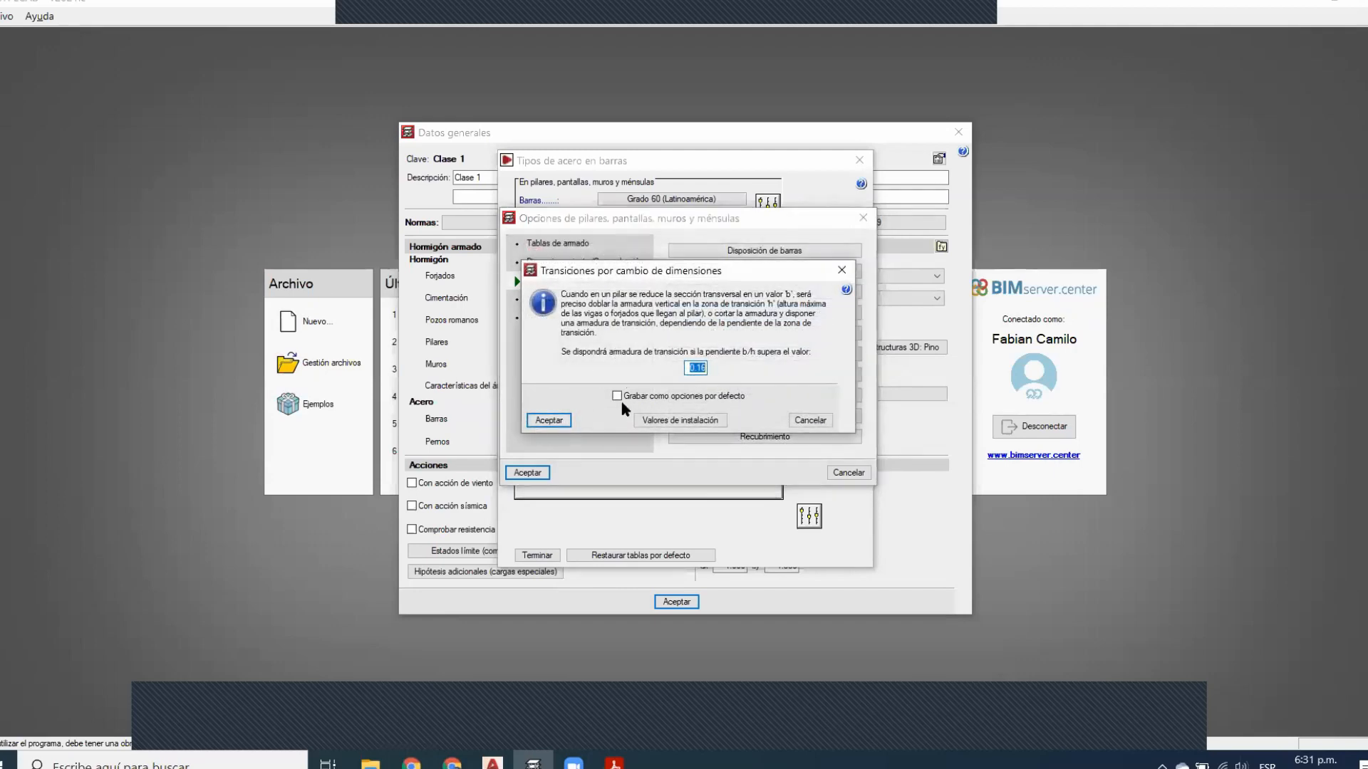
click(559, 424)
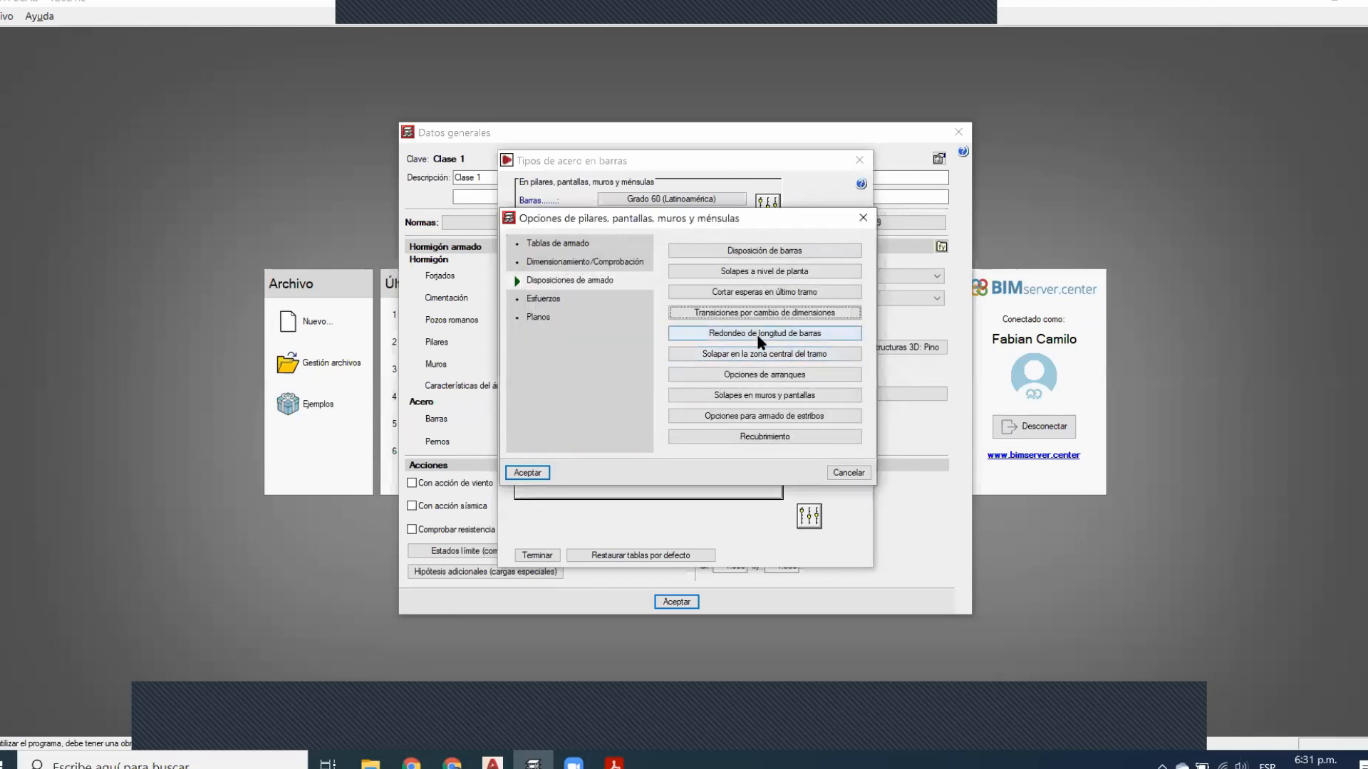
click(757, 332)
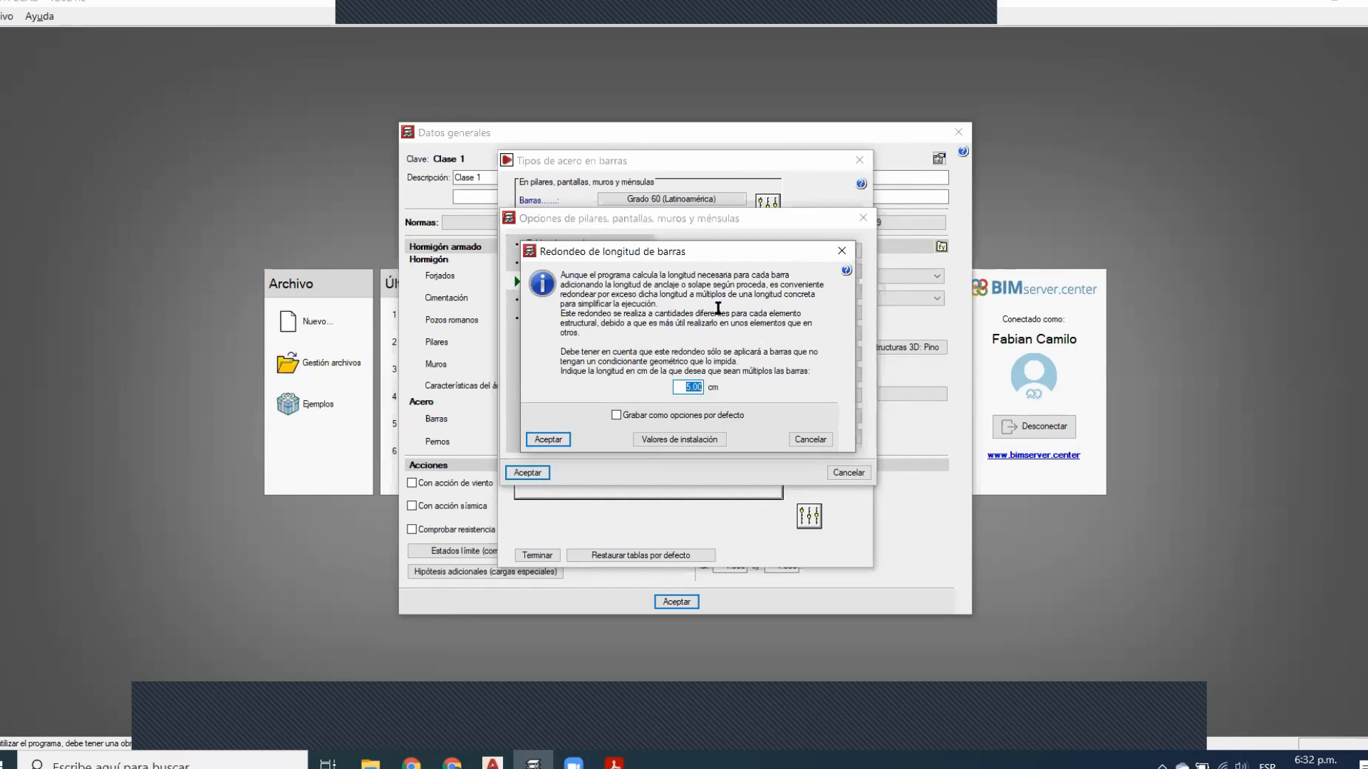
click(548, 439)
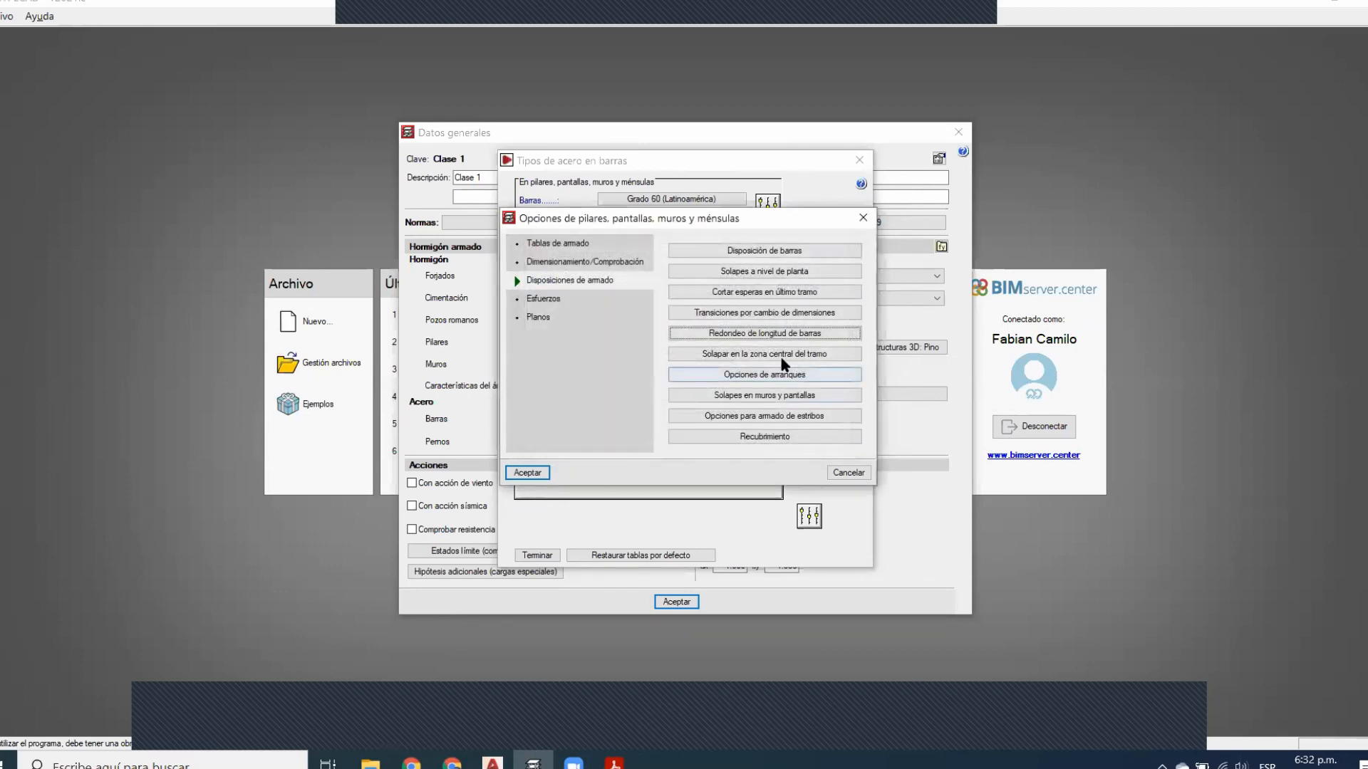
click(764, 332)
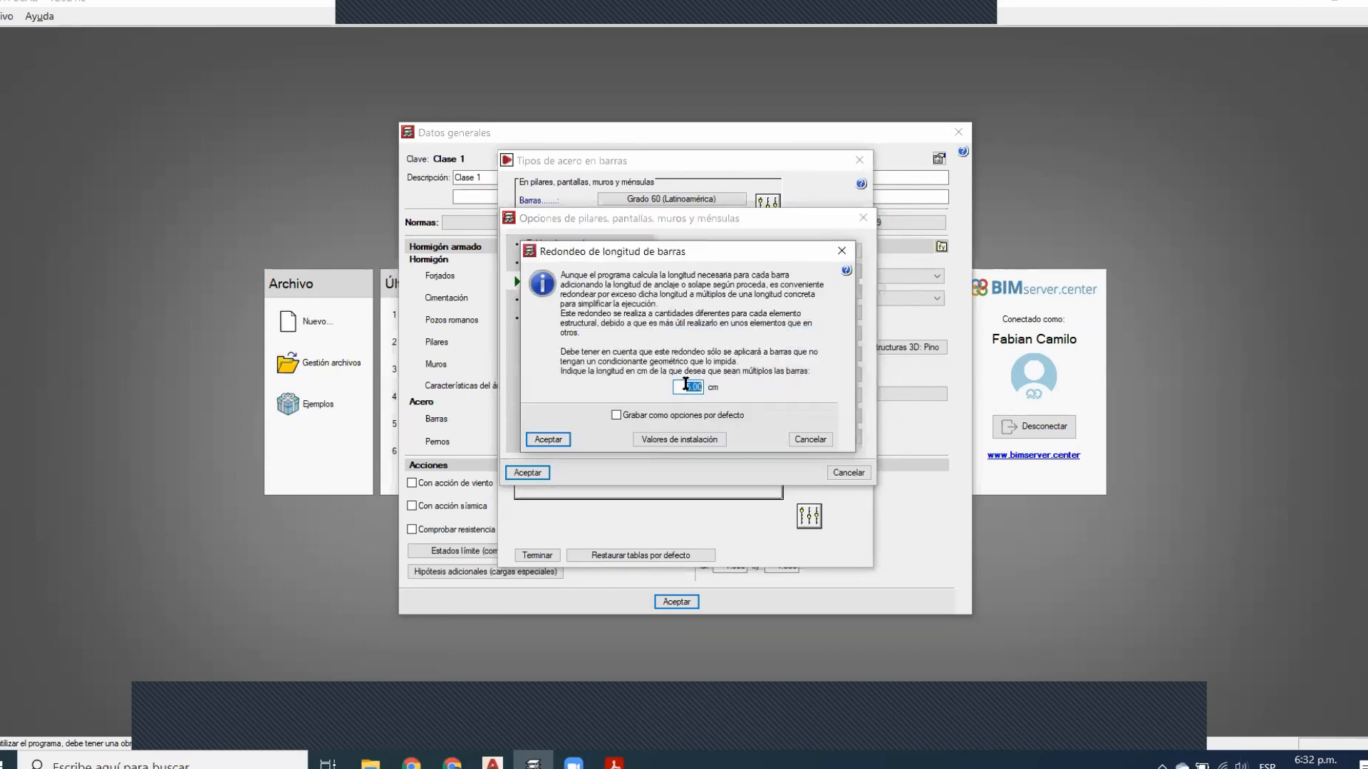
click(548, 439)
Review the option for lapping in the span's central zone, illustrate it with a column sketch over the screen, and accept it enabled
click(739, 356)
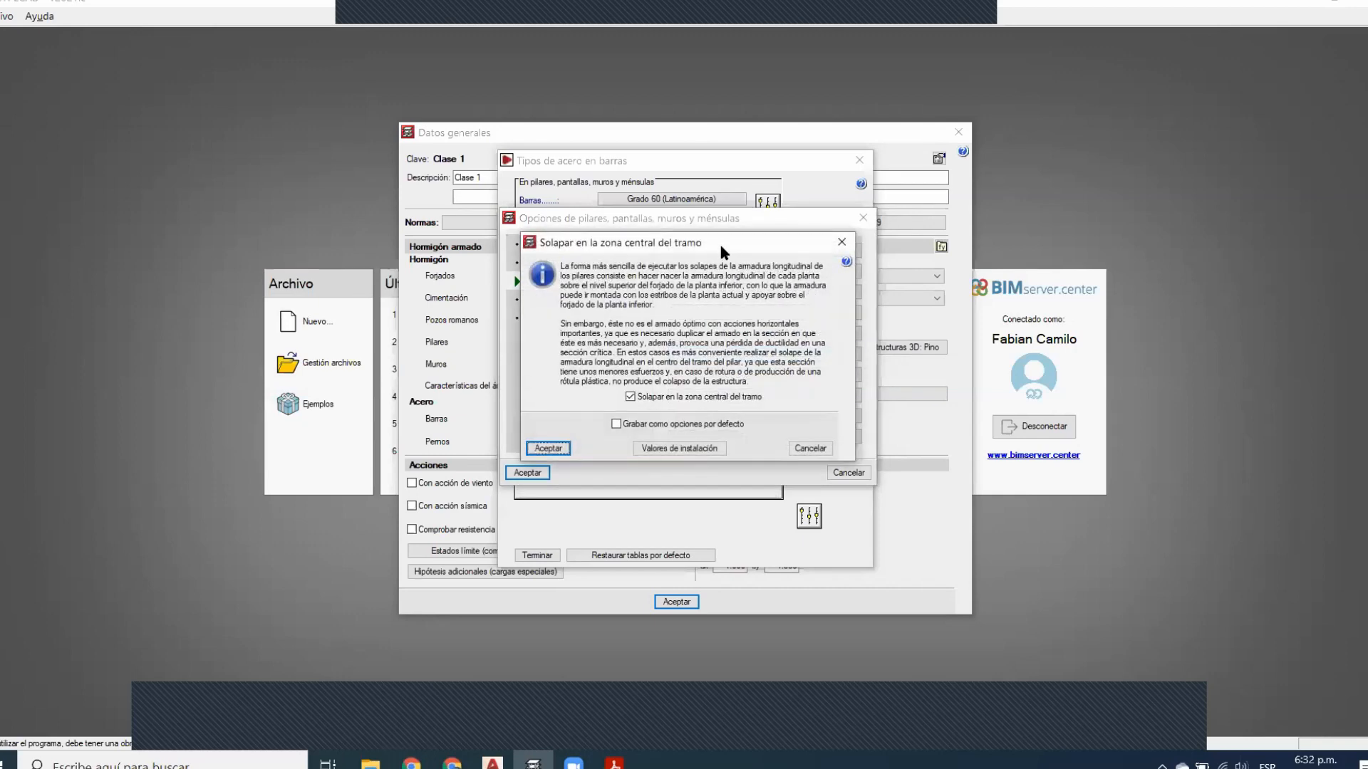
click(983, 694)
click(1025, 718)
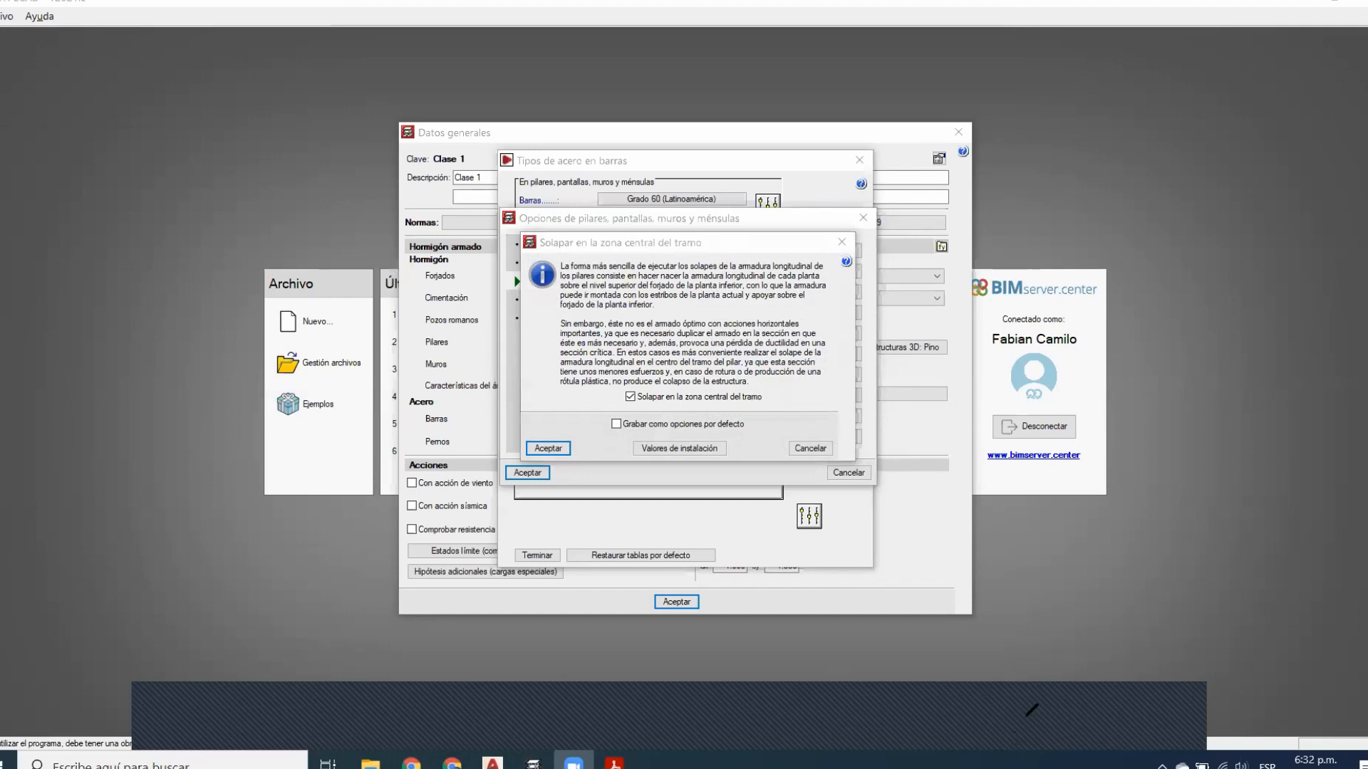
drag(122, 128, 116, 452)
drag(235, 124, 227, 453)
mouse_move(148, 160)
mouse_down()
mouse_move(147, 383)
mouse_move(228, 210)
mouse_move(219, 196)
mouse_move(155, 194)
mouse_up()
drag(119, 139, 121, 57)
drag(237, 67, 235, 110)
drag(115, 452, 116, 497)
drag(233, 472, 228, 498)
click(867, 13)
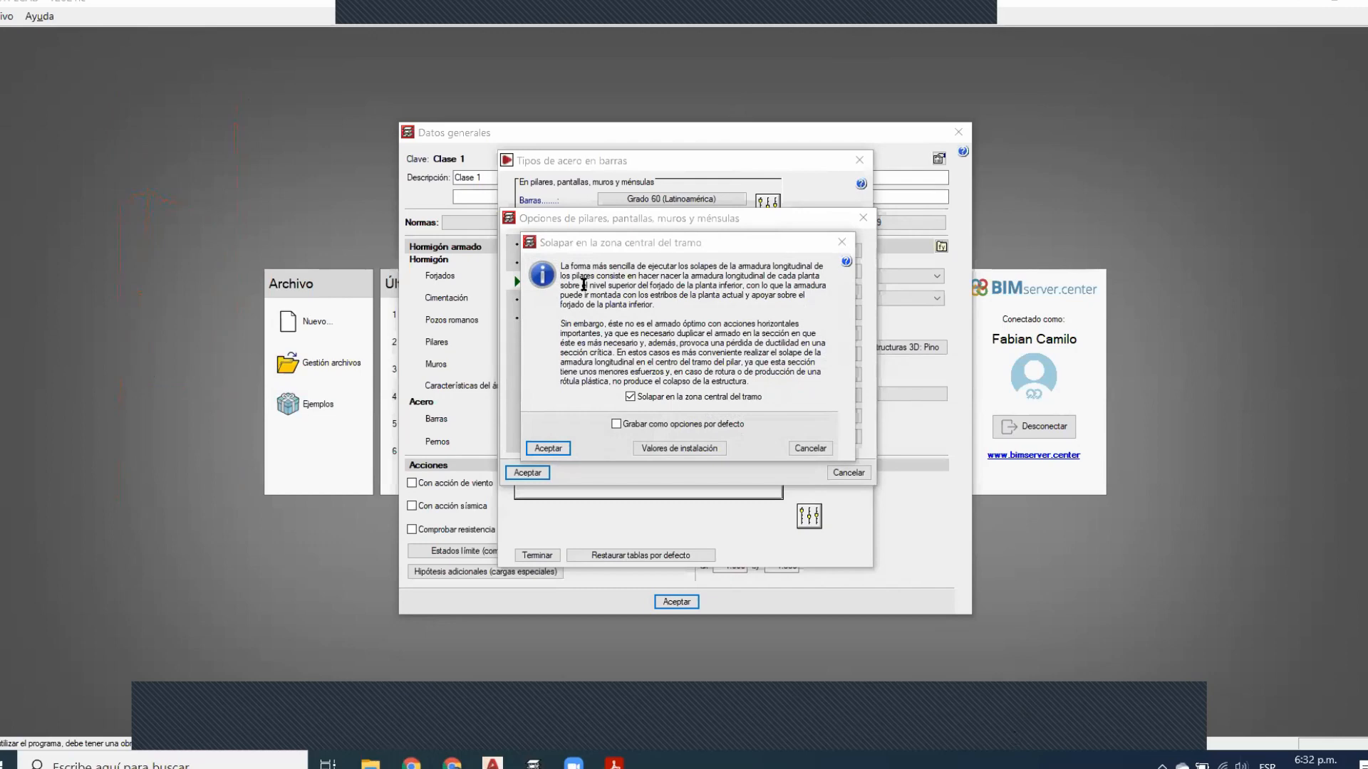
click(686, 243)
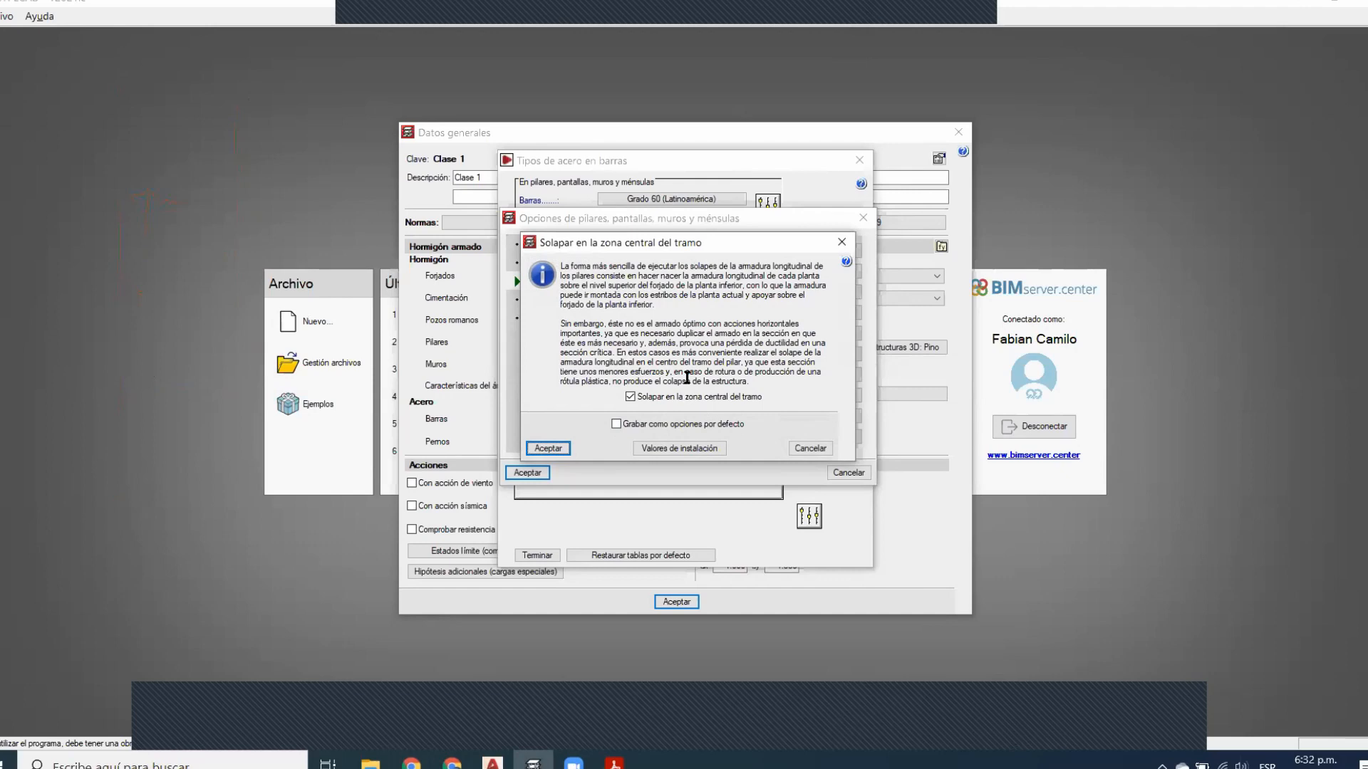
click(543, 449)
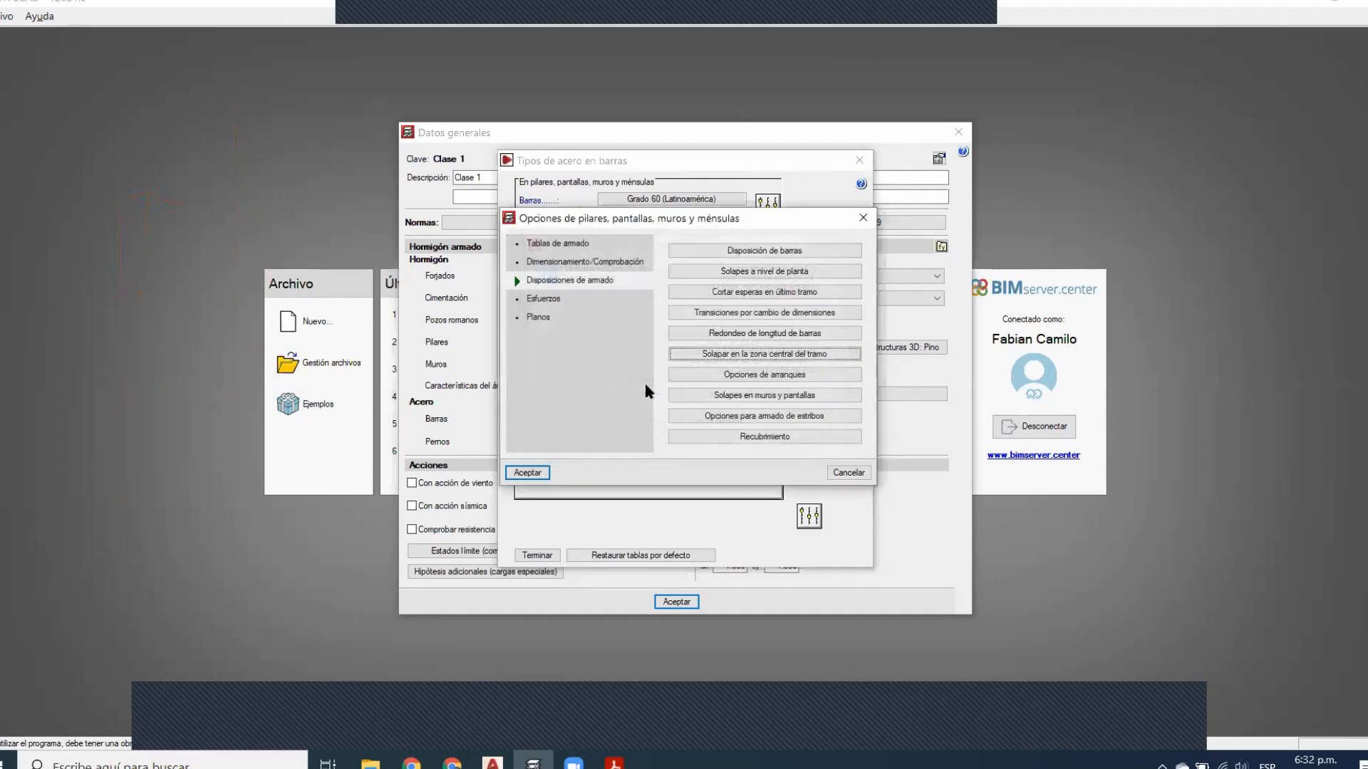
Open the starter bar options and compare the two starter arrangements, keeping the second one selected
click(826, 375)
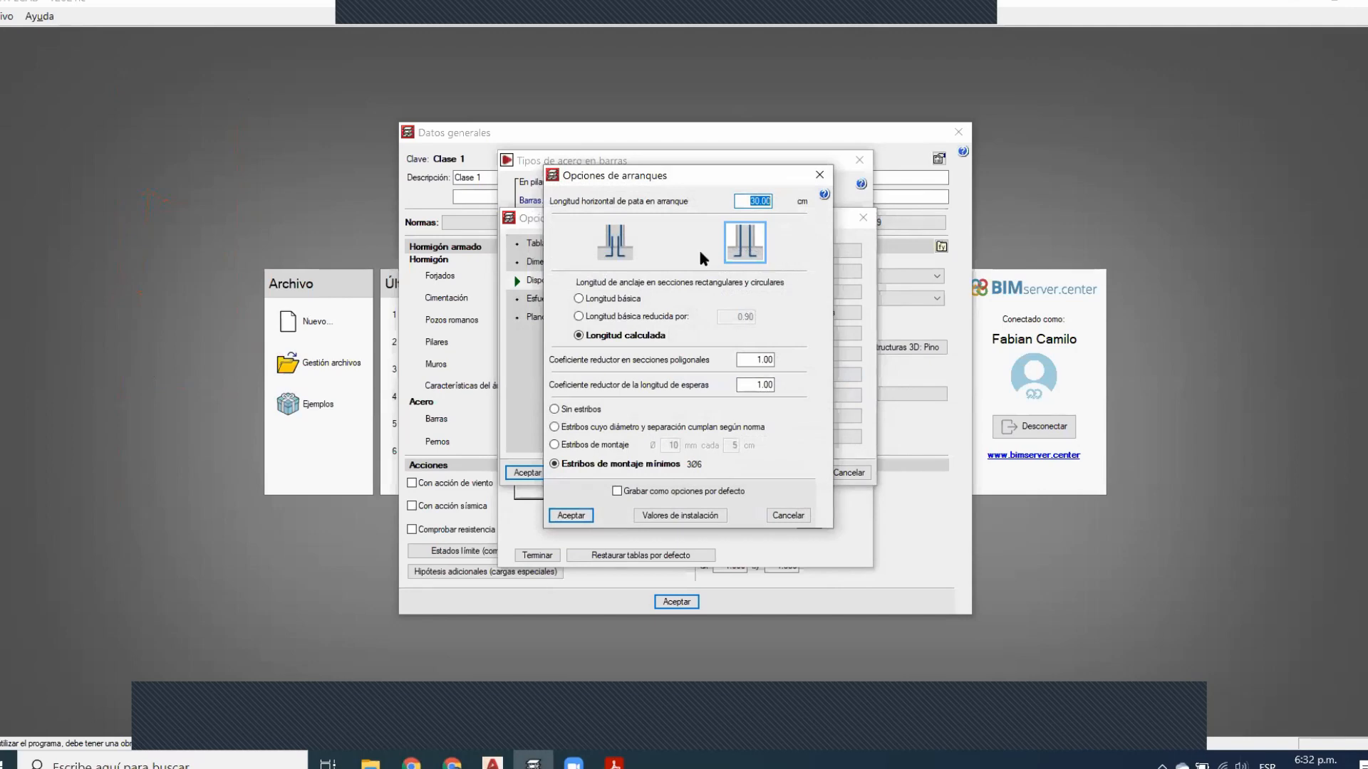
click(613, 250)
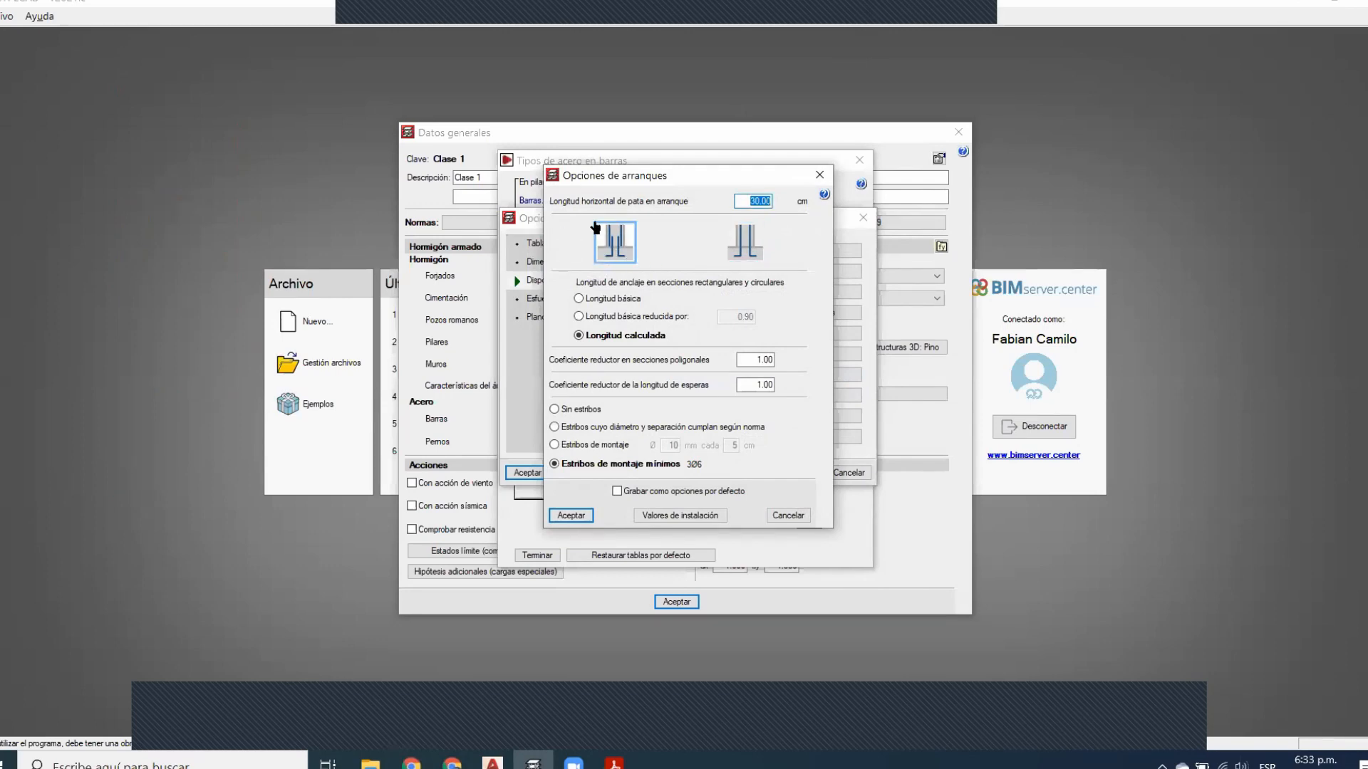
click(745, 249)
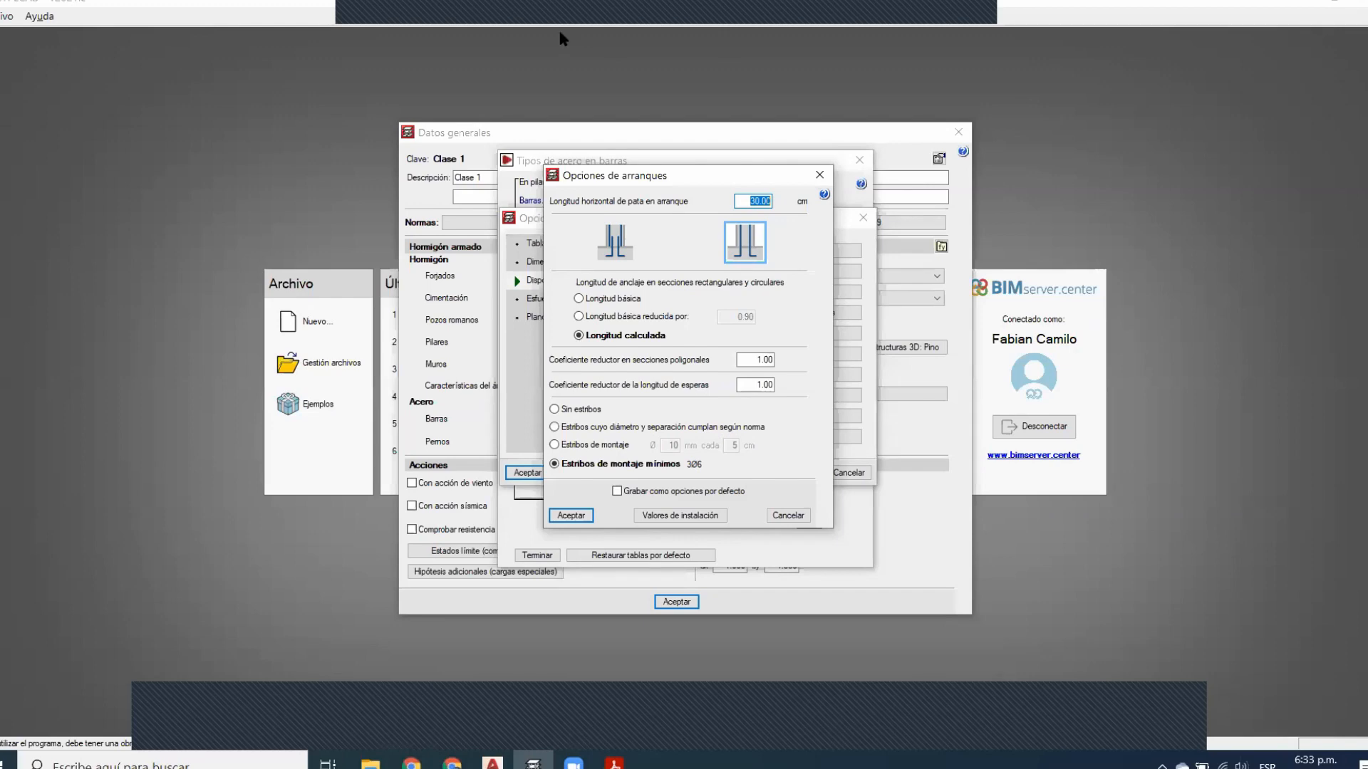
Sketch a footing with a hooked column bar and a depth mark over the screen to illustrate starter anchorage, and clear the sketch
drag(10, 216, 307, 288)
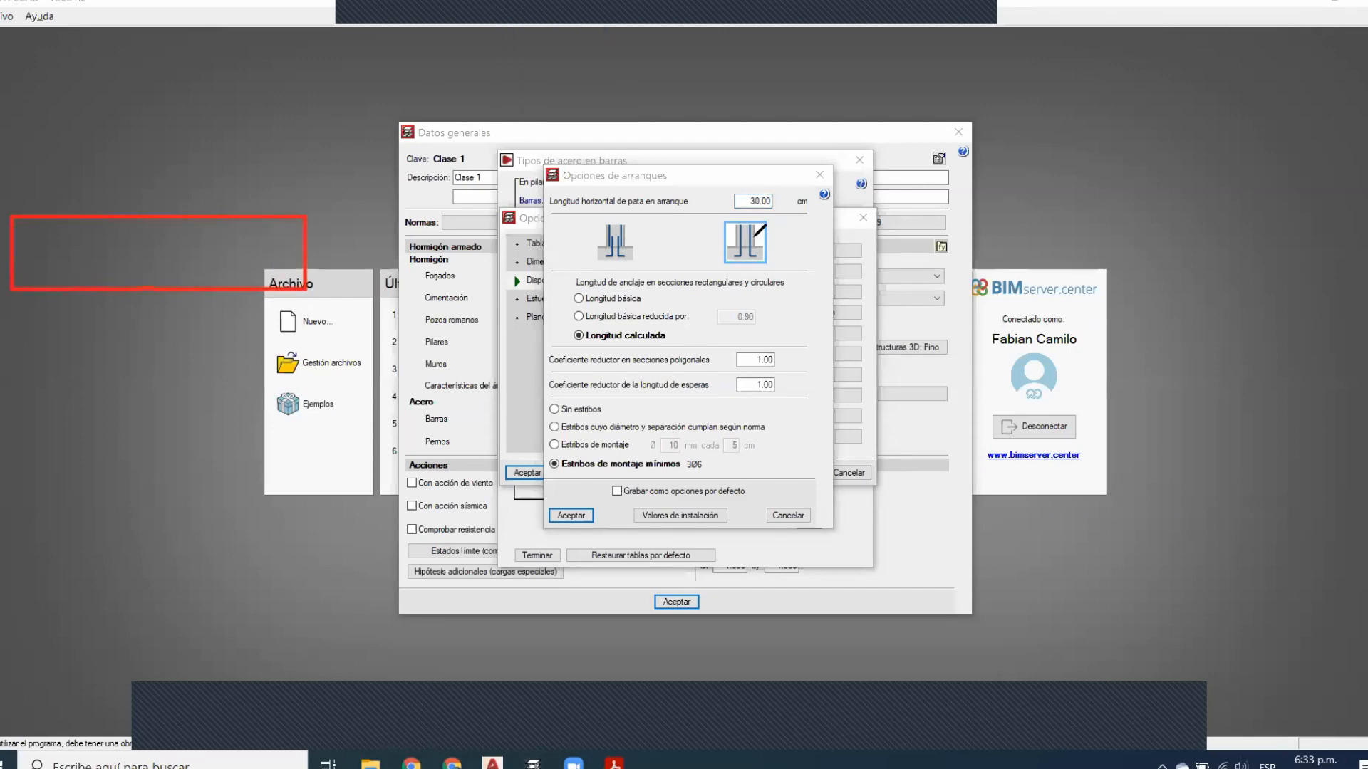
drag(739, 243, 744, 258)
drag(201, 74, 202, 106)
drag(189, 250, 207, 262)
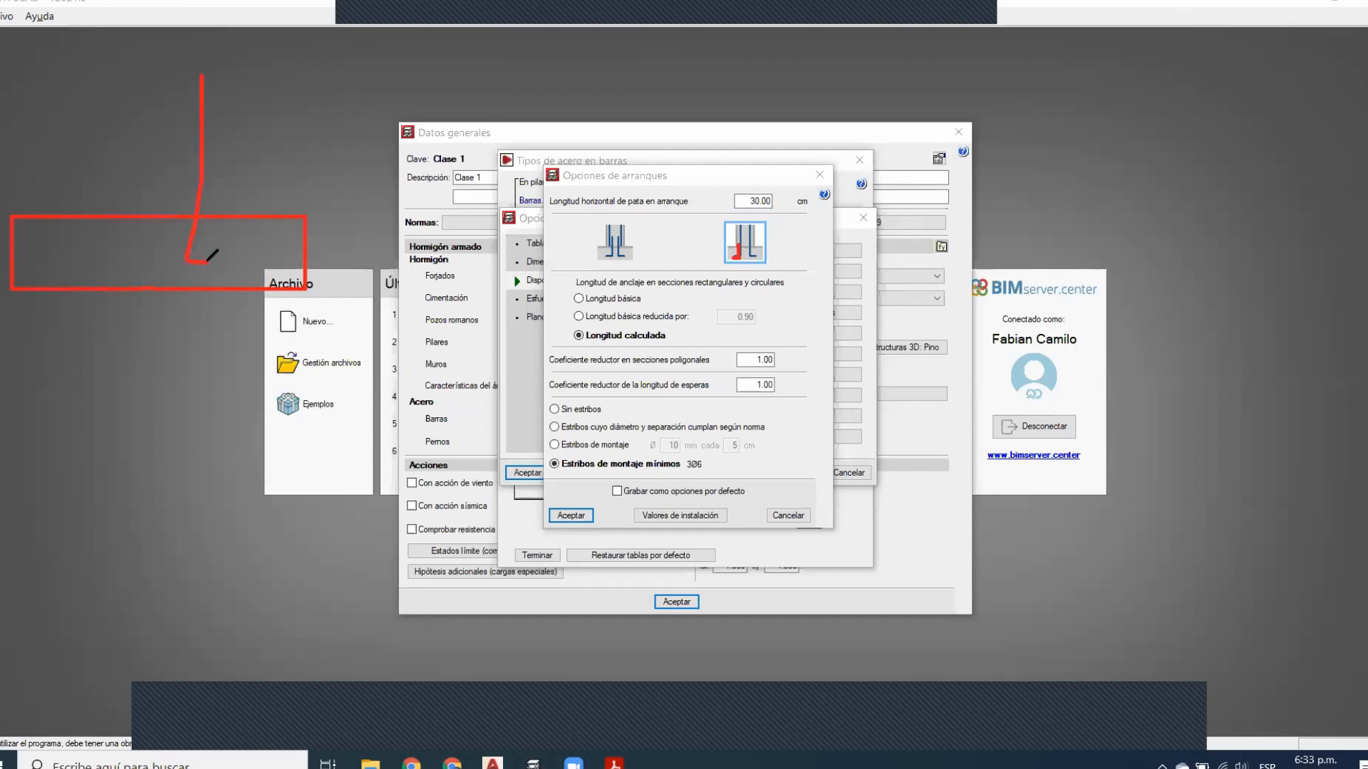
mouse_move(319, 217)
mouse_down()
mouse_move(351, 218)
mouse_move(334, 289)
mouse_up()
click(325, 290)
drag(192, 262, 226, 261)
mouse_move(332, 221)
mouse_down()
mouse_move(331, 296)
mouse_move(349, 292)
mouse_up()
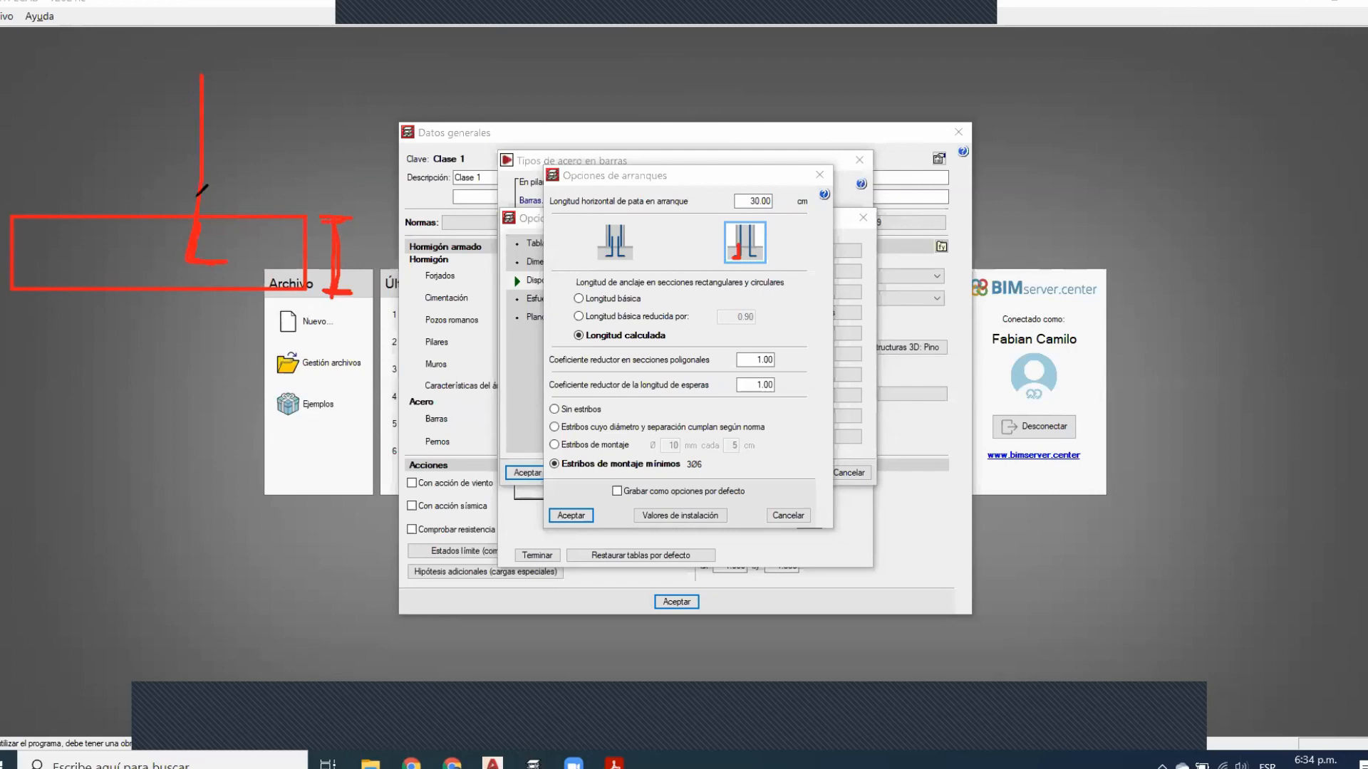
drag(191, 252, 186, 267)
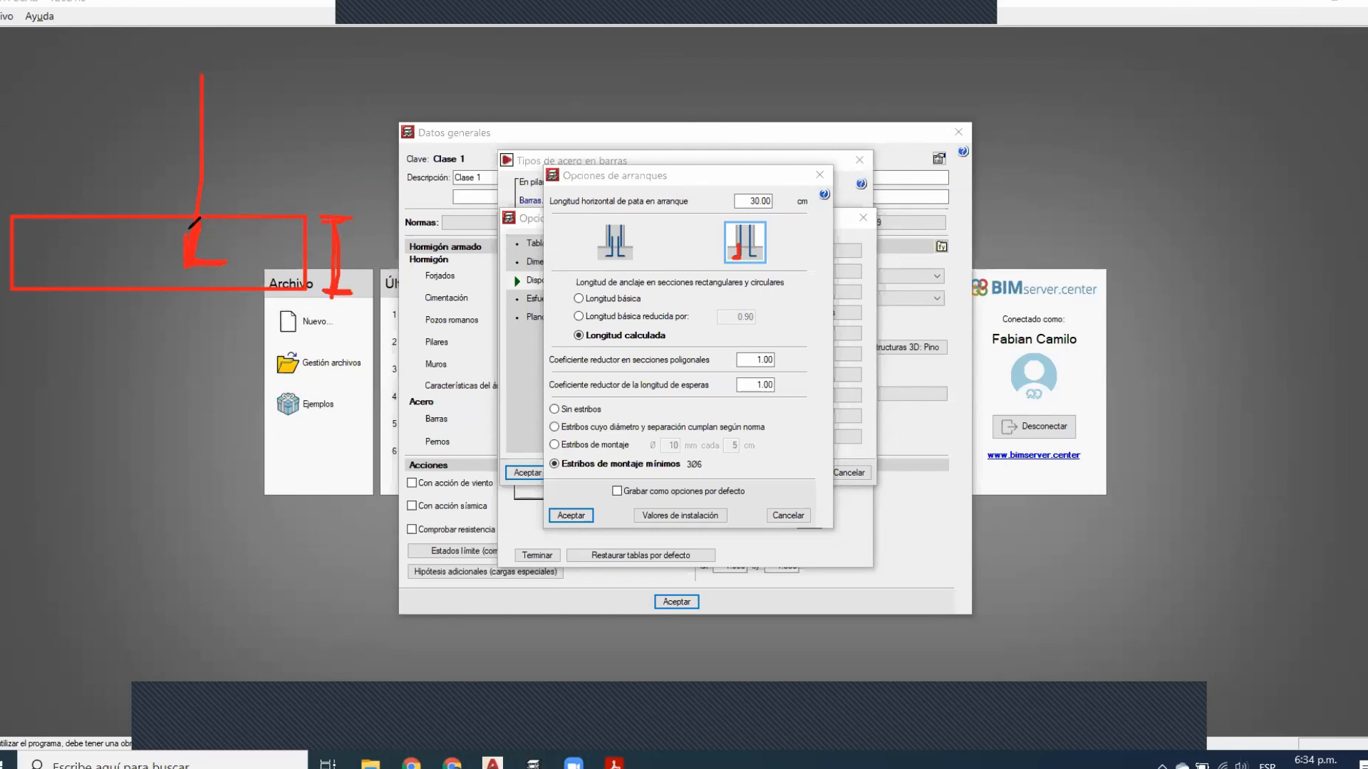
mouse_move(197, 217)
mouse_down()
mouse_move(192, 234)
mouse_move(230, 253)
mouse_move(205, 254)
mouse_up()
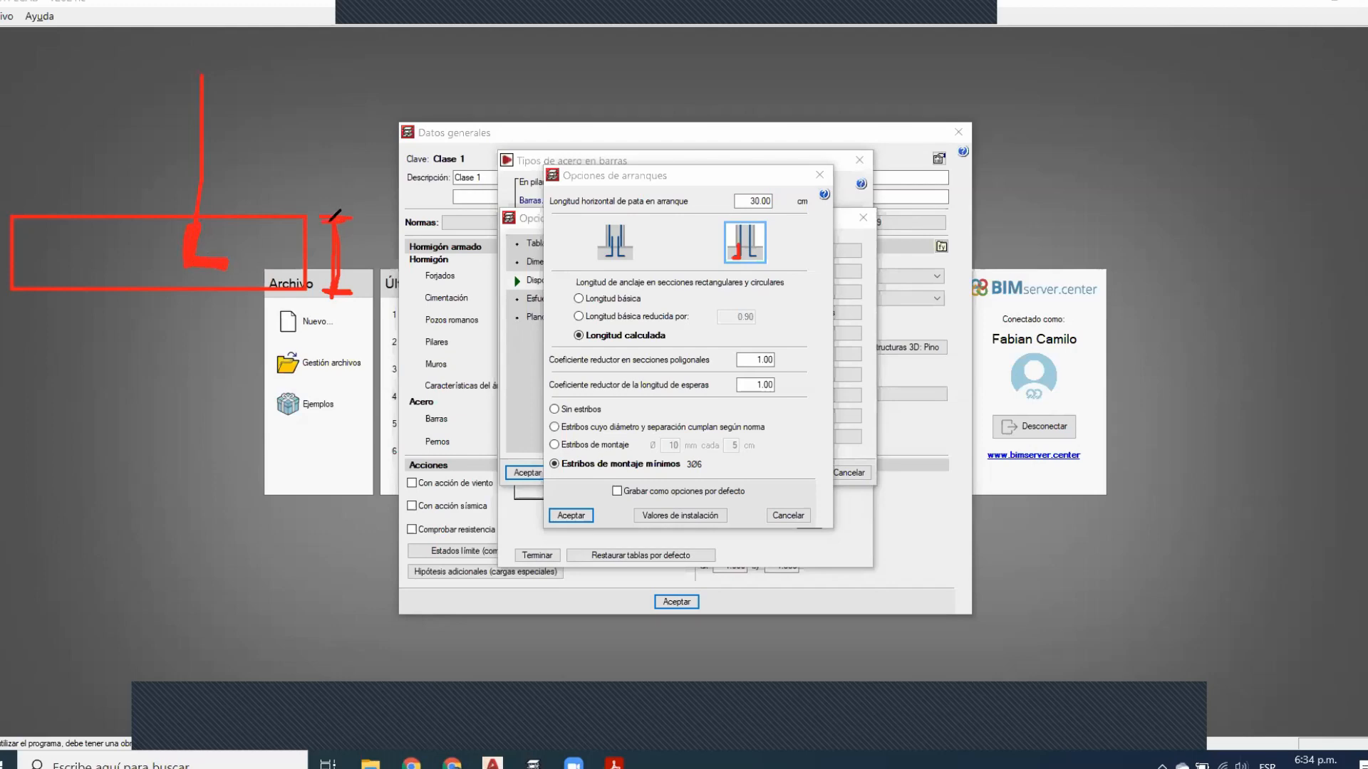
drag(335, 217, 340, 292)
click(896, 25)
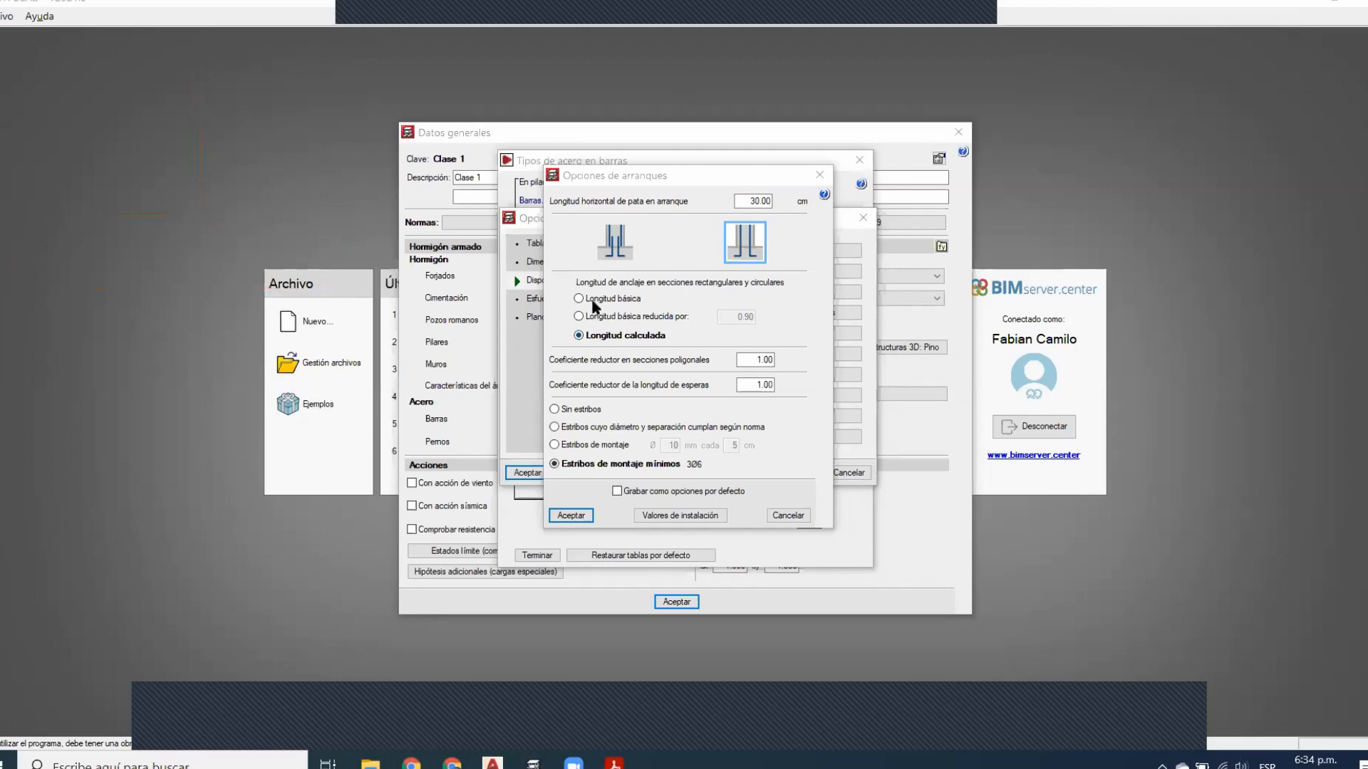
Keep the anchorage length as "Longitud calculada", set starter stirrups to "Estribos cuyo diámetro y separación cumplan según norma", and accept the starter options
click(592, 300)
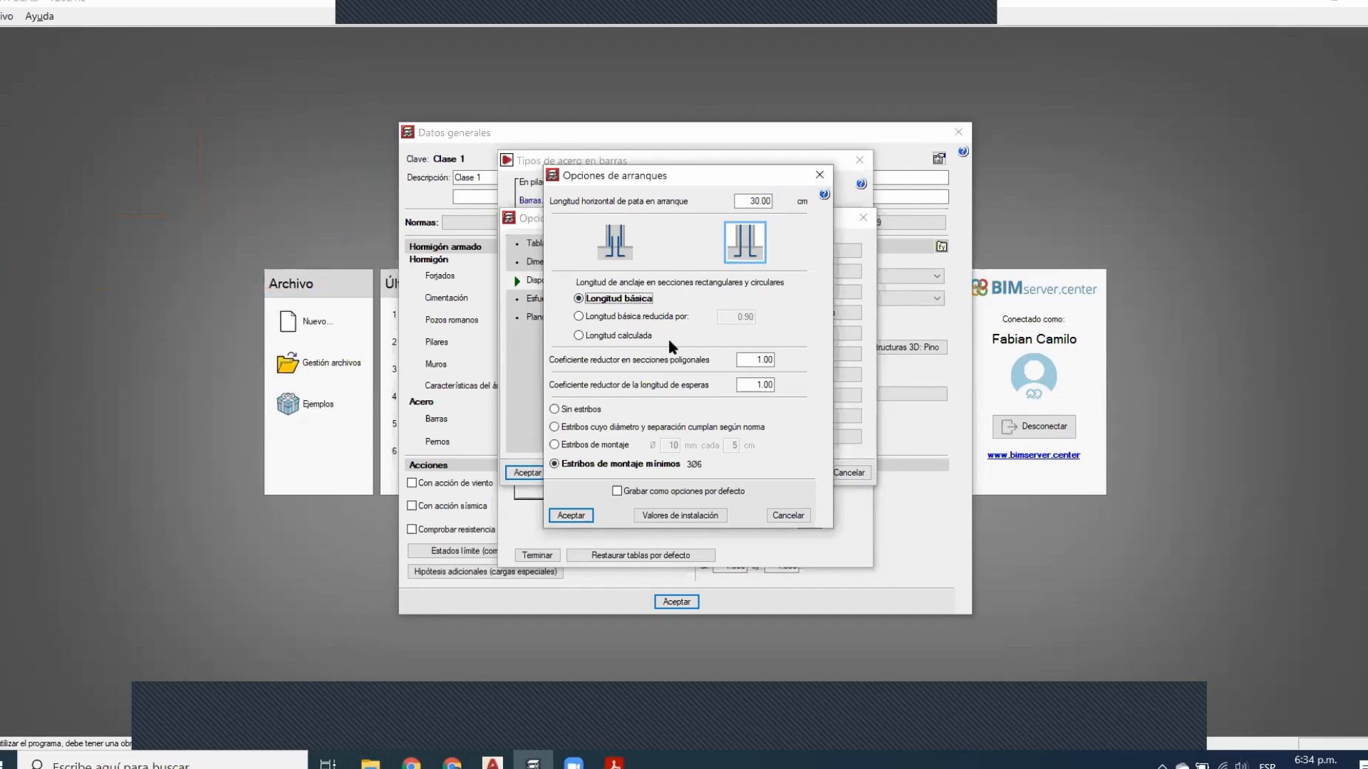
key(Down)
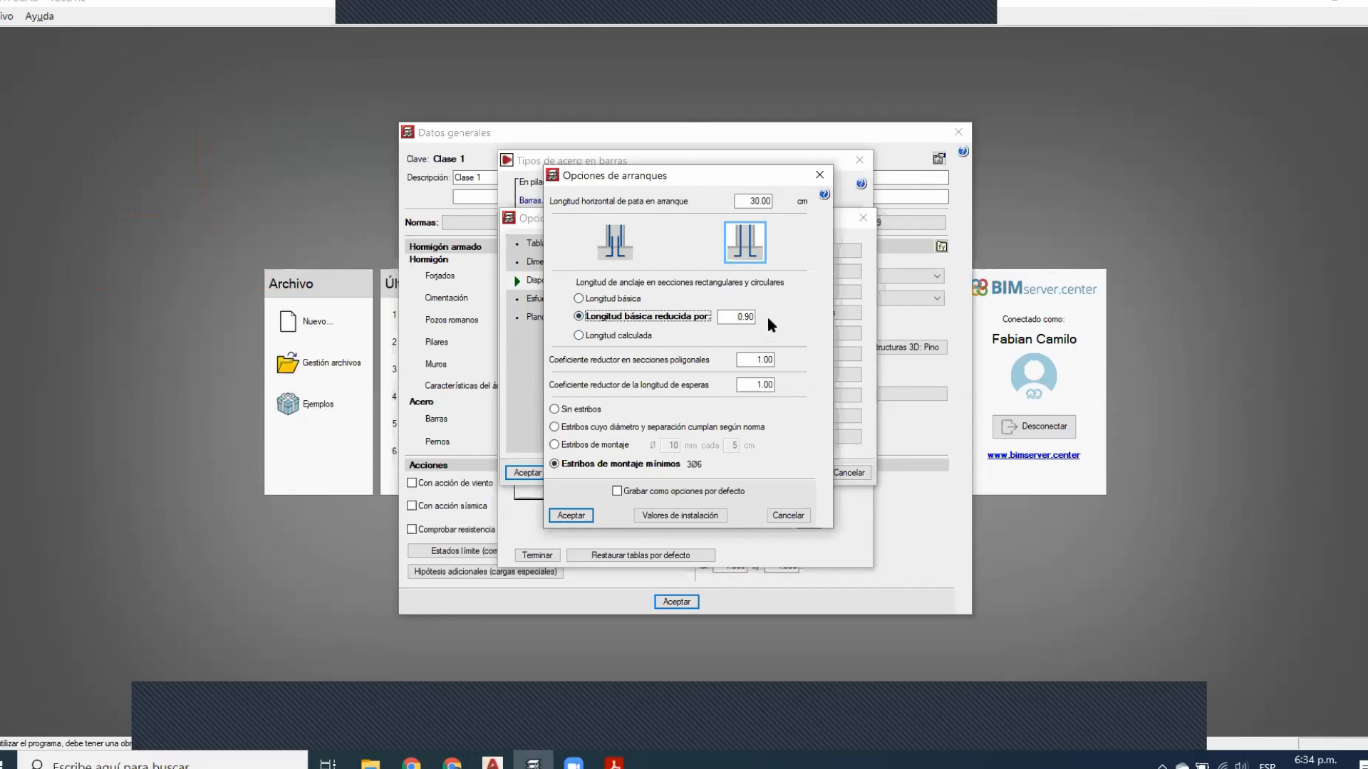
click(635, 336)
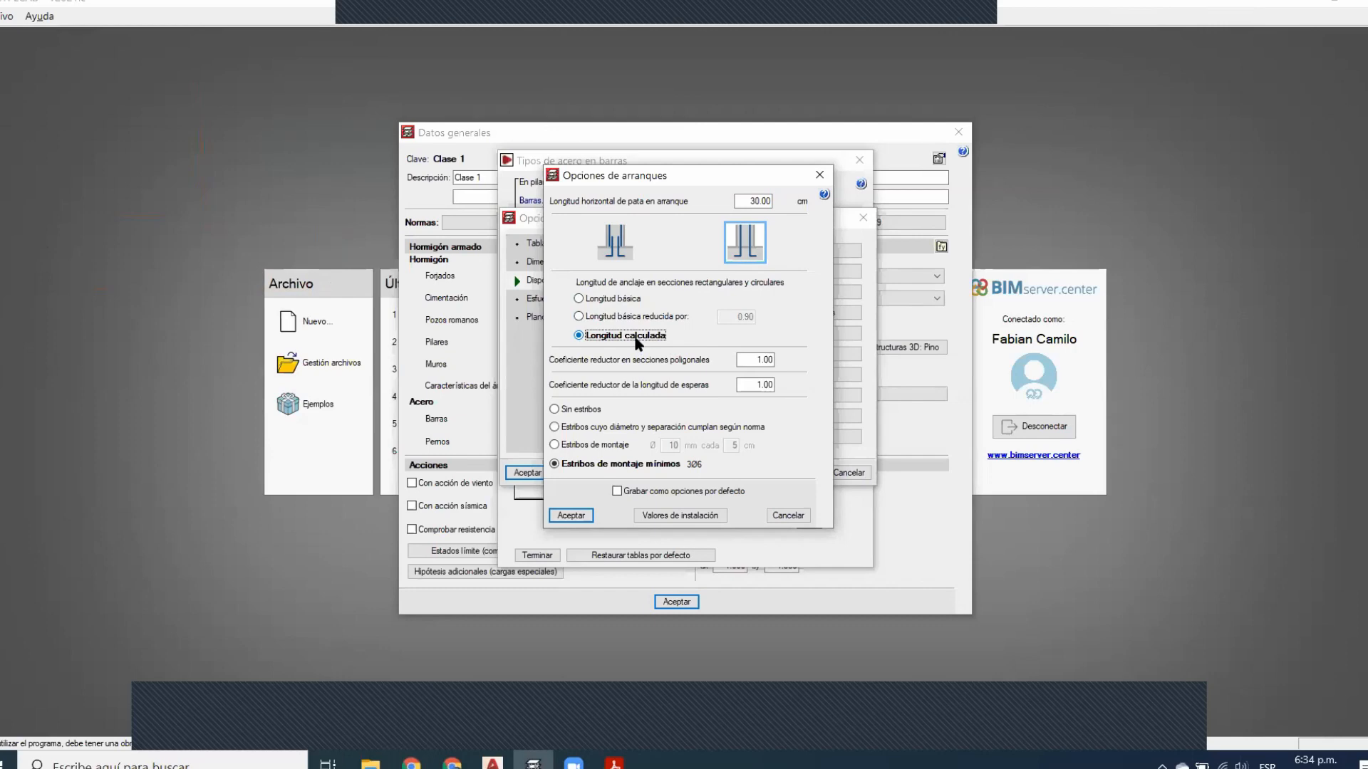
mouse_move(668, 388)
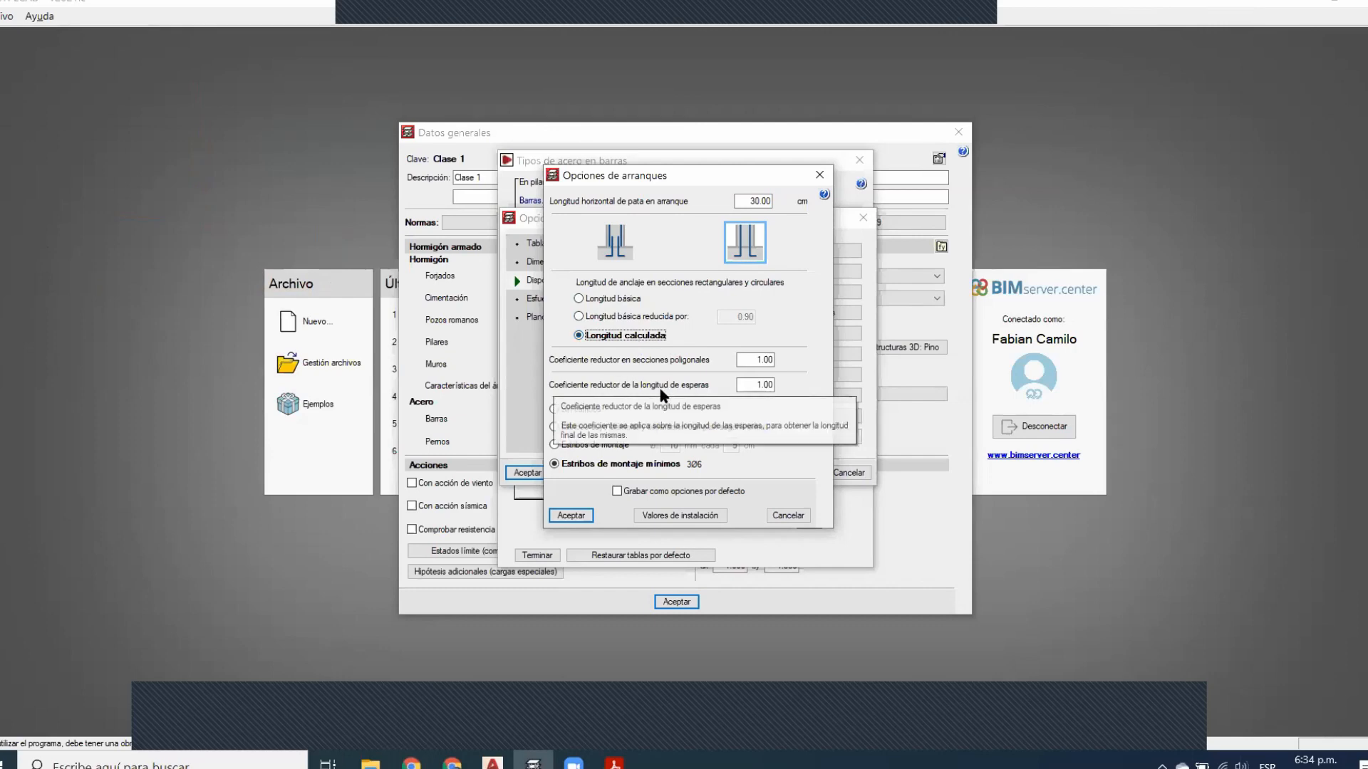
click(762, 360)
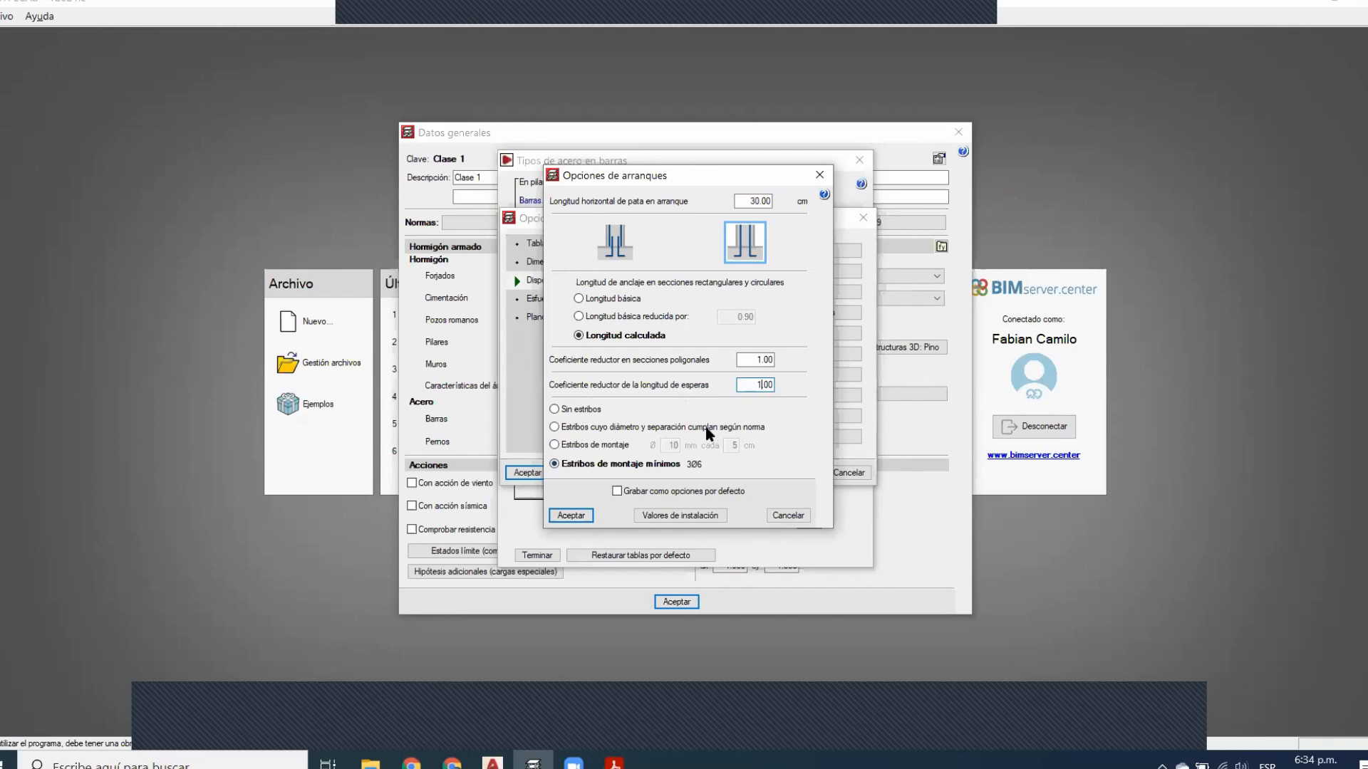
click(583, 427)
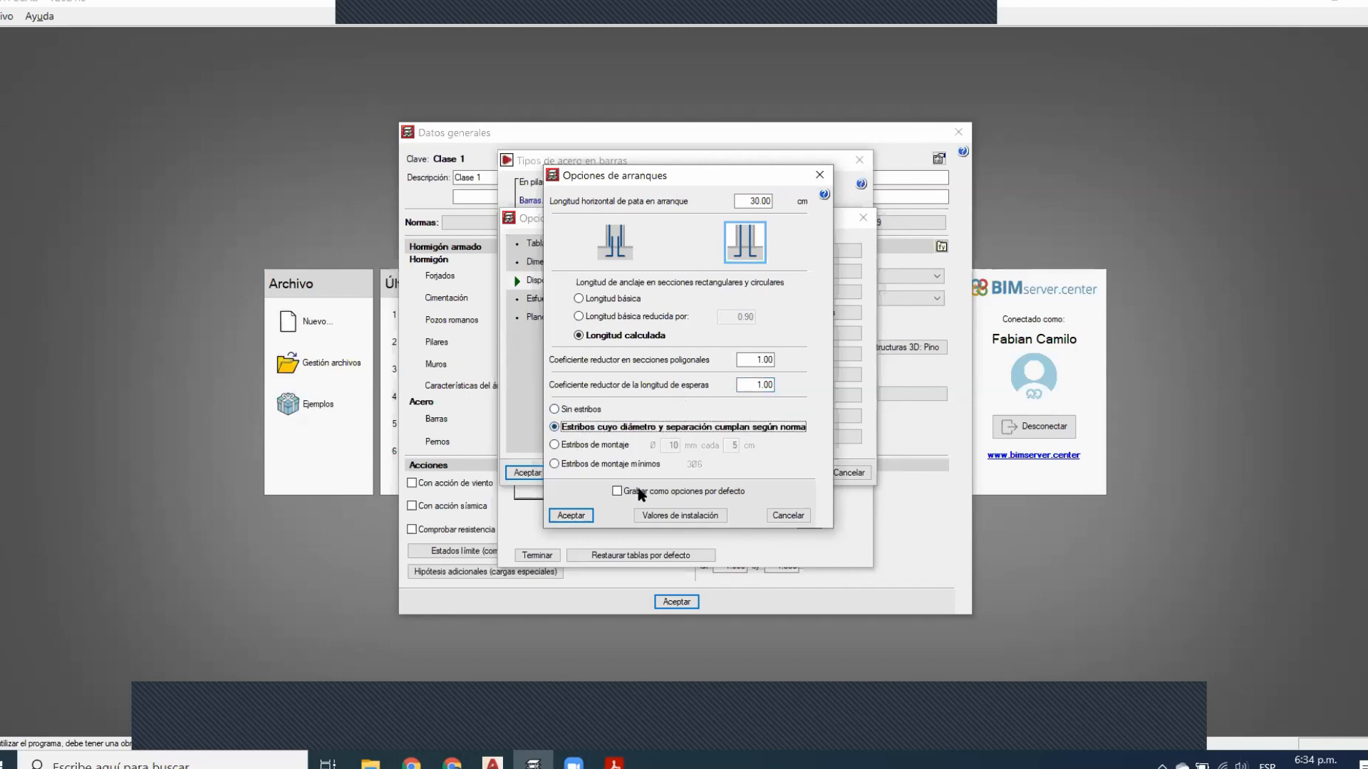
click(570, 515)
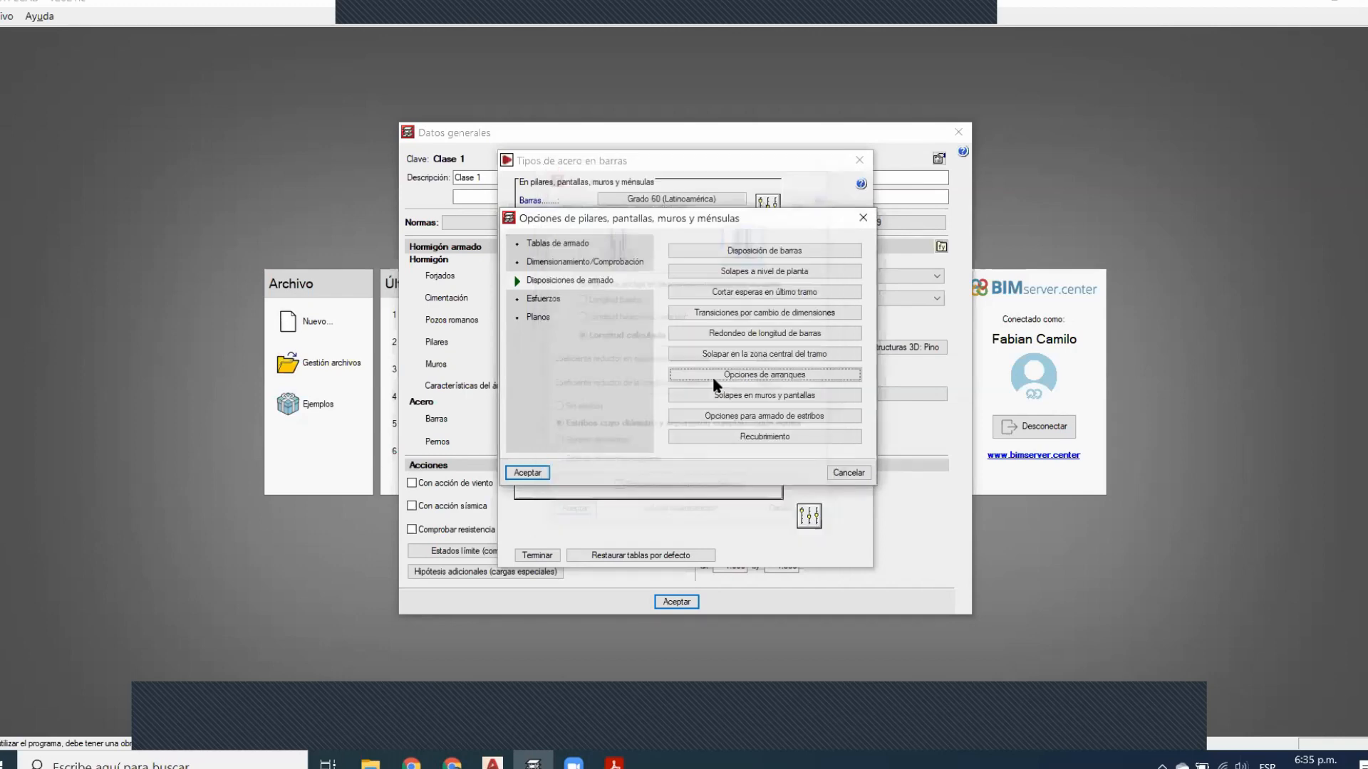
Accept the lap lengths in walls and shear walls with their existing values, and open the stirrup reinforcement options
click(759, 396)
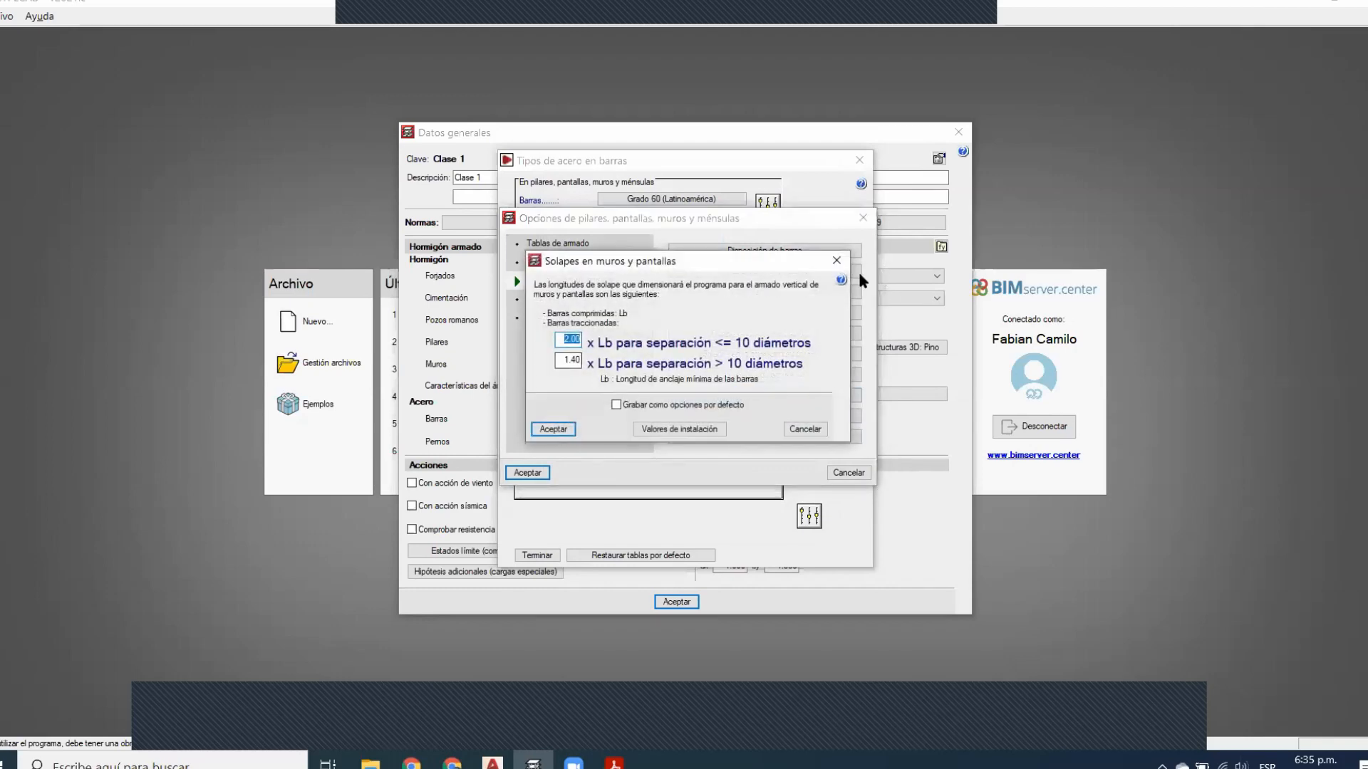
key(Return)
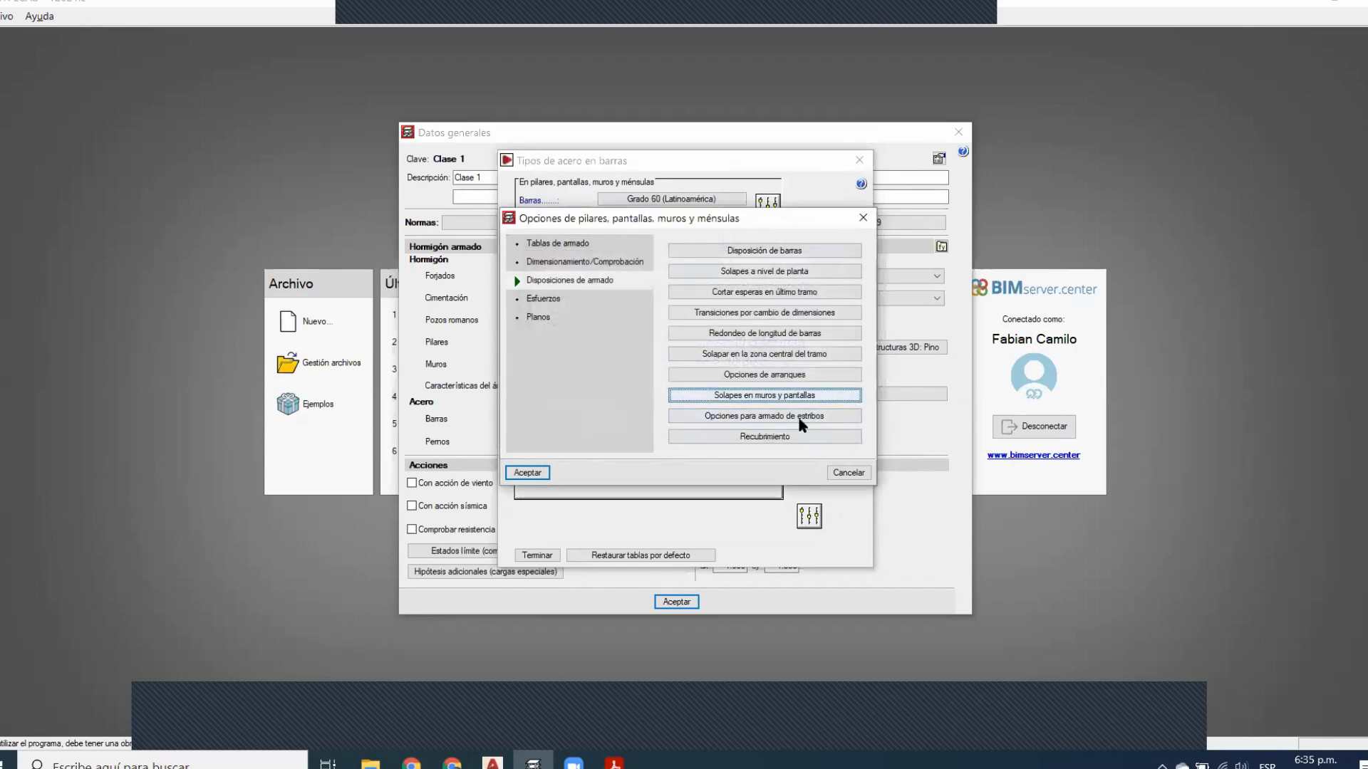
click(800, 417)
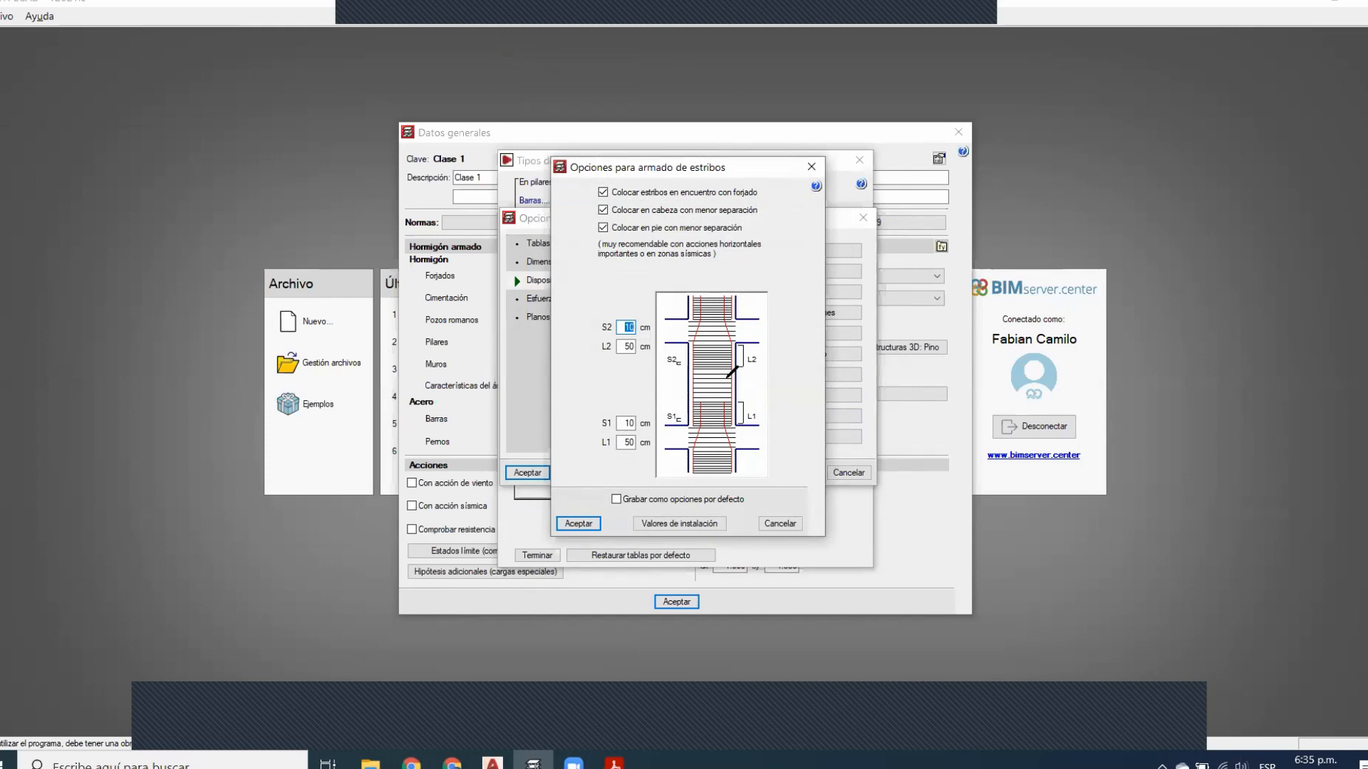
Illustrate the stirrup spacing zones with a column sketch over the screen, clear it, and accept the stirrup options with their existing values
drag(674, 345, 673, 424)
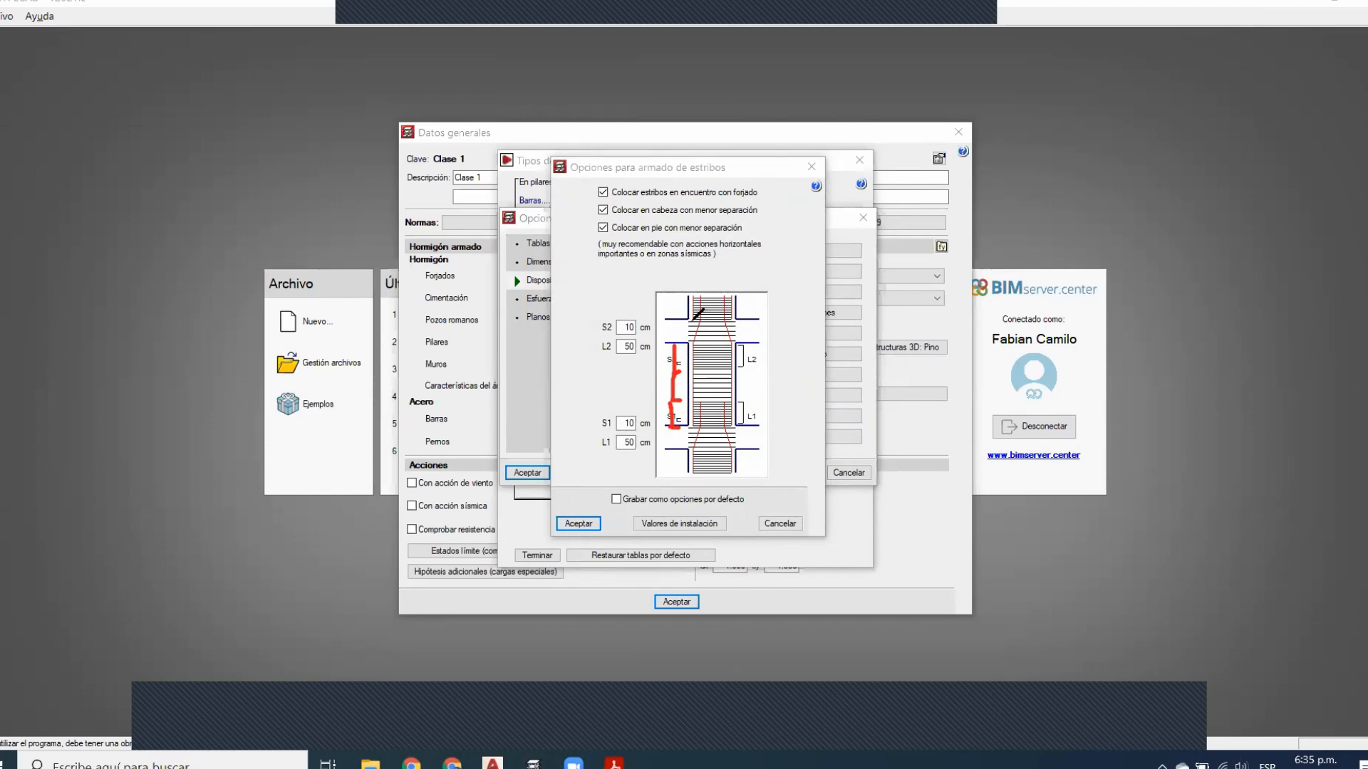
drag(689, 342, 730, 346)
drag(100, 119, 104, 484)
drag(243, 119, 260, 508)
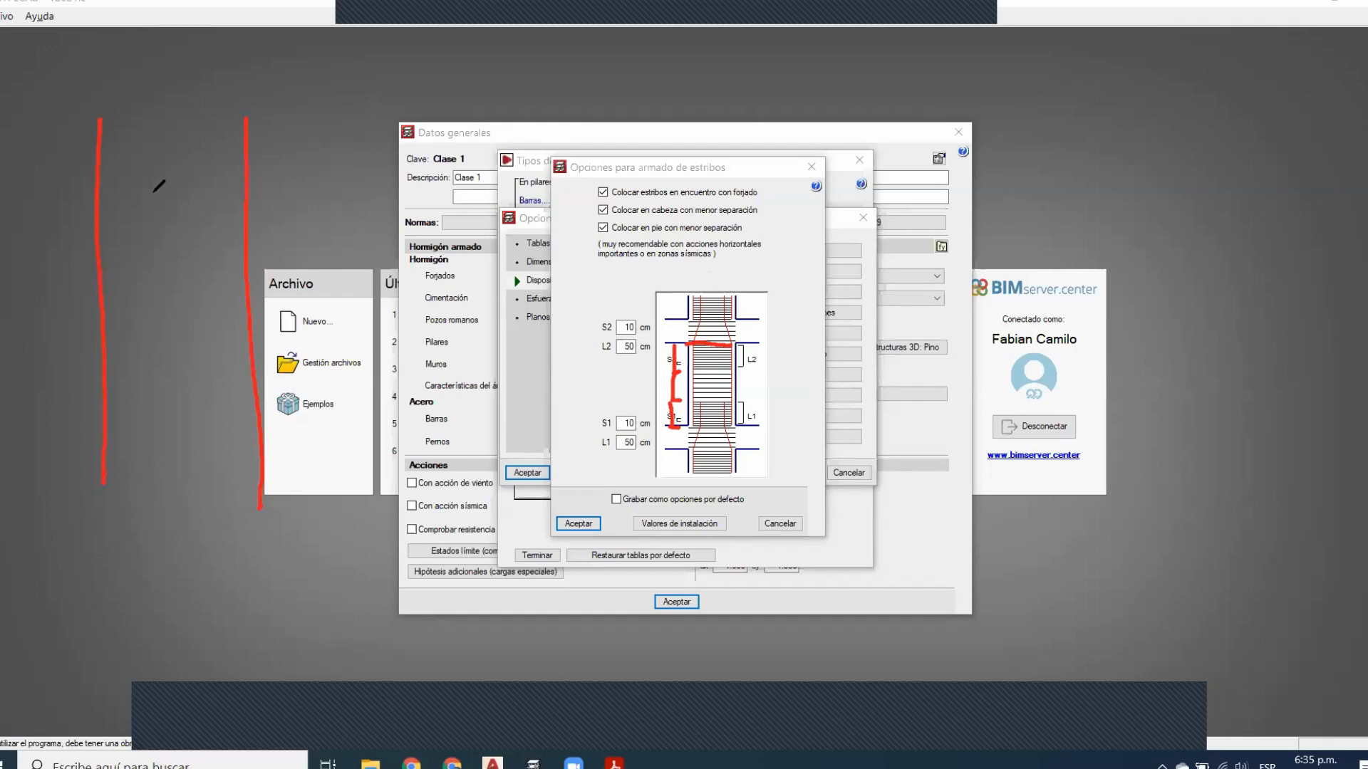
mouse_move(102, 137)
mouse_down()
mouse_move(202, 140)
mouse_move(134, 173)
mouse_up()
drag(205, 259, 114, 263)
drag(139, 305, 217, 298)
mouse_move(162, 333)
mouse_down()
mouse_move(233, 332)
mouse_move(164, 362)
mouse_up()
drag(243, 377, 181, 379)
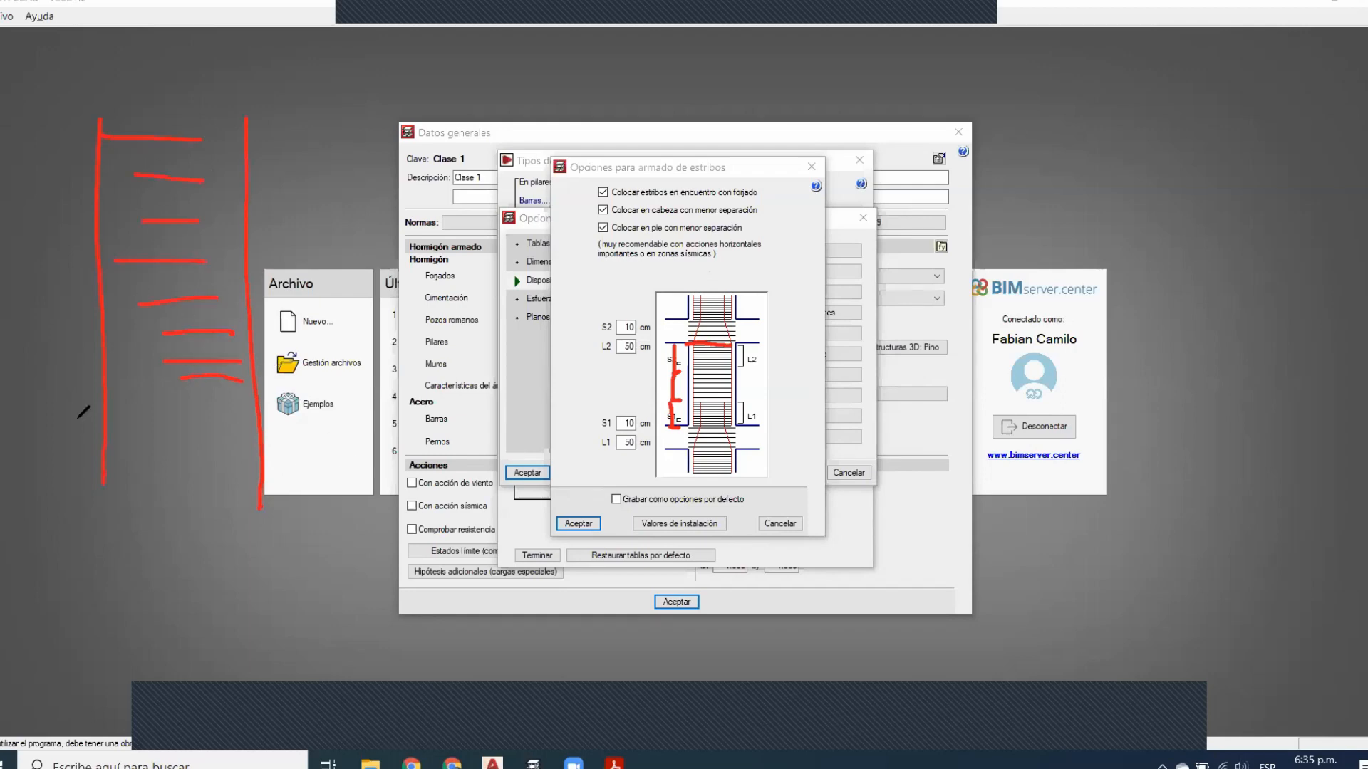
mouse_move(150, 492)
mouse_down()
mouse_move(153, 127)
mouse_move(216, 502)
mouse_up()
drag(128, 230, 208, 229)
drag(213, 393, 77, 379)
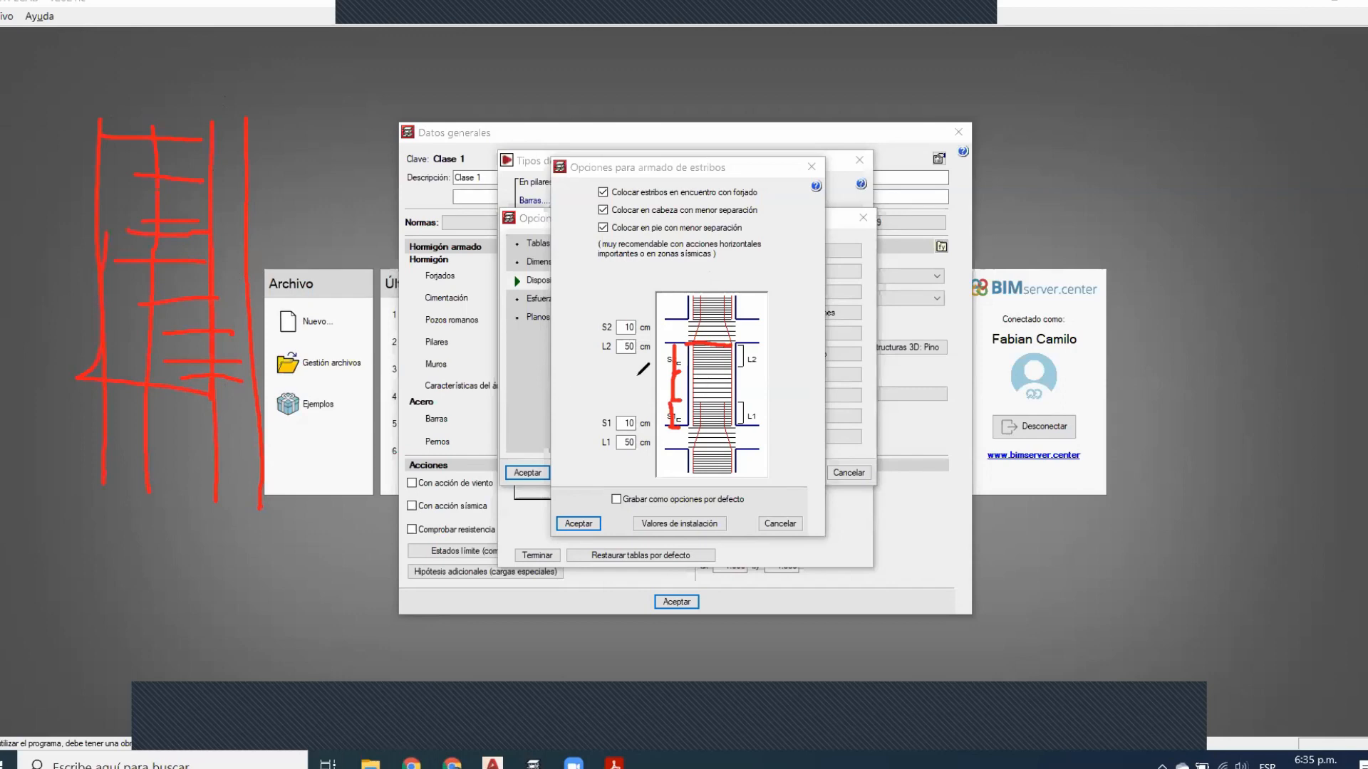
mouse_move(687, 369)
mouse_down()
mouse_move(737, 380)
mouse_move(695, 406)
mouse_move(686, 372)
mouse_up()
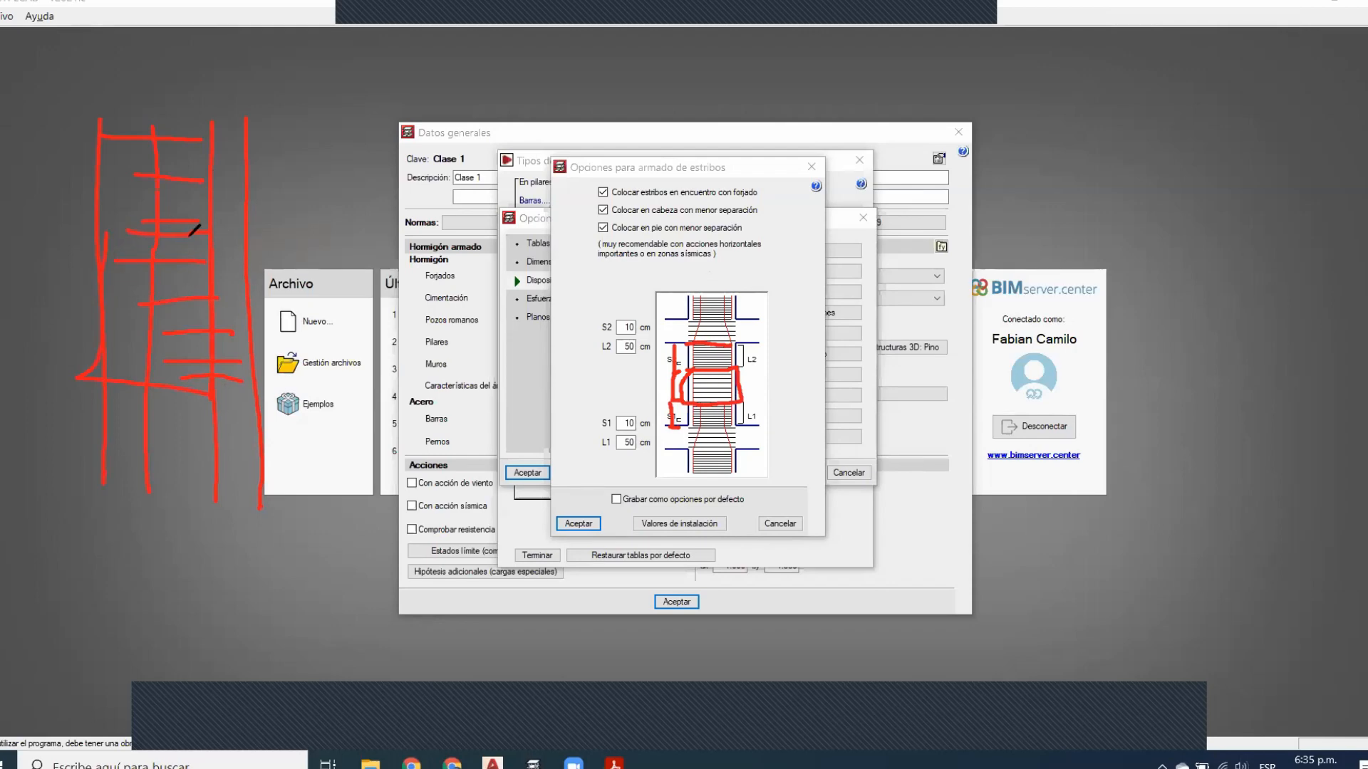
mouse_move(148, 277)
mouse_down()
mouse_move(208, 275)
mouse_move(196, 288)
mouse_up()
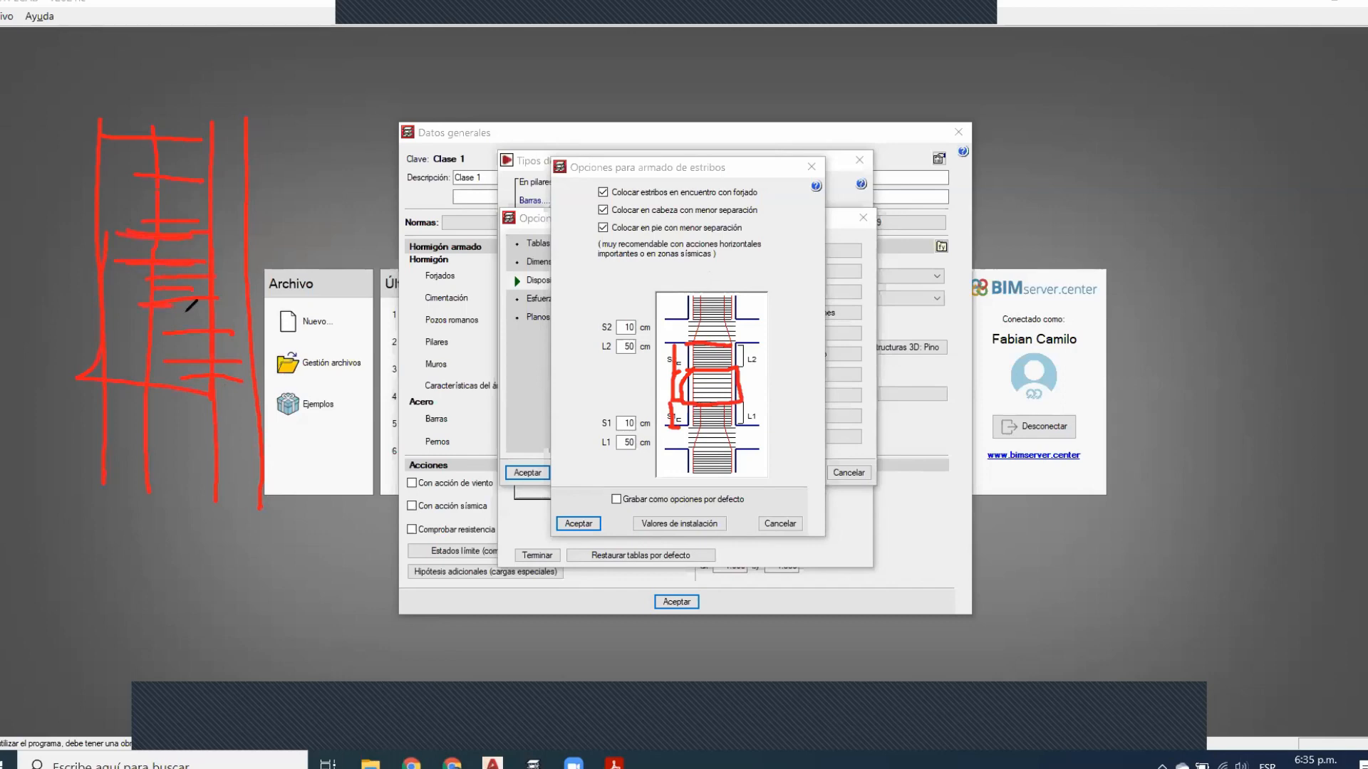
click(875, 12)
click(875, 80)
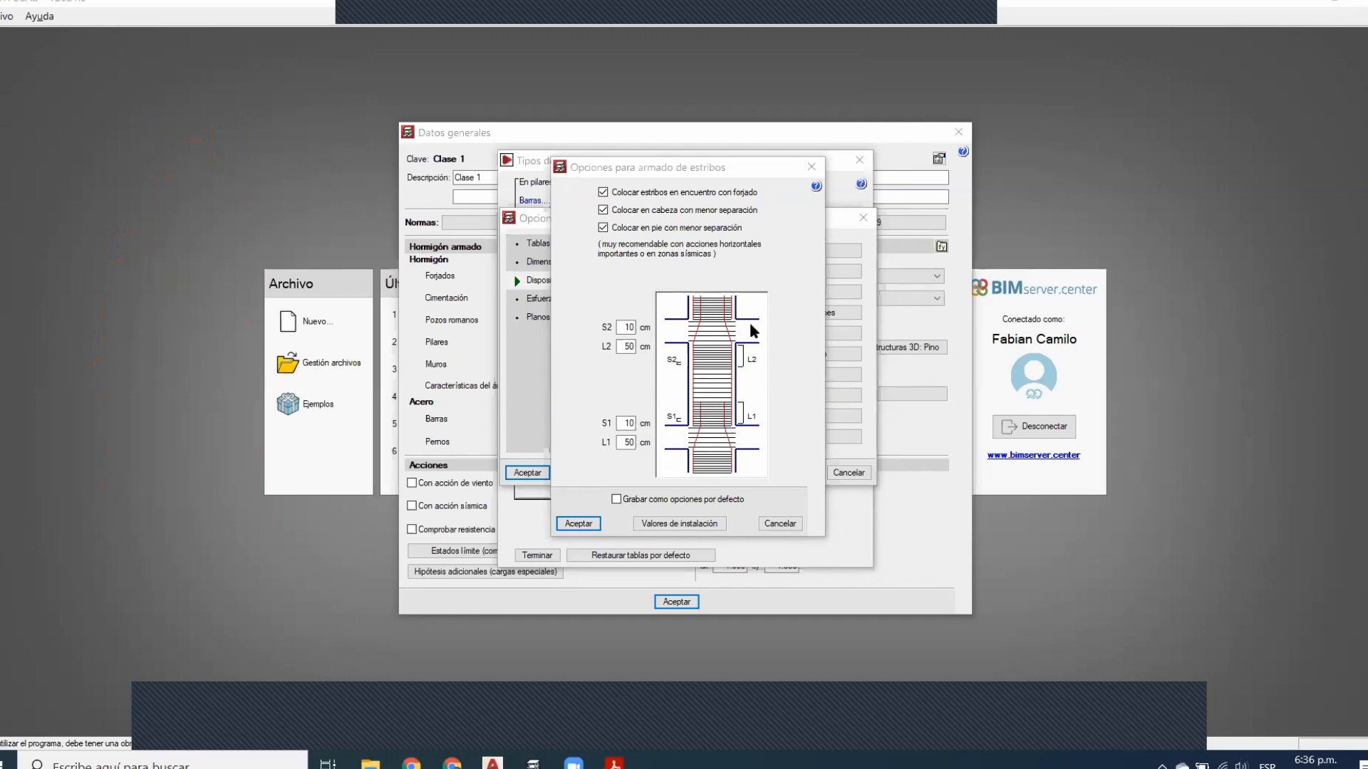
click(578, 524)
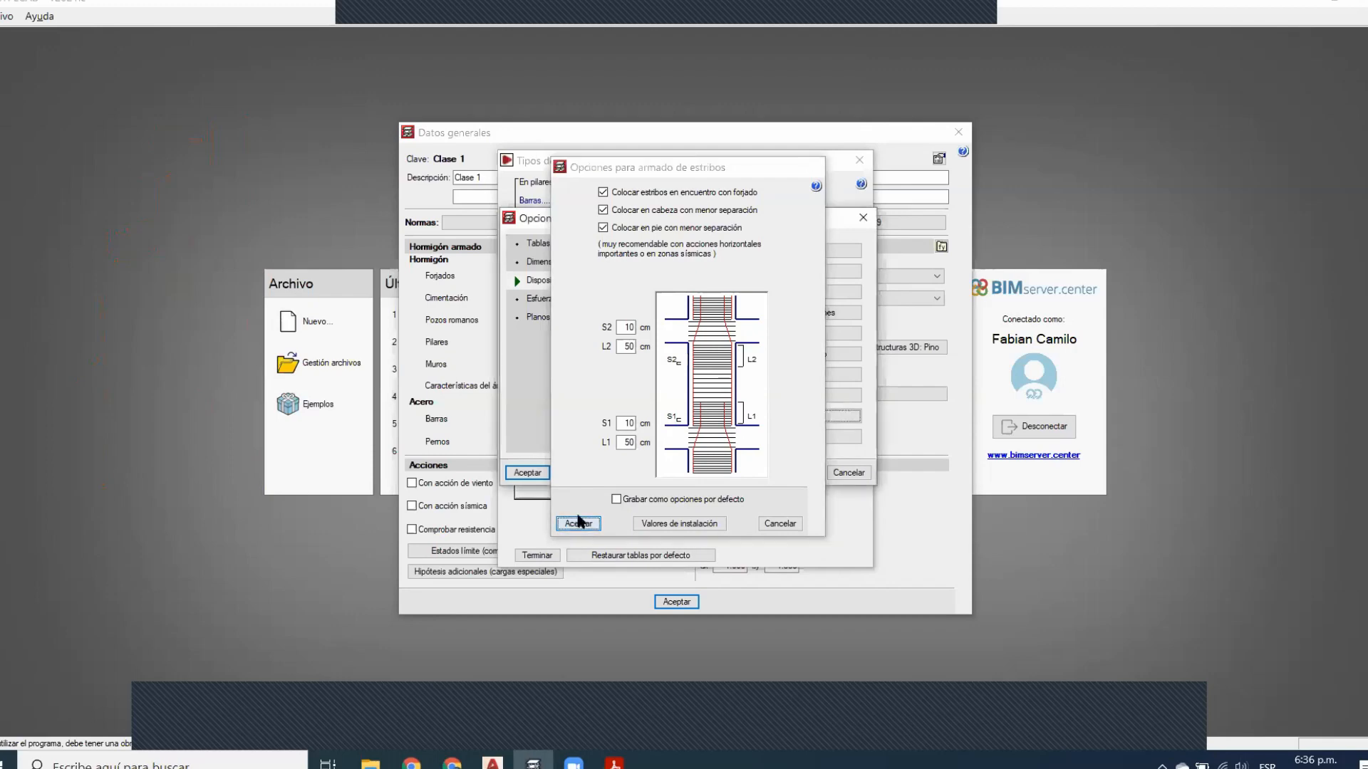
Open the column cover options, switch to the NSR-10 folder, and open "Titulo C NSR-10.pdf" with whole pages fitted to the view
click(777, 436)
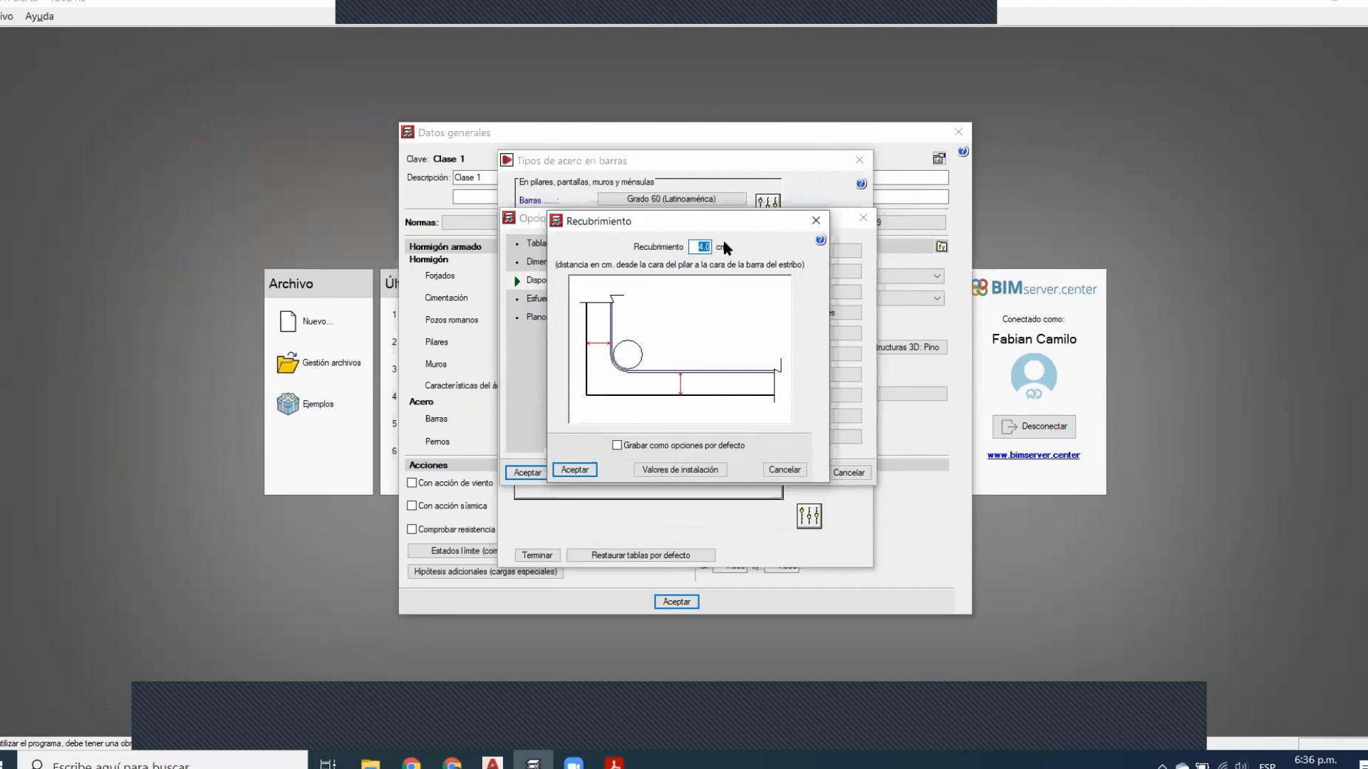
mouse_move(614, 761)
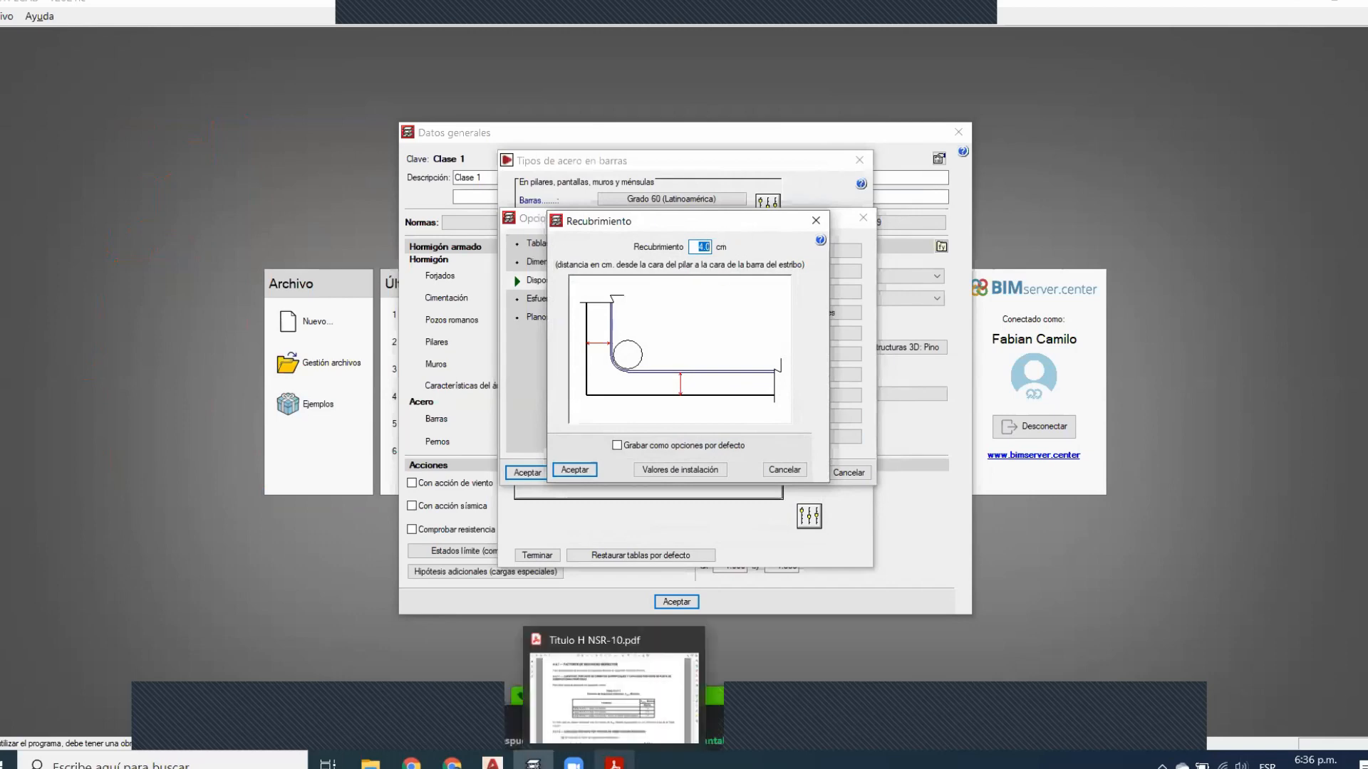
click(639, 698)
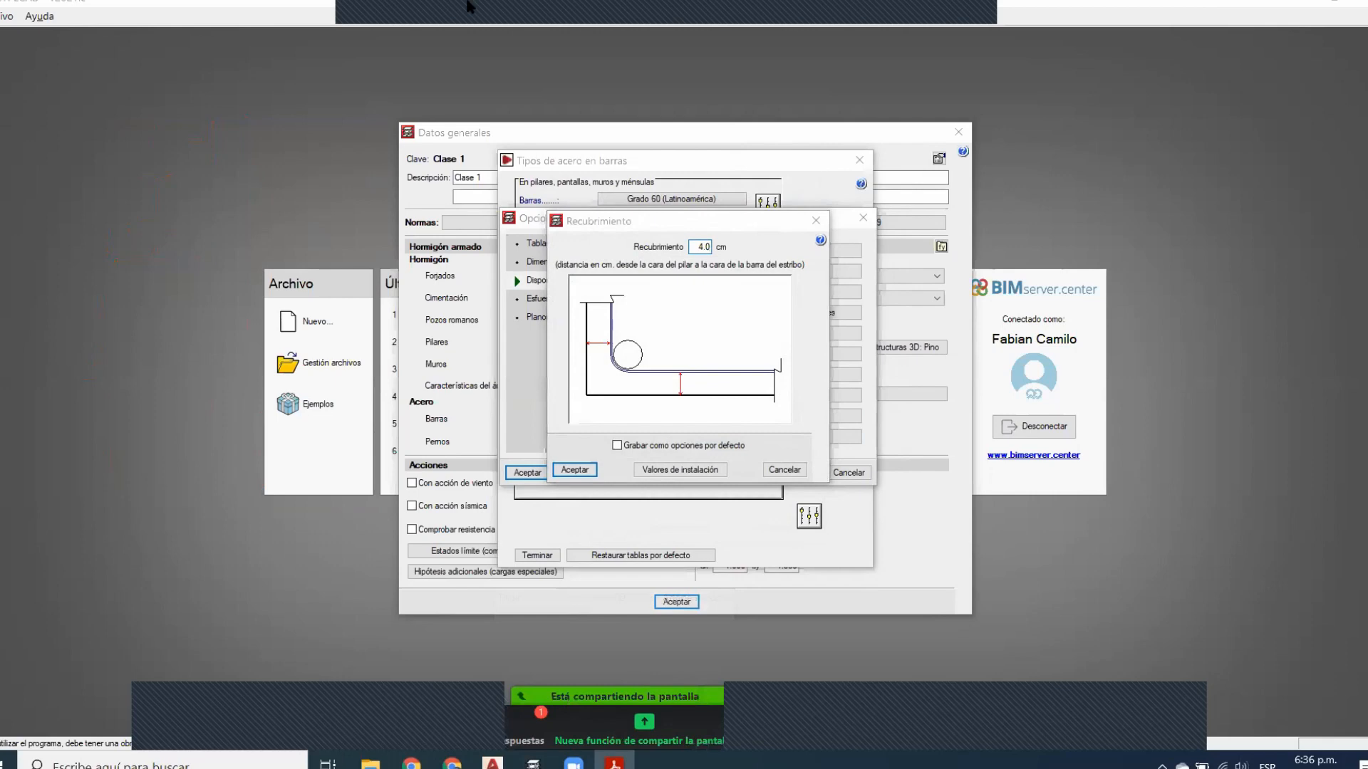
key(alt+Tab)
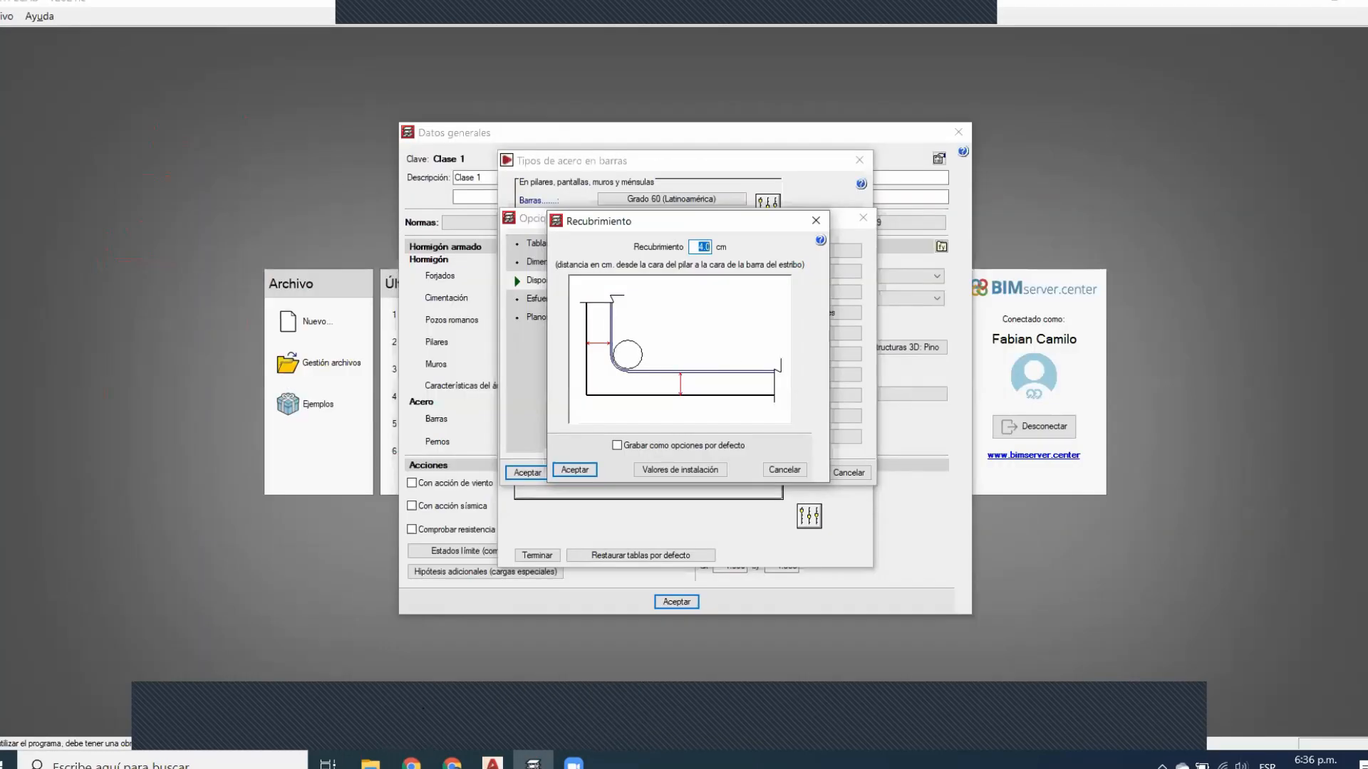
key(alt+Tab)
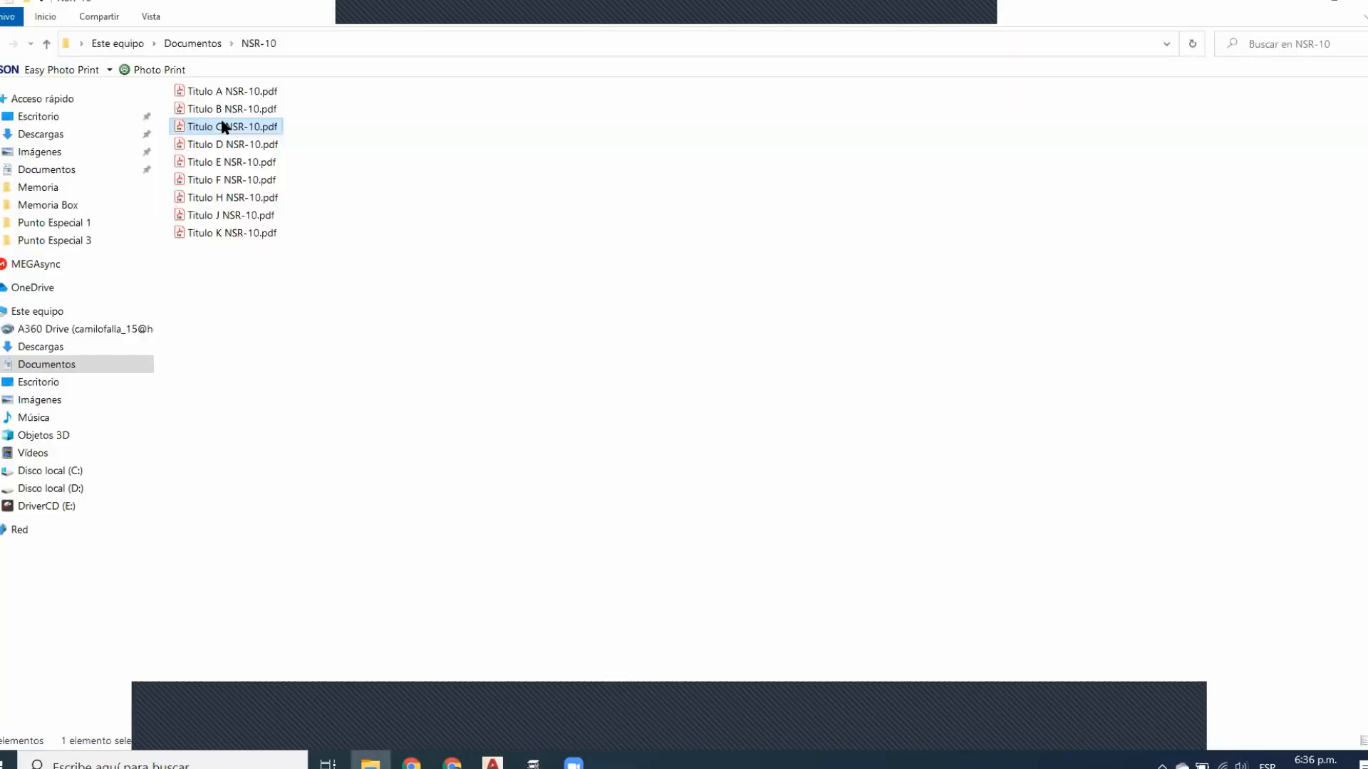
double_click(225, 125)
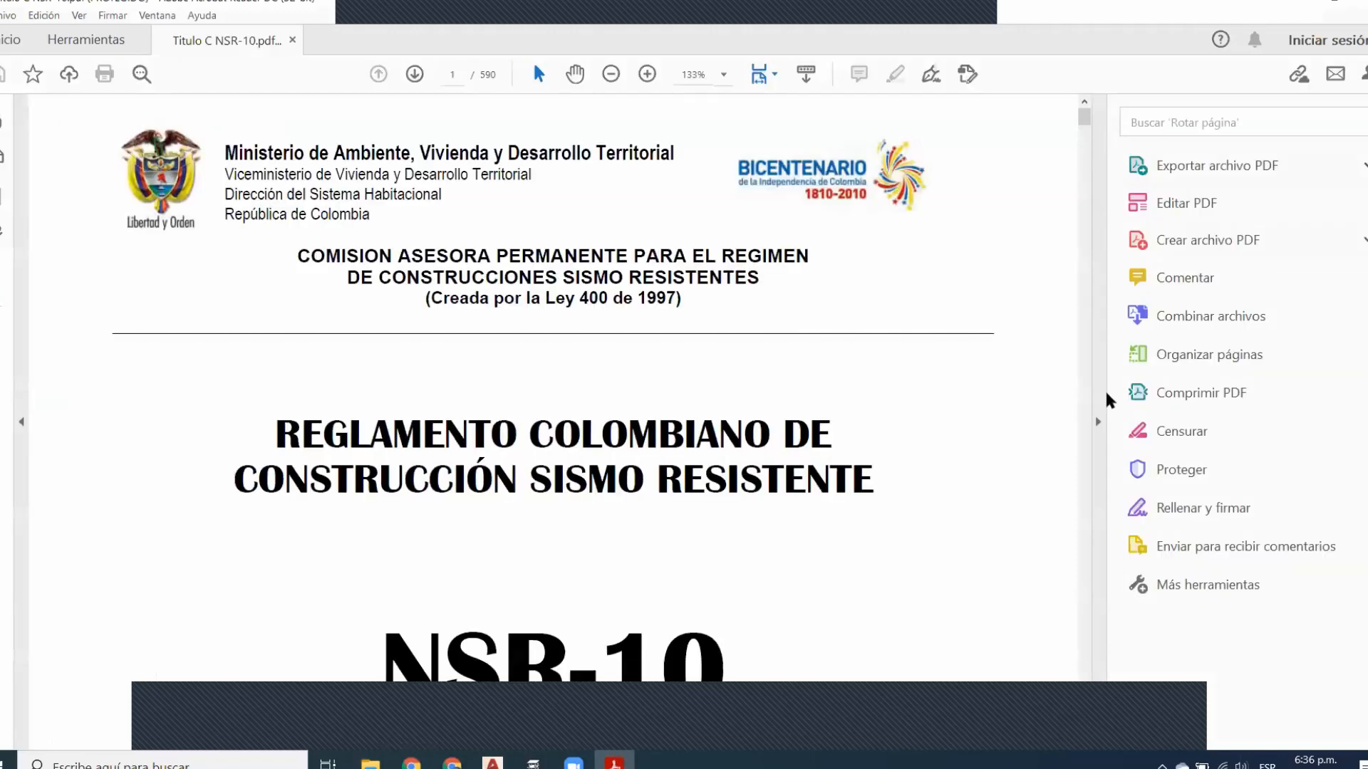
click(1099, 395)
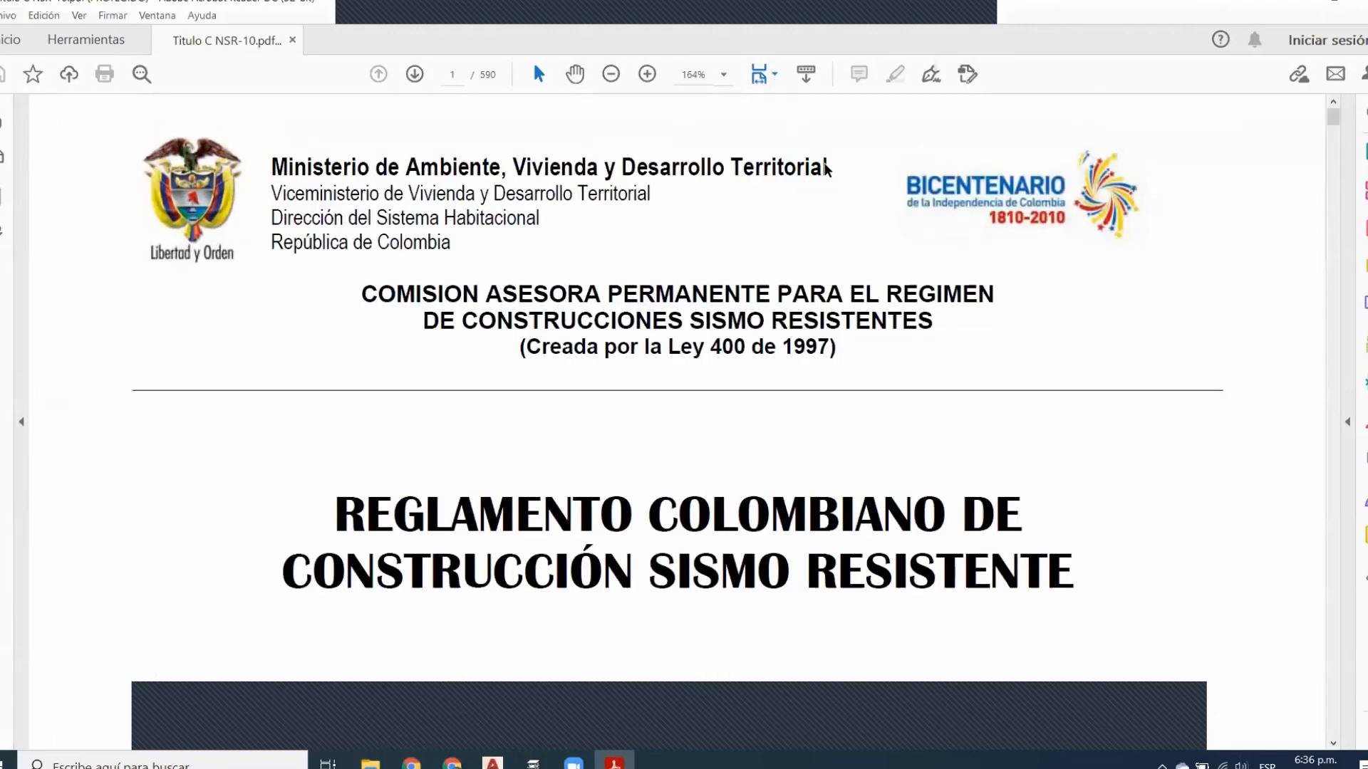
click(759, 74)
Browse the NSR-10 Título C document to locate section C.7.7, "Protección de concreto para el refuerzo"
scroll(1037, 308, down, 1)
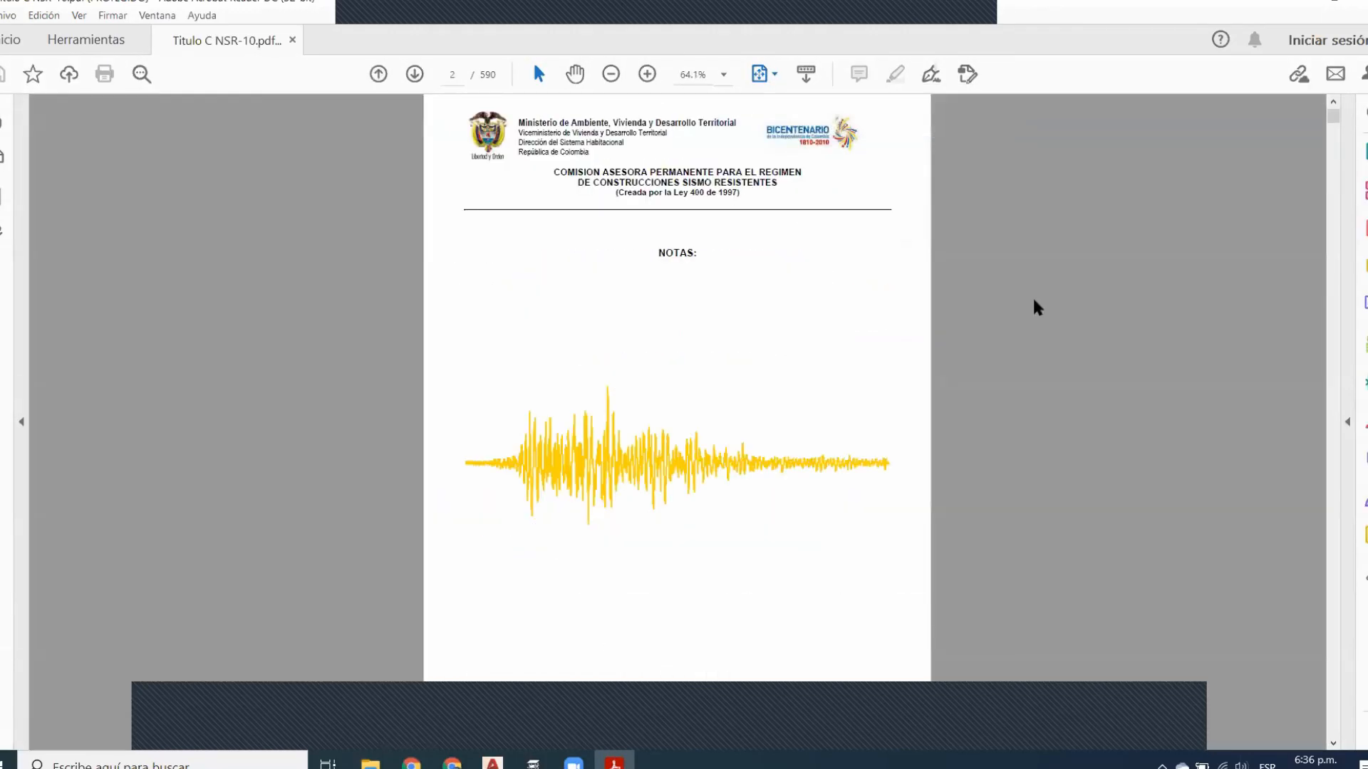
scroll(1036, 308, down, 4)
scroll(1036, 308, down, 16)
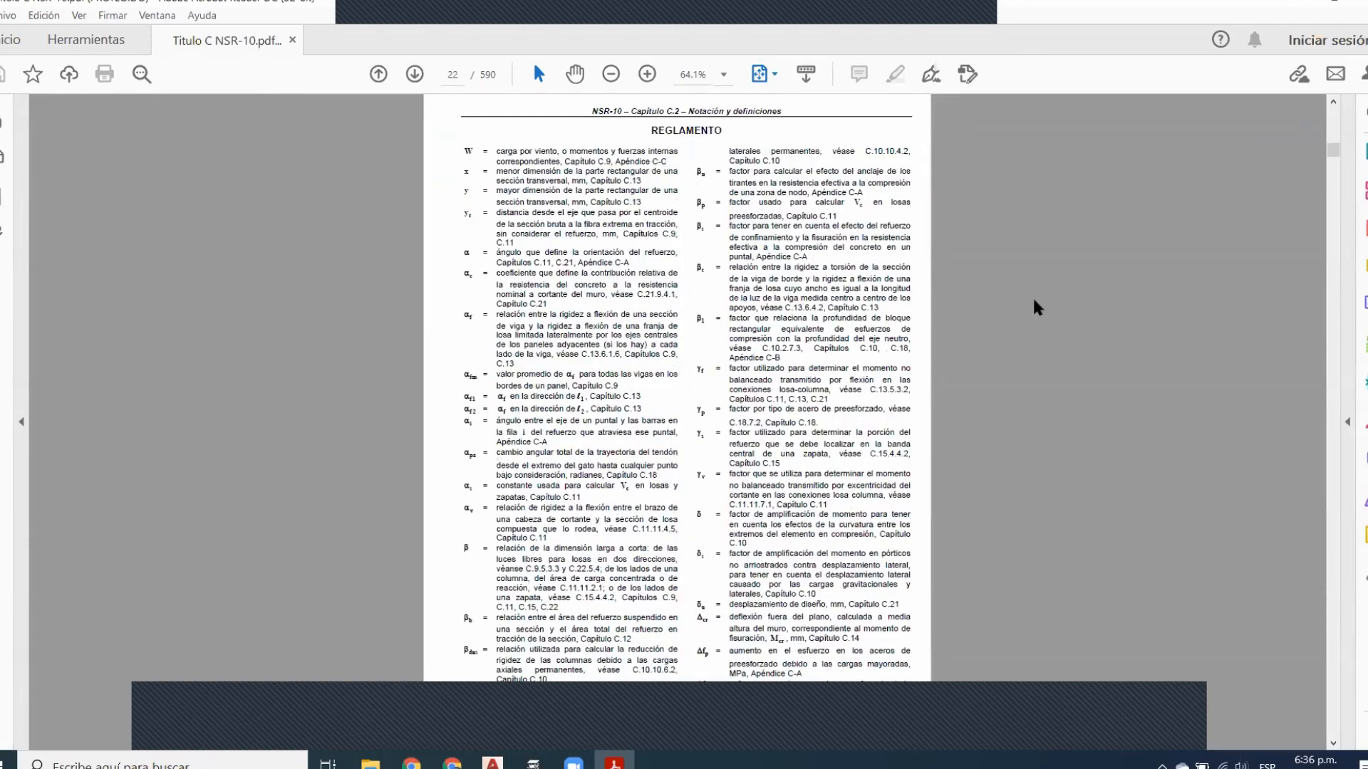
scroll(1037, 307, down, 20)
scroll(1036, 307, down, 15)
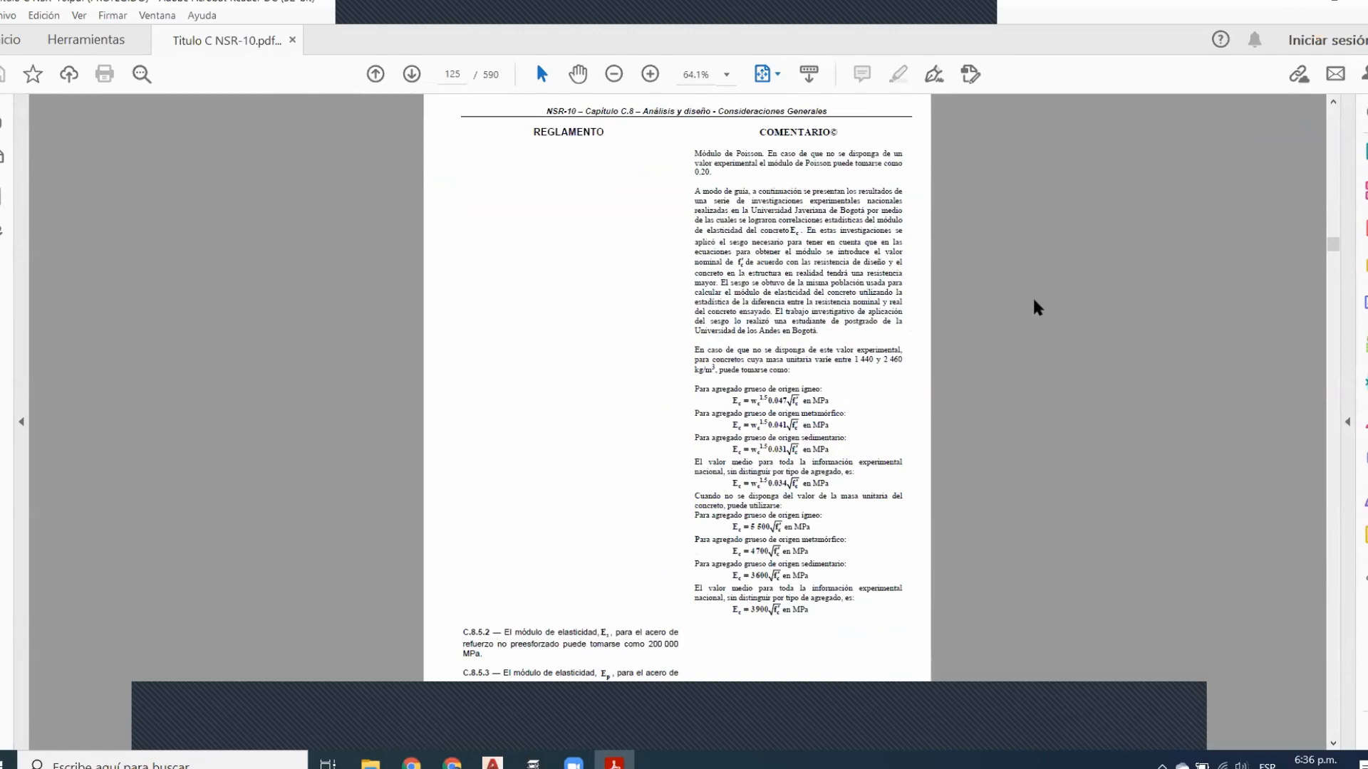
scroll(1036, 307, down, 1)
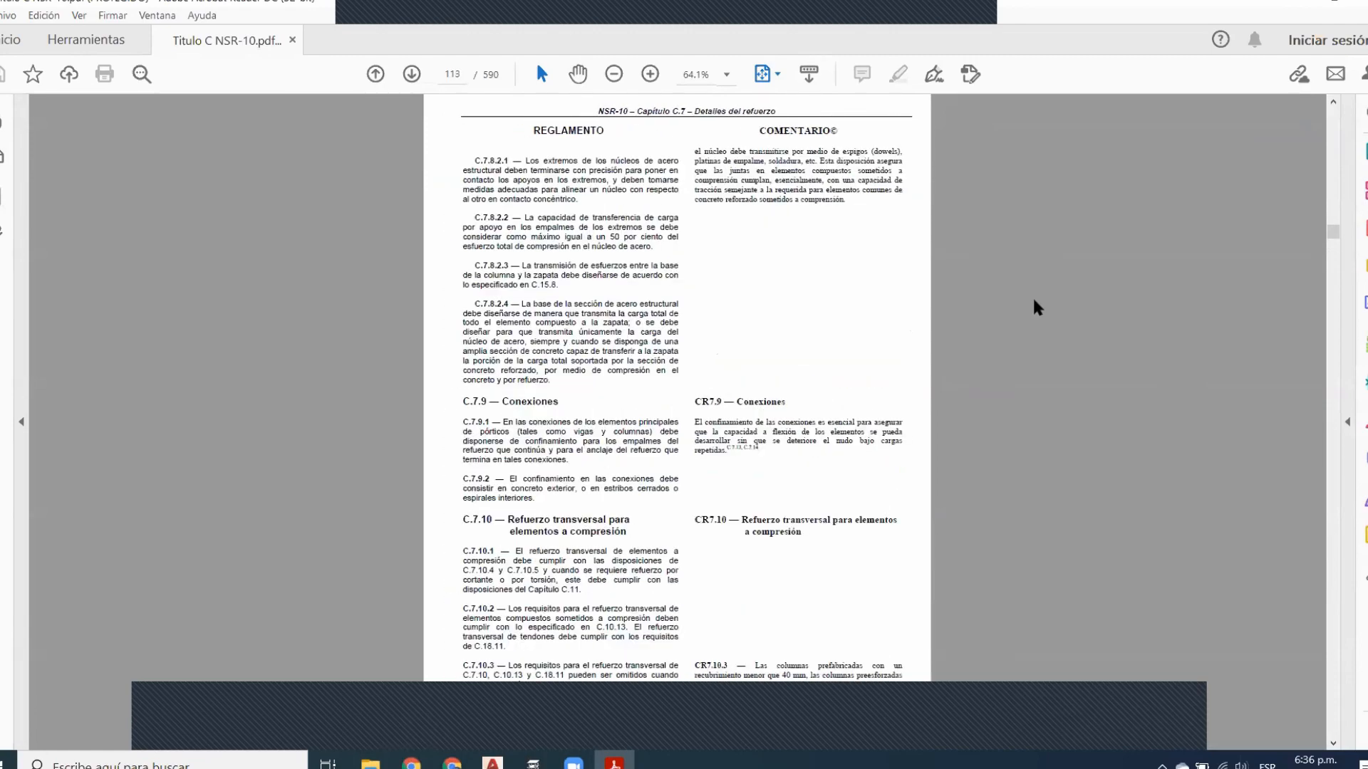
scroll(1036, 307, up, 6)
scroll(1036, 307, up, 2)
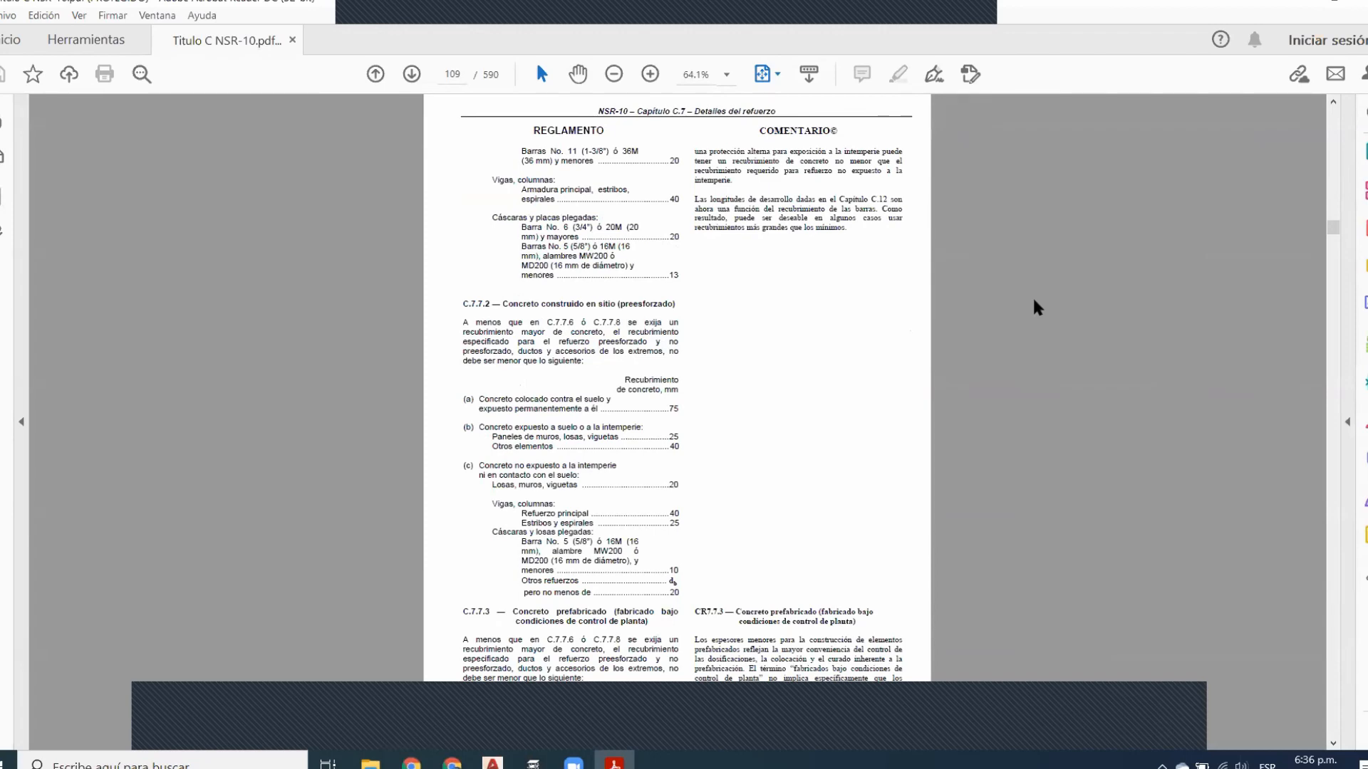
scroll(1035, 303, up, 2)
scroll(573, 431, down, 1)
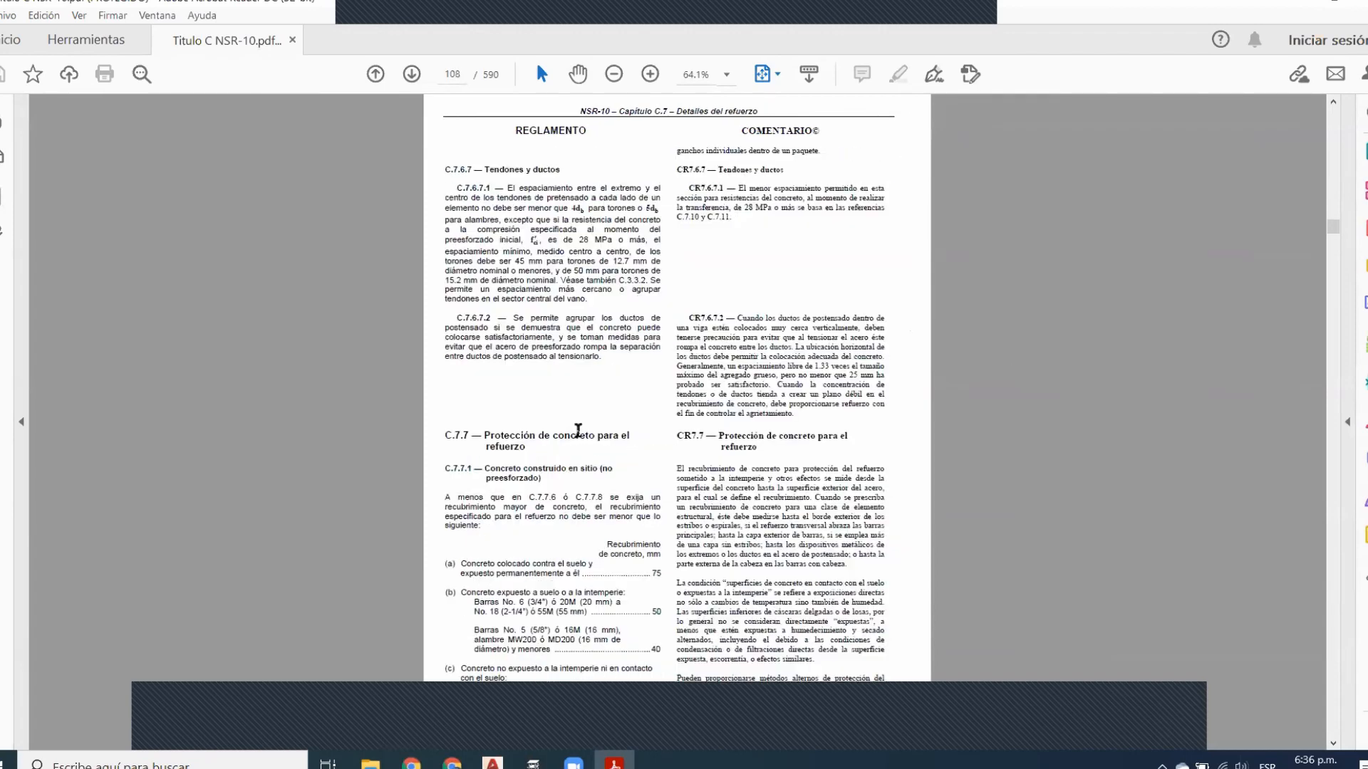
Examine the C.7.7.1 minimum covers for concrete cast against soil and for main bars, stirrups and spirals in beams and columns
key(ctrl+1)
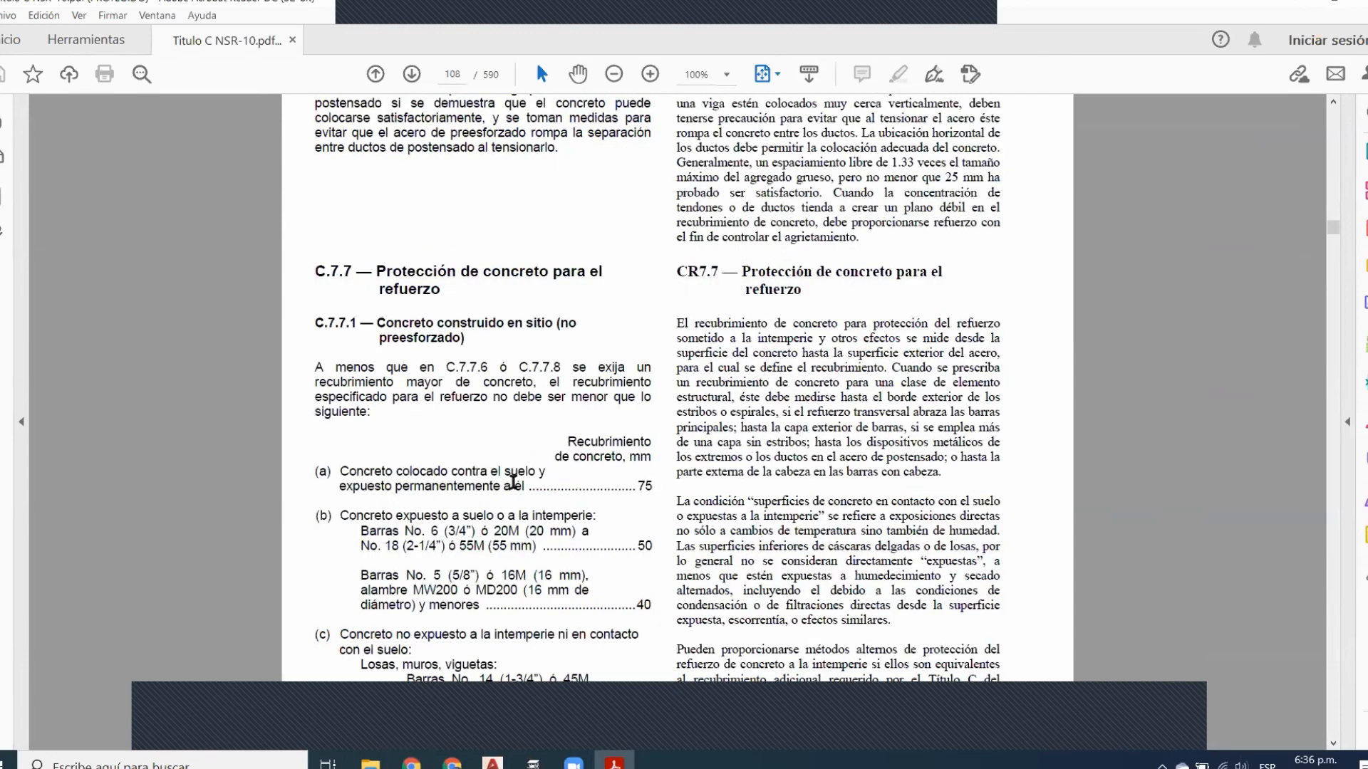
drag(637, 486, 654, 485)
scroll(603, 500, down, 10)
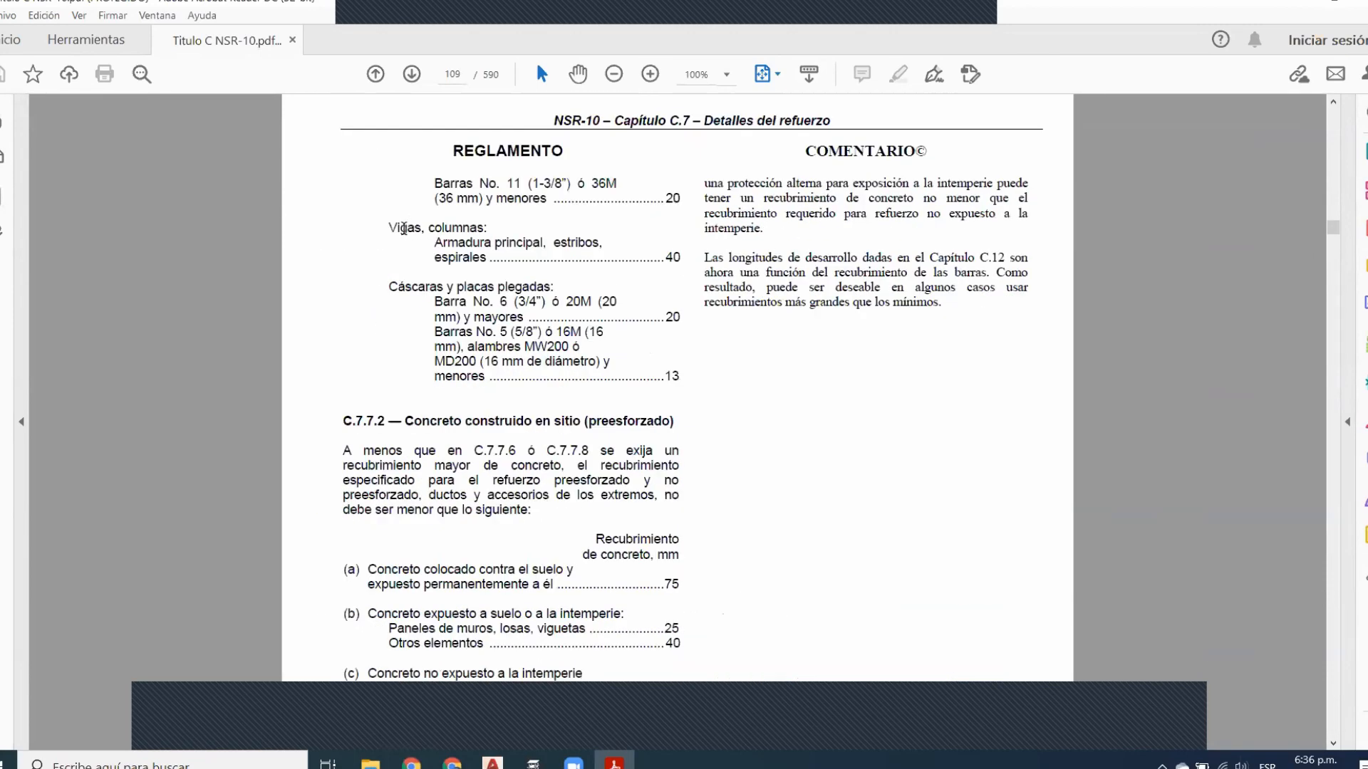
drag(388, 227, 691, 258)
click(692, 261)
Minimize the standard, switch back to CYPECAD, and accept the column cover of 4.0 cm
click(1306, 5)
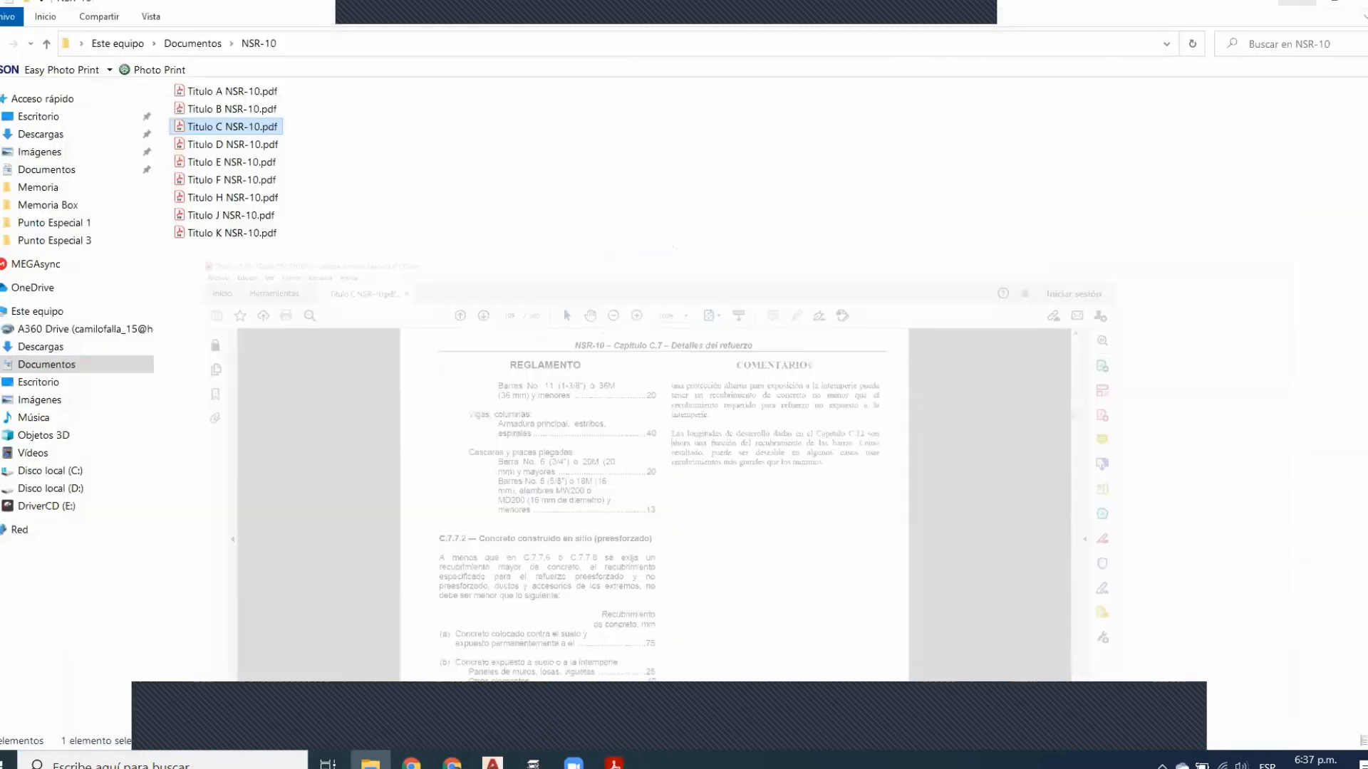
click(532, 764)
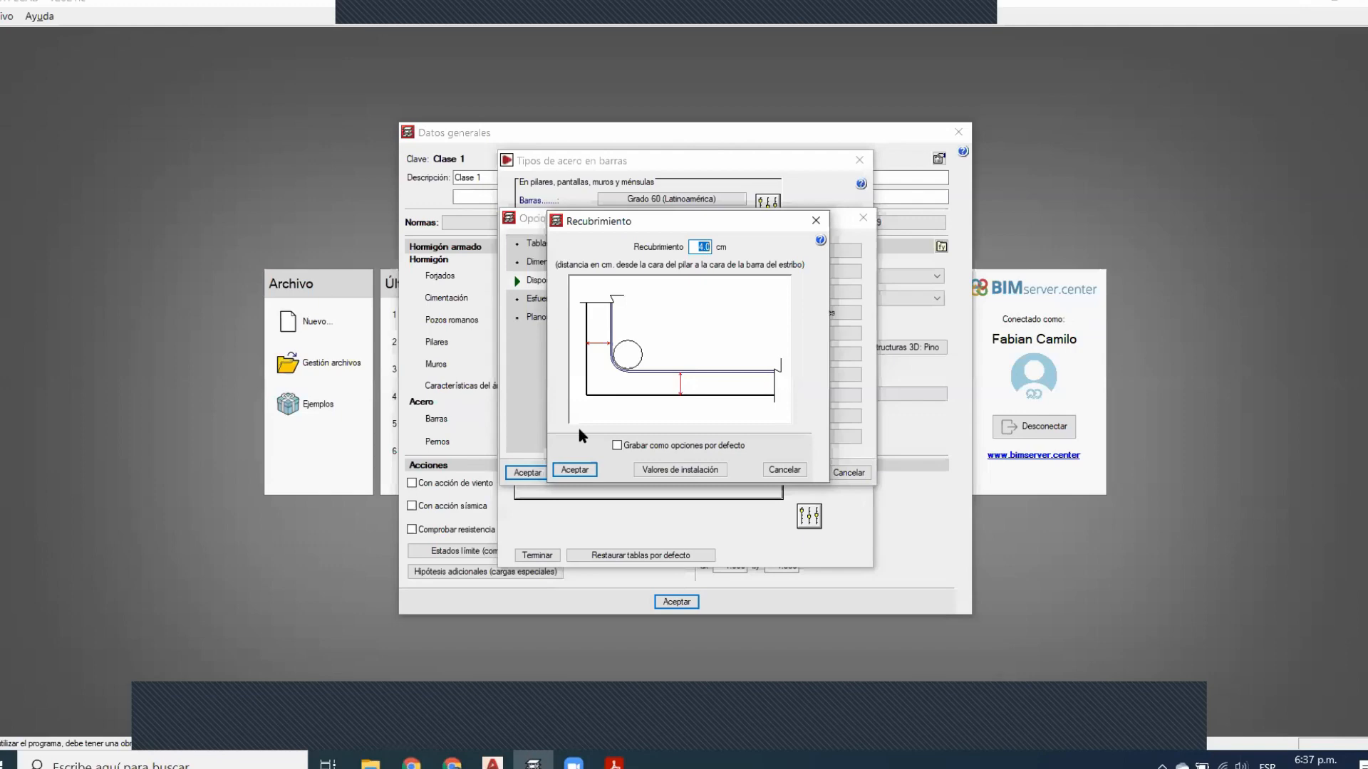
key(Return)
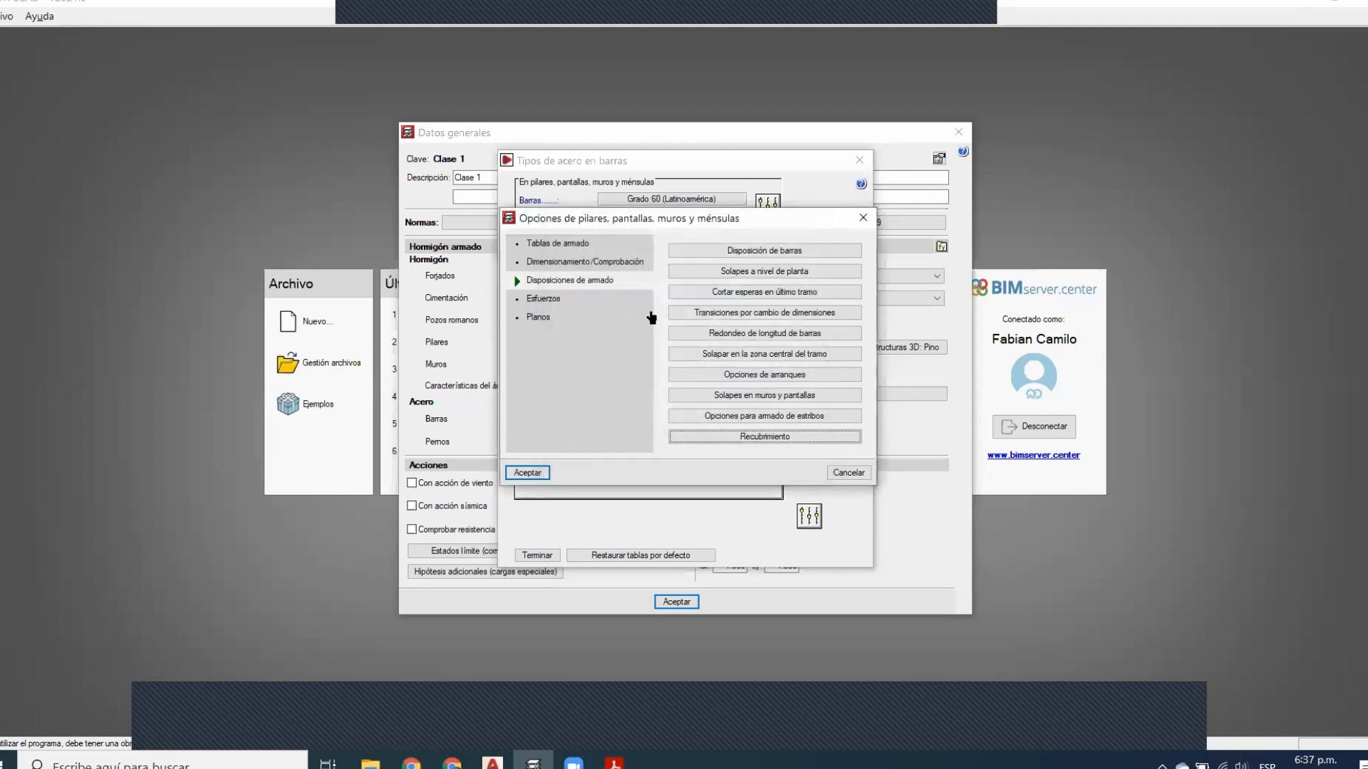
Accept the top-floor fixity, axial stiffness and torsional stiffness coefficients for columns with their existing values
click(543, 299)
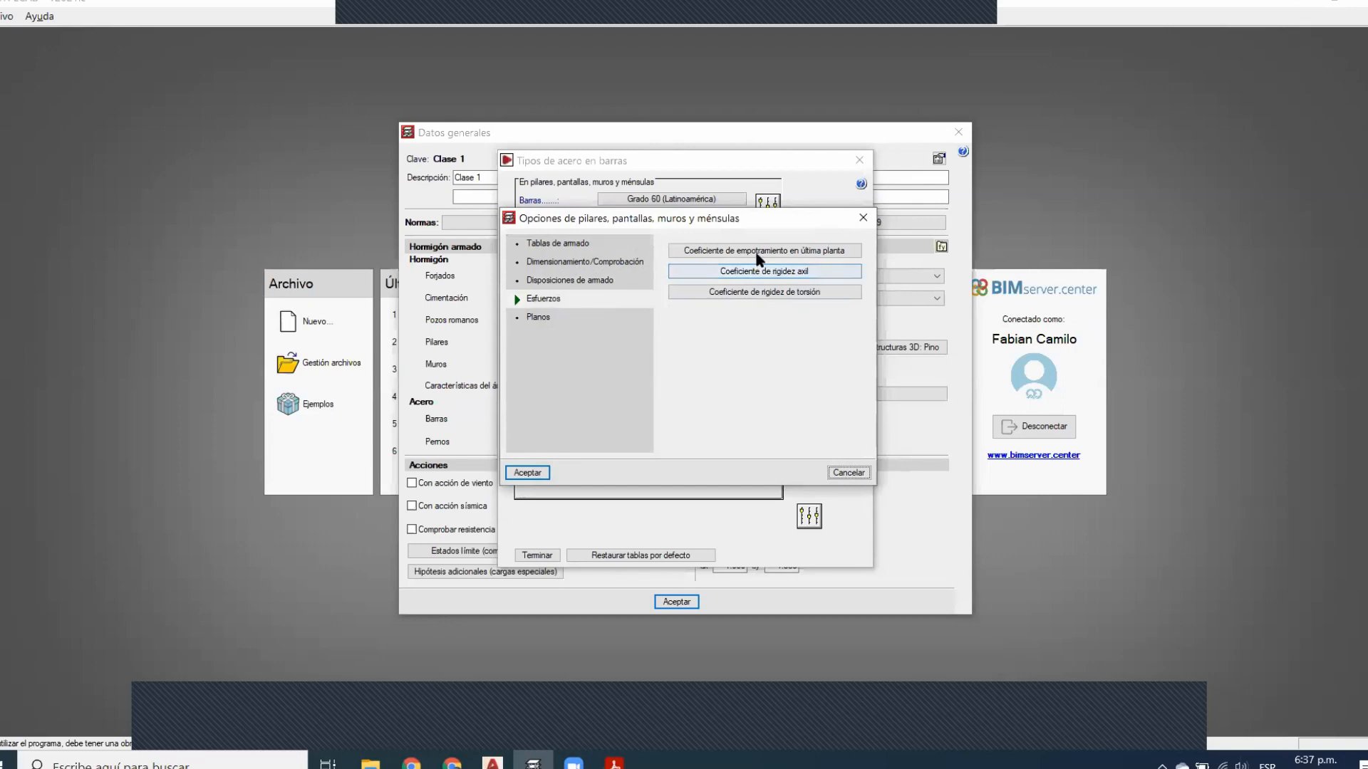
click(757, 251)
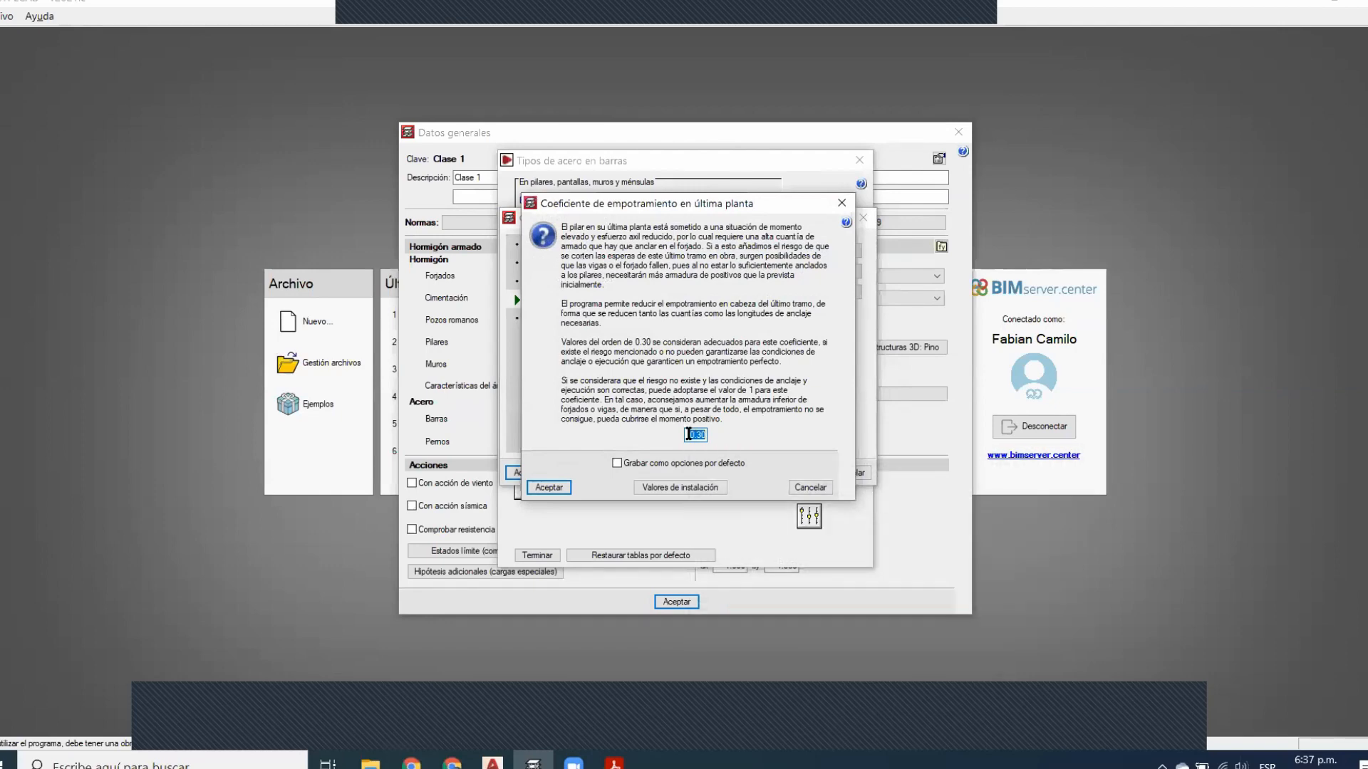
mouse_move(688, 433)
click(550, 488)
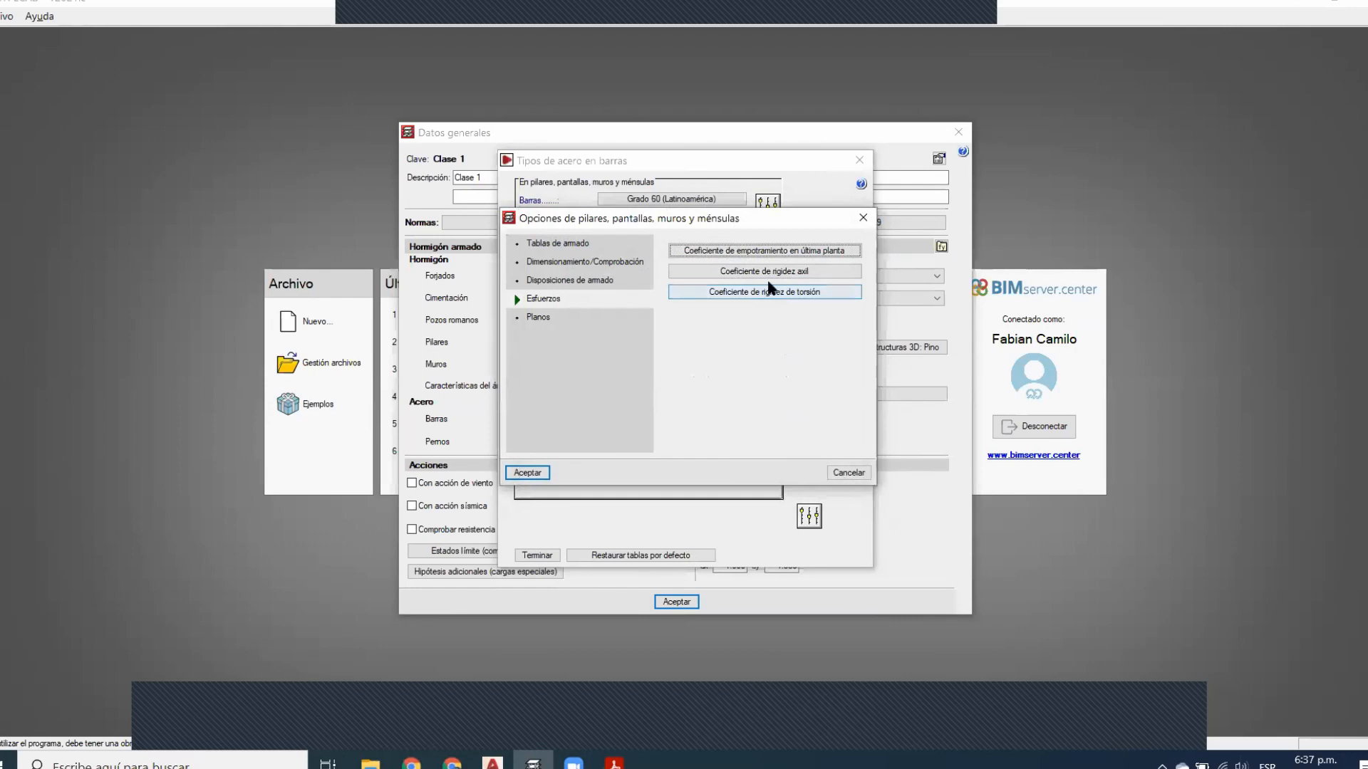
click(767, 272)
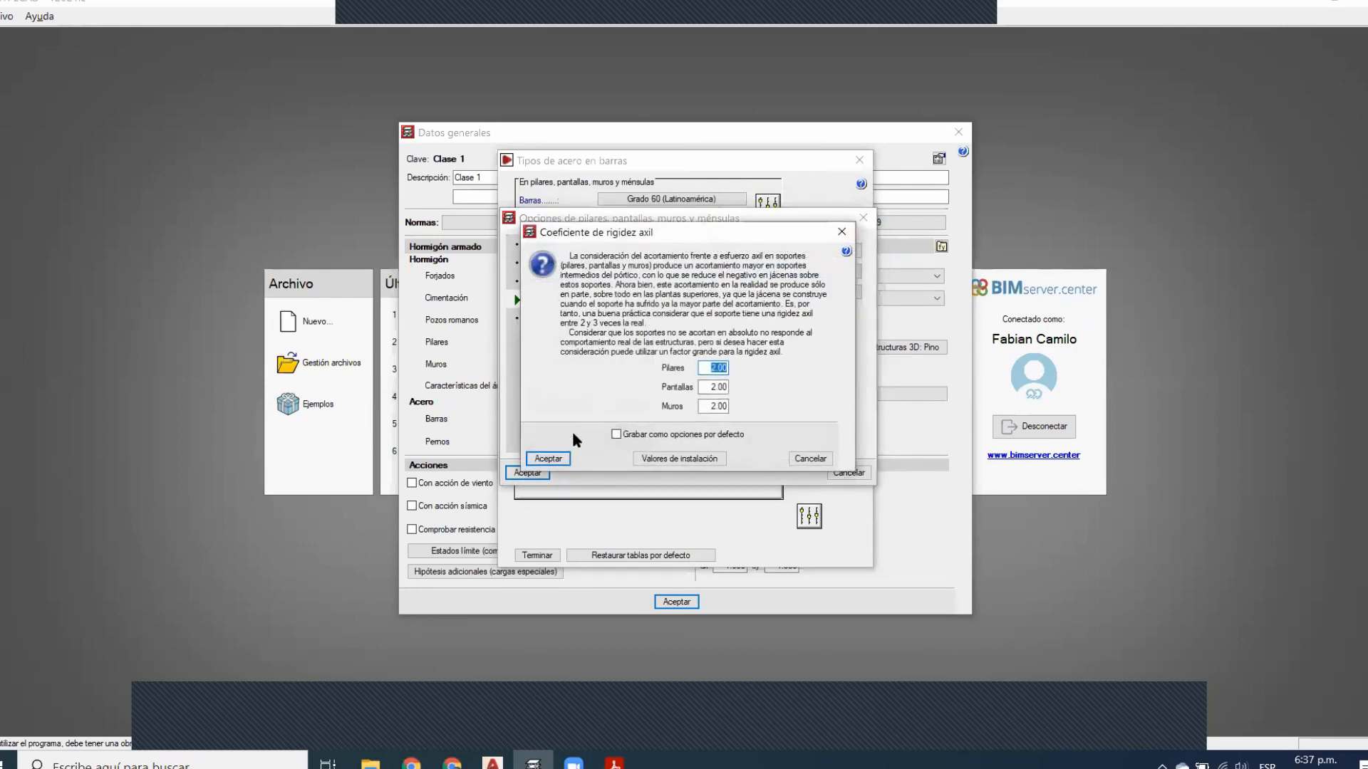
click(554, 462)
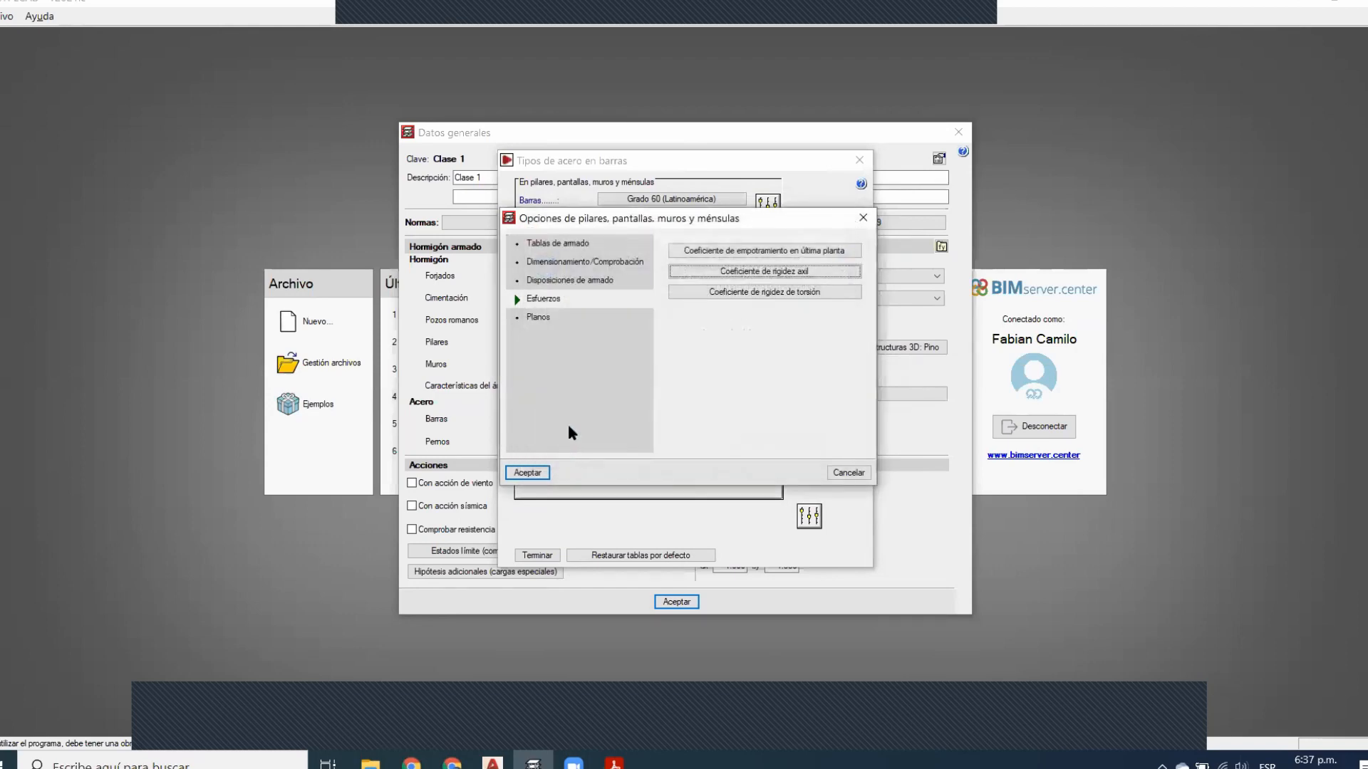
click(750, 292)
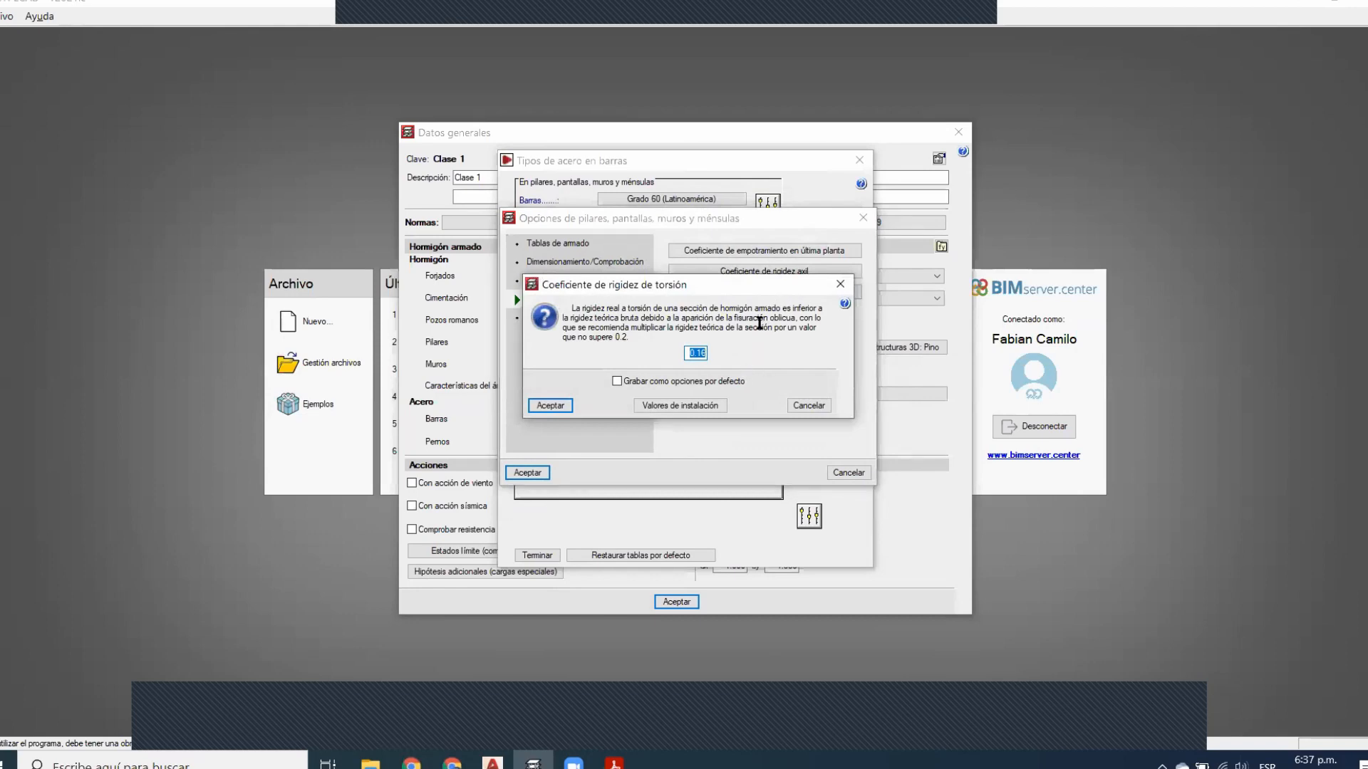
click(560, 406)
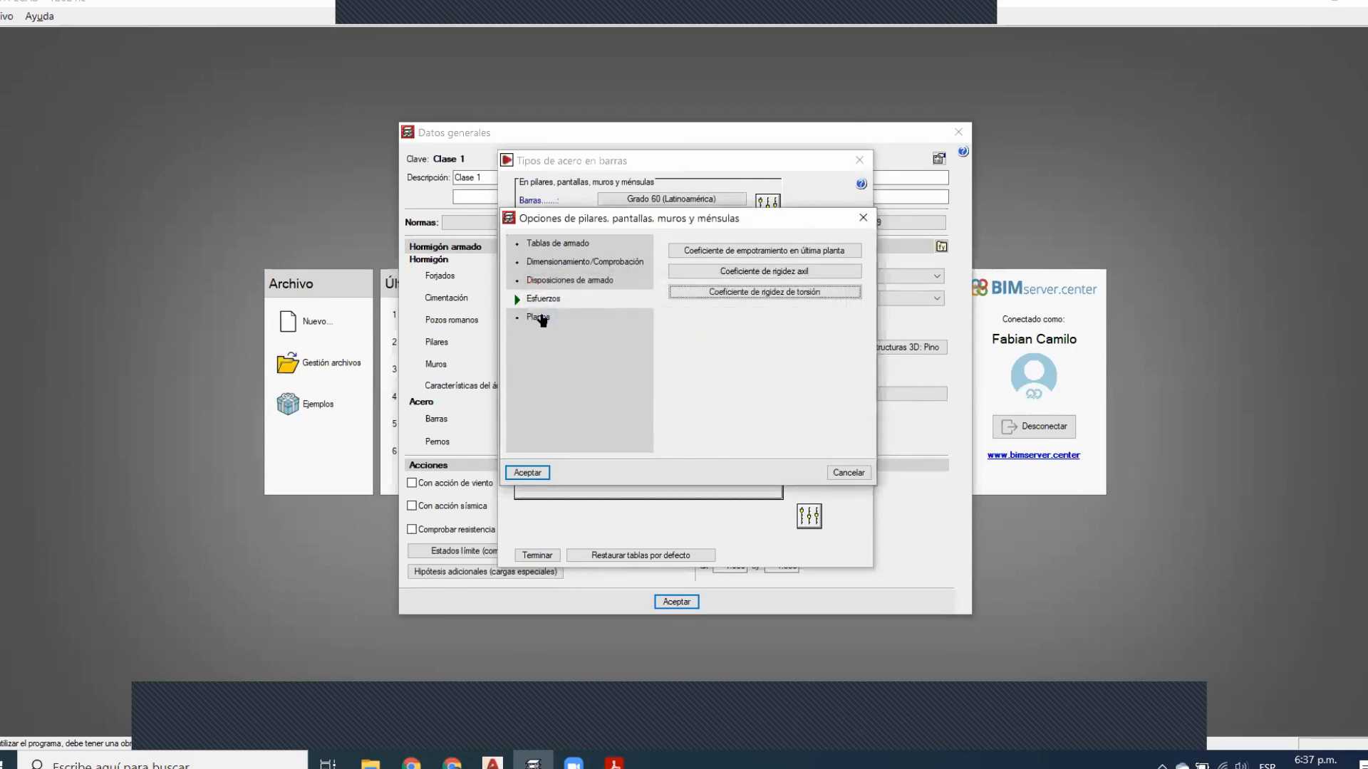
Review the column hatching and column schedule drawing options without changing them, and accept the column, shear wall and corbel options
click(539, 318)
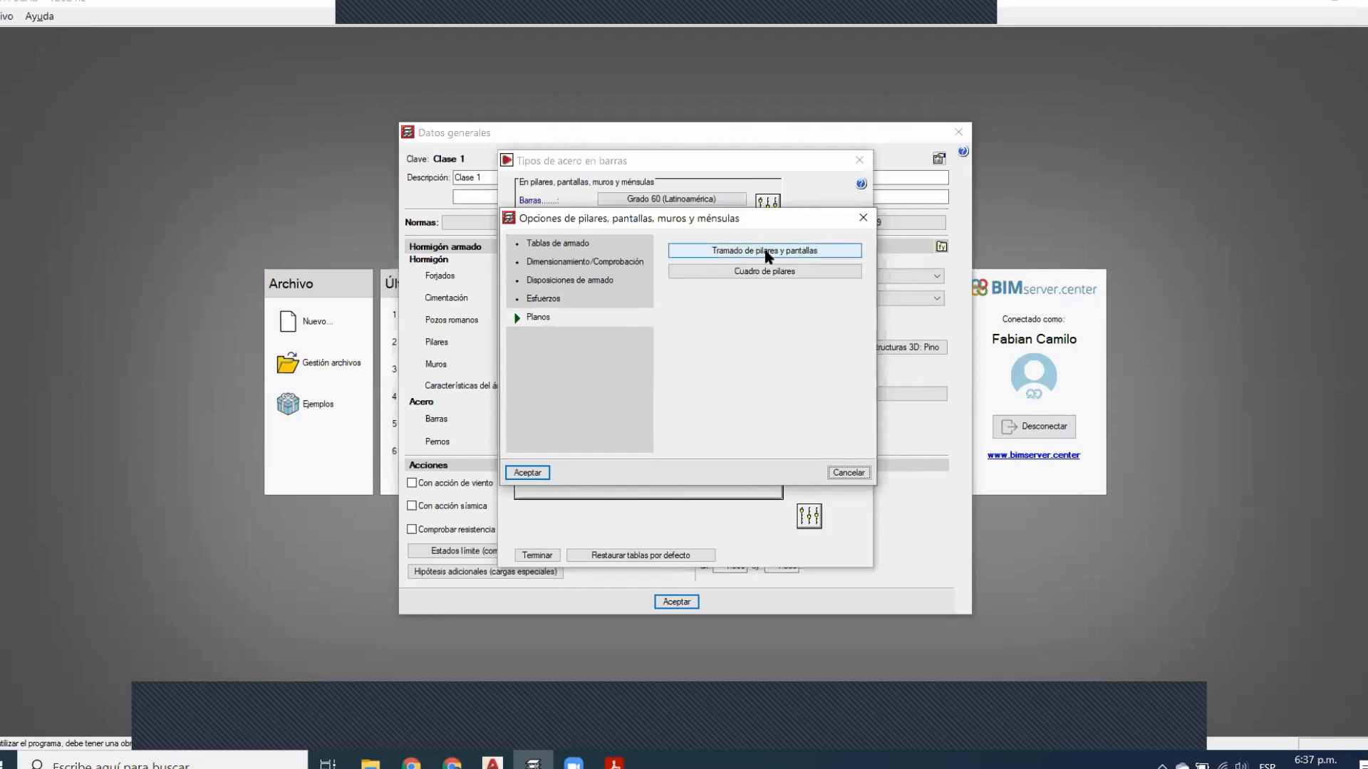
click(783, 256)
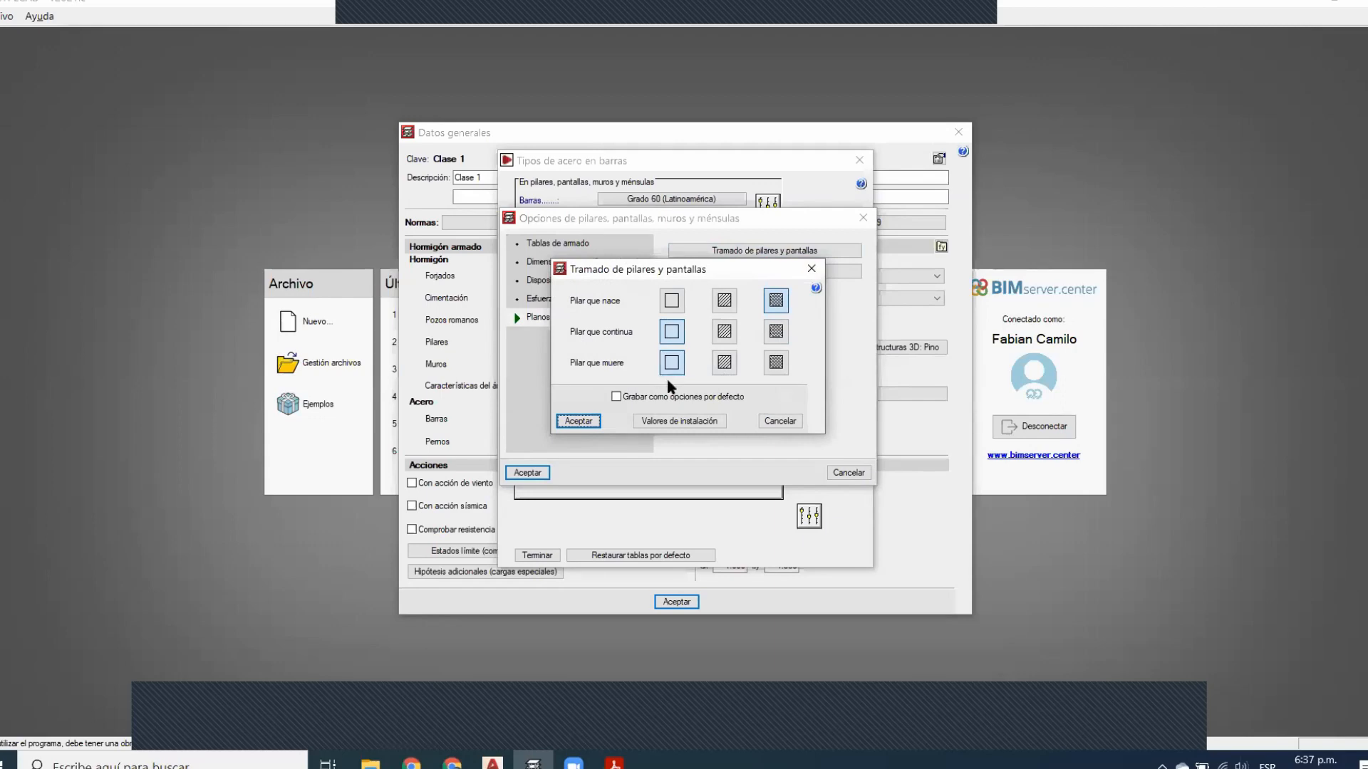
click(811, 269)
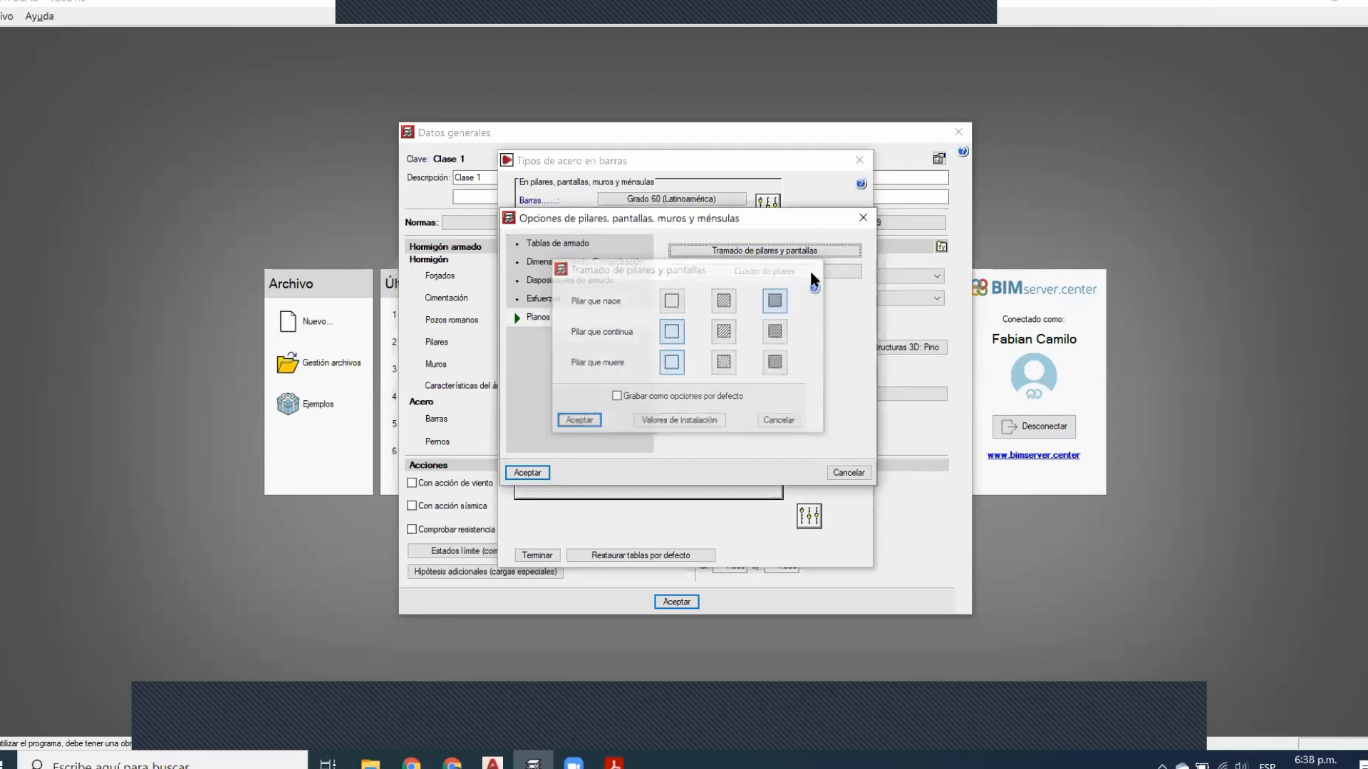
click(780, 280)
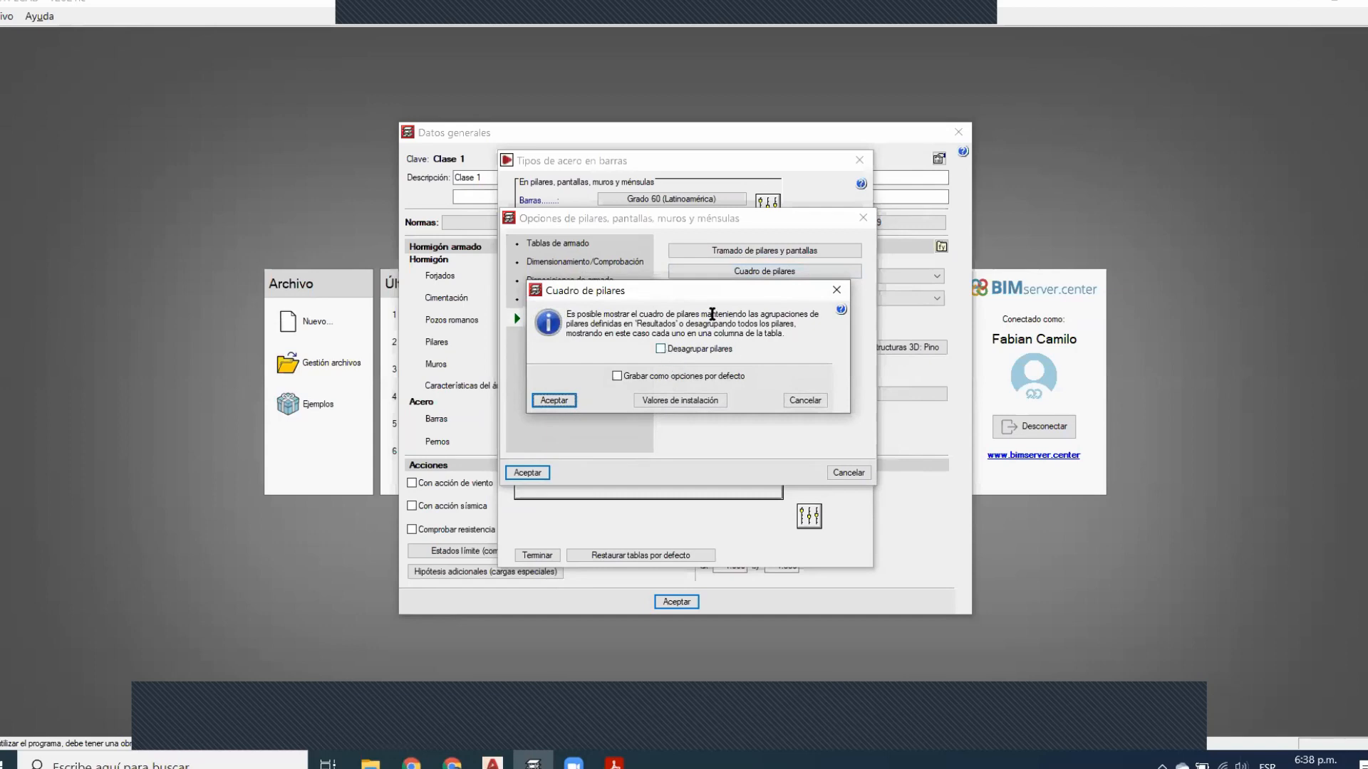
click(555, 401)
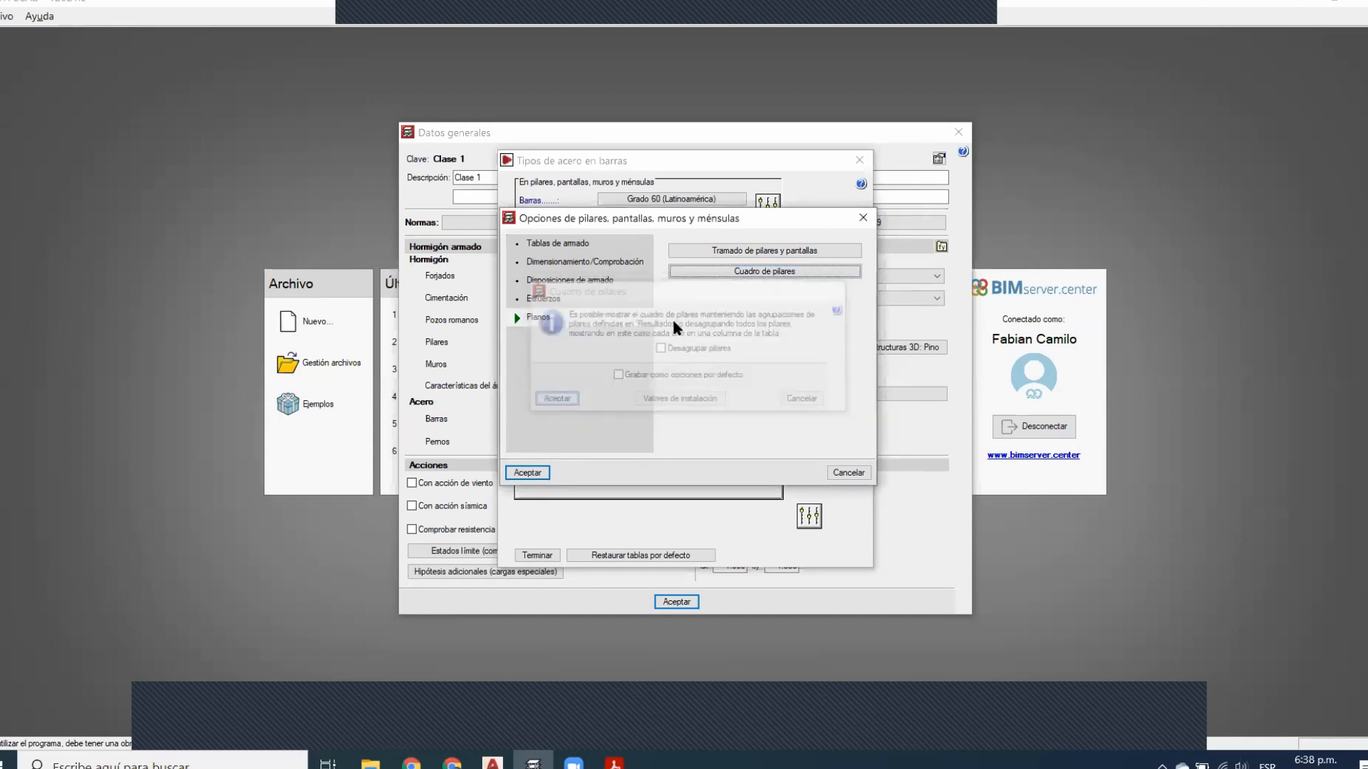
click(528, 472)
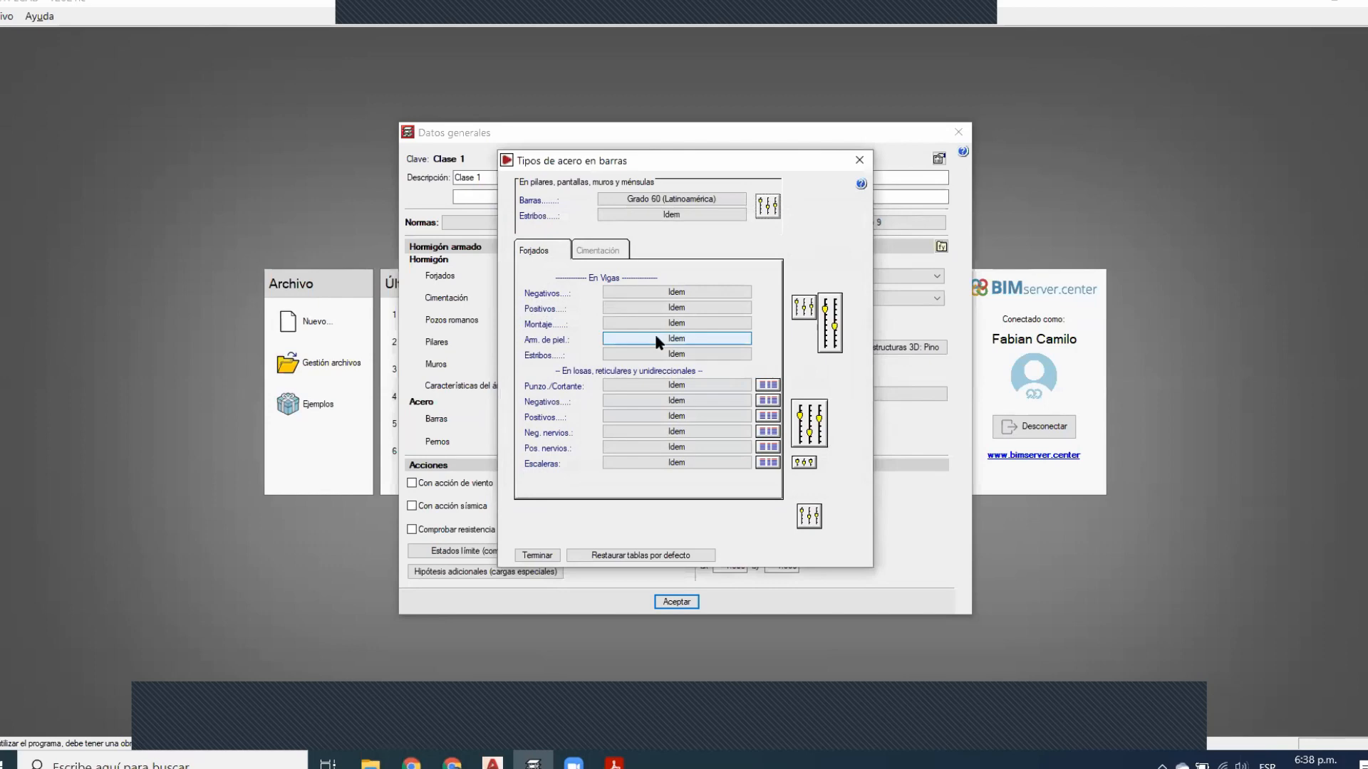
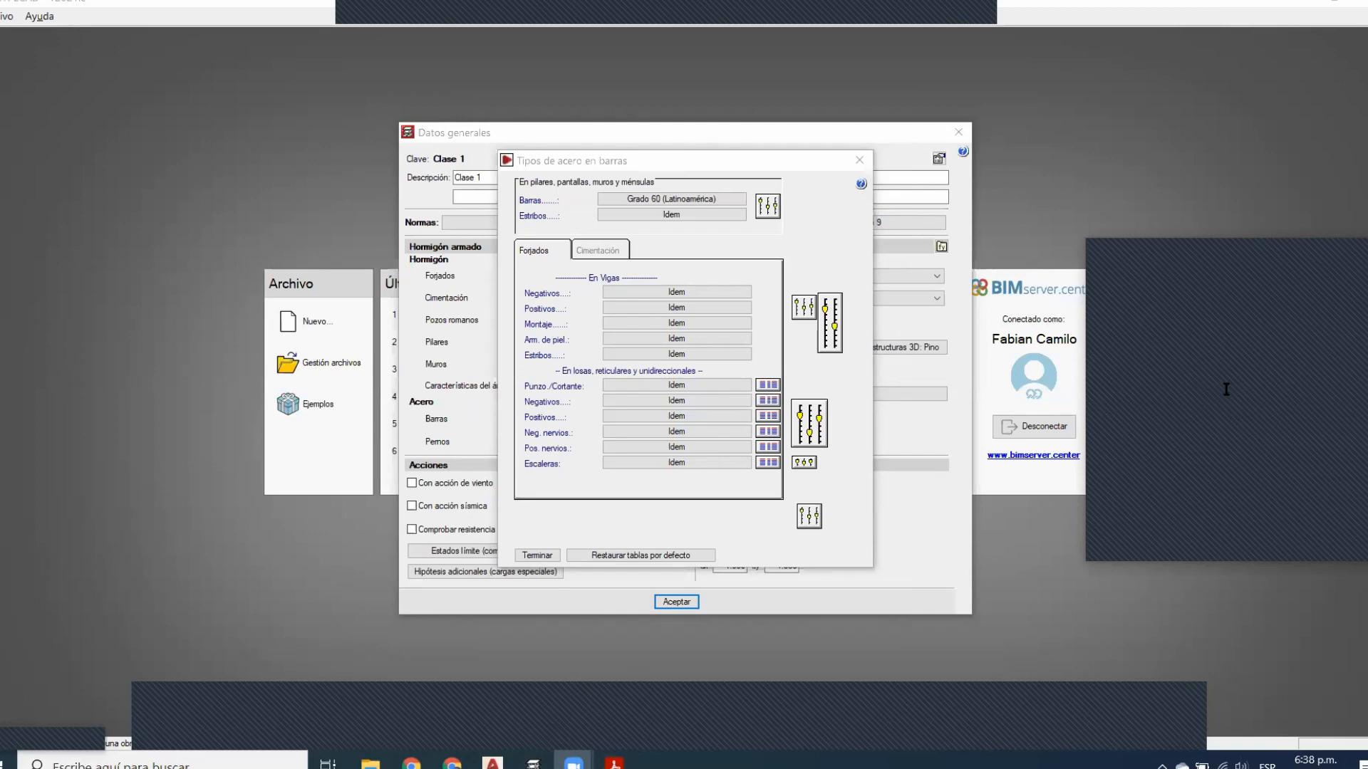
Open the column reinforcement tables and try to accept them with all face diameters disabled for Ø7/8" corner bars in rectangular columns
click(767, 205)
click(748, 275)
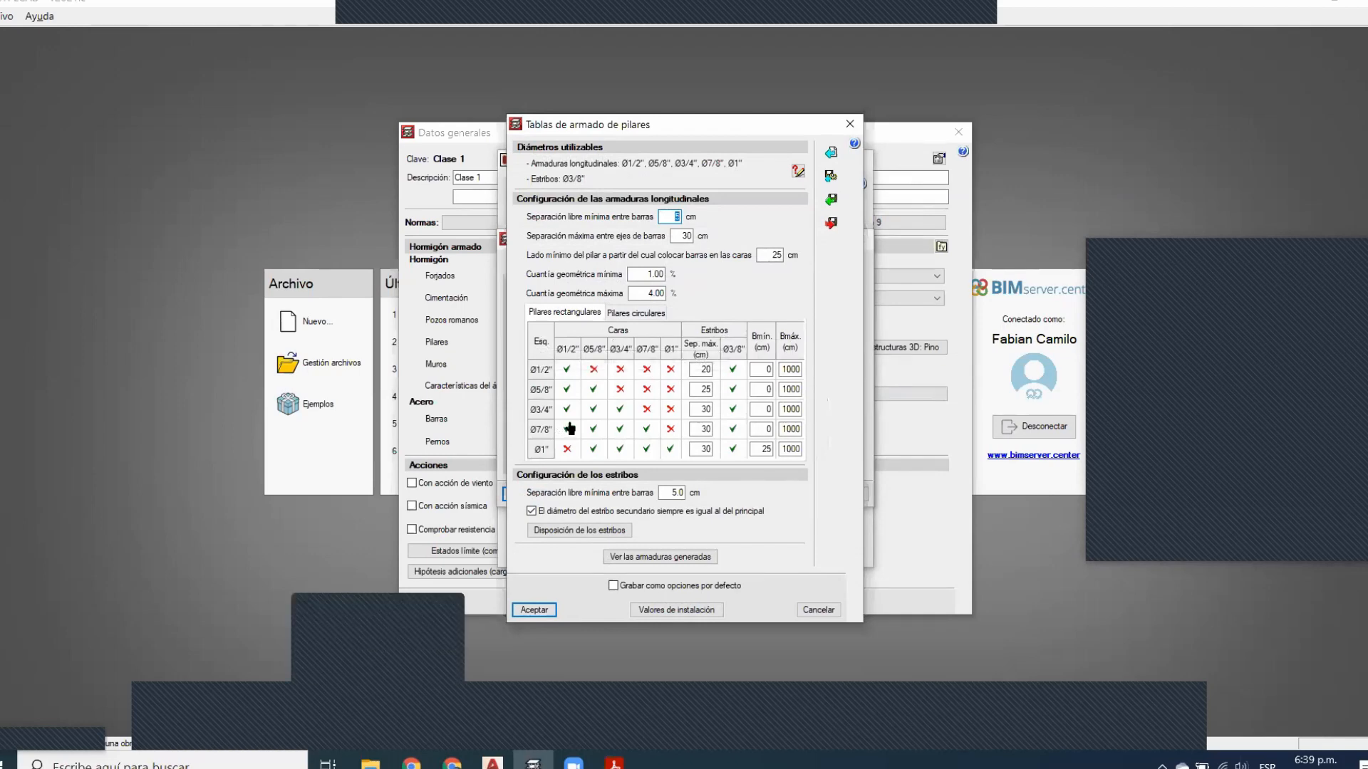
click(648, 431)
click(540, 612)
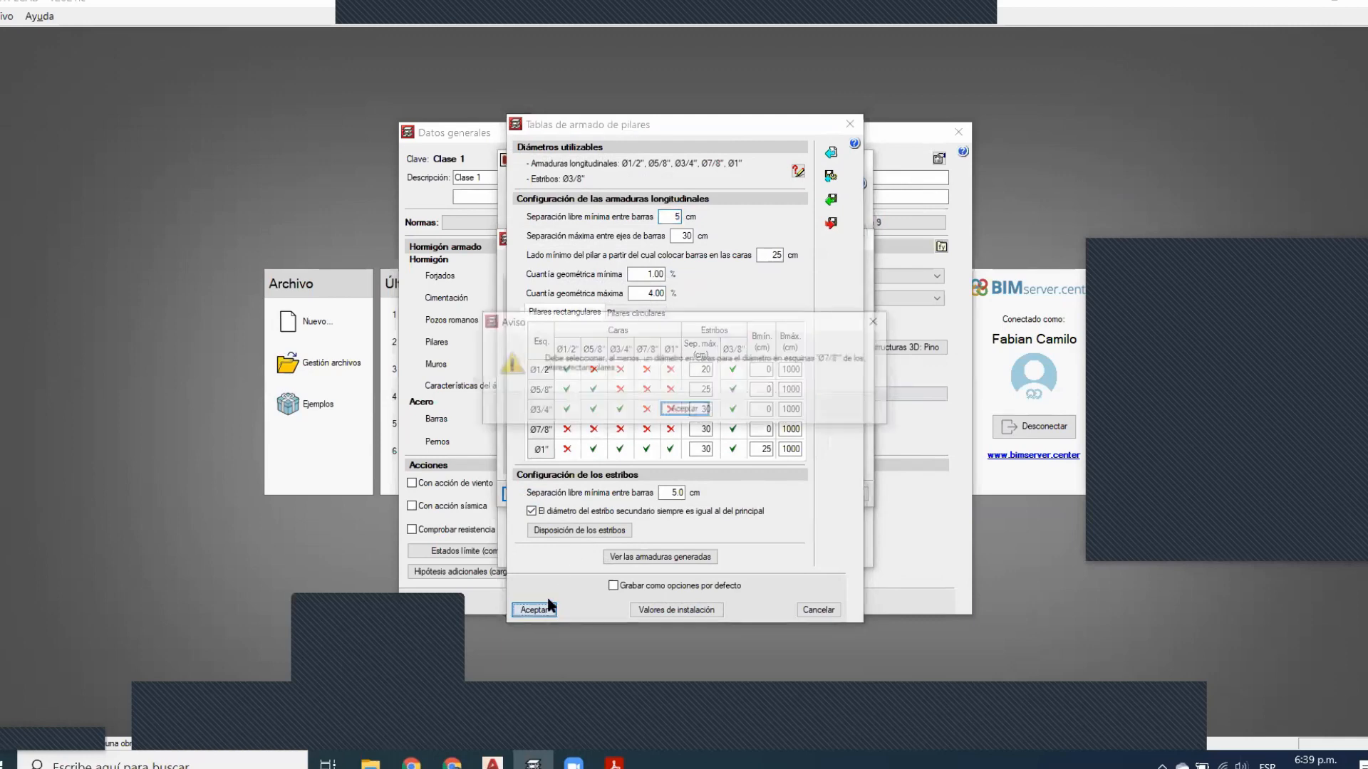
click(685, 409)
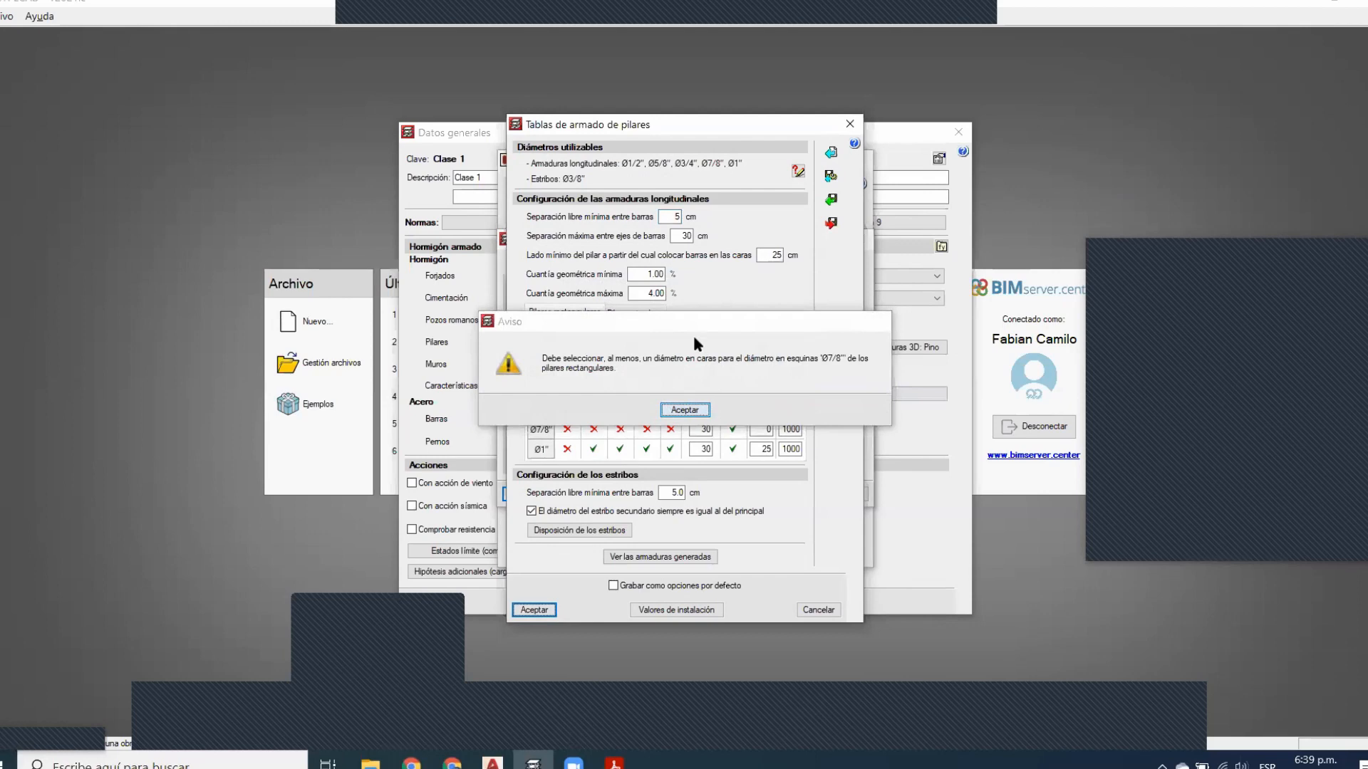
Enable face diameters Ø1/2", Ø5/8", Ø3/4", Ø7/8" and Ø1" for Ø7/8" corner bars in rectangular columns
click(566, 429)
click(593, 430)
click(619, 429)
click(647, 430)
click(669, 430)
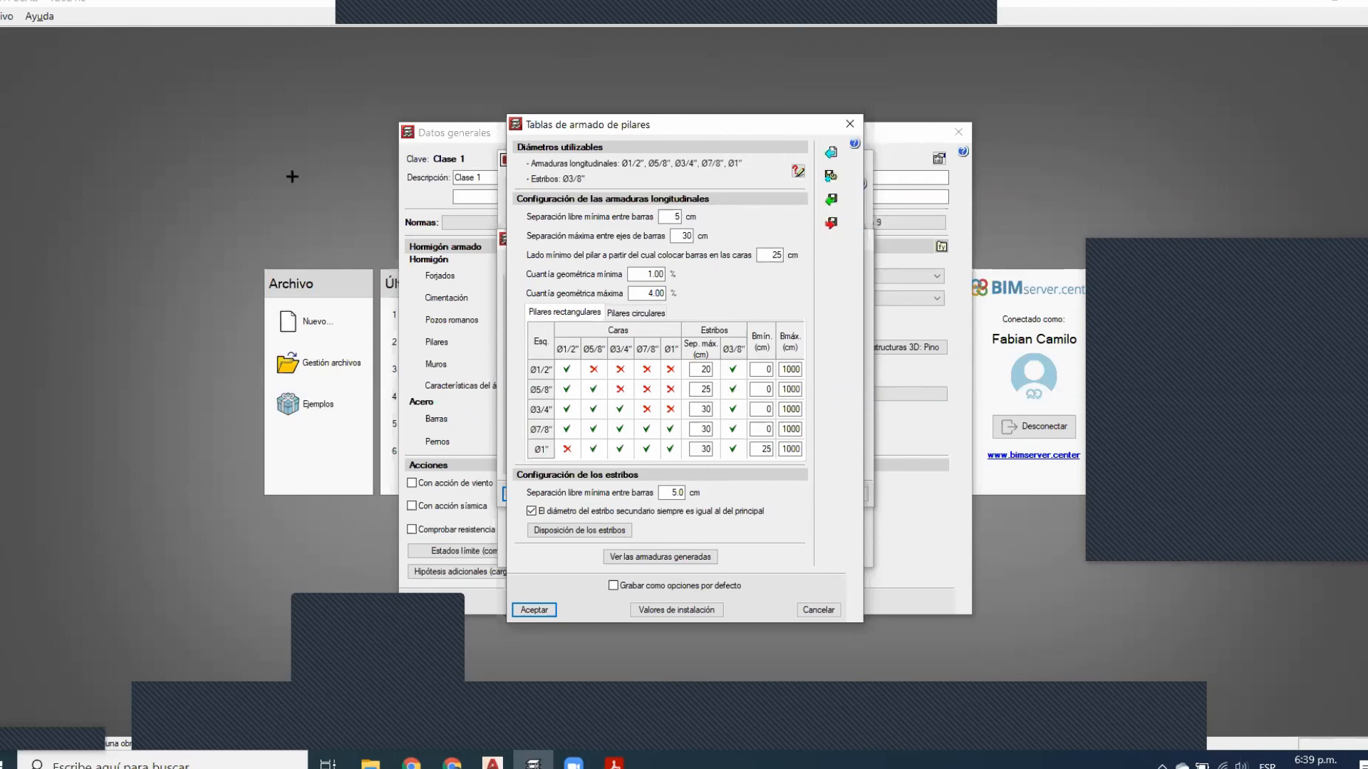
Draw a red square over the screen as the column outline for illustrating corner and face bars
drag(70, 135, 249, 317)
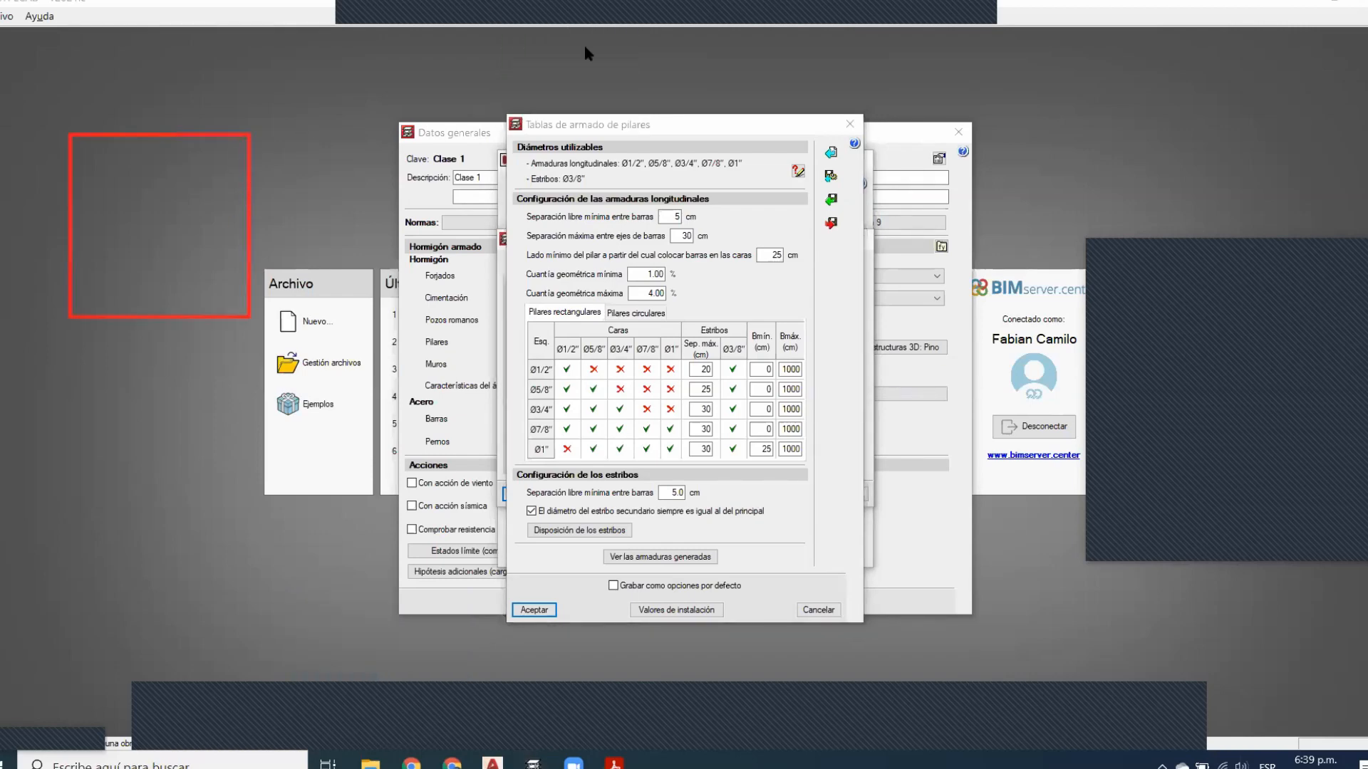
Draw thin red rectangles along the inner faces of the square column annotation and clear the drawings
drag(223, 171, 243, 284)
drag(100, 145, 212, 158)
mouse_move(91, 170)
mouse_down()
mouse_move(76, 277)
mouse_move(216, 307)
mouse_up()
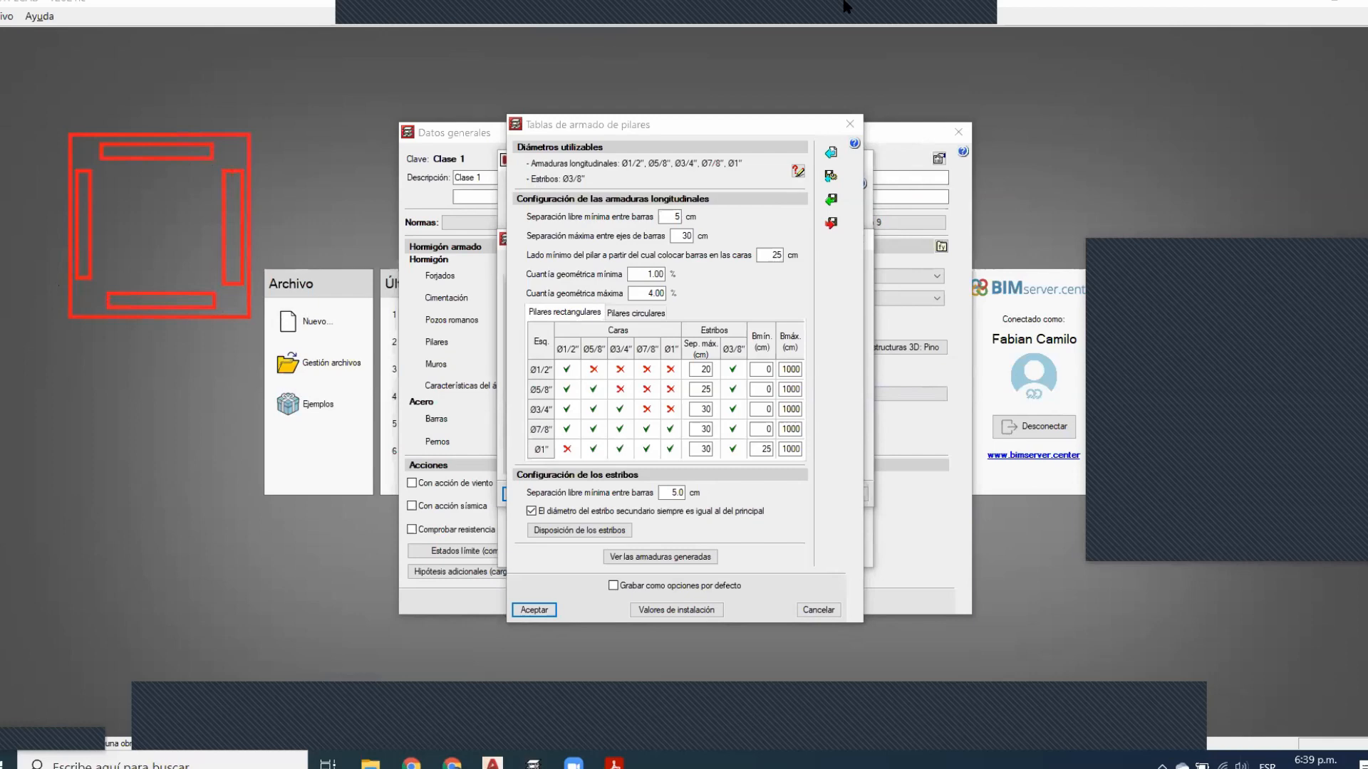
click(912, 41)
Save the column reinforcement tables as default options and close the column options and bar steel types dialogs
click(852, 124)
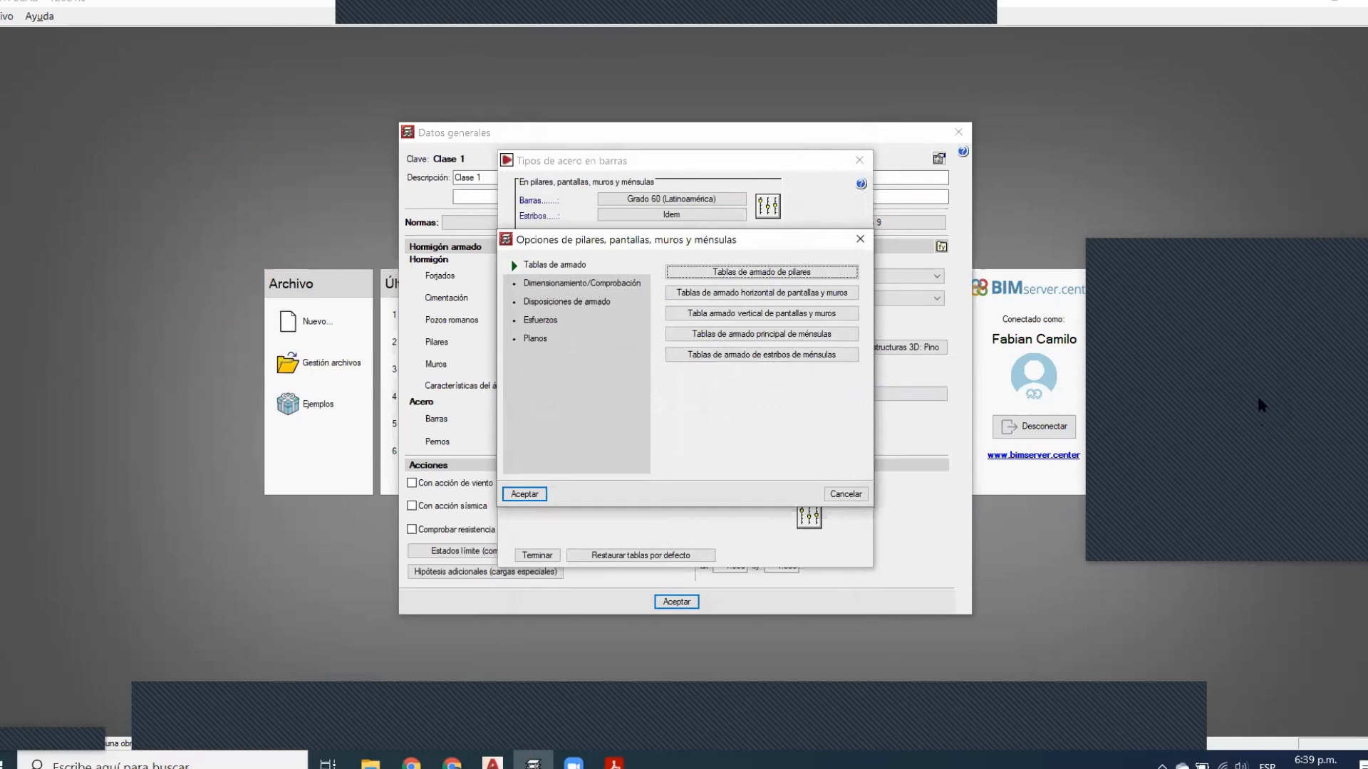
click(711, 272)
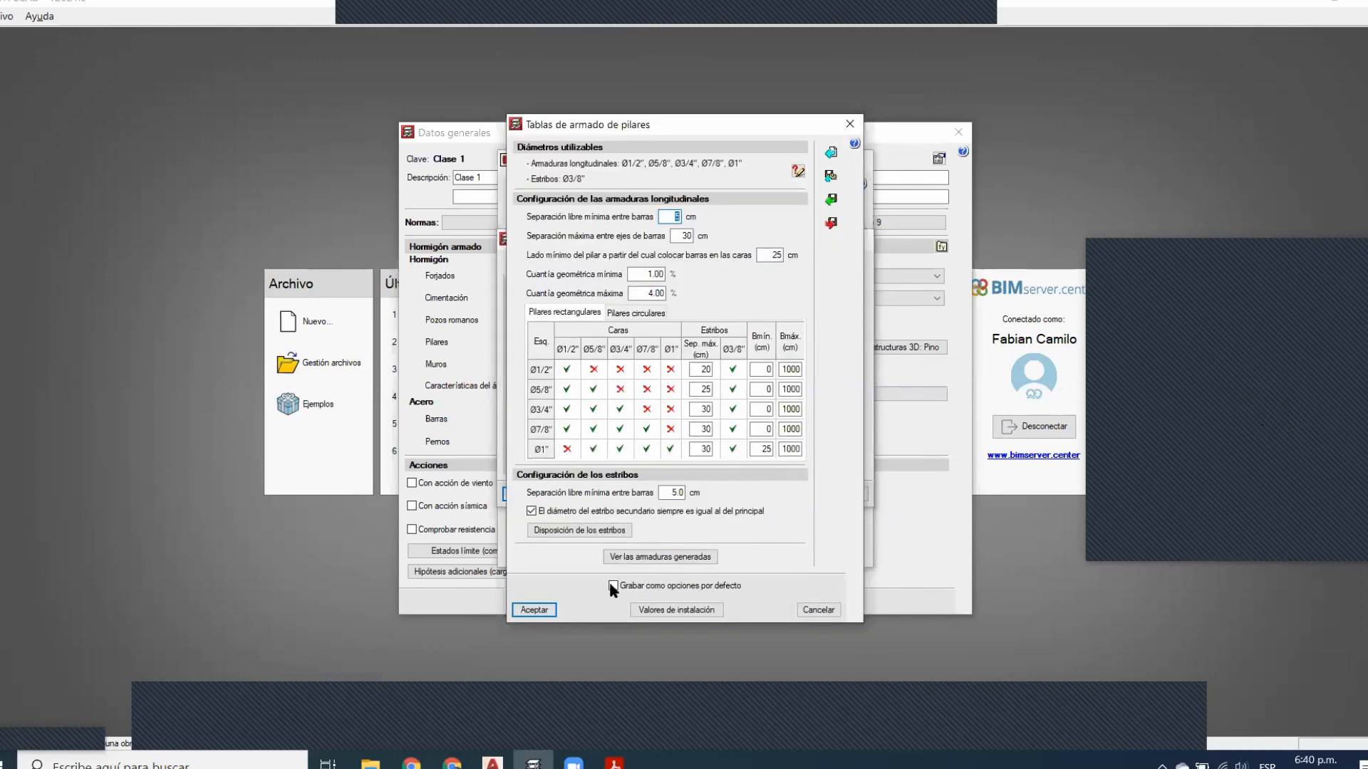
click(613, 585)
click(535, 610)
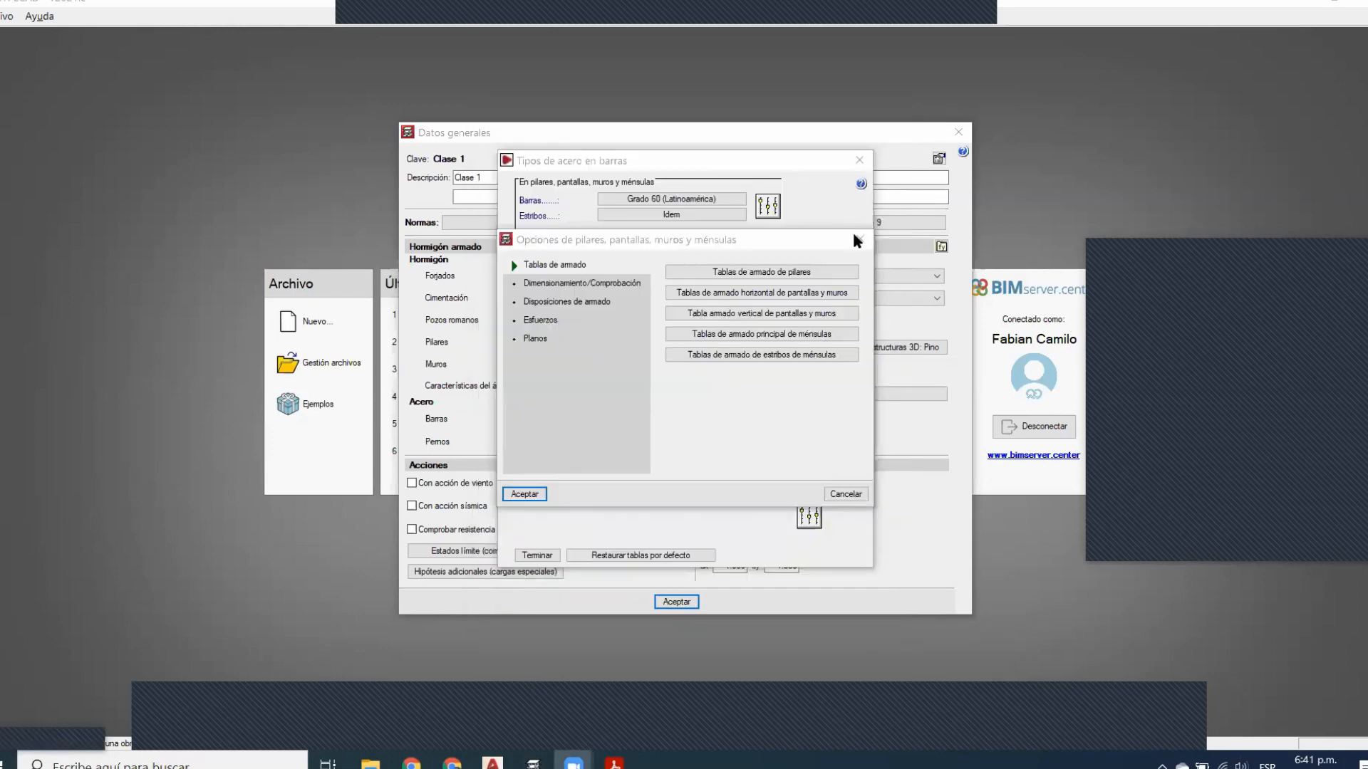
key(Escape)
key(Escape)
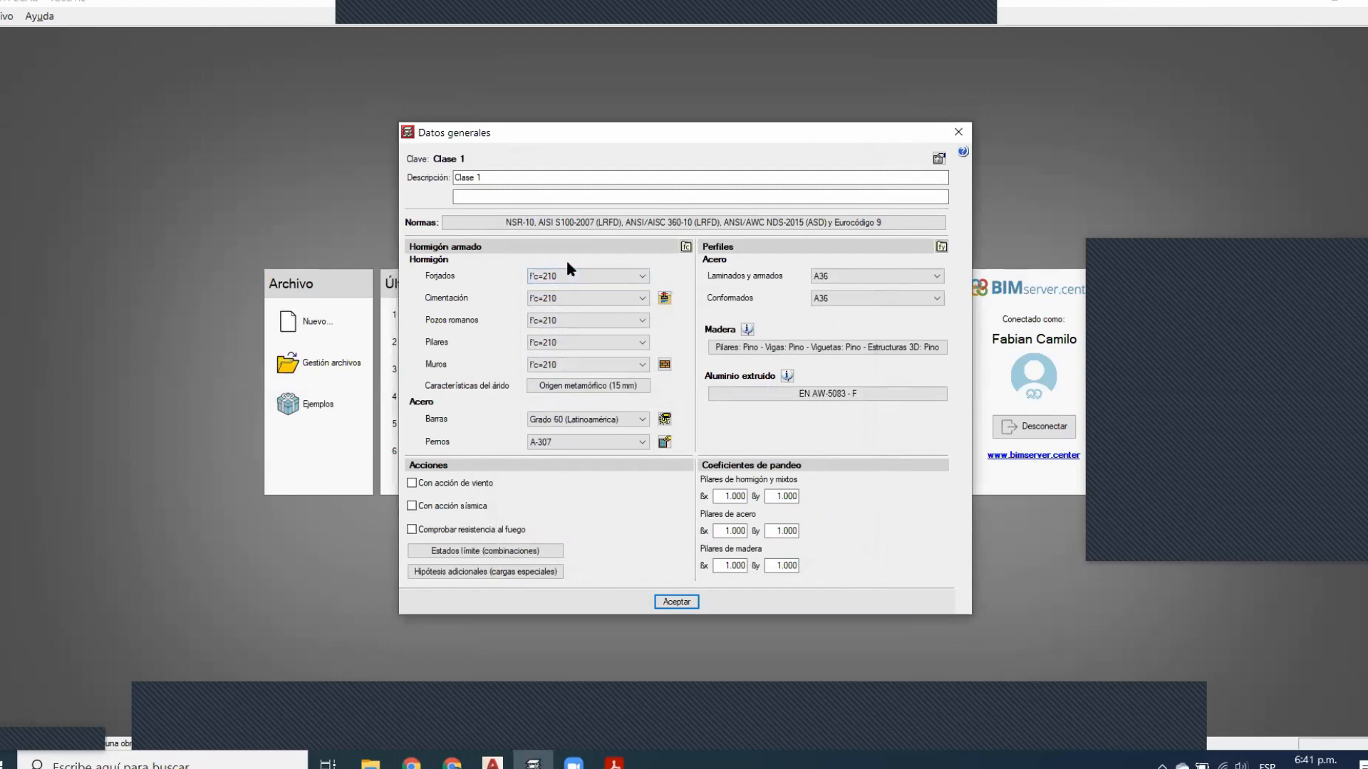
Examine the available concrete strengths for the floor slabs (Forjados) without choosing another one
click(581, 276)
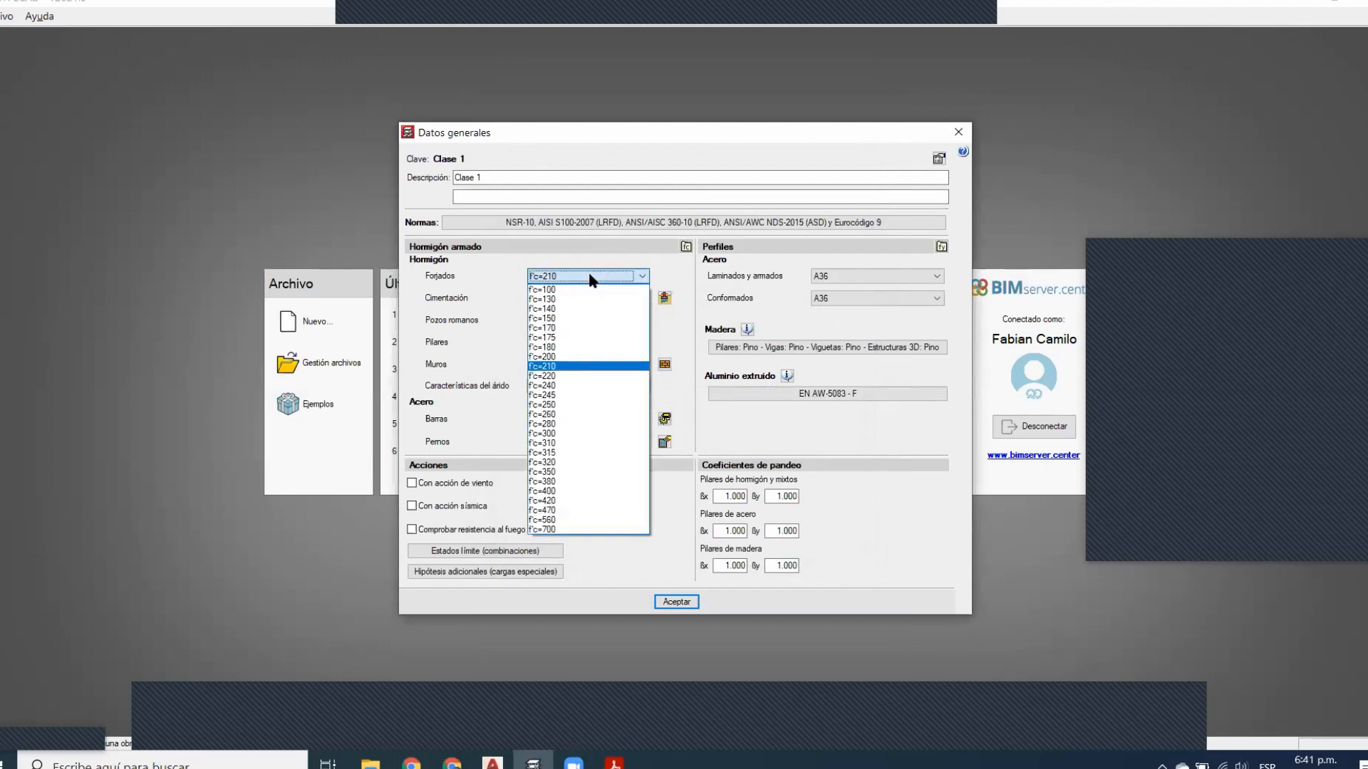
click(588, 276)
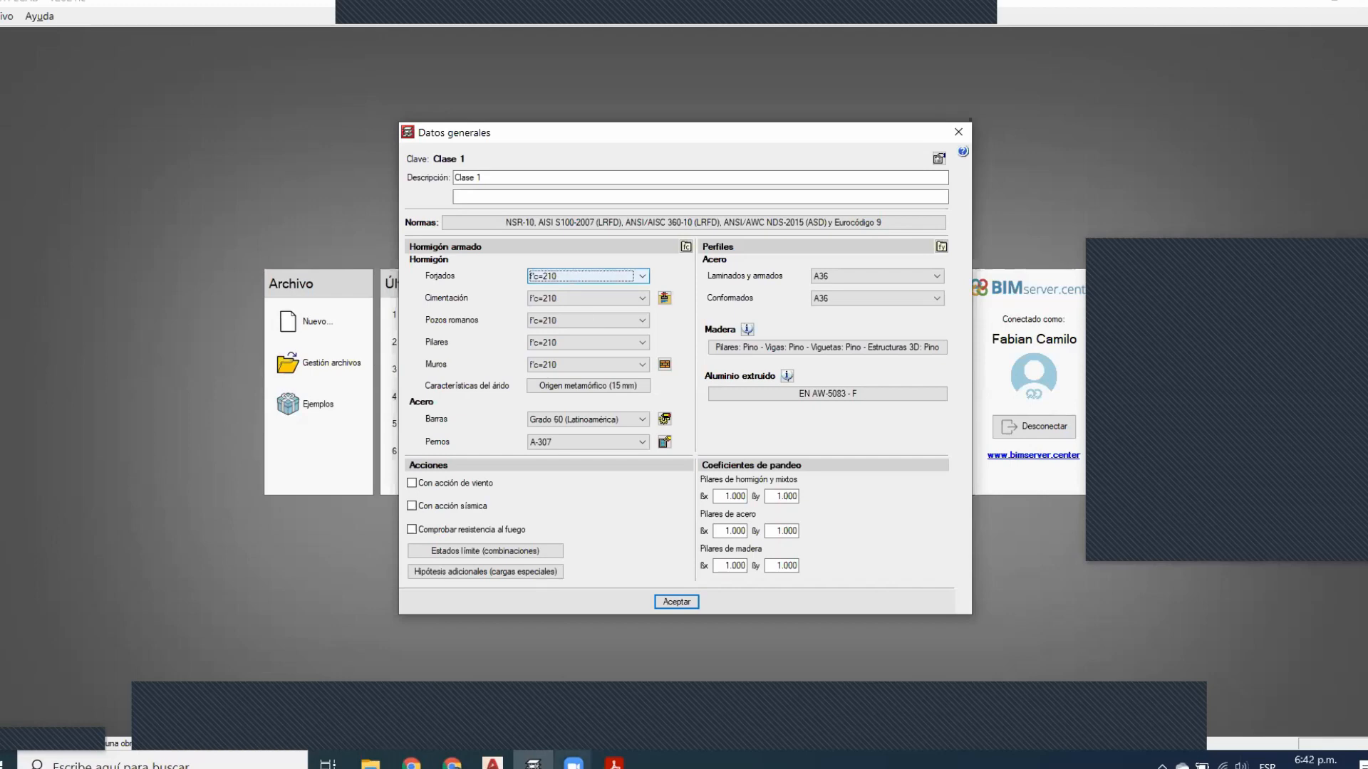
click(494, 714)
Review the foundation soil stresses for persistent and for seismic and accidental situations, and close the dialog without changes
click(664, 293)
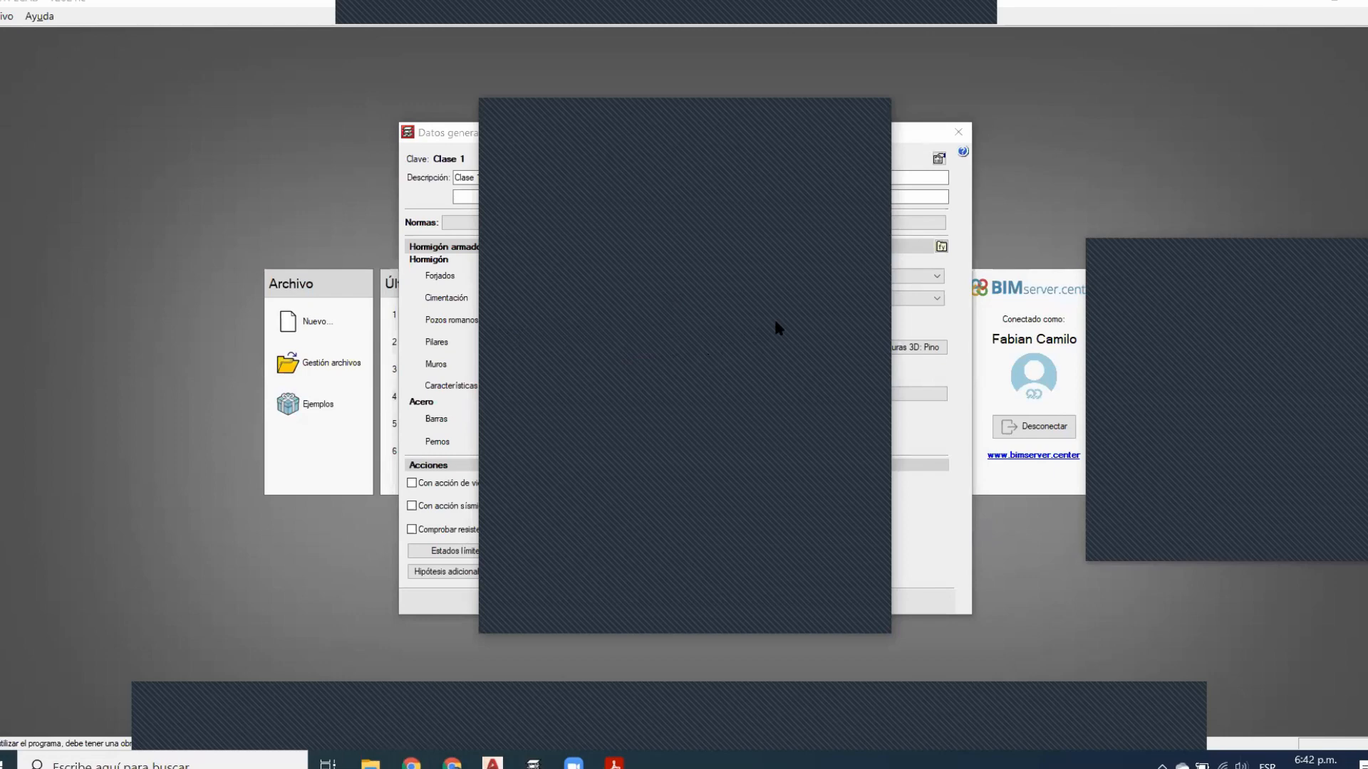
click(668, 296)
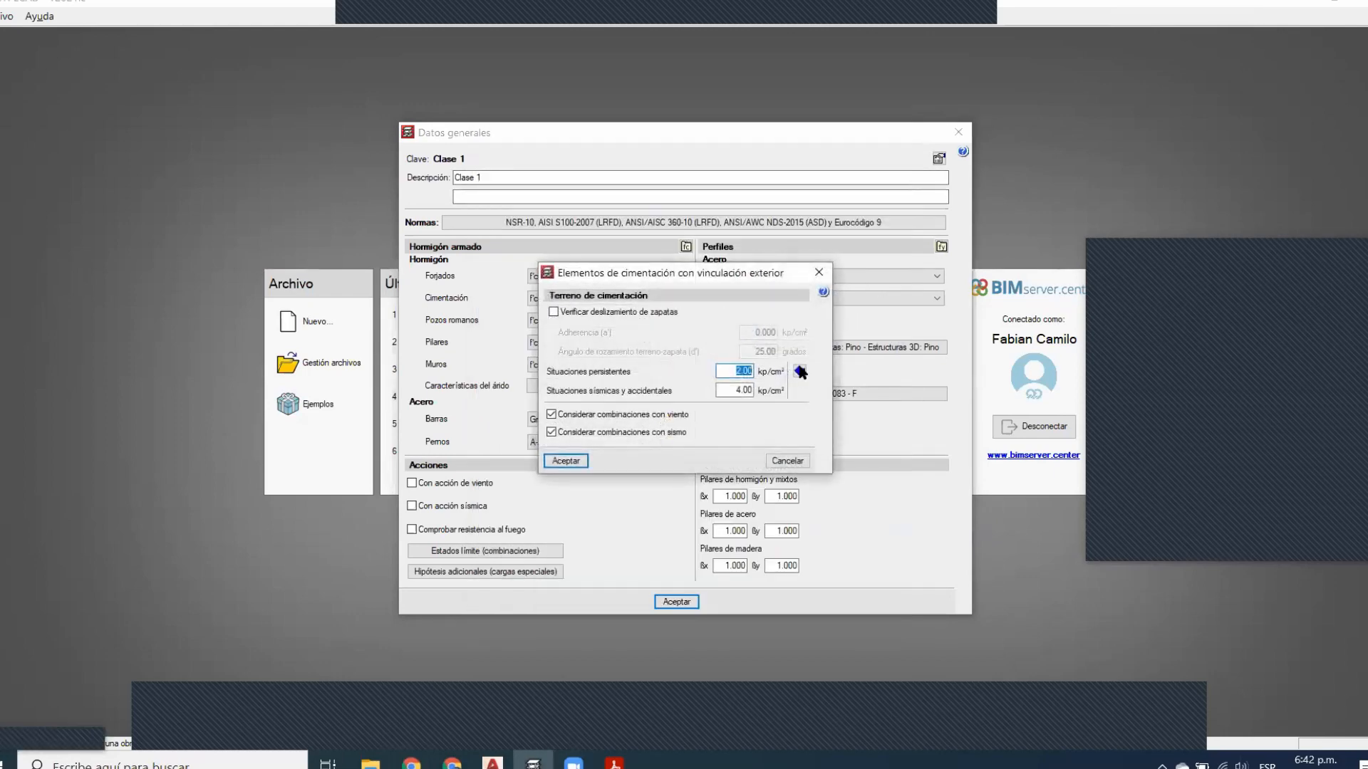
click(733, 371)
double_click(734, 391)
click(503, 734)
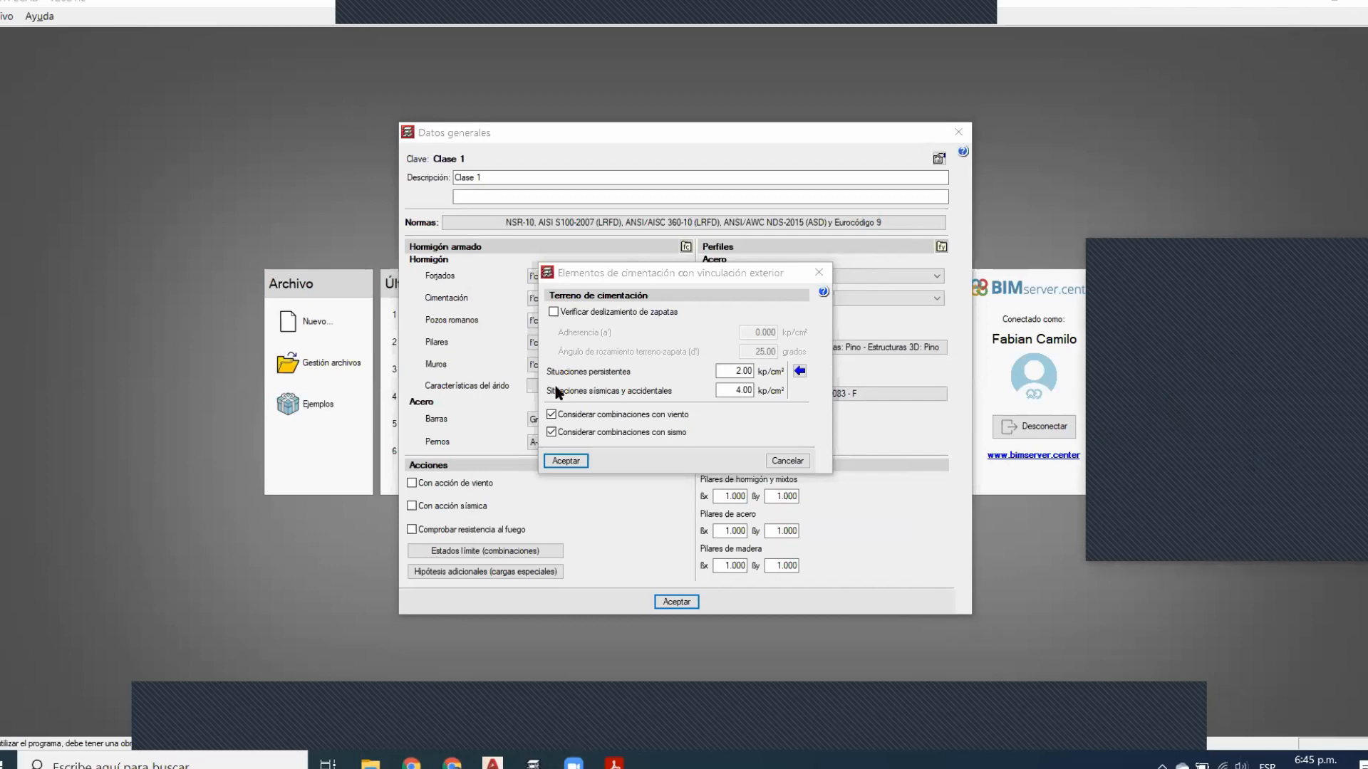
click(763, 370)
drag(751, 371, 712, 370)
key(Tab)
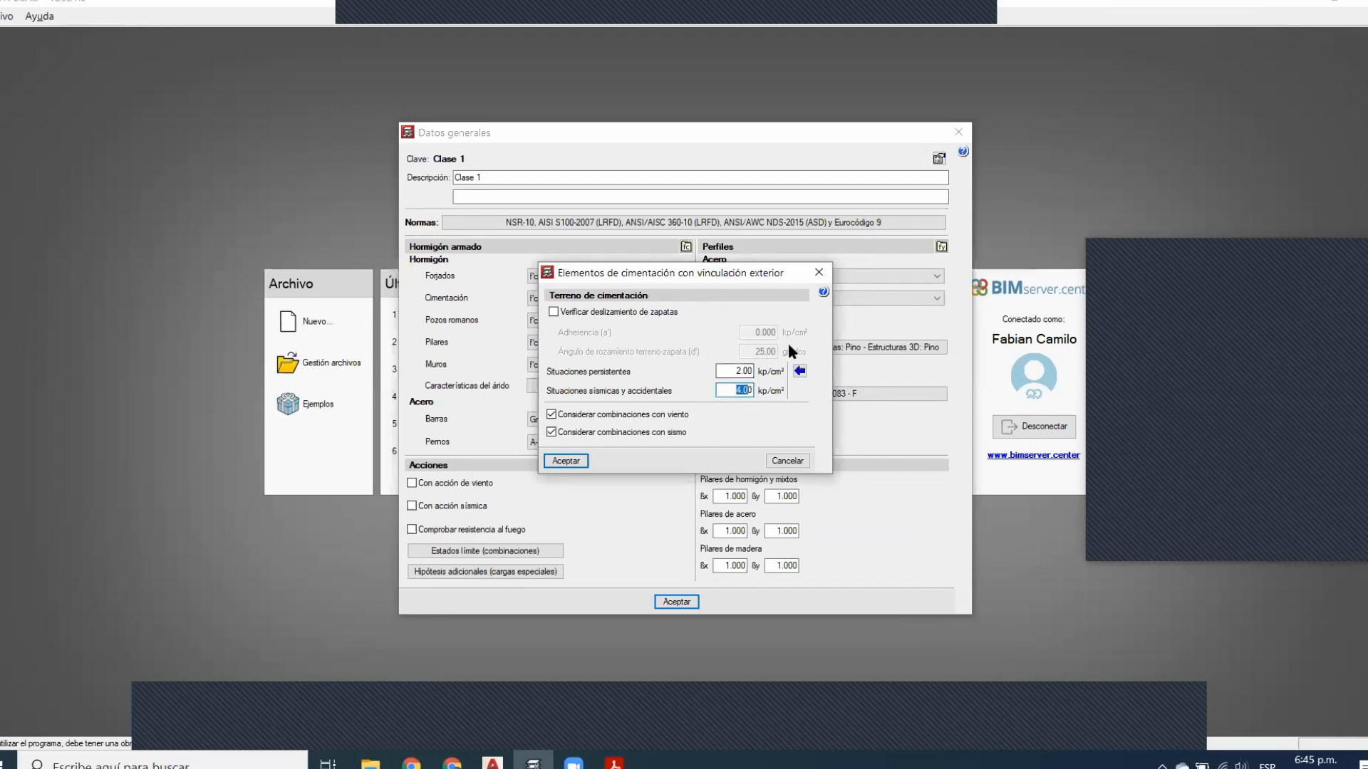
click(817, 274)
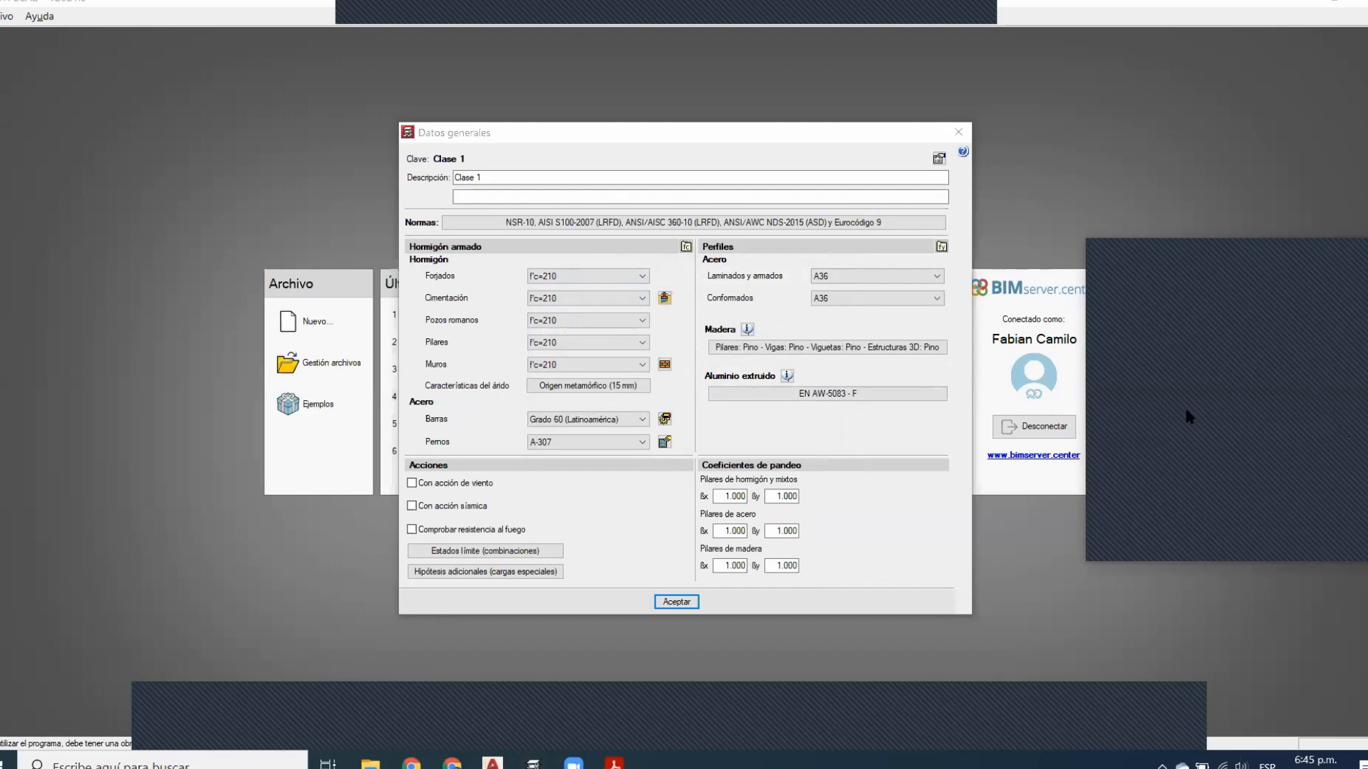
Open the detailed steel type settings for the reinforcing bars
click(665, 419)
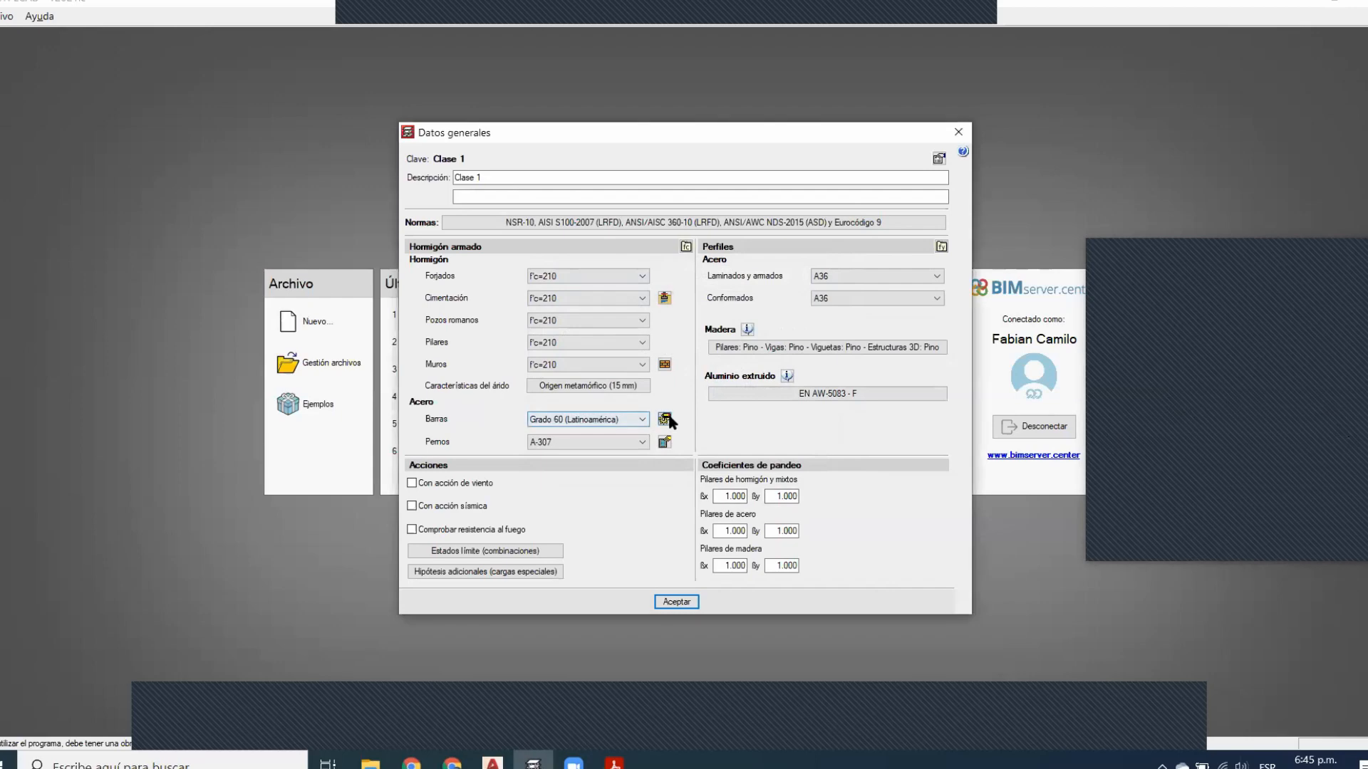
click(734, 214)
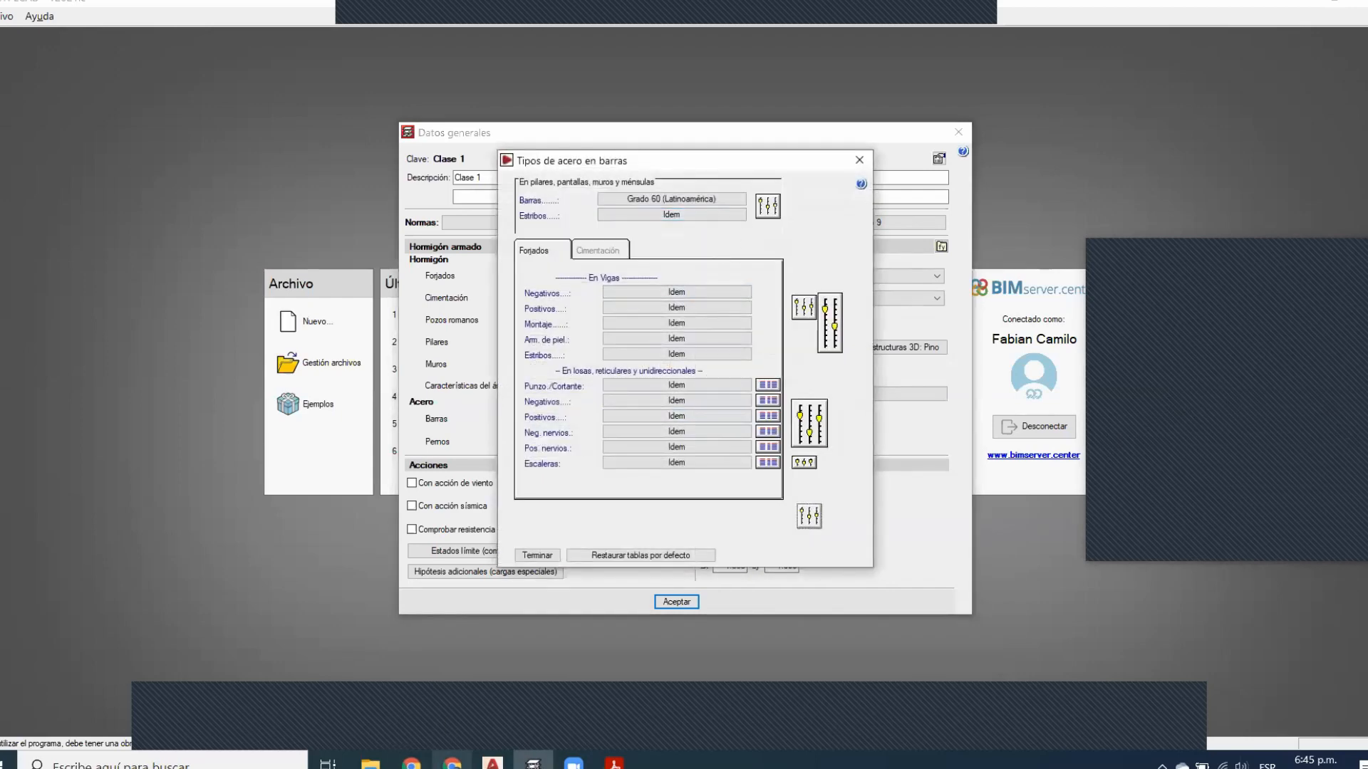
click(574, 763)
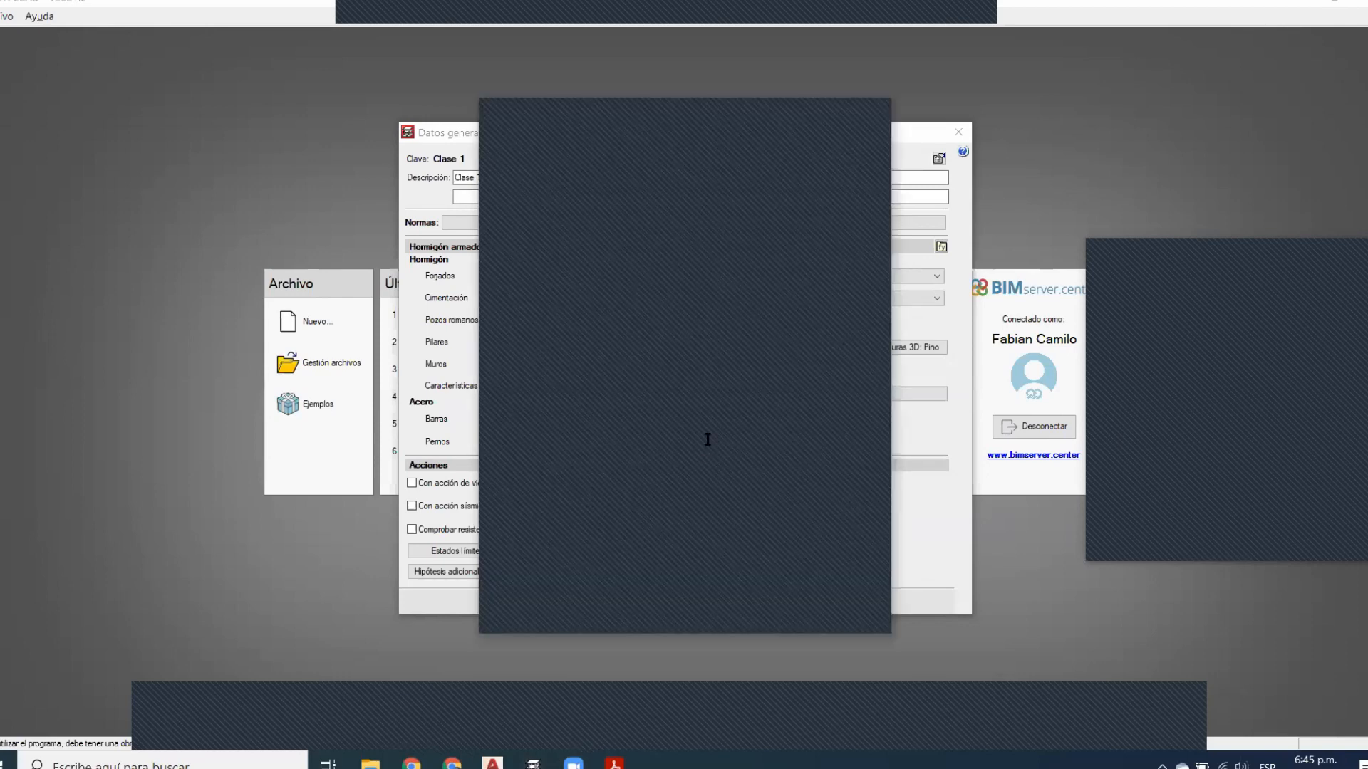
click(798, 111)
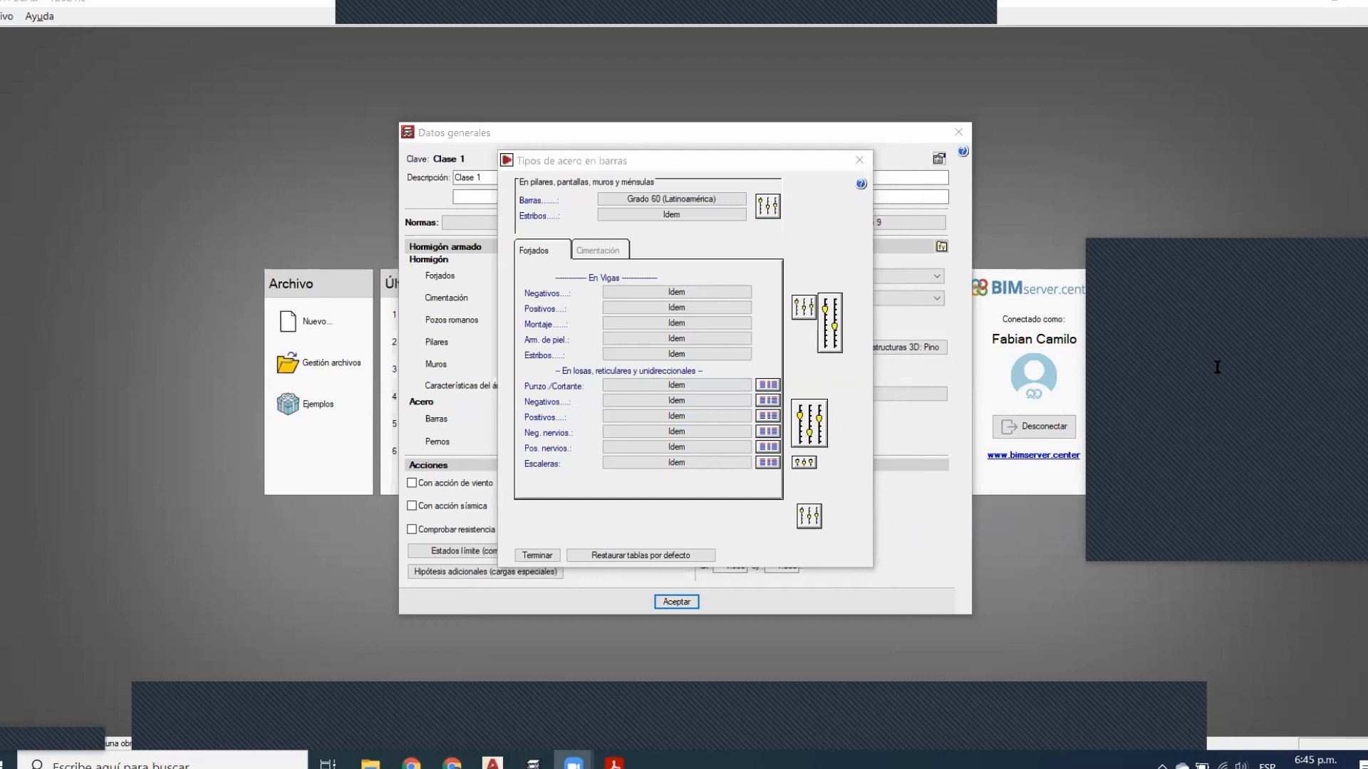
Outline the En Vigas group of bar steel types with a red annotation rectangle and clear it
click(1298, 249)
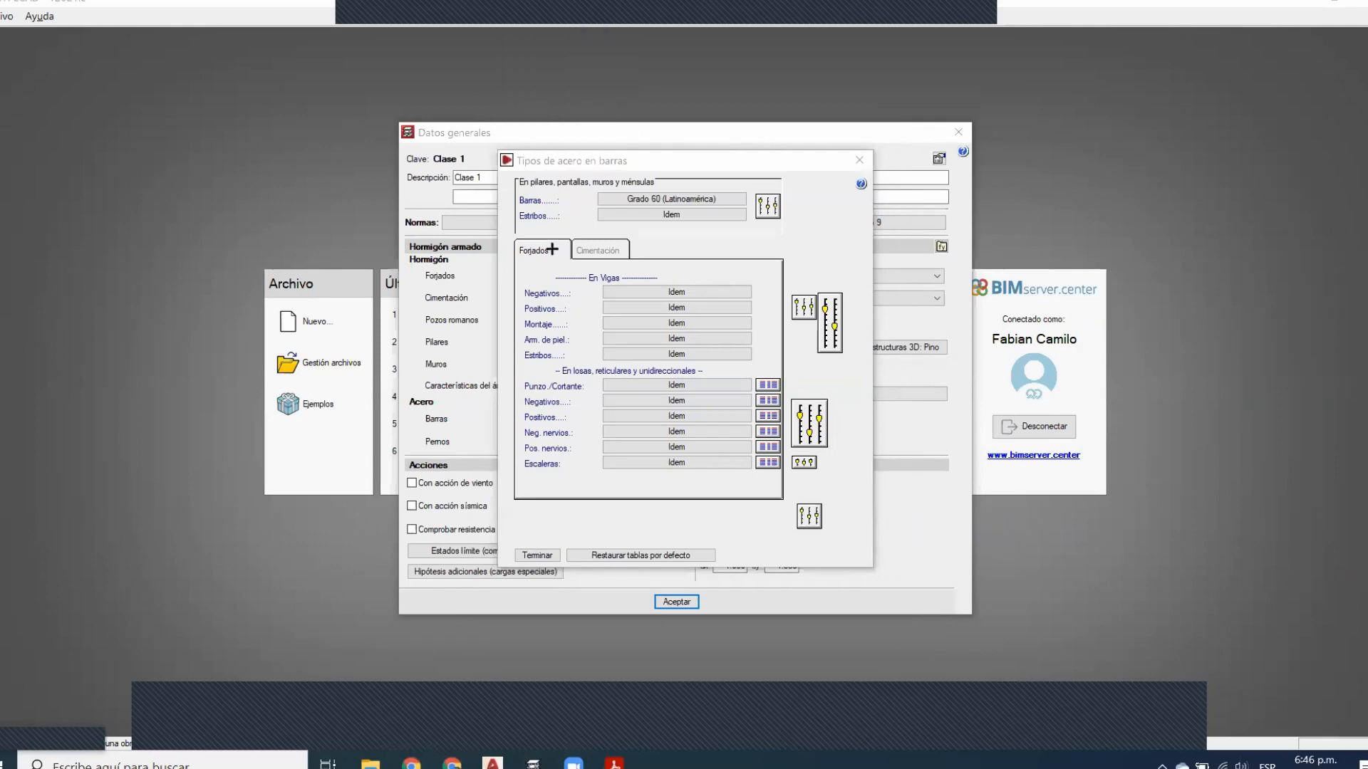
mouse_move(513, 263)
mouse_down()
mouse_move(639, 340)
mouse_move(781, 367)
mouse_up()
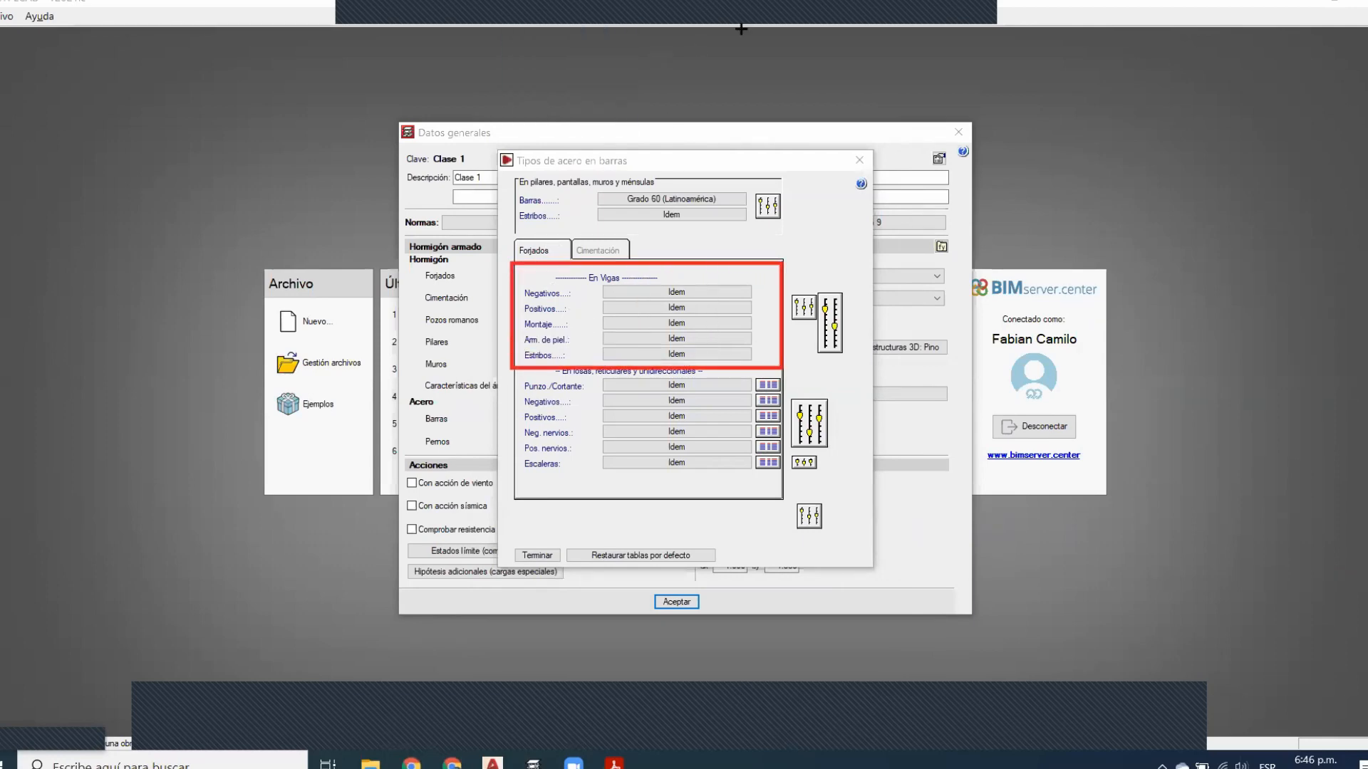
key(Escape)
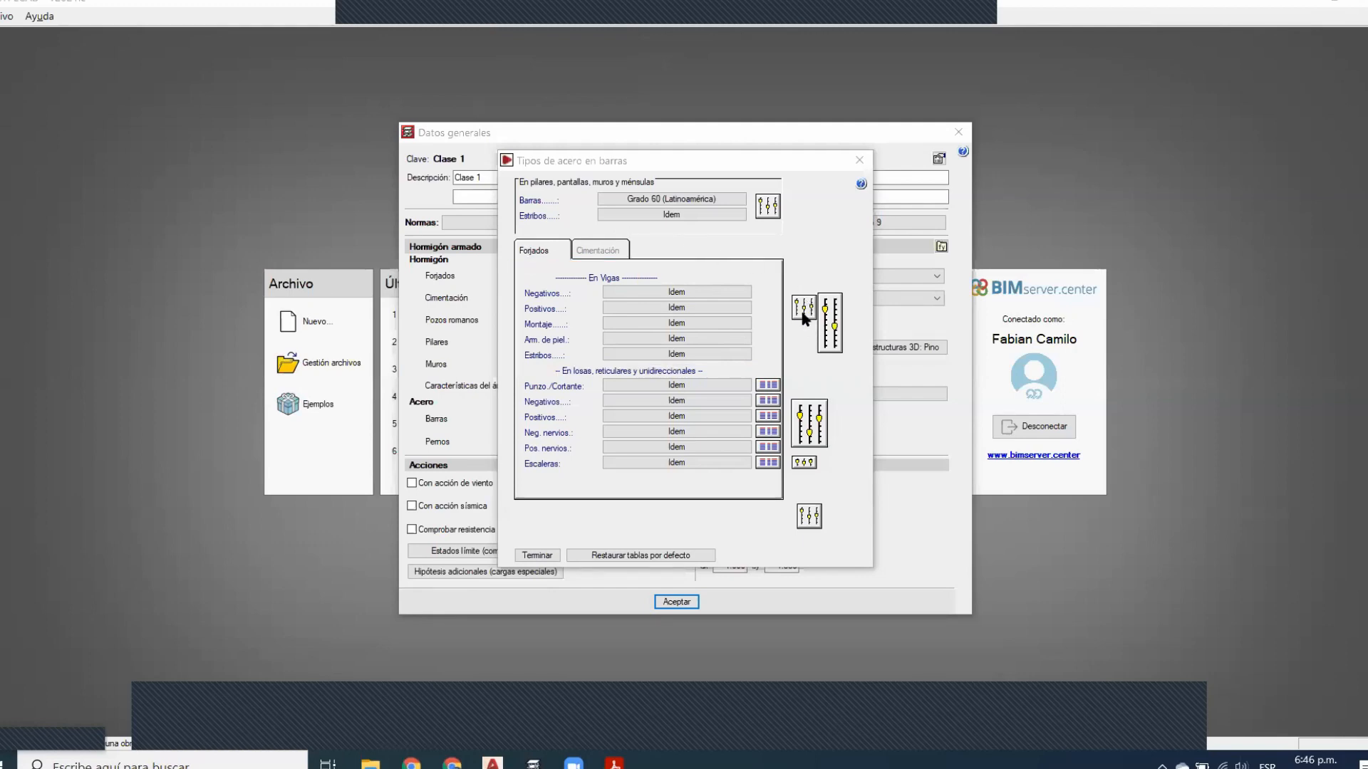
Open the beam mounting reinforcement table for rectangular sections and inspect the stirrup arrangement of row 1
click(803, 313)
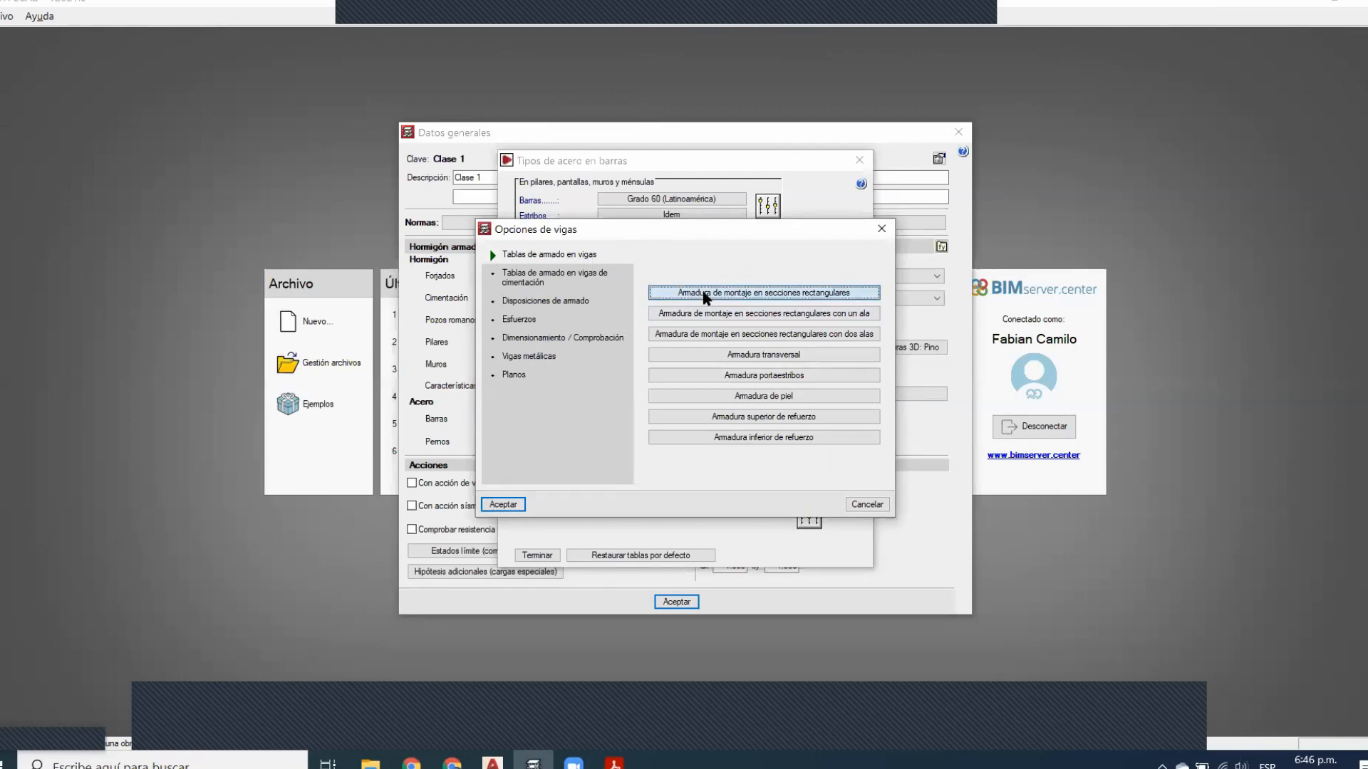
click(799, 293)
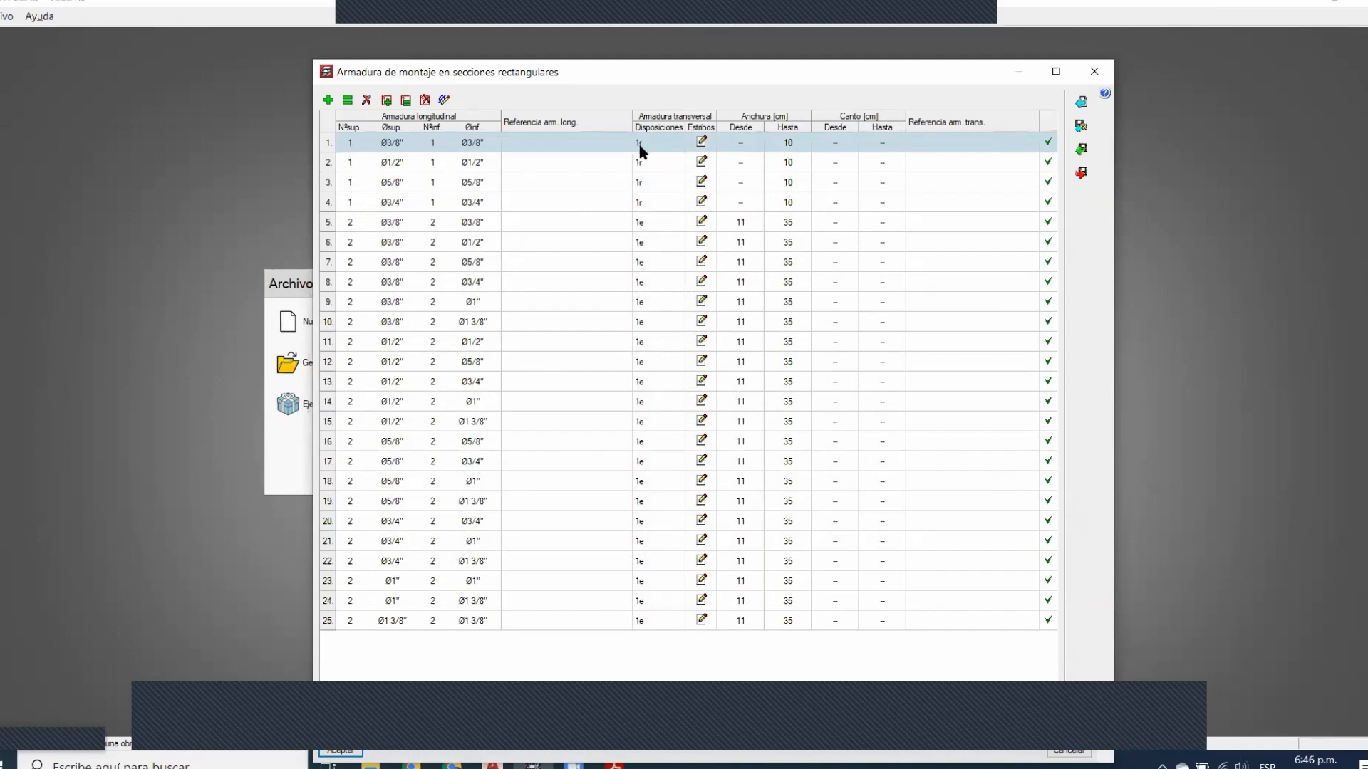
click(702, 141)
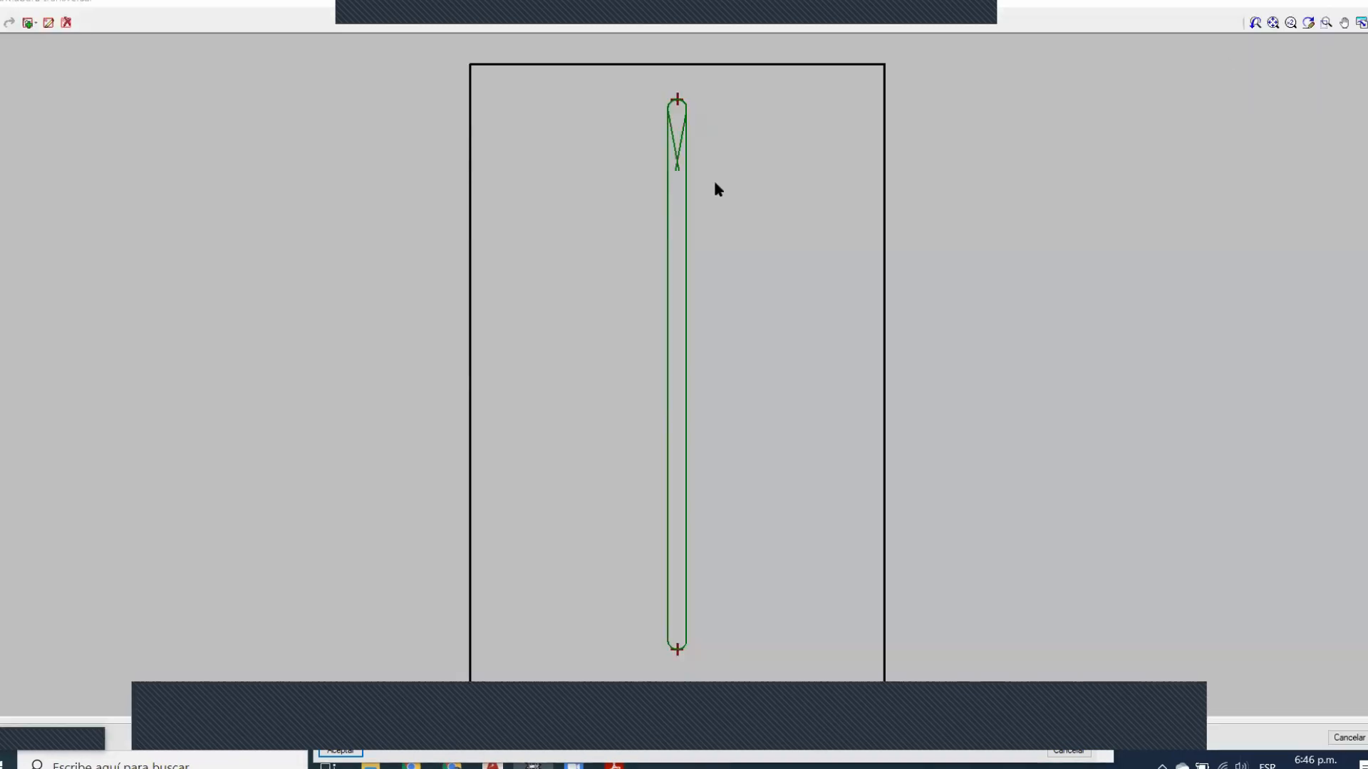
click(1348, 738)
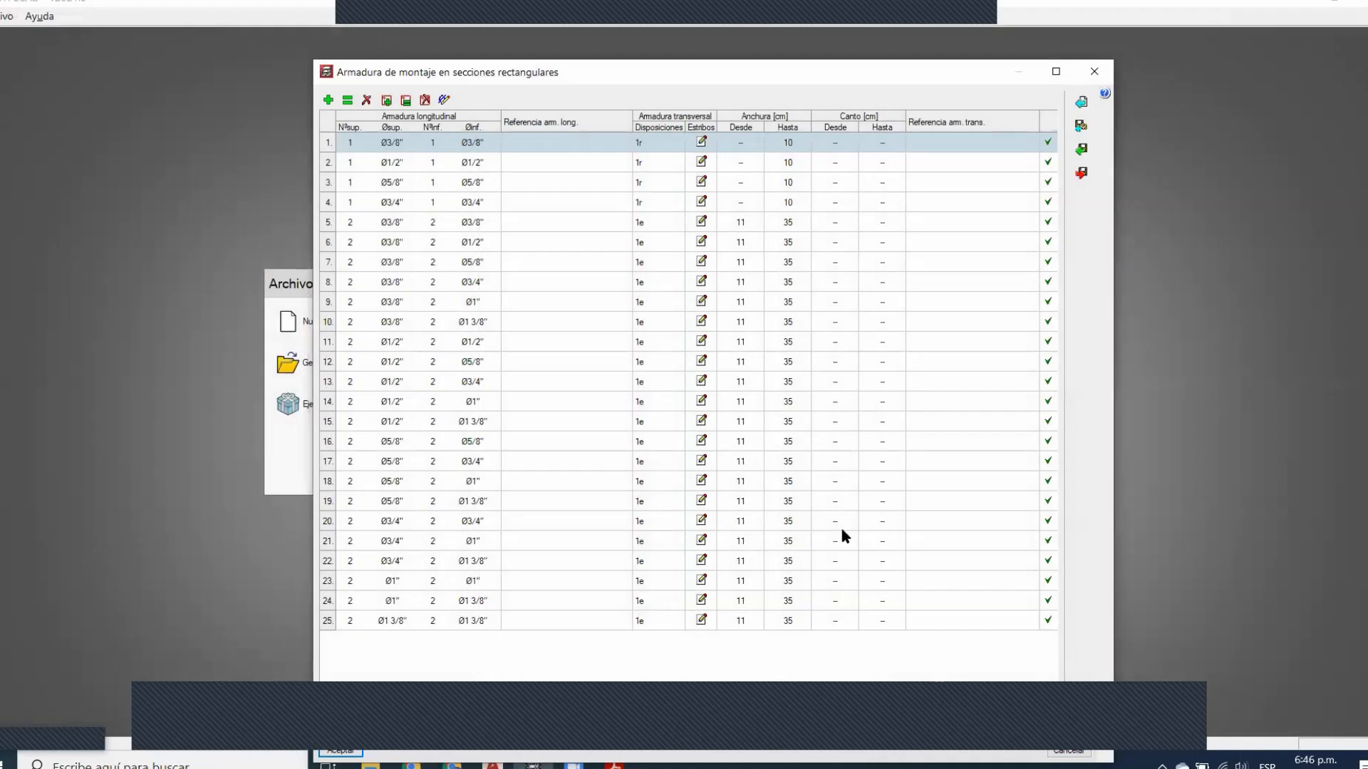
click(956, 693)
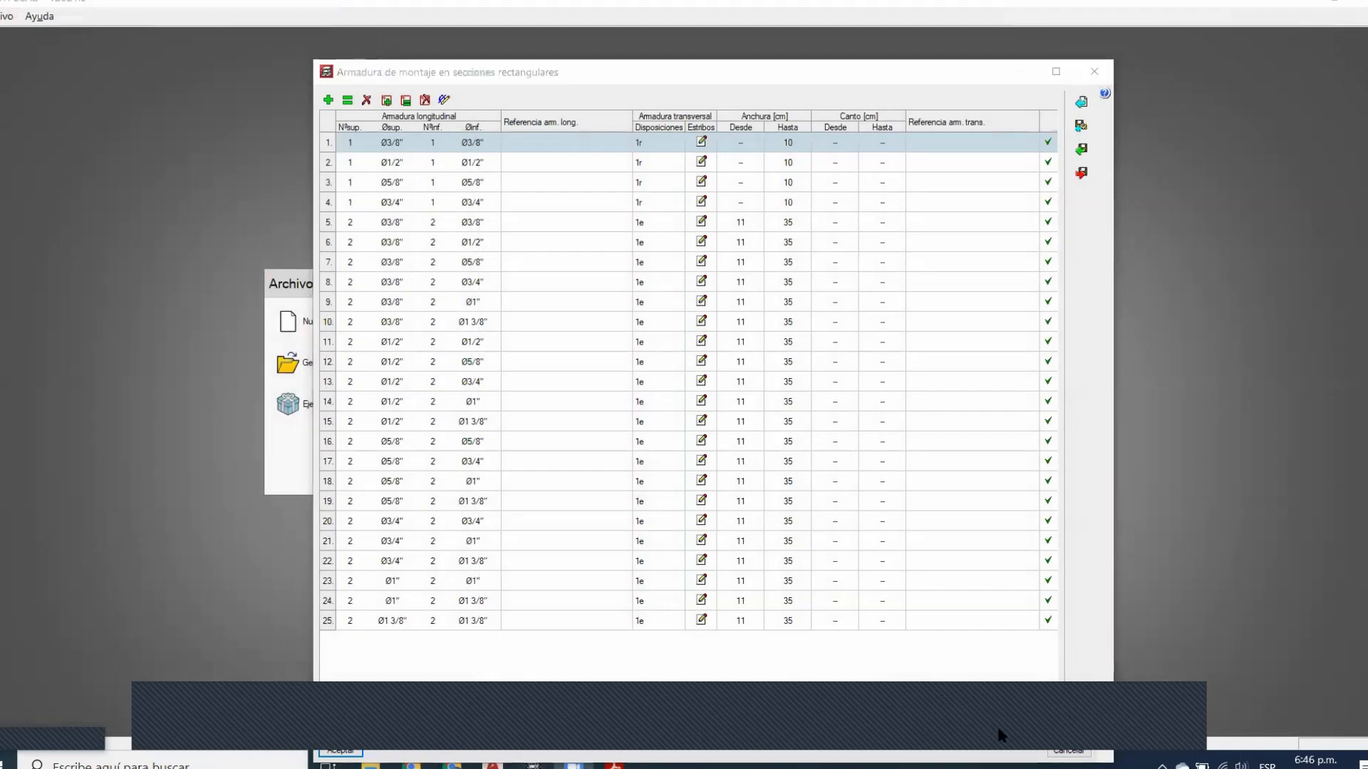
mouse_move(62, 109)
mouse_down()
mouse_move(198, 401)
mouse_move(211, 230)
mouse_up()
click(885, 54)
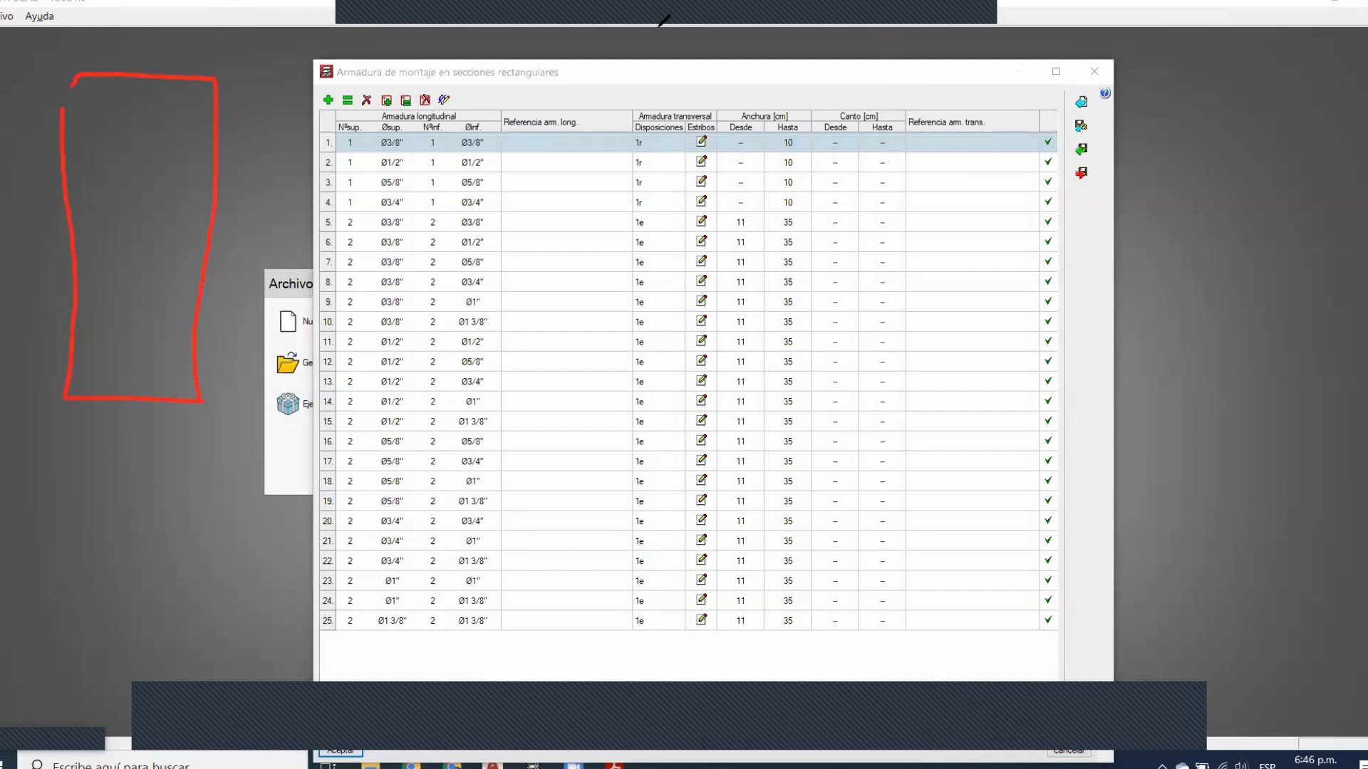
Annotate a tall rectangular beam section with one upper and one lower bar joined by a hooked tie, and clear the sketch
mouse_move(41, 100)
mouse_down()
mouse_move(150, 504)
mouse_move(165, 513)
mouse_up()
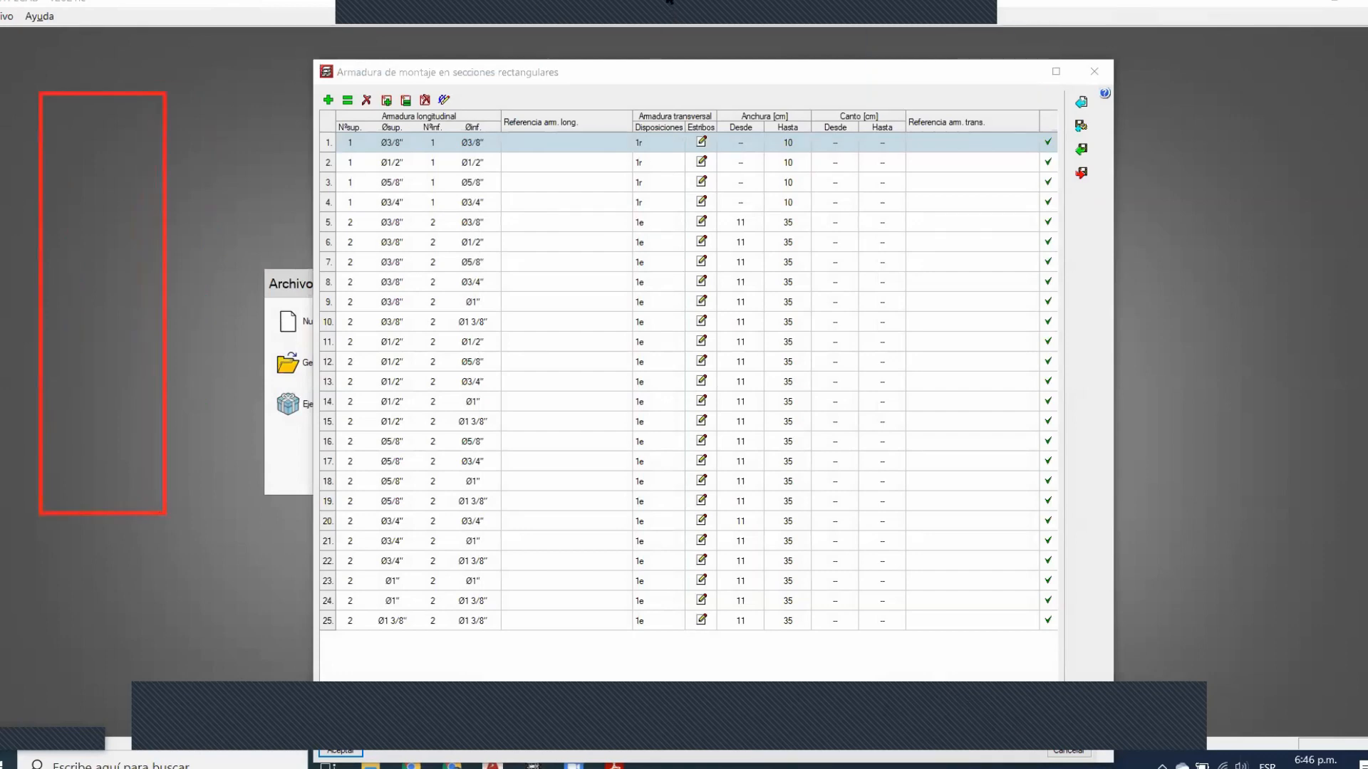
drag(98, 125, 113, 138)
drag(98, 487, 108, 498)
mouse_move(96, 116)
mouse_down()
mouse_move(119, 142)
mouse_move(114, 201)
mouse_up()
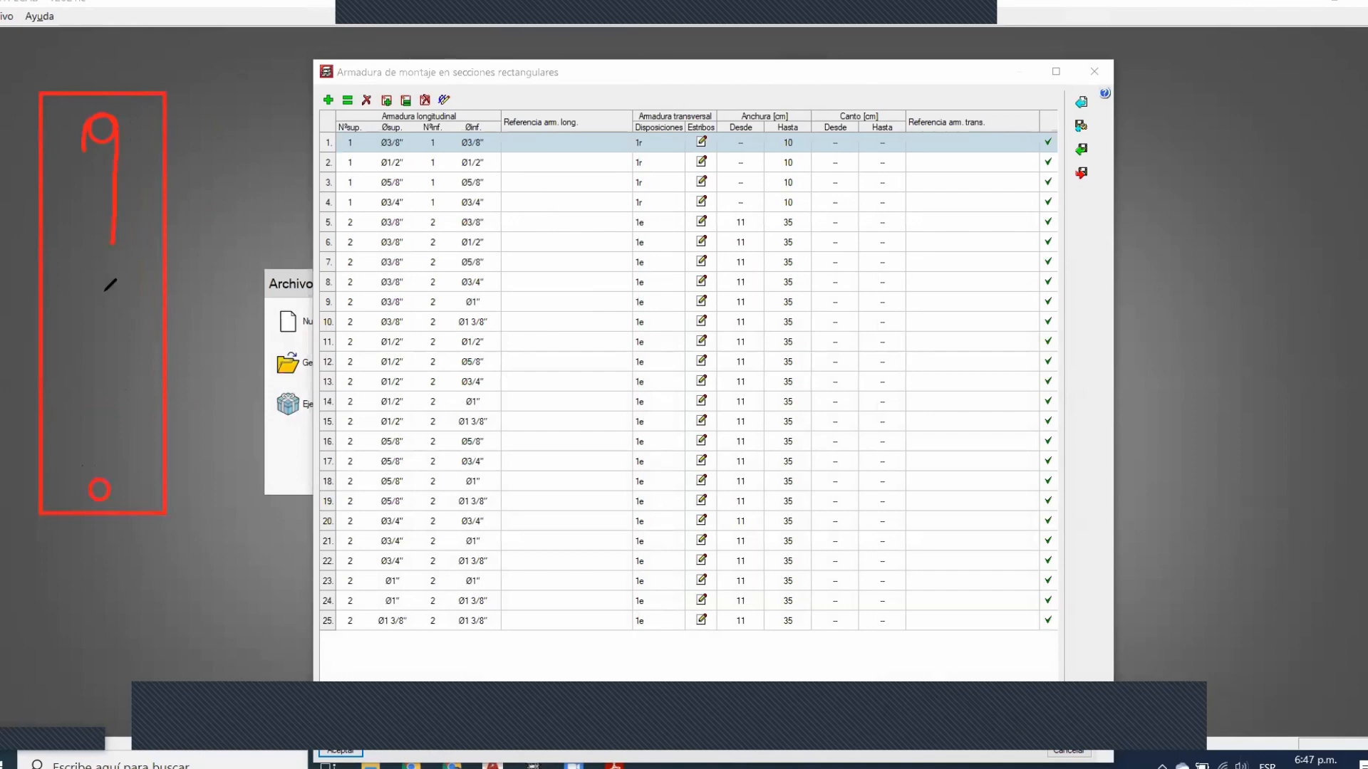
drag(71, 489, 116, 514)
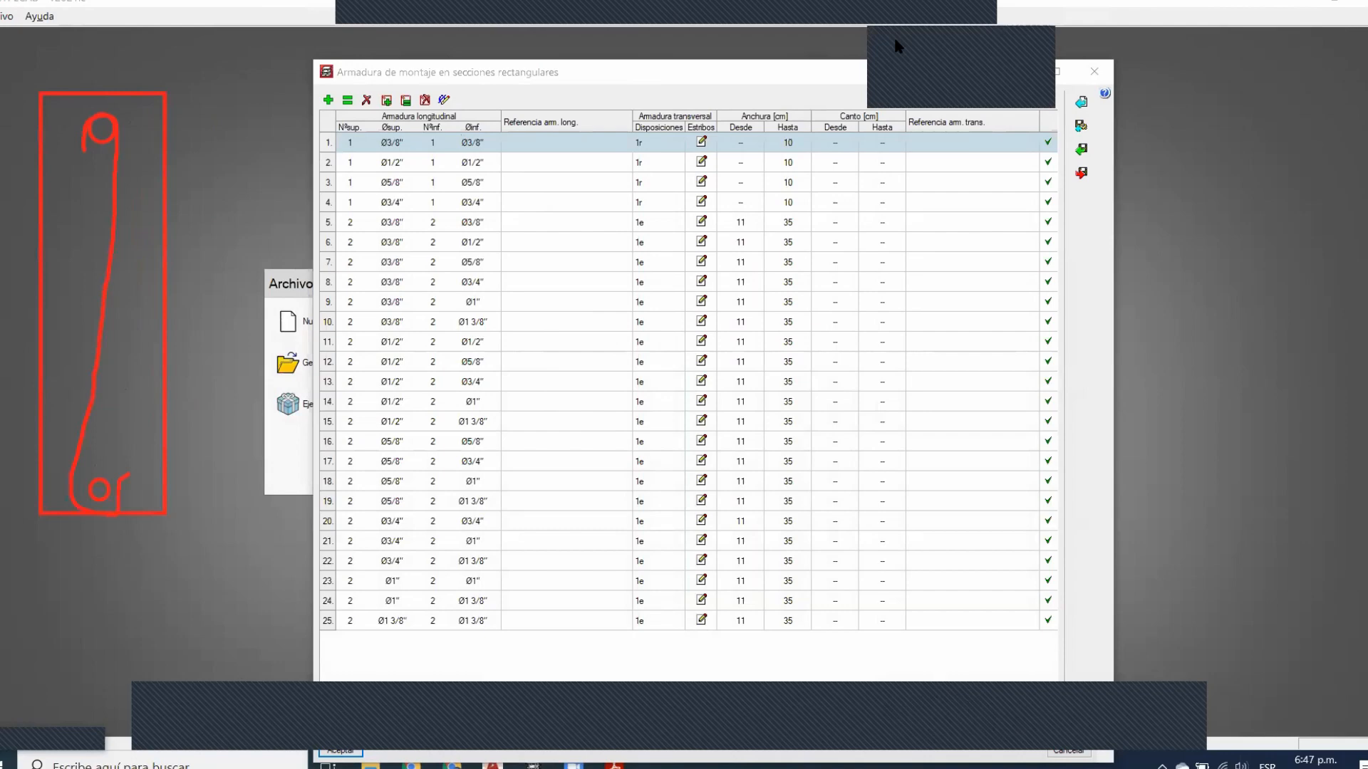
click(896, 39)
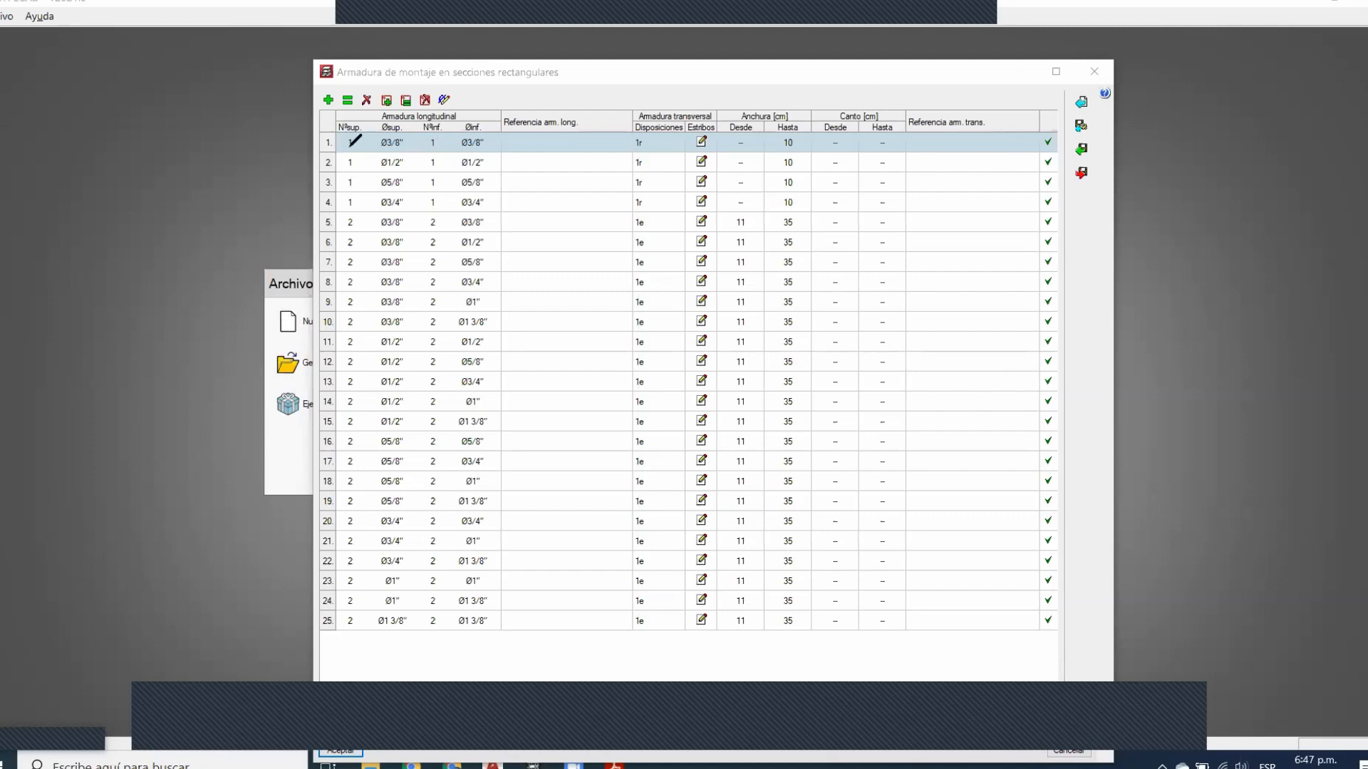
Circle the upper and lower bar counts of row 1, mark the counts in rows 5 and 6, and clear the annotations
mouse_move(353, 151)
mouse_down()
mouse_move(340, 146)
mouse_move(439, 149)
mouse_up()
mouse_move(338, 215)
mouse_down()
mouse_move(356, 247)
mouse_move(341, 220)
mouse_up()
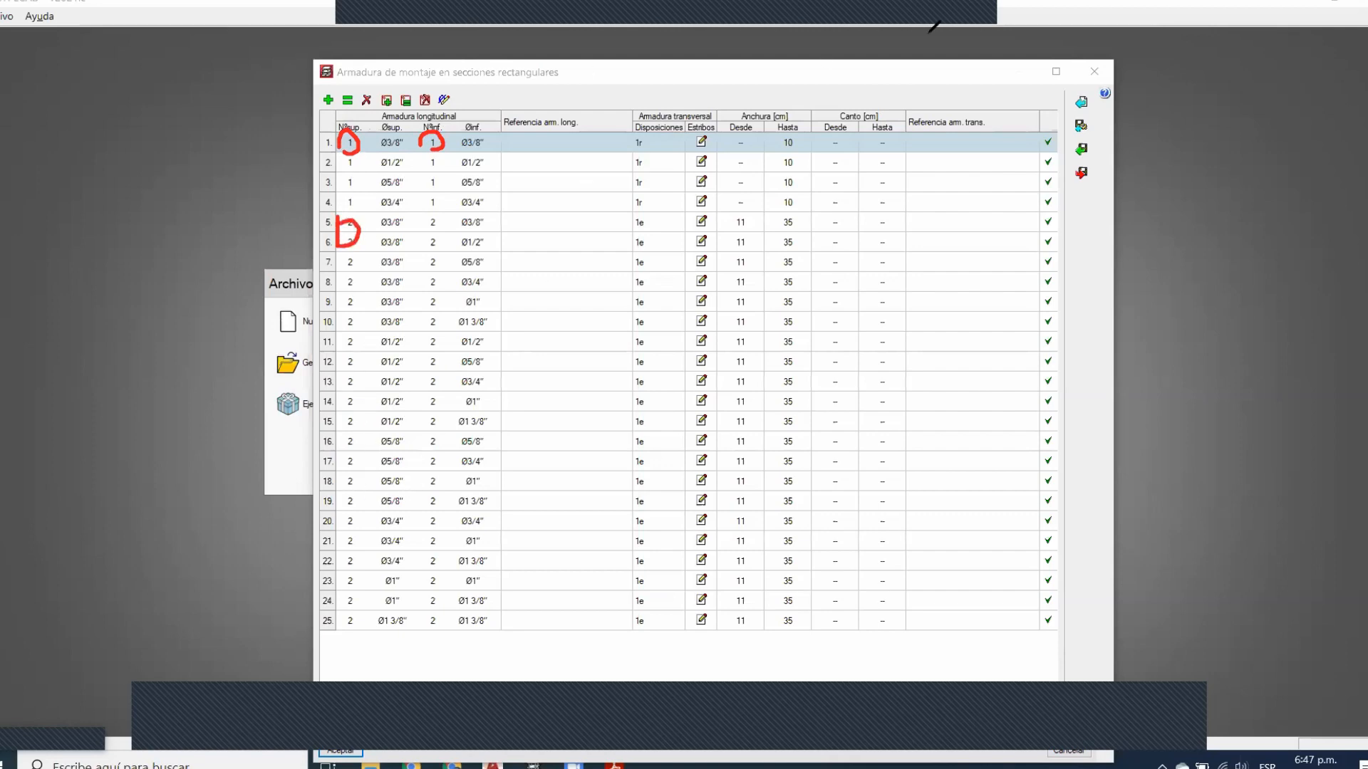
key(Escape)
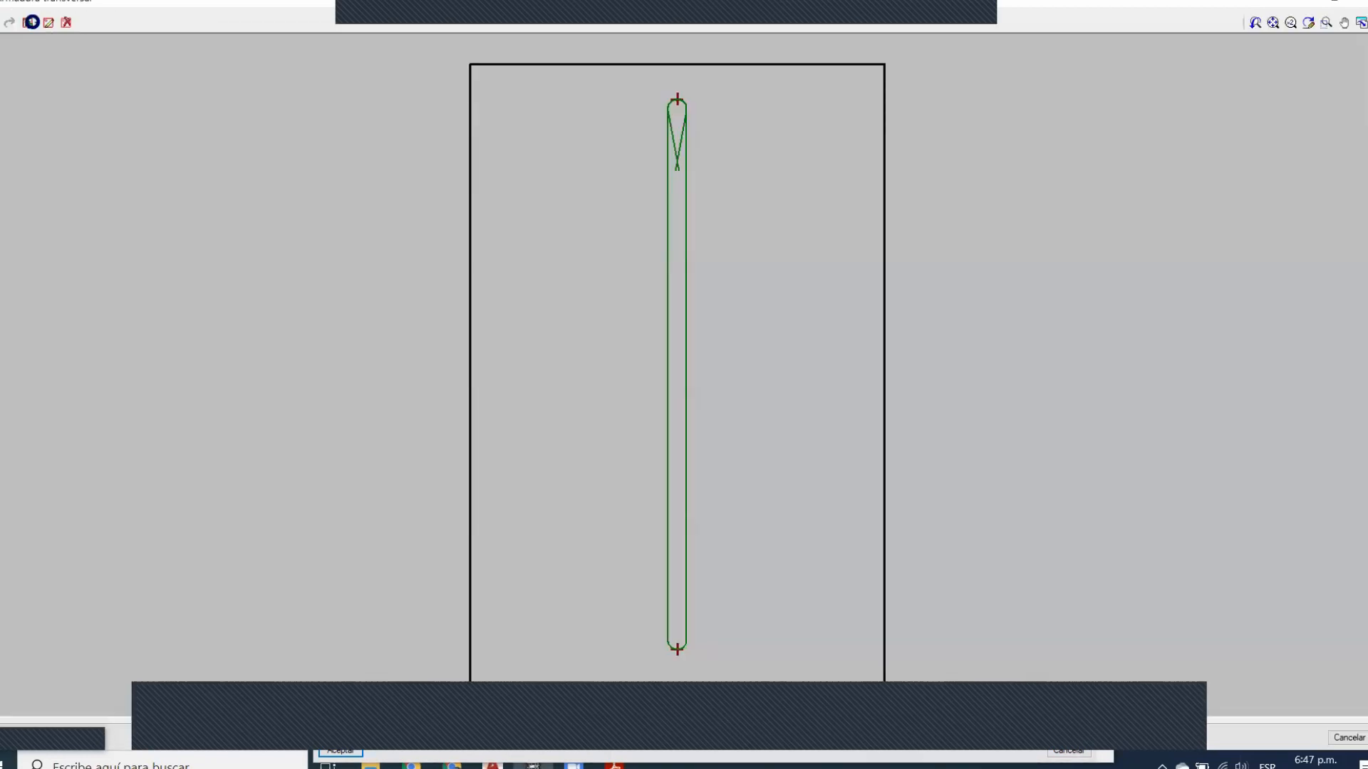
Delete the row 1 stirrup and draw a new transverse reinforcement piece between the upper and lower bars
click(29, 22)
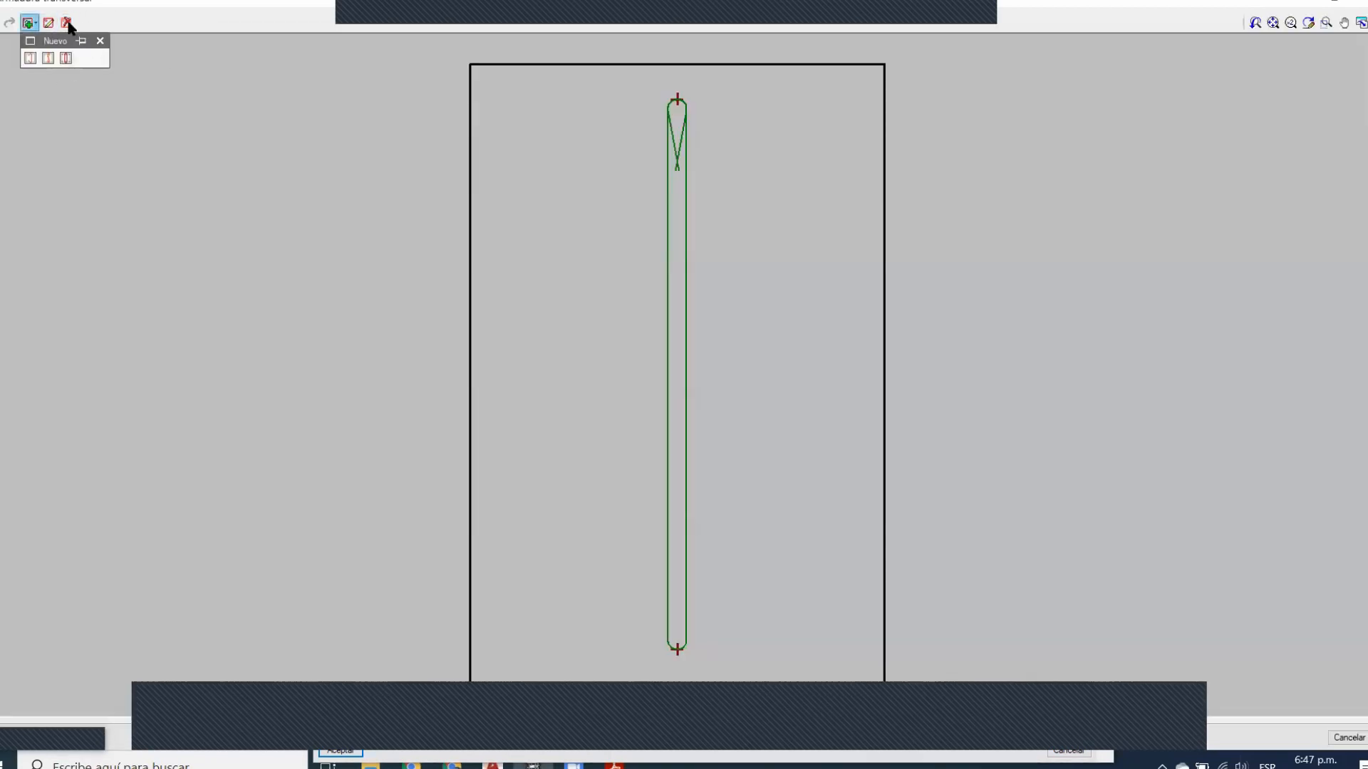
click(668, 129)
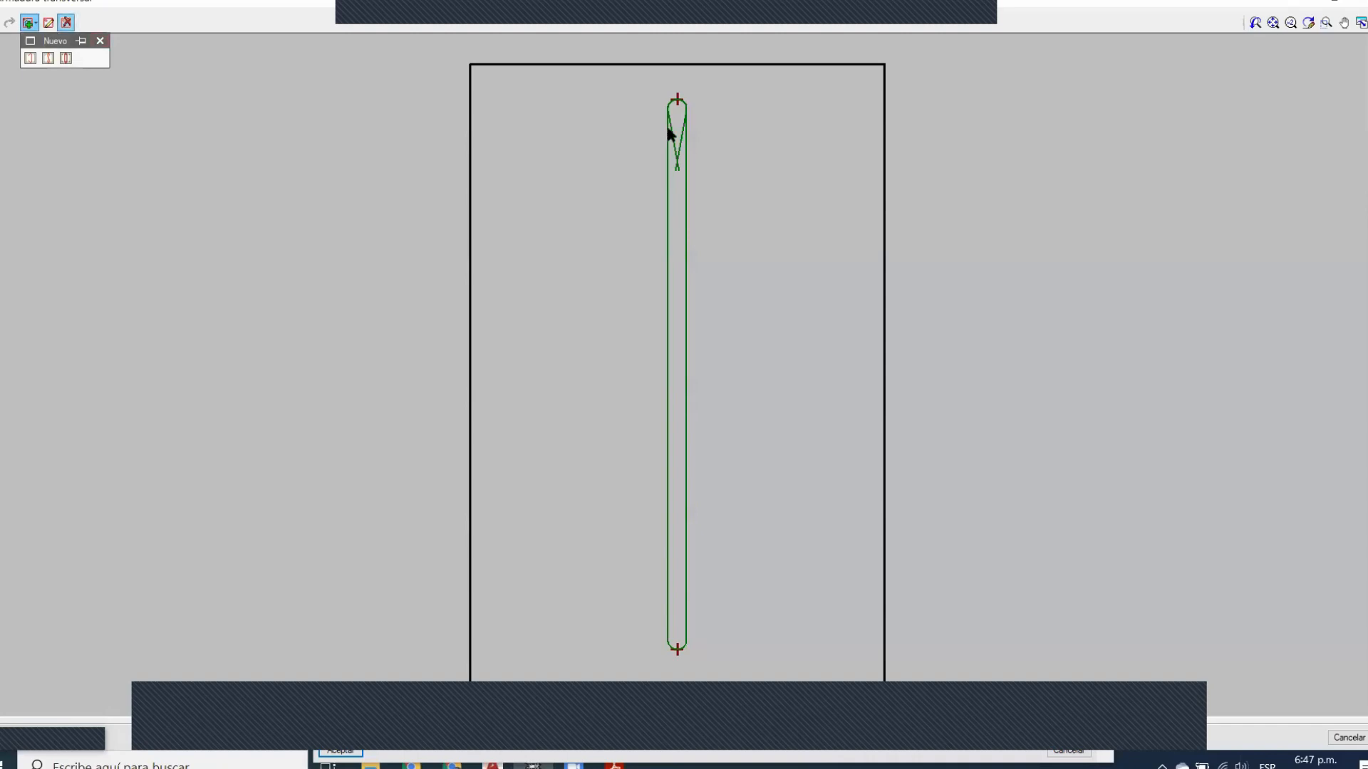
click(29, 22)
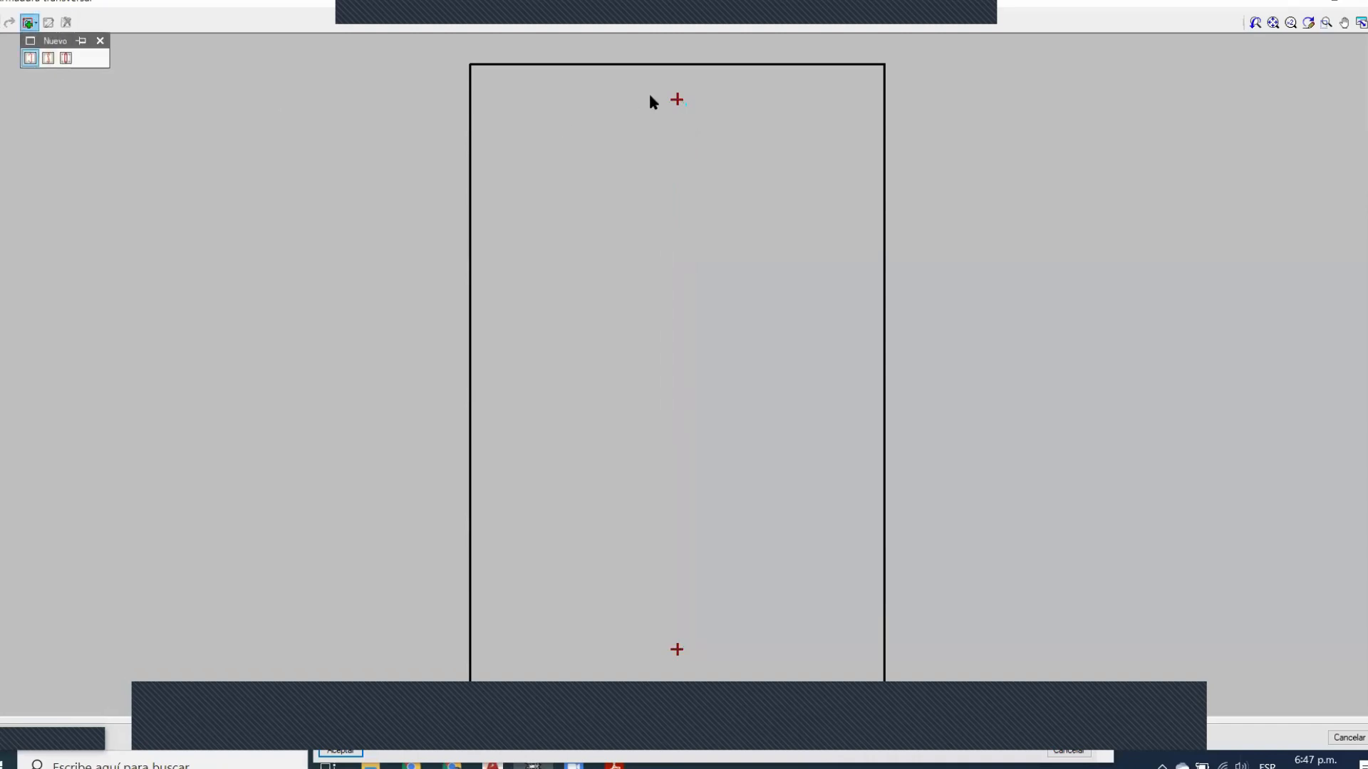
click(677, 98)
click(677, 649)
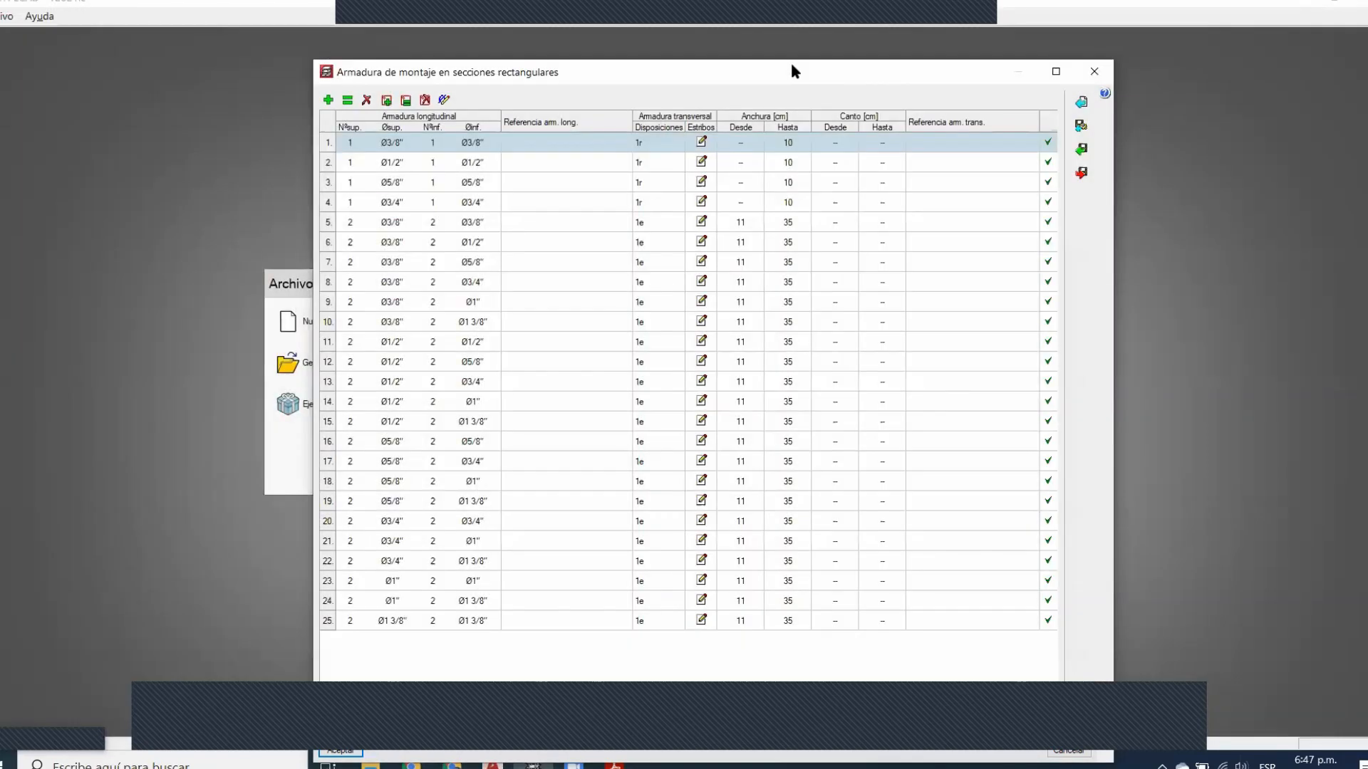
Check the page list of the rectangular-section mounting reinforcement table, keep the current page and close the table
drag(792, 66, 787, 33)
click(999, 690)
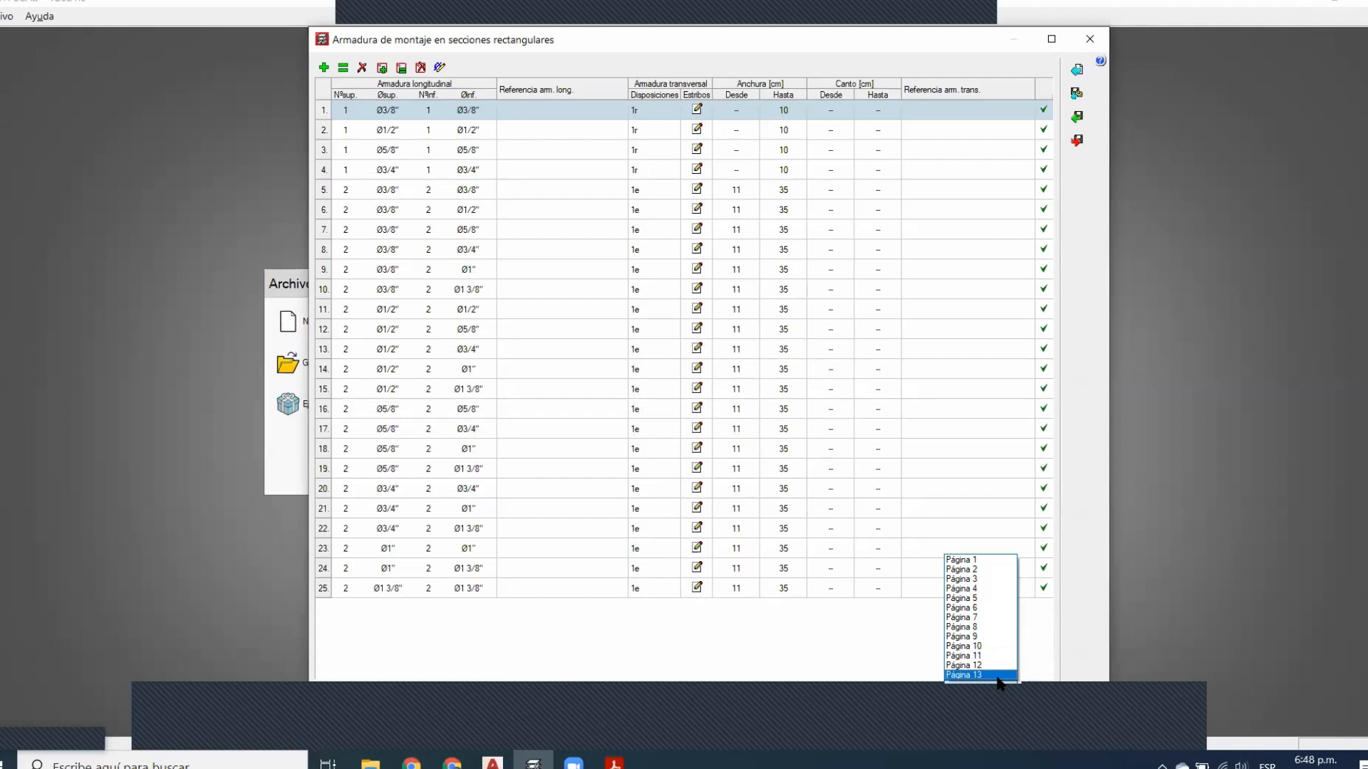
click(1048, 662)
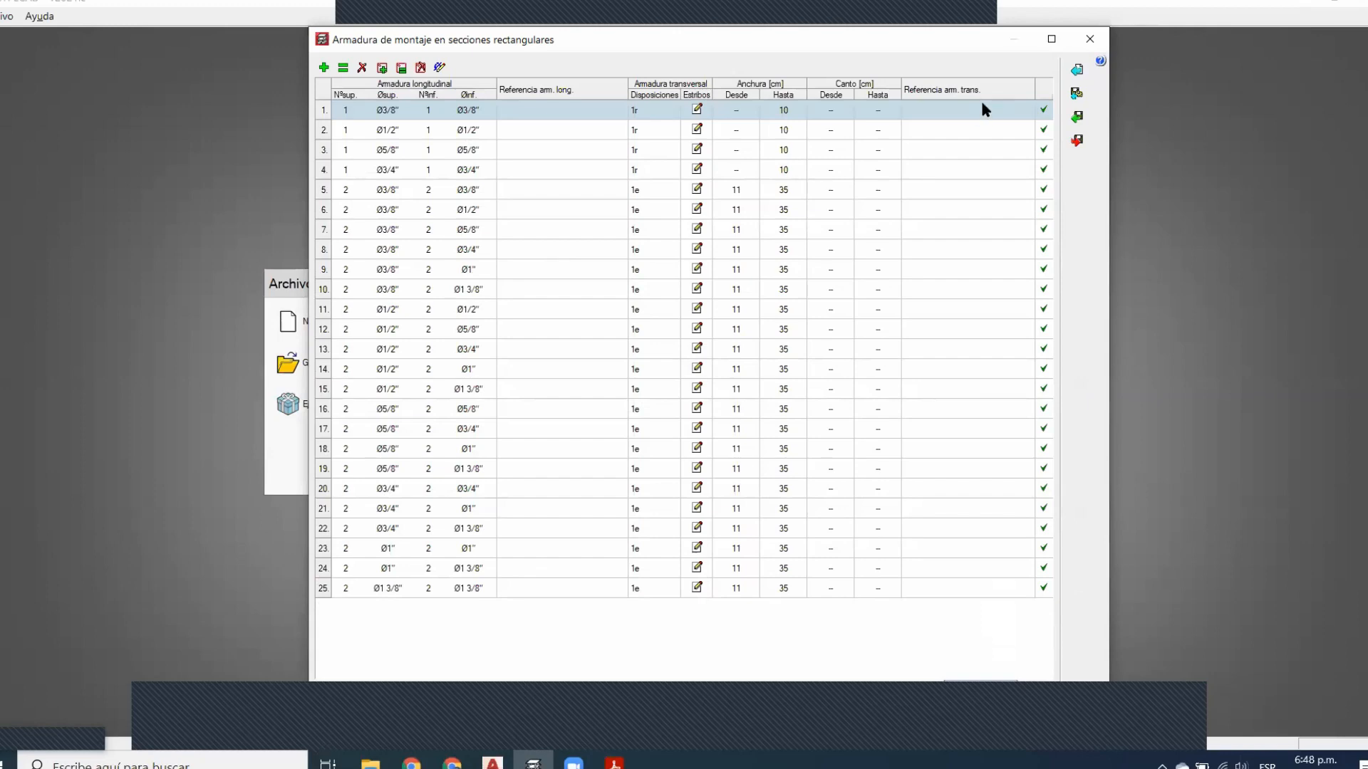
click(1095, 46)
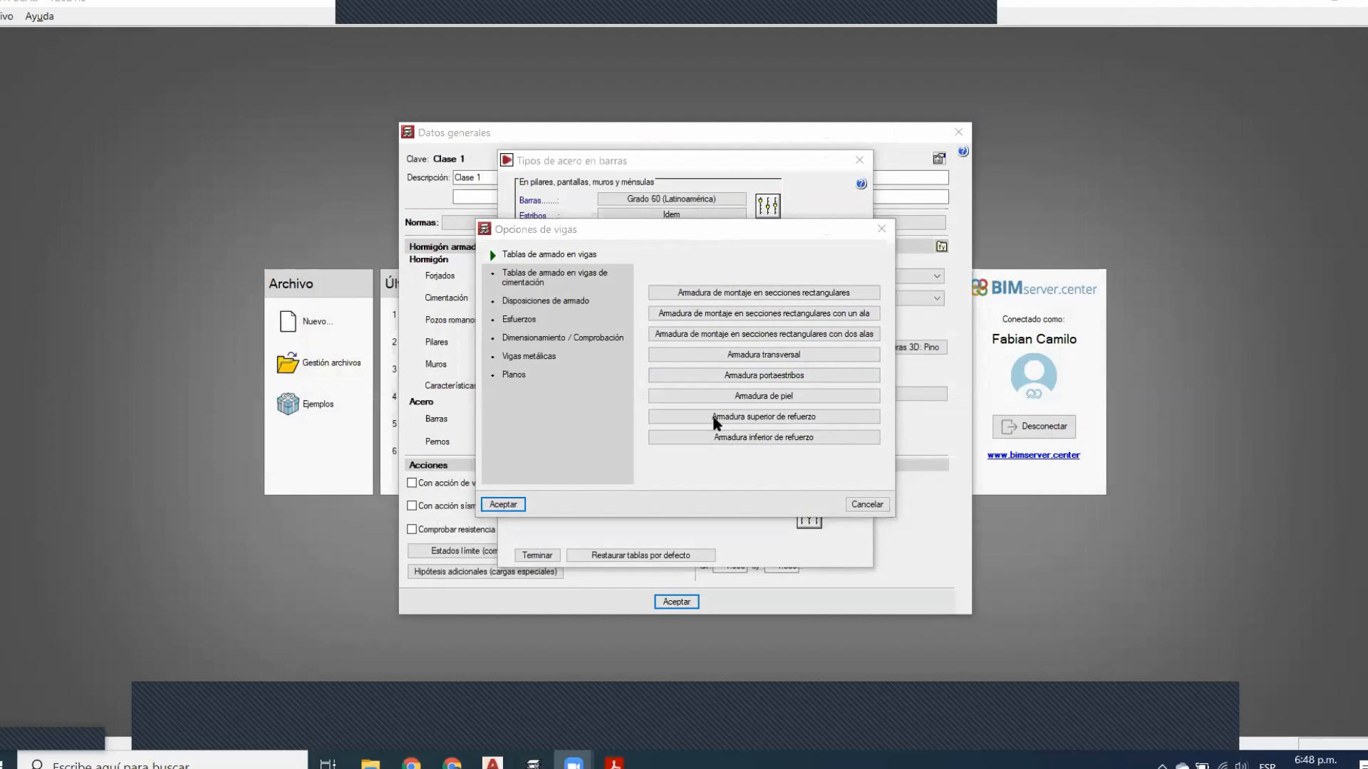
View the reinforcement table options for foundation beams and return to the ones for ordinary beams
click(562, 279)
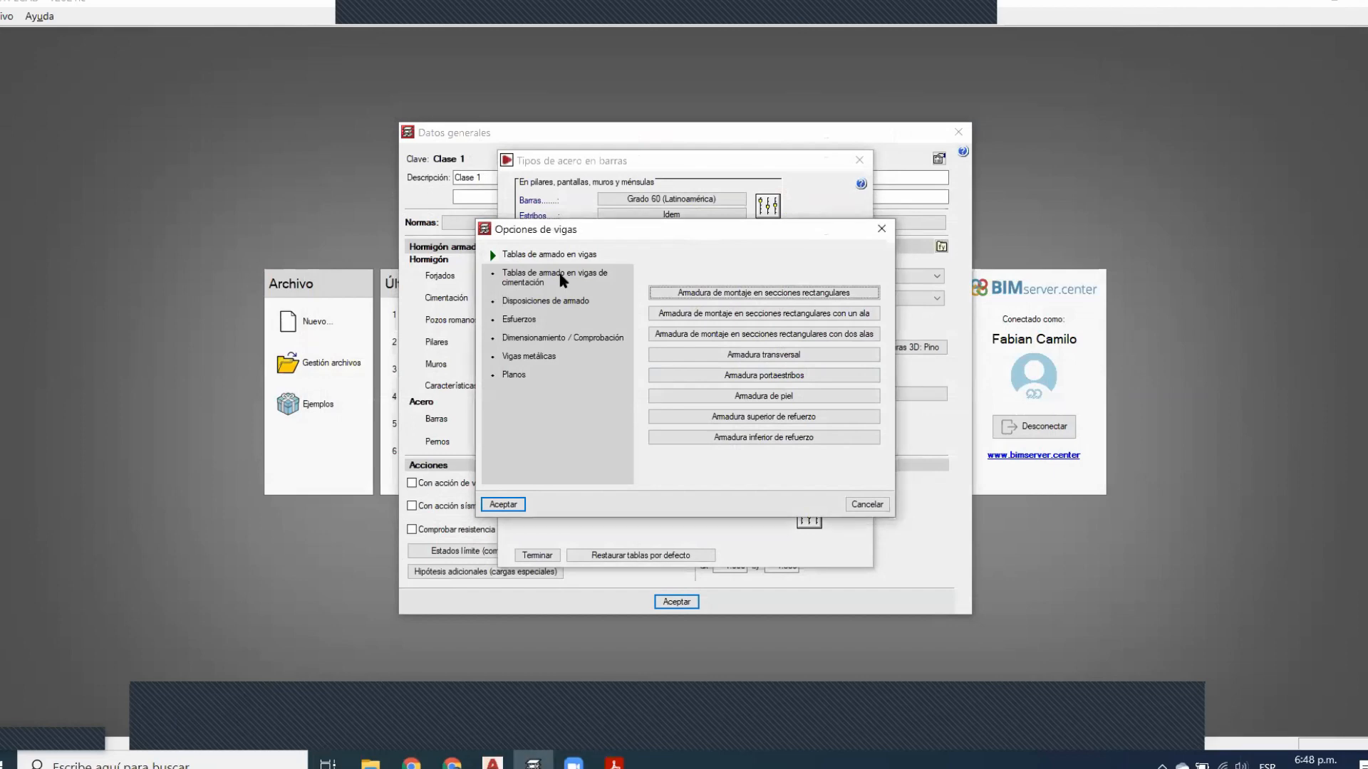
click(562, 280)
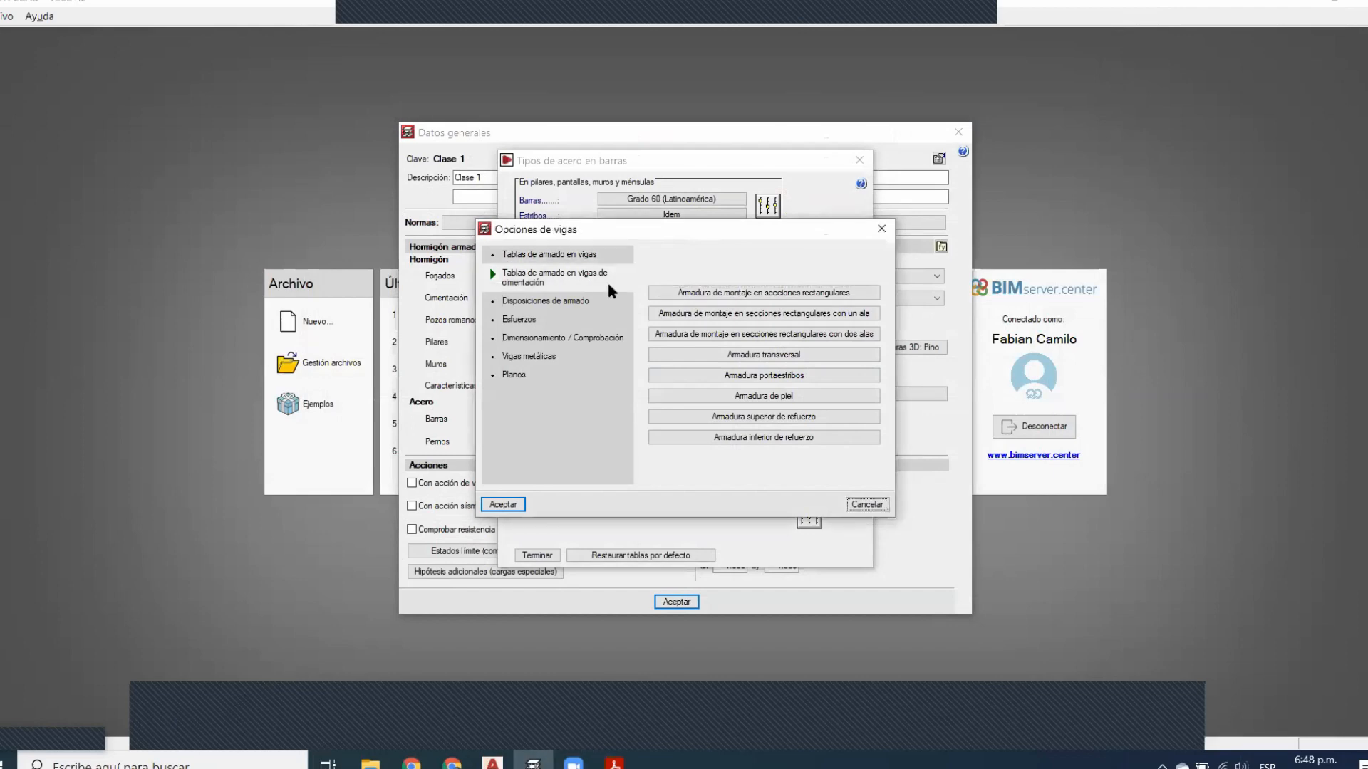
click(569, 259)
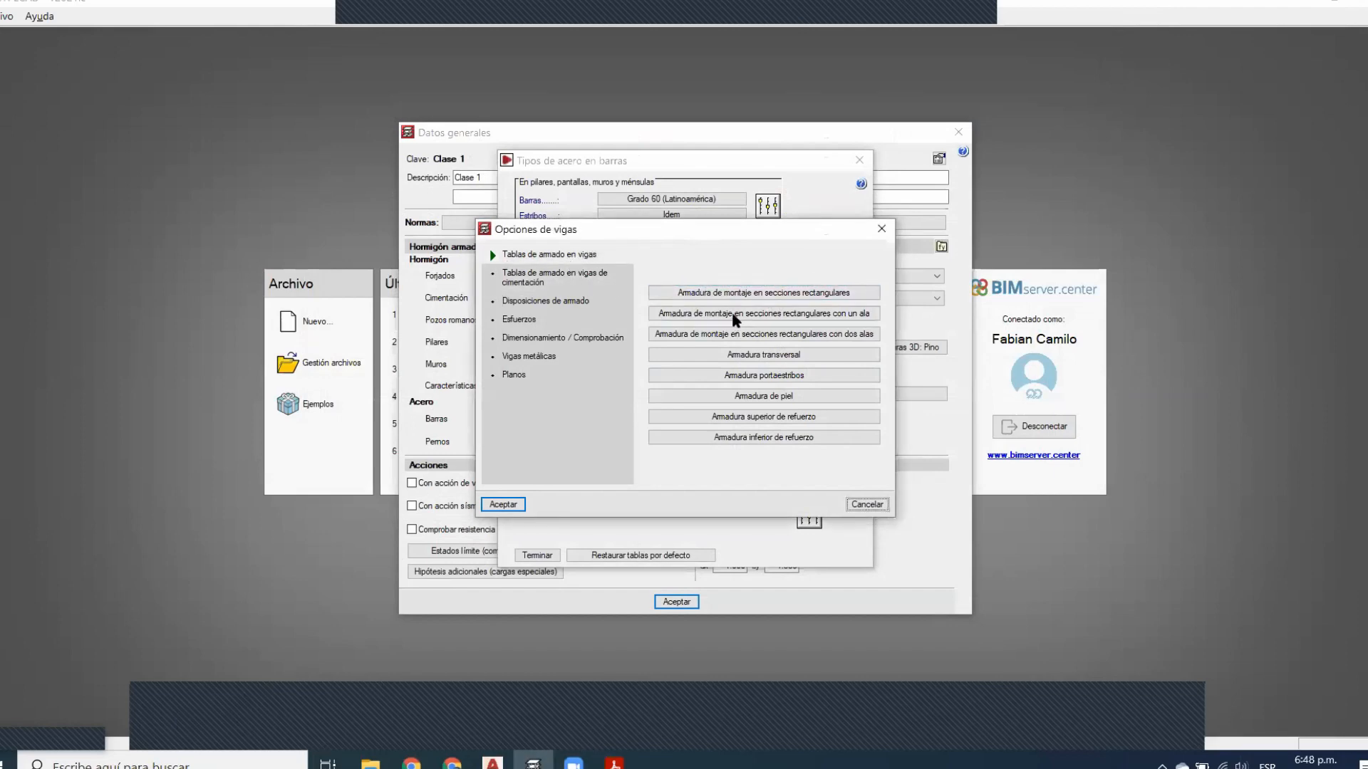
Open the mounting reinforcement table for one-flange sections, sketch an L-shaped section from two rectangles, and box the Alma and Ala headings
click(748, 320)
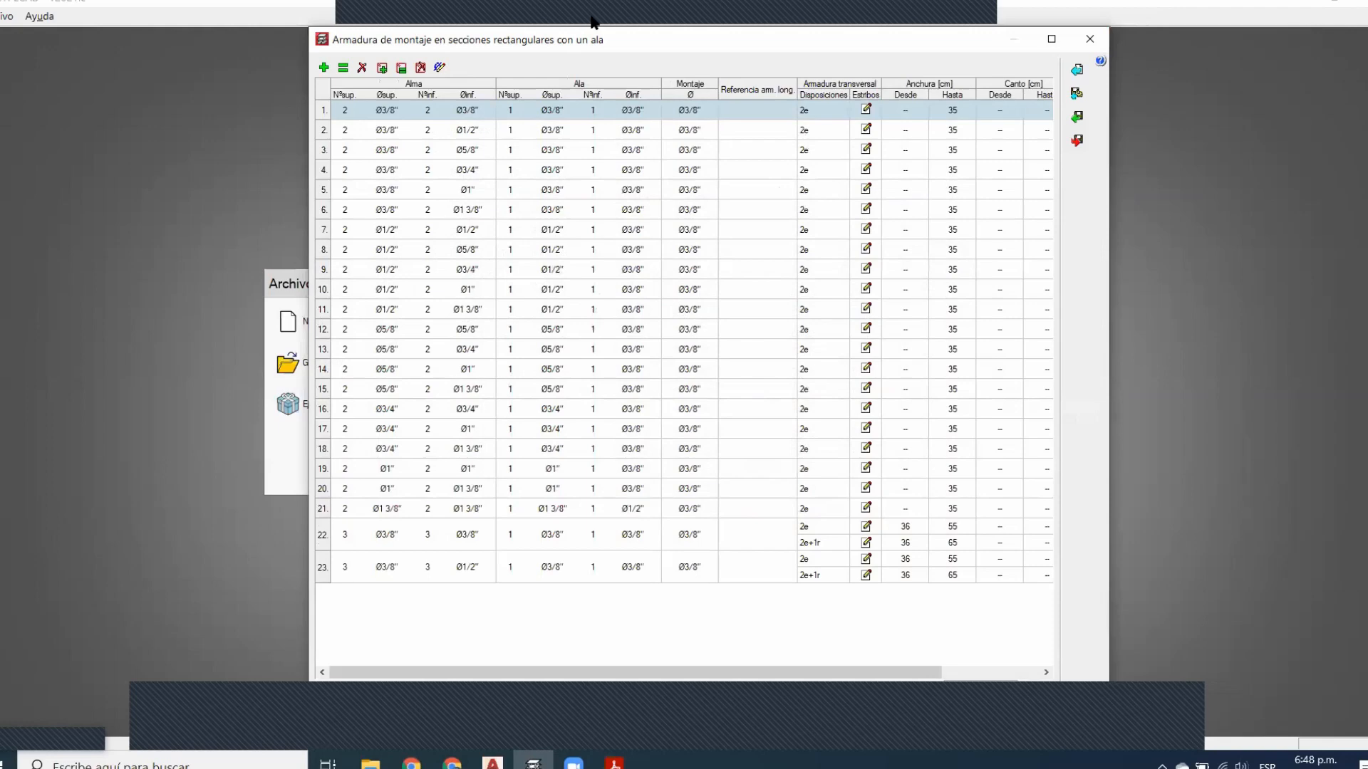
mouse_move(77, 135)
mouse_down()
mouse_move(152, 389)
mouse_move(171, 404)
mouse_move(187, 389)
mouse_up()
mouse_move(77, 133)
mouse_down()
mouse_move(337, 155)
mouse_move(357, 187)
mouse_up()
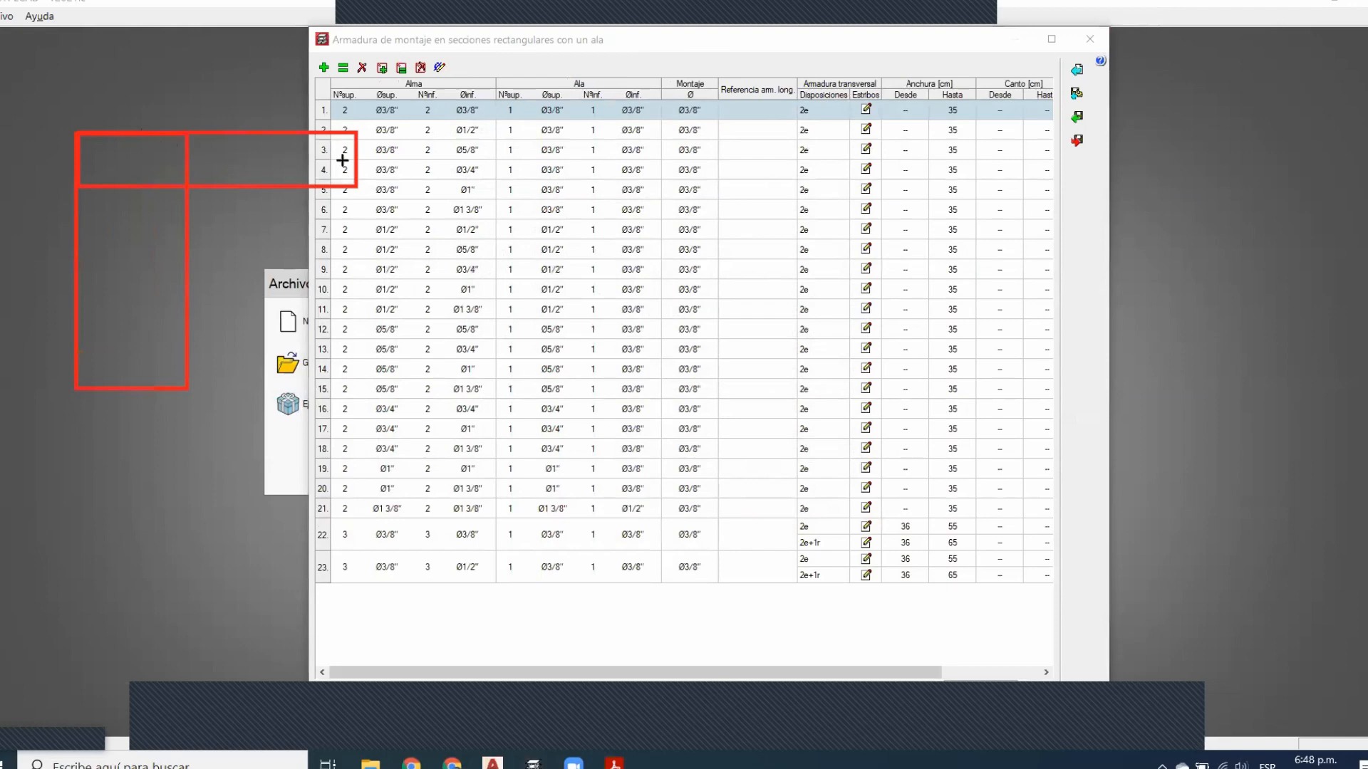
drag(384, 73, 447, 90)
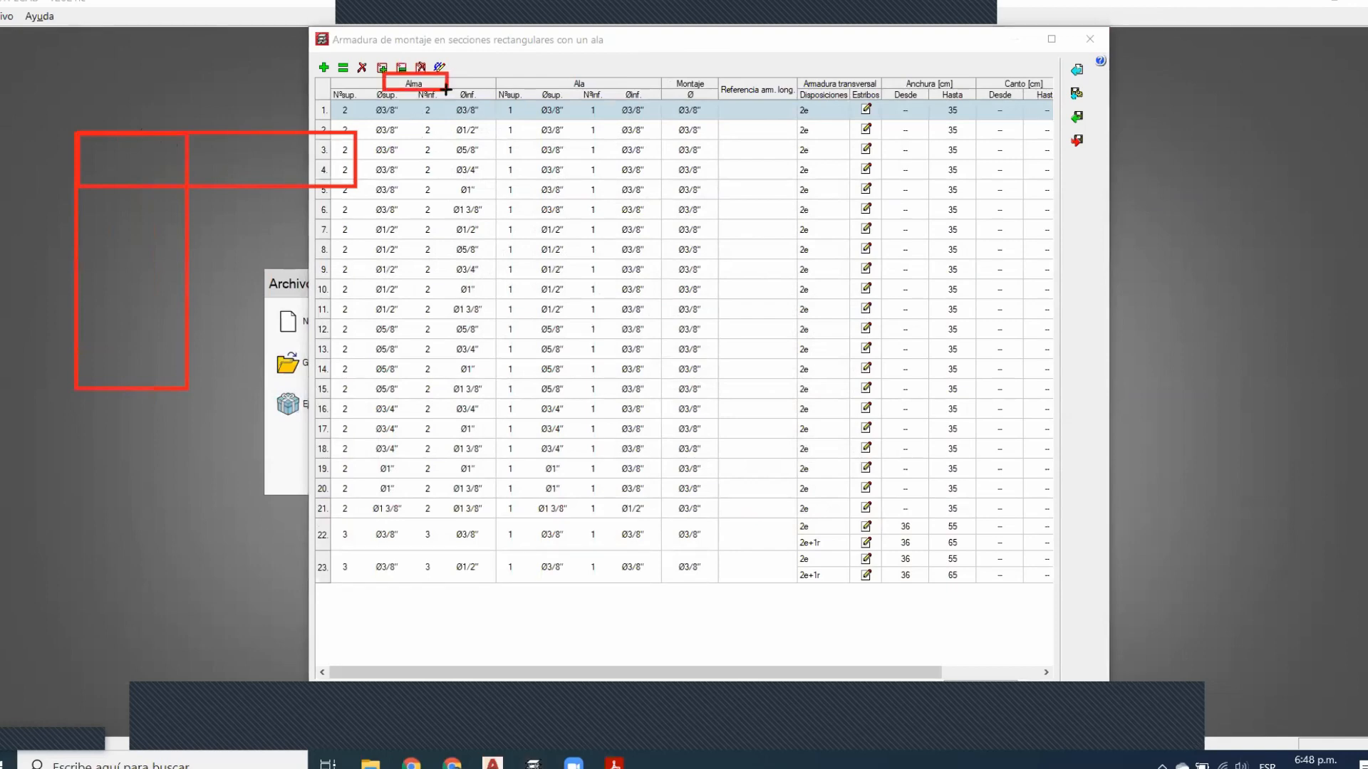
drag(549, 72, 610, 91)
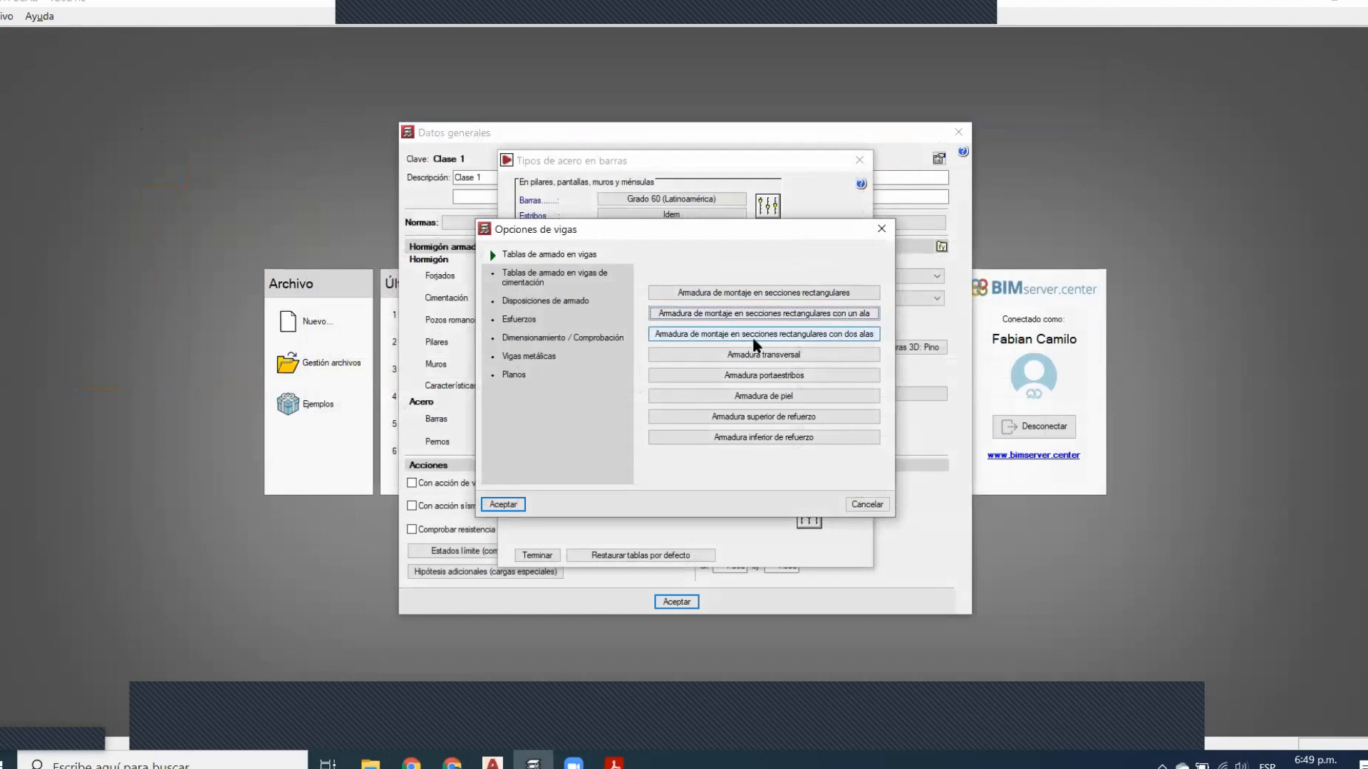
Open the mounting reinforcement table for two-flange sections and sketch a T-shaped section with its web overlapping the flange
click(789, 335)
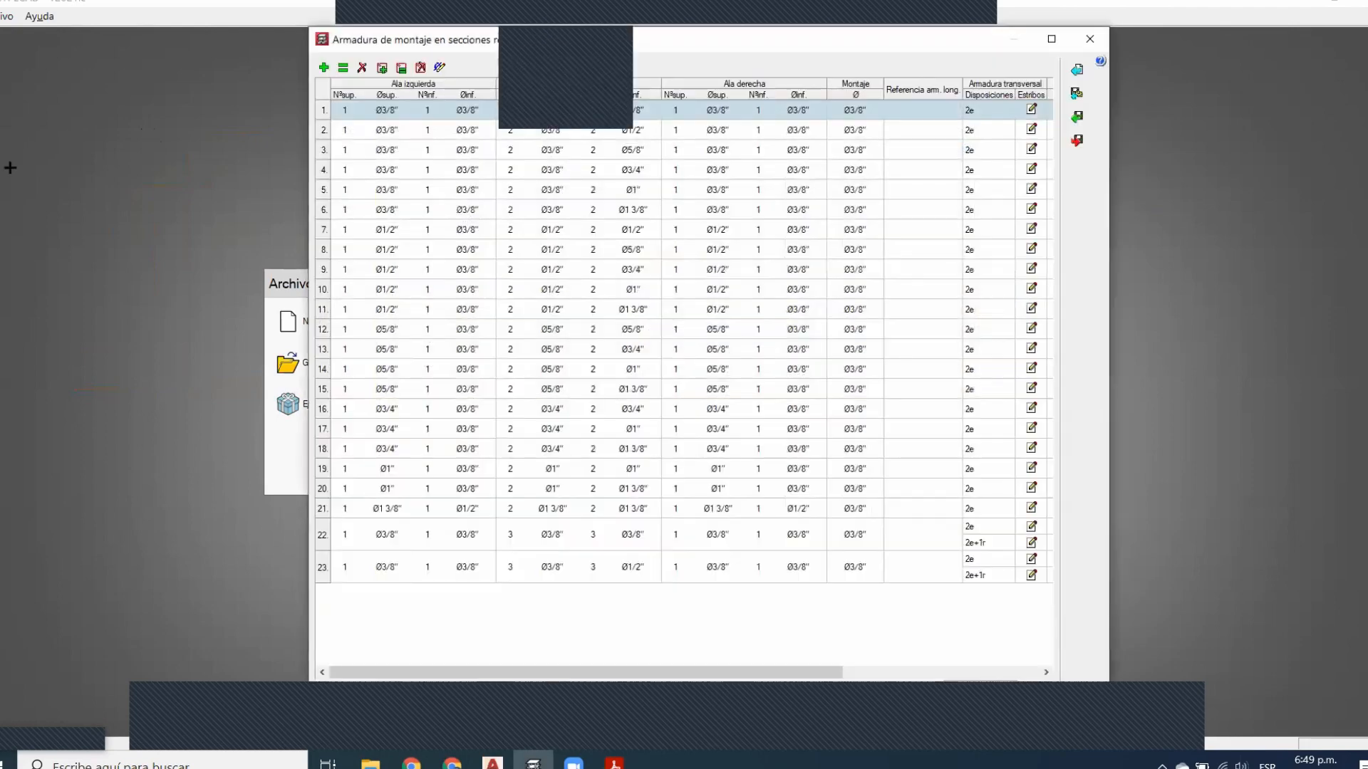
drag(25, 158, 255, 191)
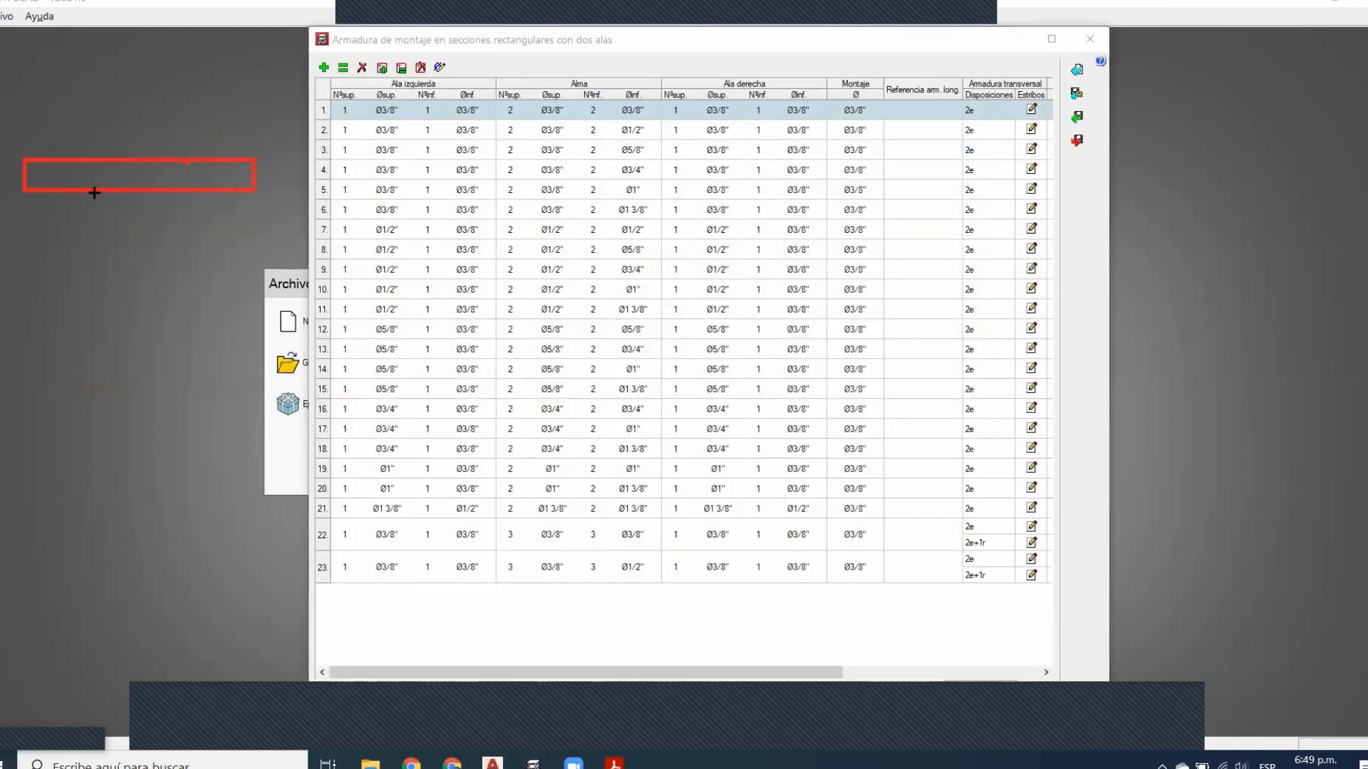
drag(92, 190, 184, 417)
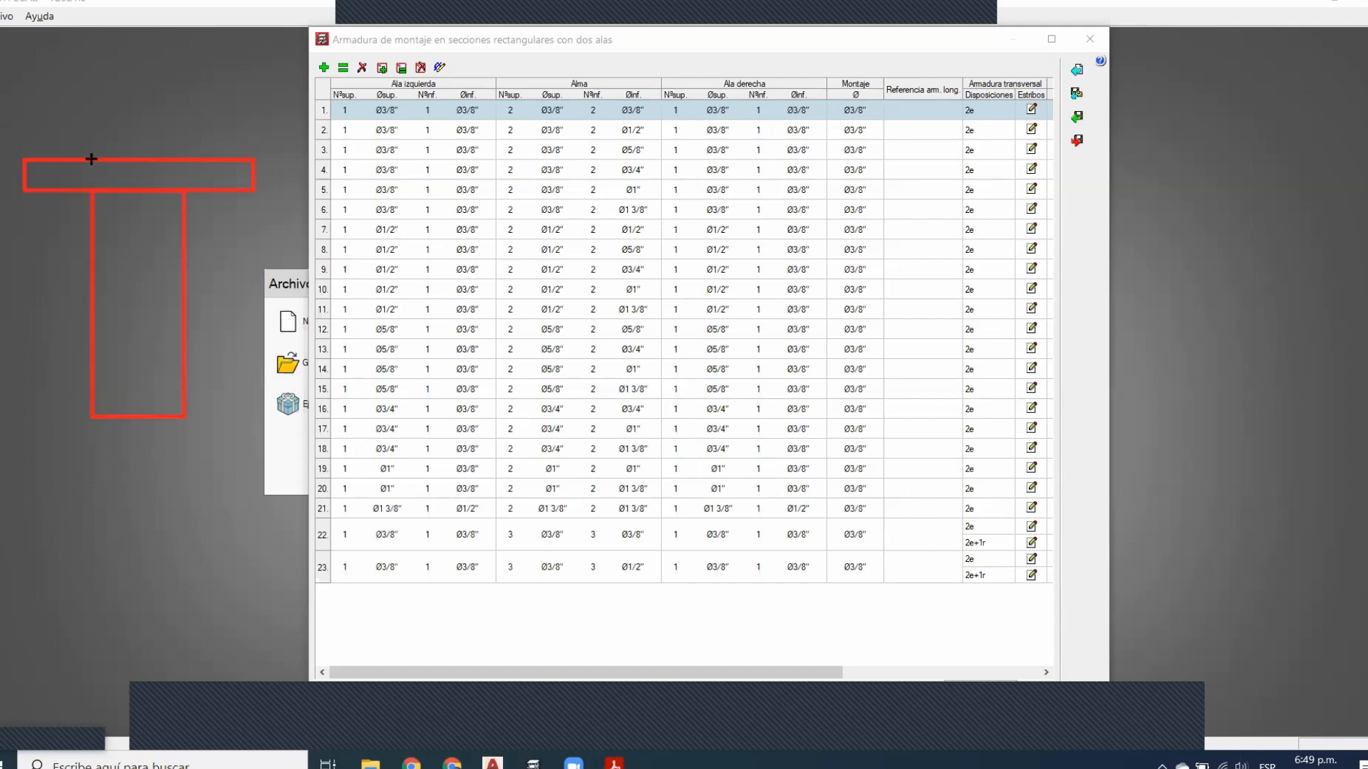
drag(90, 161, 184, 419)
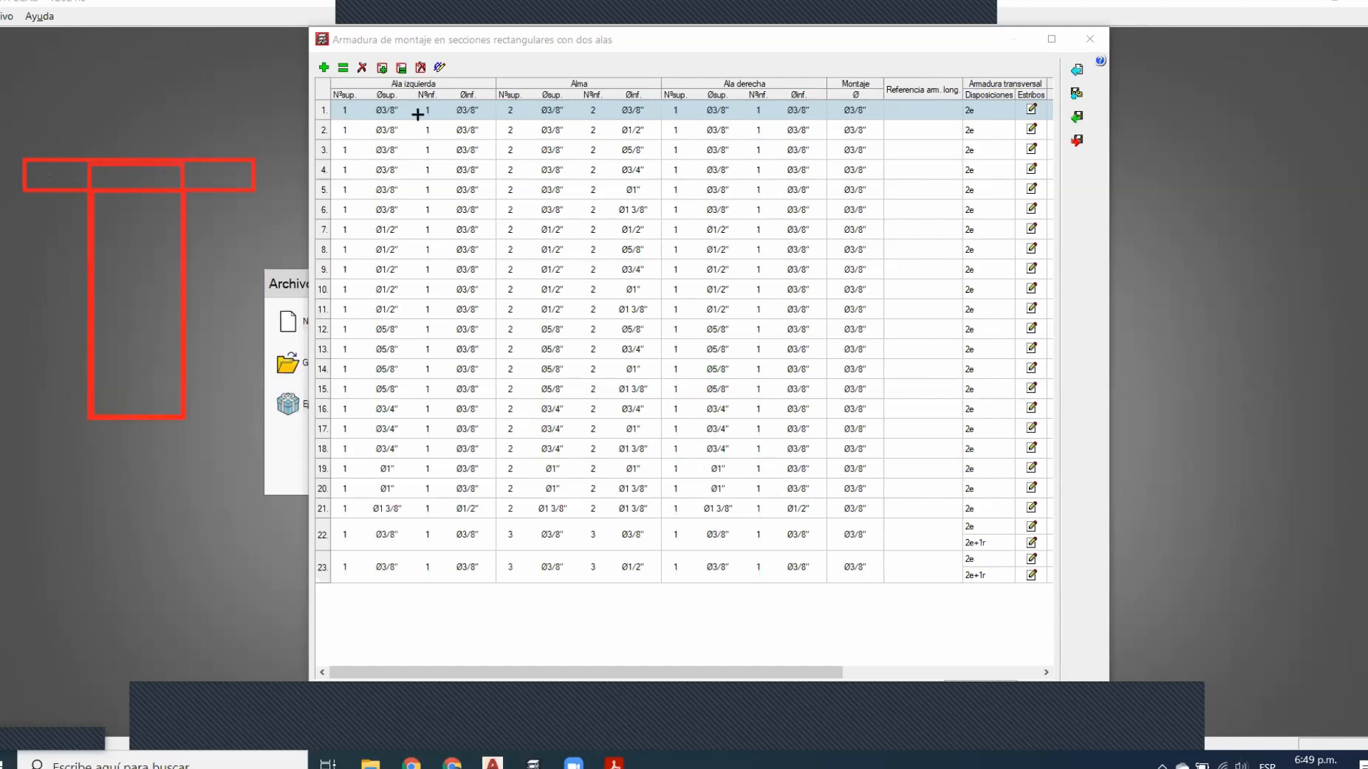
Box the Ala izquierda, Alma and Ala derecha headings of the two-flange table and close the table
drag(375, 76, 460, 91)
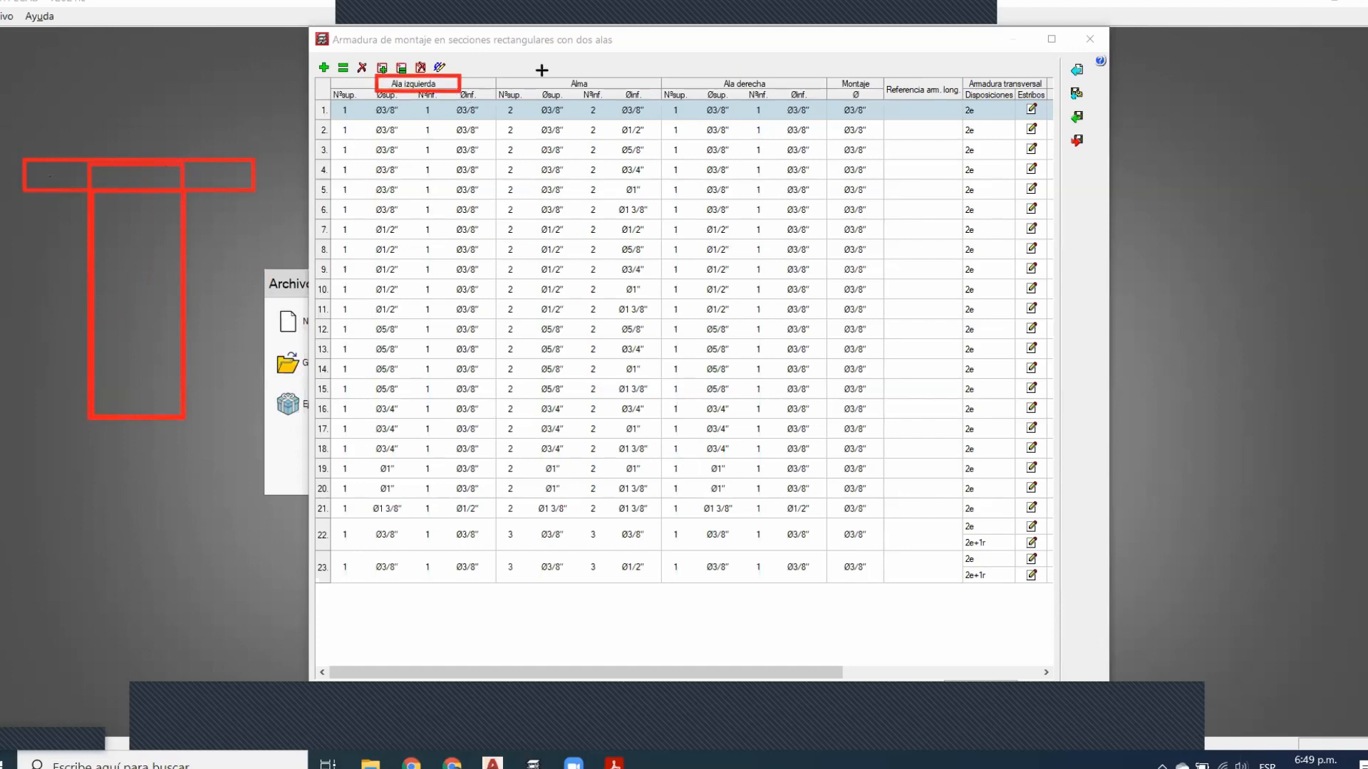
drag(554, 68, 607, 95)
drag(707, 72, 789, 96)
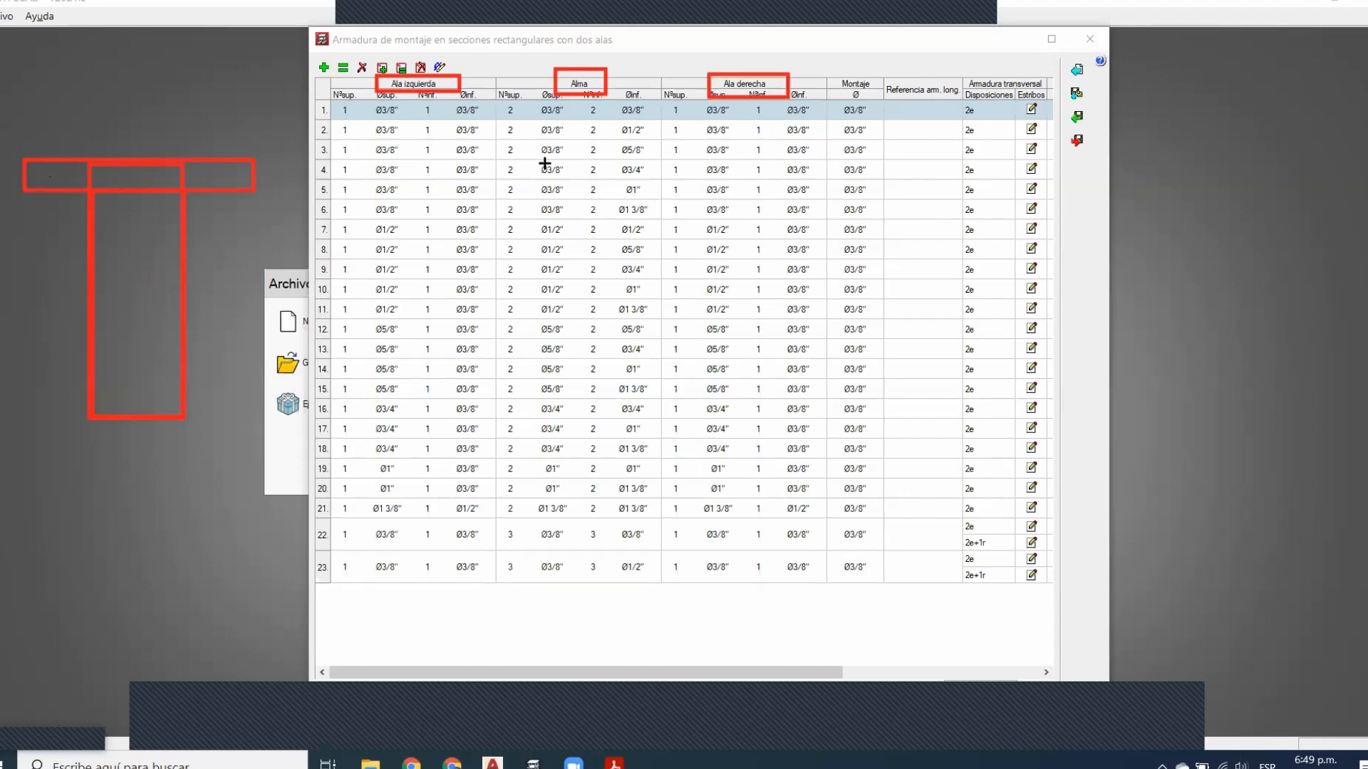
click(1091, 39)
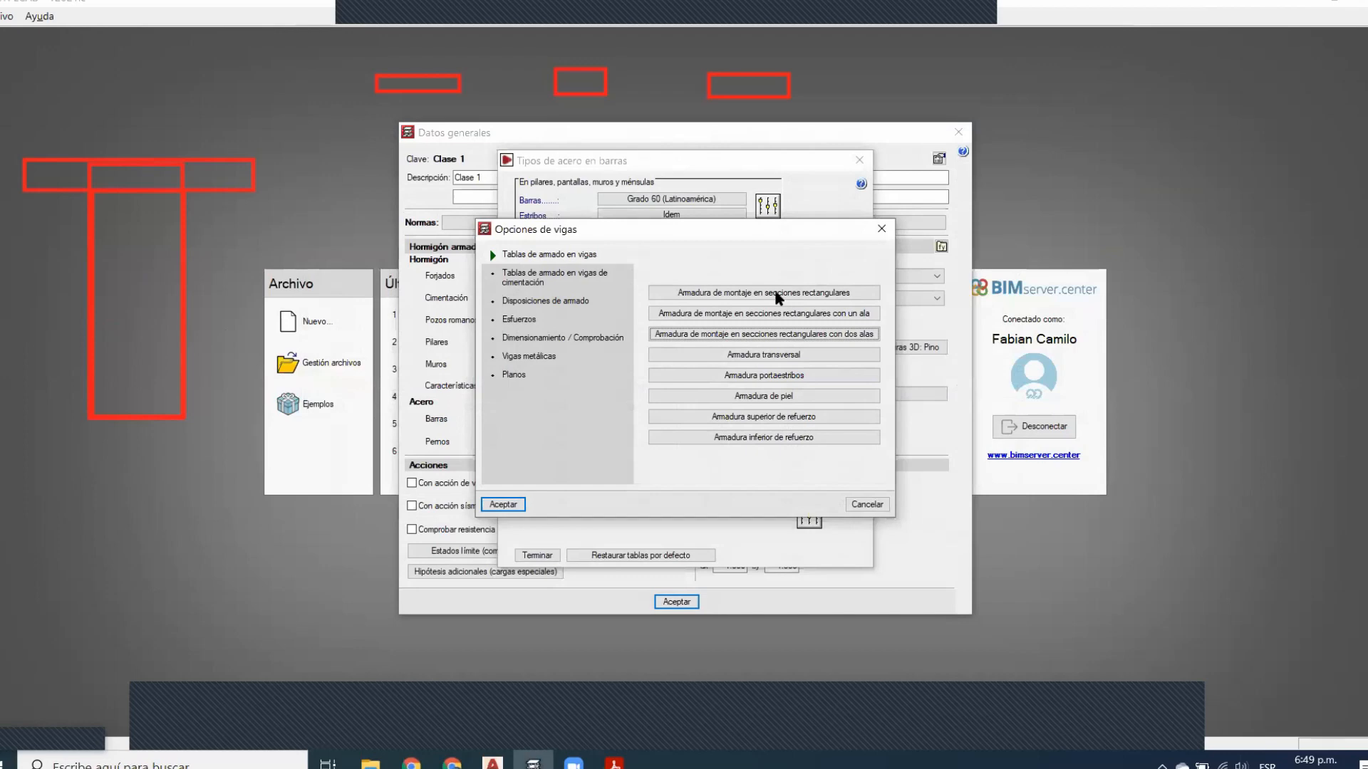
Review the admissible diameters and spacings of the beams' transverse reinforcement, and the admissible diameters of the stirrup-support reinforcement
click(784, 354)
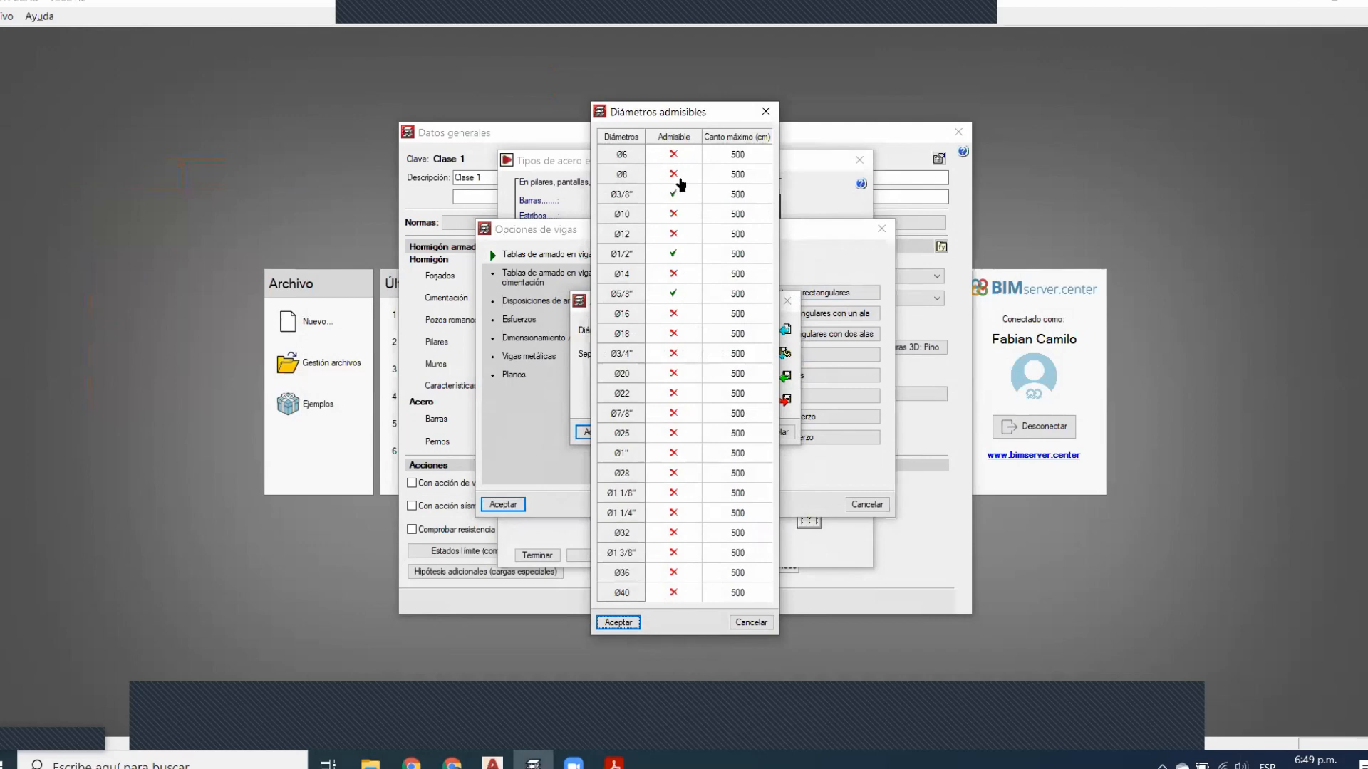
click(771, 111)
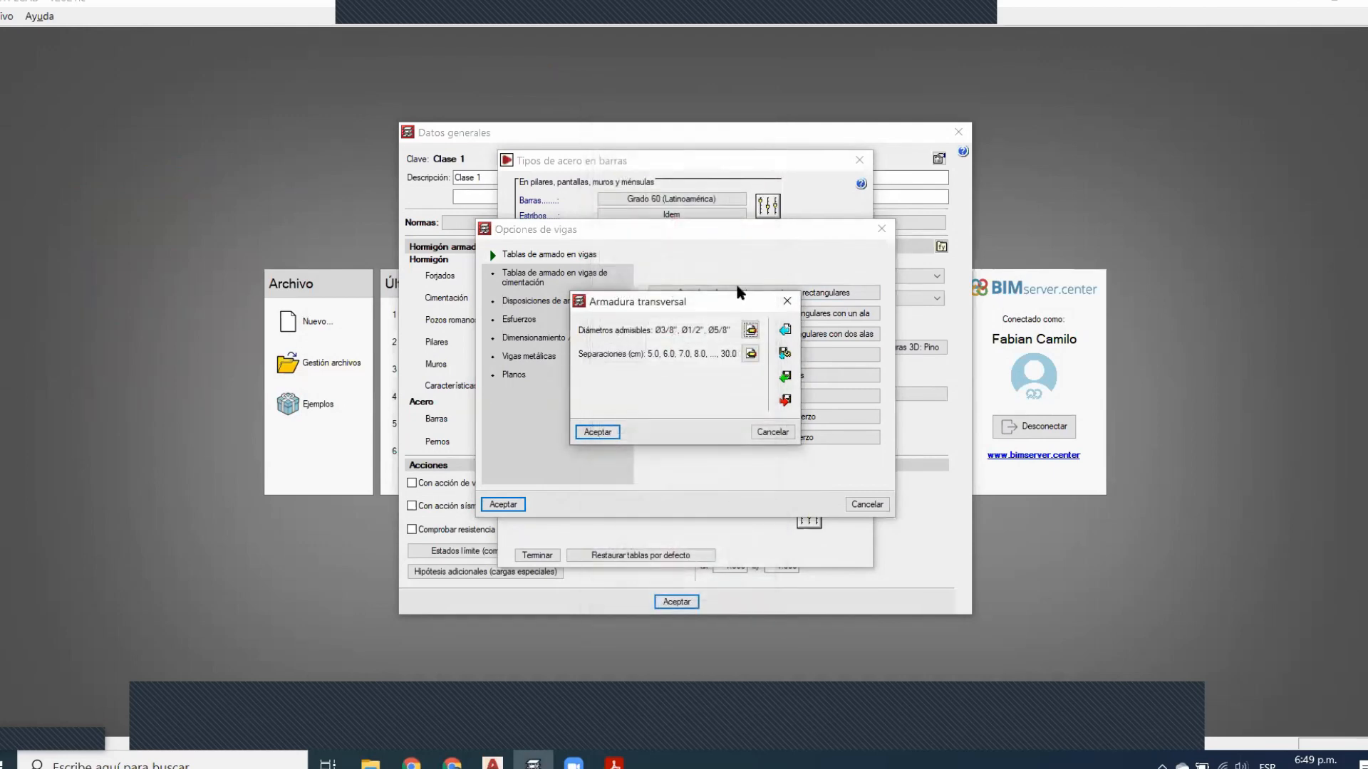
click(752, 353)
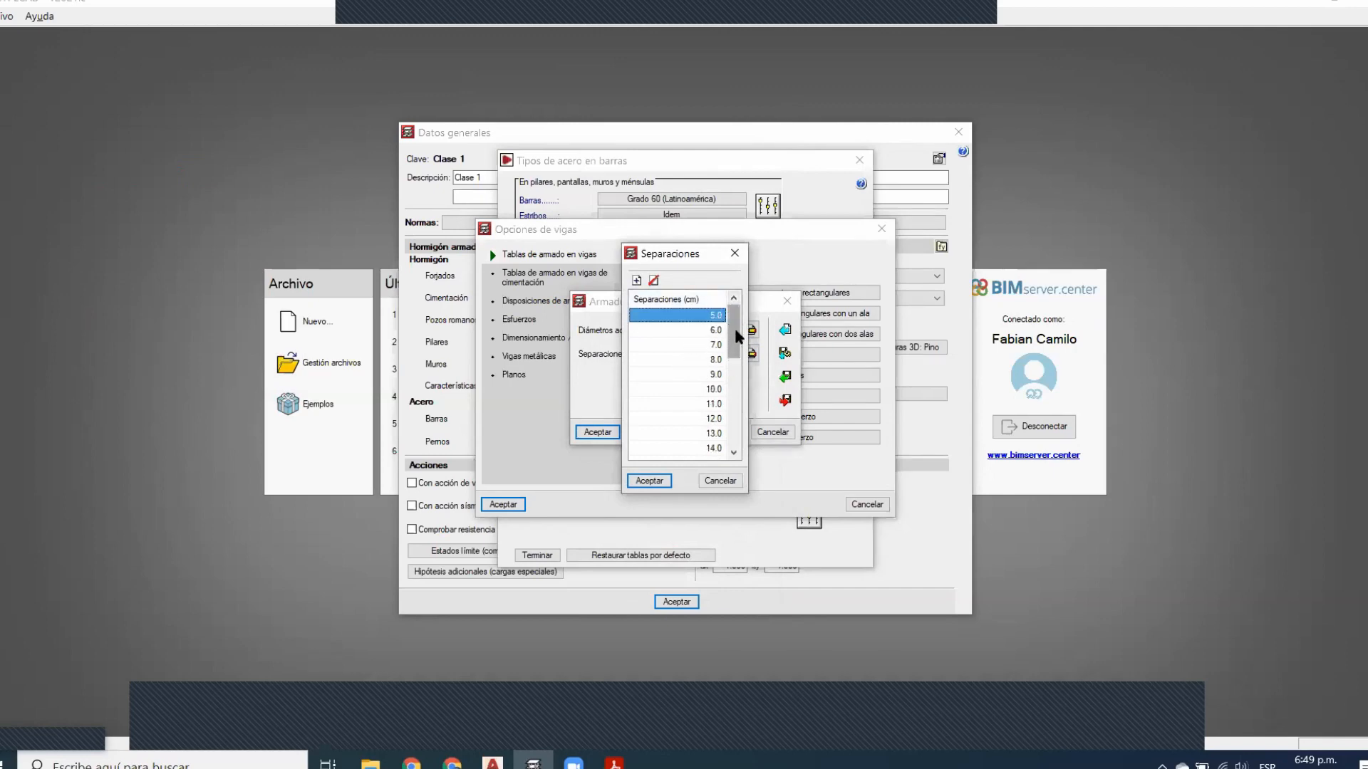
click(735, 254)
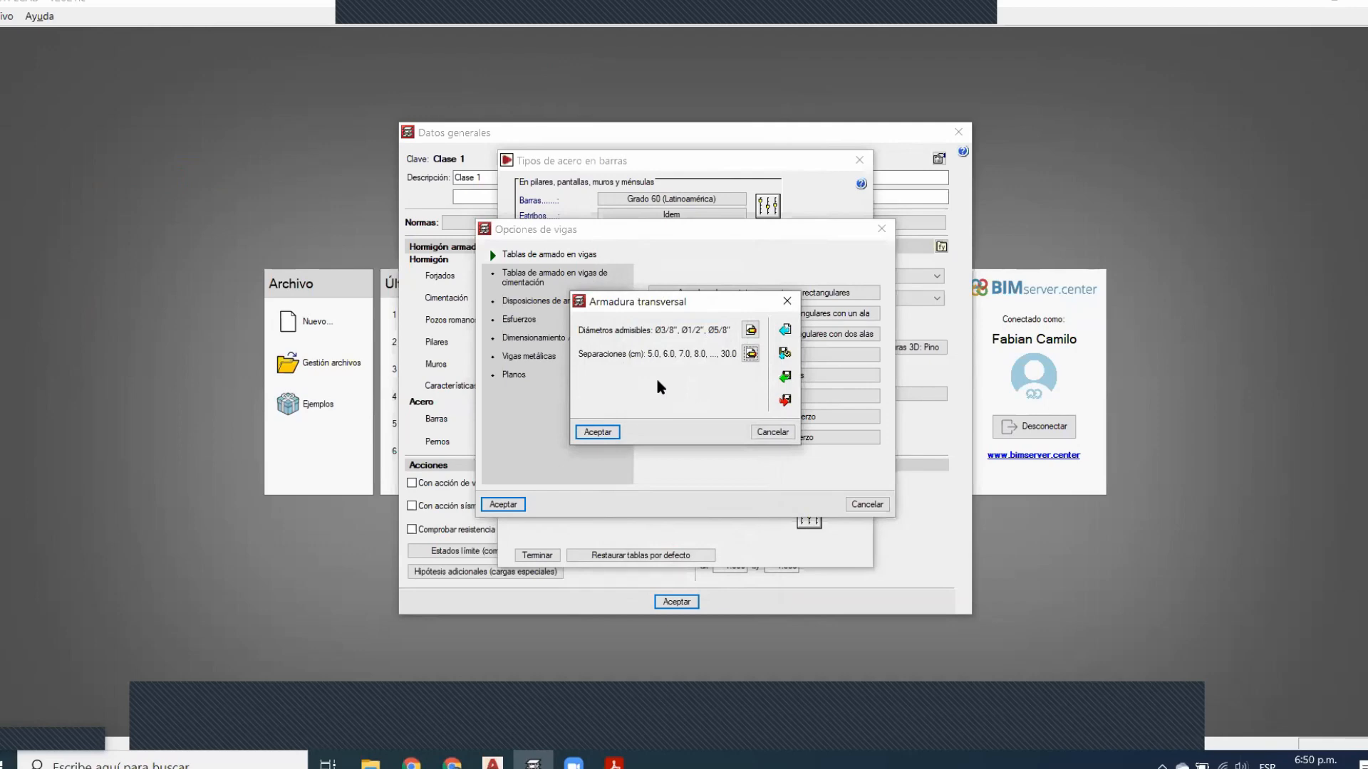
click(787, 301)
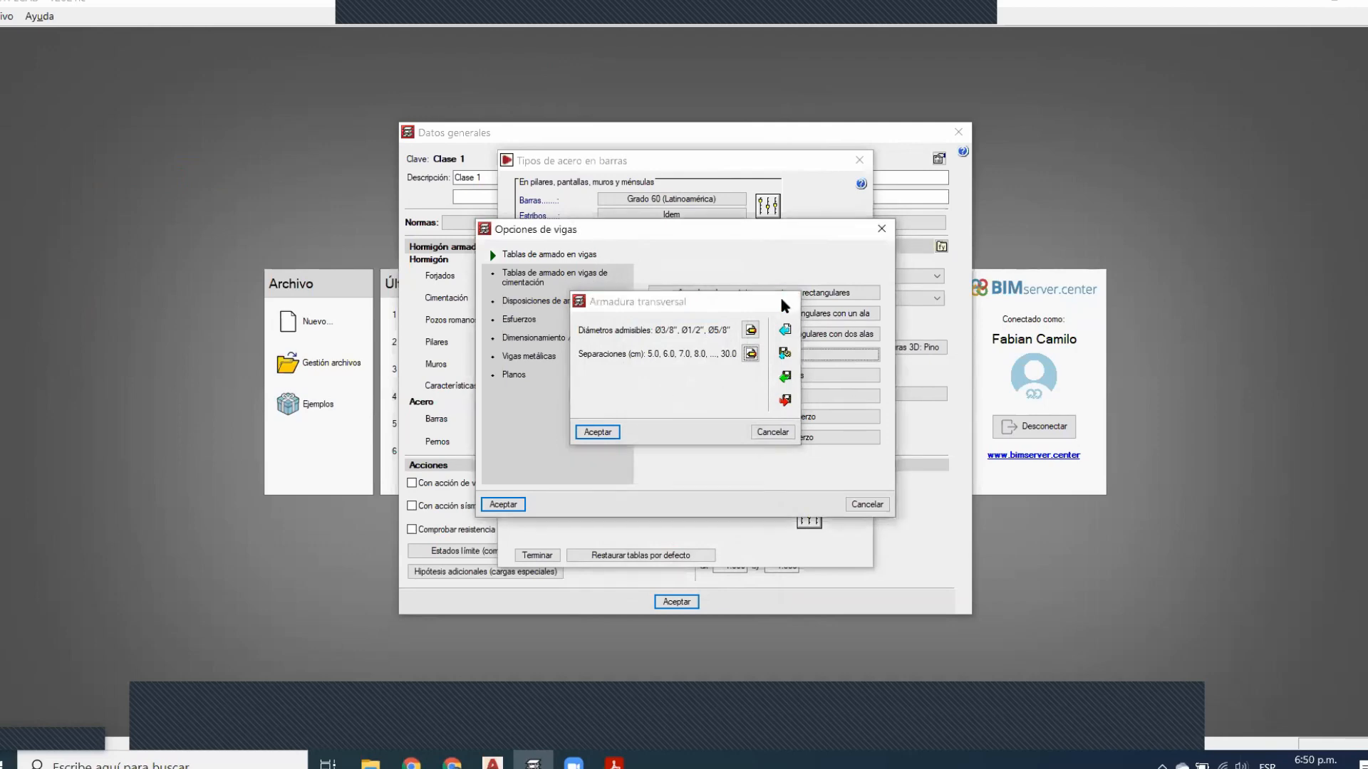
click(799, 376)
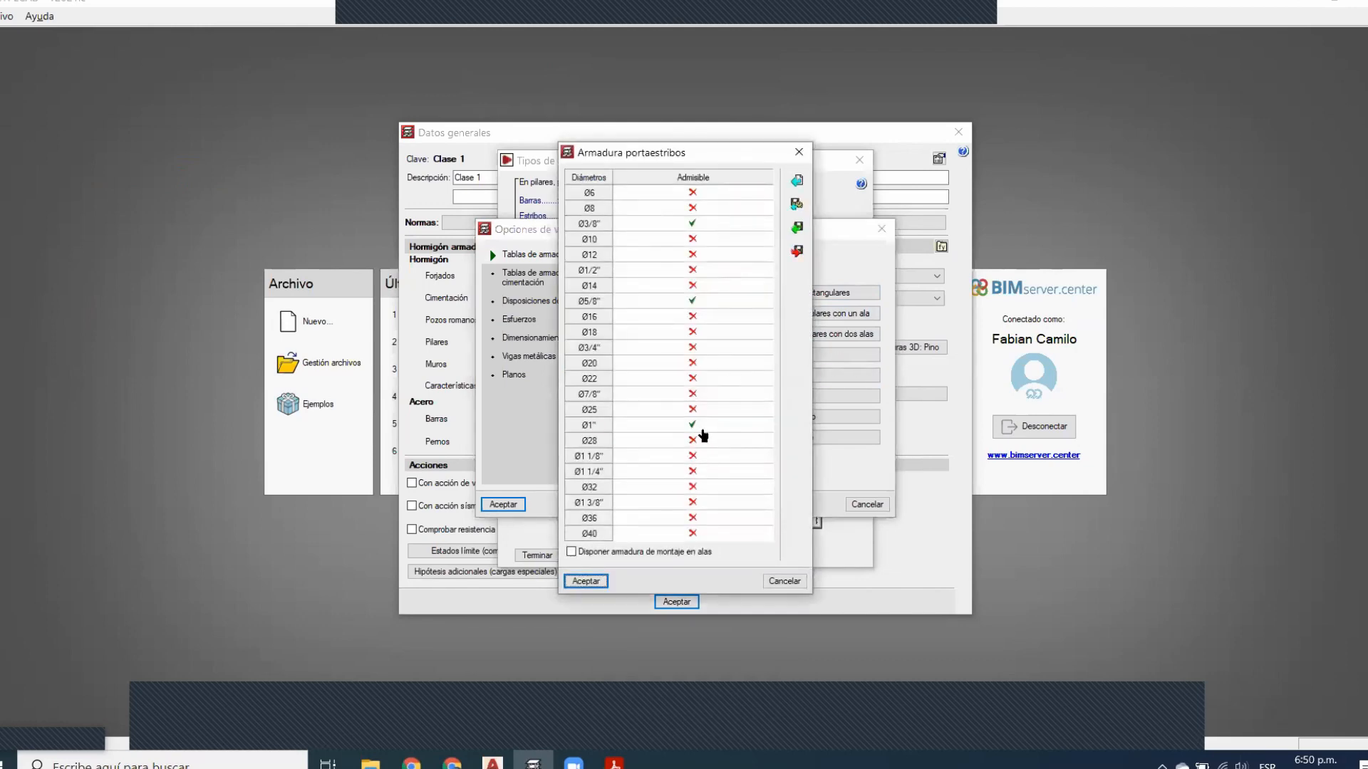
click(799, 152)
Open the skin reinforcement table and sketch a tall beam section with one mid-height bar on each side and an arrow pointing at them
click(813, 399)
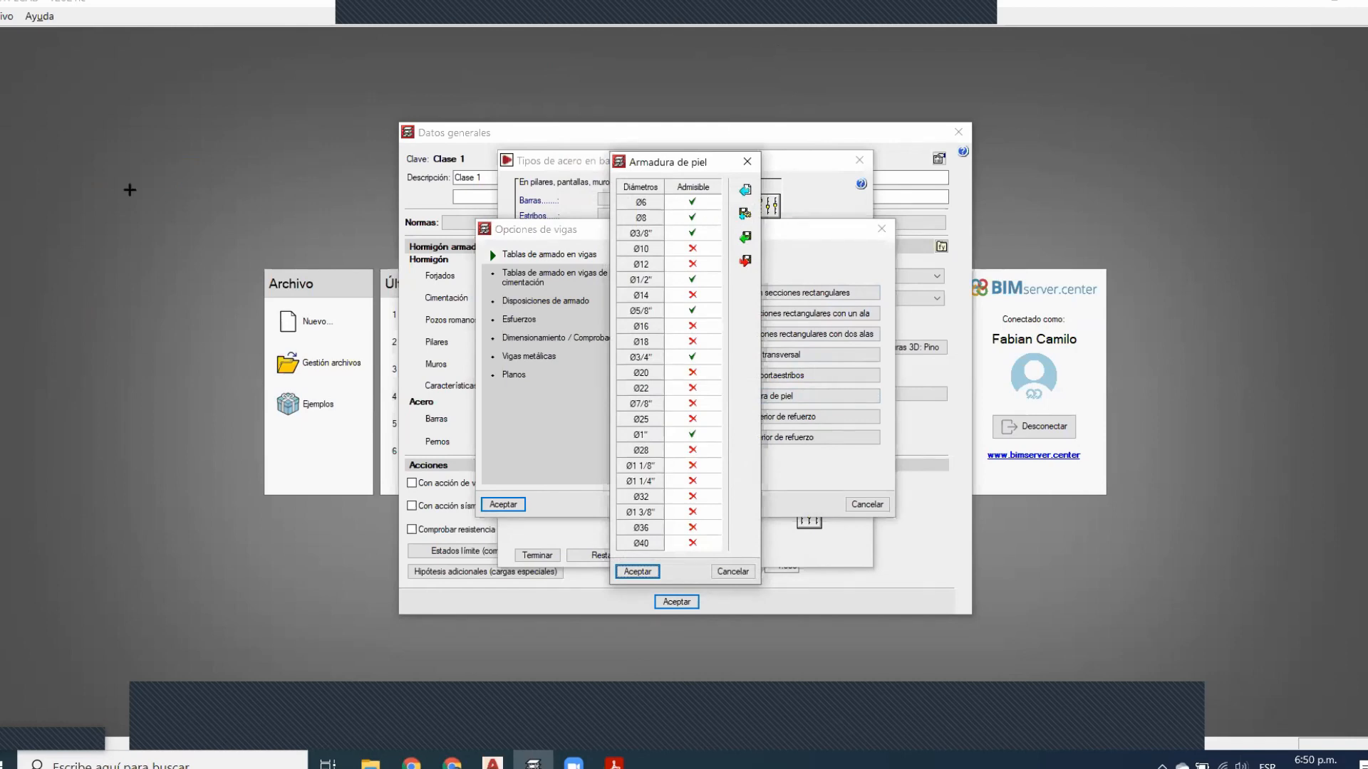
mouse_move(14, 97)
mouse_down()
mouse_move(143, 296)
mouse_move(147, 427)
mouse_move(159, 397)
mouse_move(147, 412)
mouse_up()
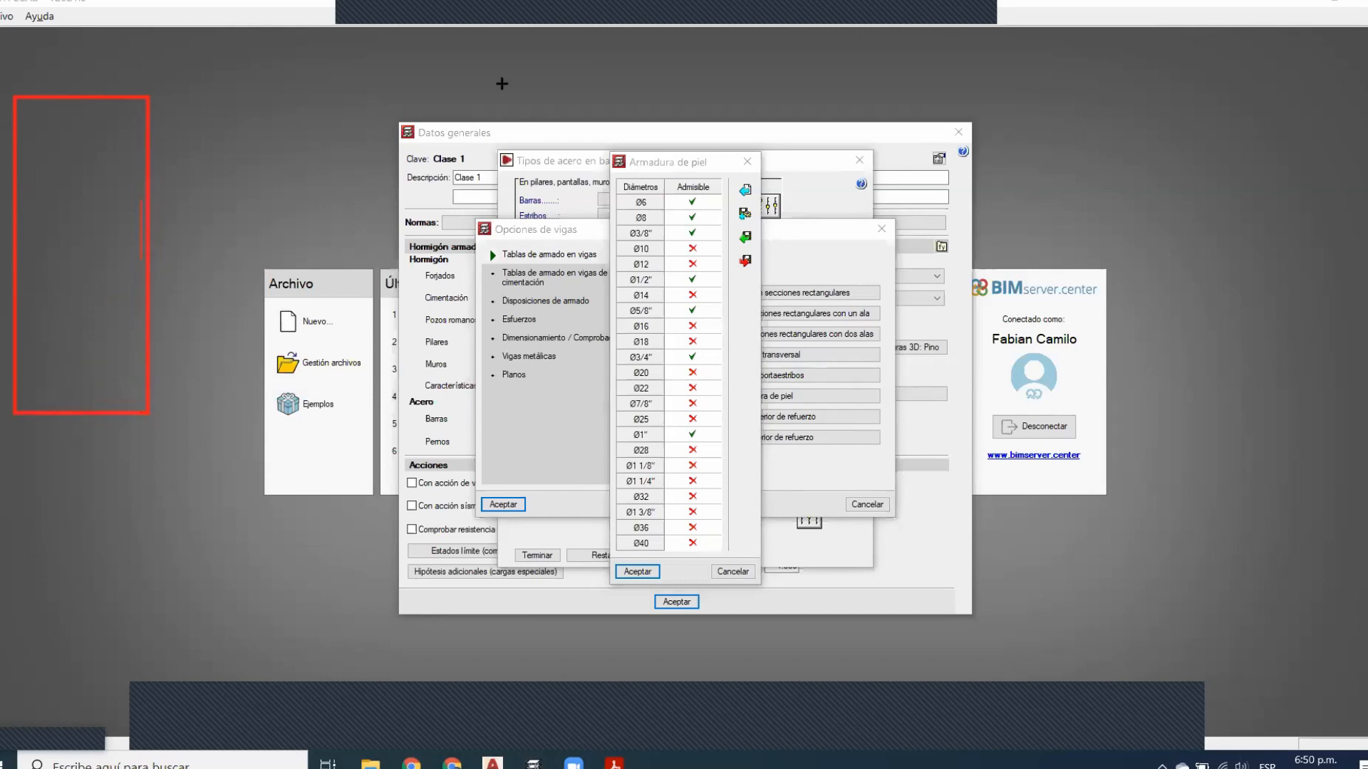
click(527, 16)
click(618, 48)
drag(18, 235, 44, 261)
drag(128, 231, 144, 258)
mouse_move(177, 250)
mouse_down()
mouse_move(250, 250)
mouse_move(166, 250)
mouse_move(200, 261)
mouse_move(178, 246)
mouse_move(189, 253)
mouse_up()
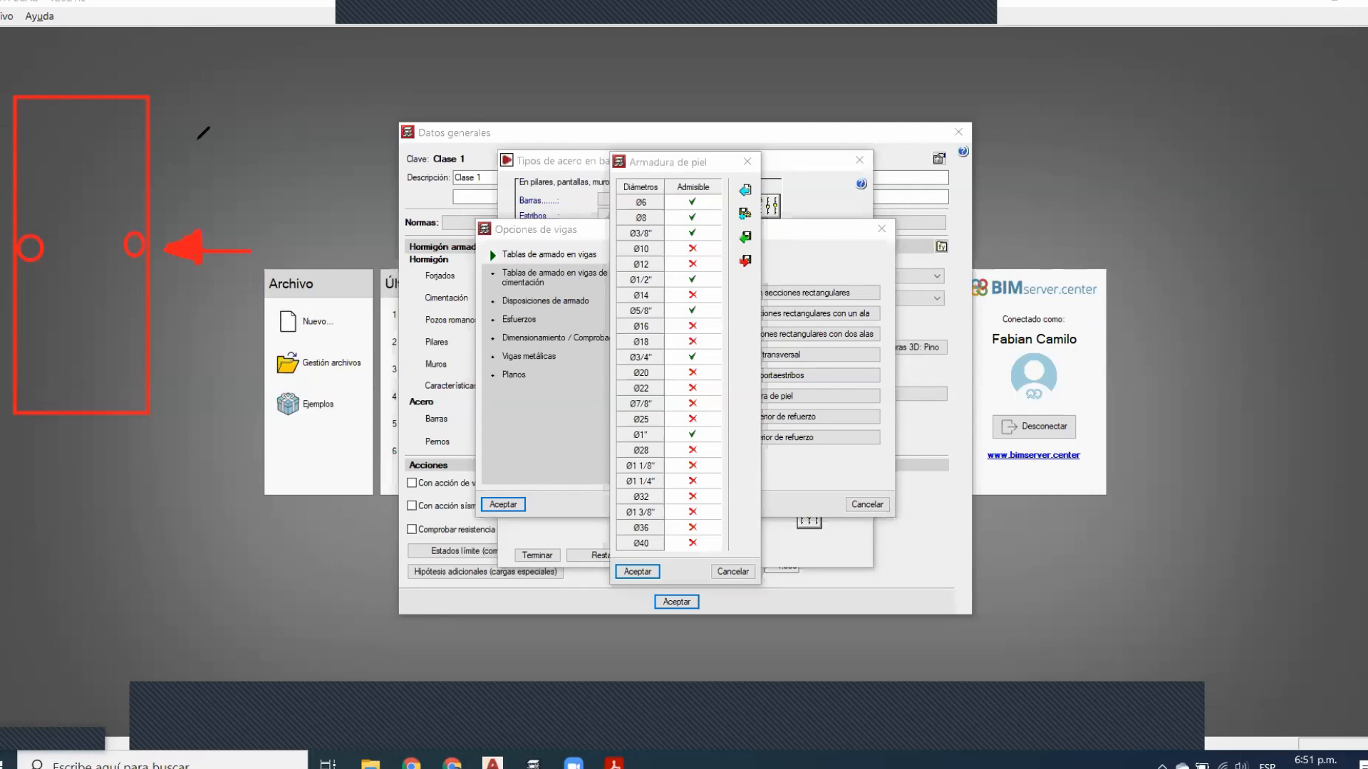
Outline a closed loop around the two skin bars in the sketch, clear all annotations and close the skin reinforcement table
mouse_move(31, 222)
mouse_down()
mouse_move(19, 221)
mouse_move(32, 269)
mouse_move(151, 256)
mouse_move(24, 219)
mouse_up()
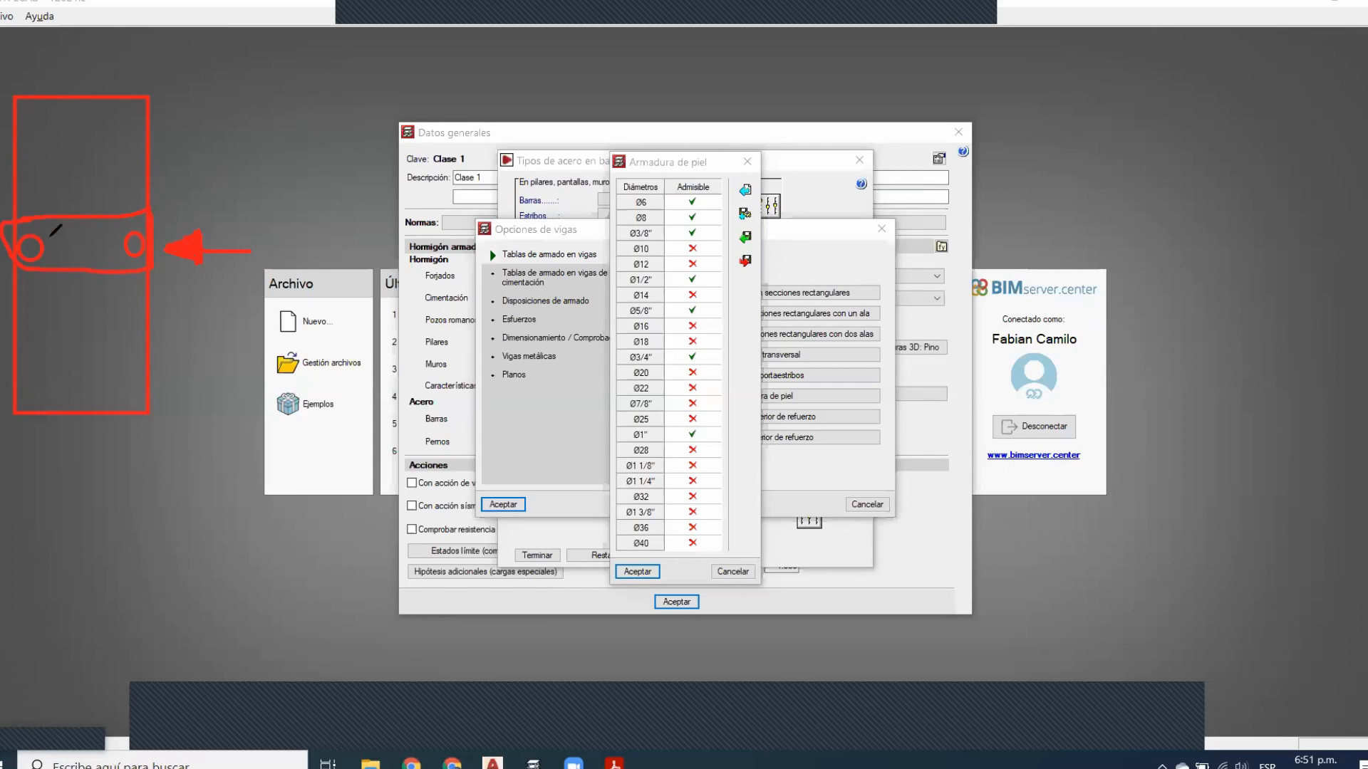
click(890, 14)
click(915, 39)
click(748, 162)
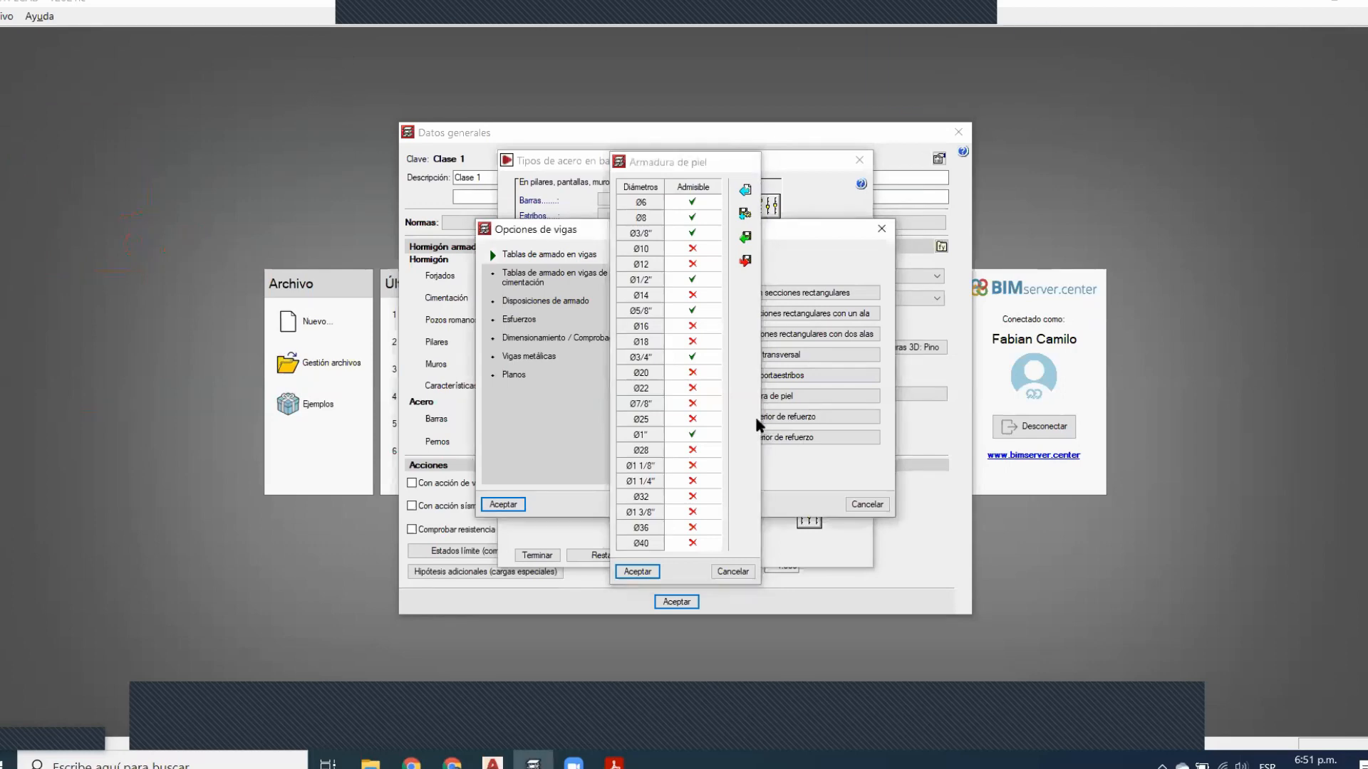
Review the admissible diameter combinations in the beams' upper and lower additional reinforcement tables, leaving both unchanged
click(735, 417)
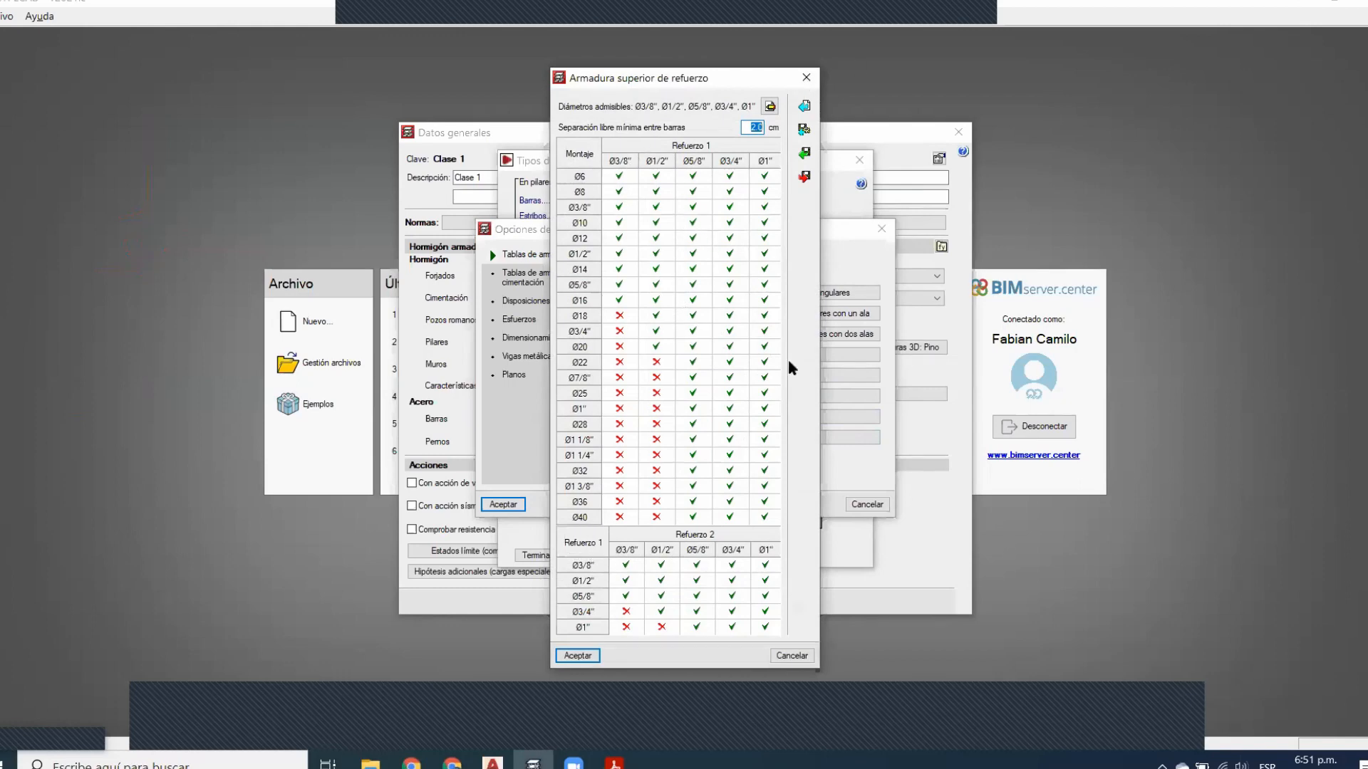
key(Escape)
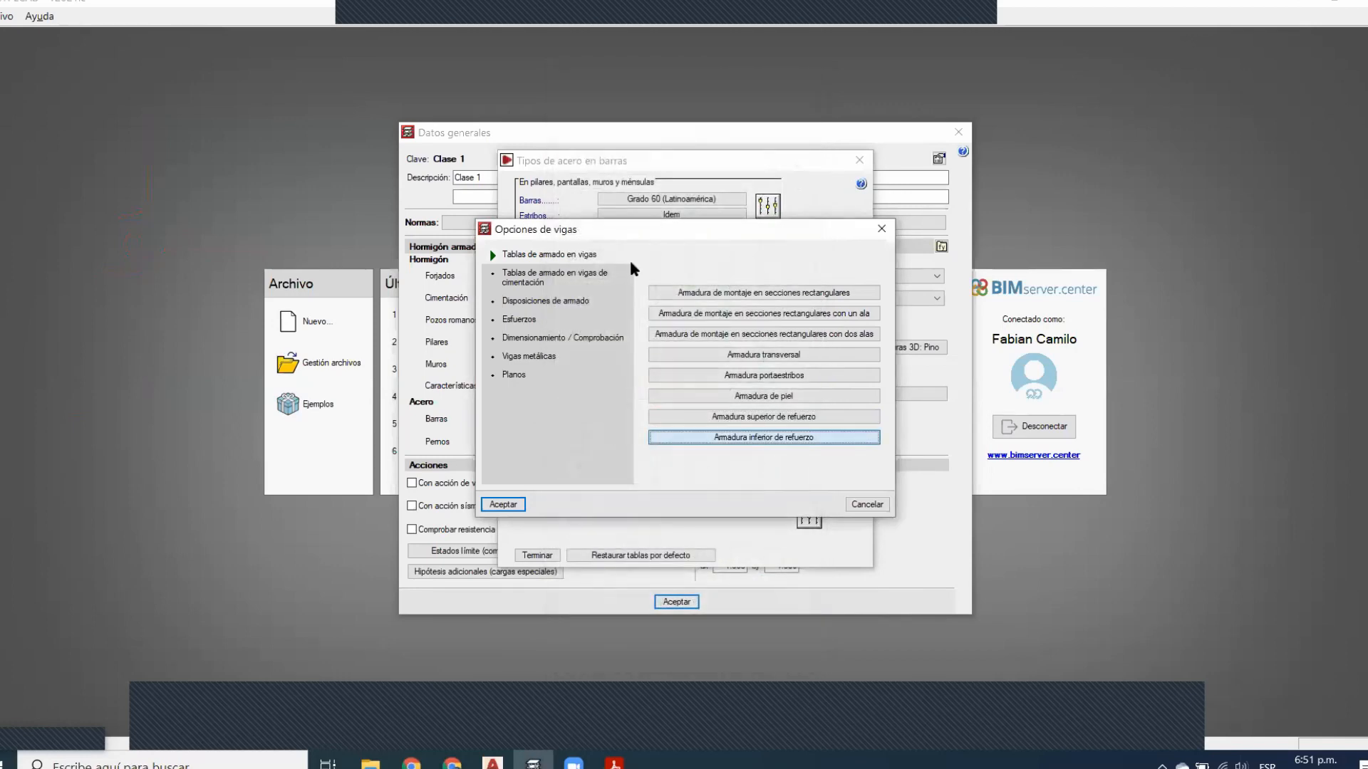
key(Return)
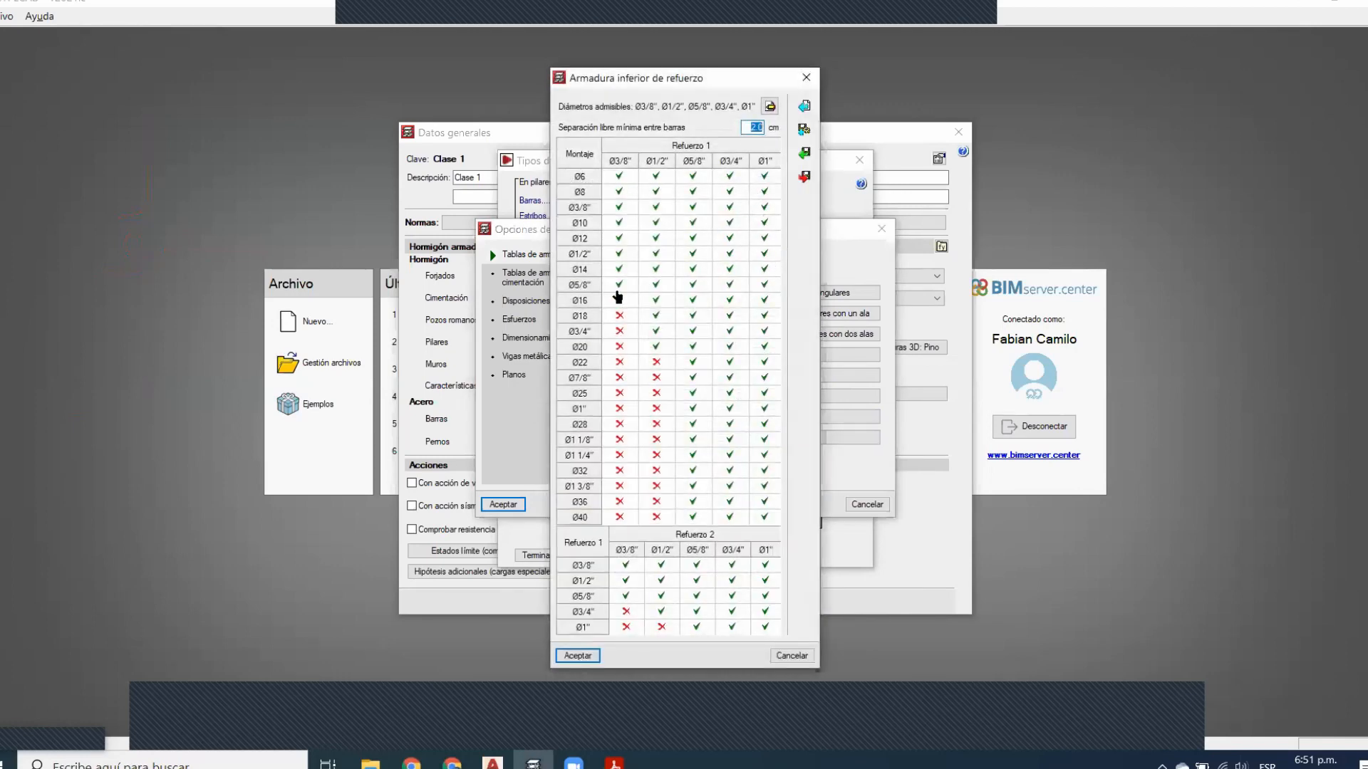
click(807, 78)
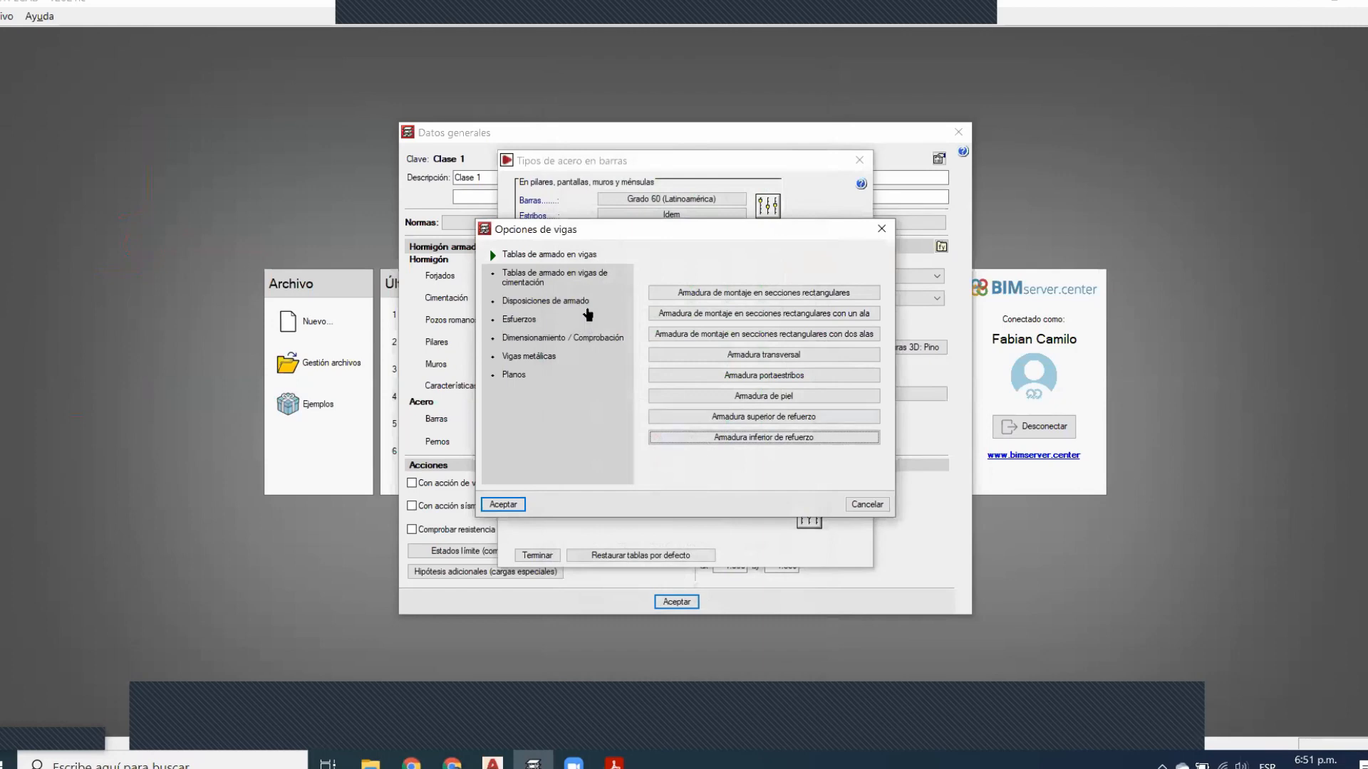
Compare the beam reinforcement table options with those for foundation beams, ending on the foundation beam set
click(562, 277)
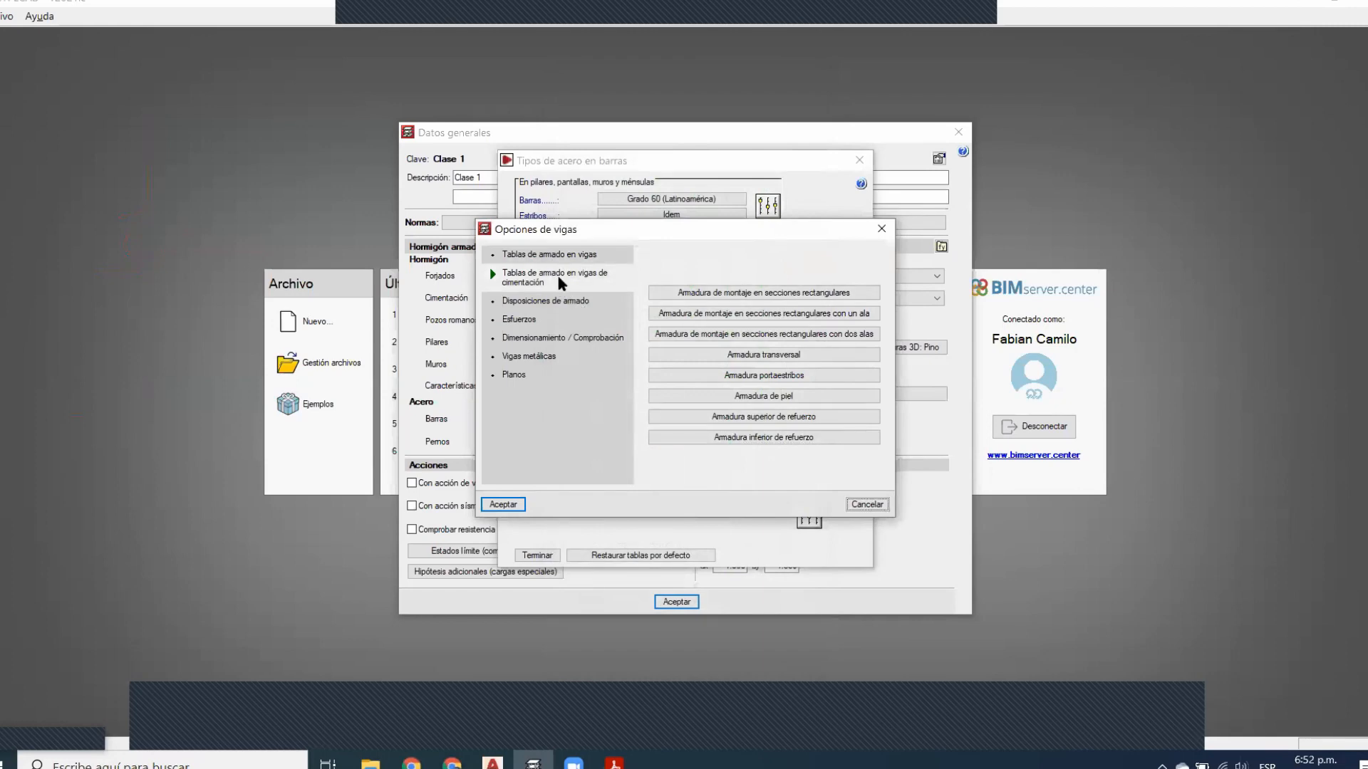
click(559, 256)
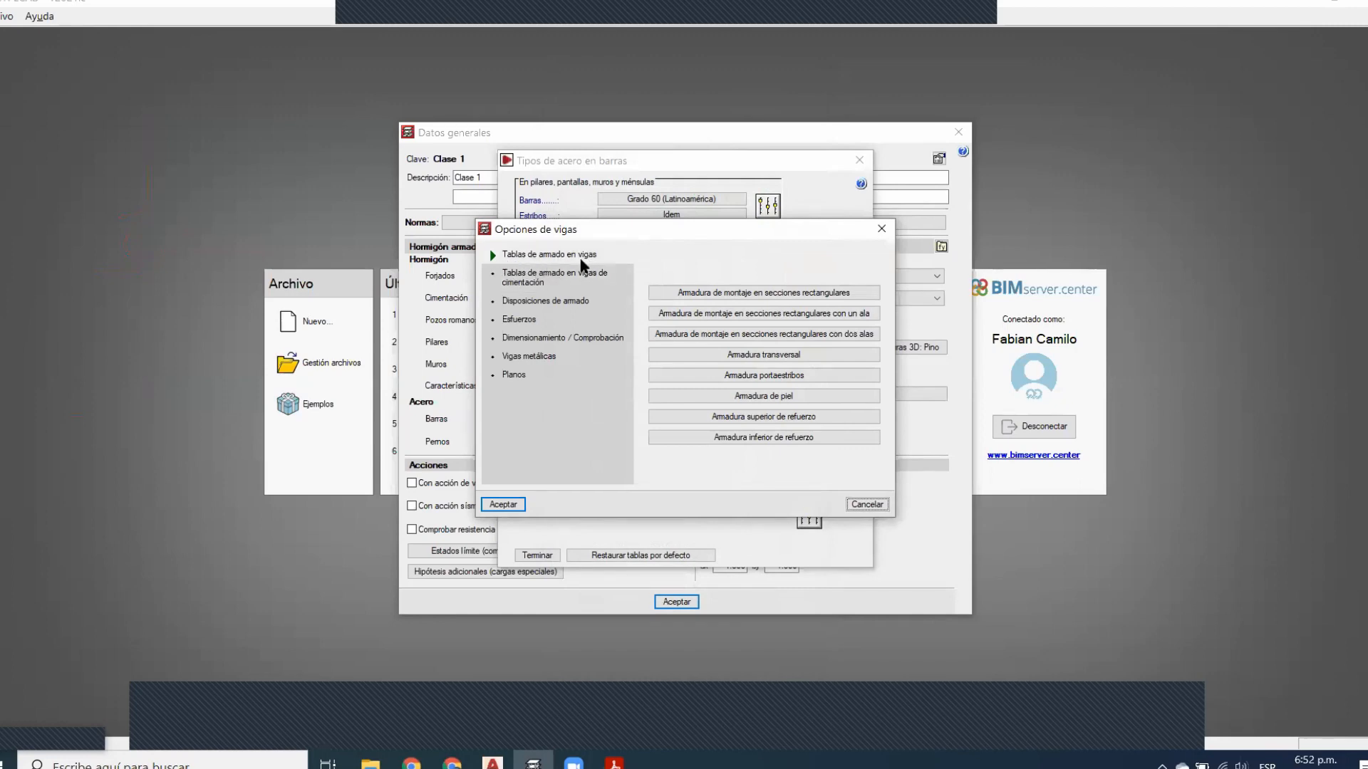
click(564, 284)
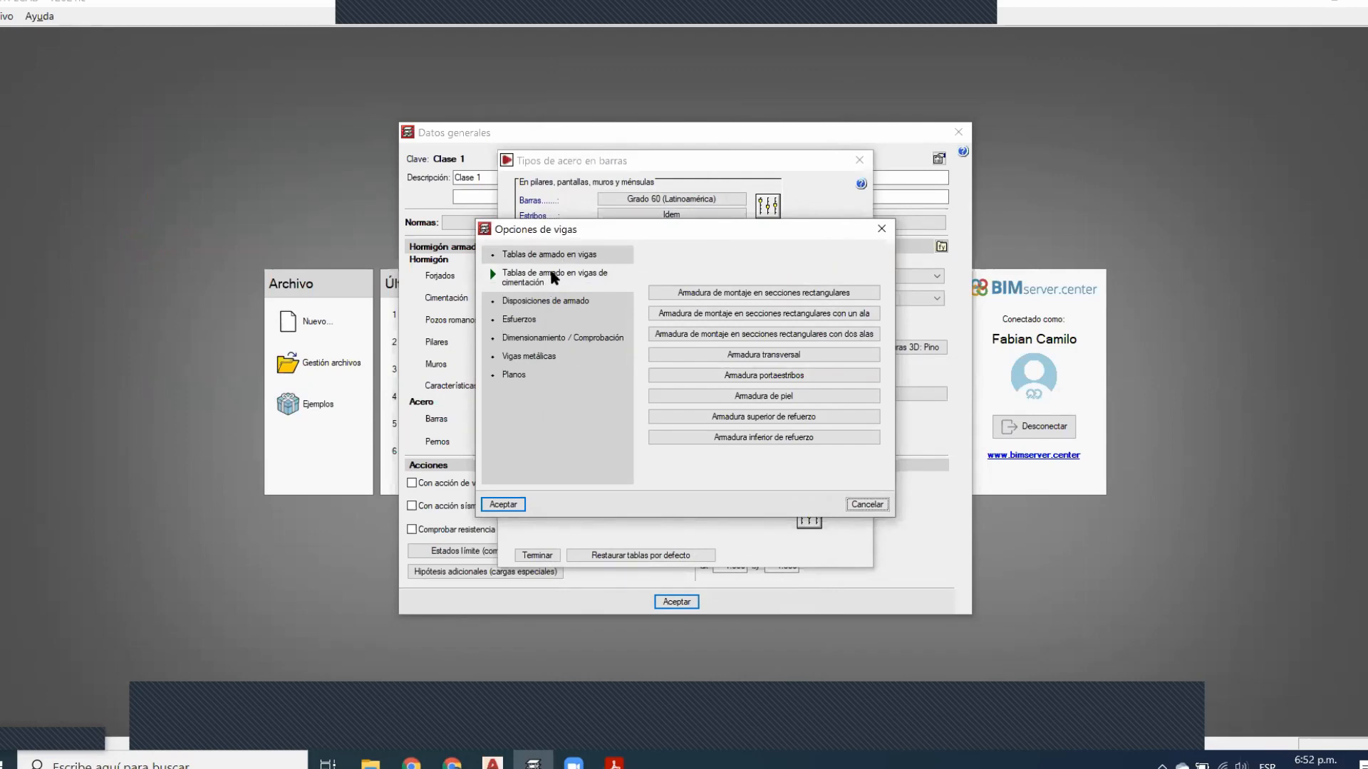
Review the foundation beams' mounting reinforcement tables for rectangular sections and rectangular sections with one flange, leaving both unchanged
click(549, 259)
click(545, 277)
click(752, 294)
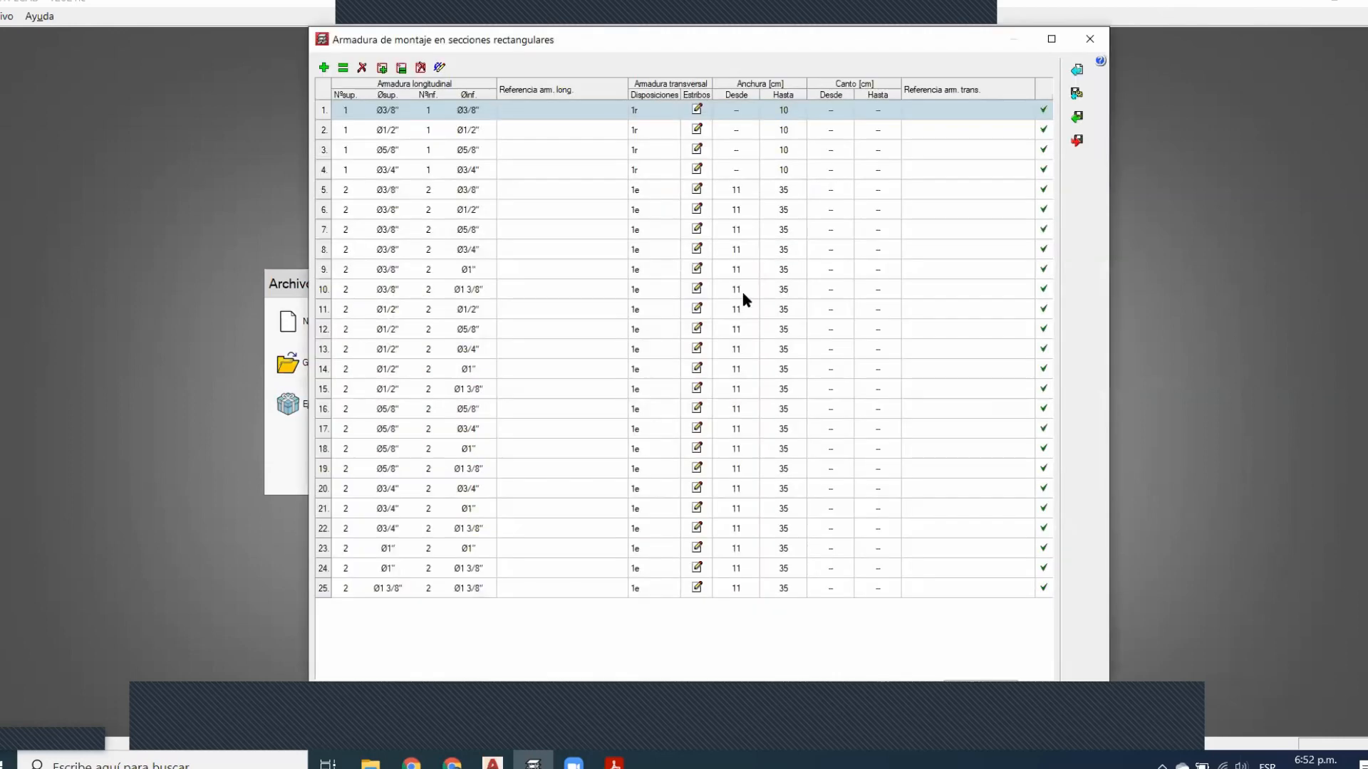
key(Escape)
click(716, 319)
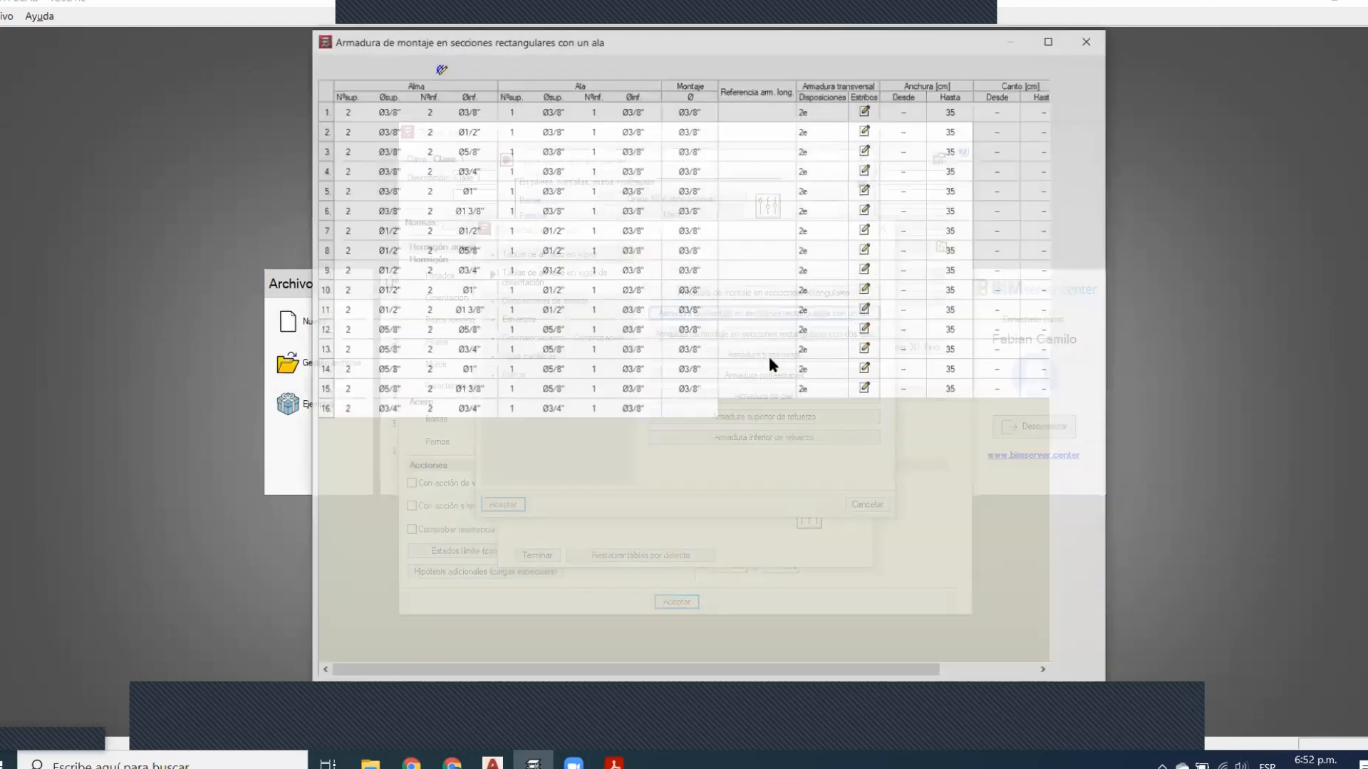
key(Escape)
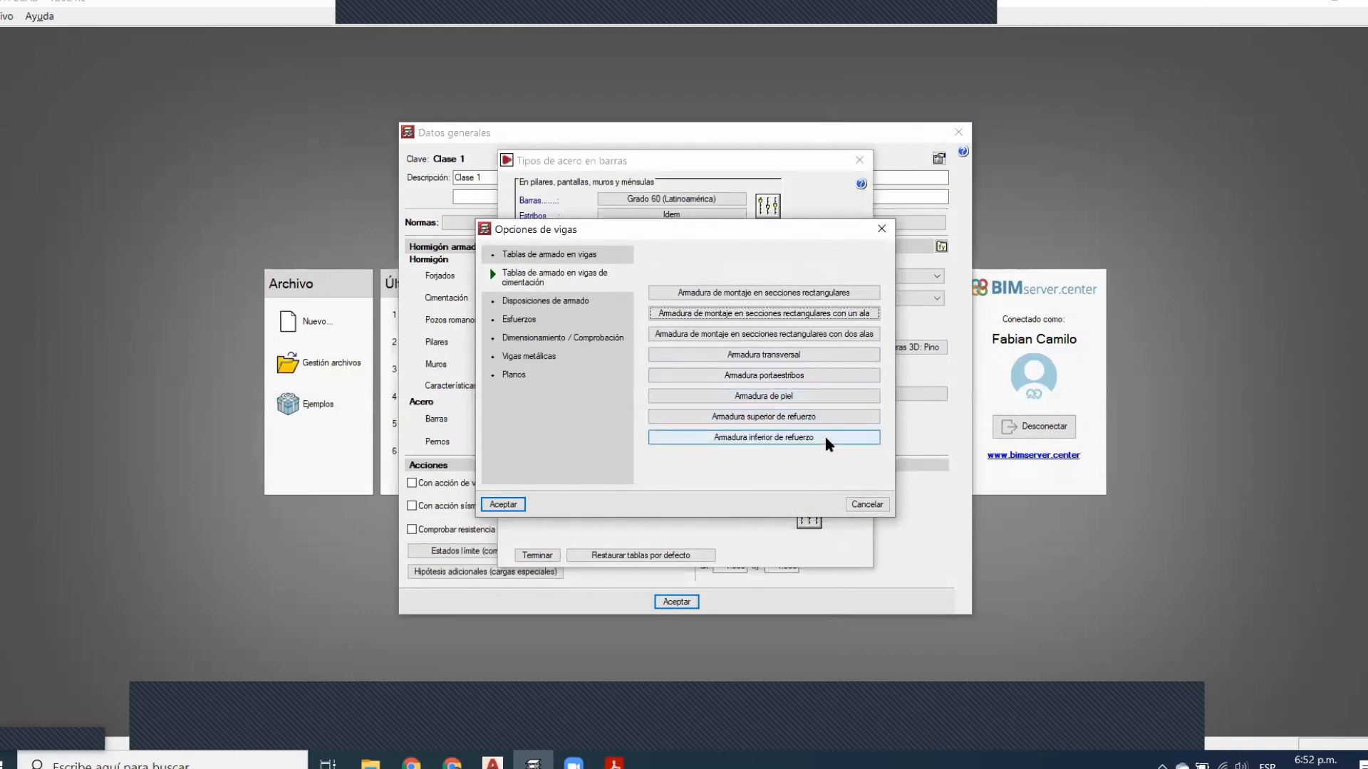
Review the upper, lower and lateral concrete covers for beams and foundation beams in the reinforcement layout options, leaving the values unchanged
click(563, 303)
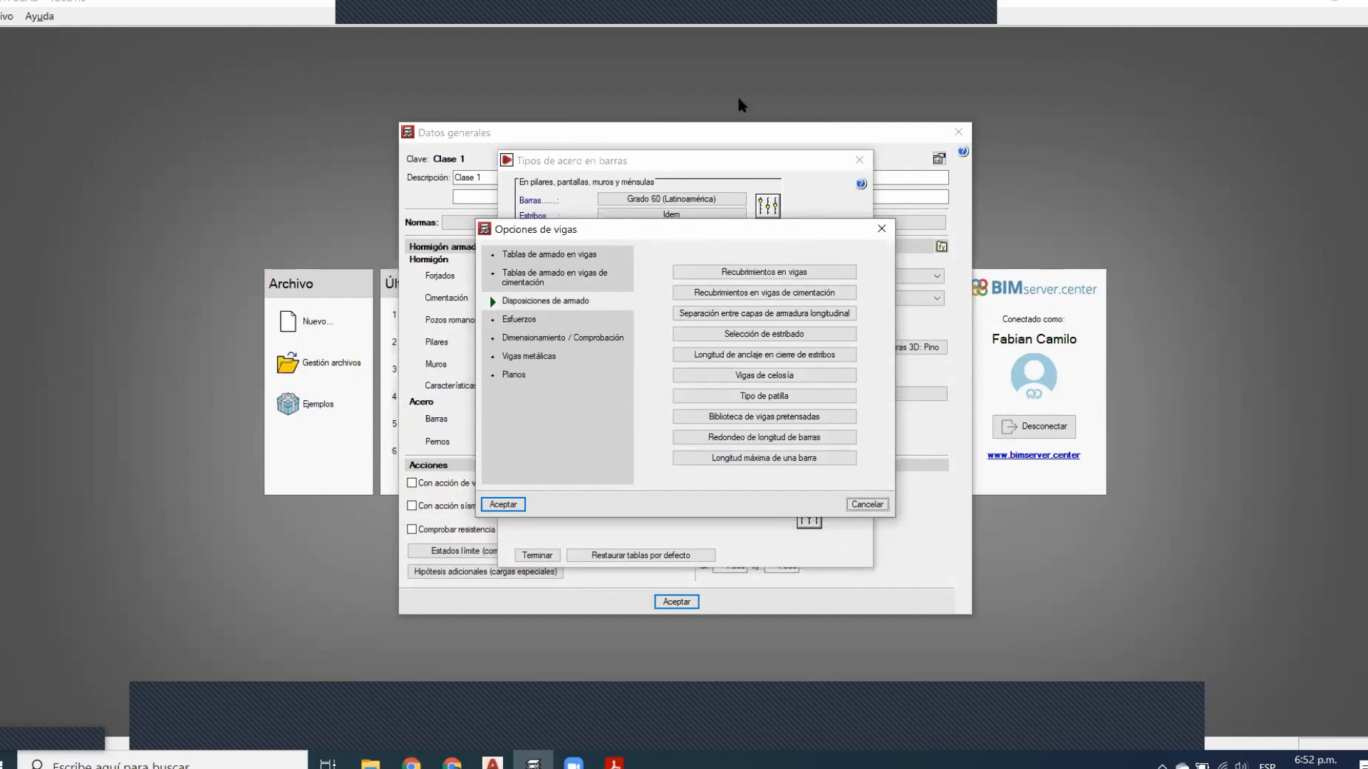
click(764, 272)
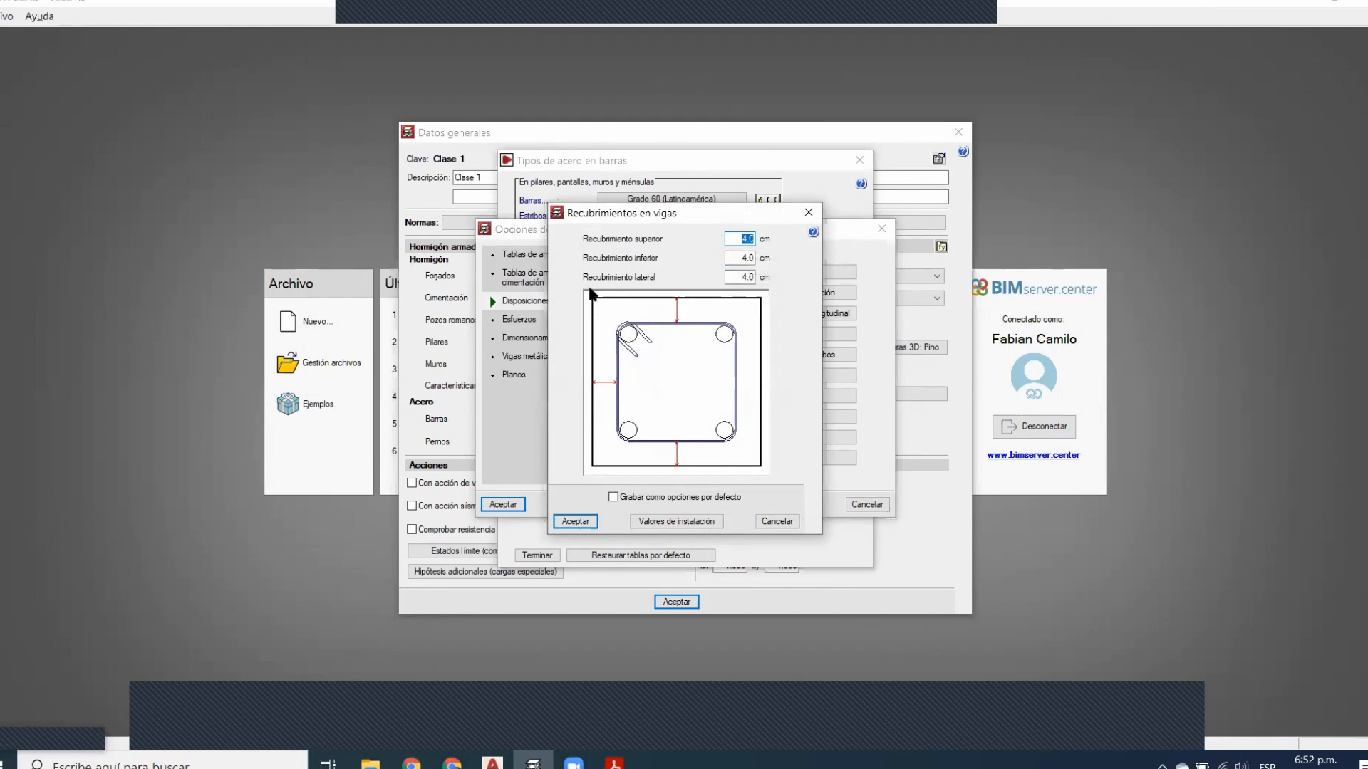
click(583, 515)
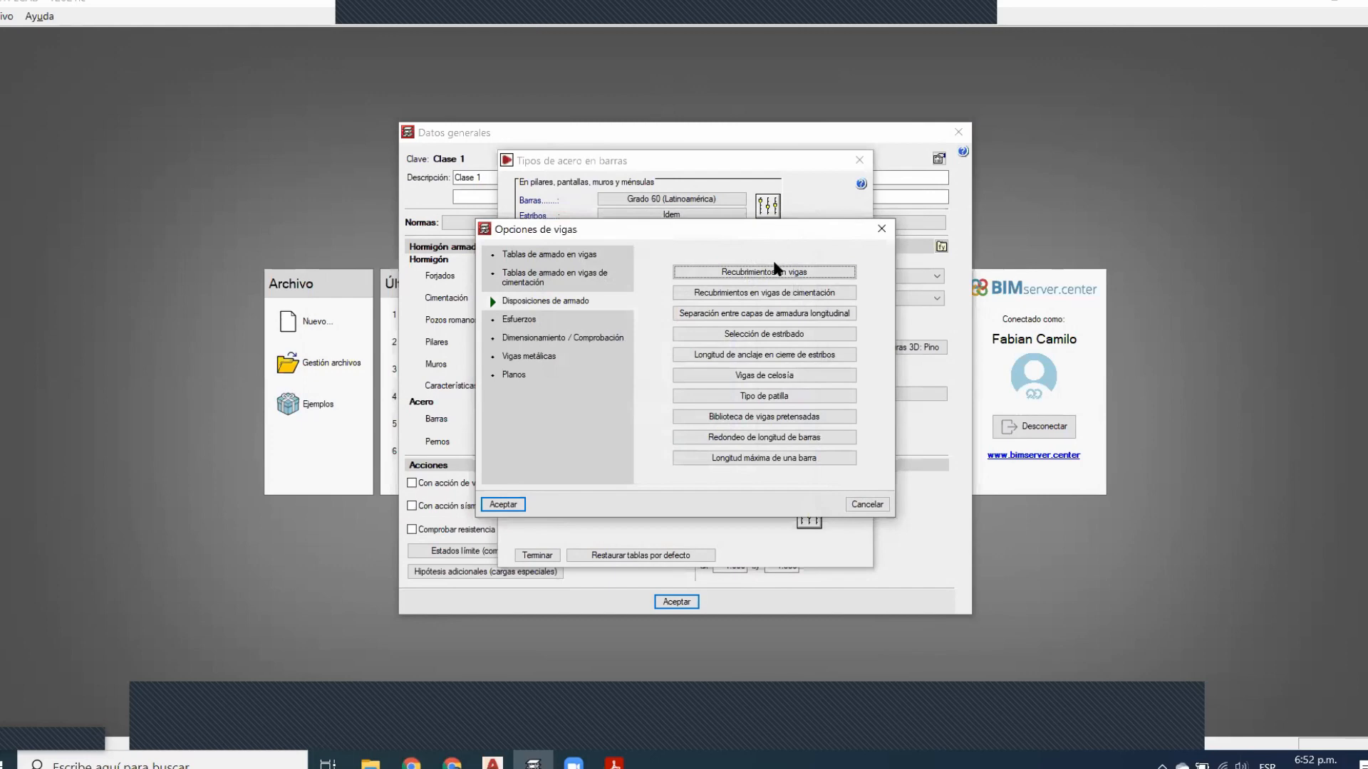
click(757, 294)
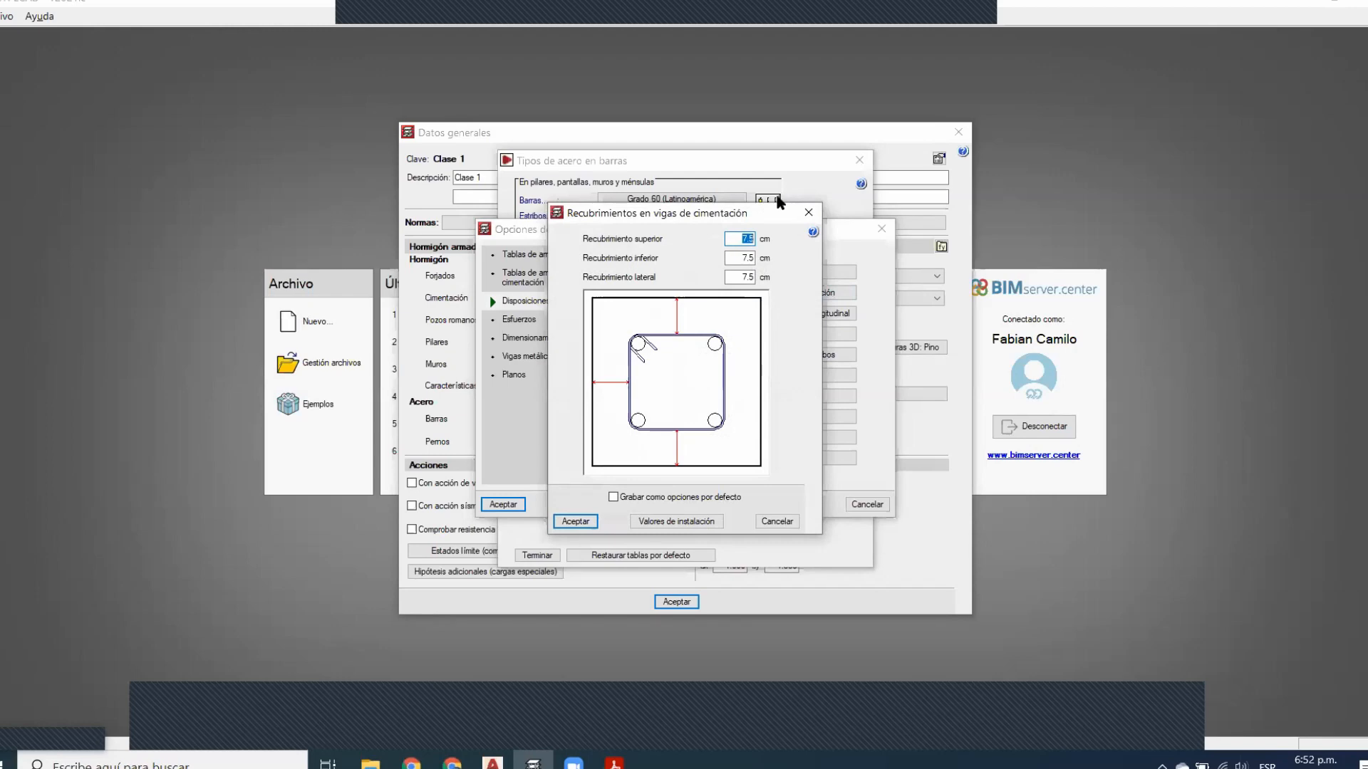
click(736, 258)
key(Tab)
click(744, 259)
click(807, 213)
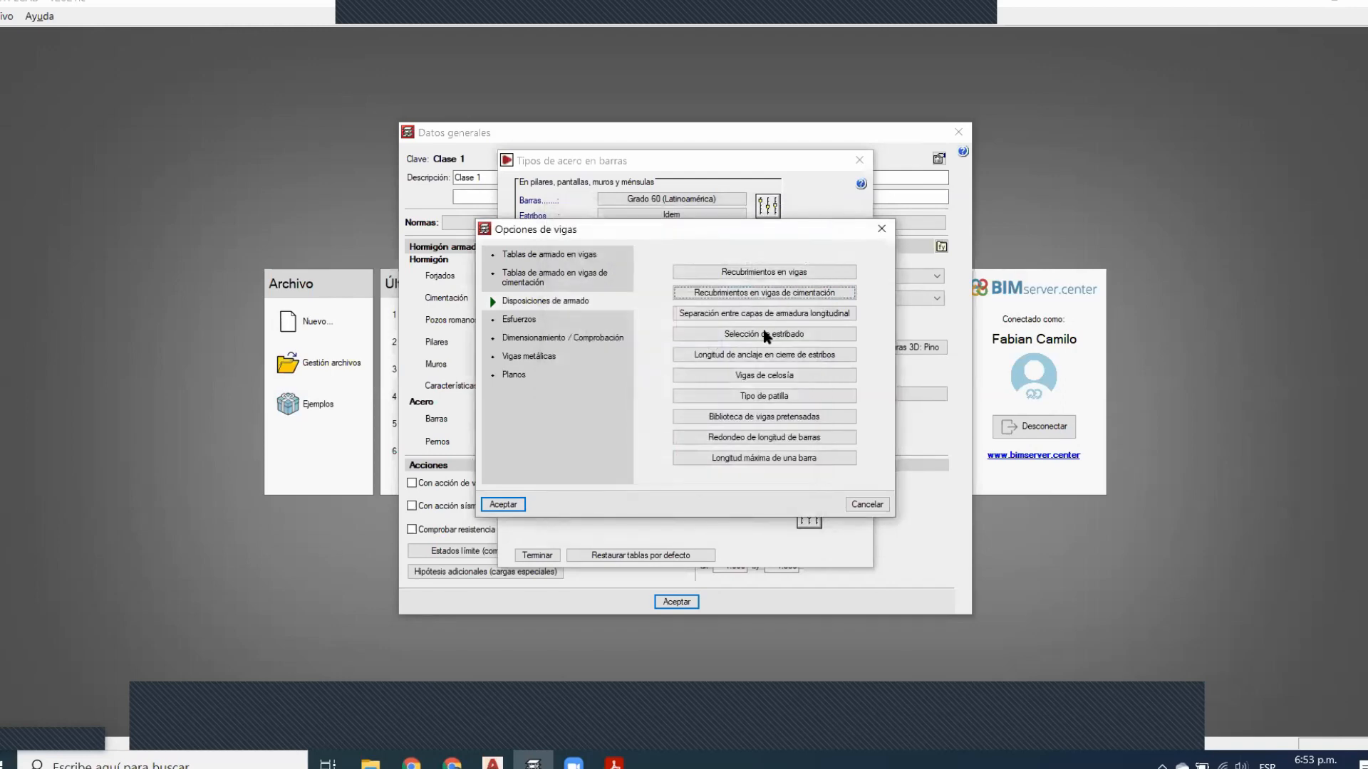
Examine the clear spacing between longitudinal reinforcement layers (Sv), marking it on the diagram, and accept with the custom spacing option disabled
click(755, 318)
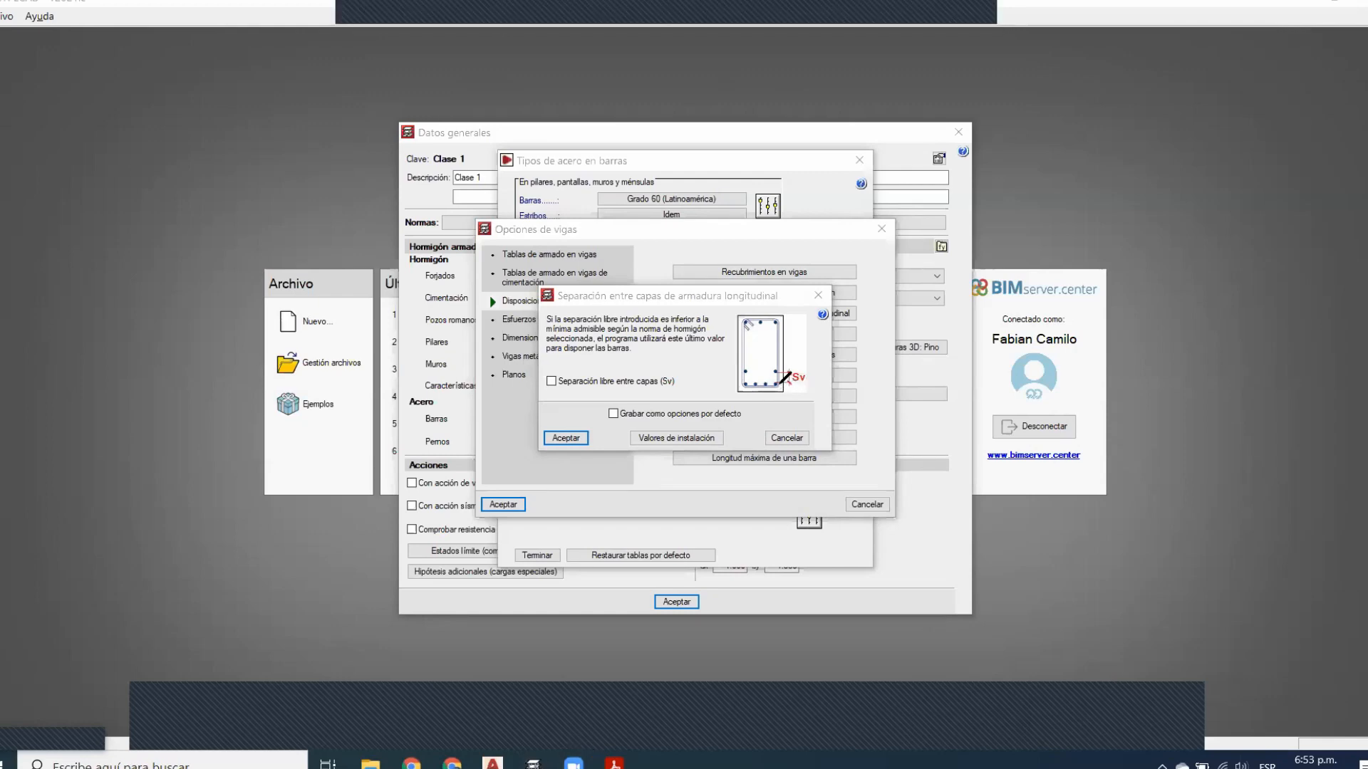
mouse_move(824, 388)
mouse_down()
mouse_move(772, 385)
mouse_move(799, 387)
mouse_move(786, 391)
mouse_up()
click(743, 371)
click(907, 33)
click(617, 382)
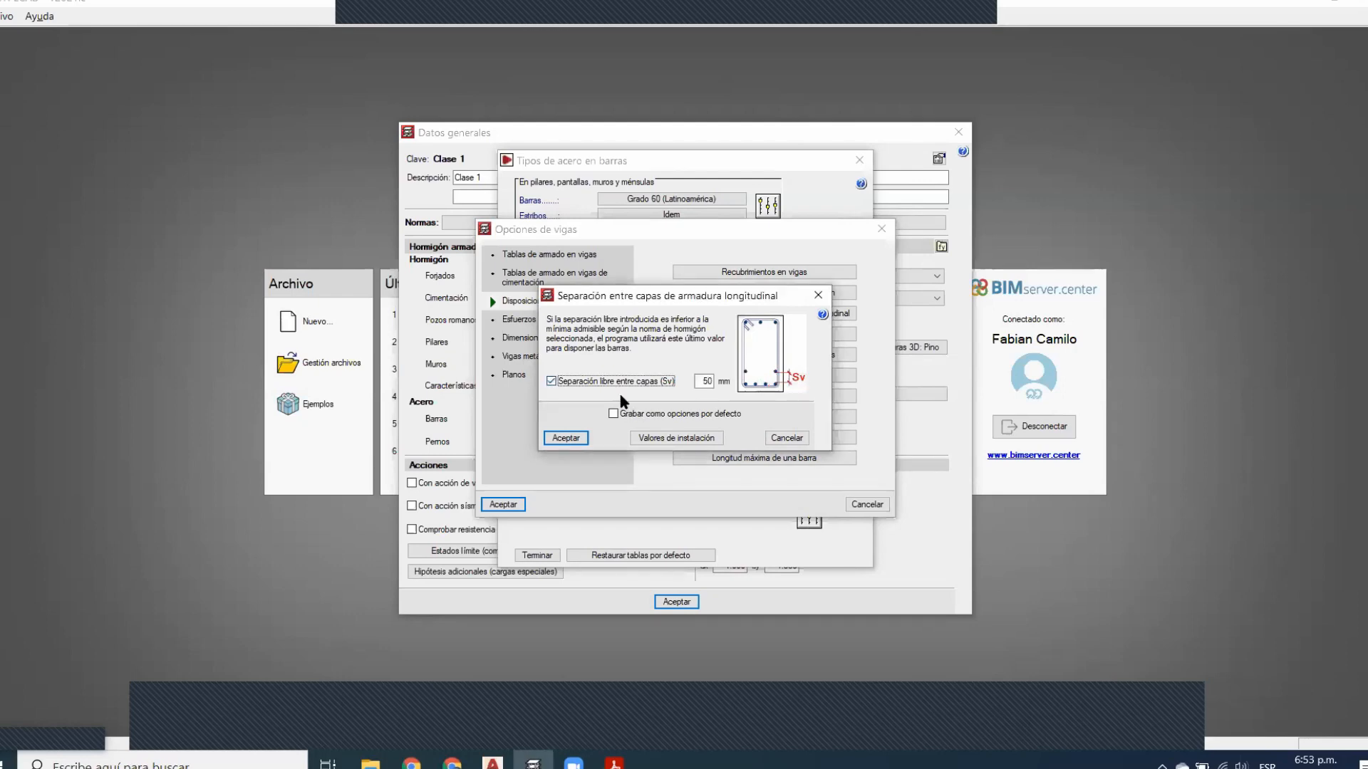
click(622, 381)
click(567, 438)
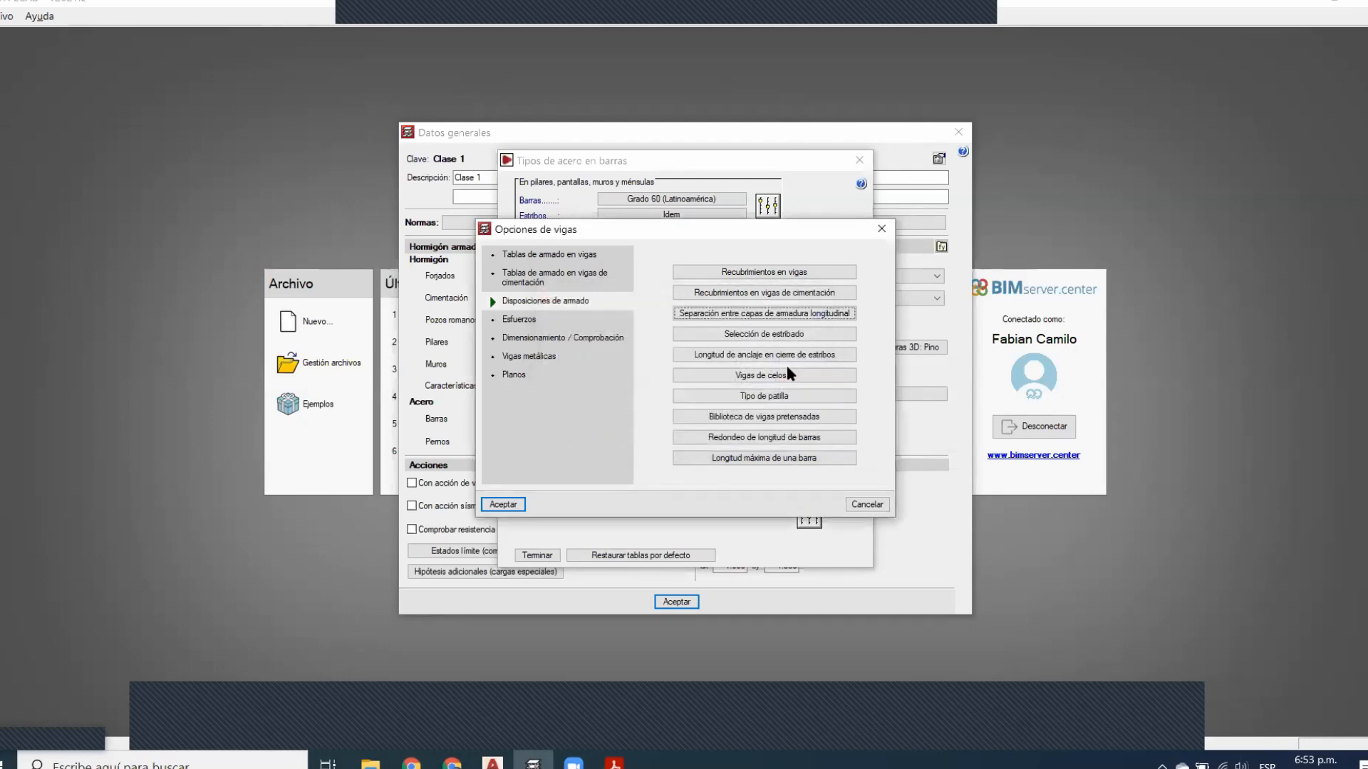
Open the stirrup selection and compare the three options for column supports, ending on A caras interiores
click(772, 335)
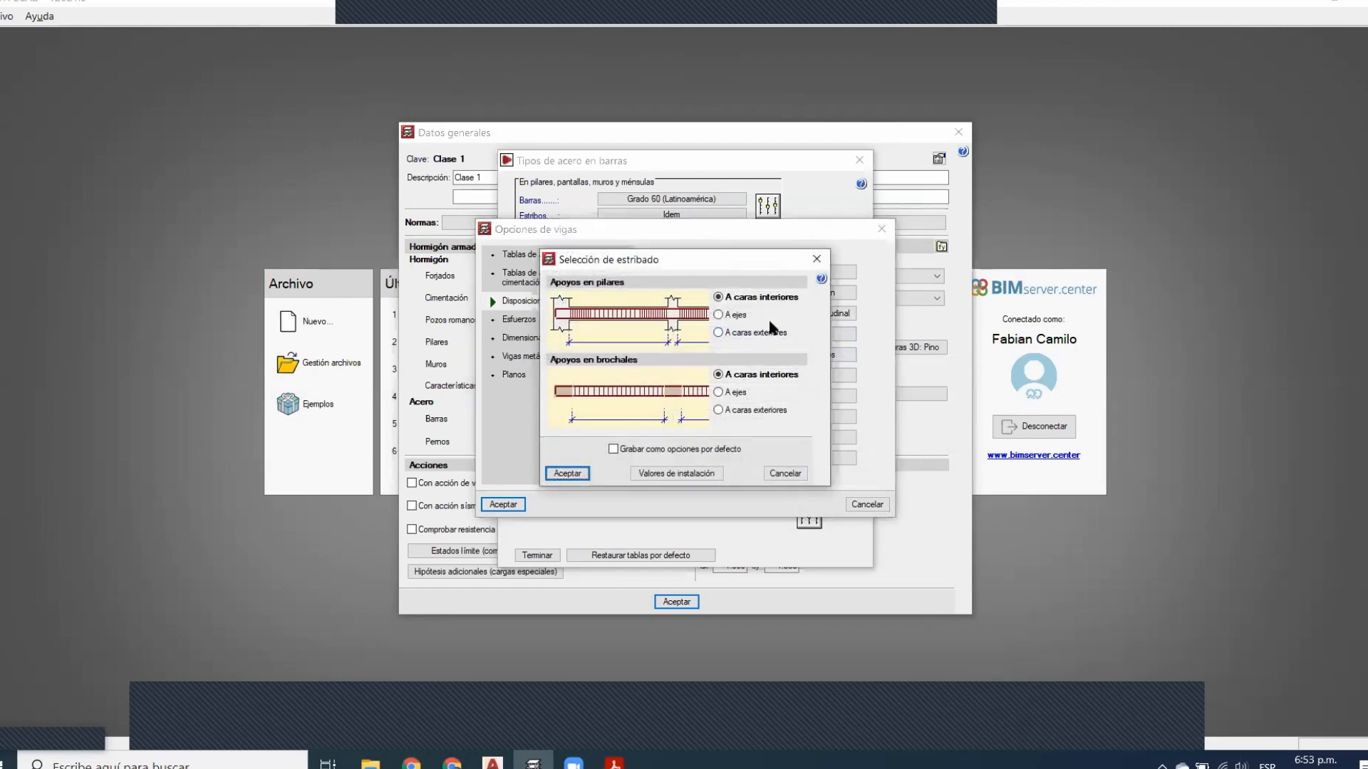
click(725, 316)
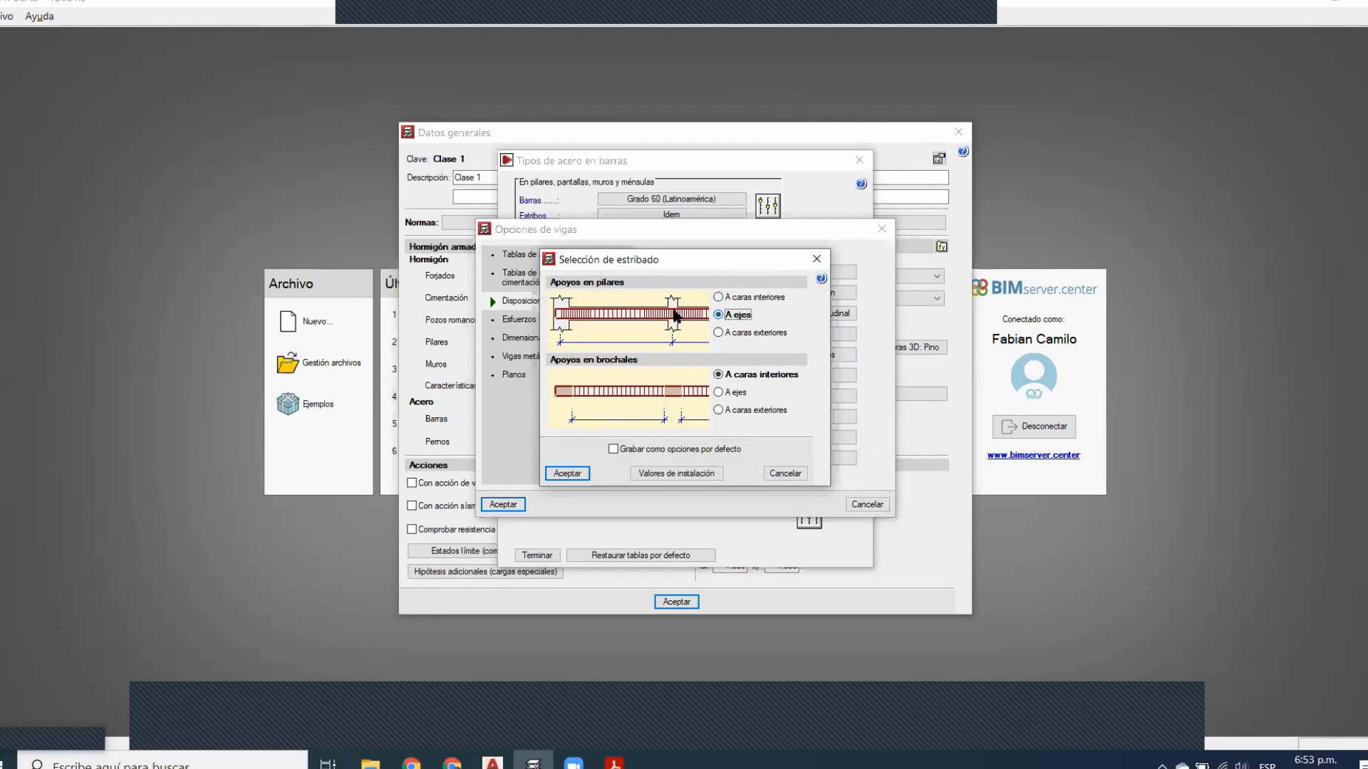
click(735, 336)
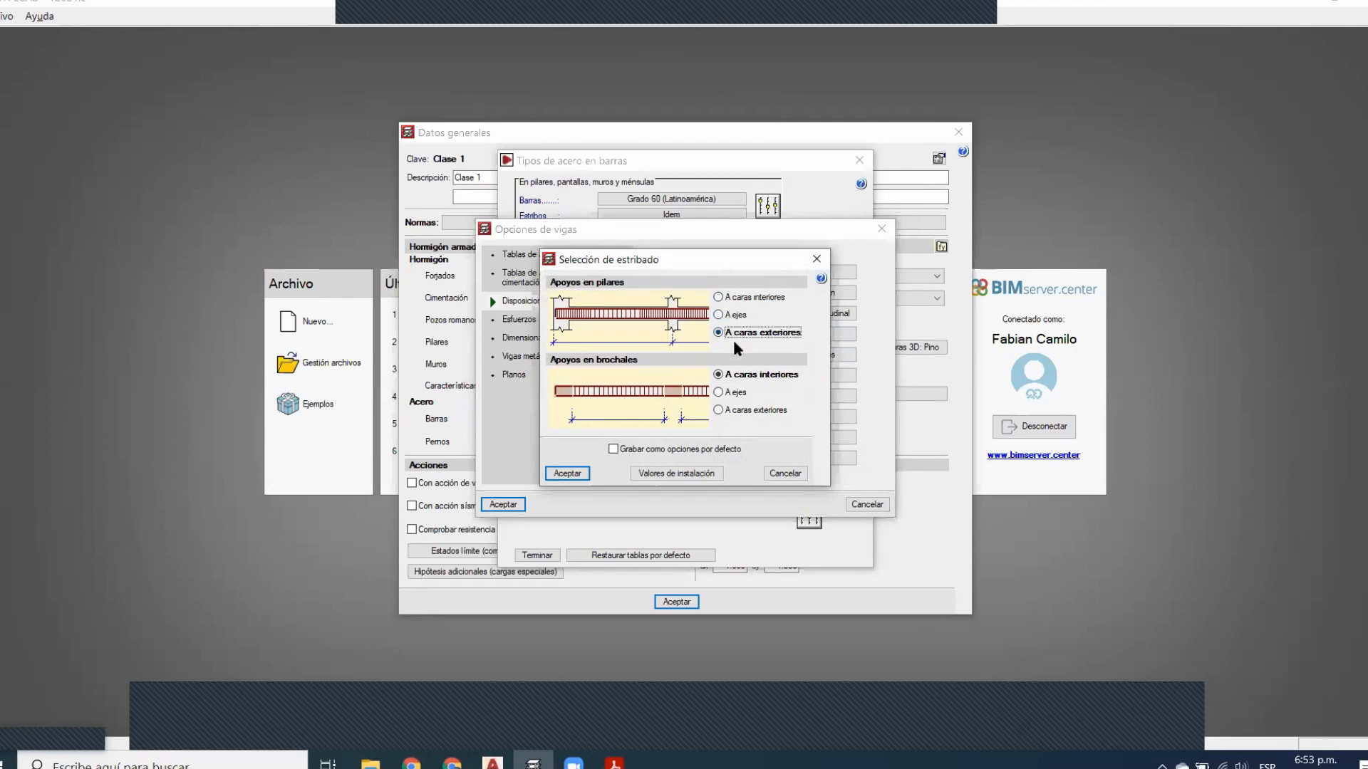
click(738, 318)
click(745, 300)
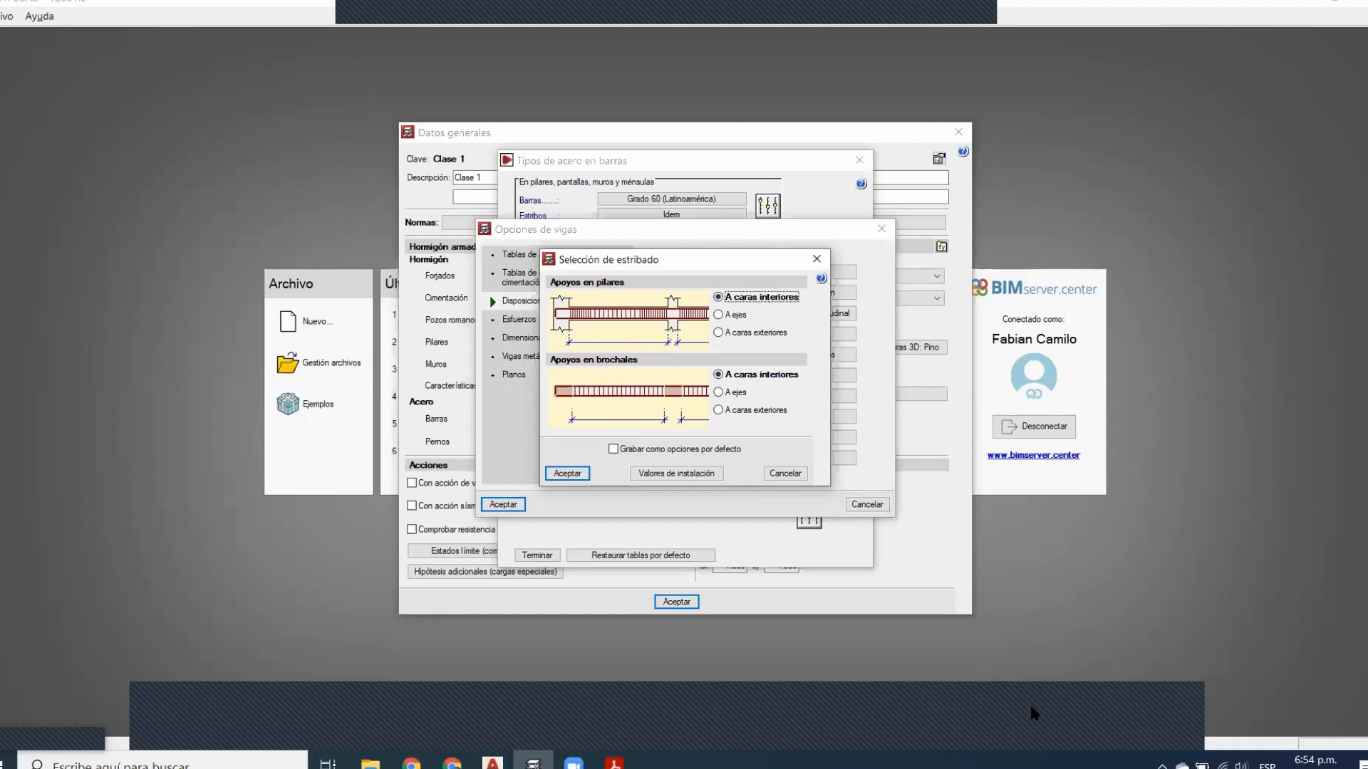
Sketch a rectangular floor frame in red beside the dialogs, with four corner columns joined by four beams
click(1016, 722)
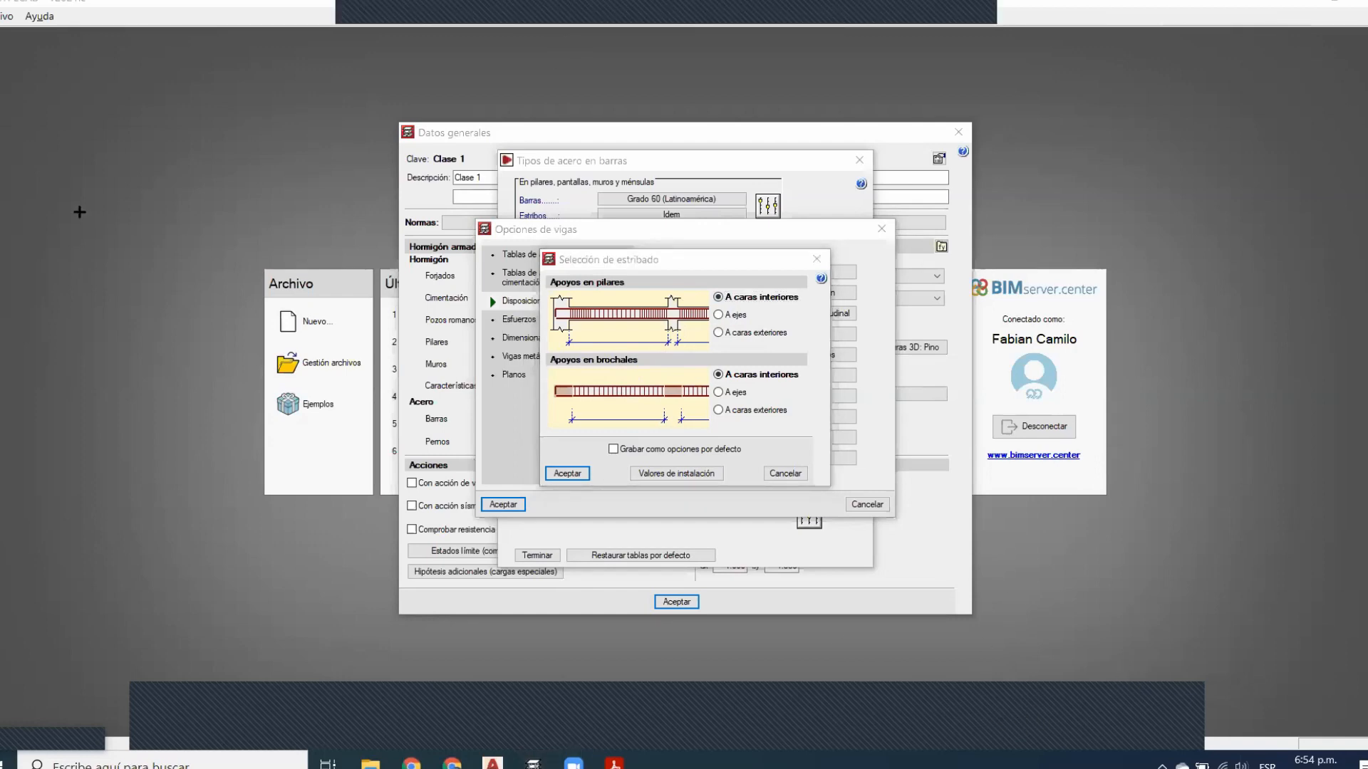
drag(285, 166, 290, 166)
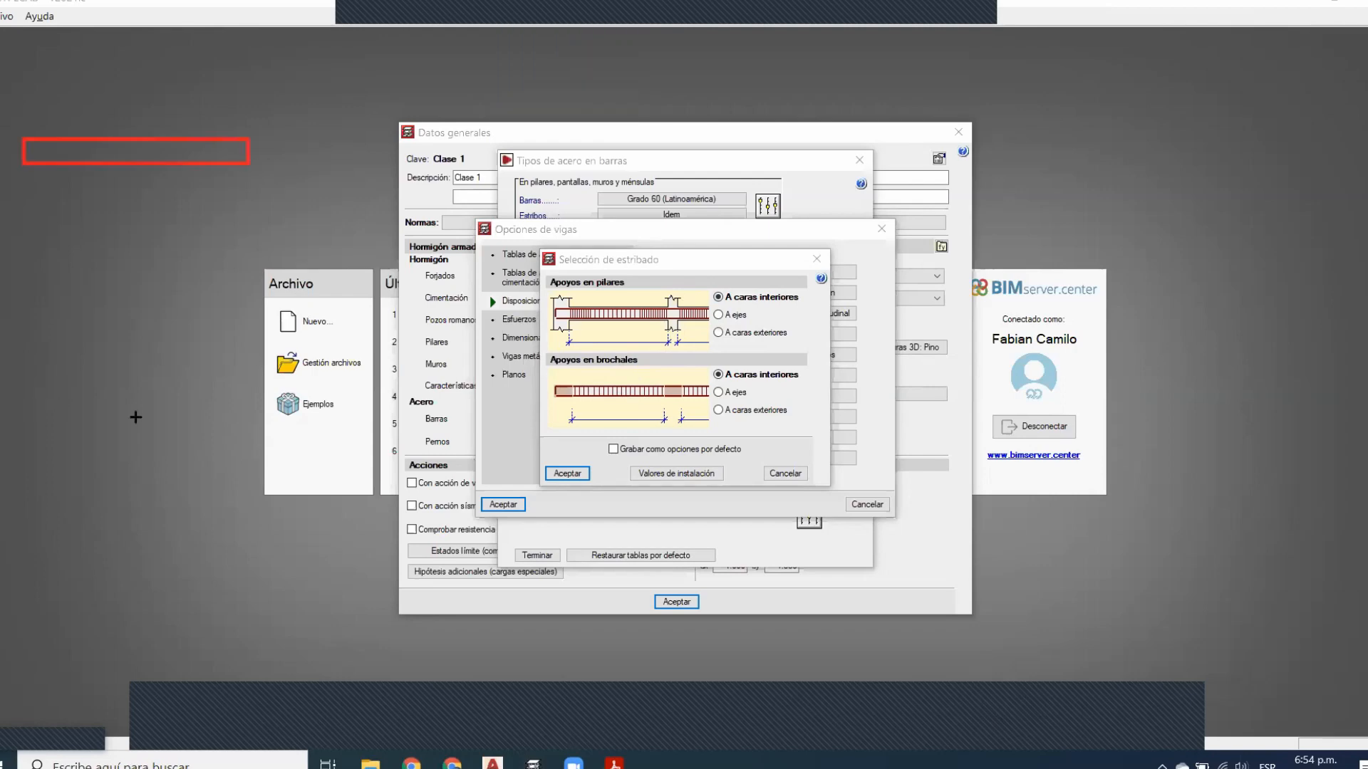
drag(34, 408, 312, 435)
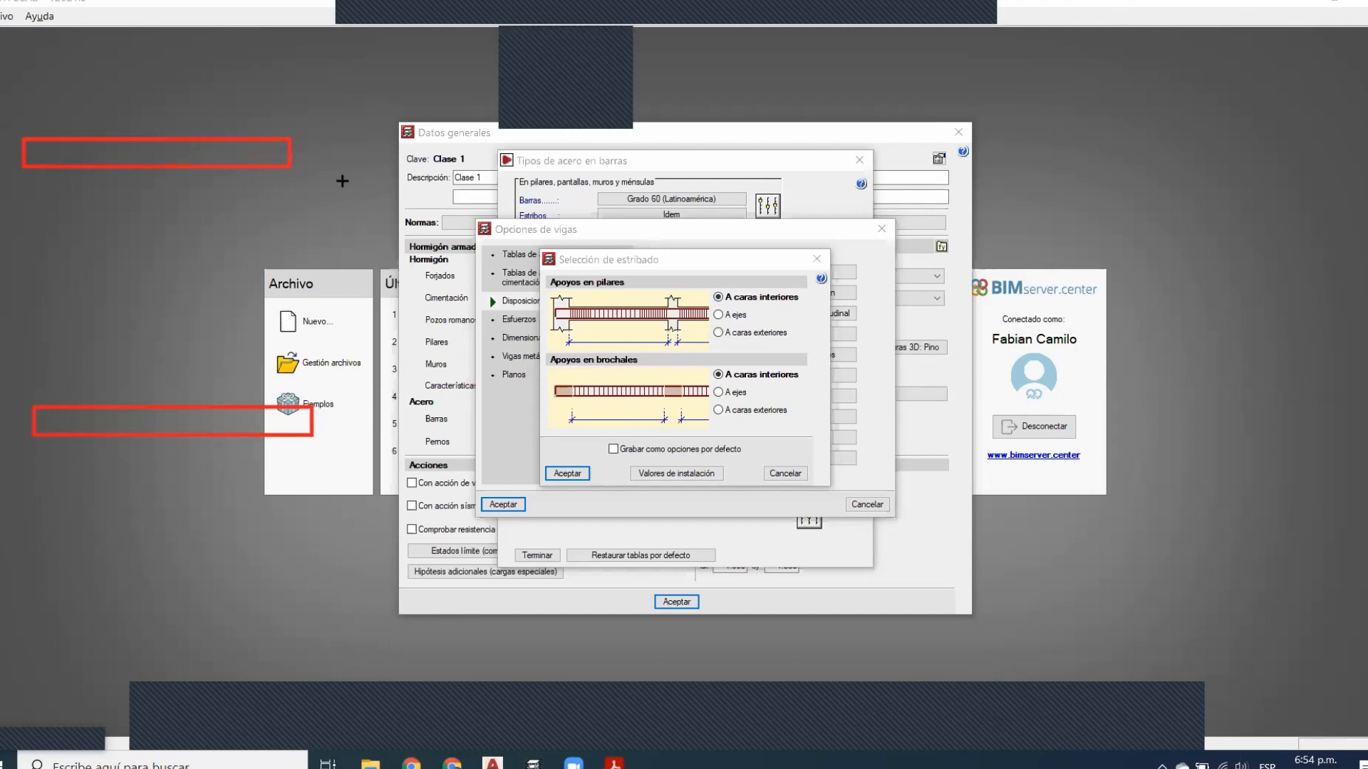
mouse_move(1, 368)
mouse_down()
mouse_move(75, 465)
mouse_move(59, 463)
mouse_up()
drag(289, 379, 330, 461)
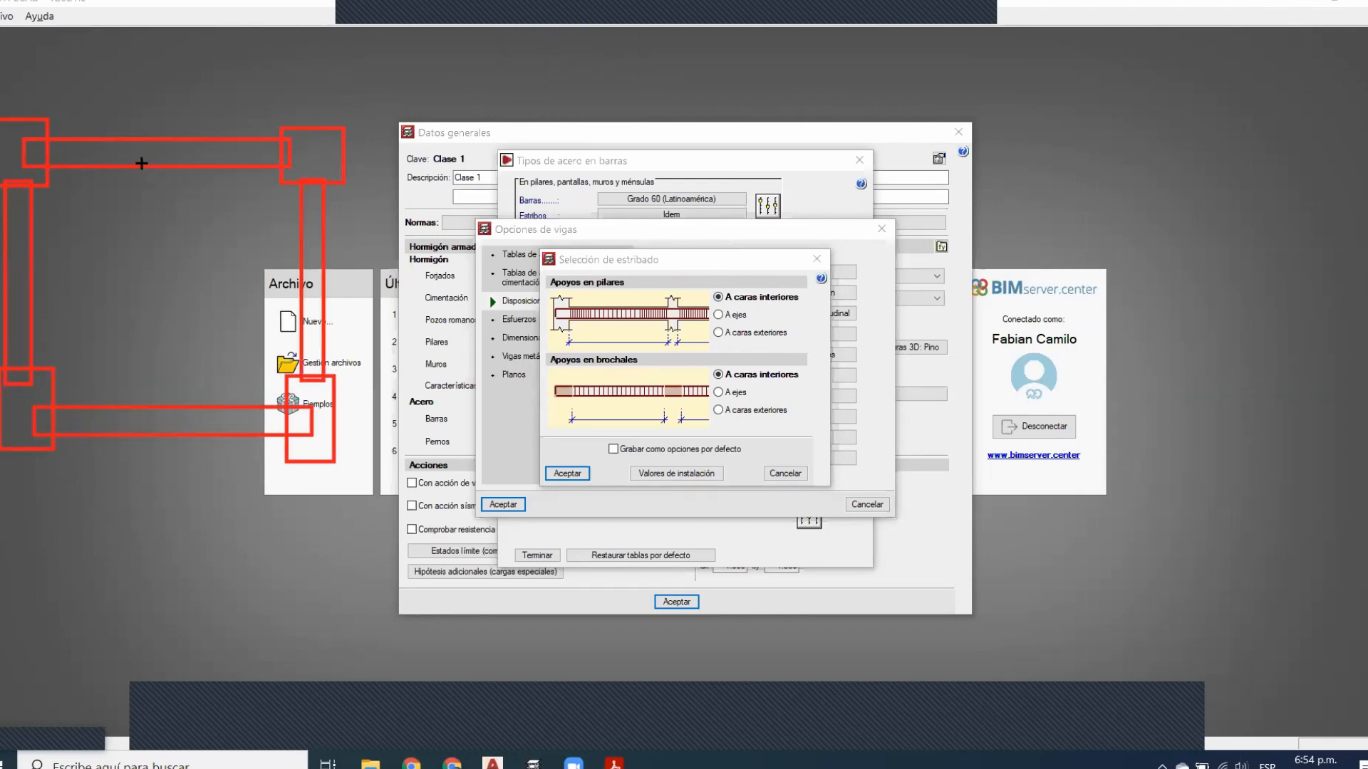
Add a secondary beam across the middle of the sketched frame, circle its two supports on the main beams and clear the annotations
drag(171, 417, 166, 405)
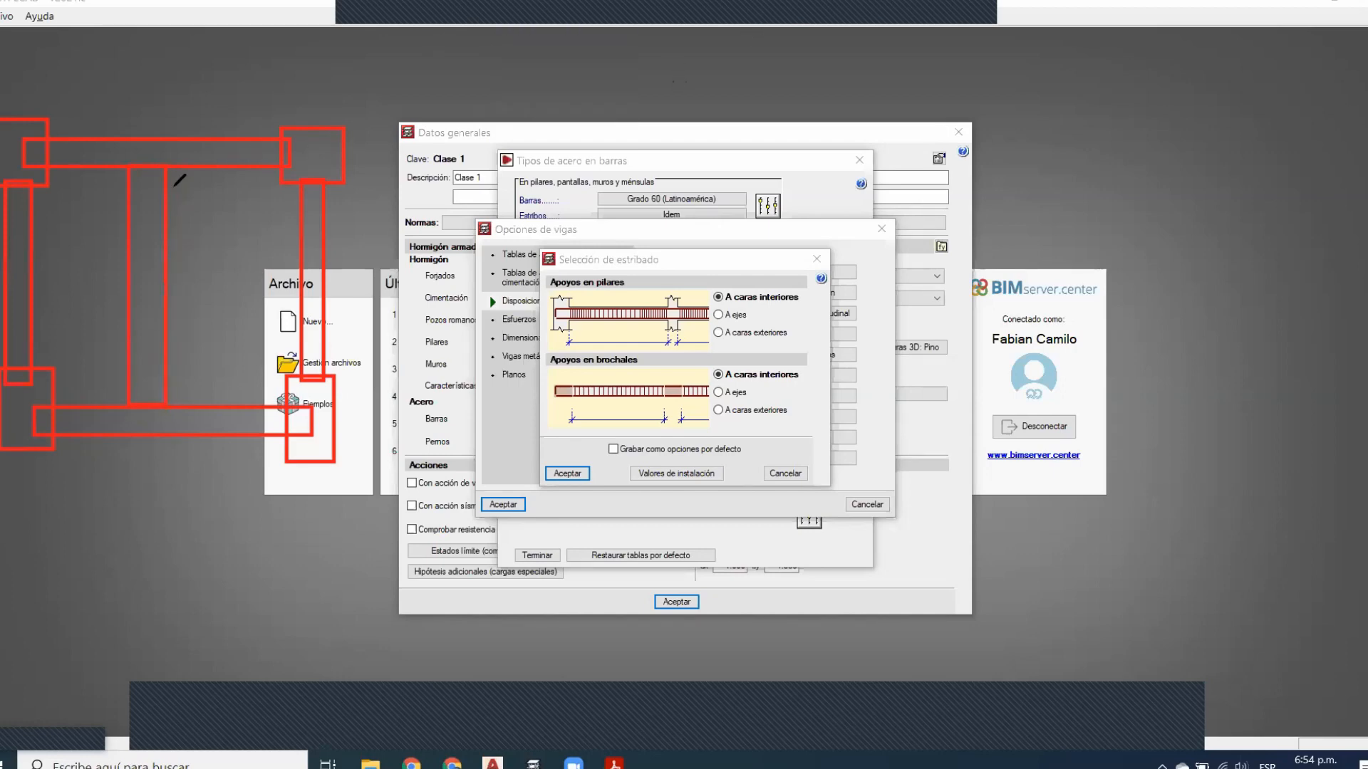
drag(178, 176, 131, 176)
mouse_move(181, 390)
mouse_down()
mouse_move(104, 417)
mouse_move(142, 464)
mouse_move(173, 388)
mouse_up()
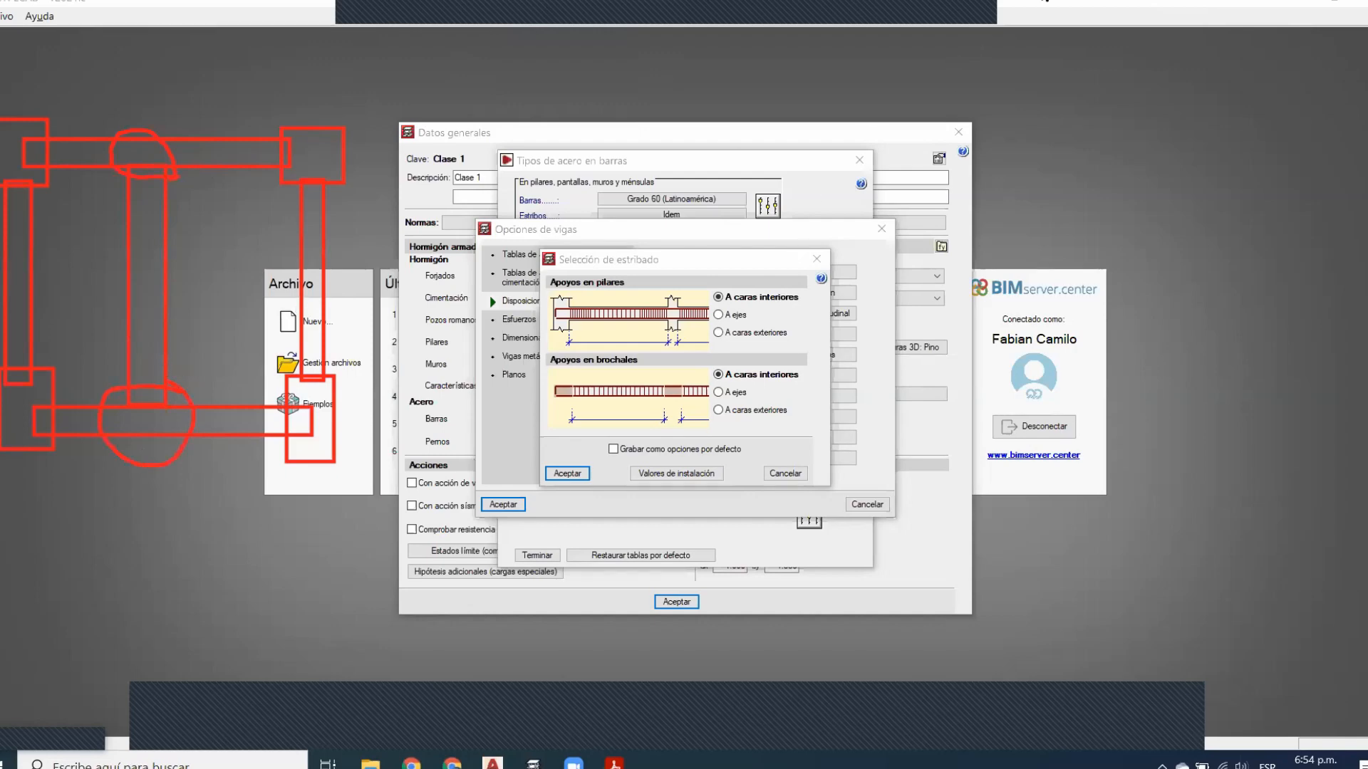
key(Escape)
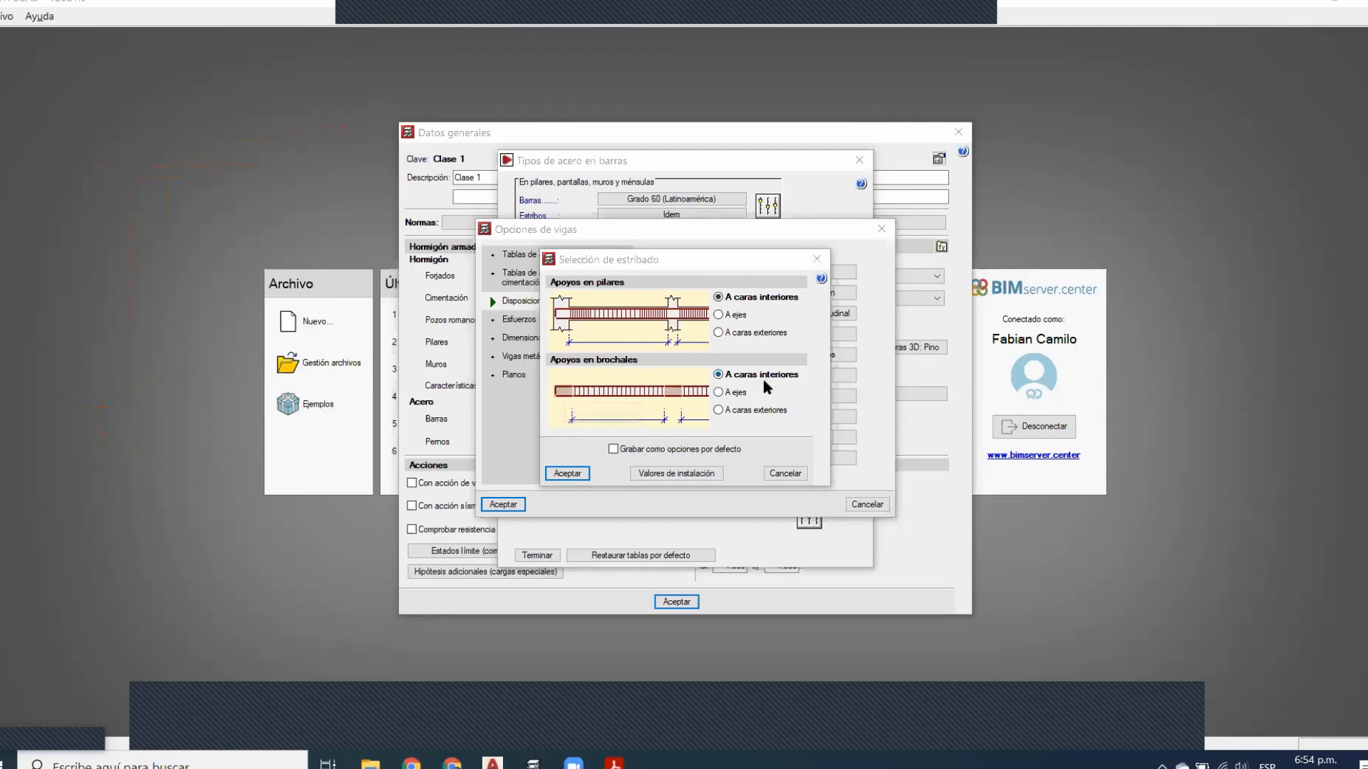
Compare the stirrup options for beam-on-beam supports, circle the support in the diagram, clear the mark and accept A caras interiores
click(736, 392)
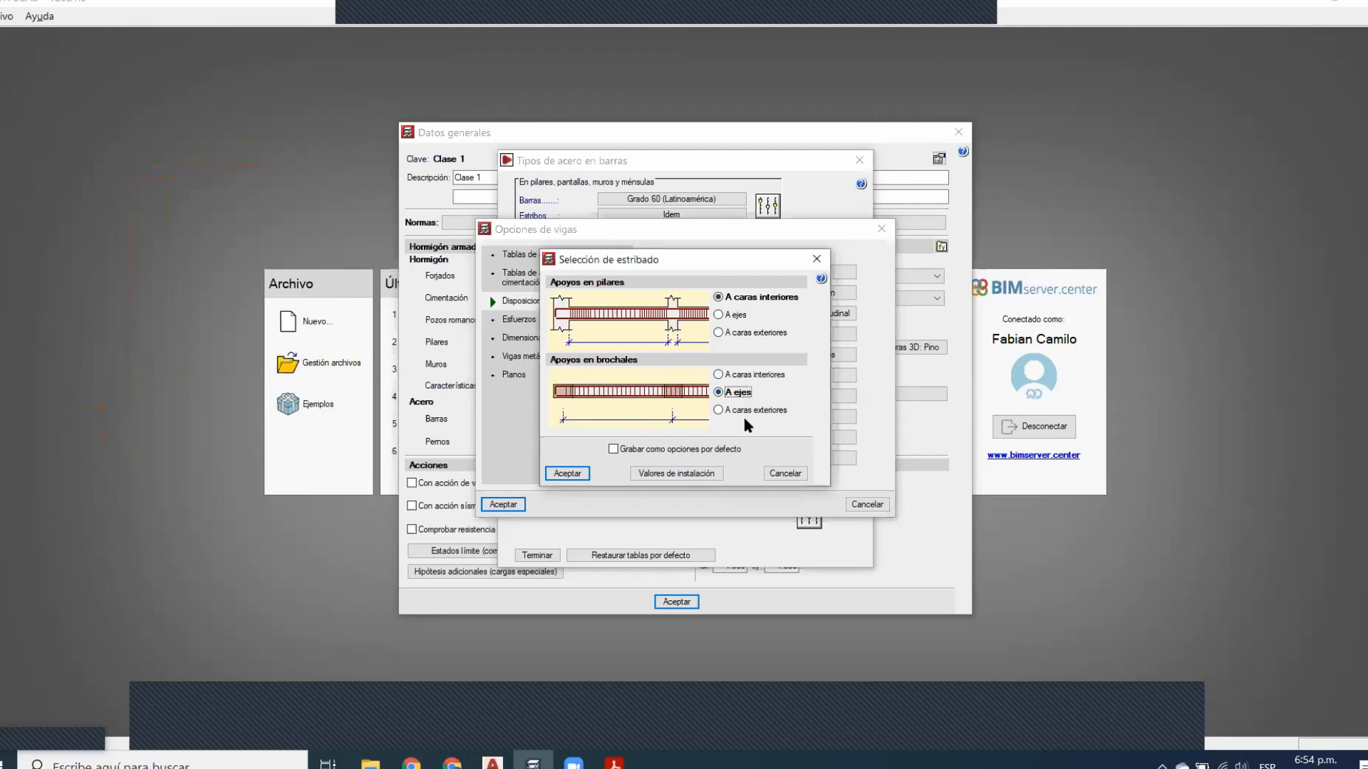
click(745, 415)
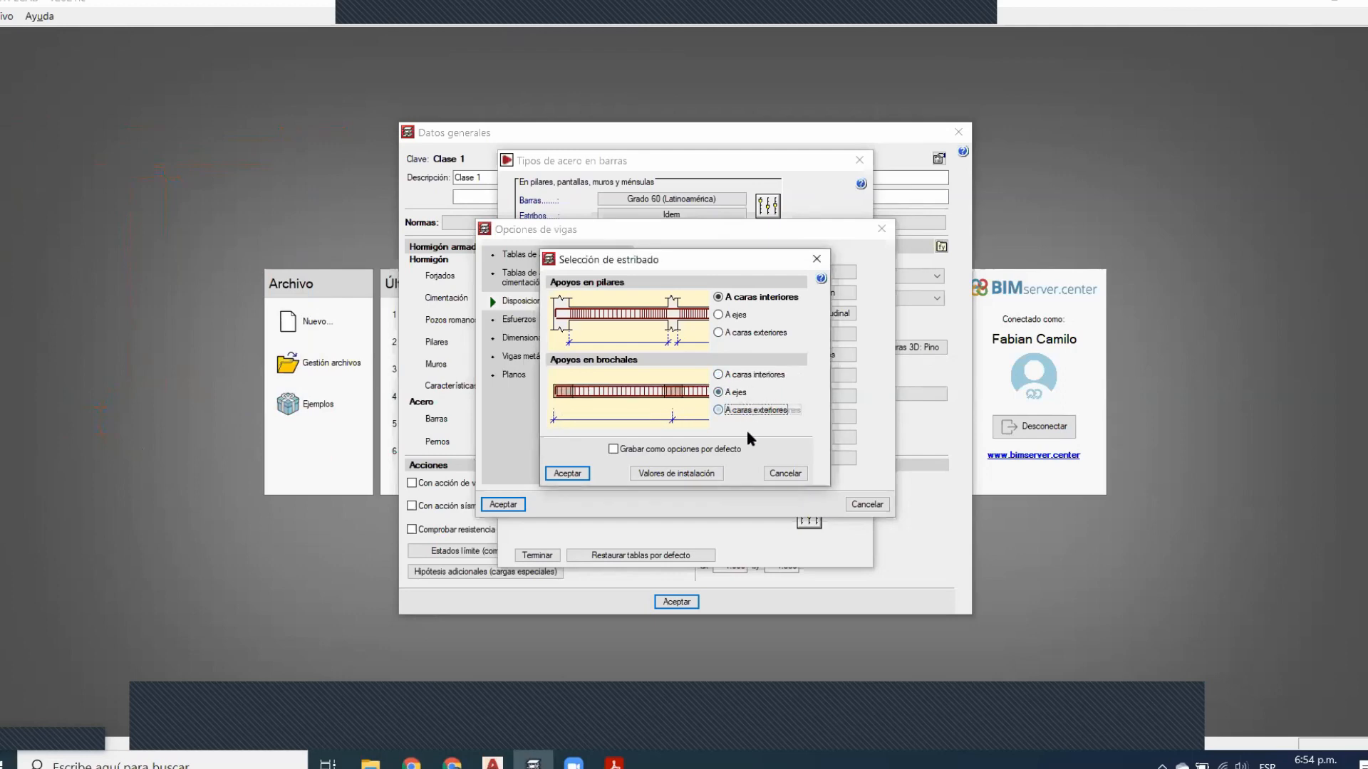
click(748, 374)
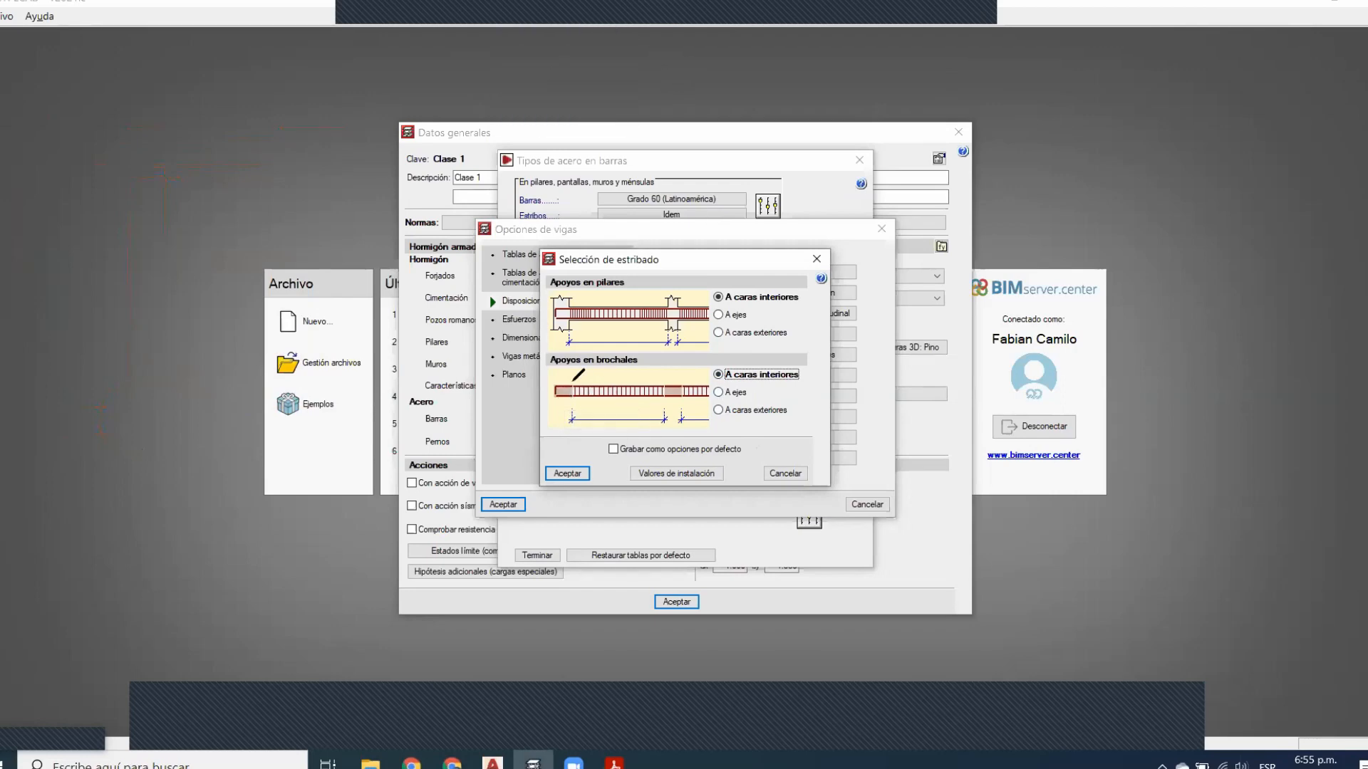
mouse_move(563, 371)
mouse_down()
mouse_move(581, 410)
mouse_move(584, 361)
mouse_up()
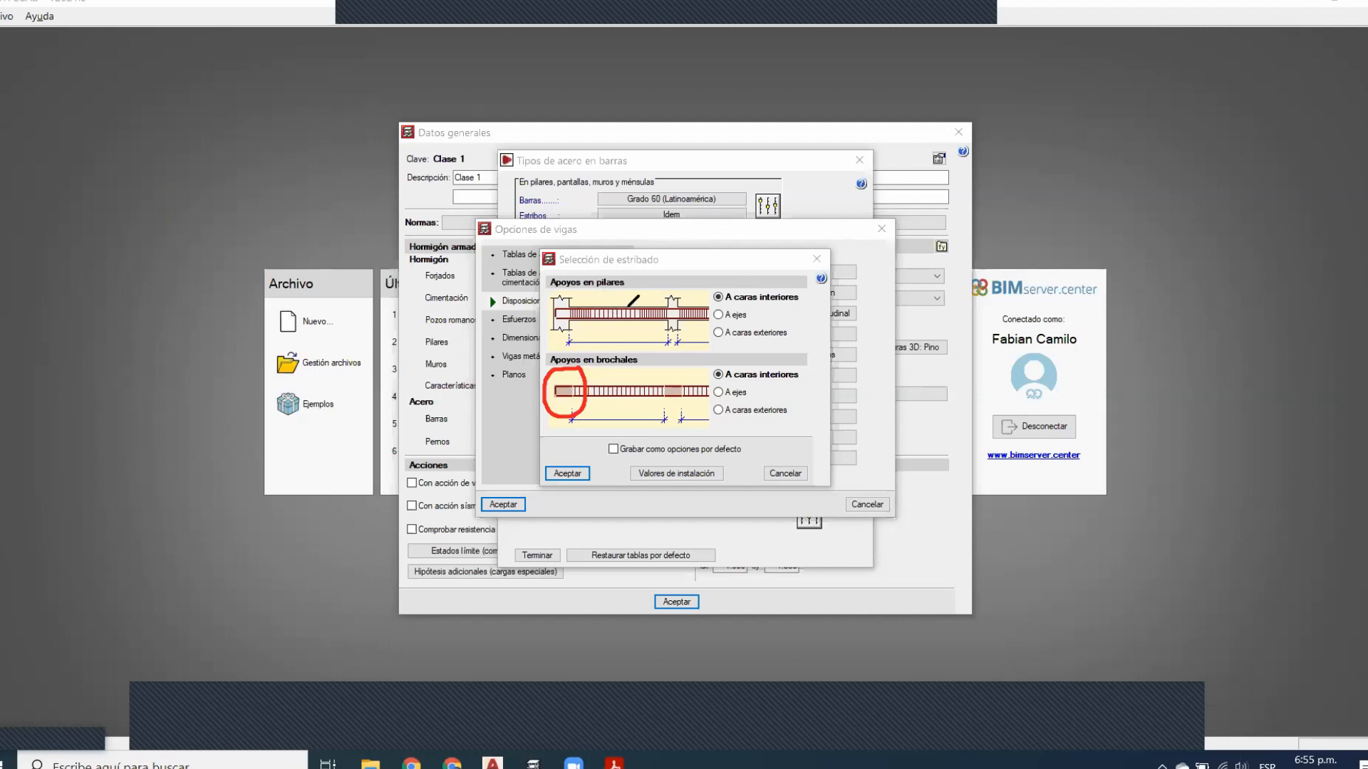
key(Escape)
click(567, 473)
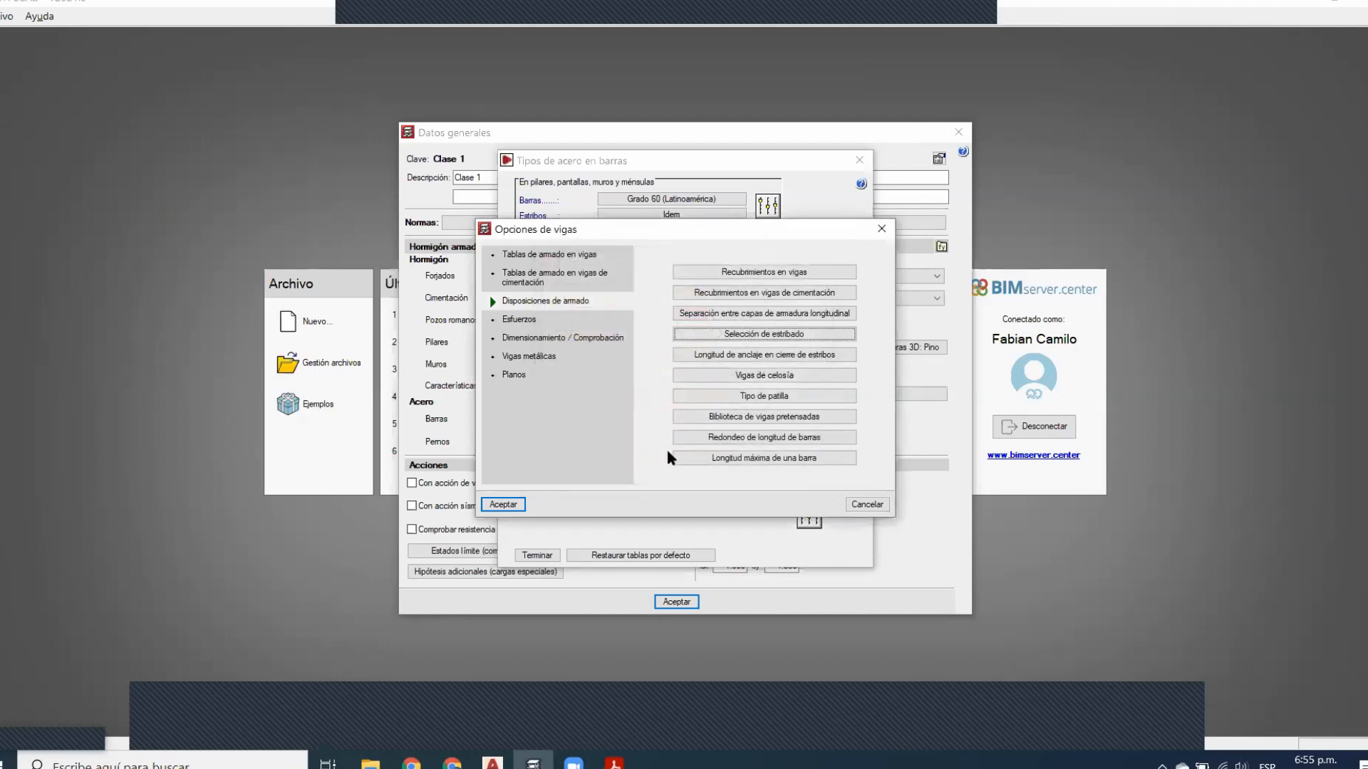
Review the anchorage length for stirrup closure and the lattice beam parameters, leaving both unchanged
click(768, 355)
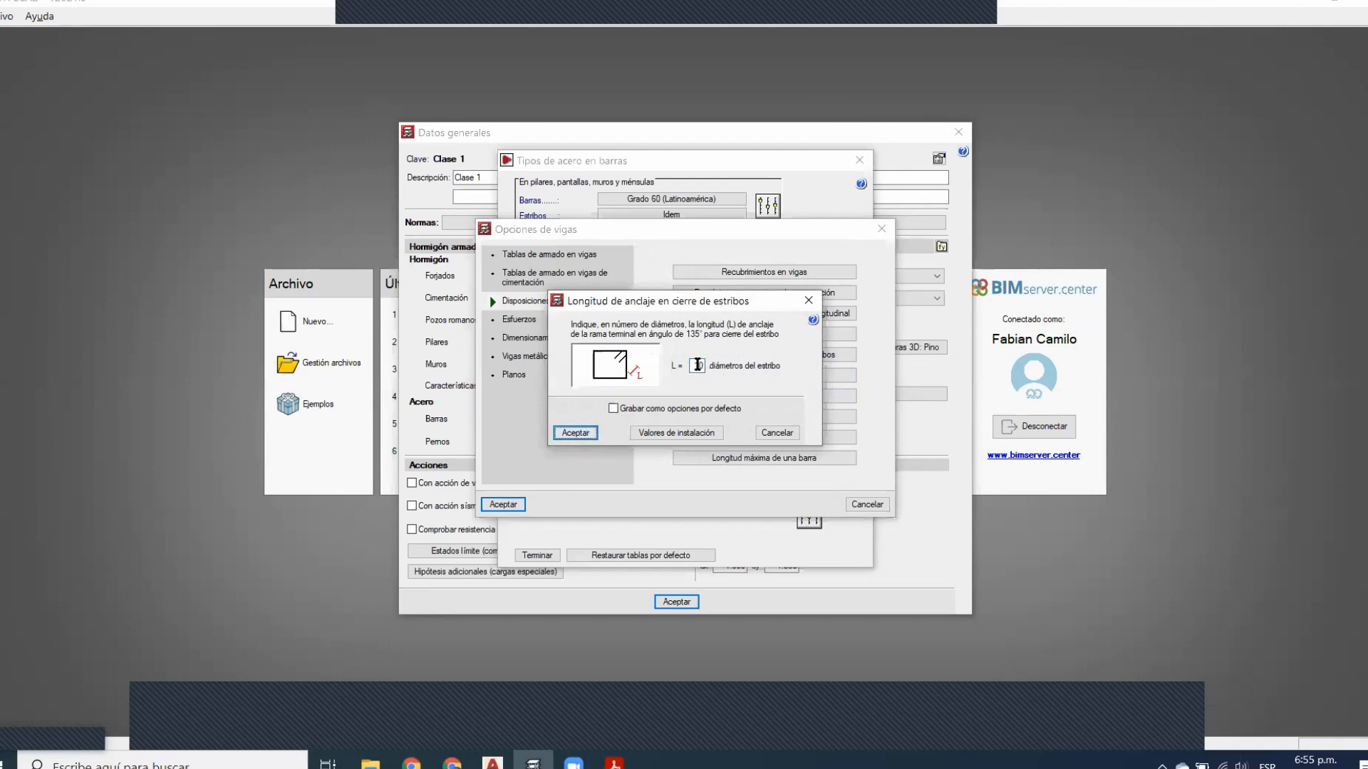
click(576, 433)
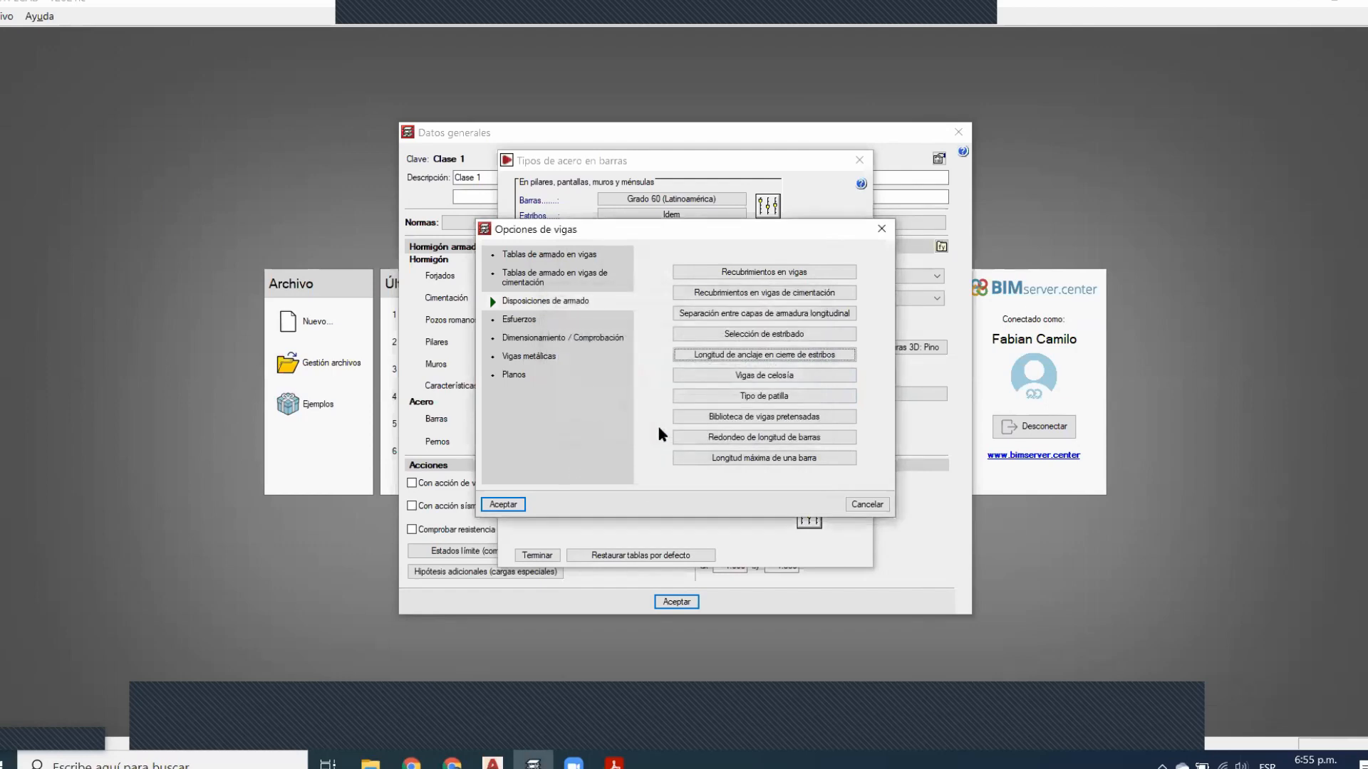
click(764, 354)
click(574, 433)
click(792, 381)
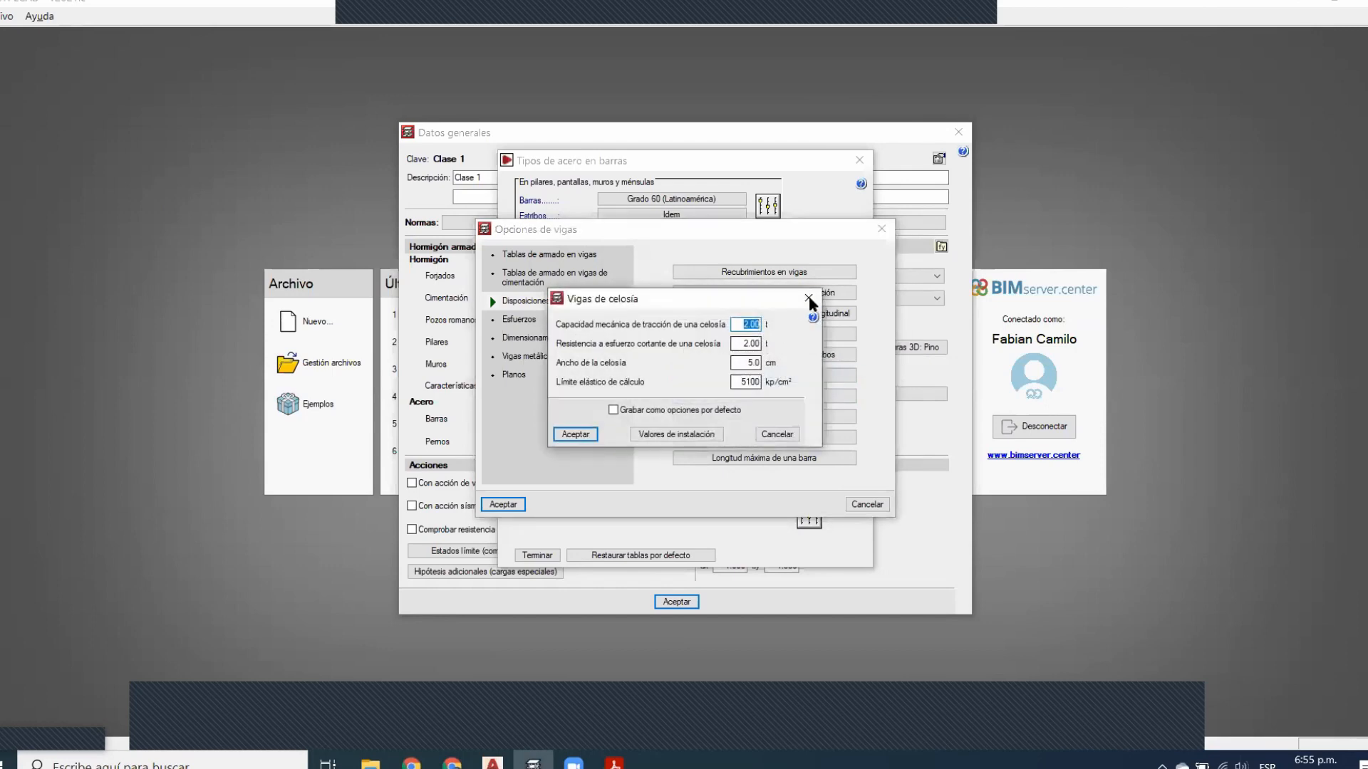
click(811, 298)
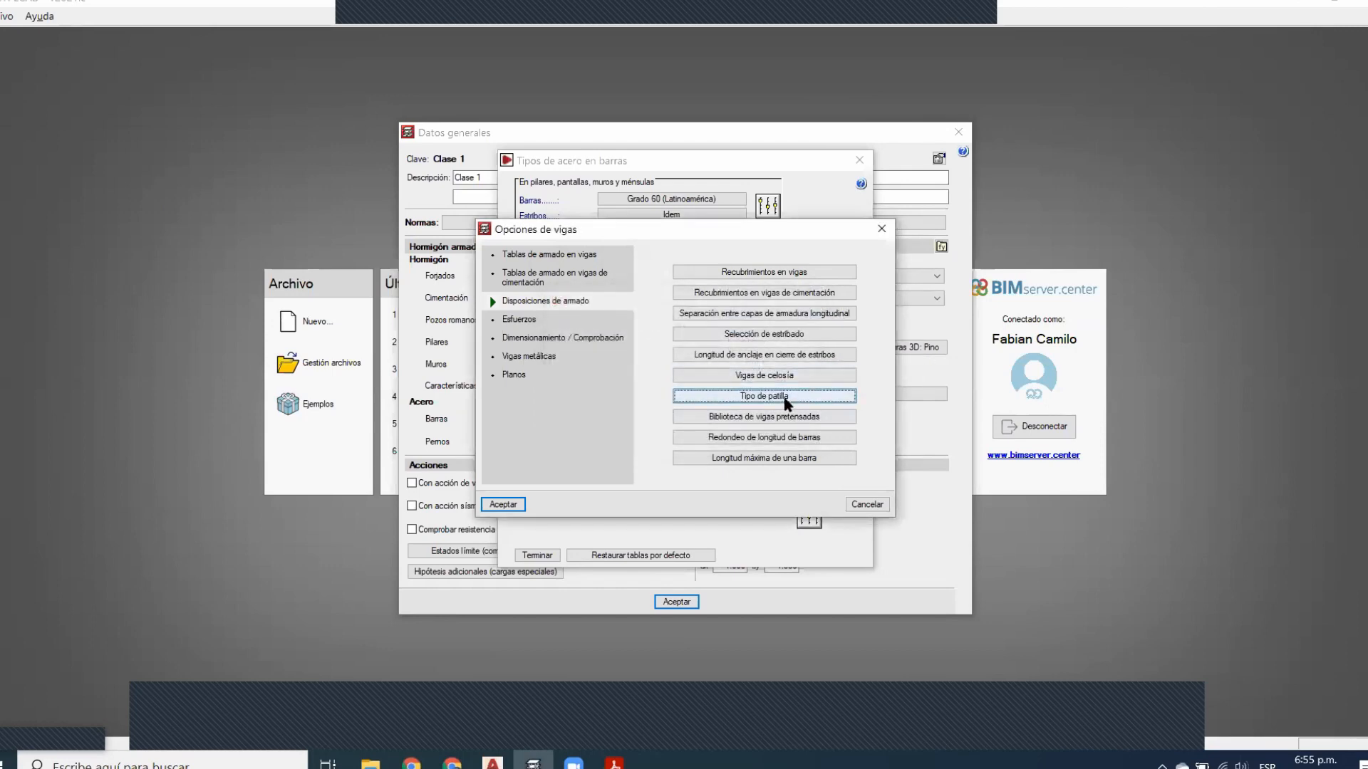
Open the hook type options and compare all four hook shapes, ending on the first one, the 90-degree bend
click(787, 396)
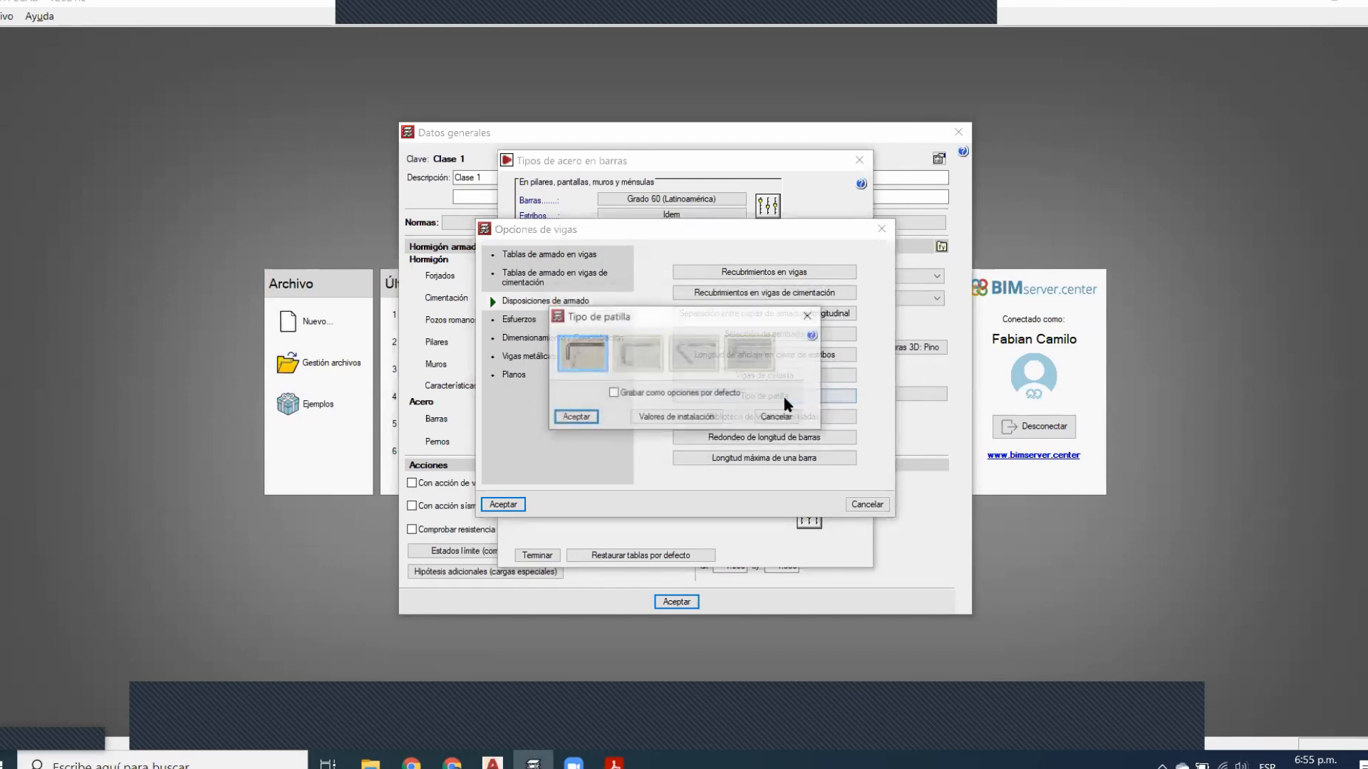
click(638, 354)
click(690, 356)
click(750, 359)
click(682, 360)
click(636, 359)
click(593, 358)
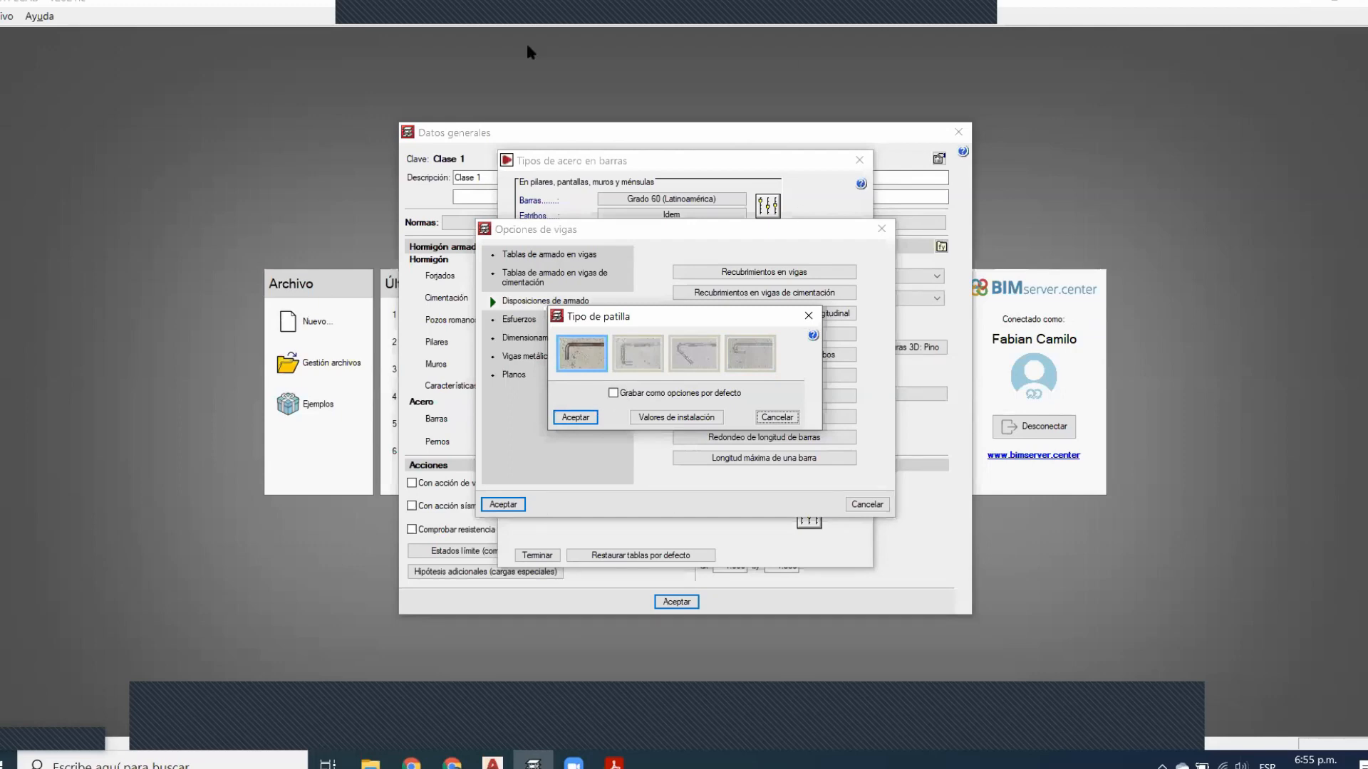
Sketch a tall rectangular column and a bar with a downward hook beside it, and mark a horizontal length labelled ld above the bar
click(584, 53)
drag(30, 182, 126, 420)
click(520, 48)
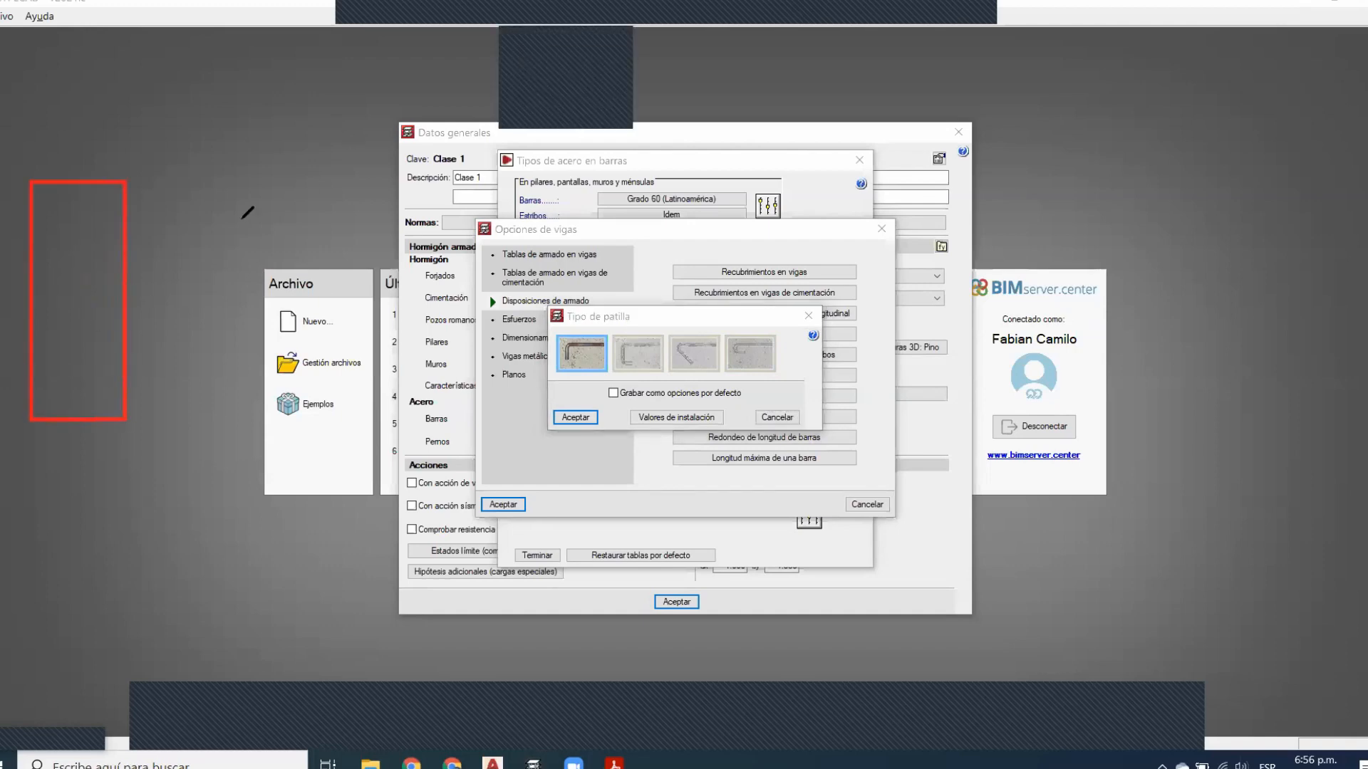
drag(193, 189, 391, 187)
drag(193, 226, 192, 263)
drag(189, 137, 190, 175)
drag(266, 154, 316, 166)
mouse_move(236, 94)
mouse_down()
mouse_move(228, 124)
mouse_move(261, 119)
mouse_up()
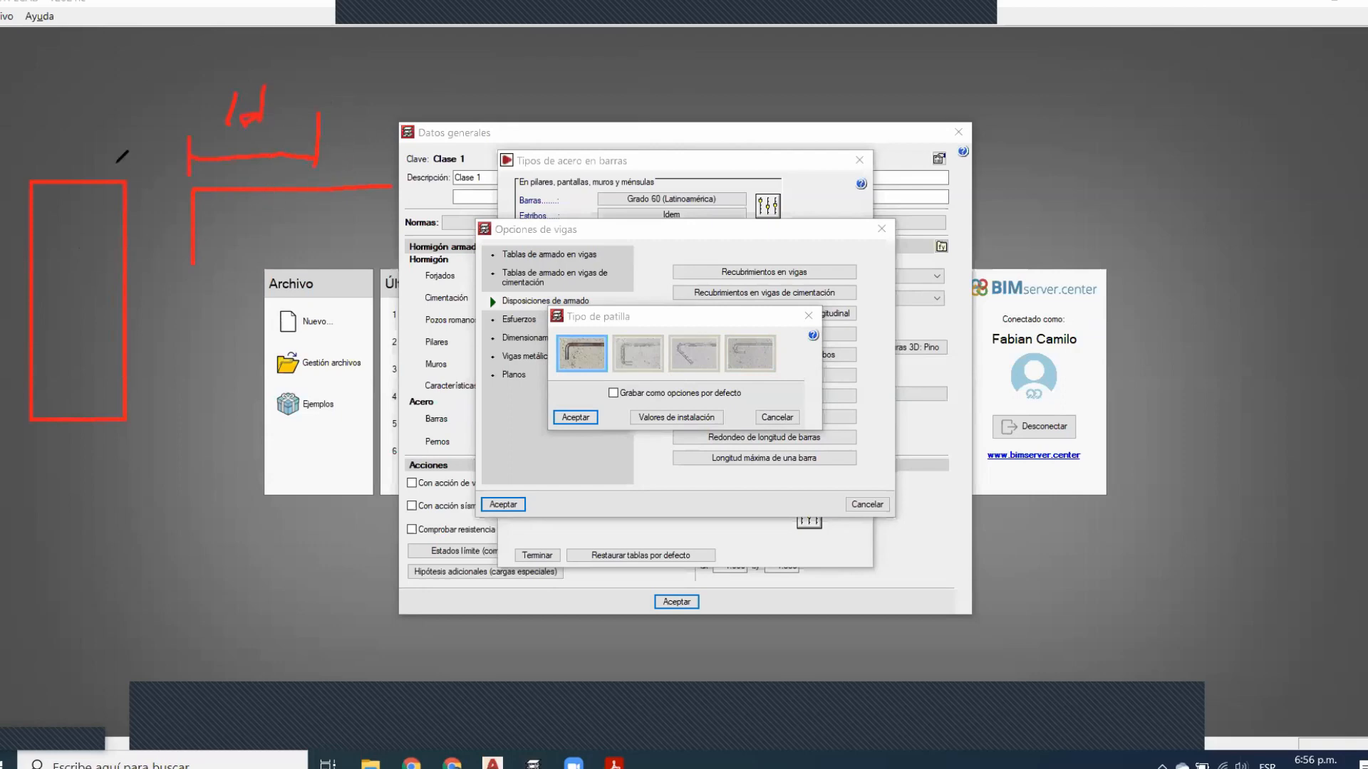
Mark the hook's vertical length on the column sketch and draw a beam end containing a hooked bar with upper and lower cover marks
mouse_move(125, 257)
mouse_down()
mouse_move(22, 278)
mouse_move(109, 264)
mouse_up()
mouse_move(181, 189)
mouse_down()
mouse_move(167, 191)
mouse_move(144, 266)
mouse_move(175, 265)
mouse_up()
drag(513, 81, 793, 90)
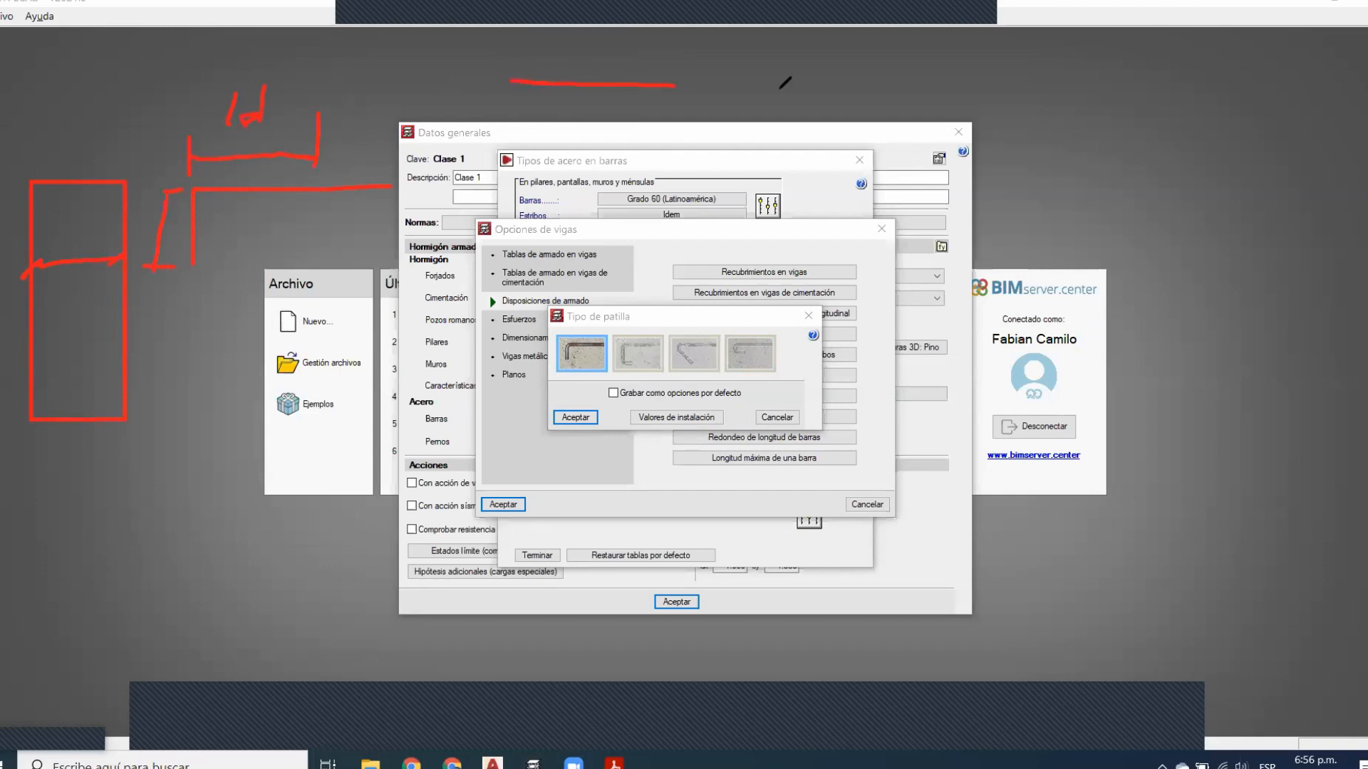
drag(511, 215, 793, 203)
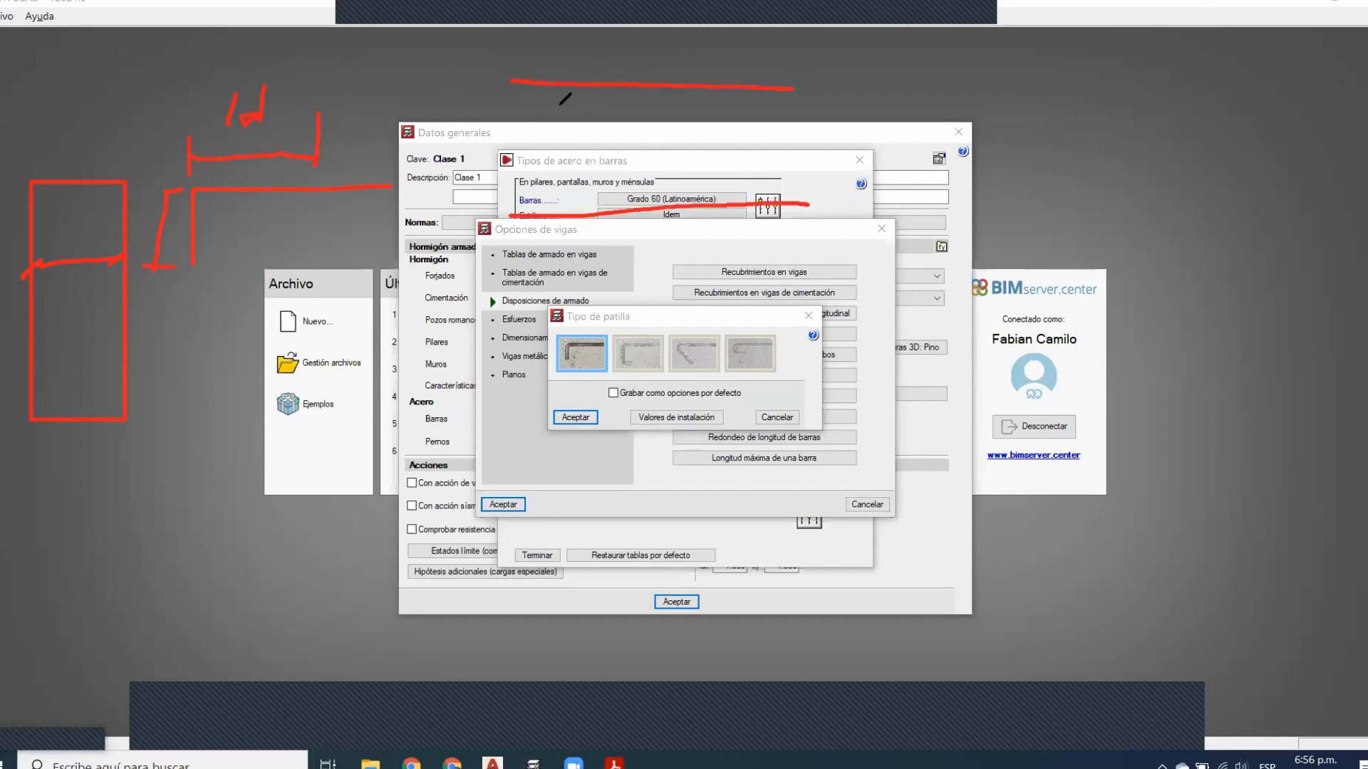
drag(506, 79, 506, 235)
mouse_move(824, 101)
mouse_down()
mouse_move(534, 109)
mouse_move(532, 171)
mouse_up()
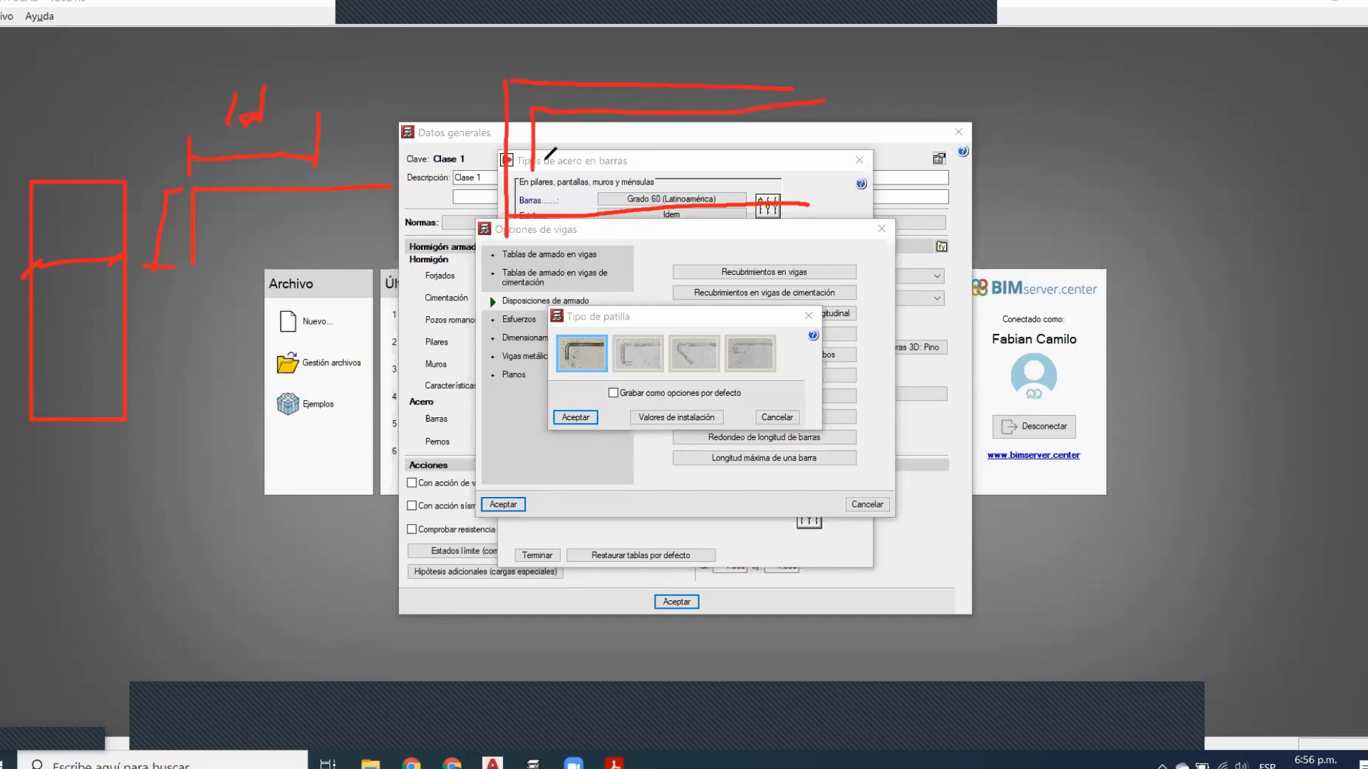
drag(550, 76, 549, 115)
mouse_move(548, 190)
mouse_down()
mouse_move(561, 192)
mouse_move(555, 221)
mouse_up()
mouse_move(531, 122)
mouse_down()
mouse_move(535, 178)
mouse_move(630, 180)
mouse_up()
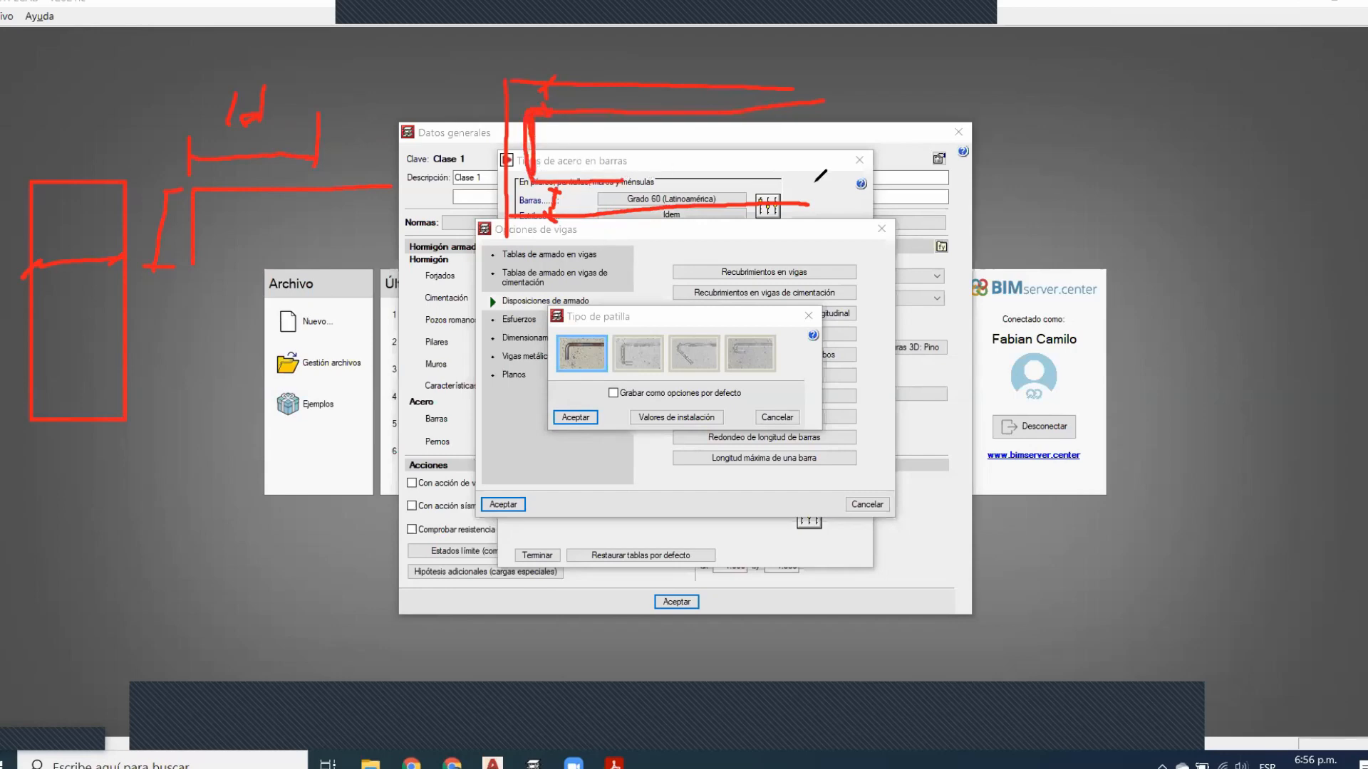
Clear the sketches, try the third hook shape with the acute bend, and close the hook type options without saving
click(903, 32)
click(903, 40)
key(Escape)
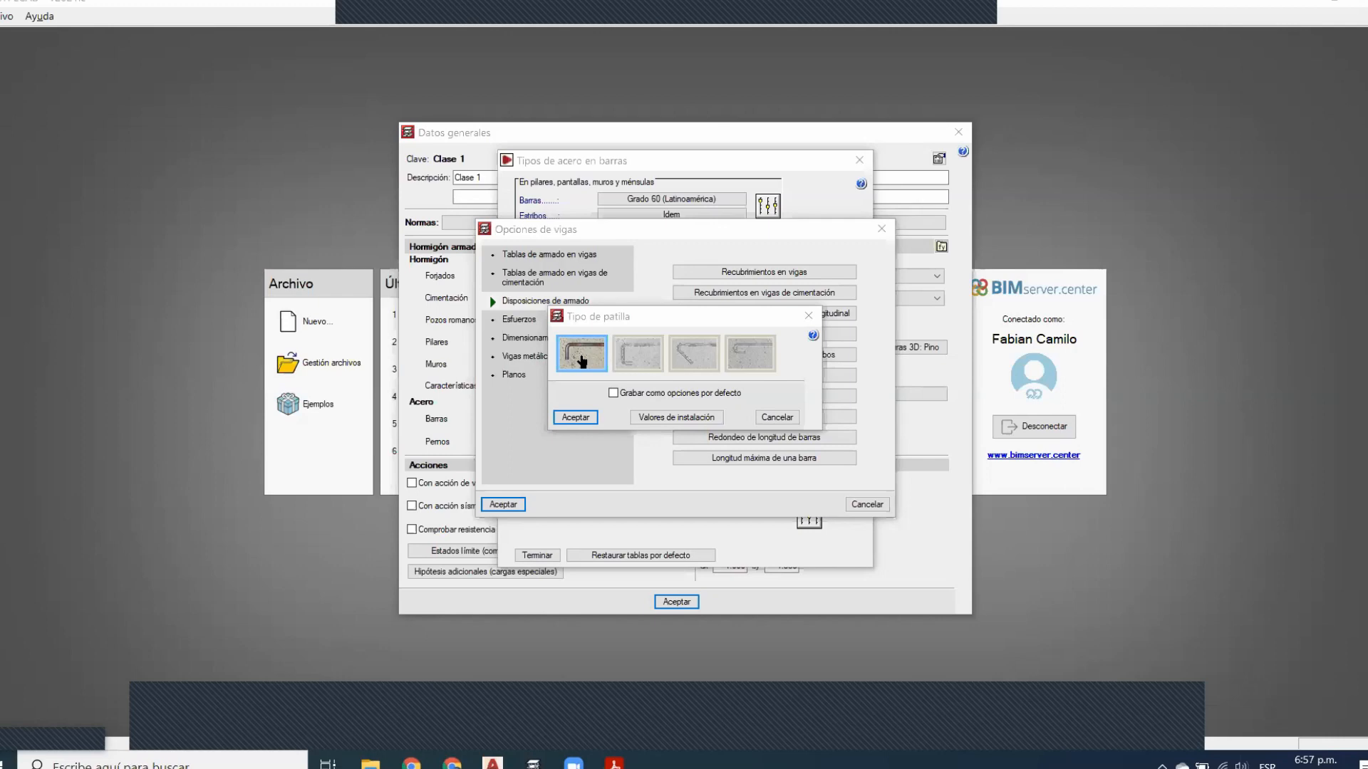
click(709, 358)
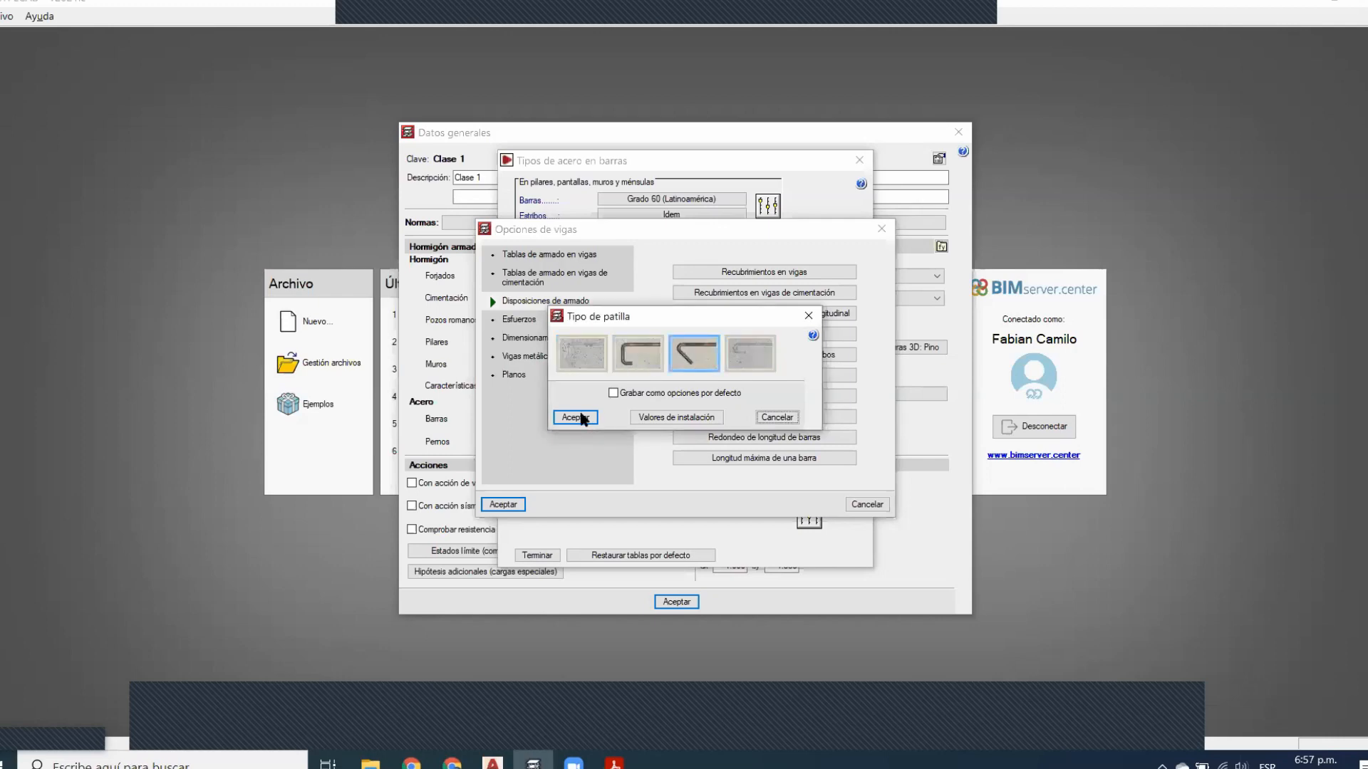
click(776, 418)
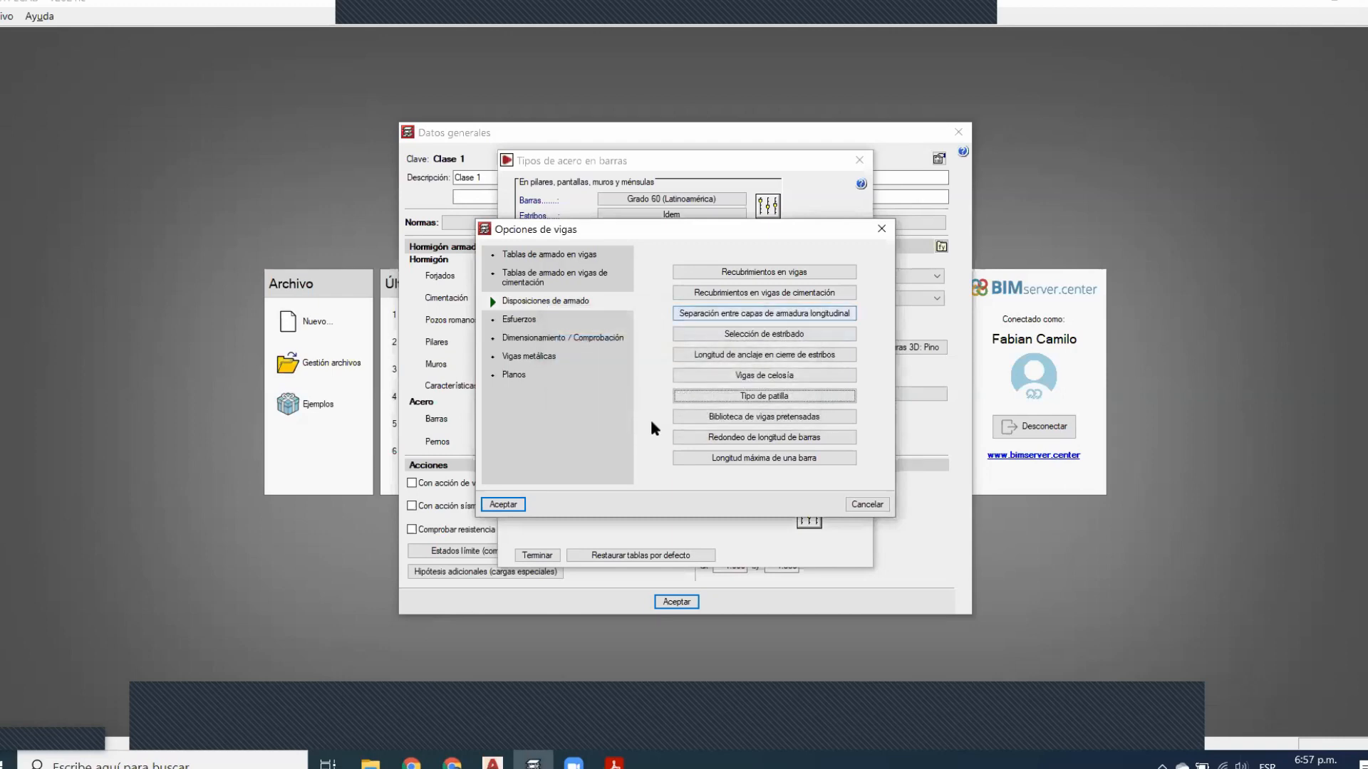
Review the prestressed beam library and the bar length rounding setting
click(841, 417)
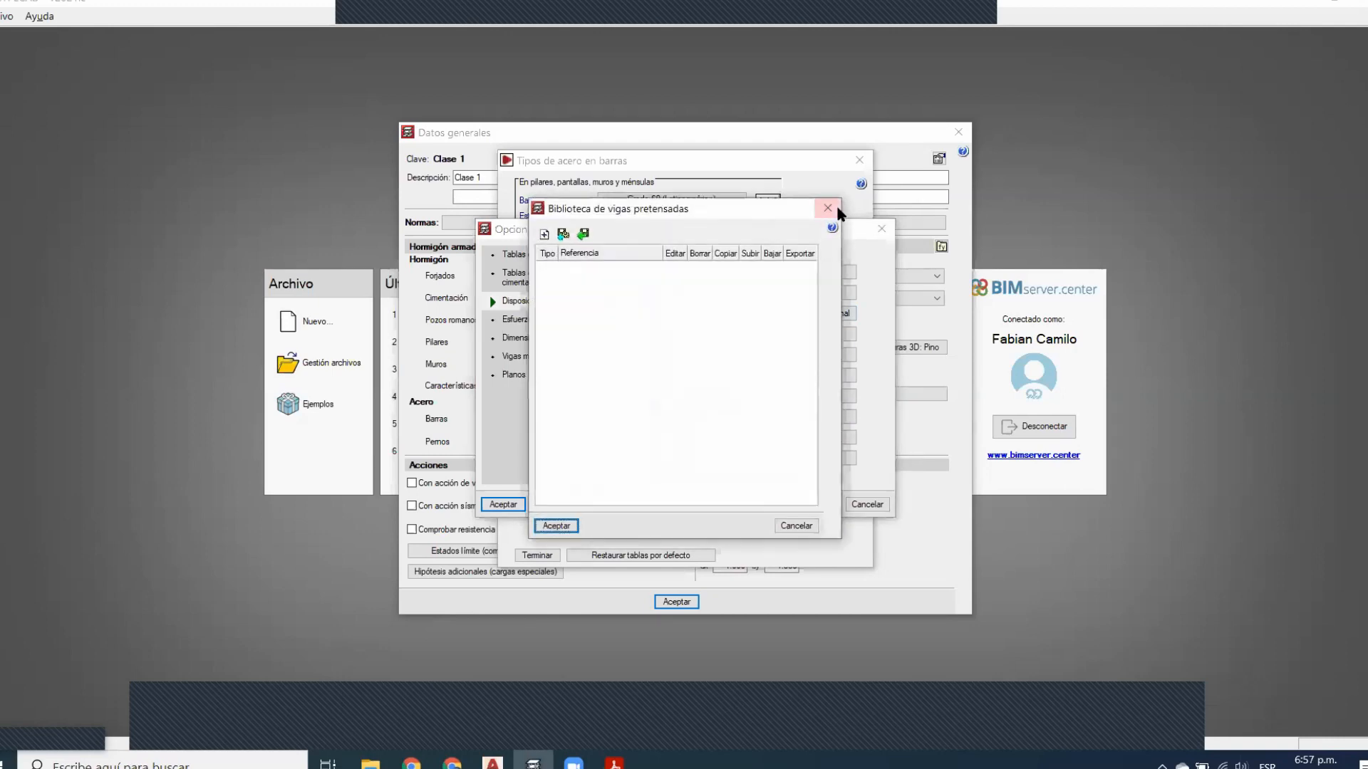
click(833, 209)
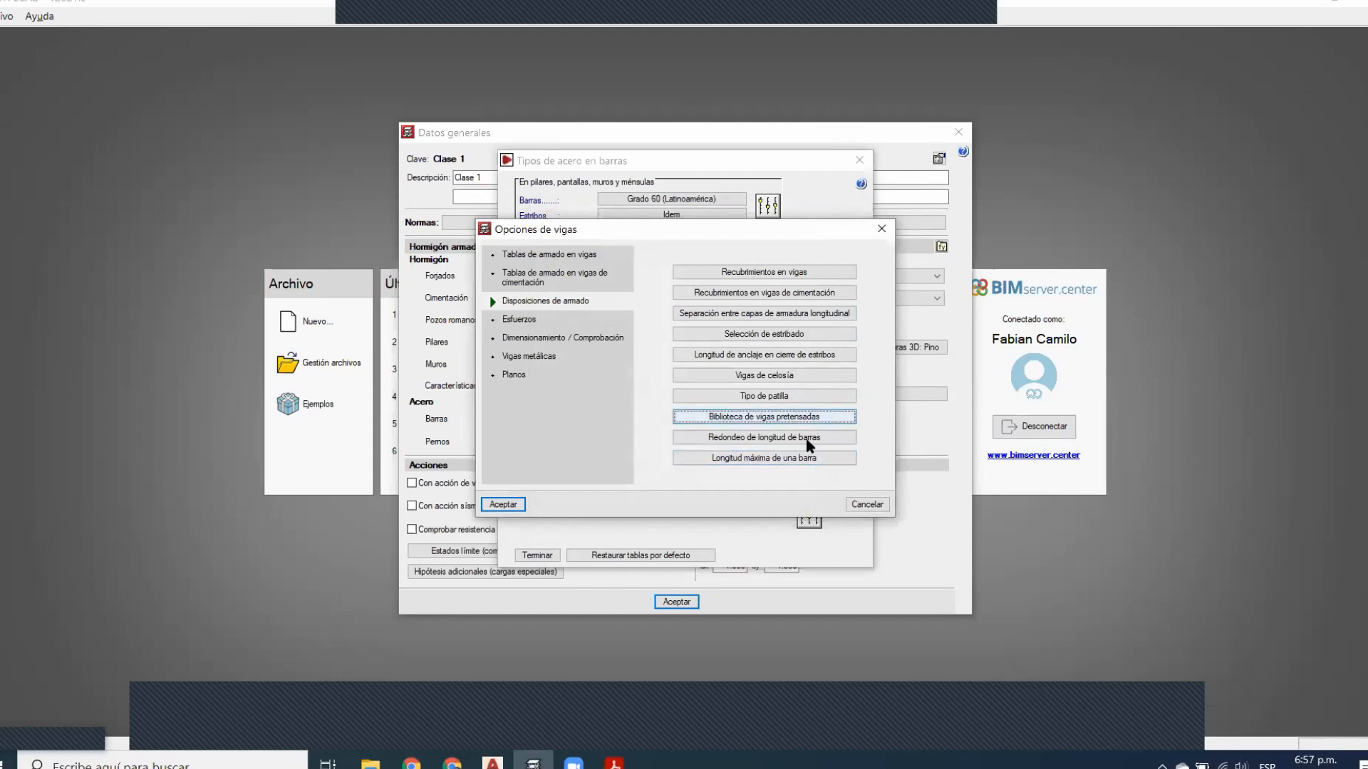
click(808, 441)
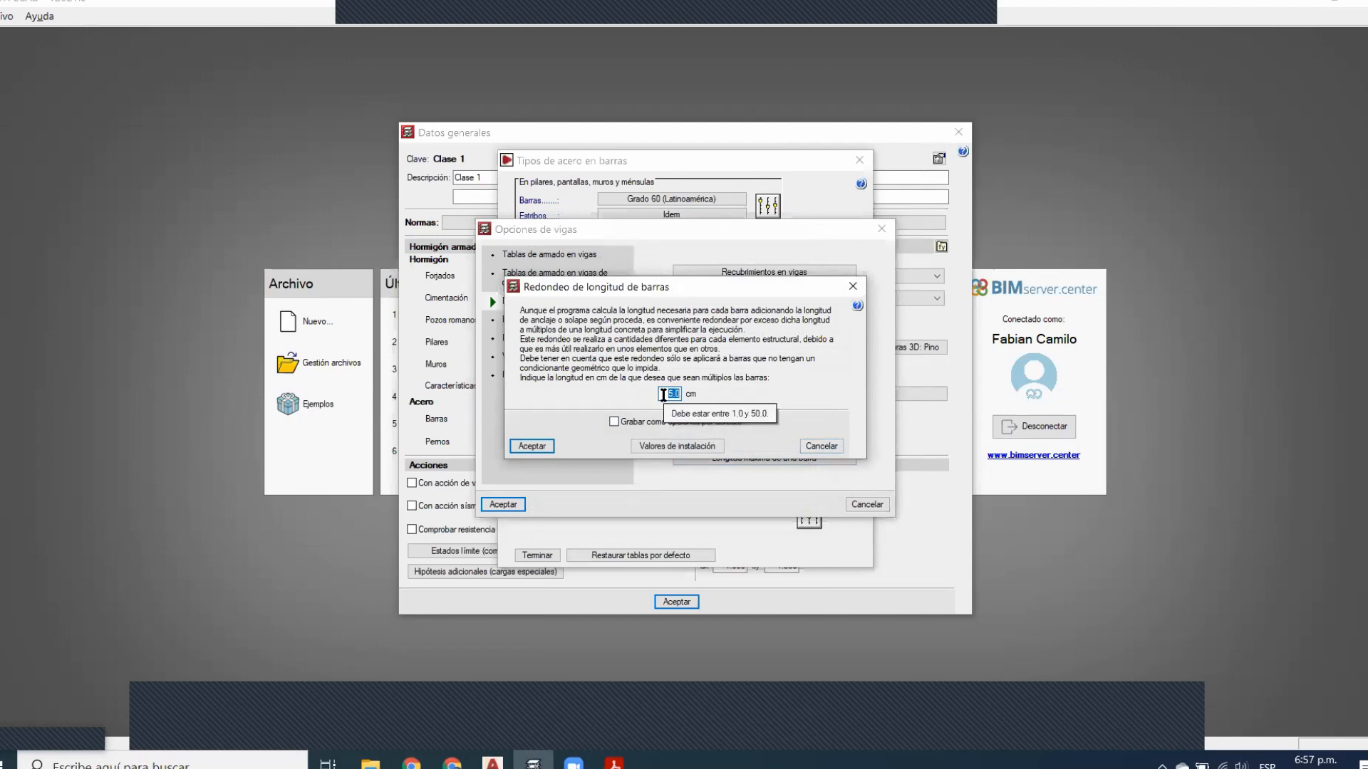
click(545, 445)
Set the maximum length of a beam bar to 6 m
click(762, 462)
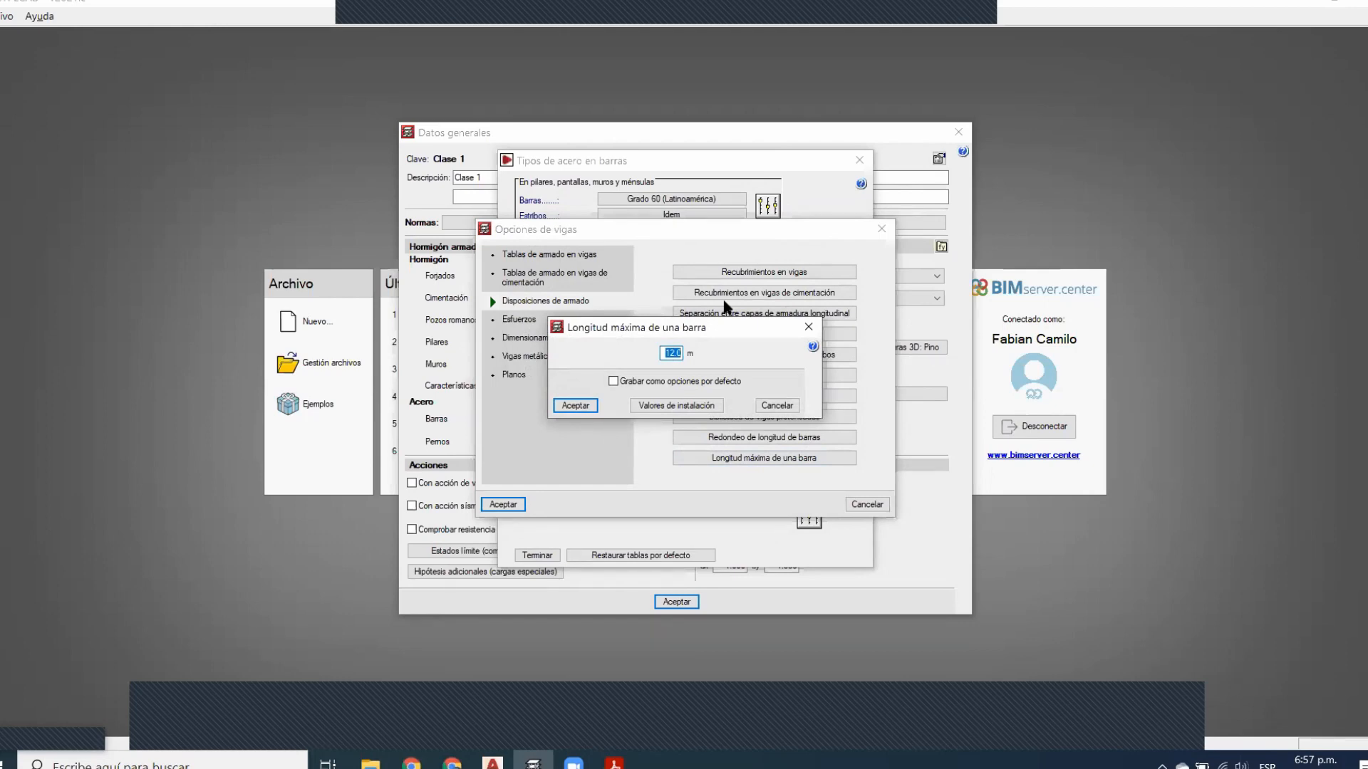
text(6)
click(577, 405)
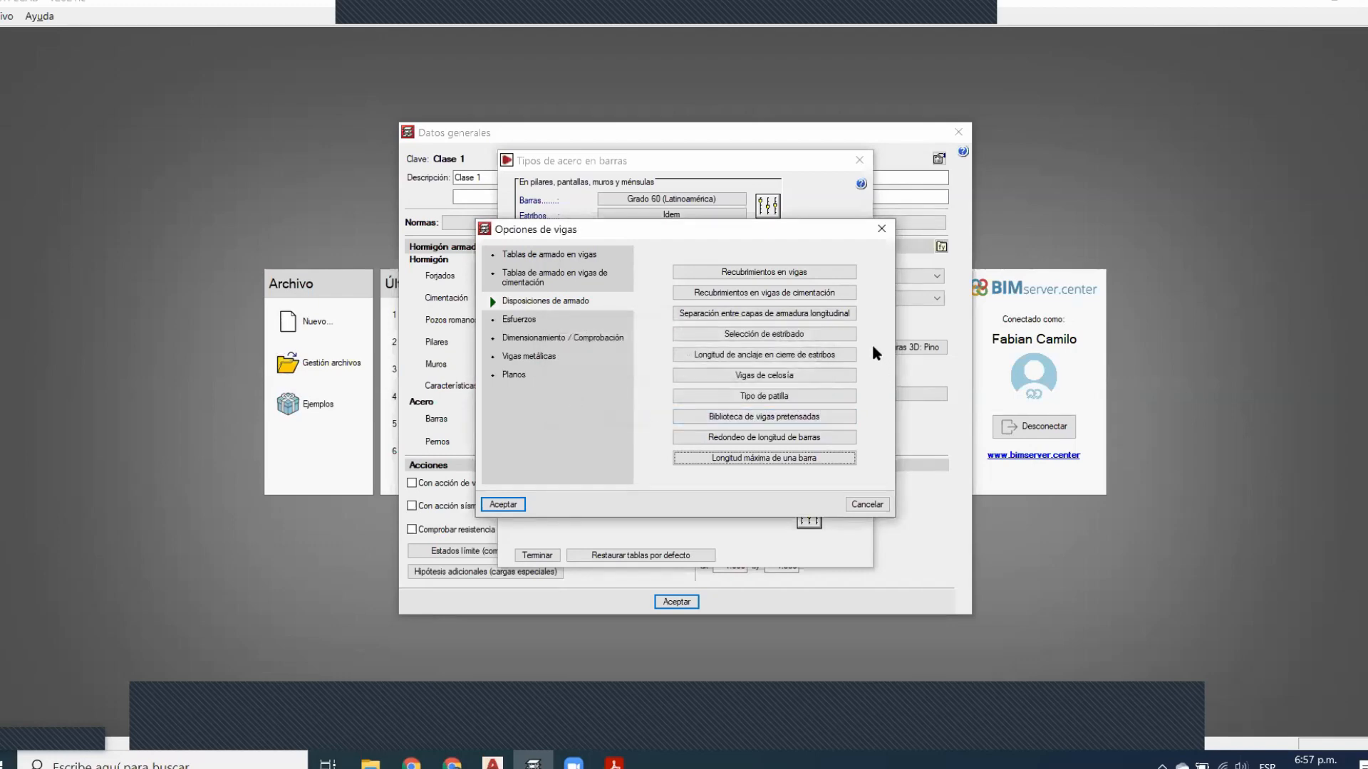
Review the minimum moments to cover with beam reinforcement and the coefficients for multiplying the forces
click(518, 320)
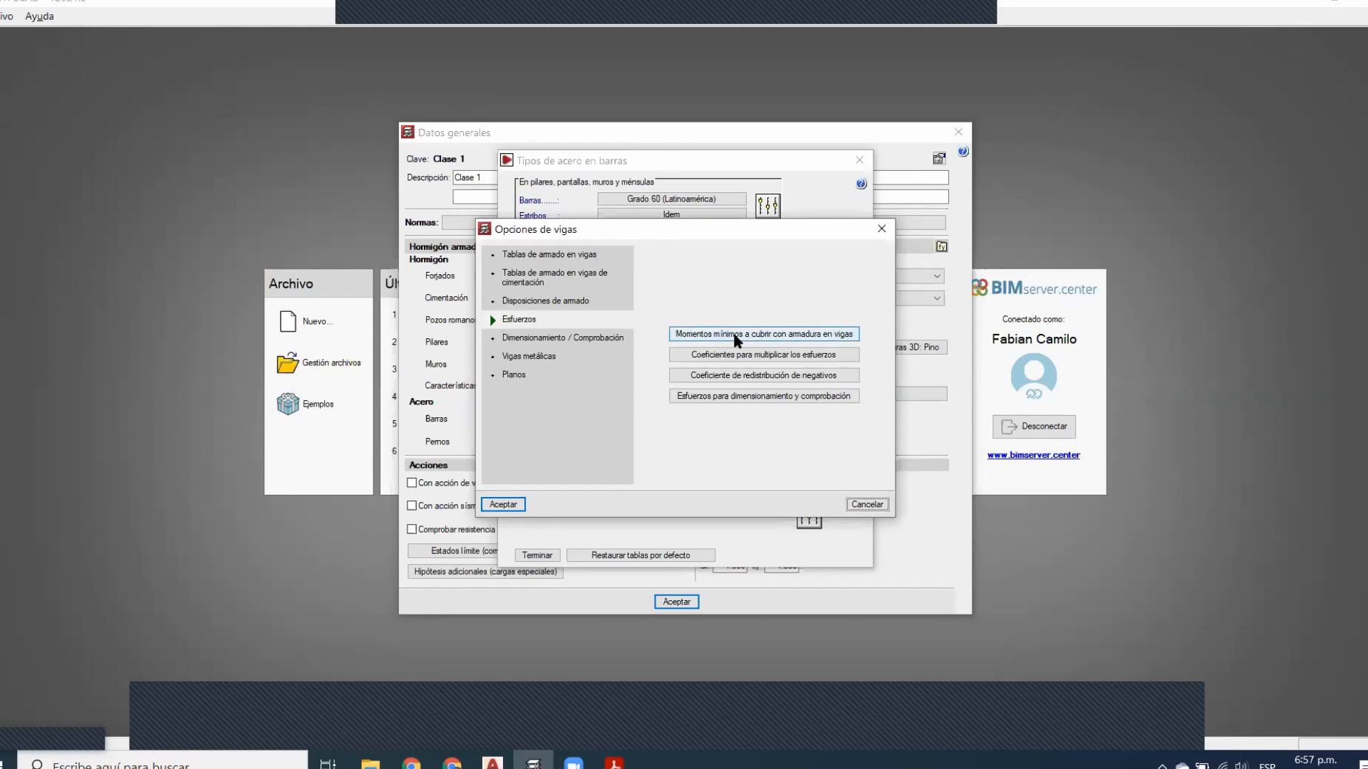
click(811, 334)
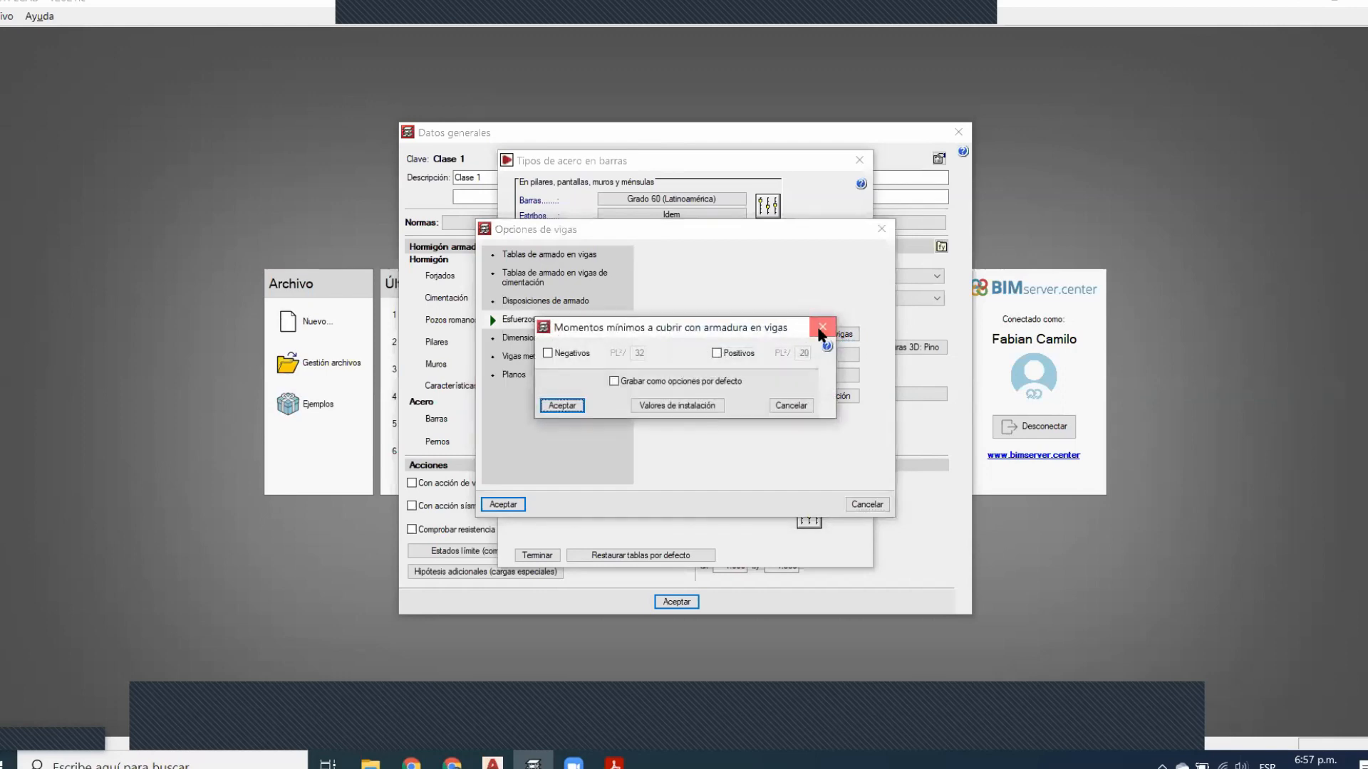
click(821, 327)
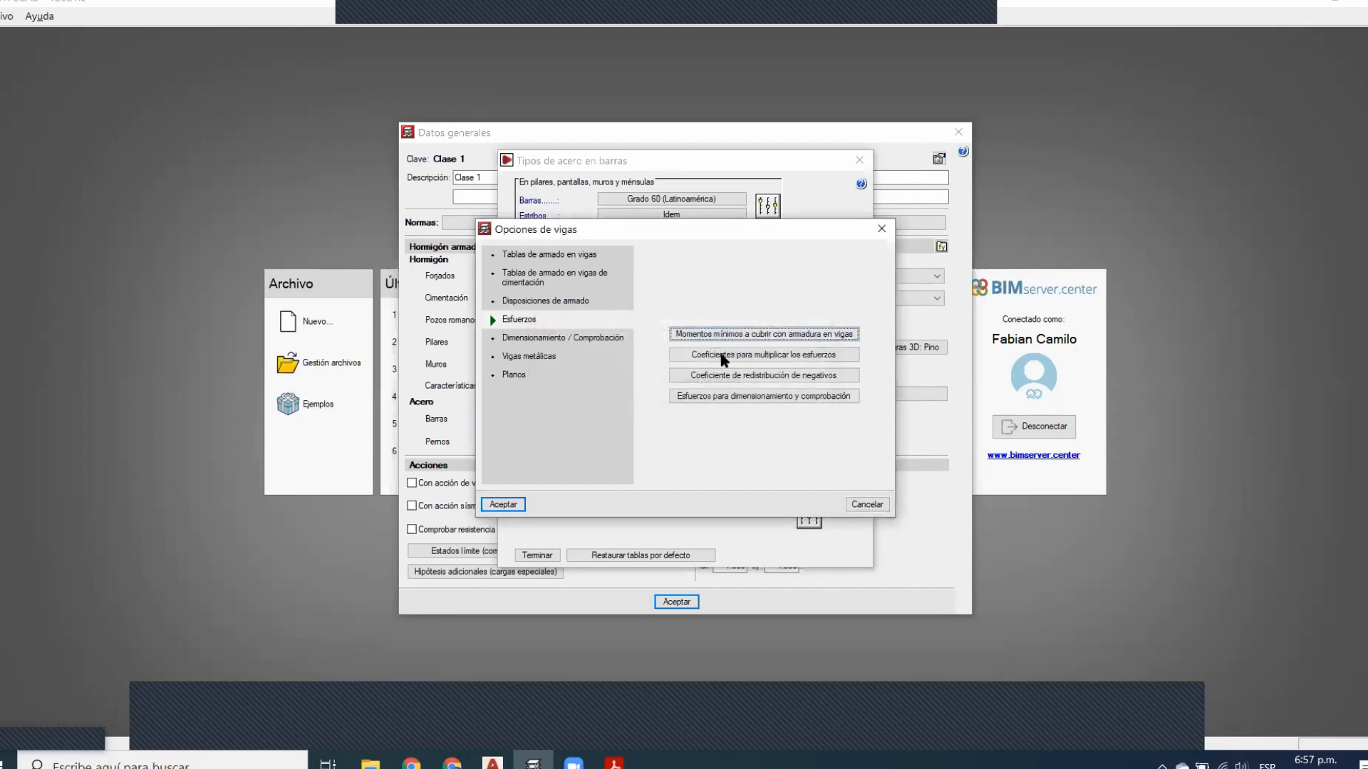
click(766, 355)
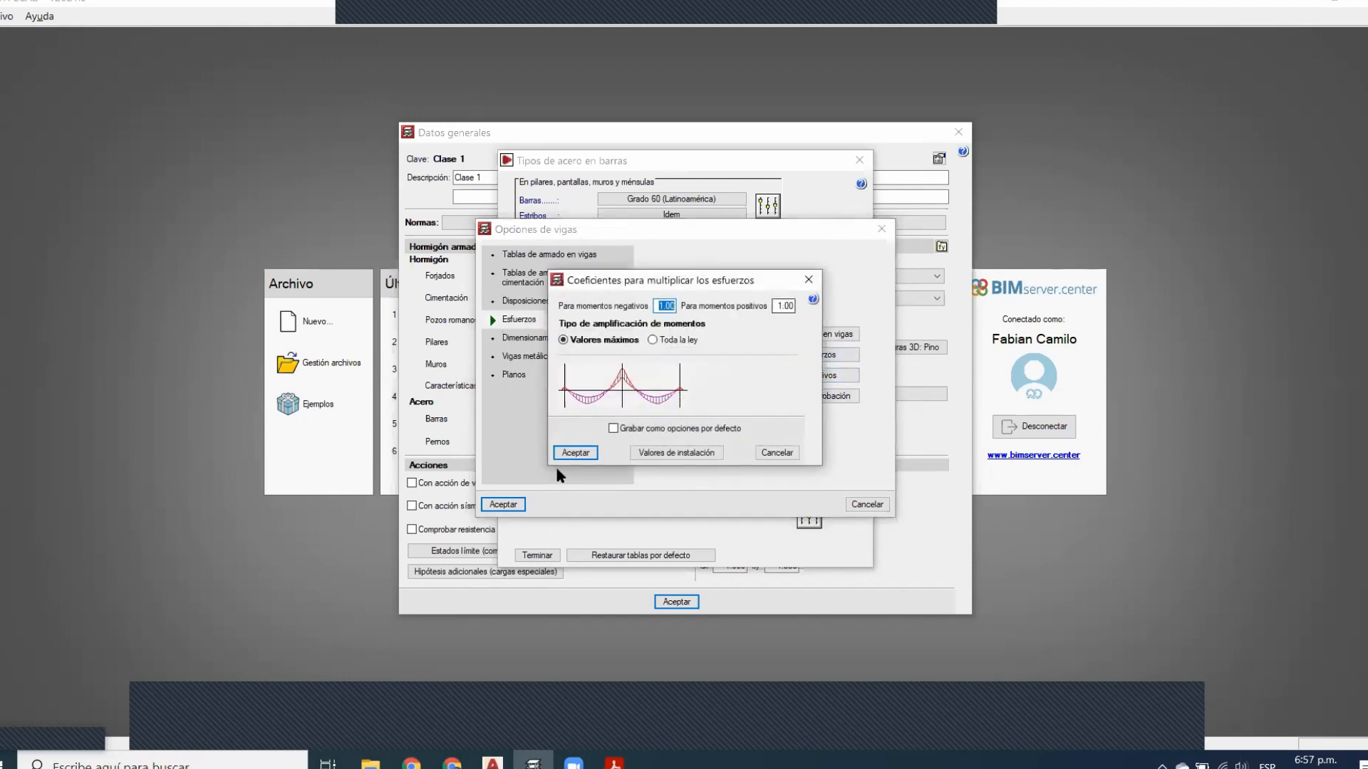
click(576, 453)
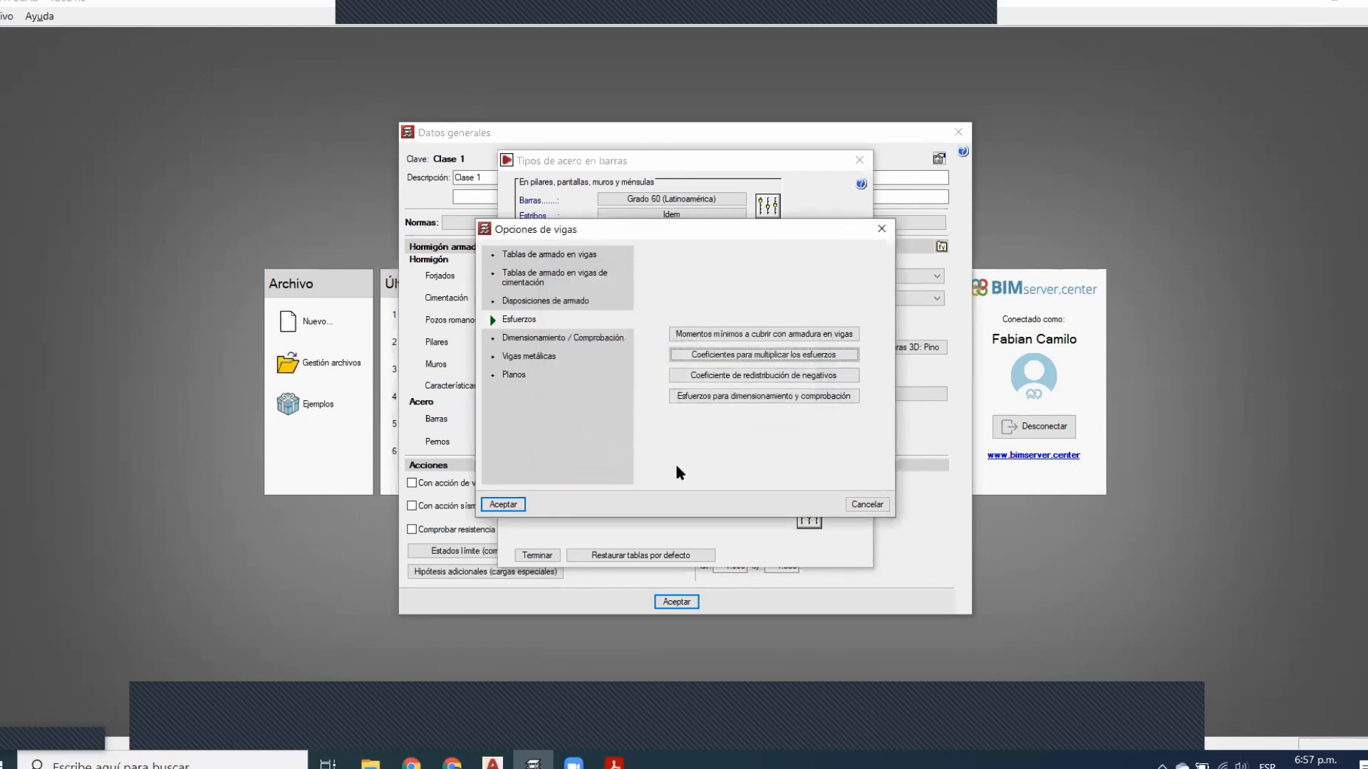
Review the negative moment redistribution coefficient and which forces are considered for beam design and checking
click(759, 376)
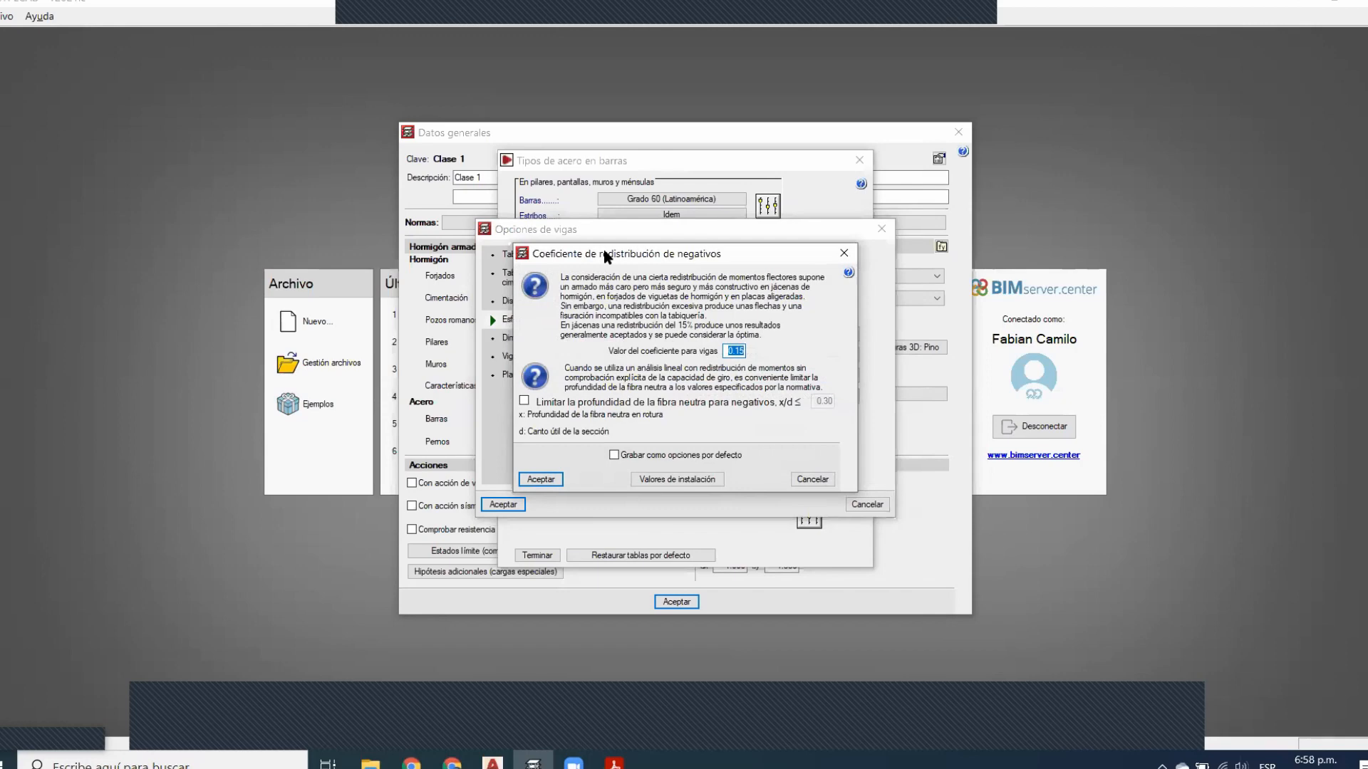
click(541, 479)
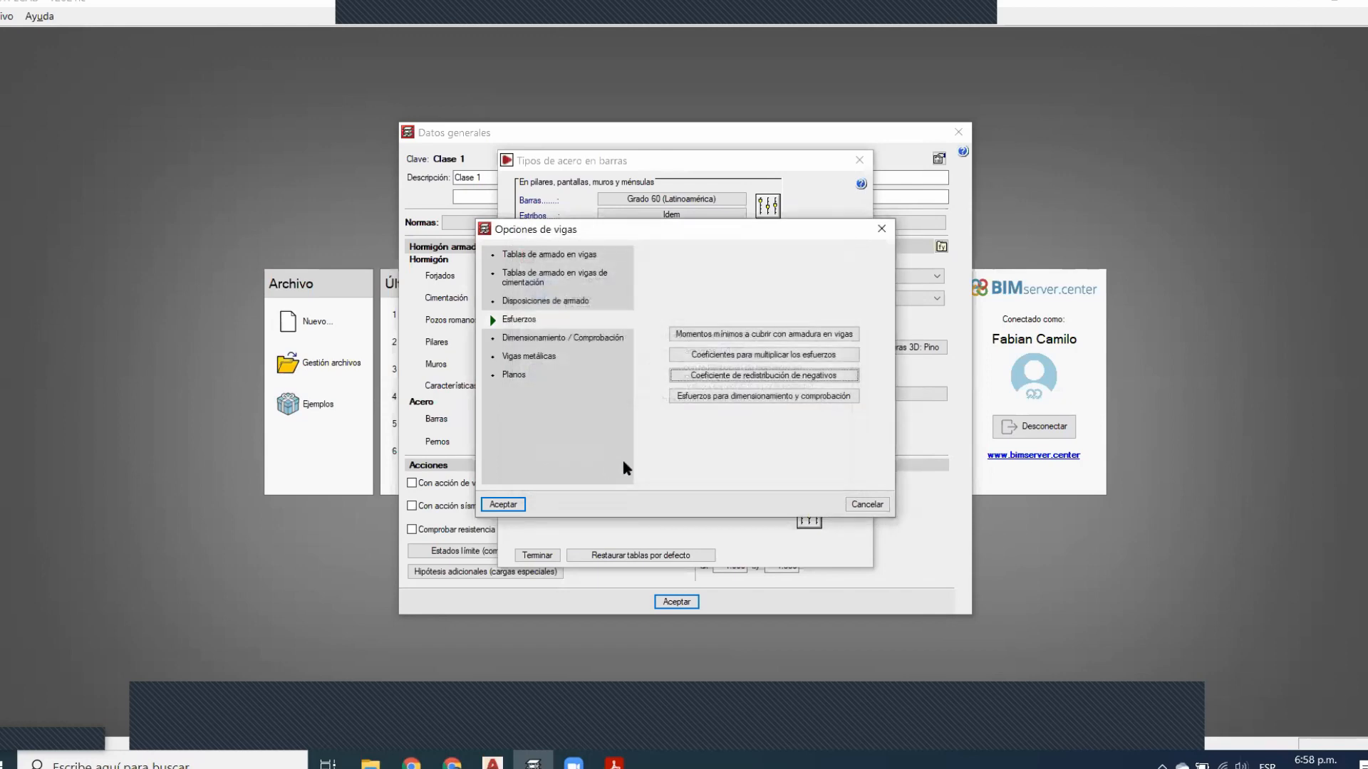
click(752, 397)
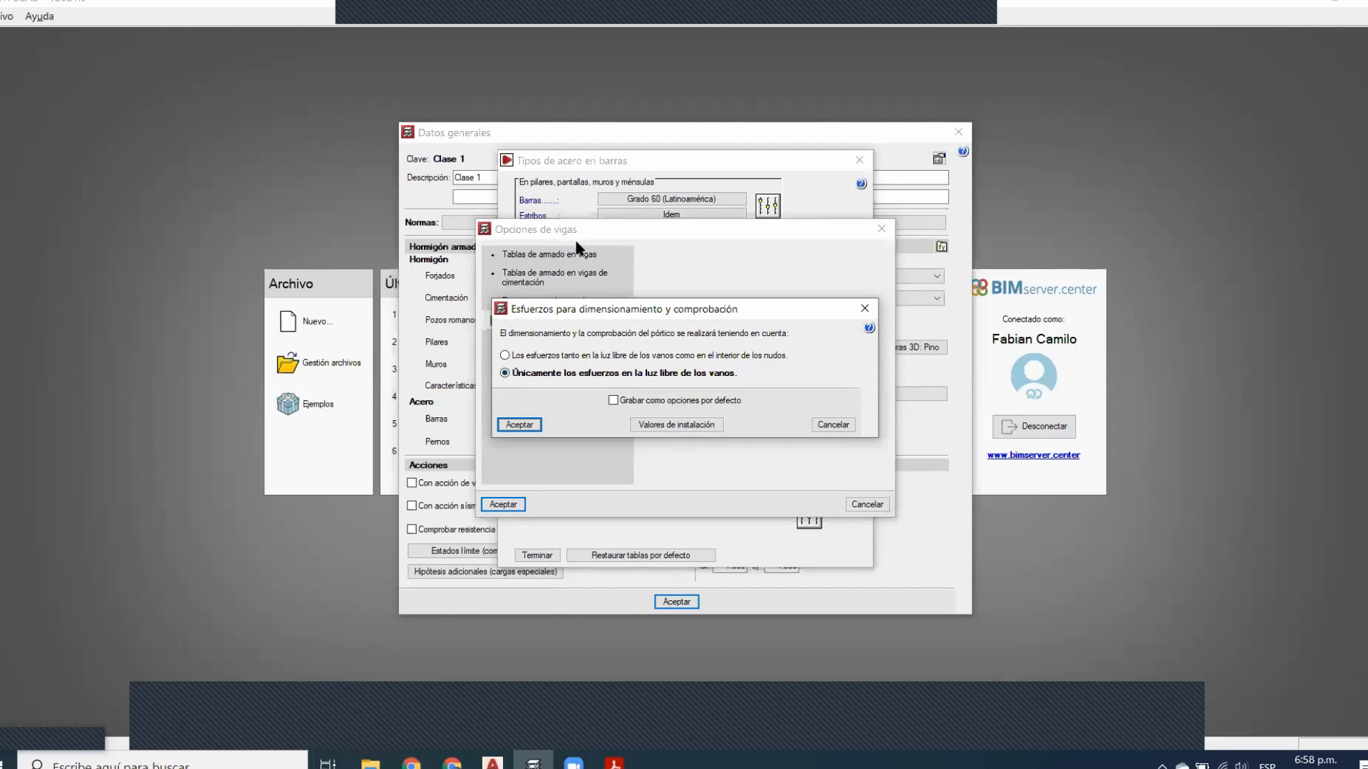
click(519, 425)
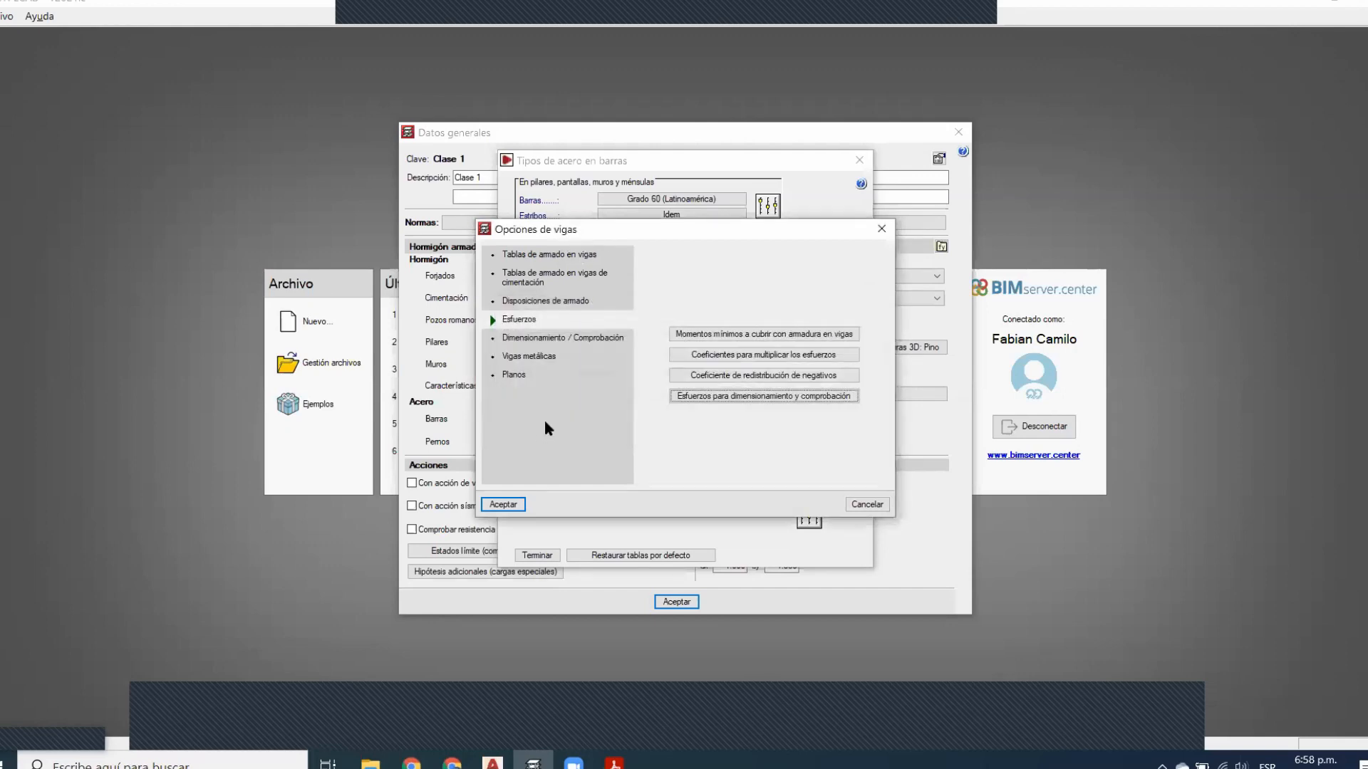
Review the girder reinforcement limits for the maximum number of layers and the maximum bars per layer in the design options
click(552, 342)
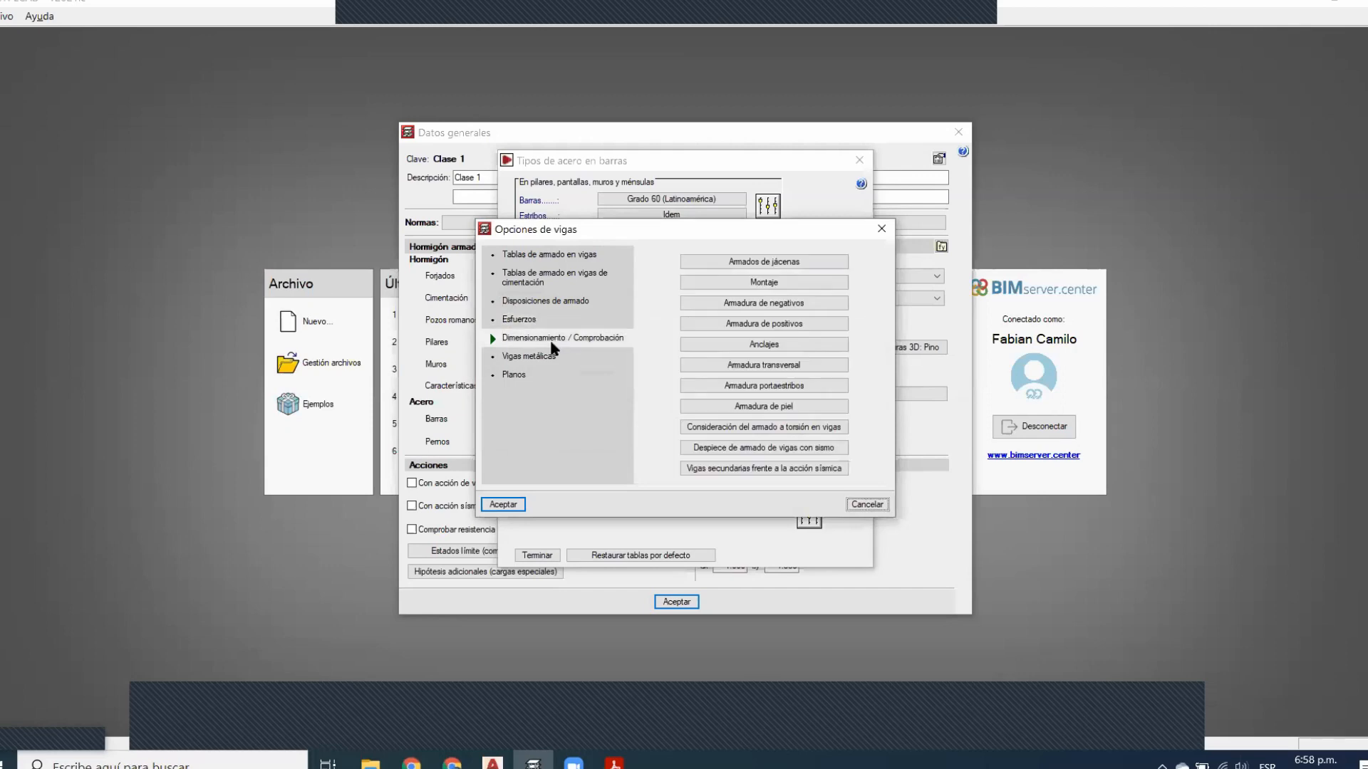
click(800, 261)
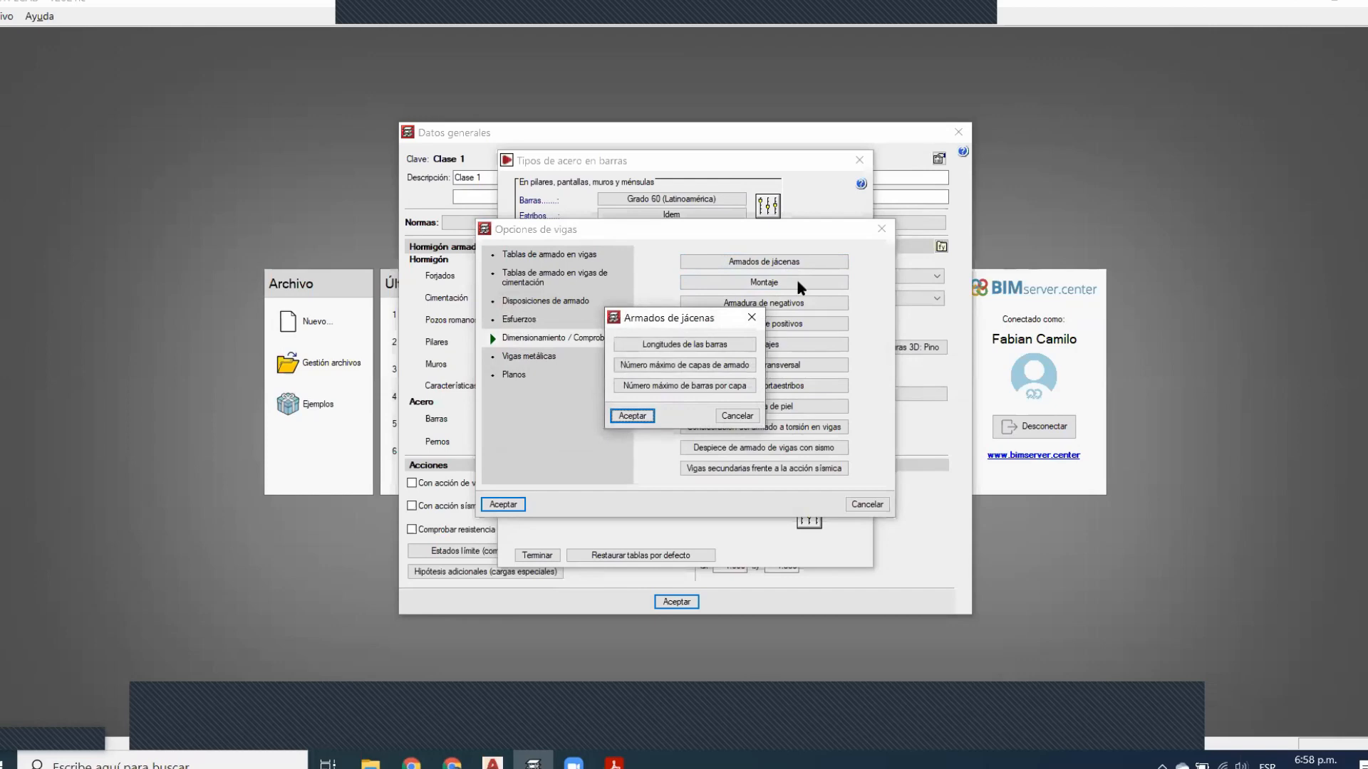
click(718, 373)
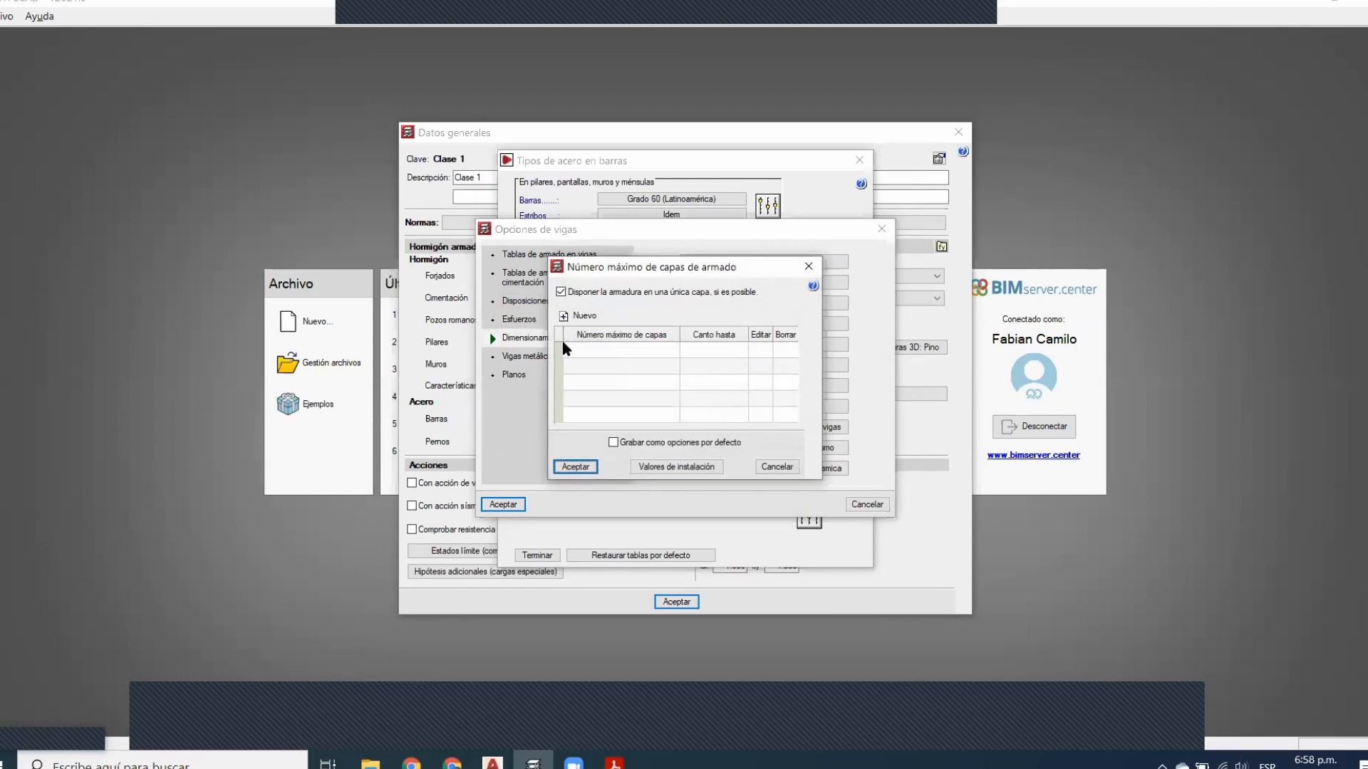
click(808, 266)
click(665, 388)
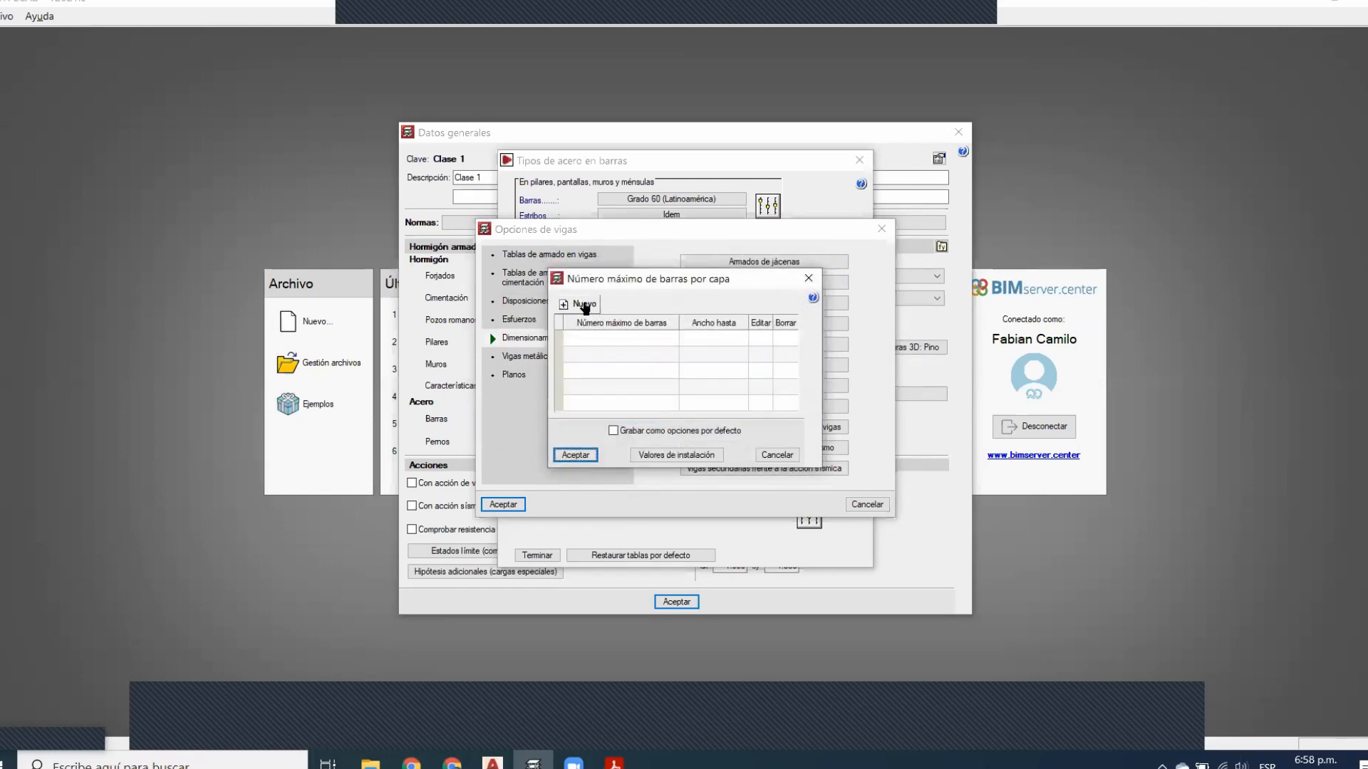
click(808, 278)
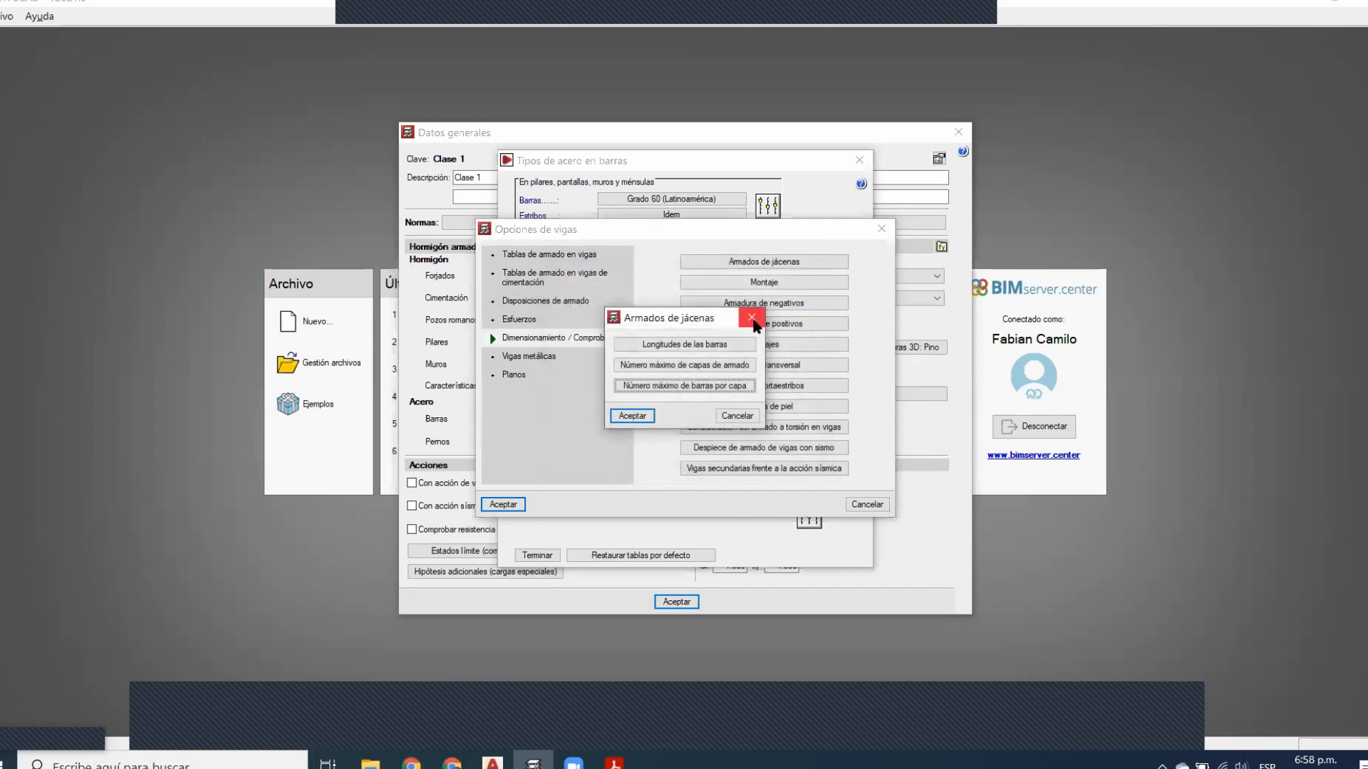
click(753, 318)
Set the continuous assembly reinforcement (Montaje) to In situ and enable saving these settings as default options
click(780, 283)
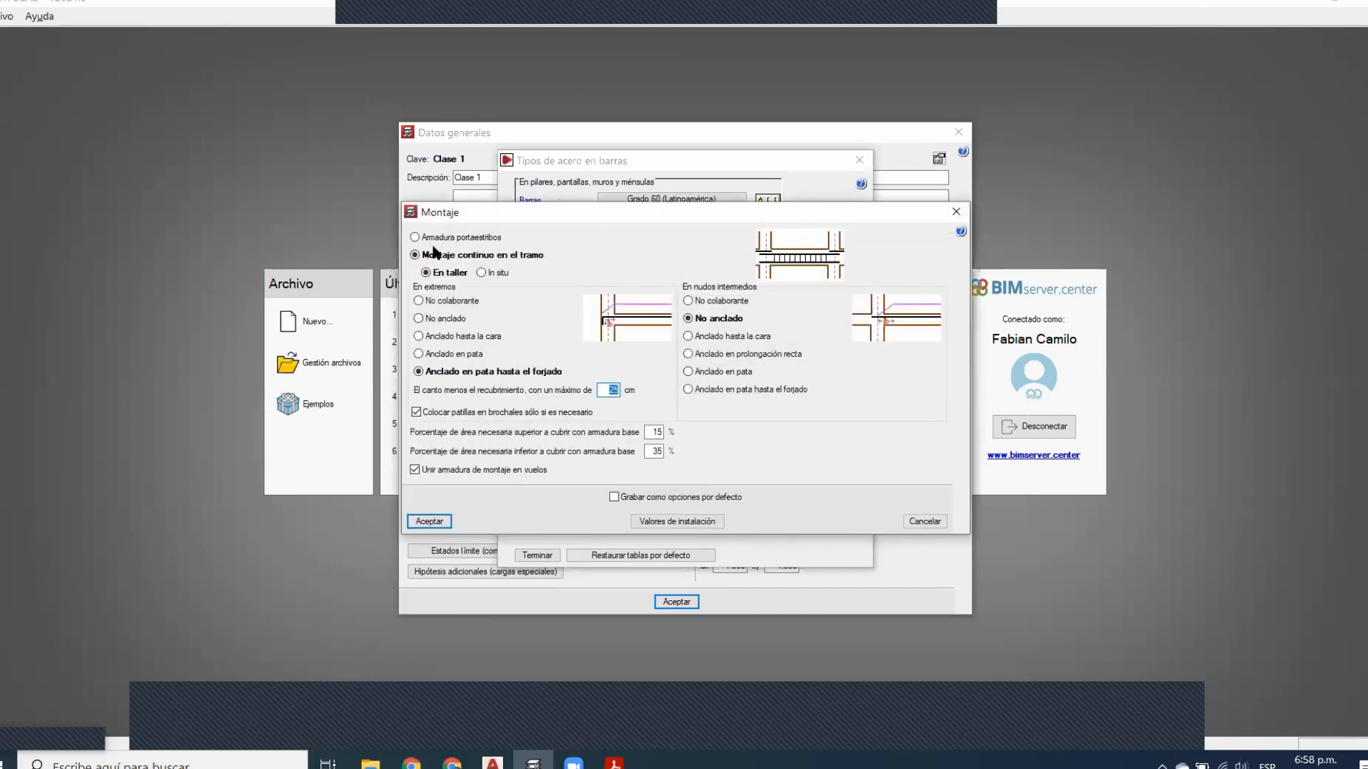
click(484, 272)
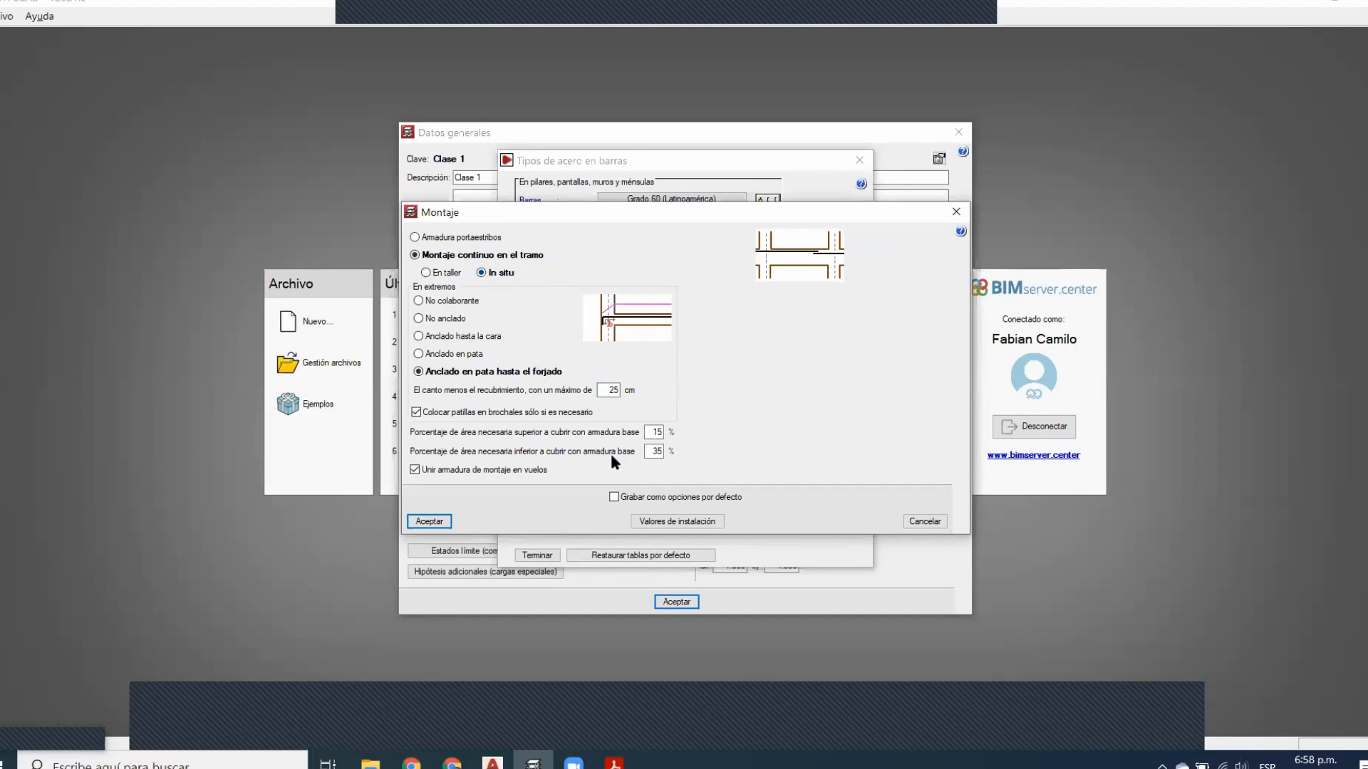
click(613, 497)
Compare the end anchorage options for the assembly reinforcement, choose Anclado en pata and accept the settings
click(447, 355)
click(451, 372)
click(453, 354)
click(453, 336)
click(450, 319)
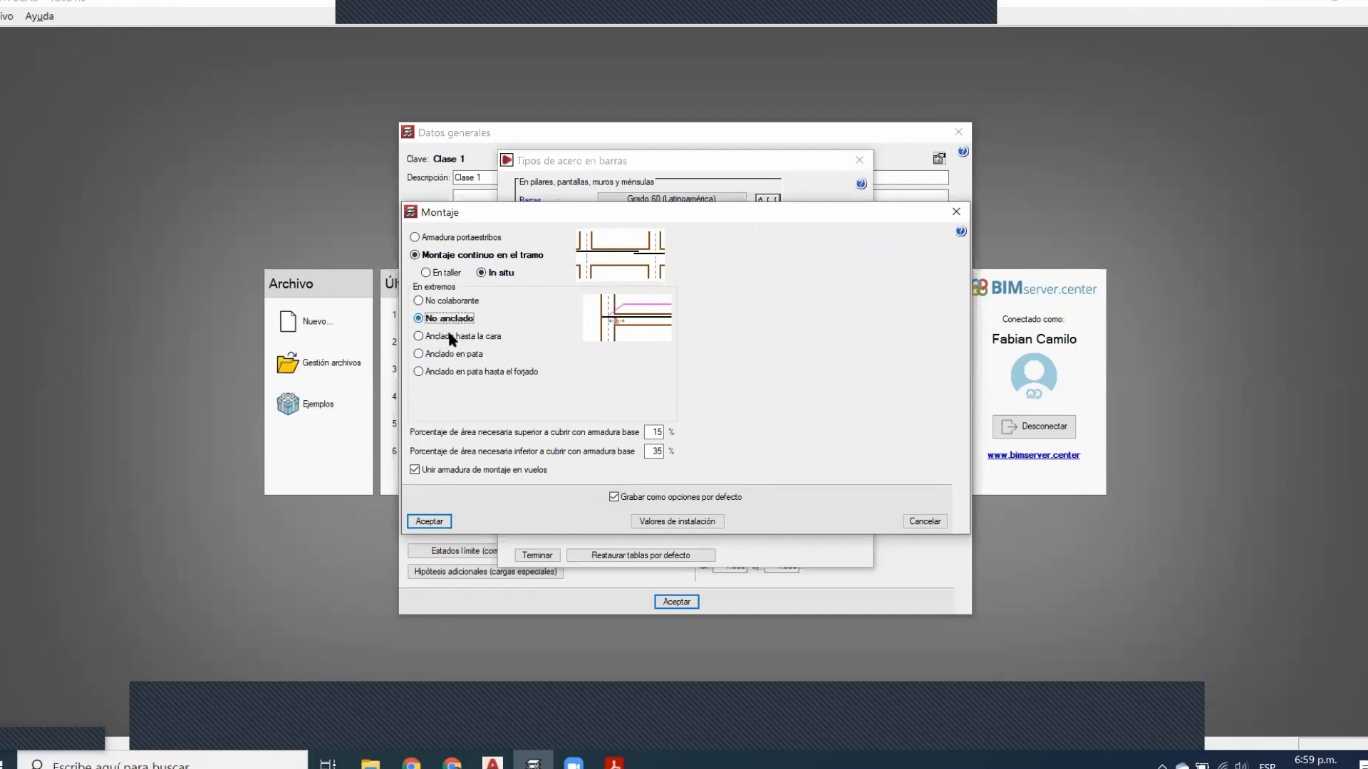
click(449, 354)
click(428, 521)
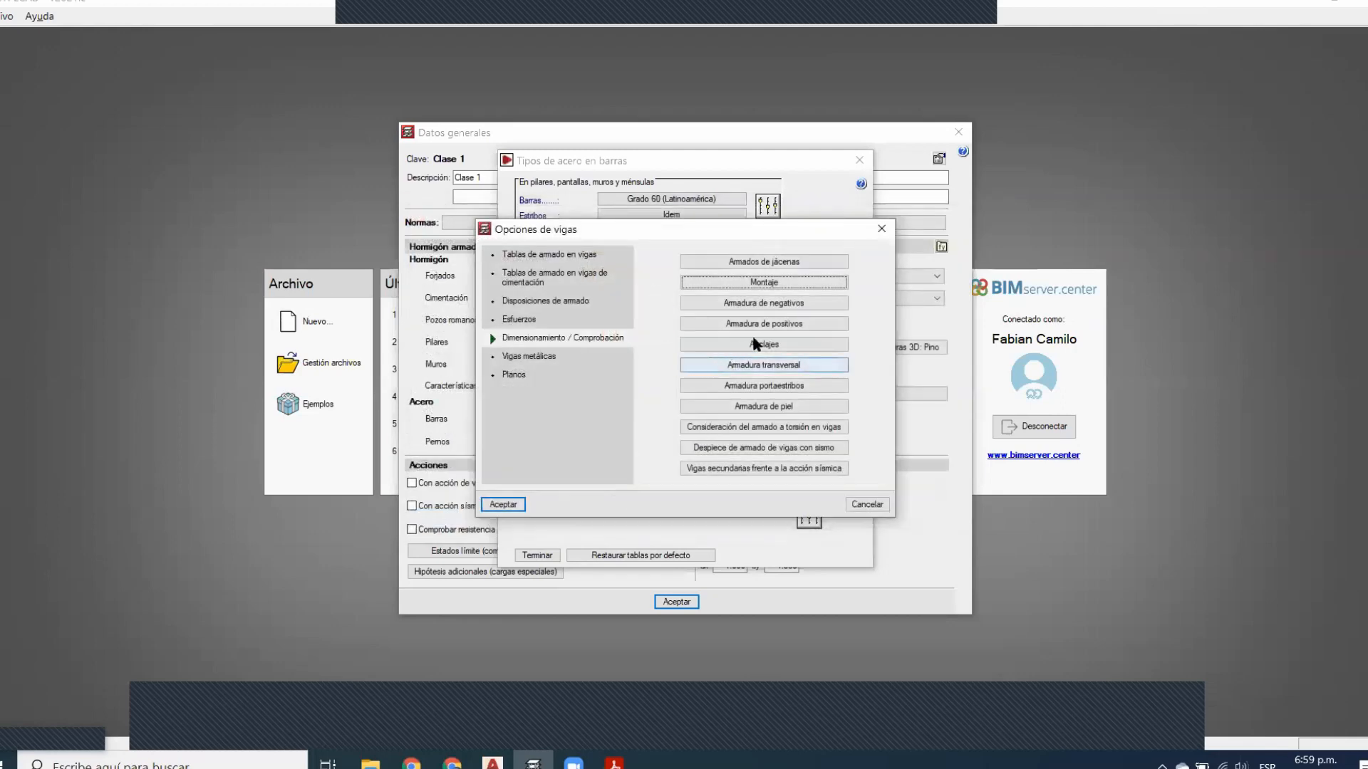
Review the negative reinforcement options for symmetric negatives in single-span beams and the difference percentage for symmetric negatives
click(784, 305)
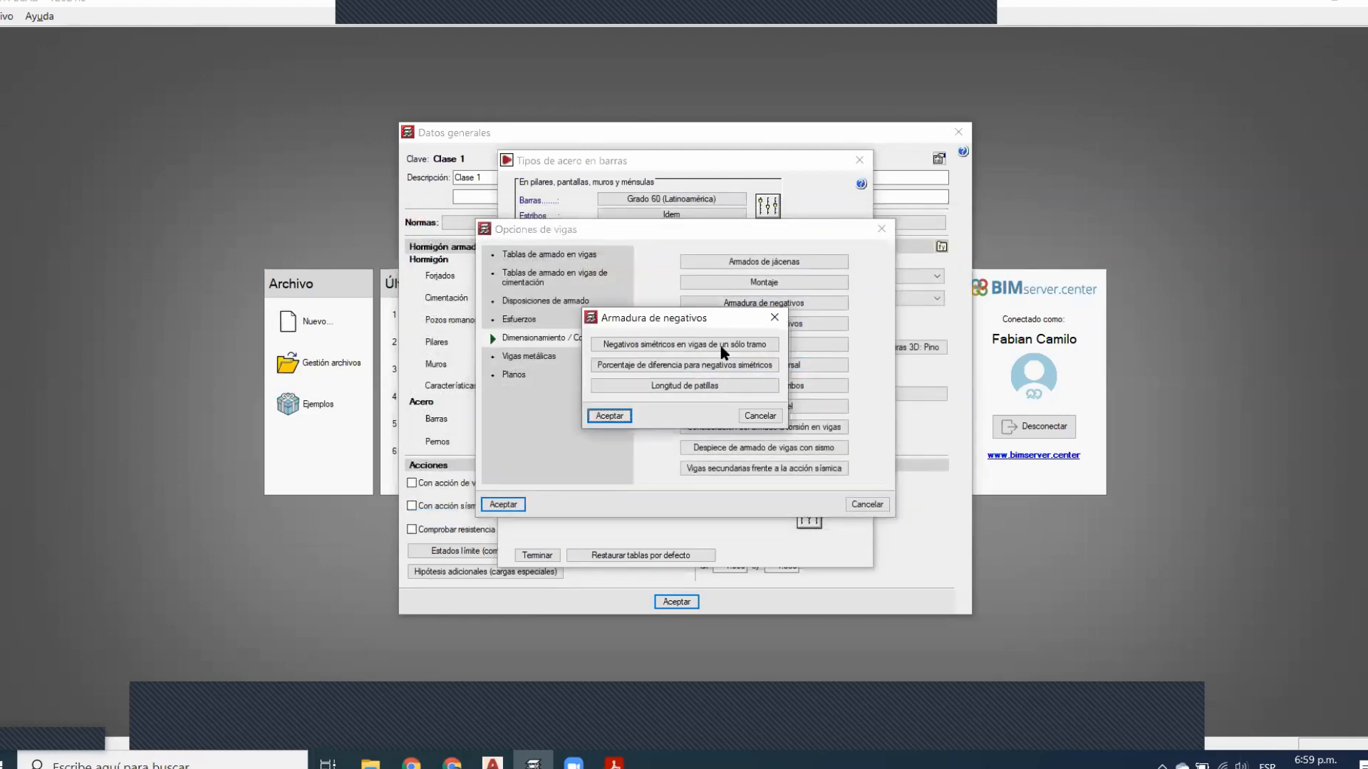
click(739, 343)
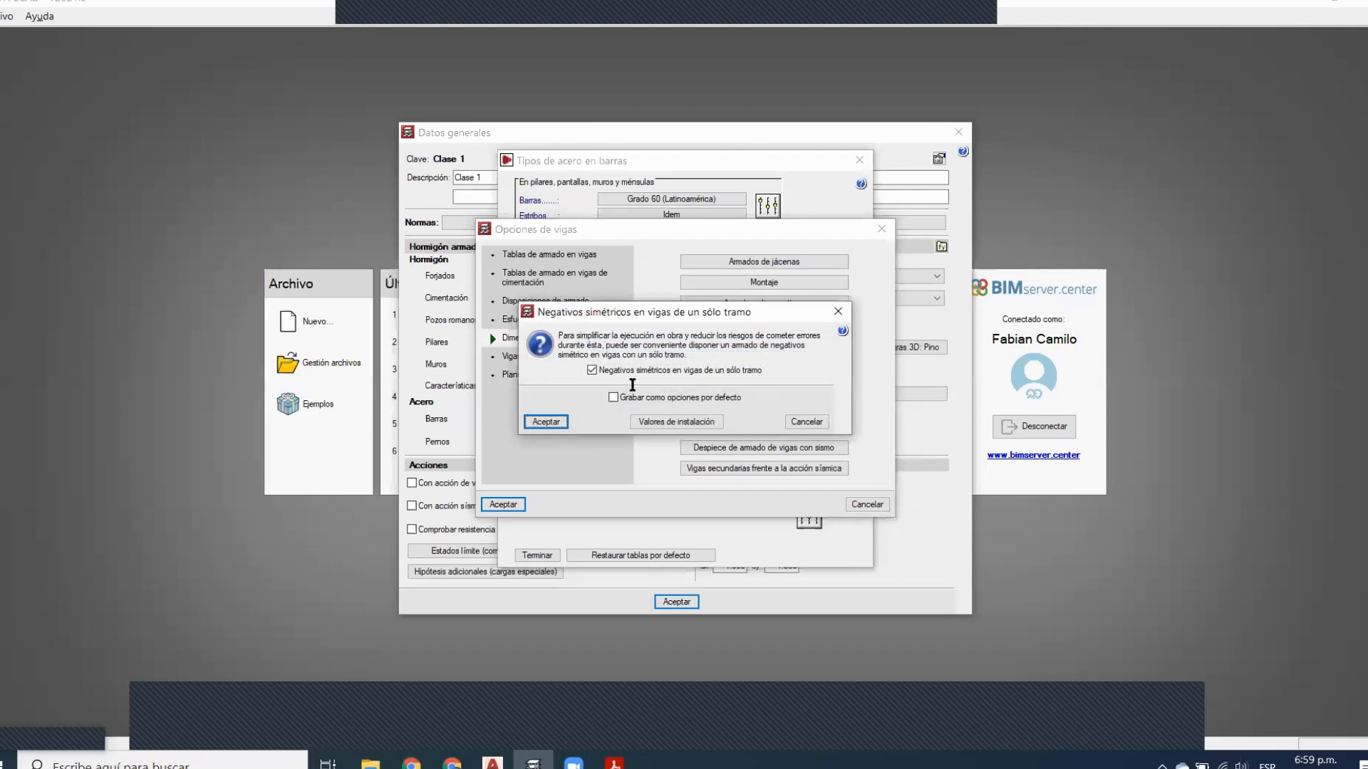
key(Return)
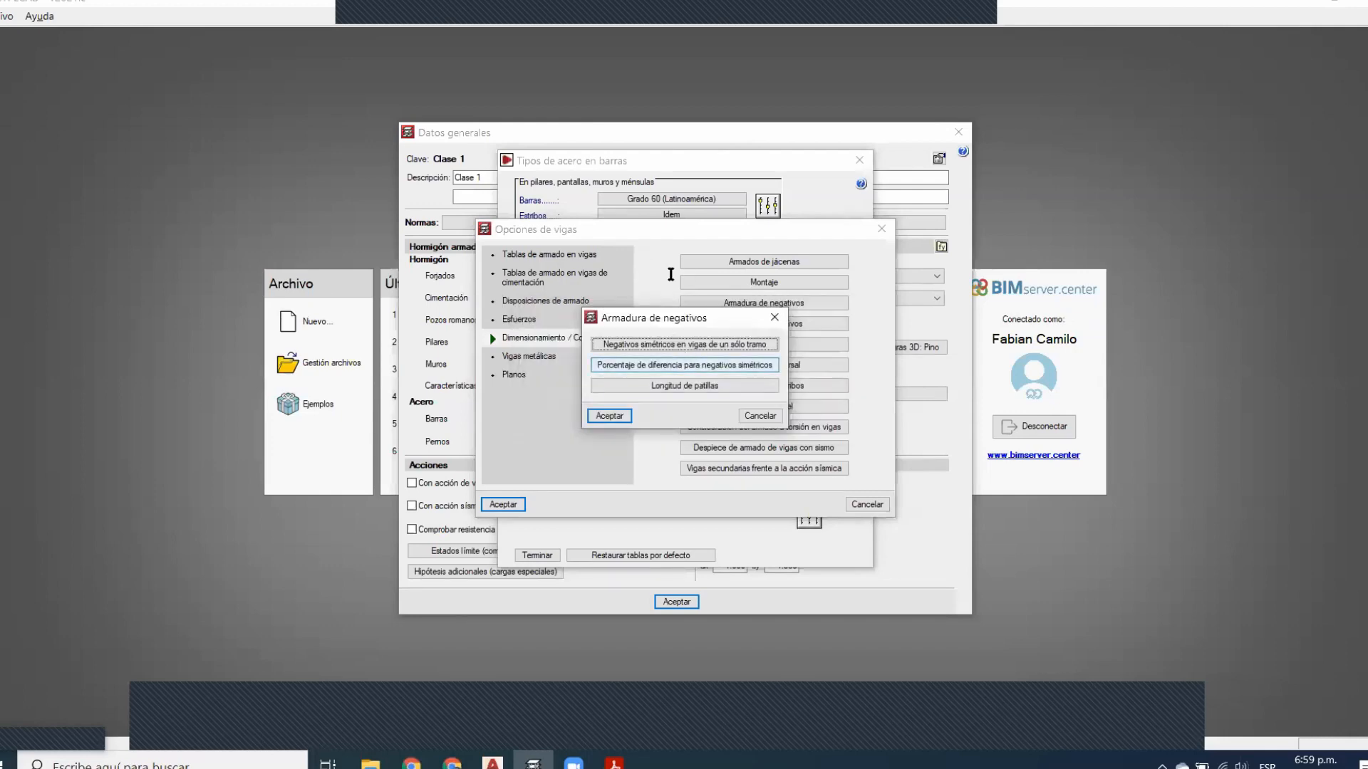
click(671, 366)
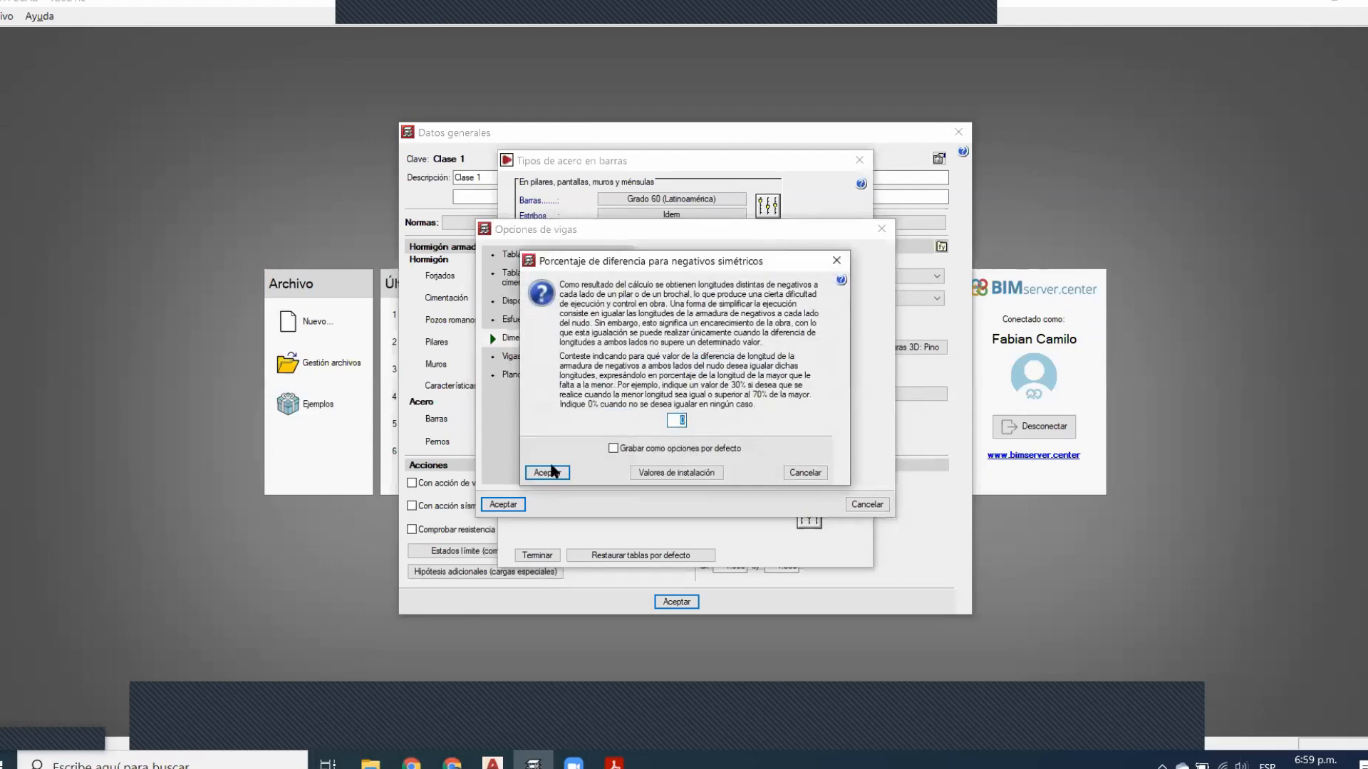
key(Return)
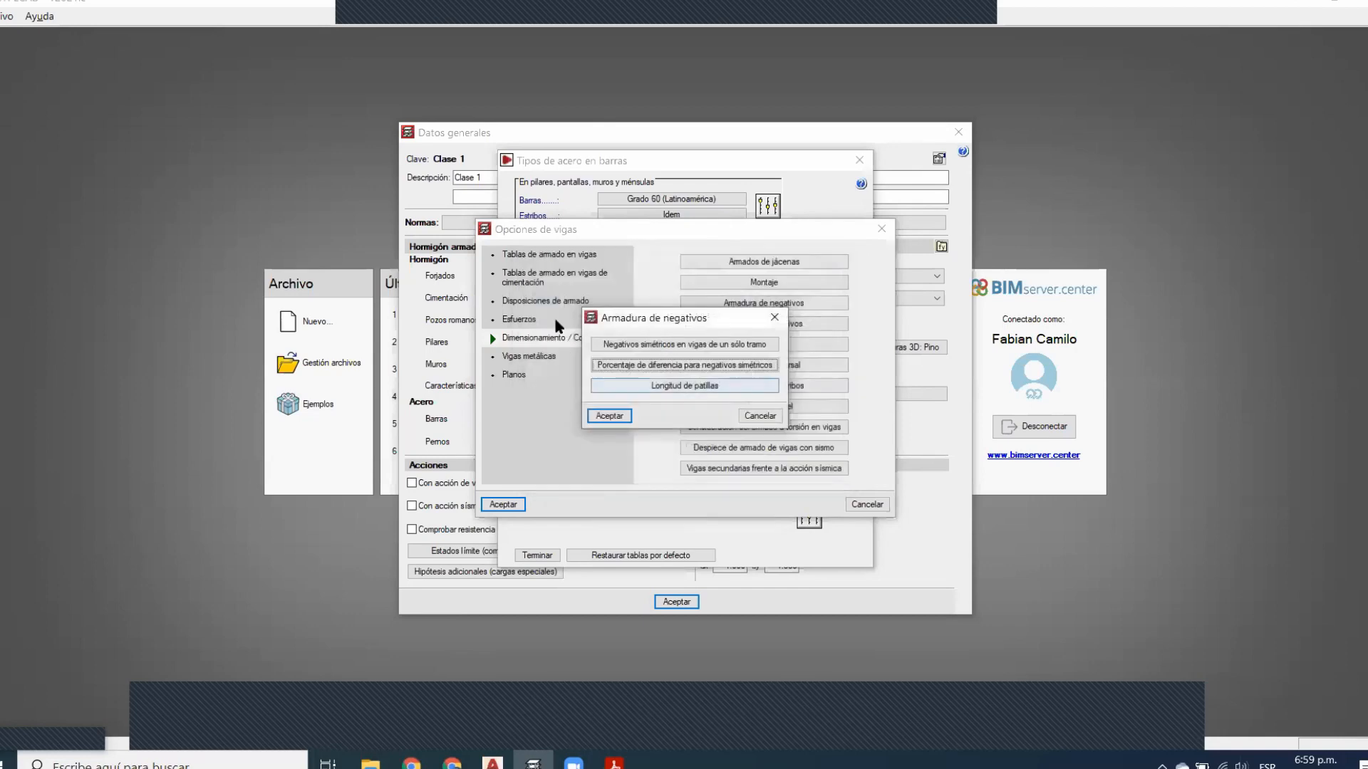
Review the hook length options for the negative reinforcement, accept them, and check the list of positive reinforcement options
click(673, 385)
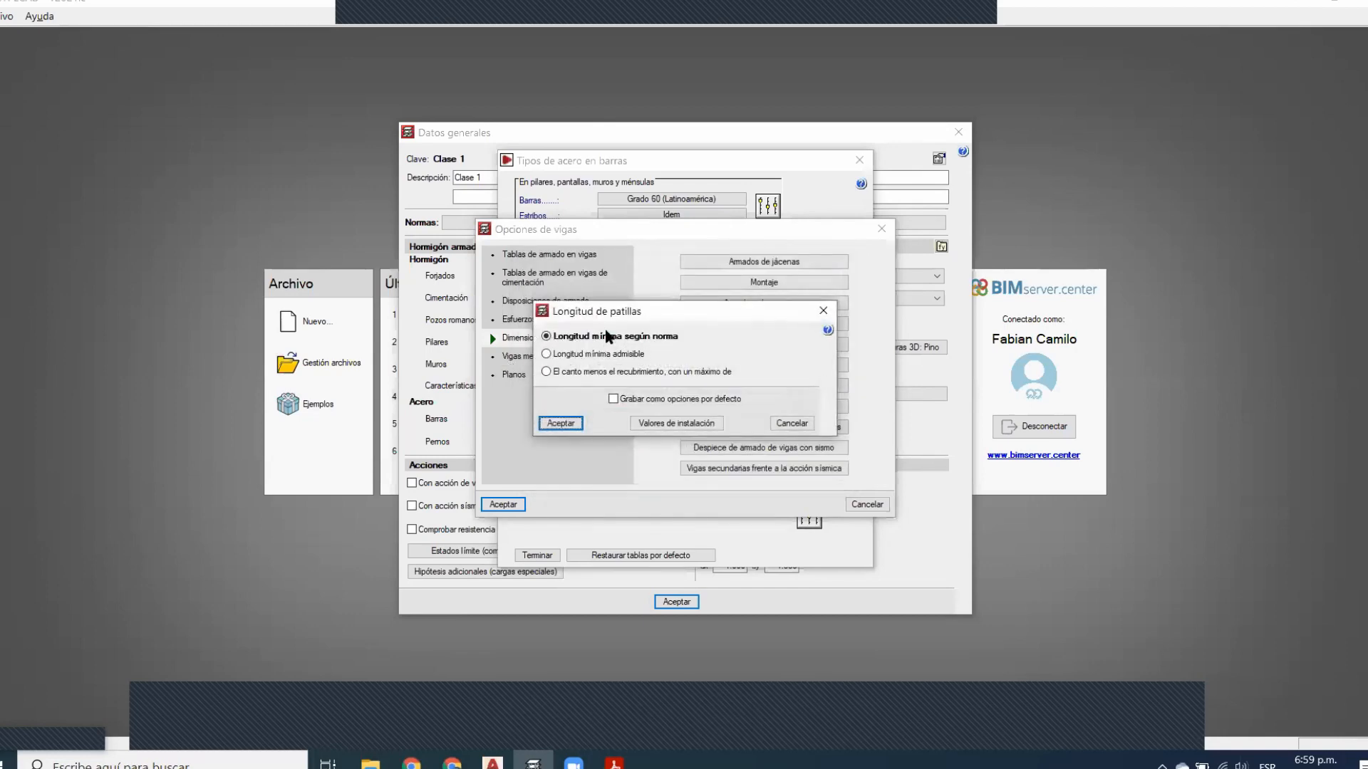
click(560, 424)
key(Return)
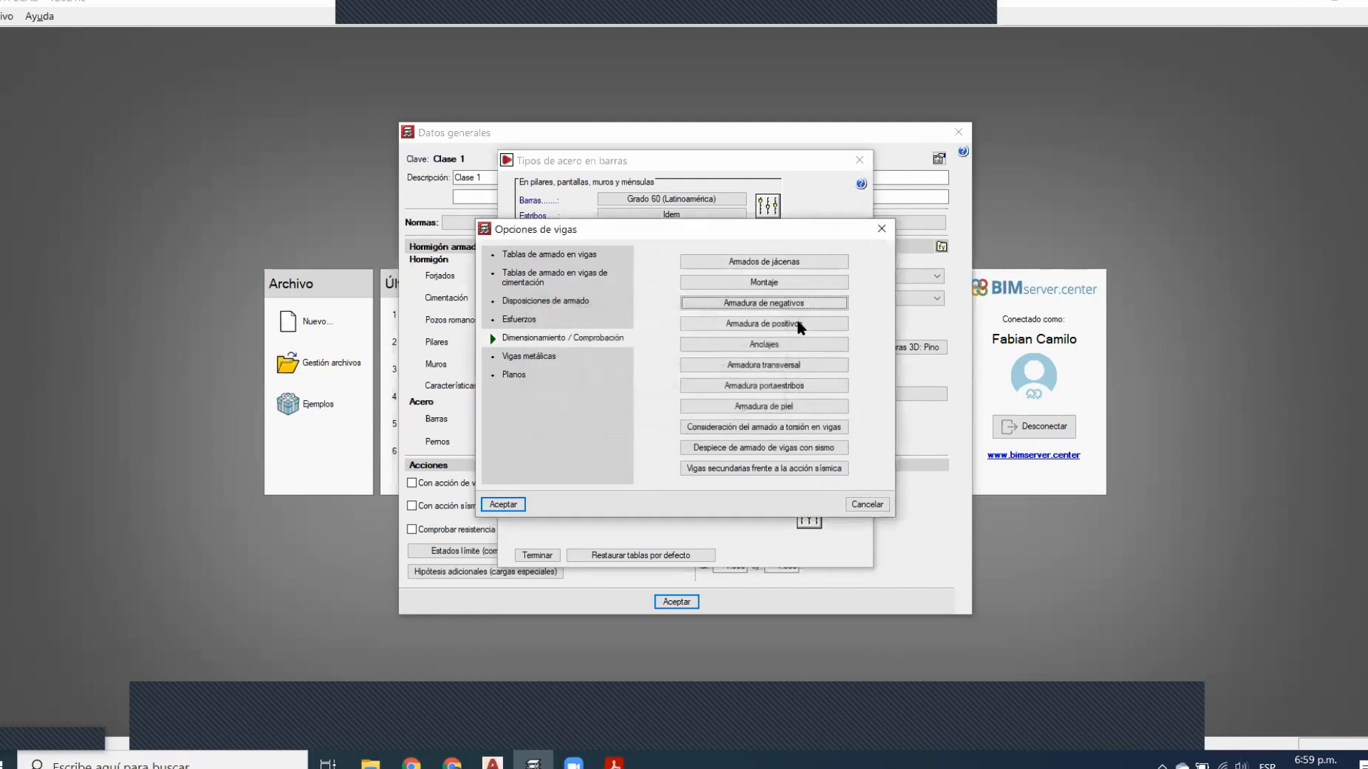
click(696, 322)
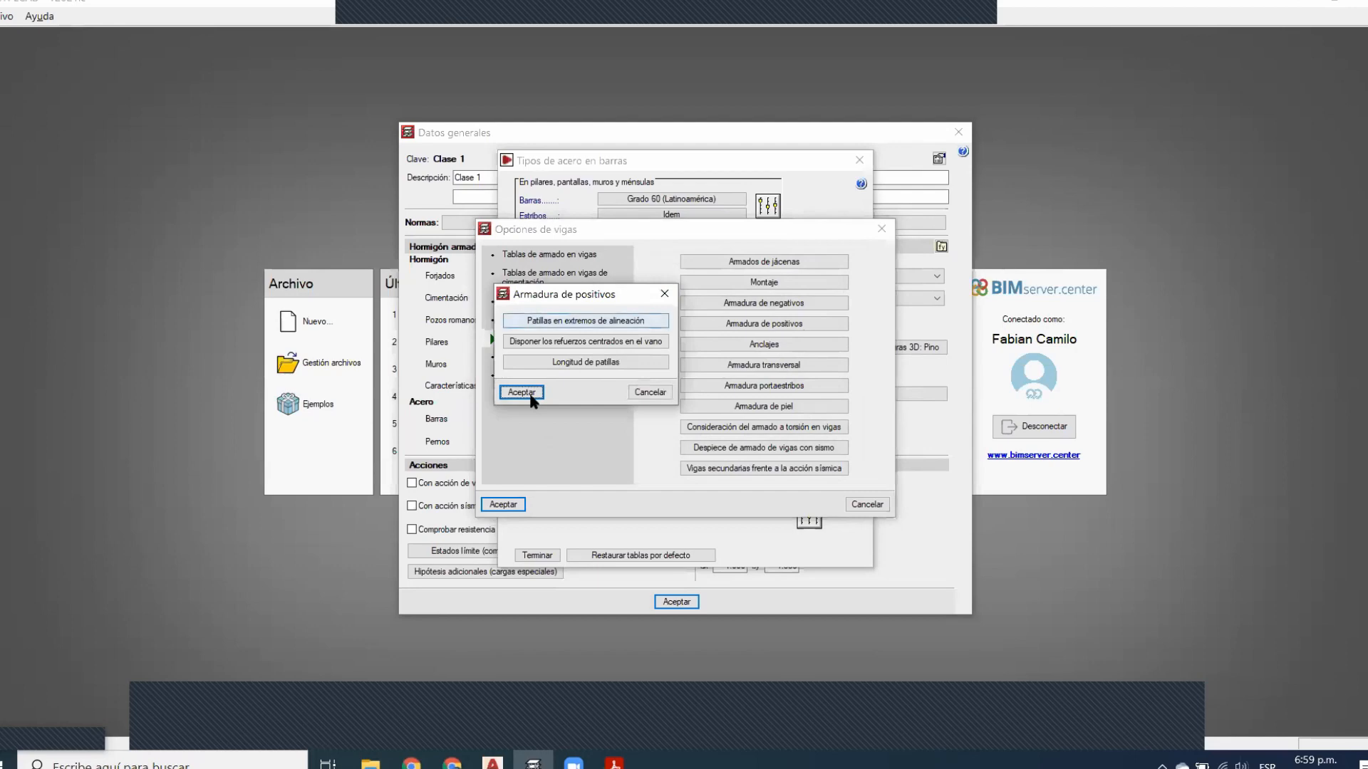
Review the beam anchorage options for anchoring from the column's inner face and for the minimum anchorage length
click(785, 343)
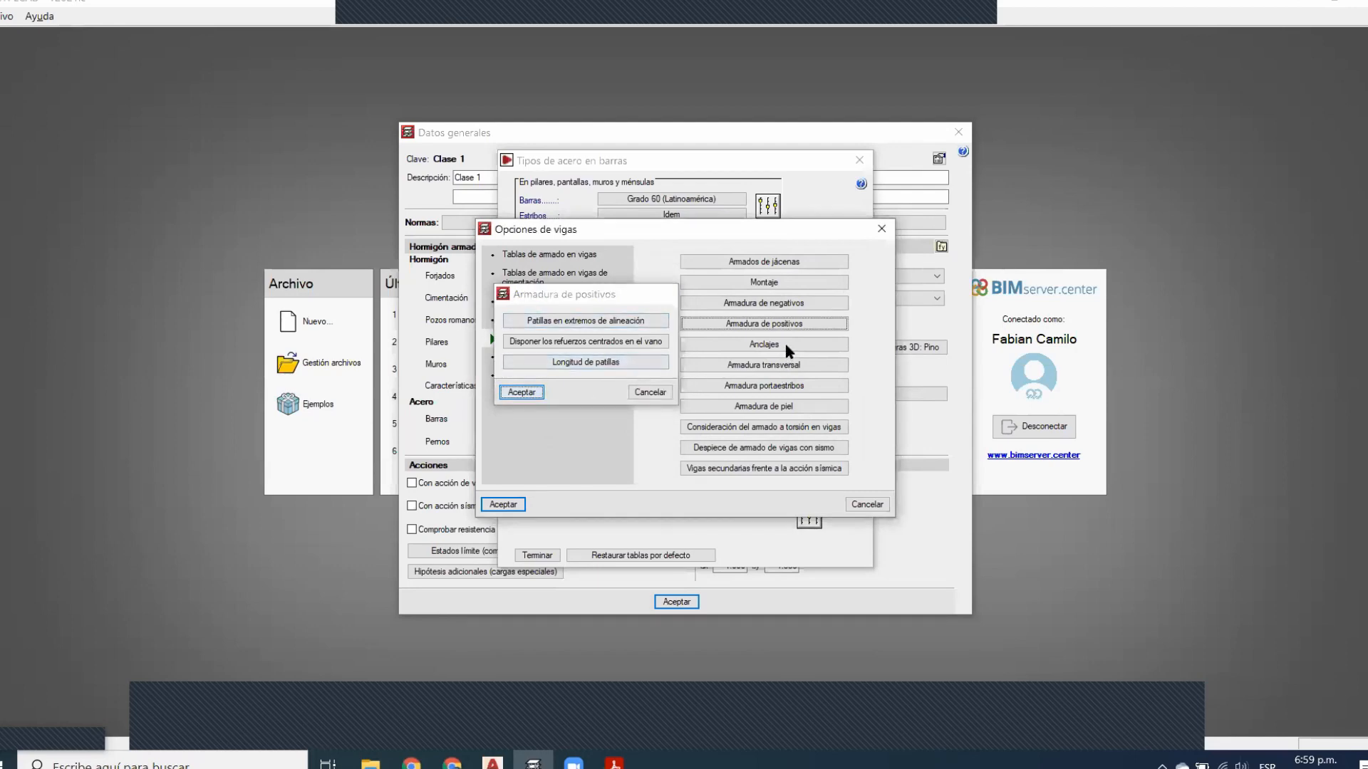
click(685, 355)
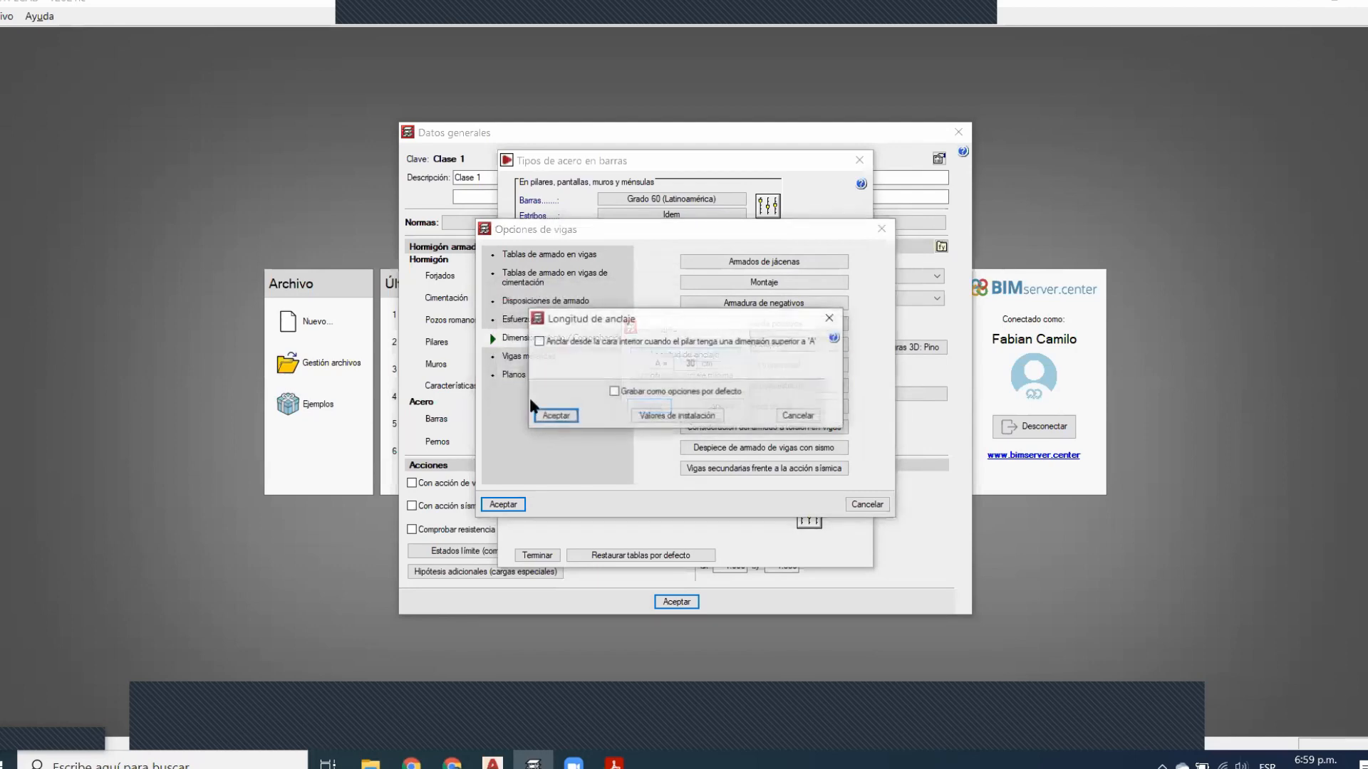
click(557, 416)
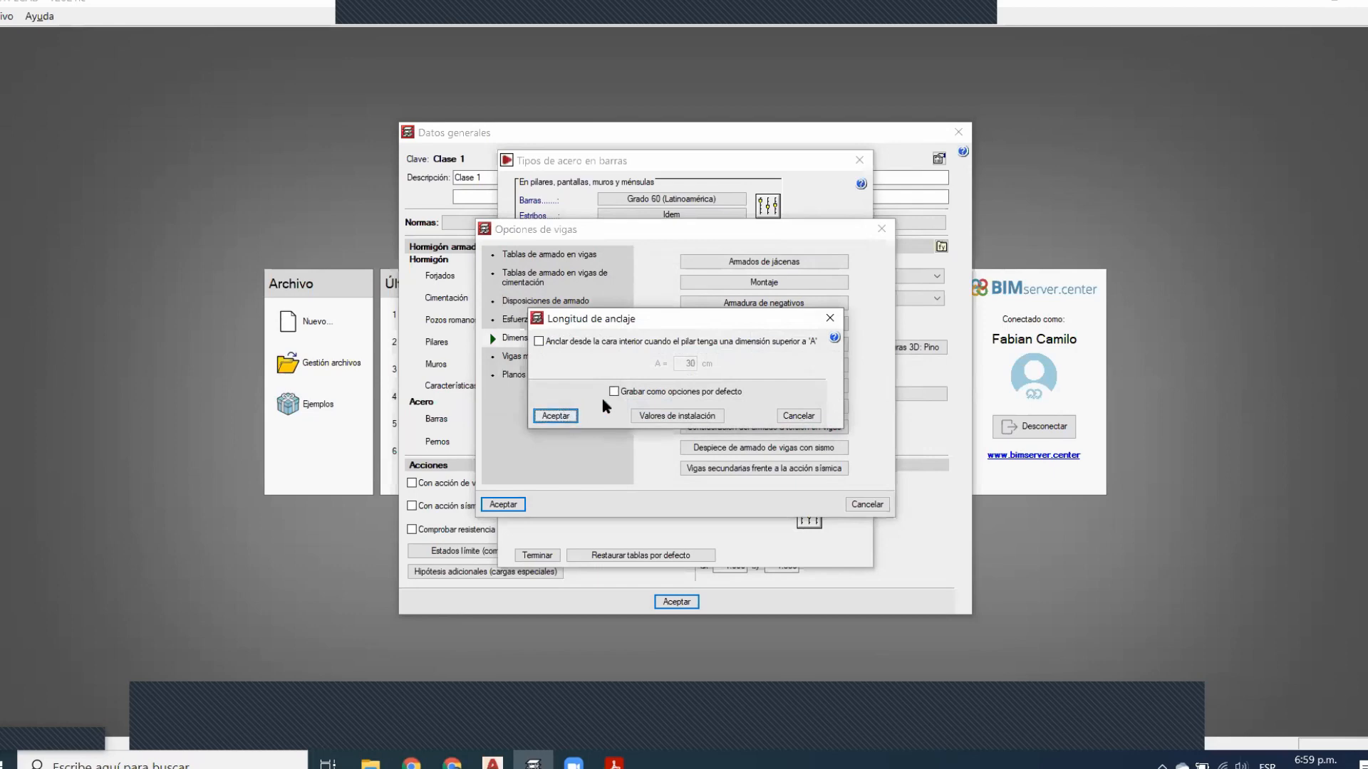
click(659, 374)
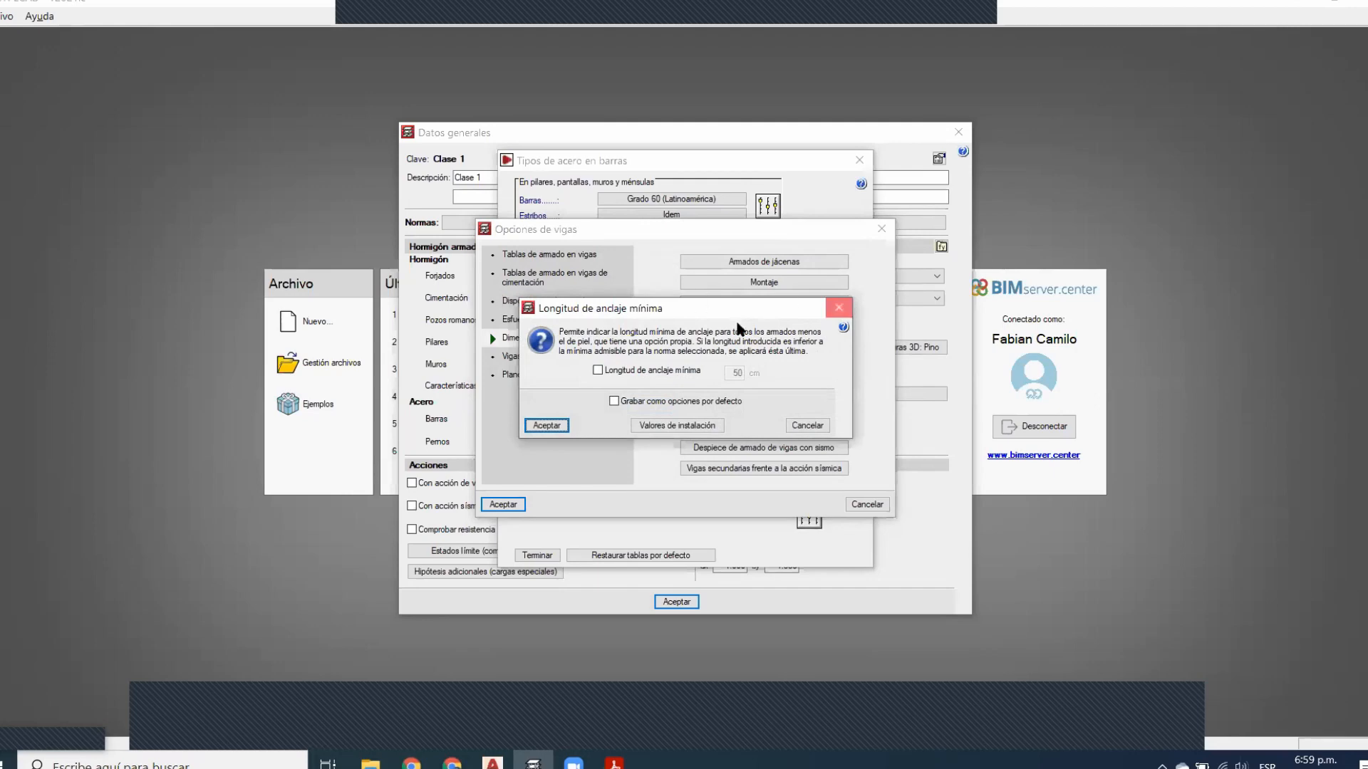
click(839, 308)
key(Return)
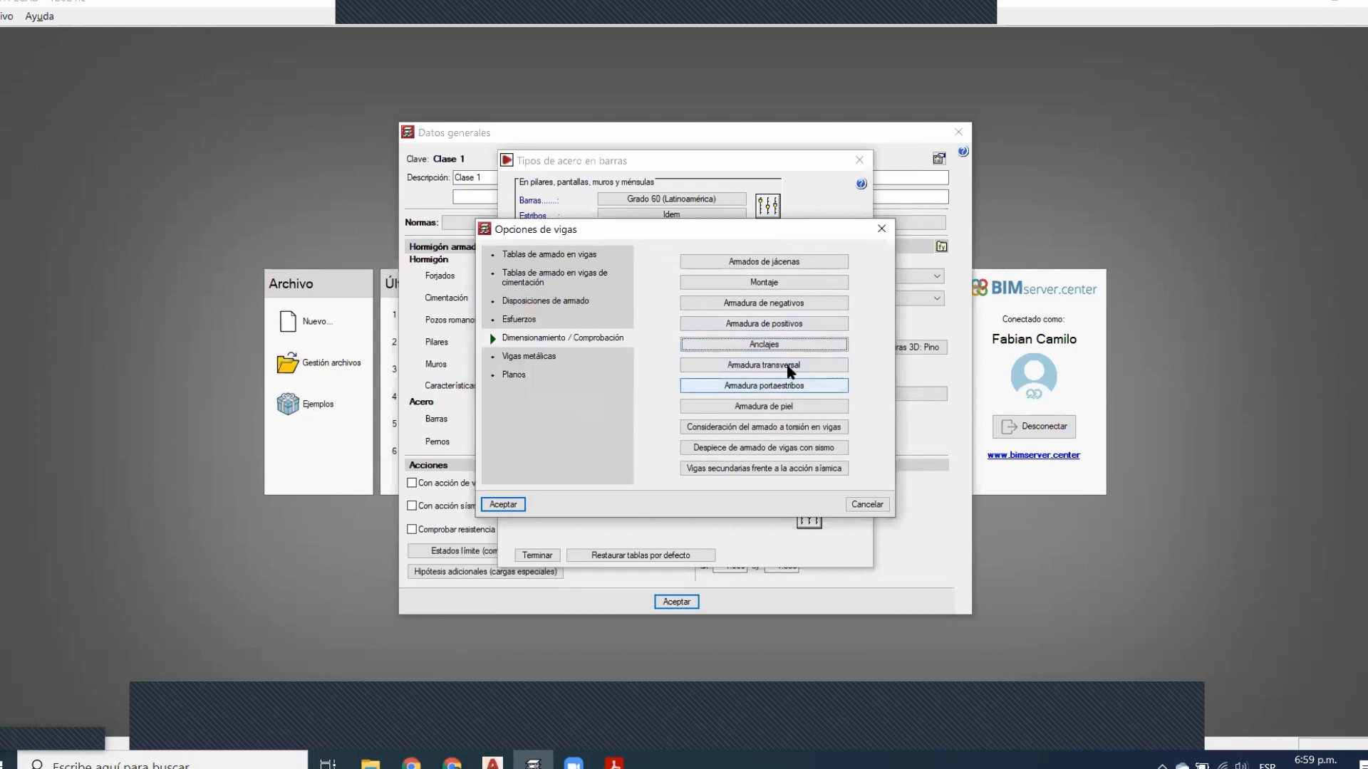
Review the transverse reinforcement settings for minimum stirrup length and stirrup symmetry, leaving both dialogs without changes
click(789, 367)
click(740, 317)
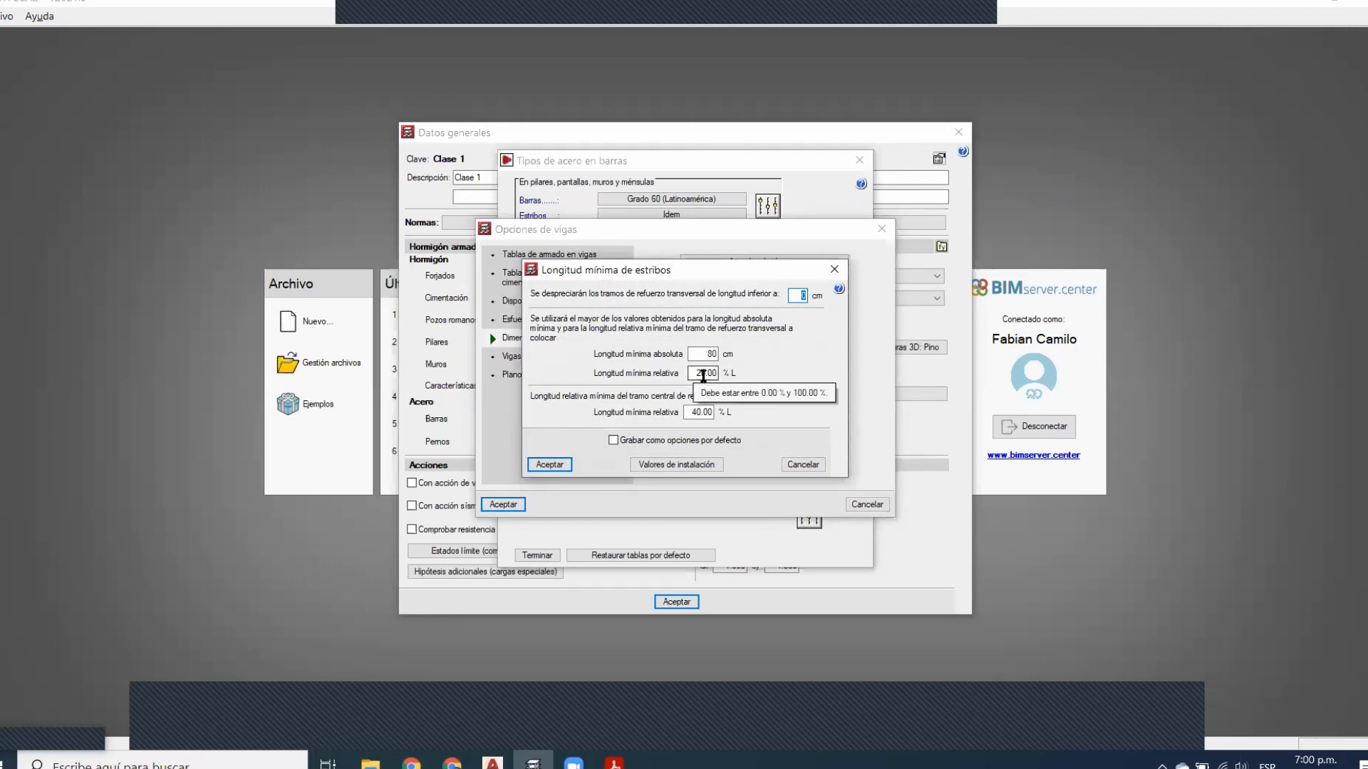
click(834, 270)
click(690, 339)
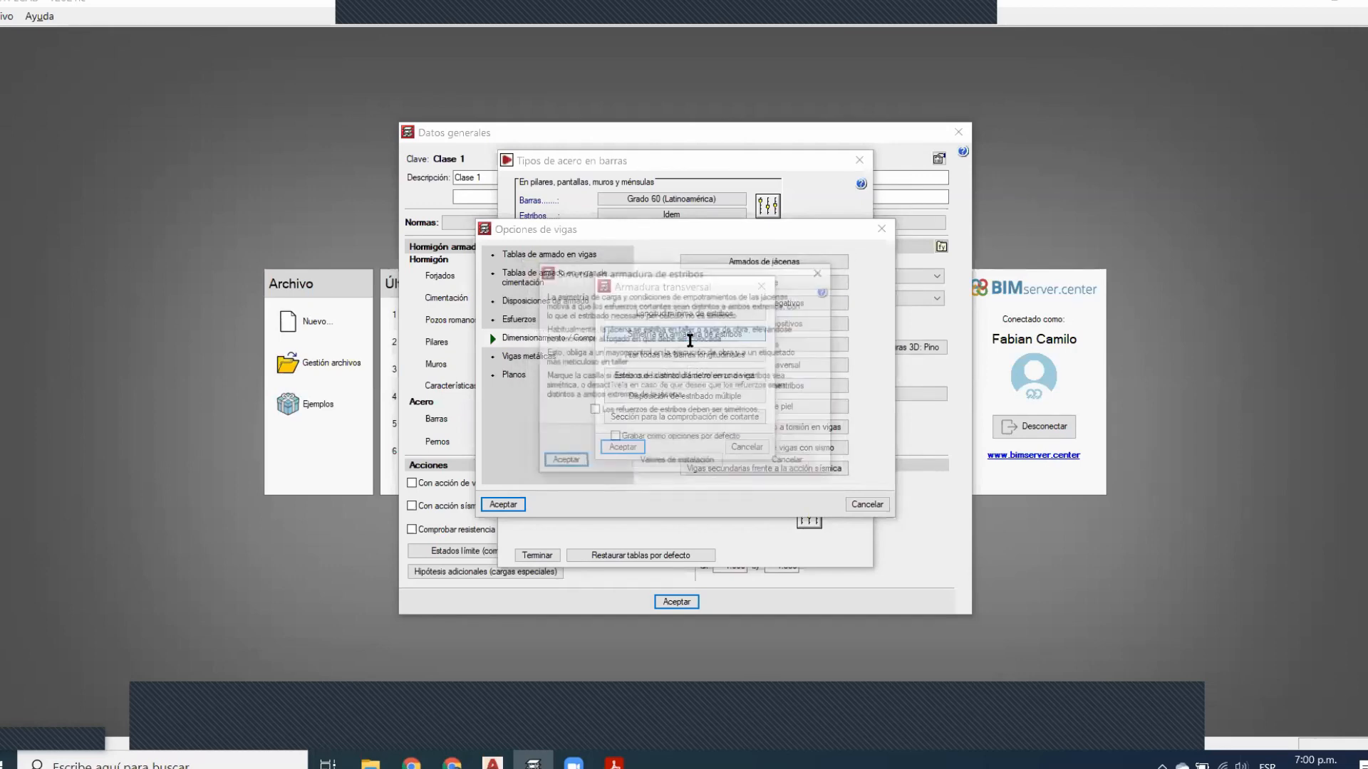
click(815, 272)
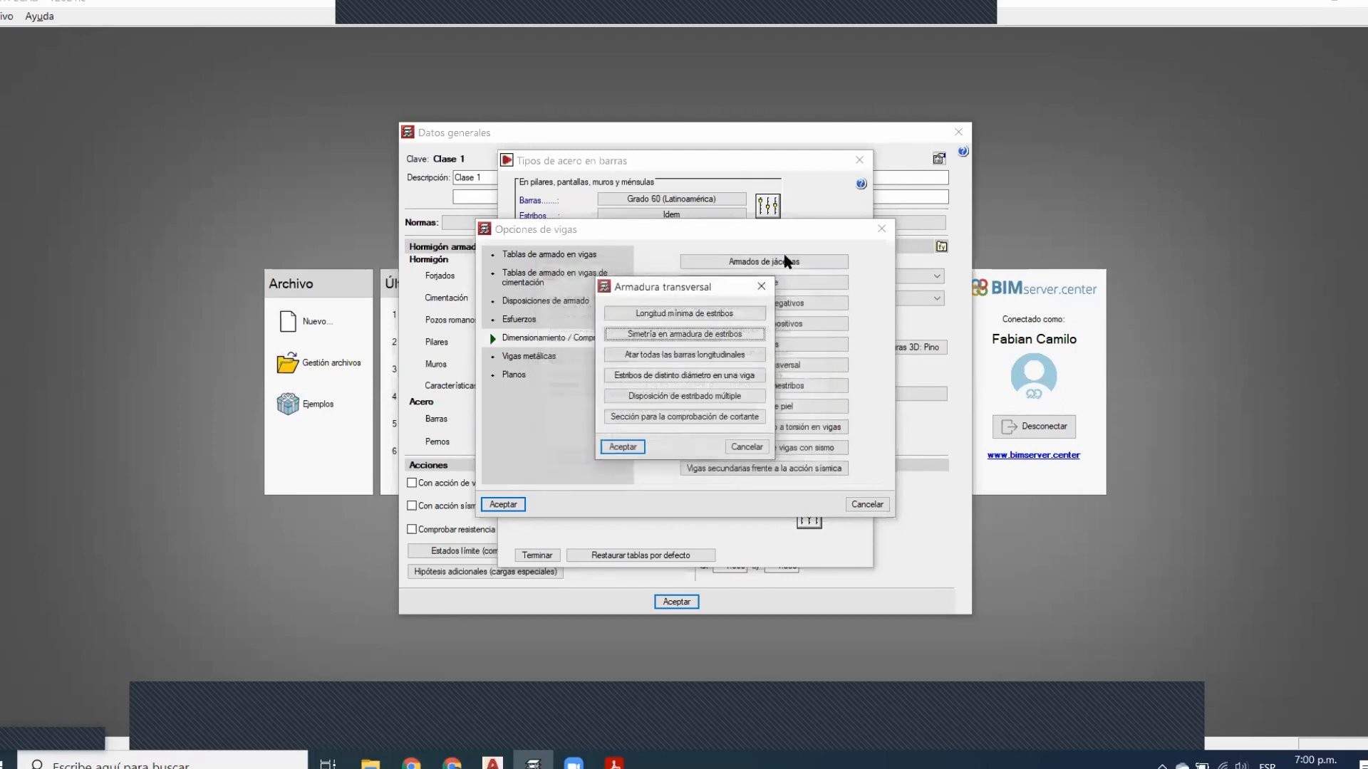
Check the options for tying all longitudinal bars and for mixing stirrups of different diameters in one beam
click(673, 357)
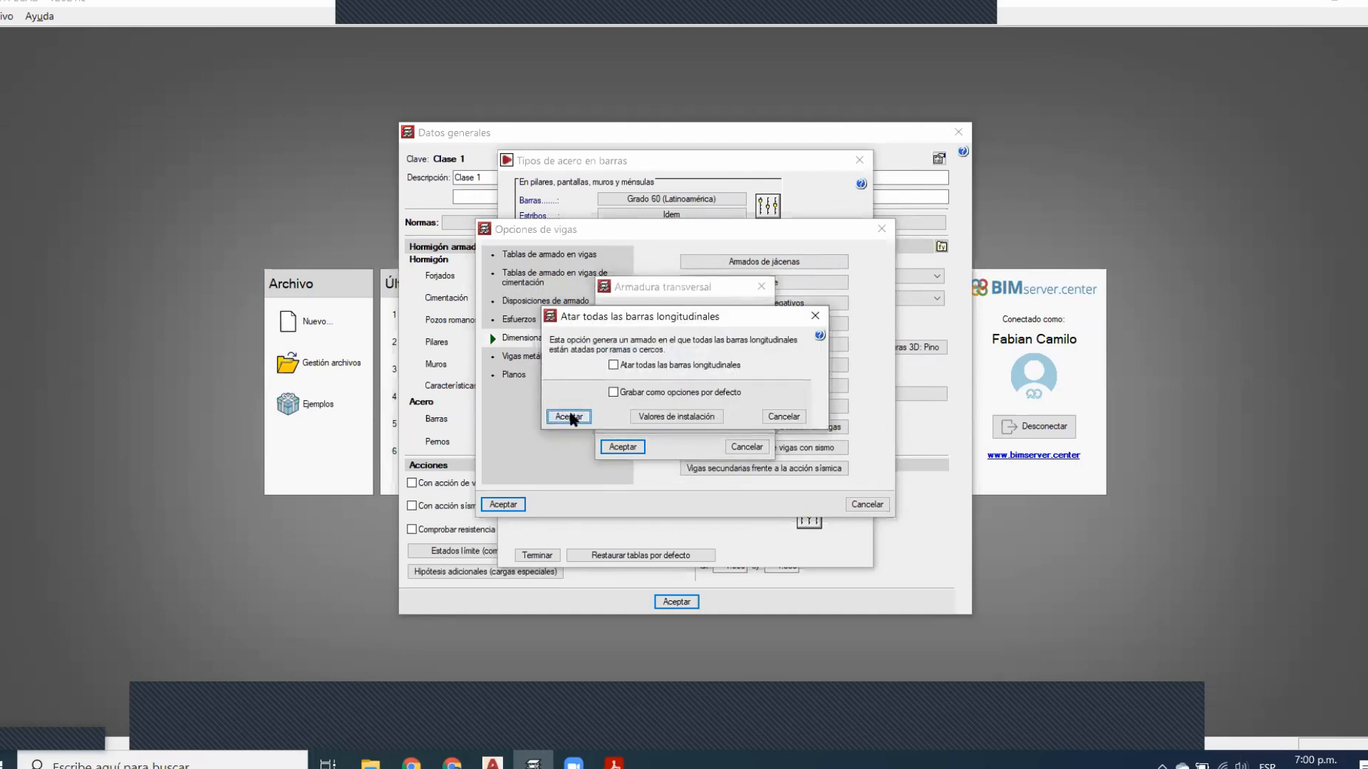
click(570, 417)
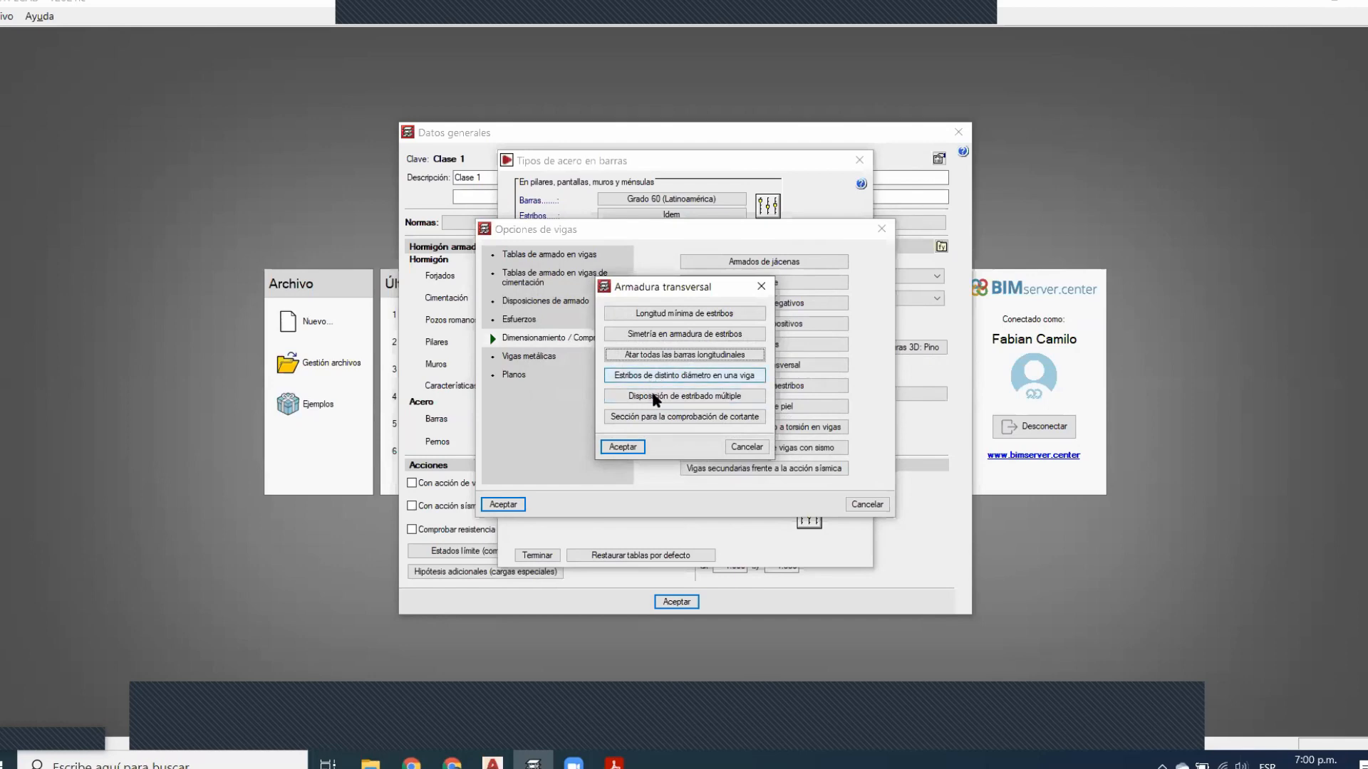
click(727, 378)
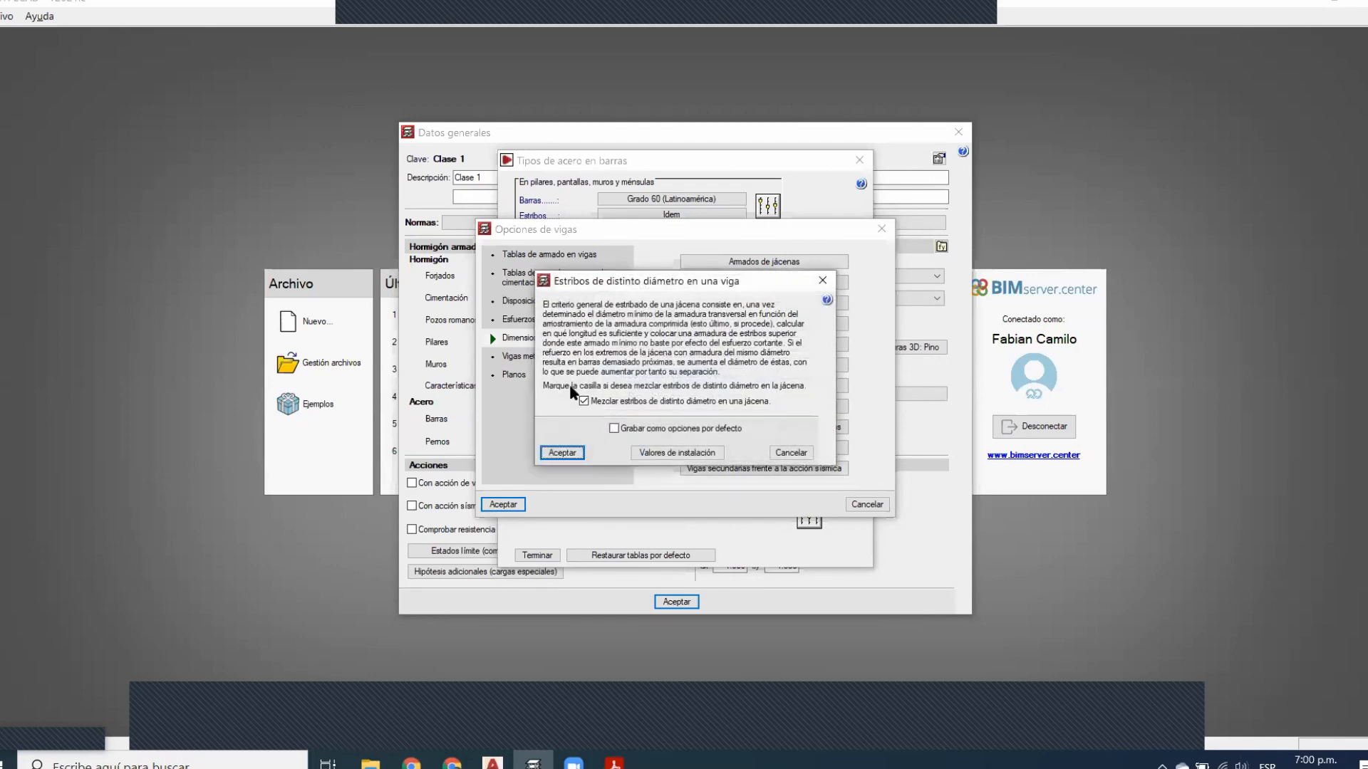
click(557, 453)
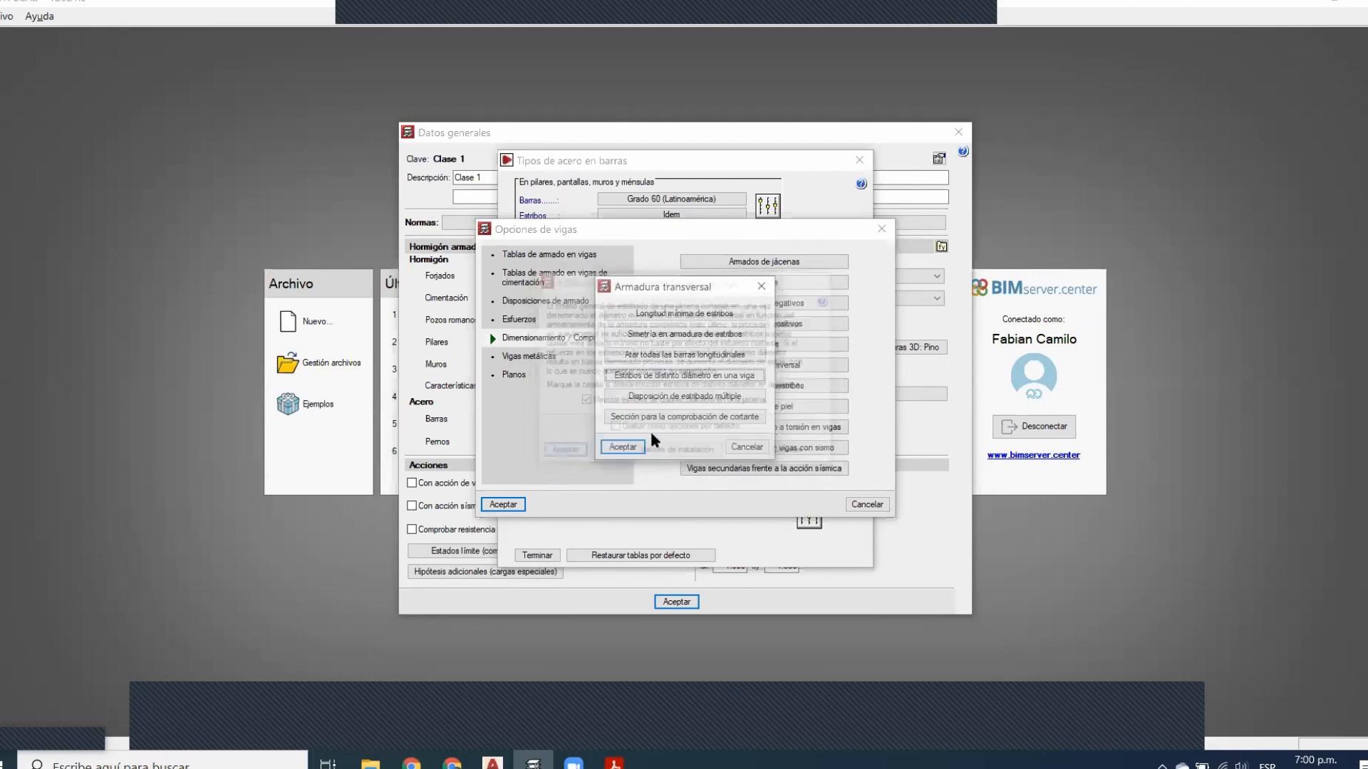
Review the multiple stirrup arrangement and the section for the shear check, and accept the transverse reinforcement options
click(665, 396)
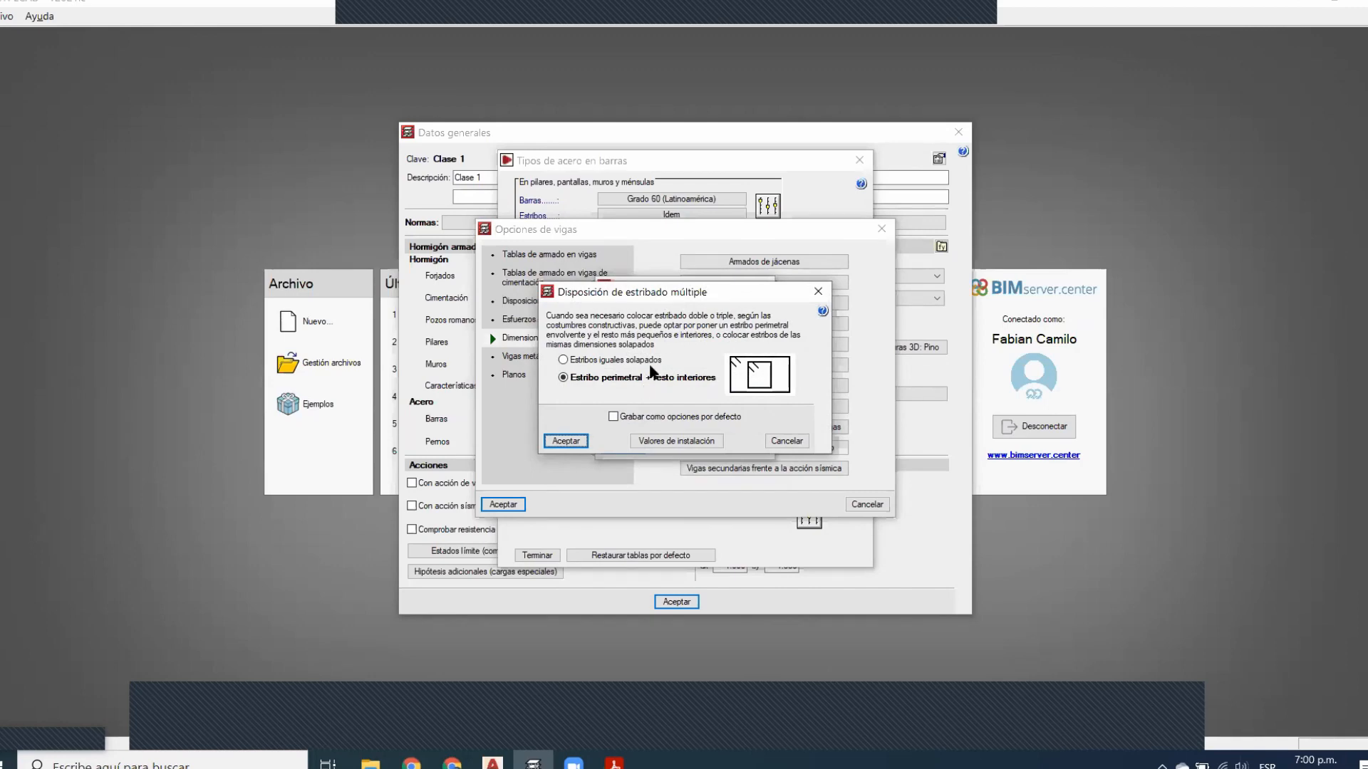
click(566, 441)
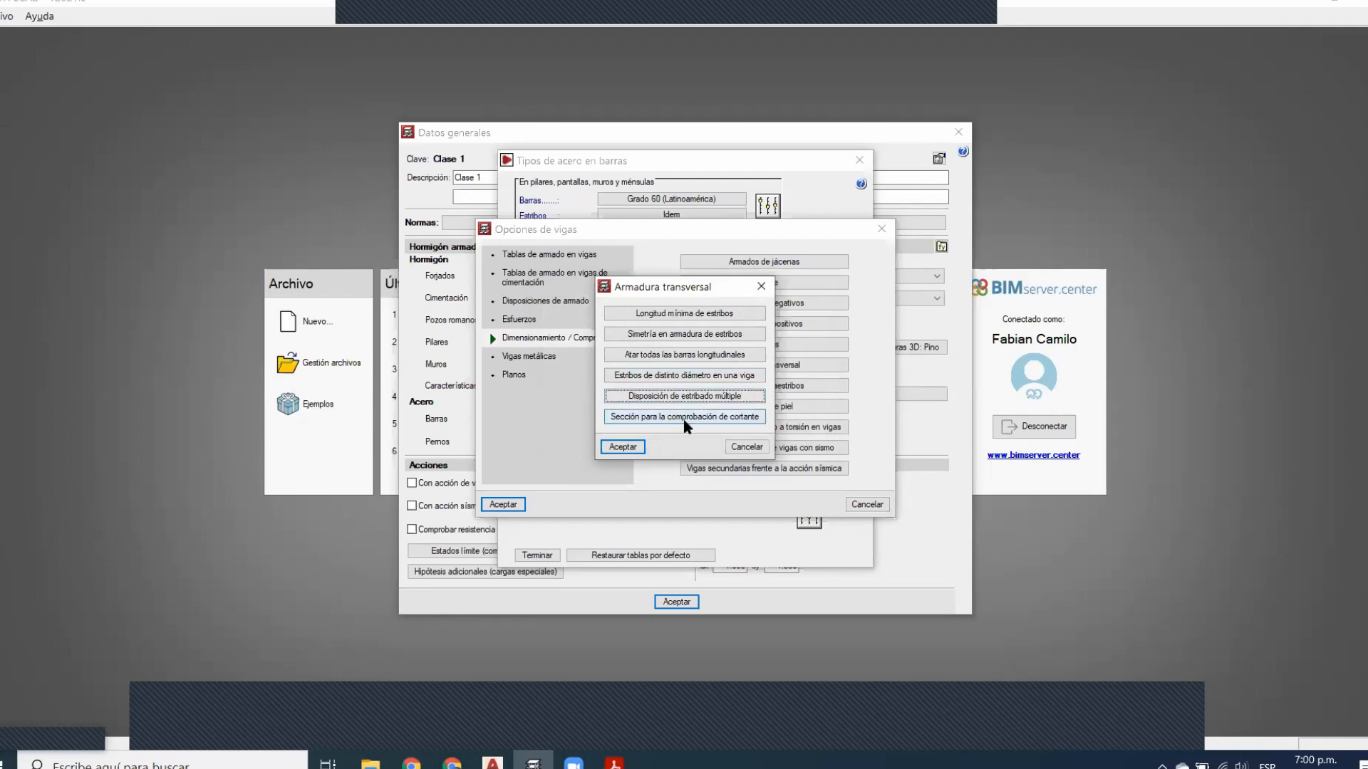
click(687, 417)
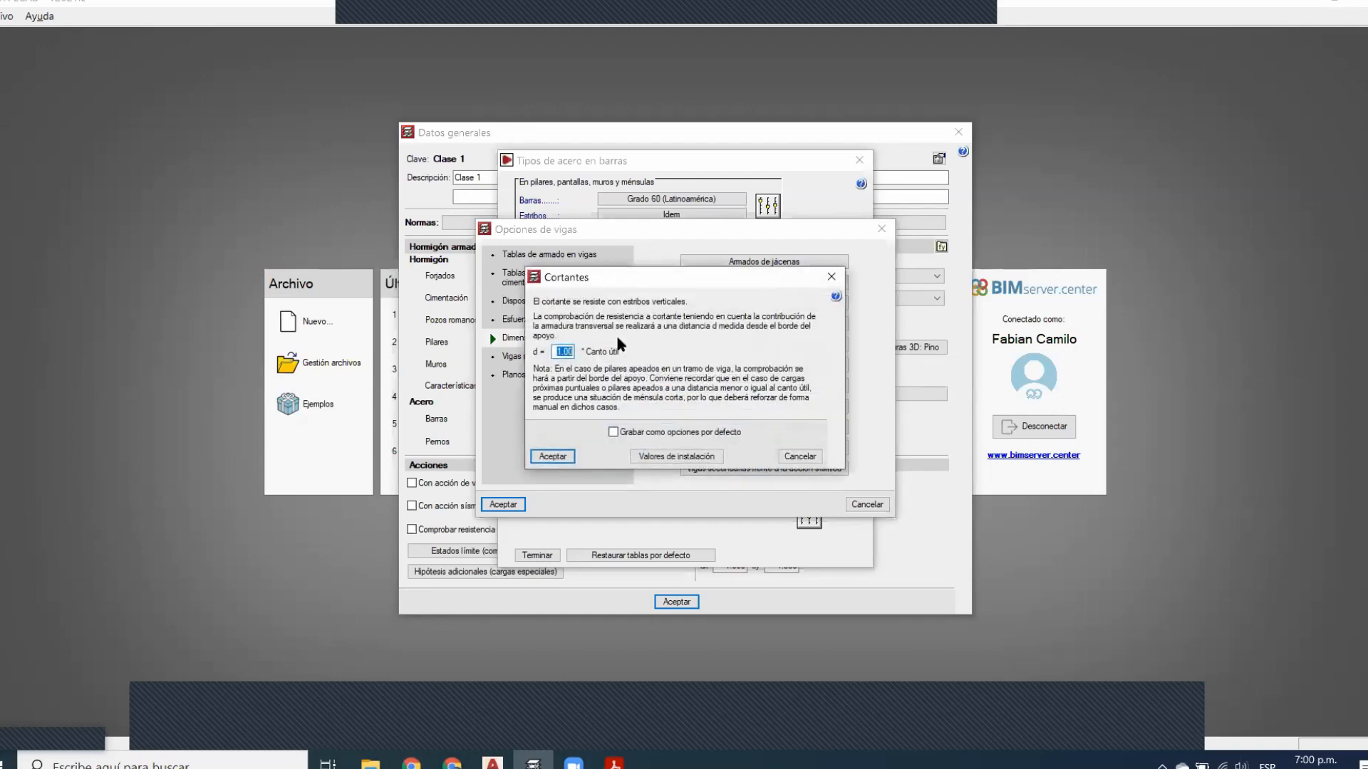
click(556, 456)
click(604, 446)
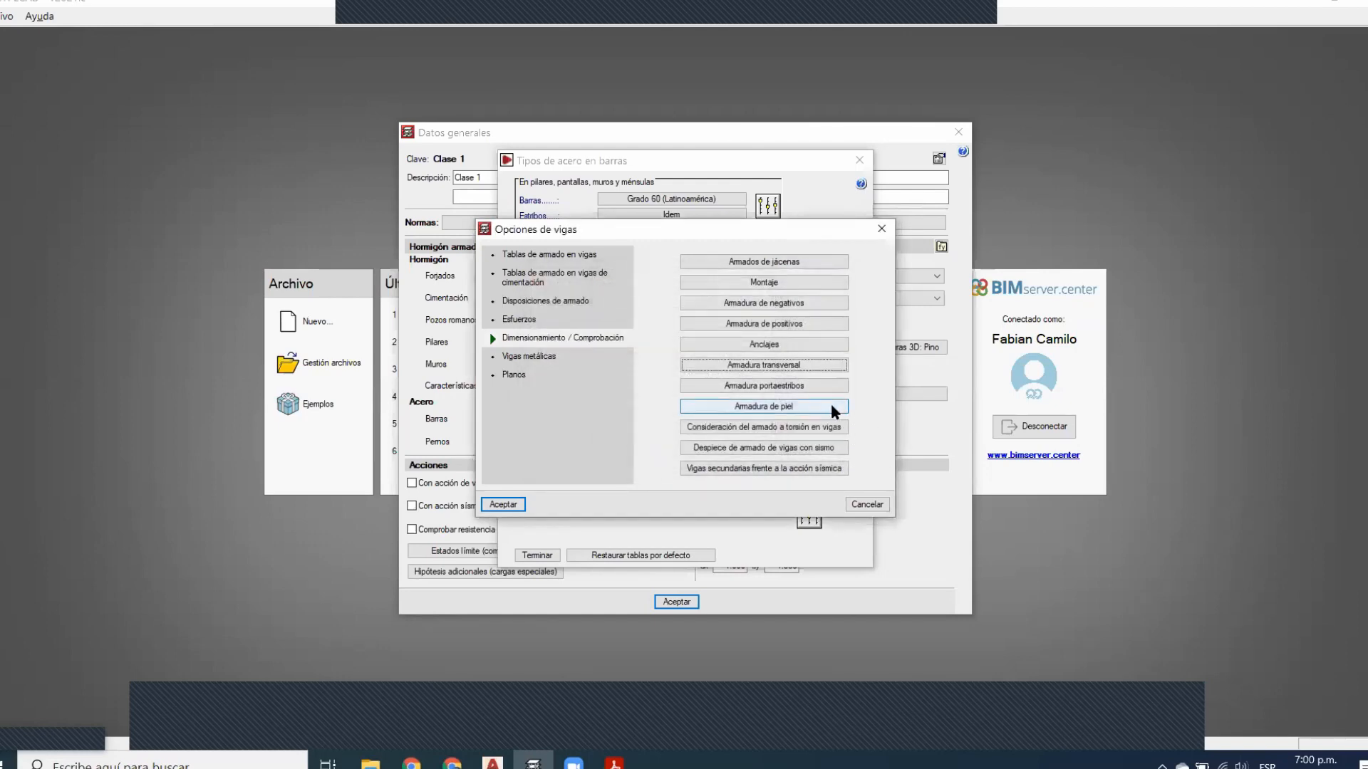
Examine the transverse reinforcement arrangement tables for rectangular sections and for rectangular sections with one flange
click(811, 385)
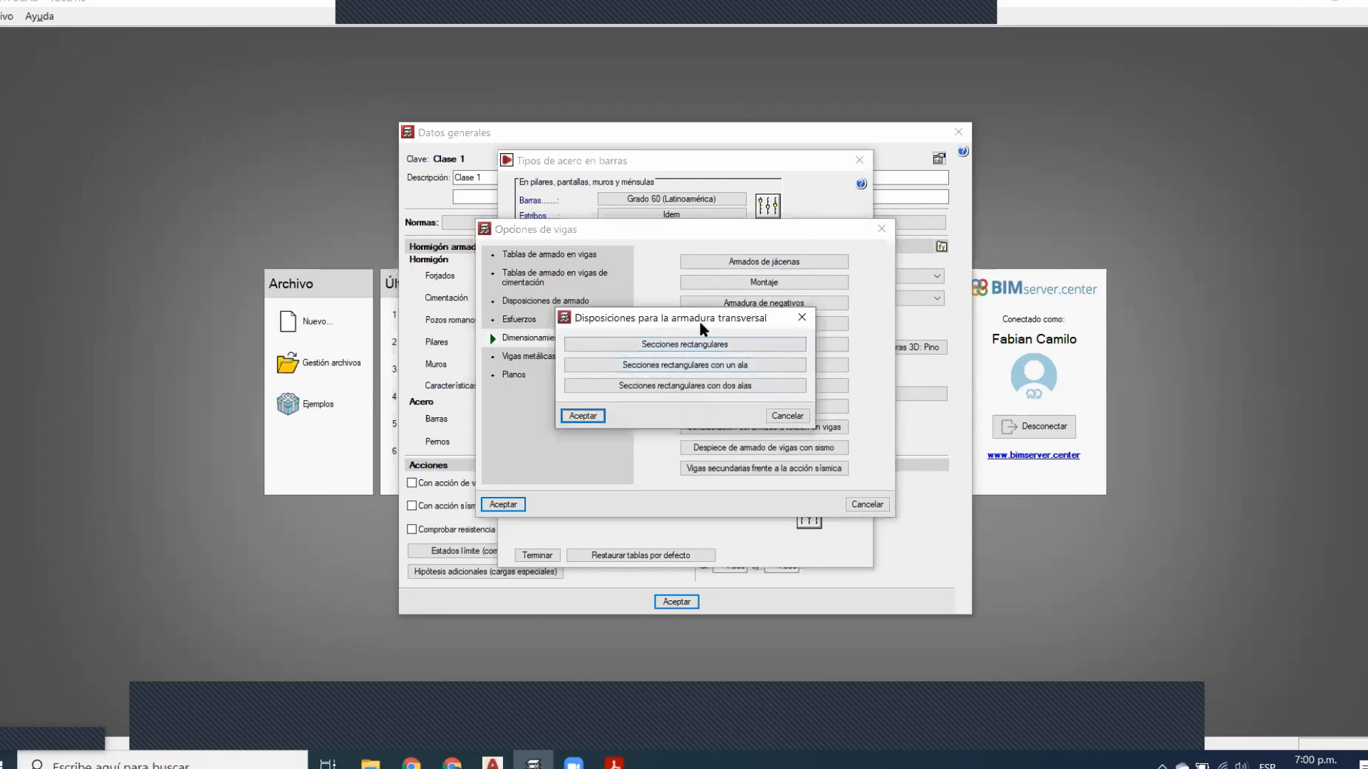
drag(699, 320, 638, 326)
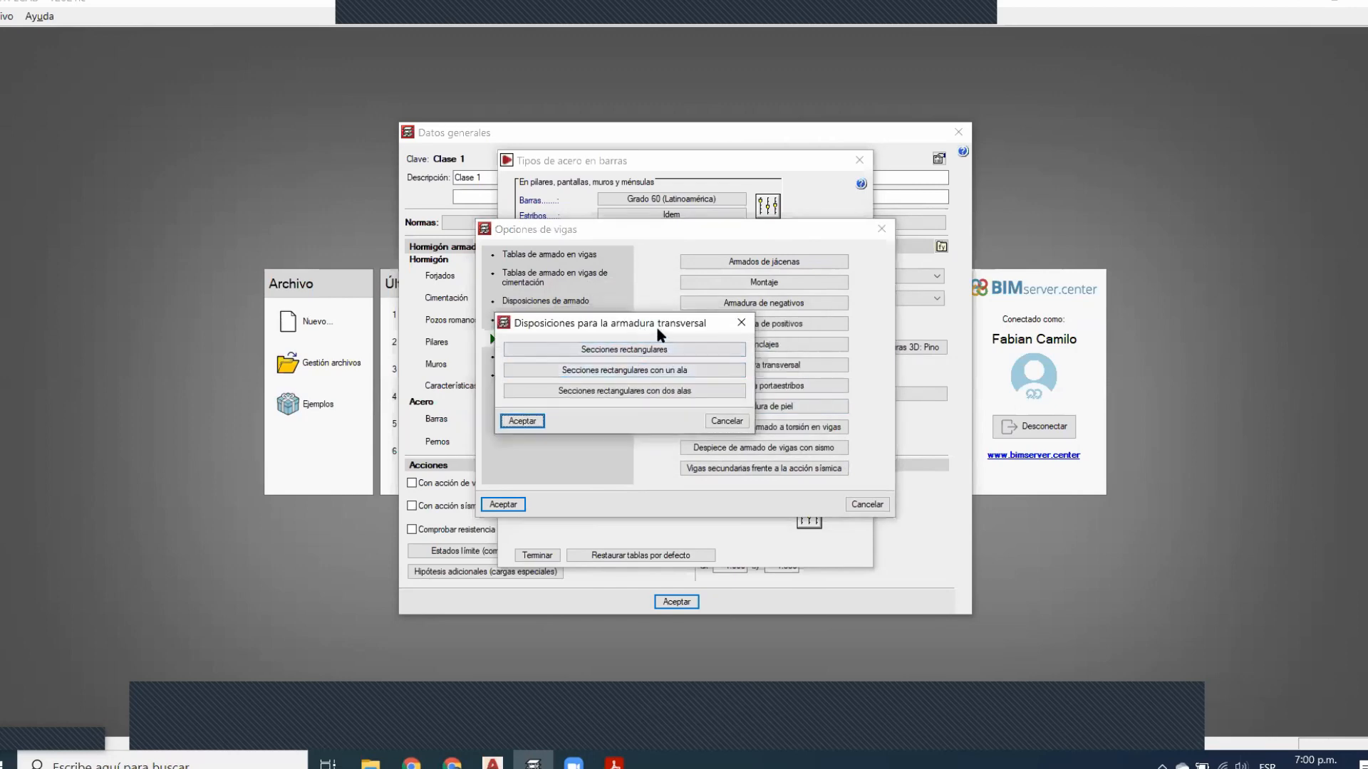
drag(656, 328, 588, 337)
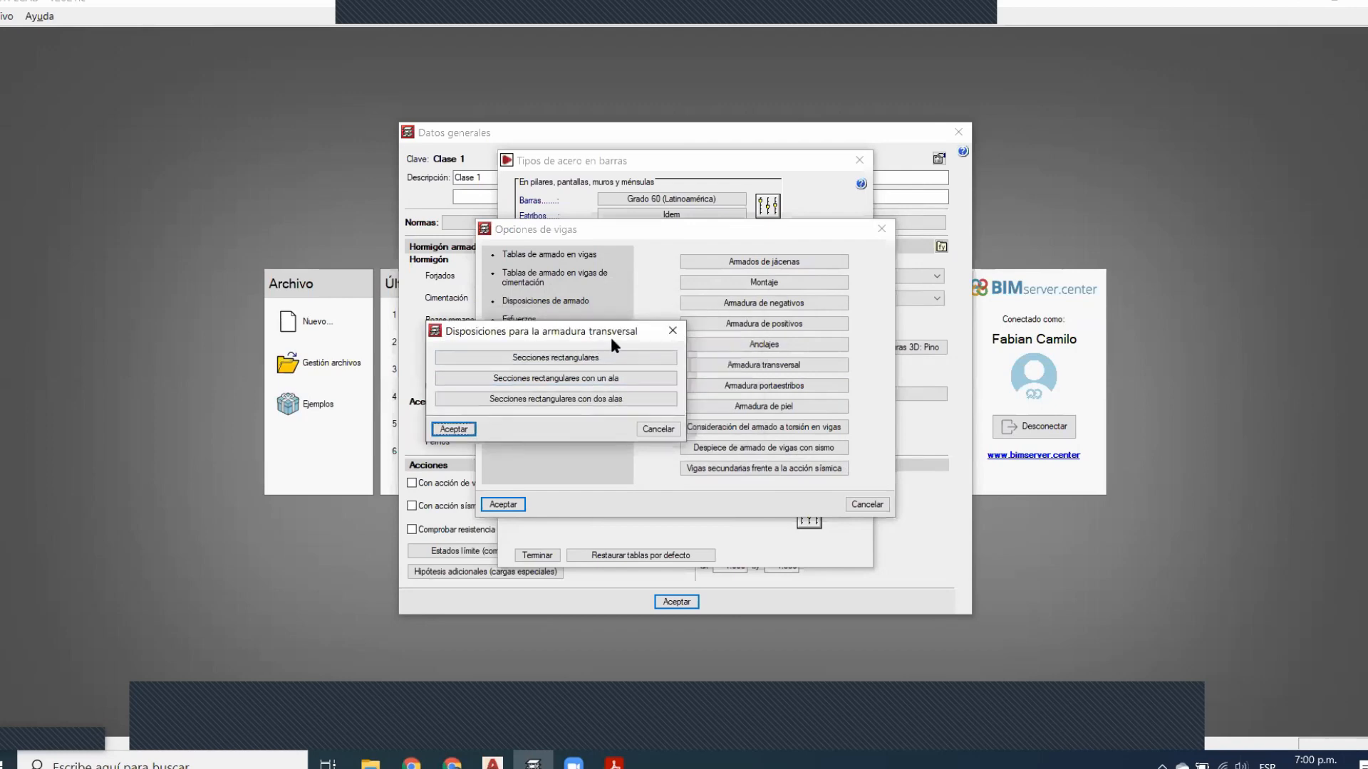
click(598, 361)
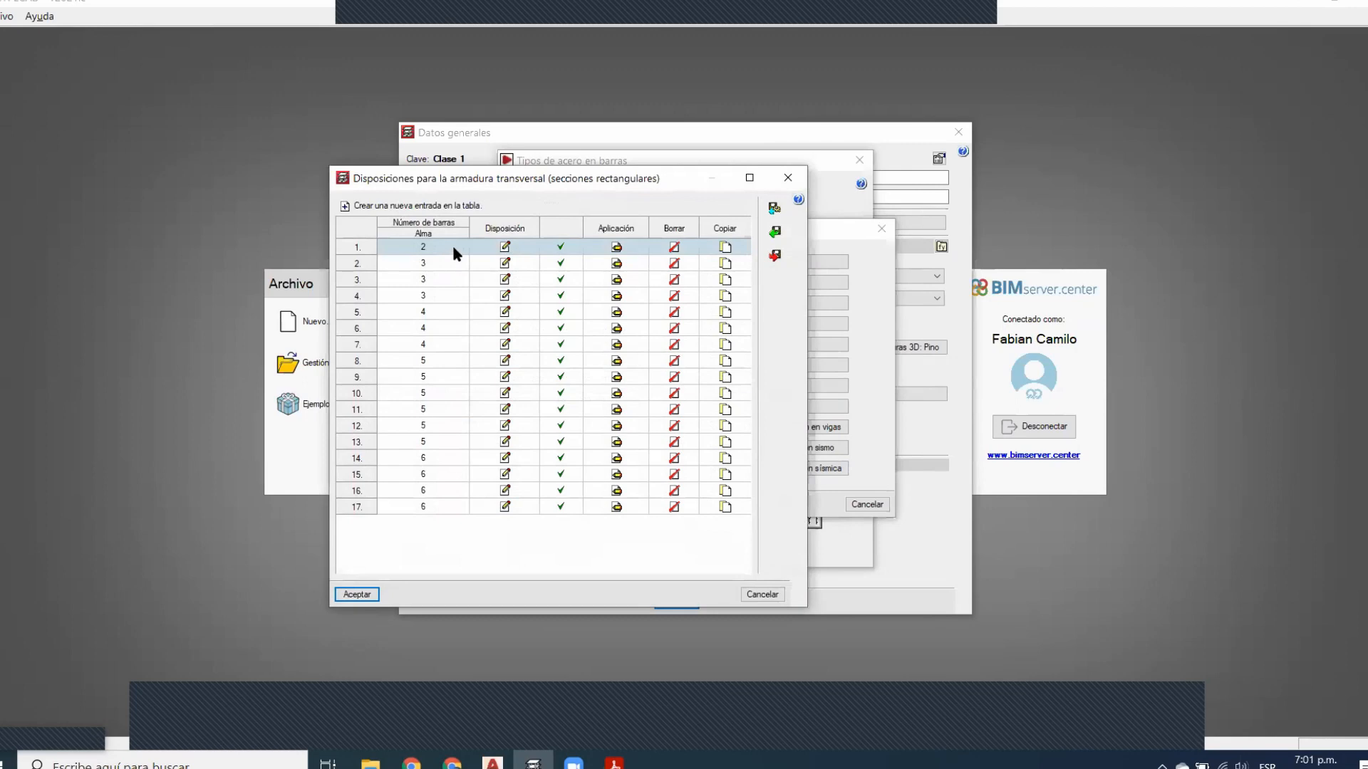
click(787, 178)
click(602, 378)
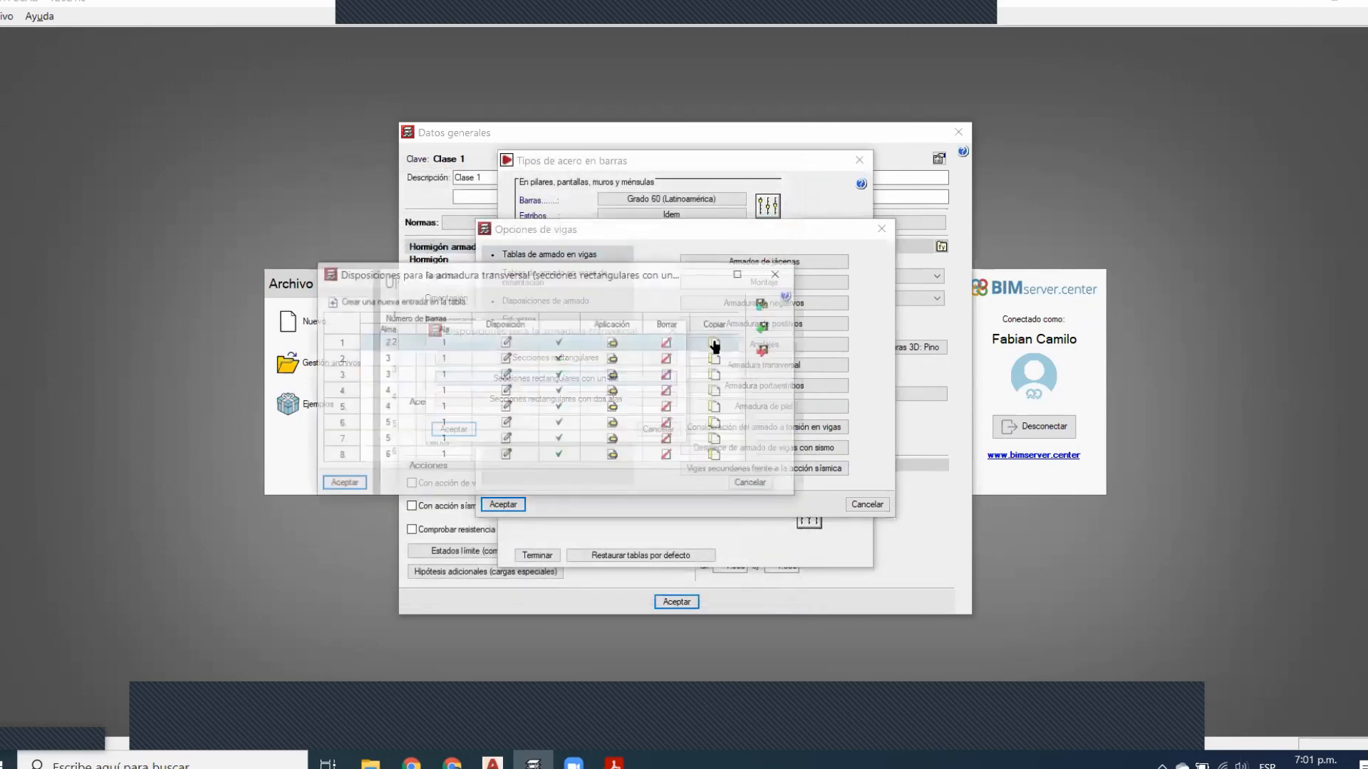
click(780, 273)
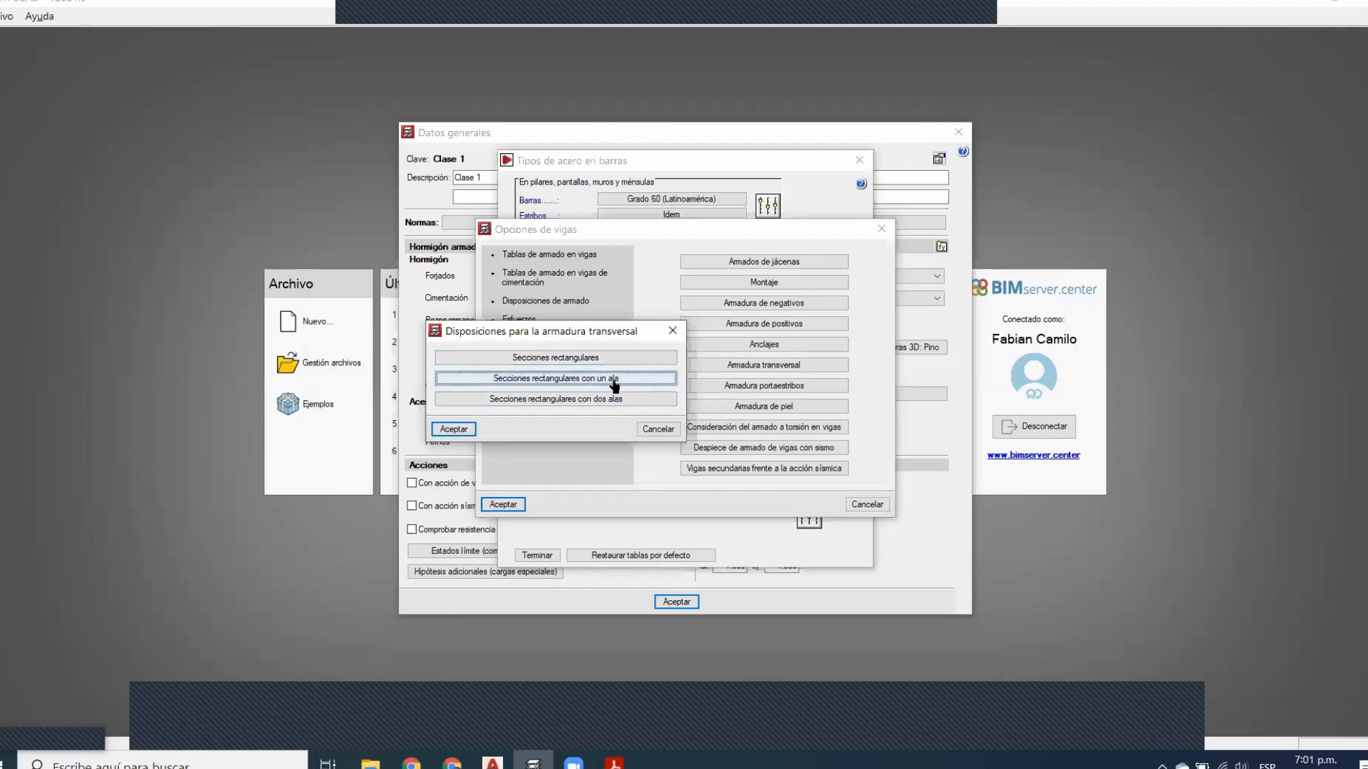
click(673, 330)
Review the minimum skin reinforcement settings for minimum beam depth and maximum spacing in floors and foundations, and accept them
click(784, 406)
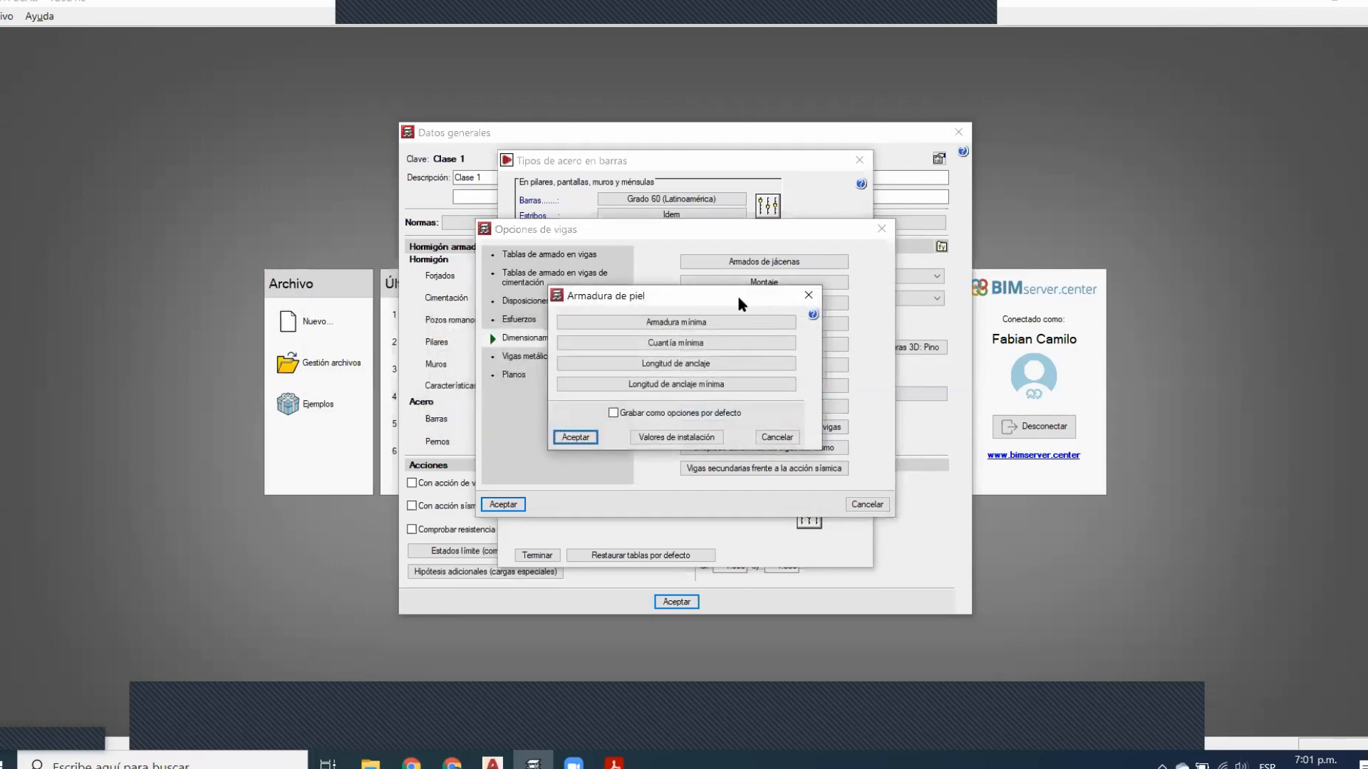
drag(737, 294, 596, 300)
click(549, 329)
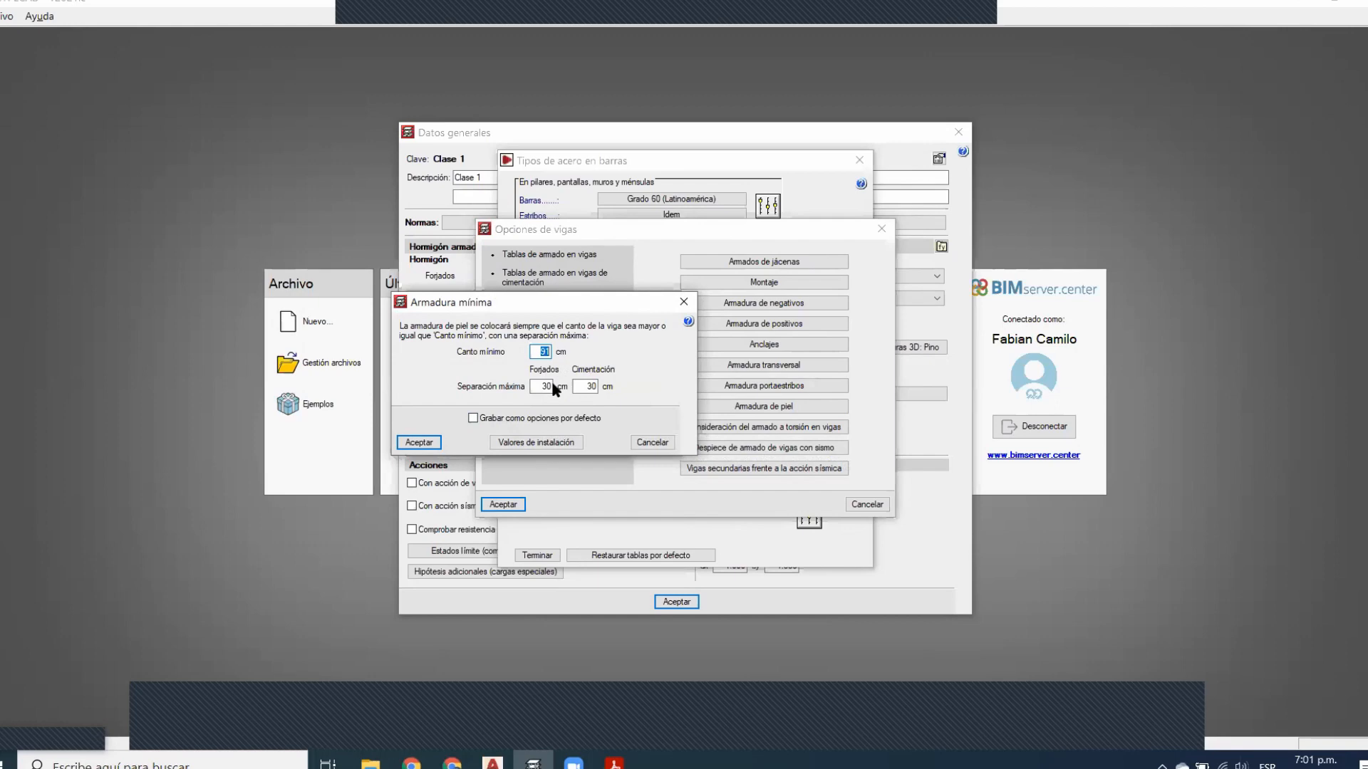
key(Tab)
click(594, 385)
click(435, 444)
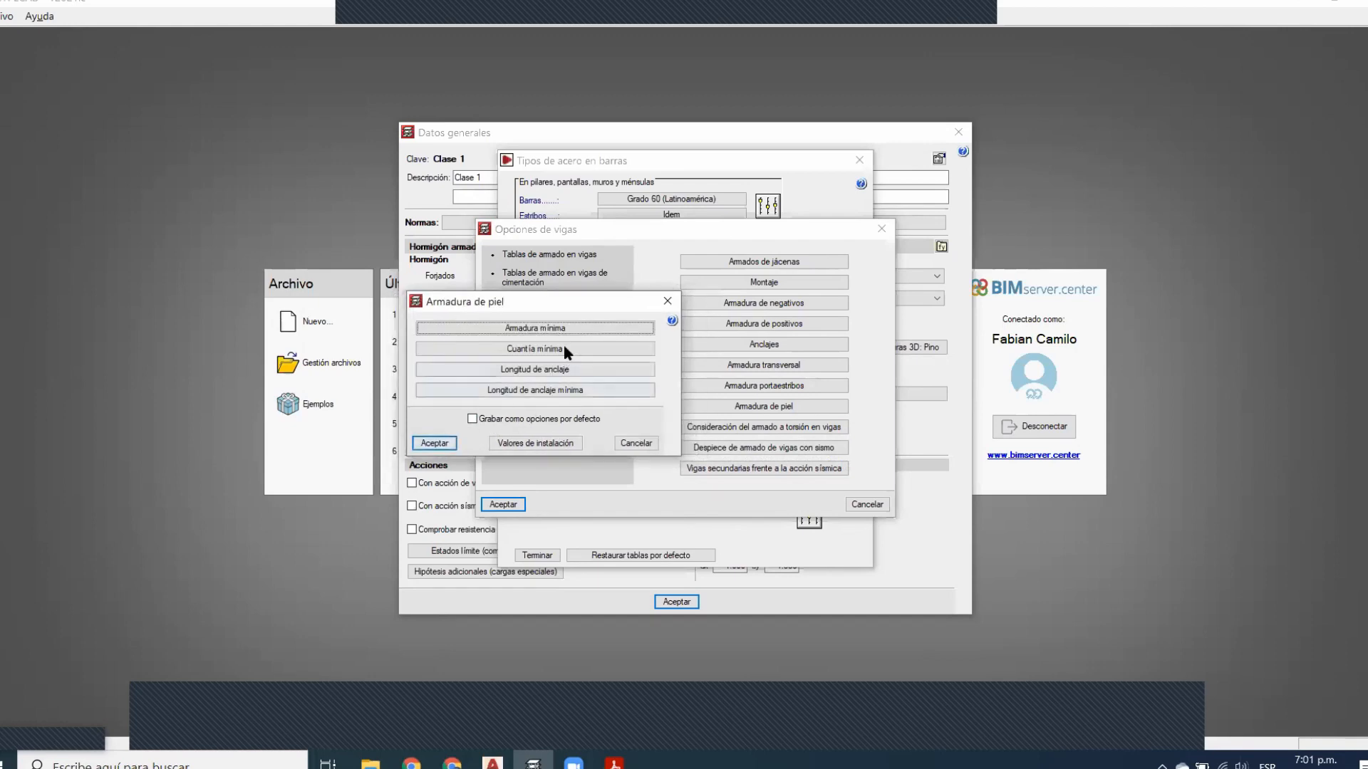
Review the skin reinforcement's minimum ratio, anchorage length and minimum anchorage length, and close its options
click(602, 349)
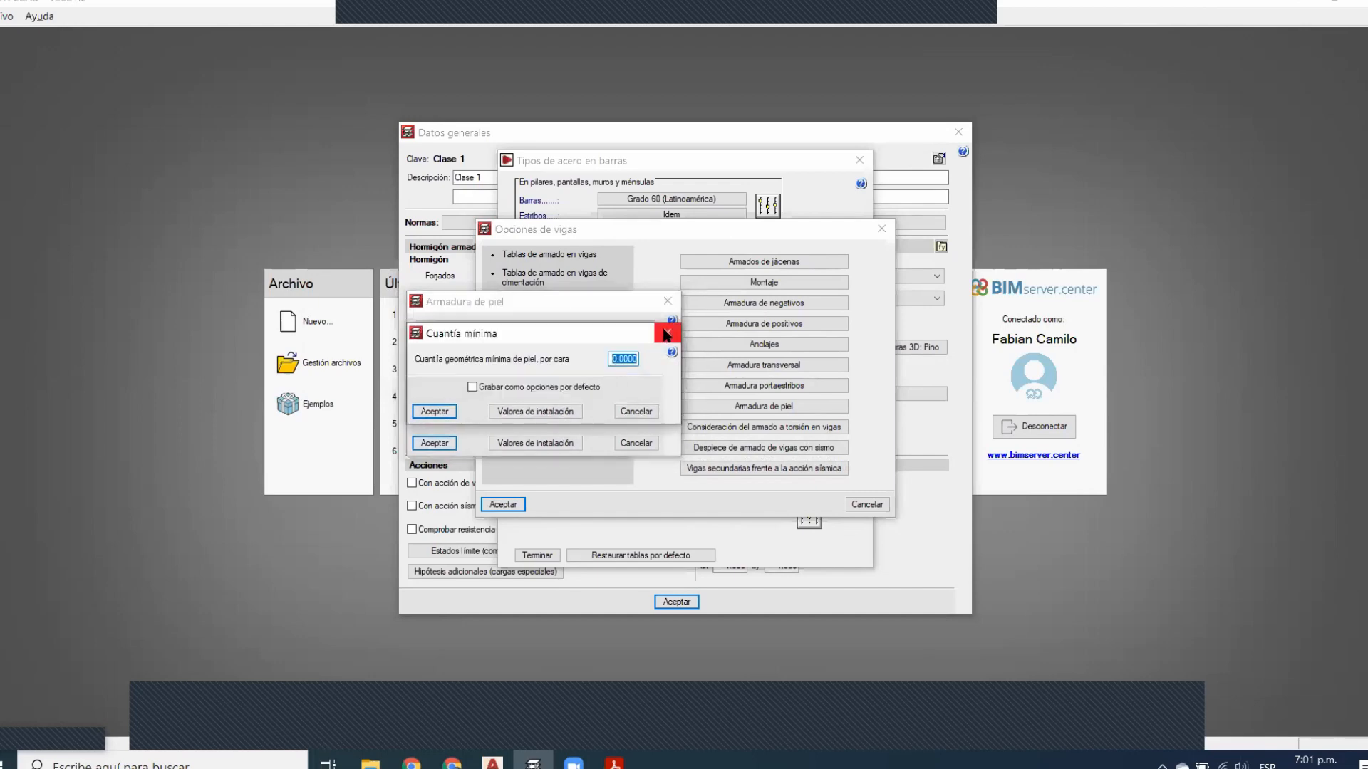
click(666, 330)
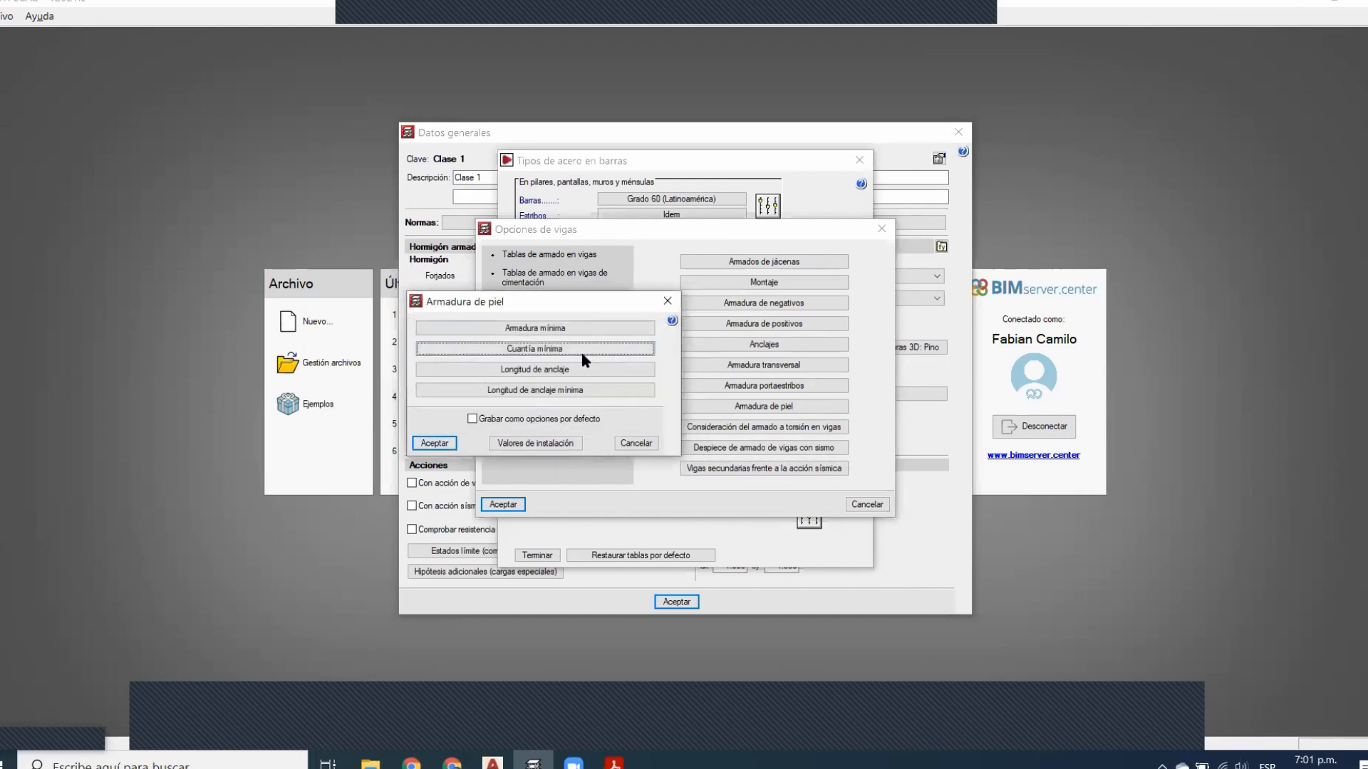
click(547, 371)
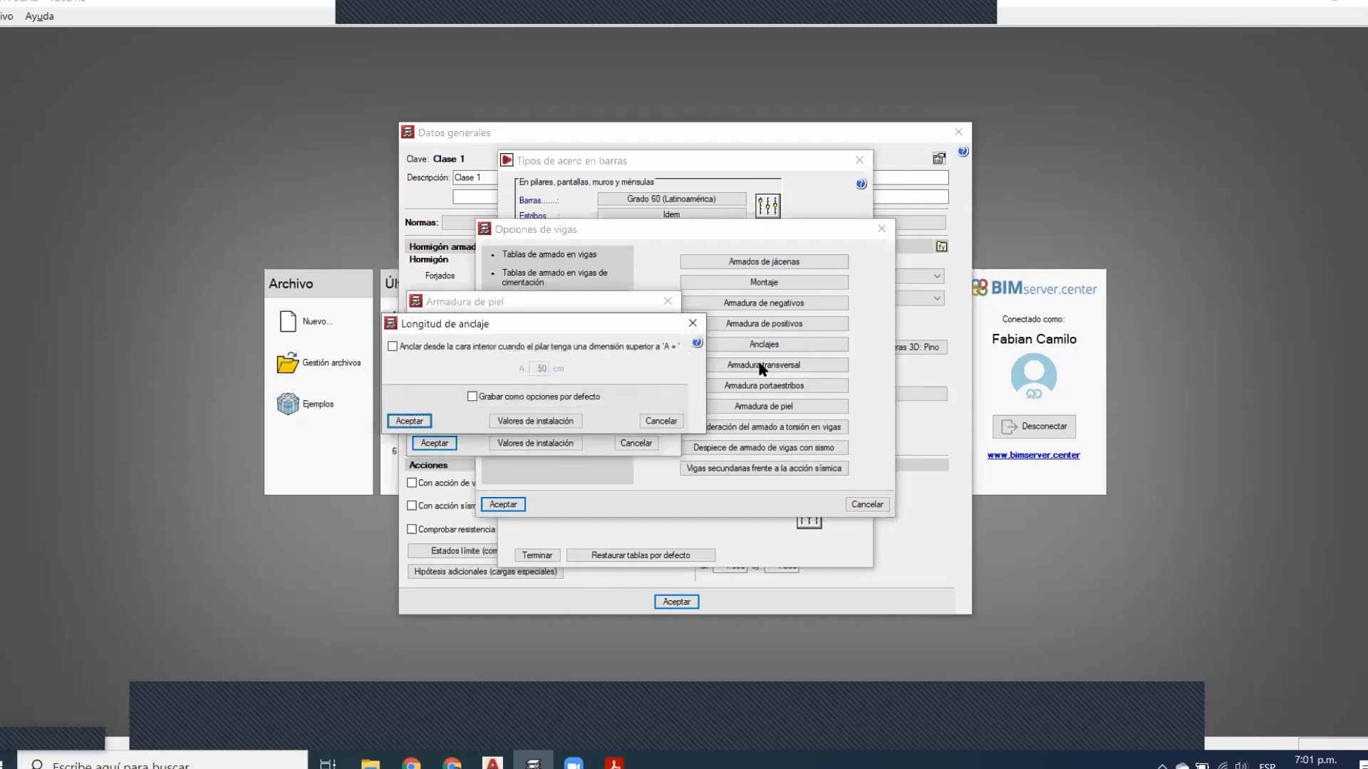
click(693, 324)
click(563, 390)
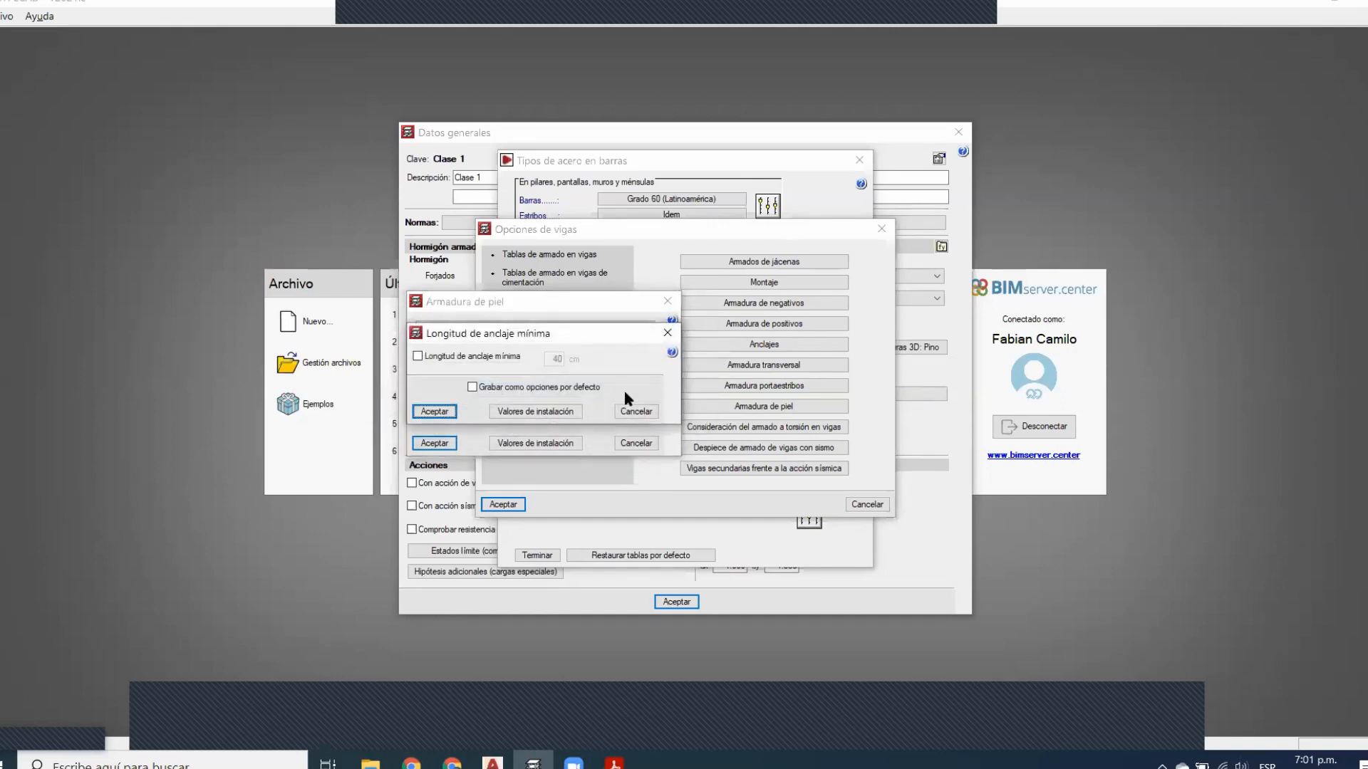
click(436, 411)
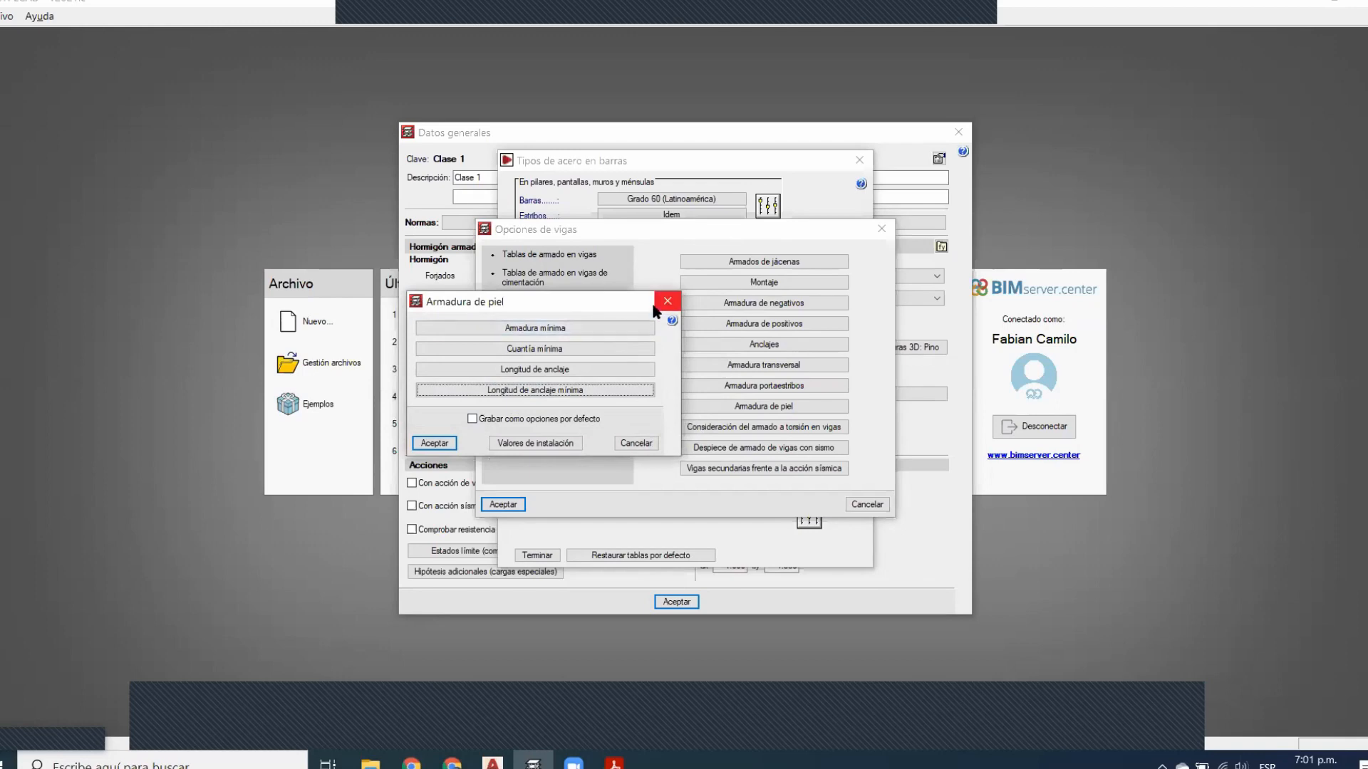
key(Return)
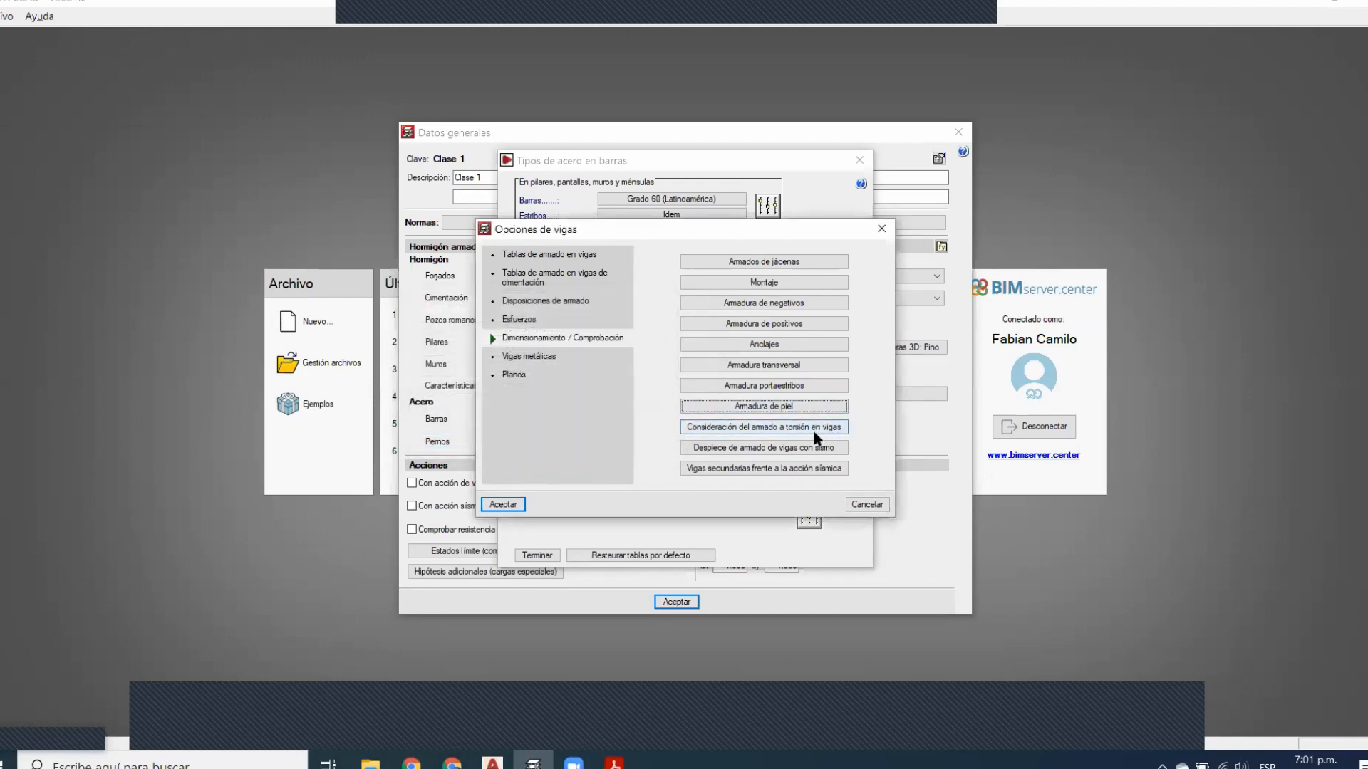
Review the coefficient K used to disregard torsion reinforcement in beams, and close its options
click(812, 430)
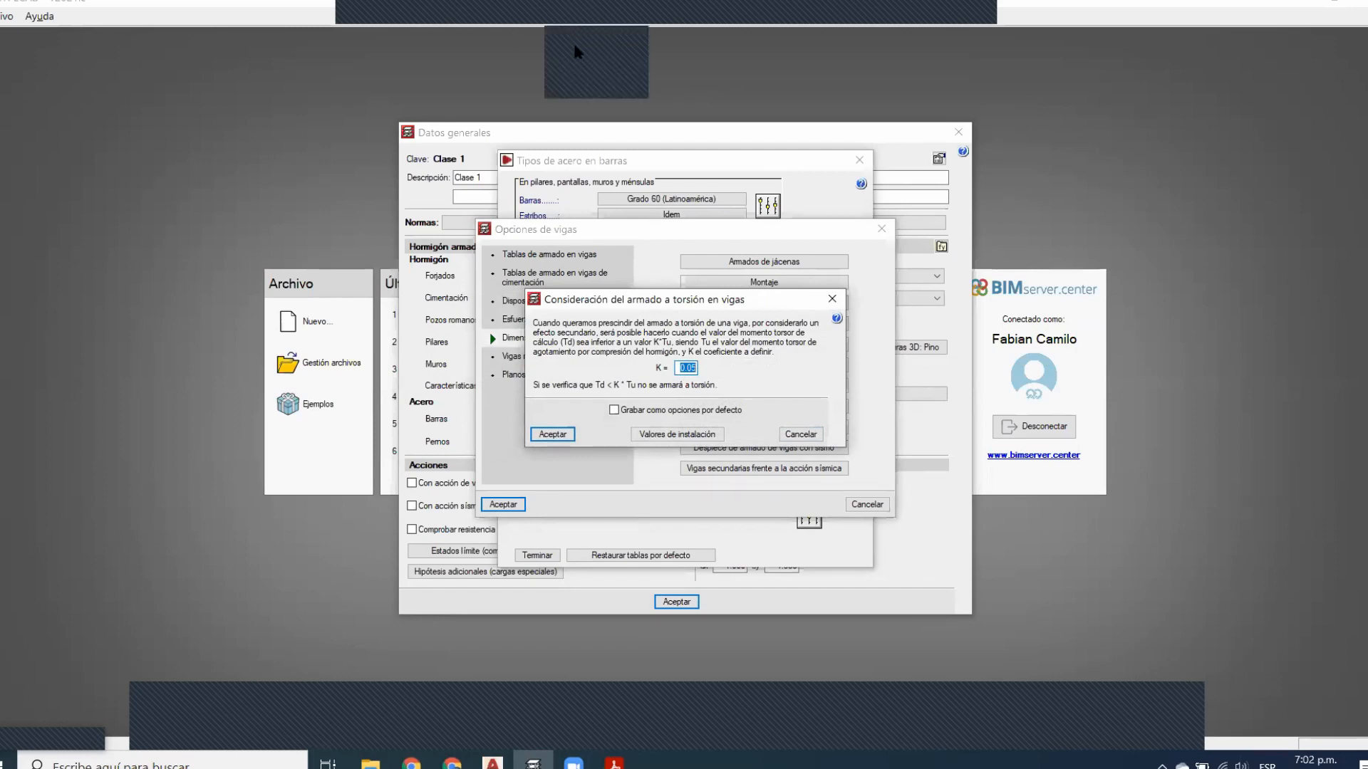
mouse_move(15, 219)
mouse_down()
mouse_move(304, 269)
mouse_move(371, 267)
mouse_up()
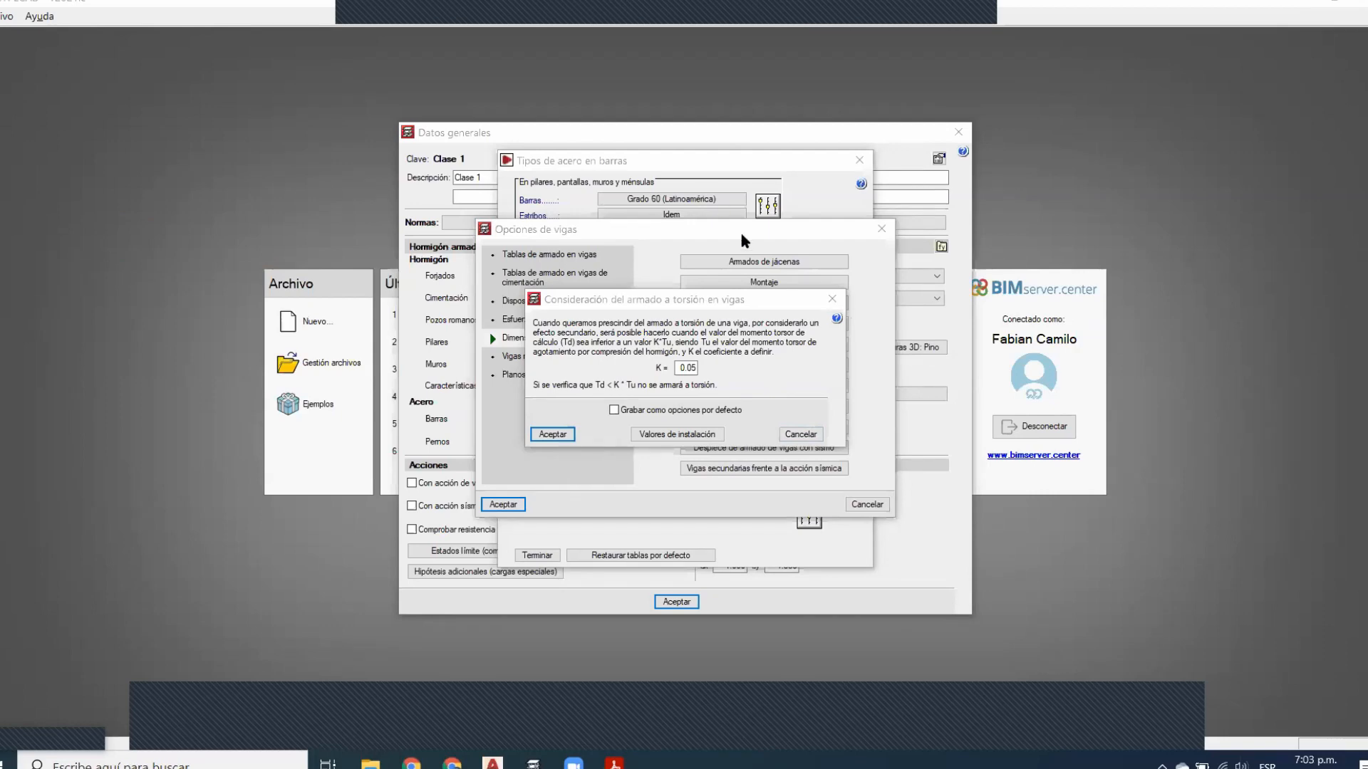
click(830, 298)
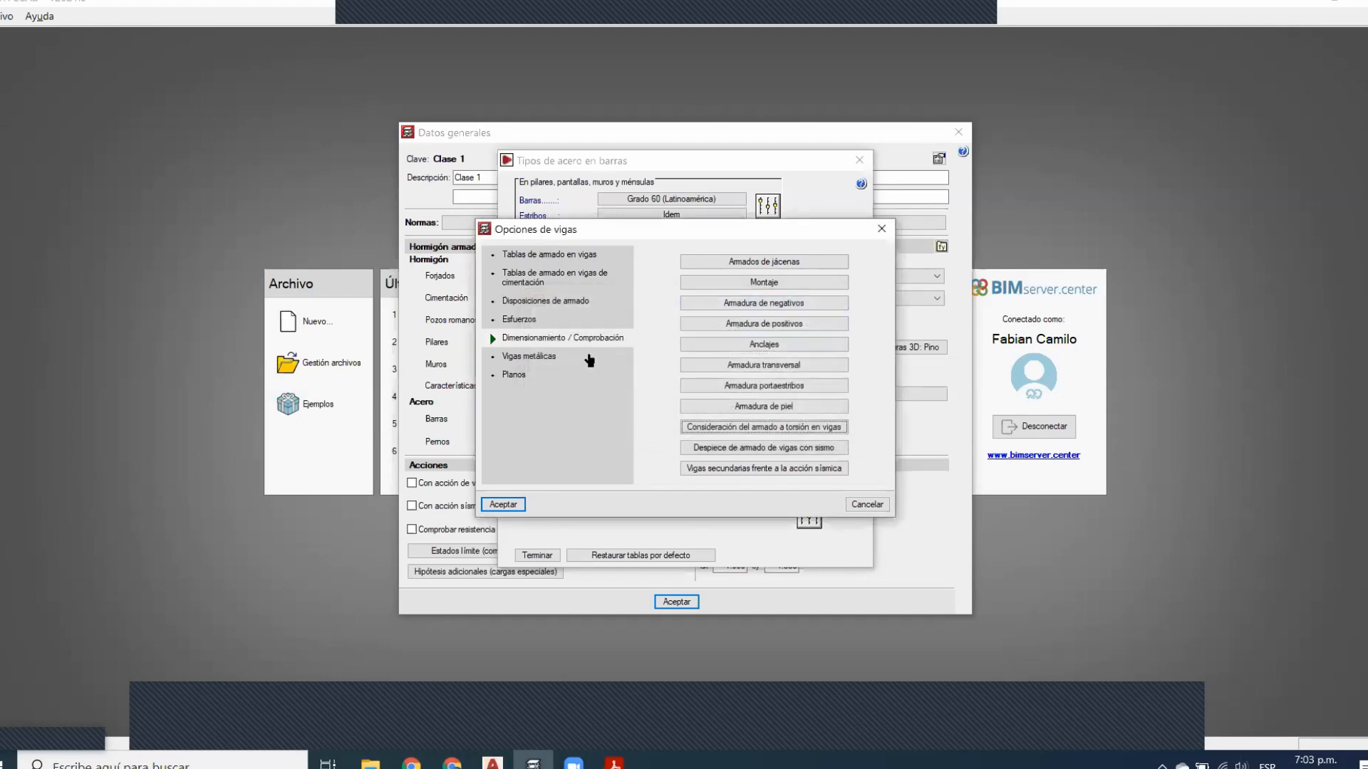
Choose the fully in-situ seismic beam detailing system with assembly reinforcement laps displaced 2.0 h, and accept it
click(735, 453)
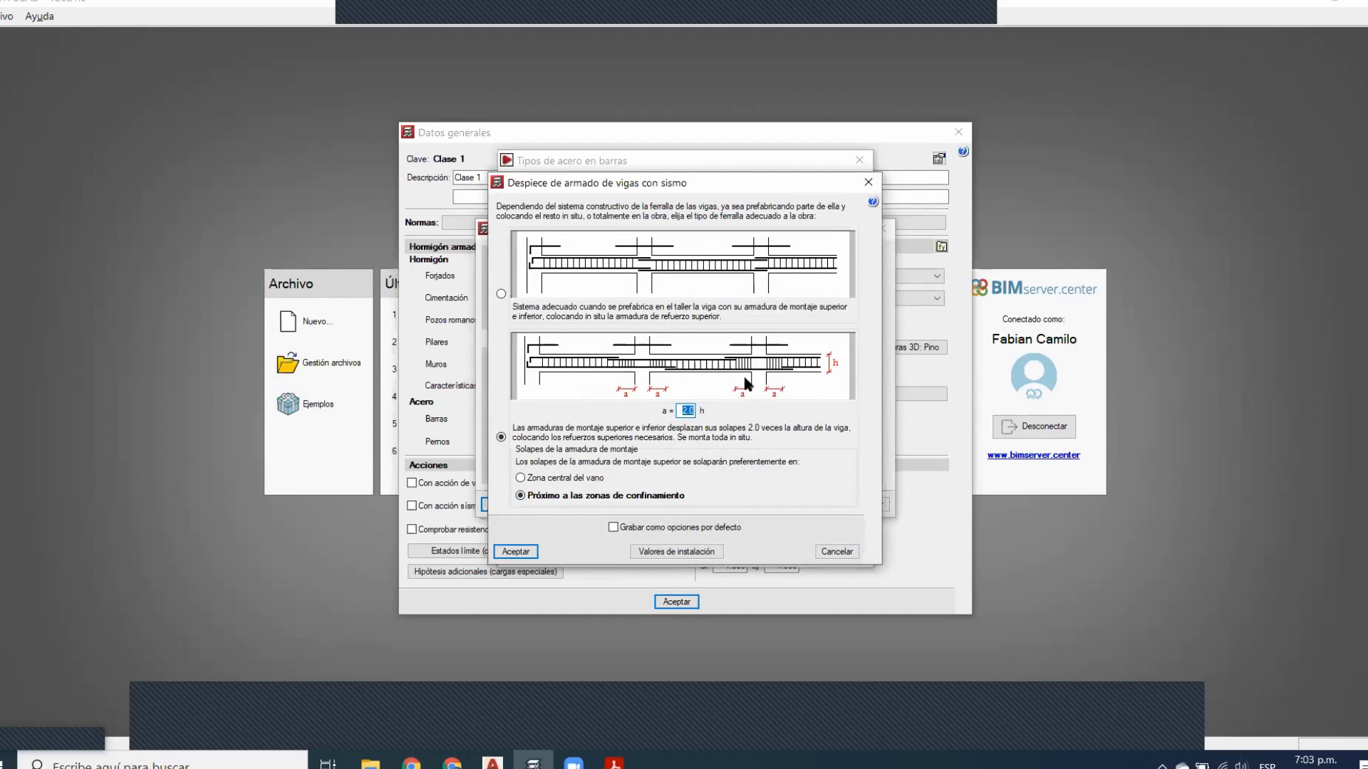
click(501, 437)
click(501, 436)
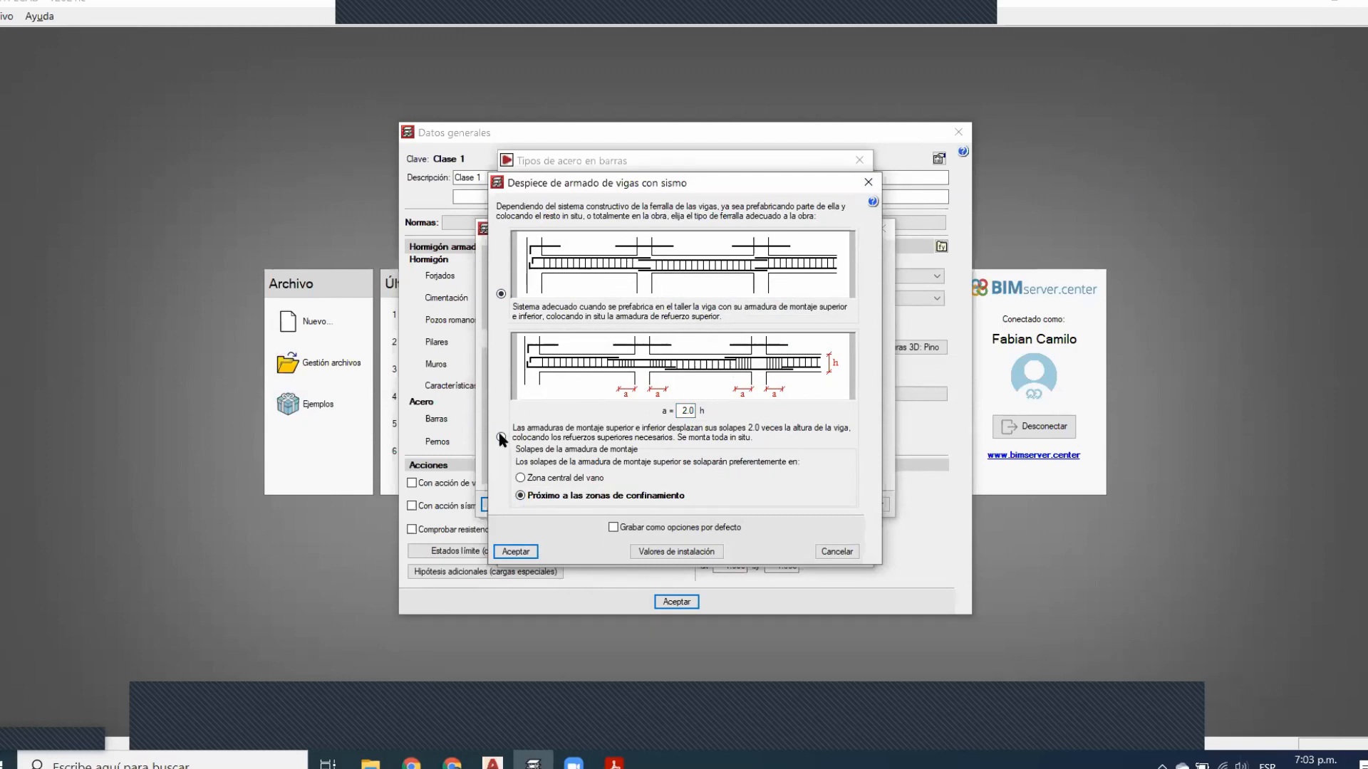
click(518, 552)
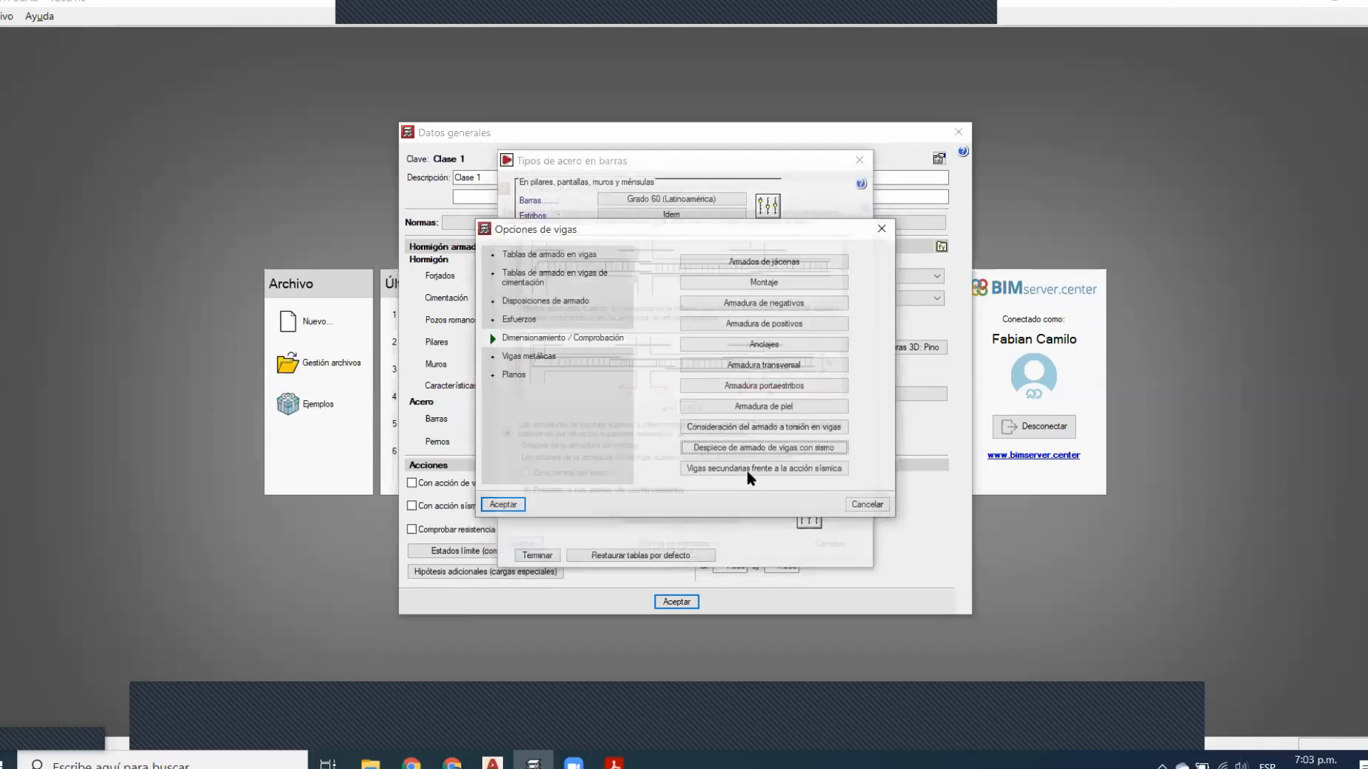
Disable the seismic design prescriptions for longitudinal reinforcement ratios and stirrup spacing in secondary beams, and accept the change
click(755, 469)
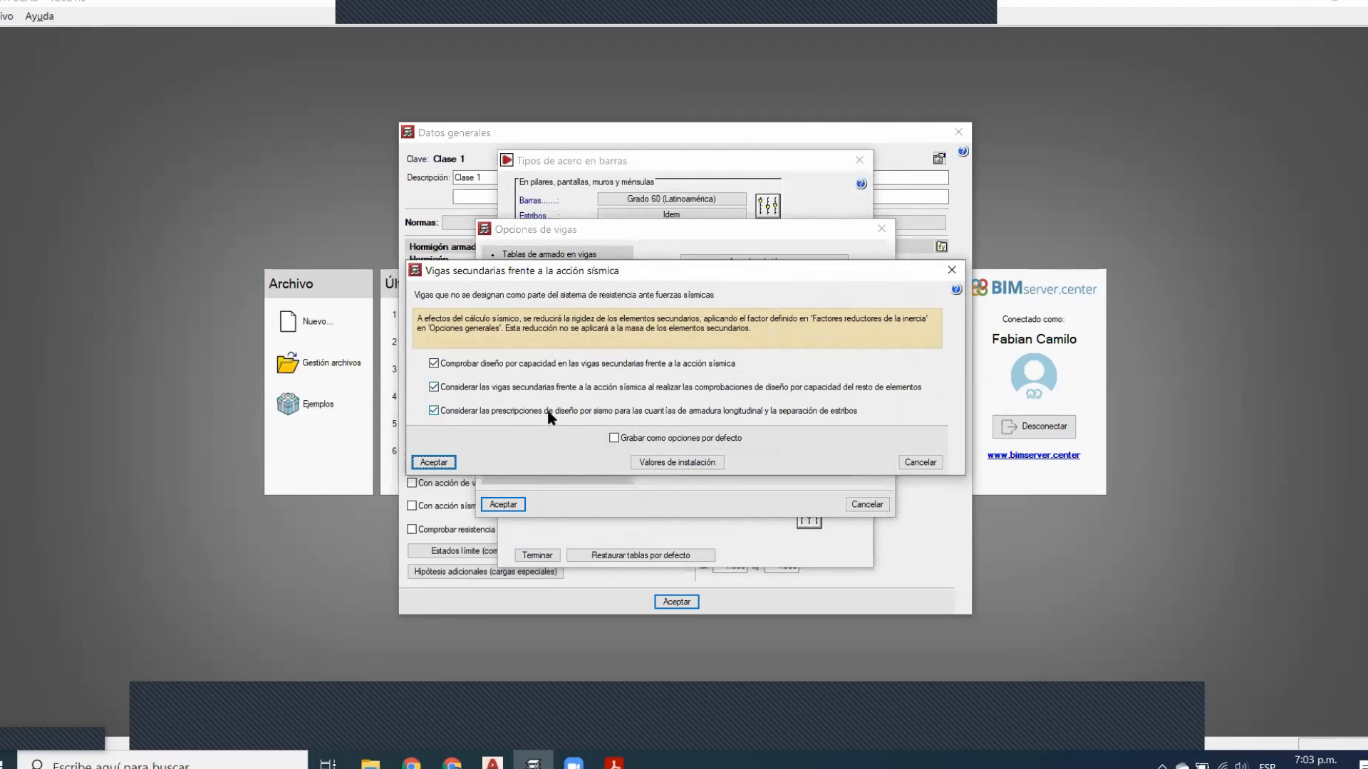
click(614, 412)
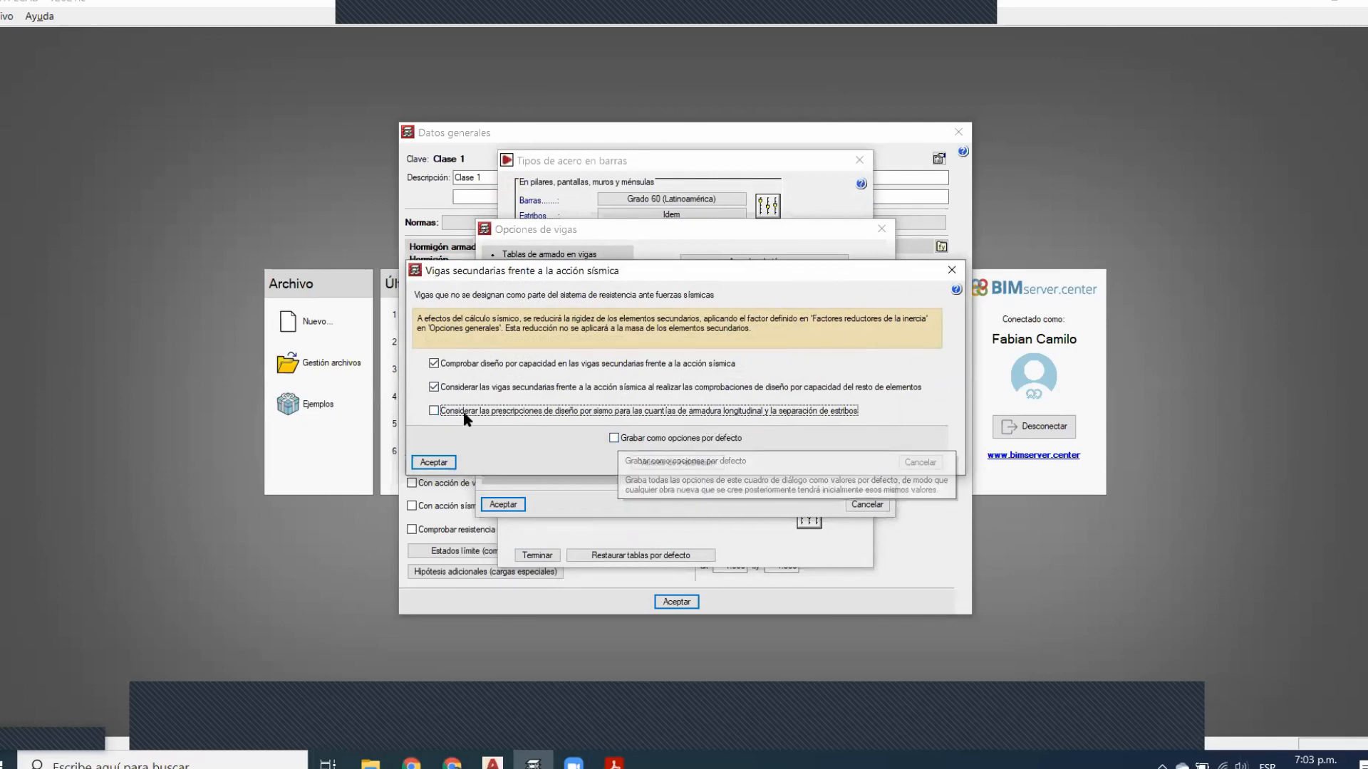
click(444, 464)
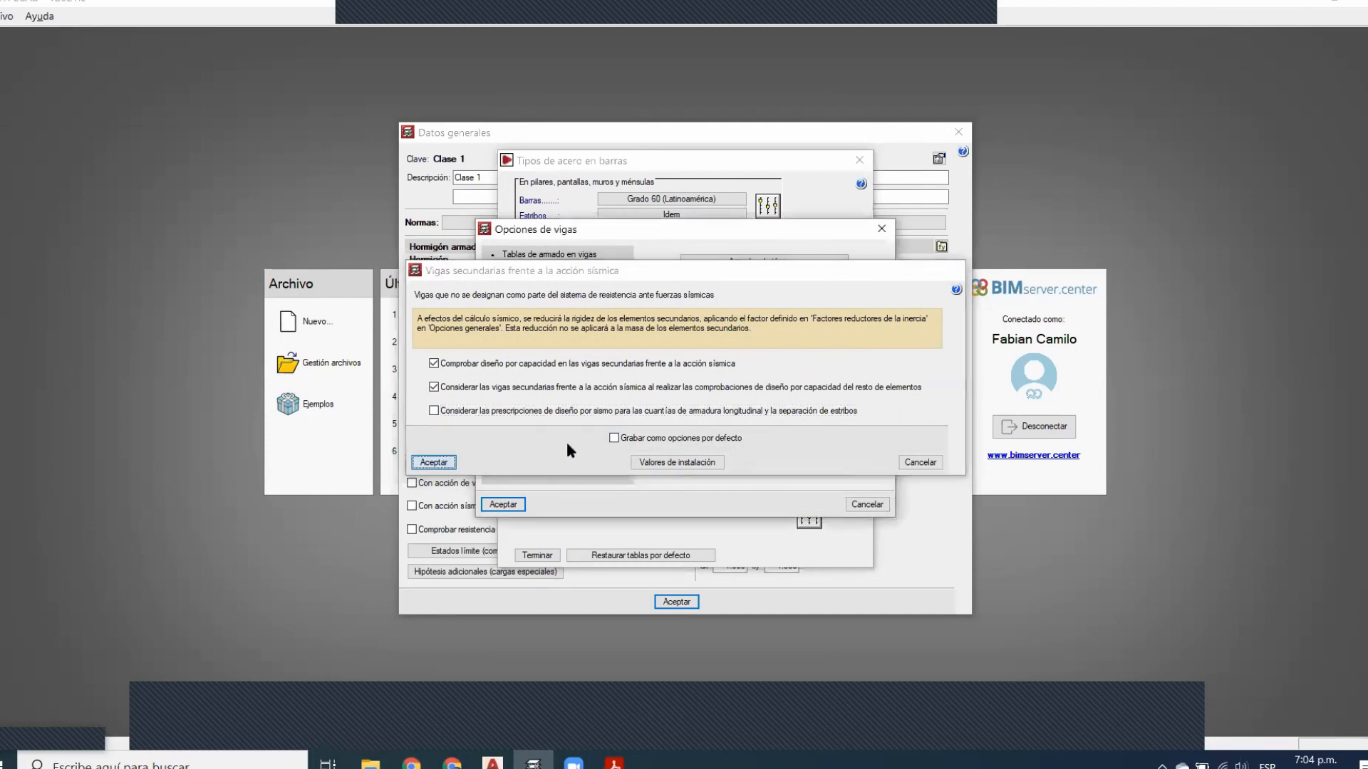
Look through the steel beam and drawing options, including the type of representation for beam reinforcement
click(529, 356)
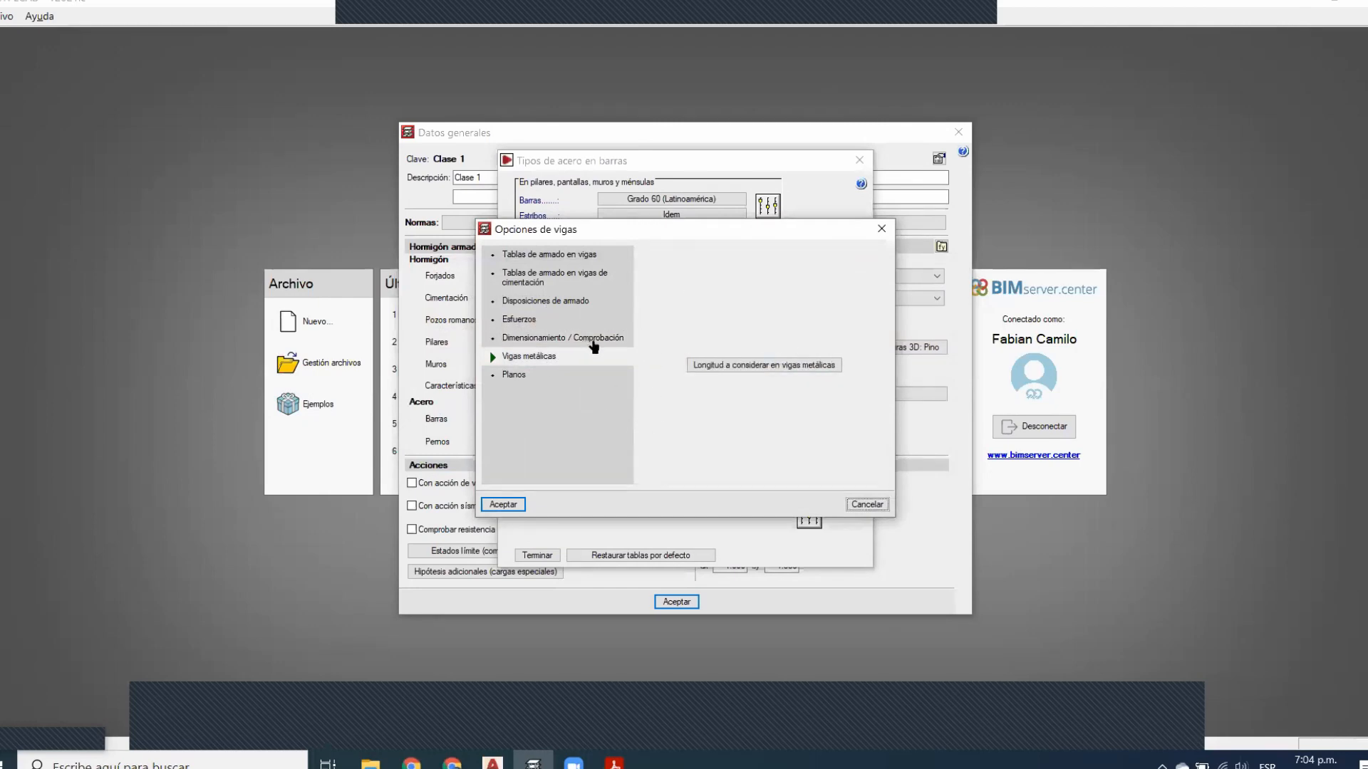
click(625, 424)
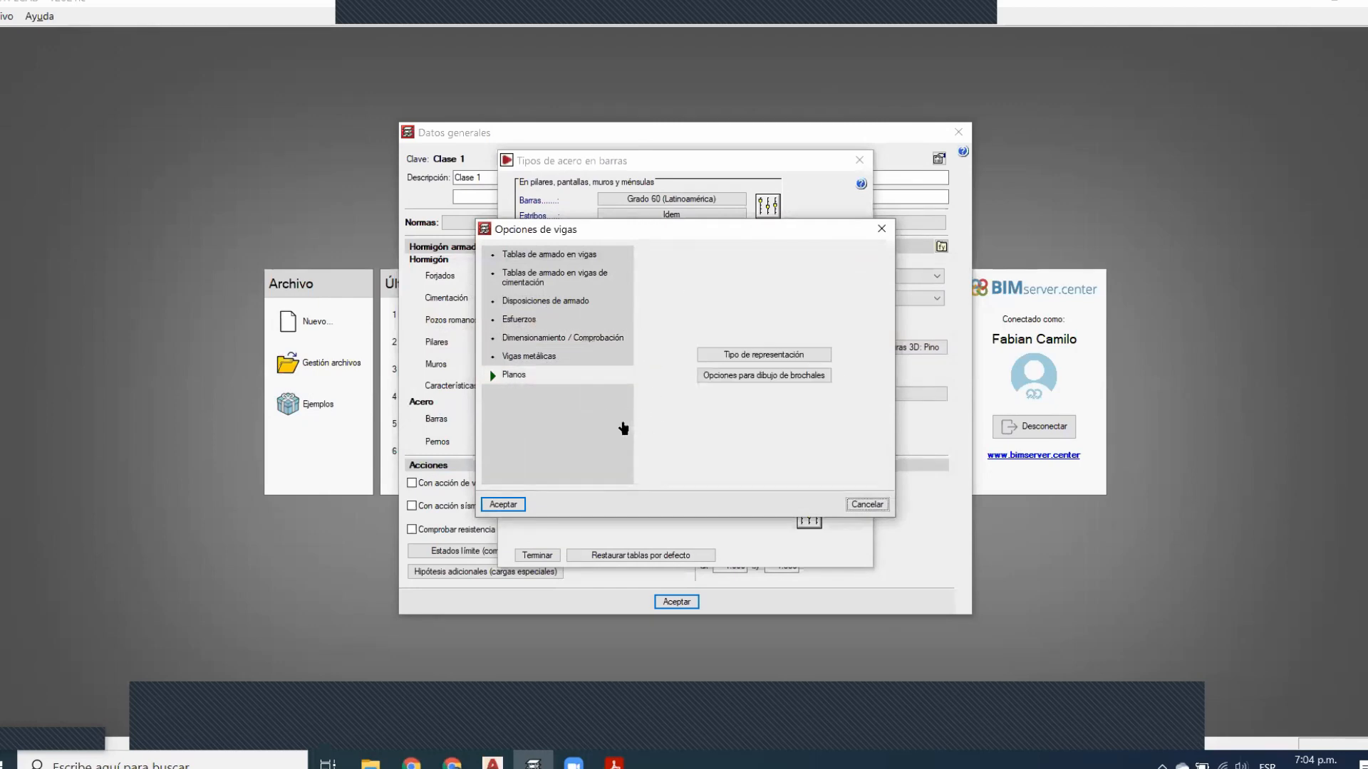
click(750, 360)
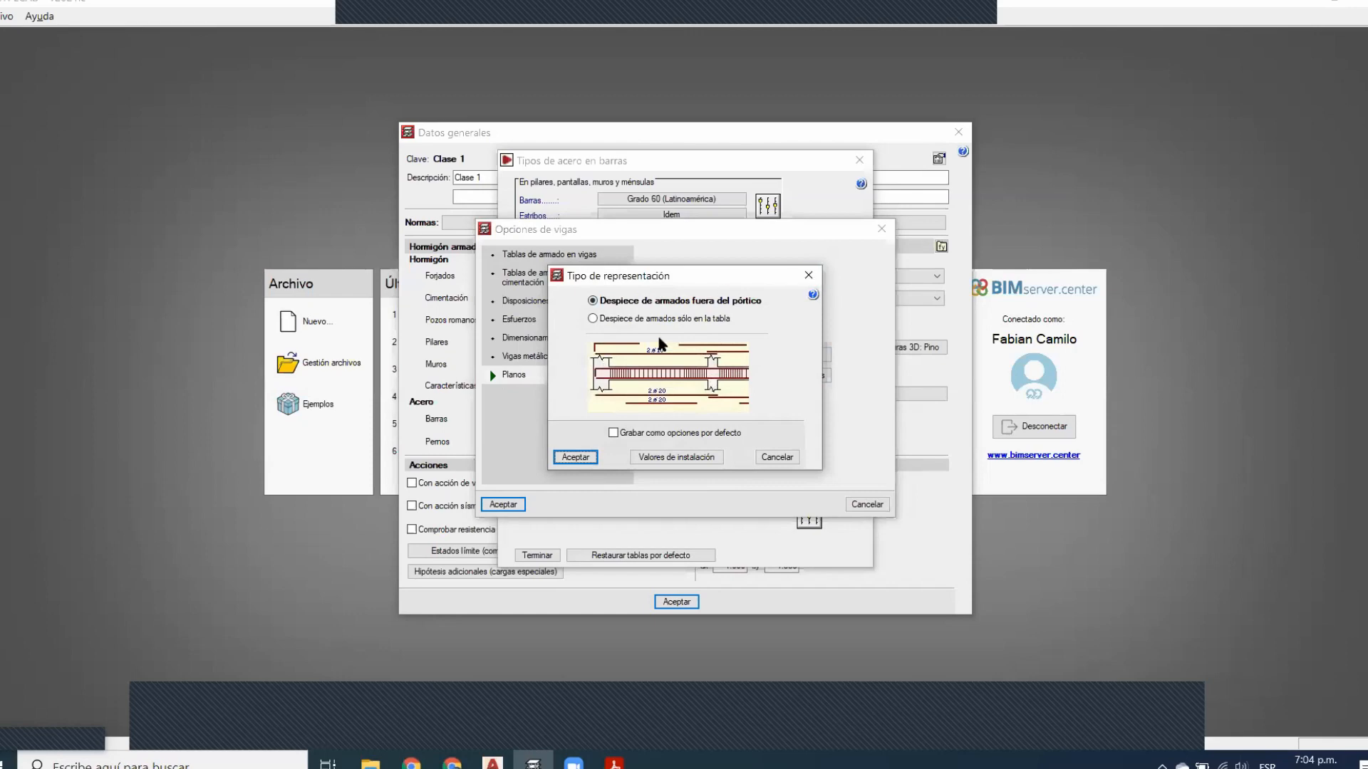
click(808, 276)
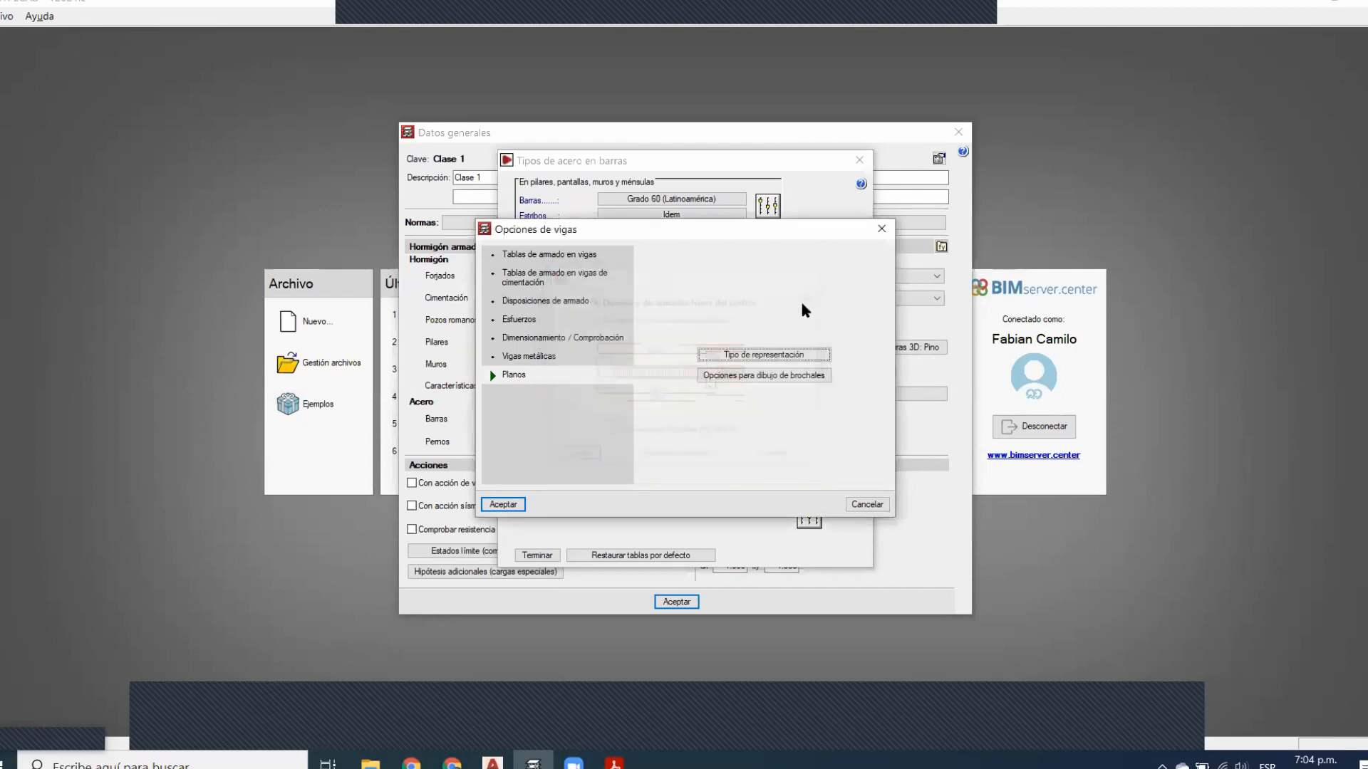
Compare both reinforcement representation types for drawings and accept Despiece de armados fuera del pórtico
click(747, 355)
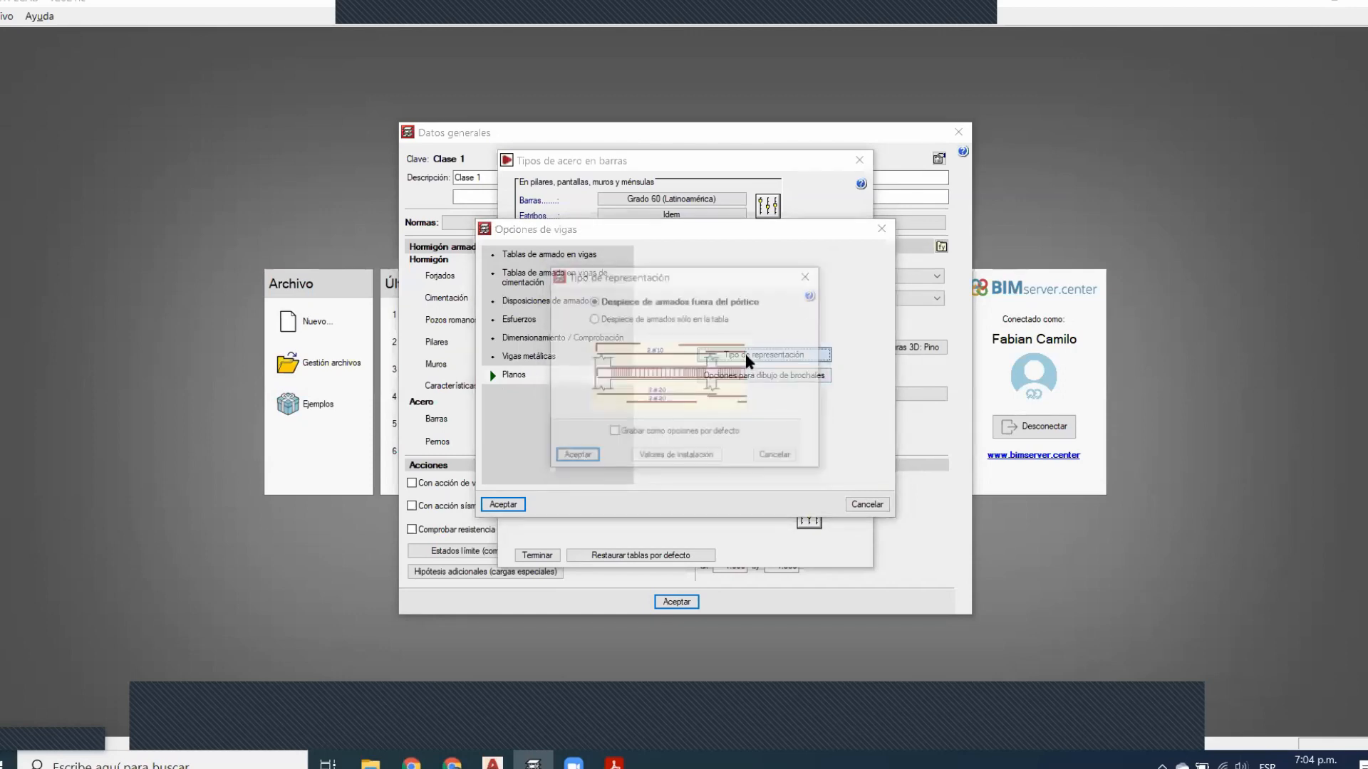
click(617, 320)
click(640, 303)
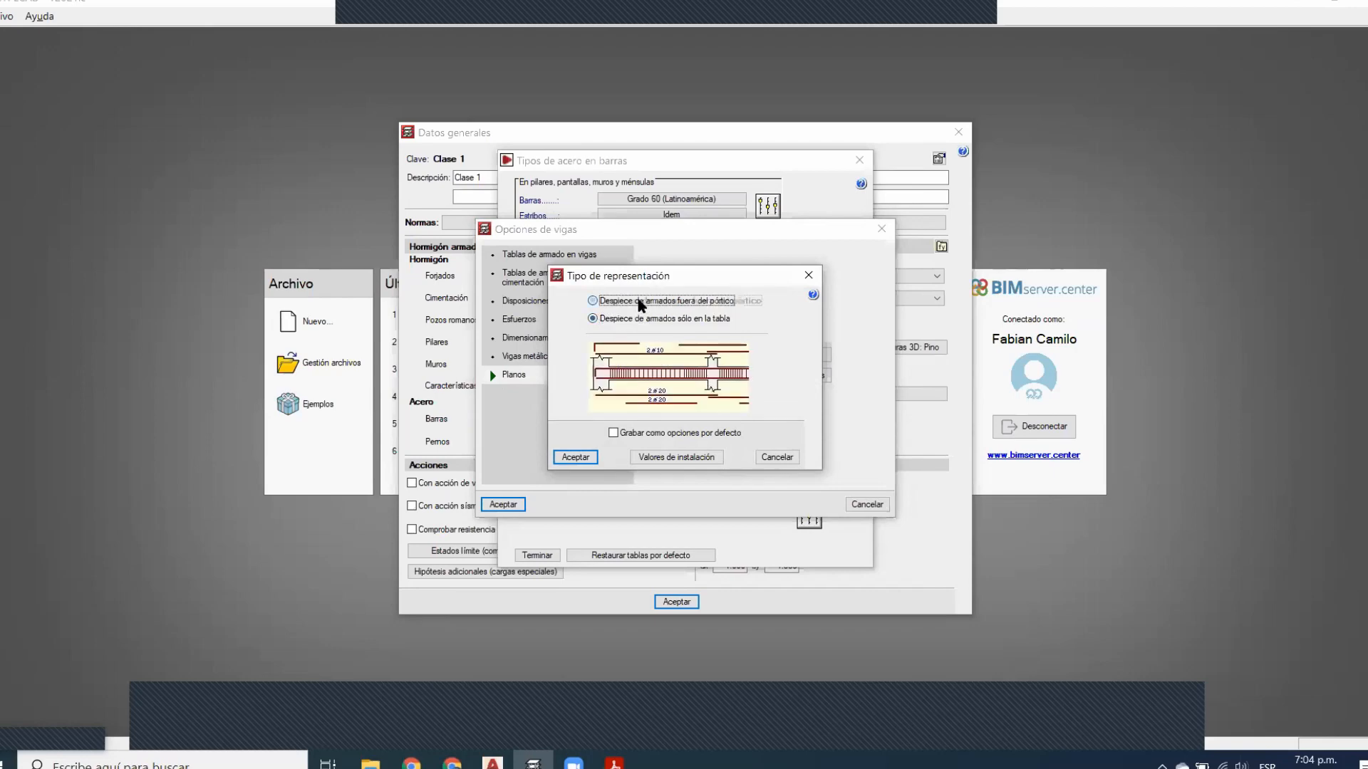
click(641, 320)
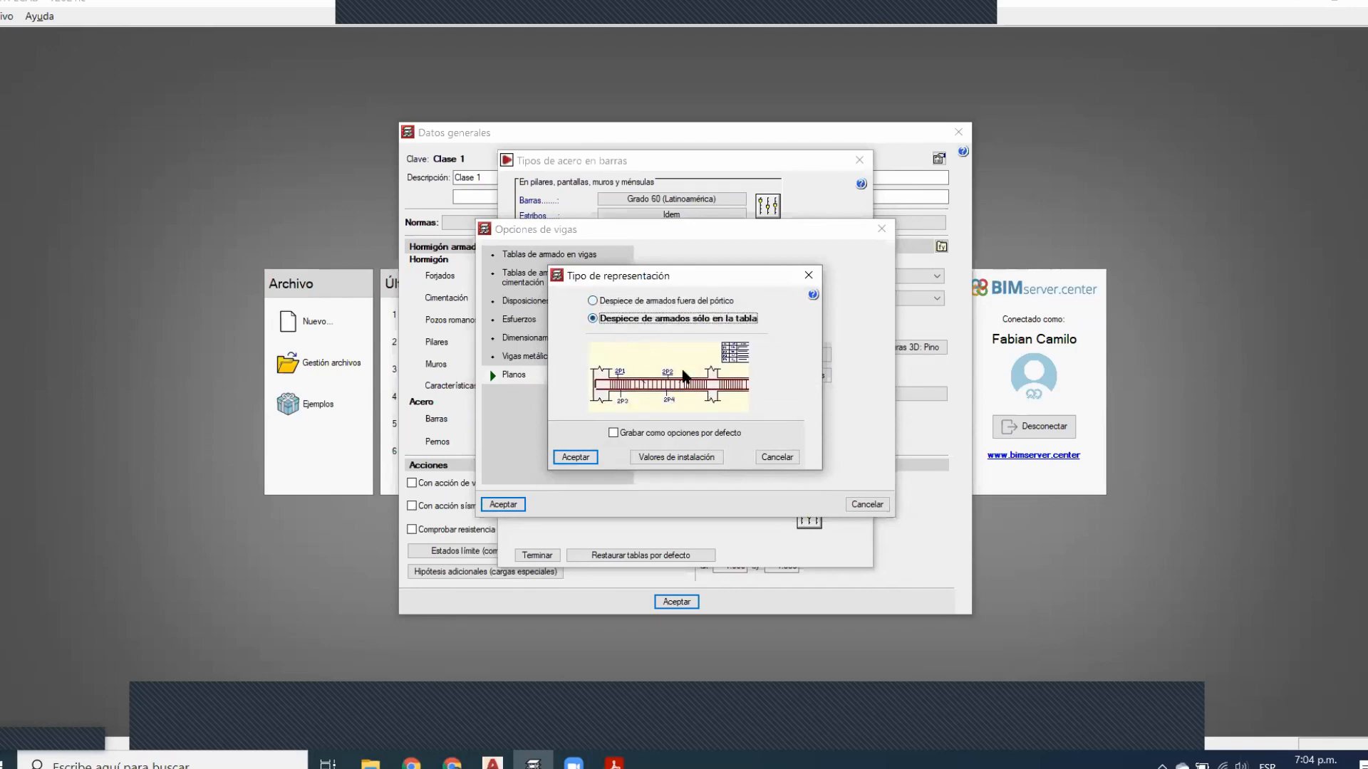
click(678, 302)
click(635, 317)
click(640, 304)
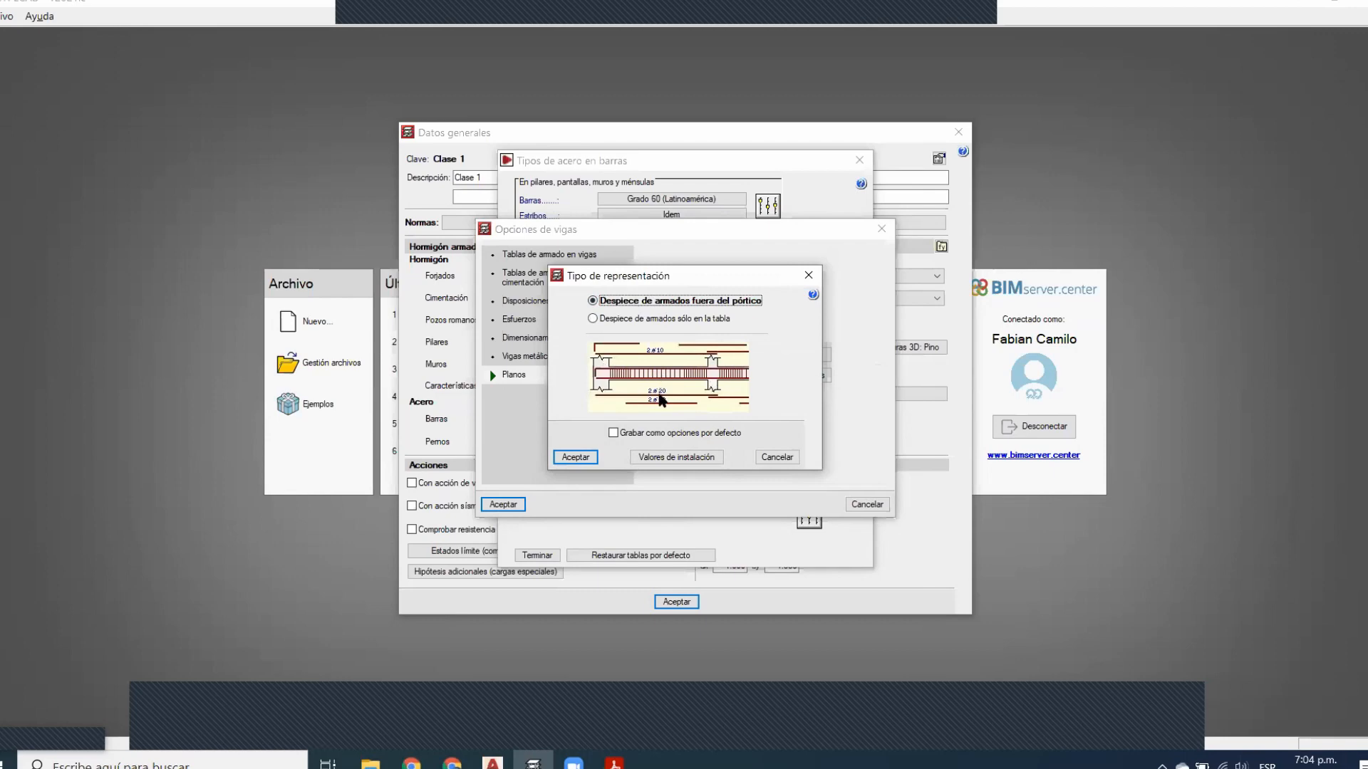
click(575, 457)
Accept drawing the secondary trimmer beams (brochales), confirm the beam options, and finish the bar steel types settings
click(755, 378)
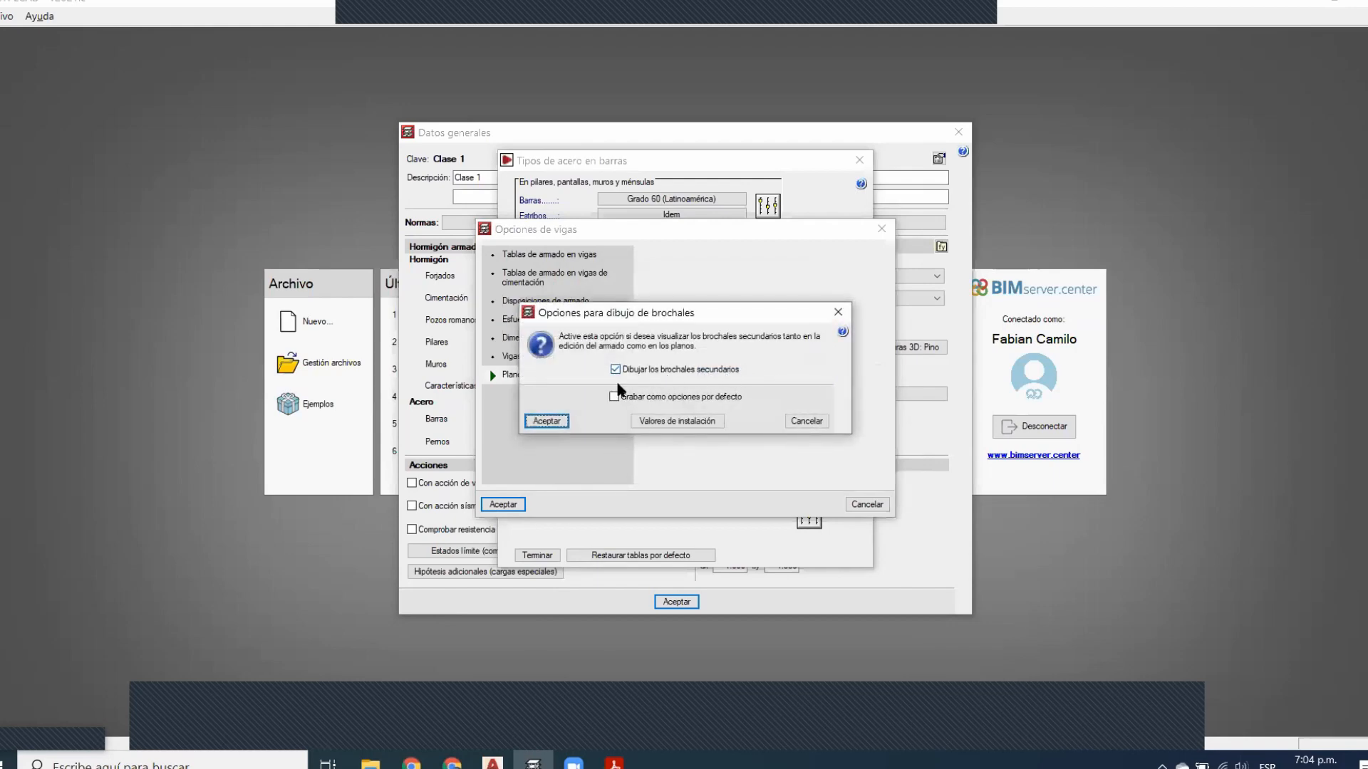
click(547, 421)
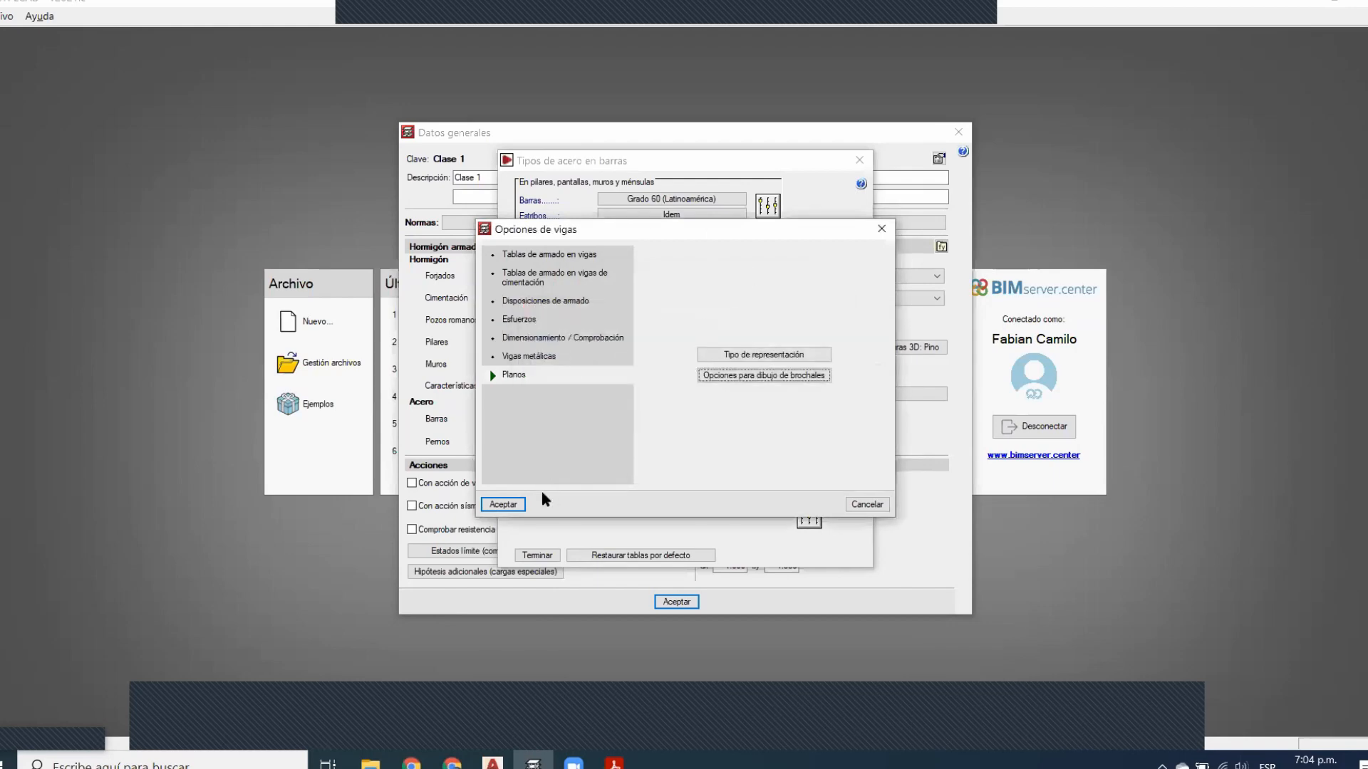
click(513, 504)
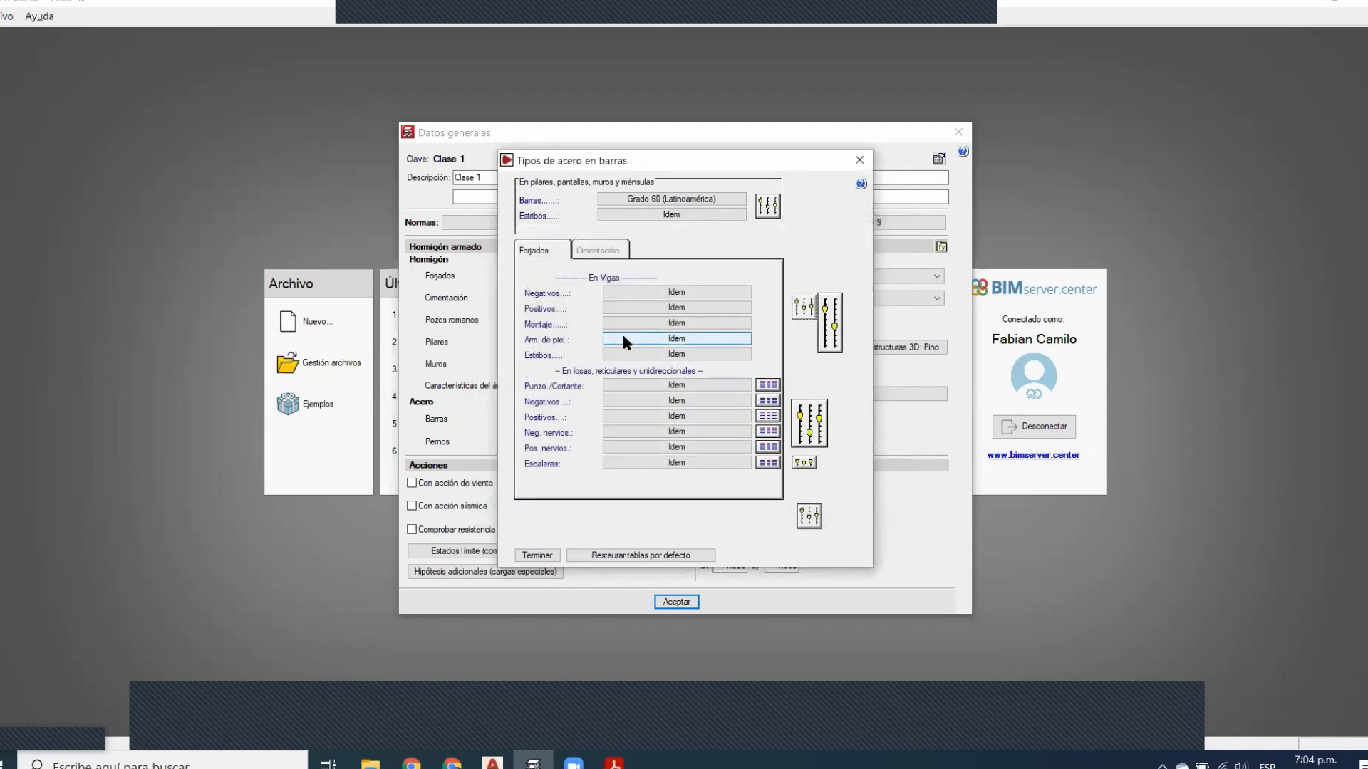
click(537, 555)
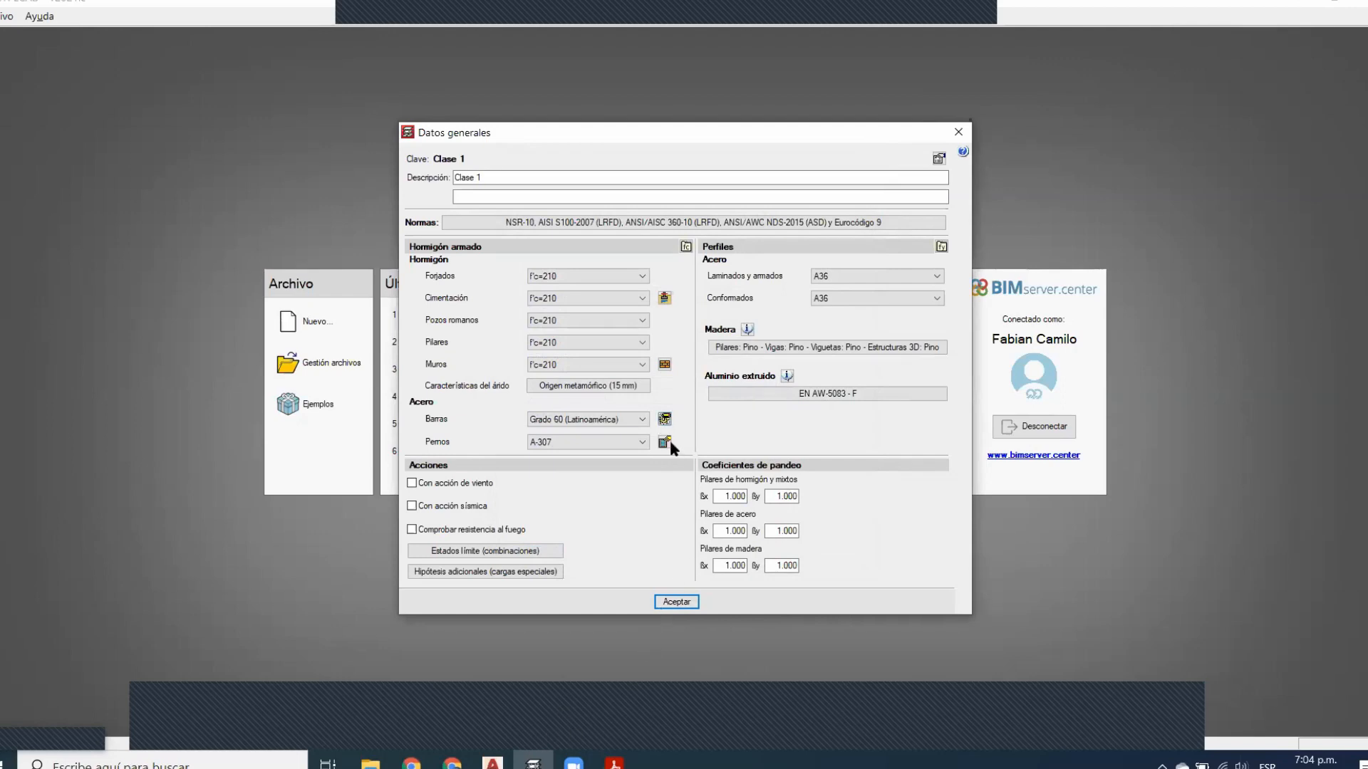
Review the bar steel types for floors (Forjados) and foundations (Cimentación), and return to the general data
click(664, 419)
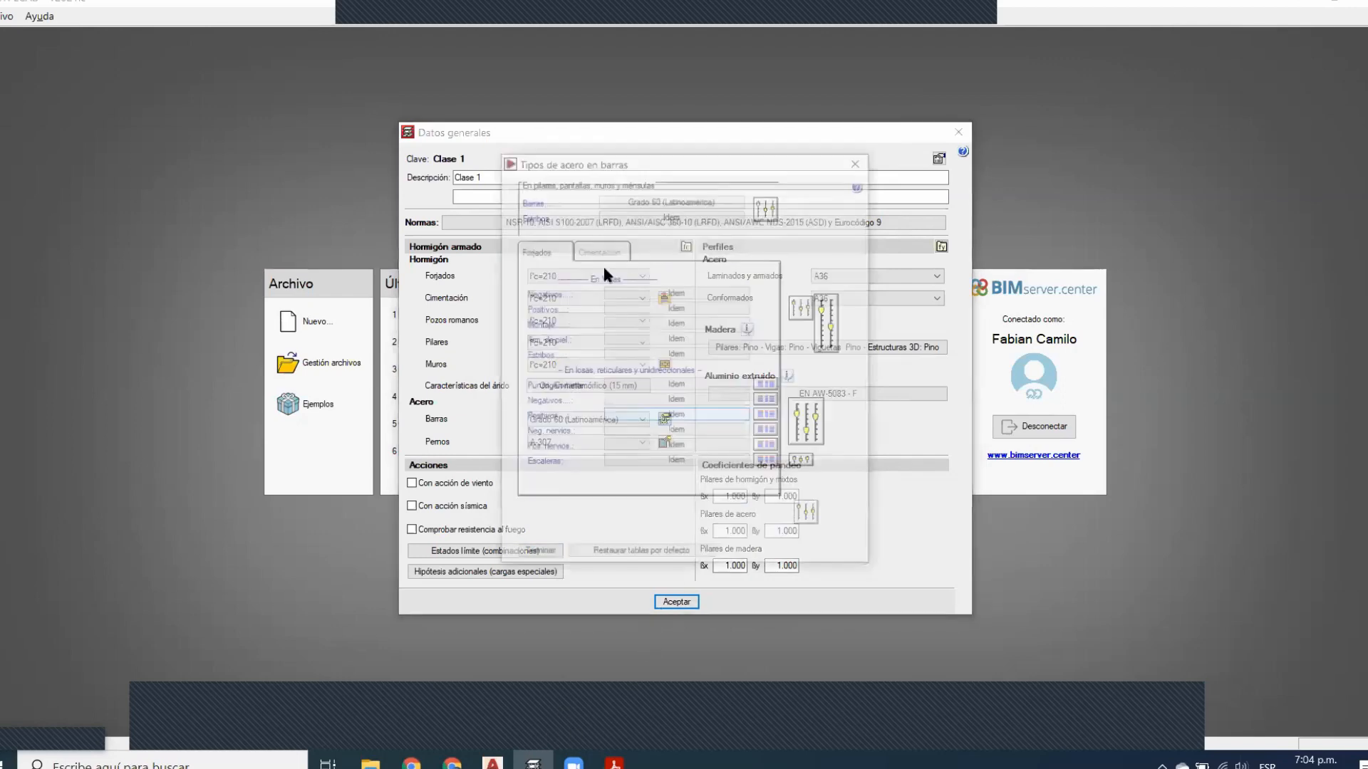
click(610, 251)
click(548, 251)
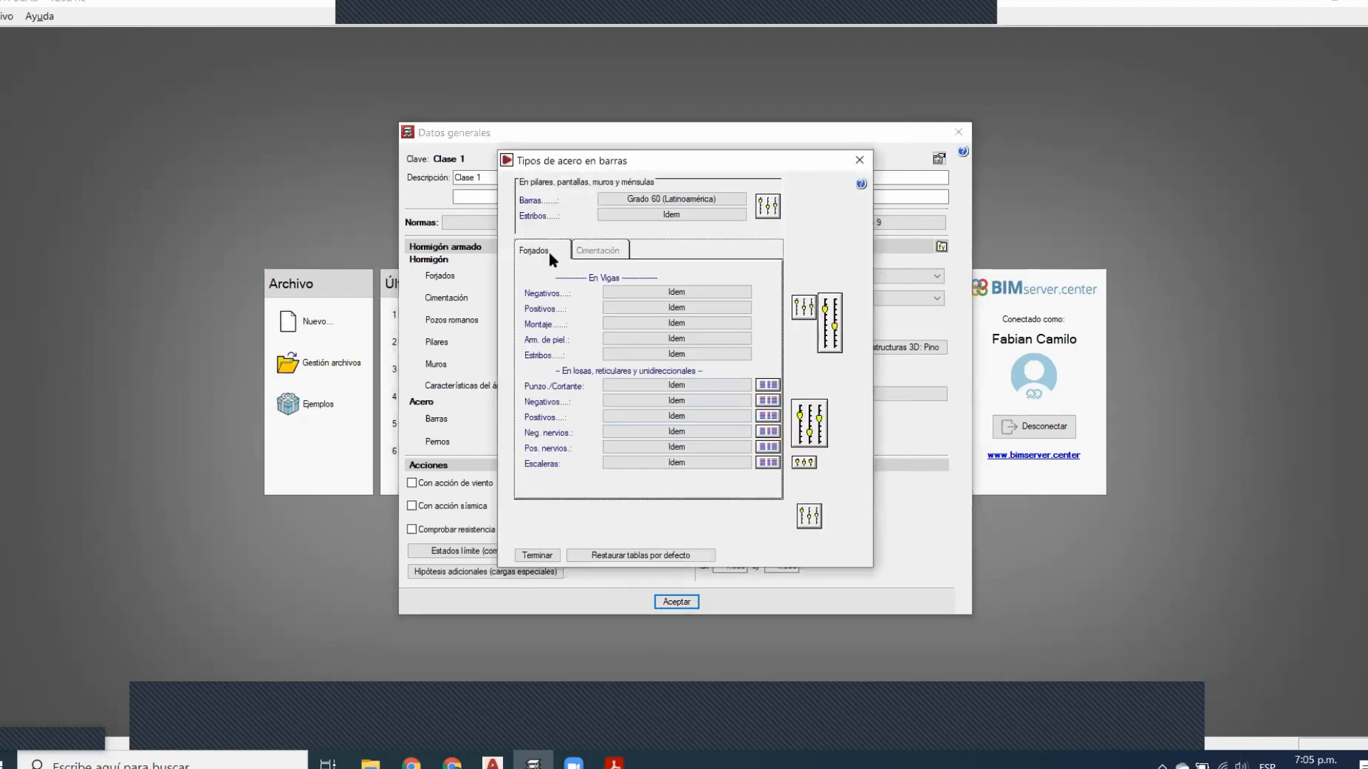
click(608, 251)
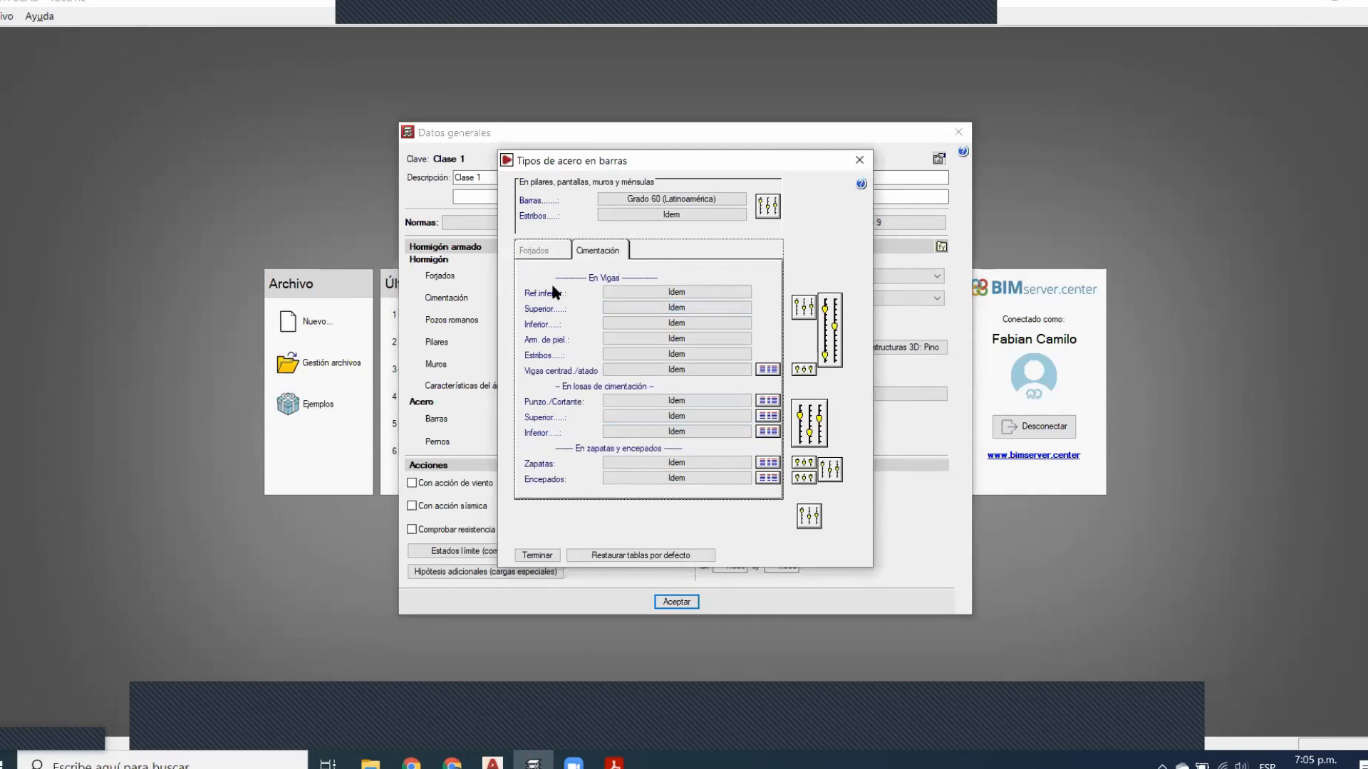
click(536, 251)
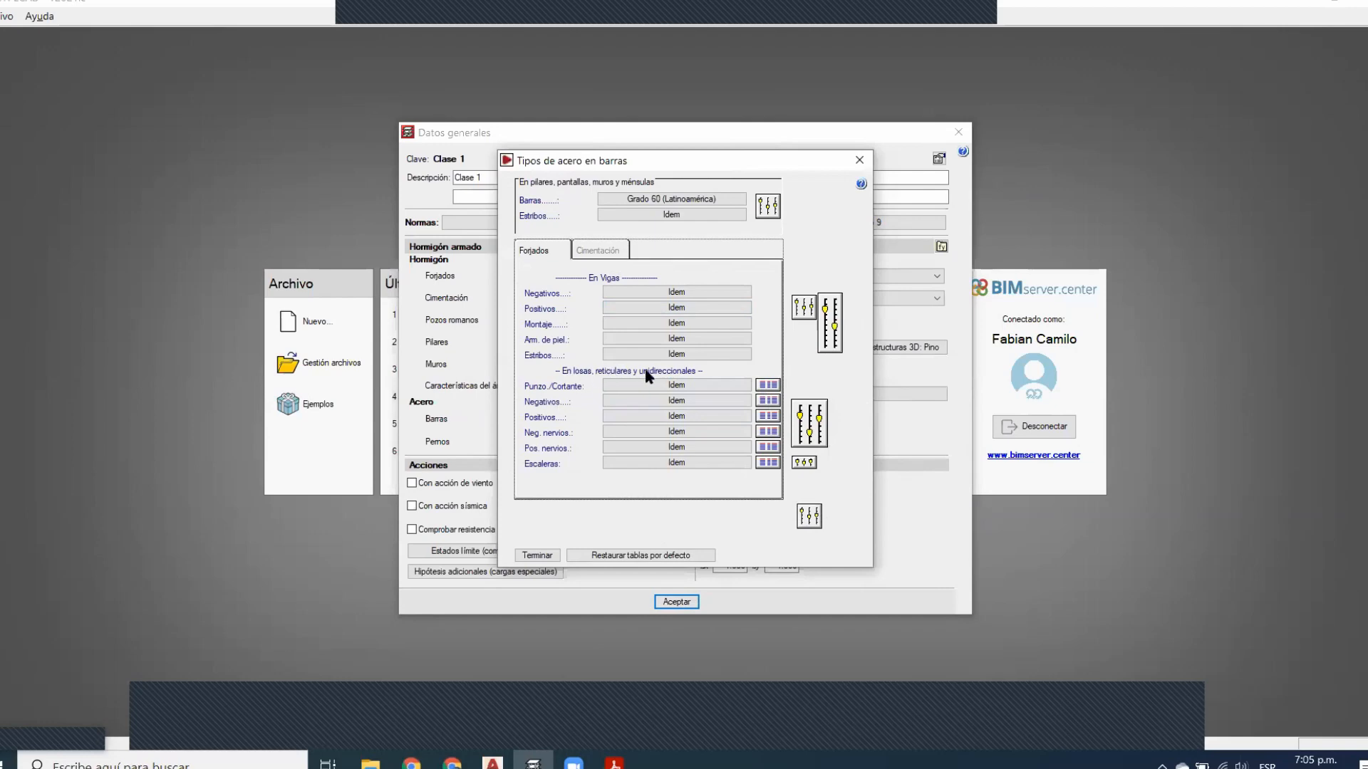
click(540, 554)
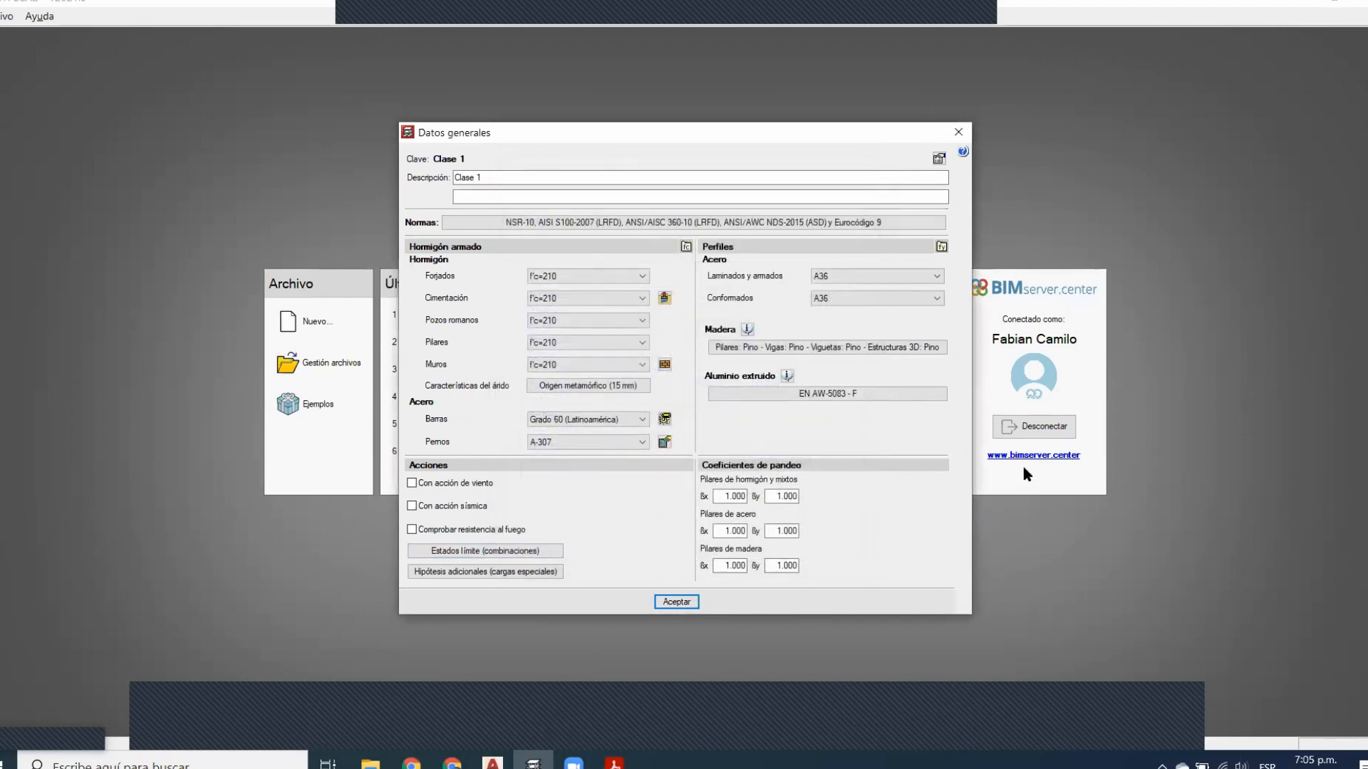
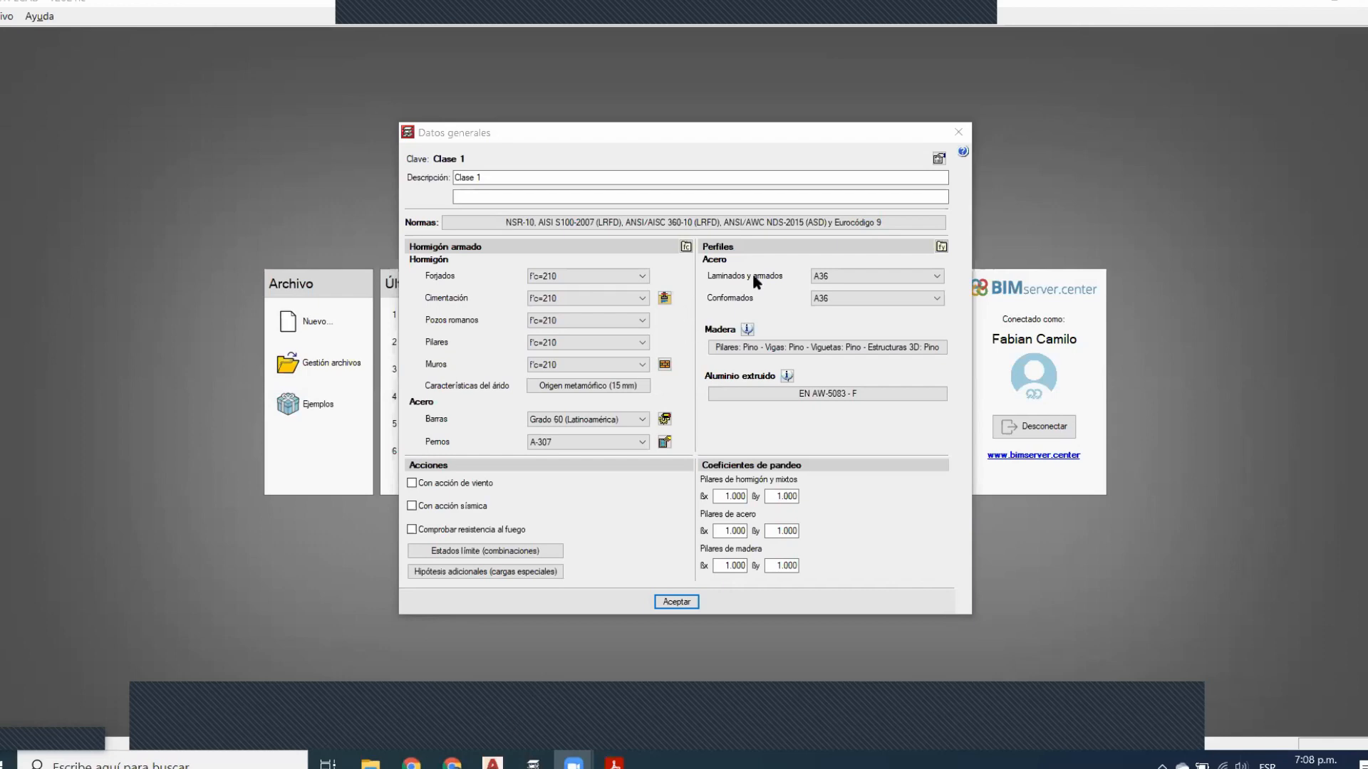
Annotate the screen beside the general data with a red horizontal span line and handwritten marks 1, 2 and 3 above it
click(725, 391)
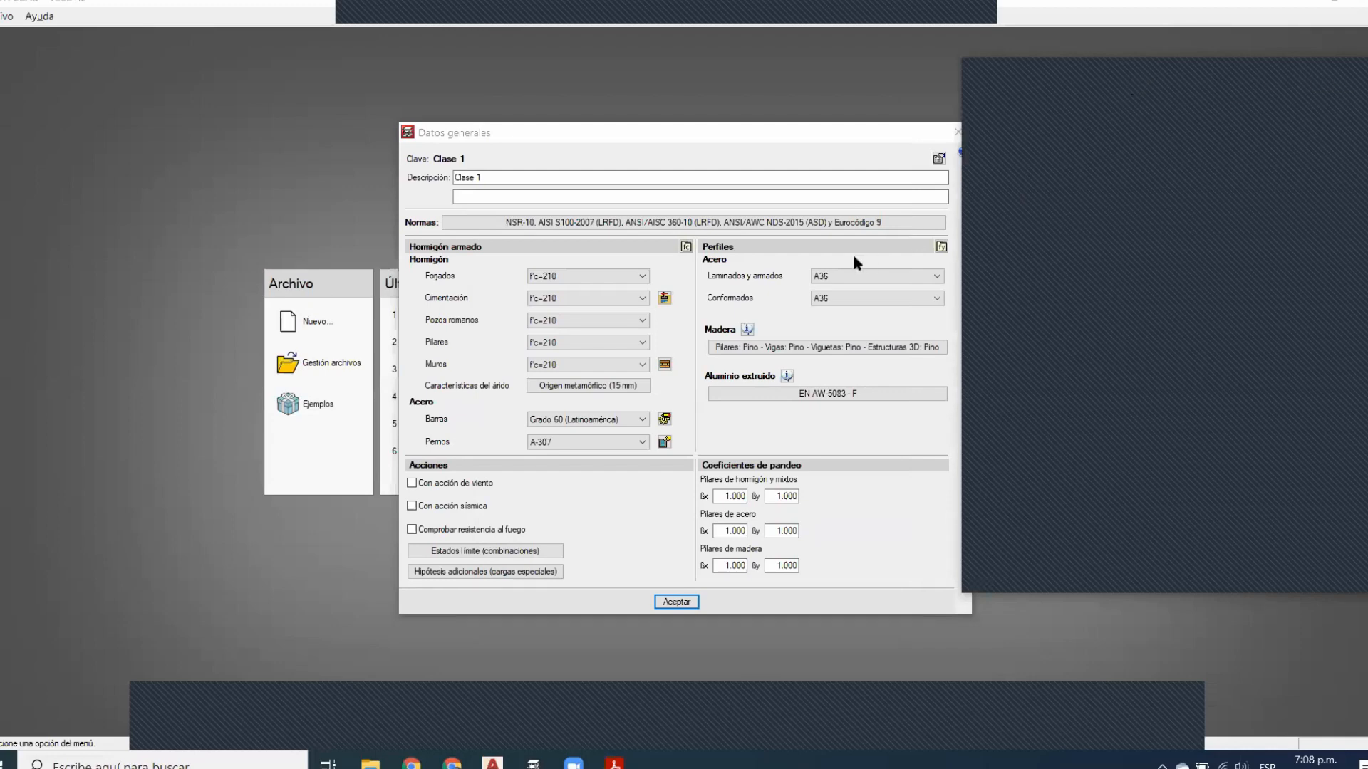
click(1018, 729)
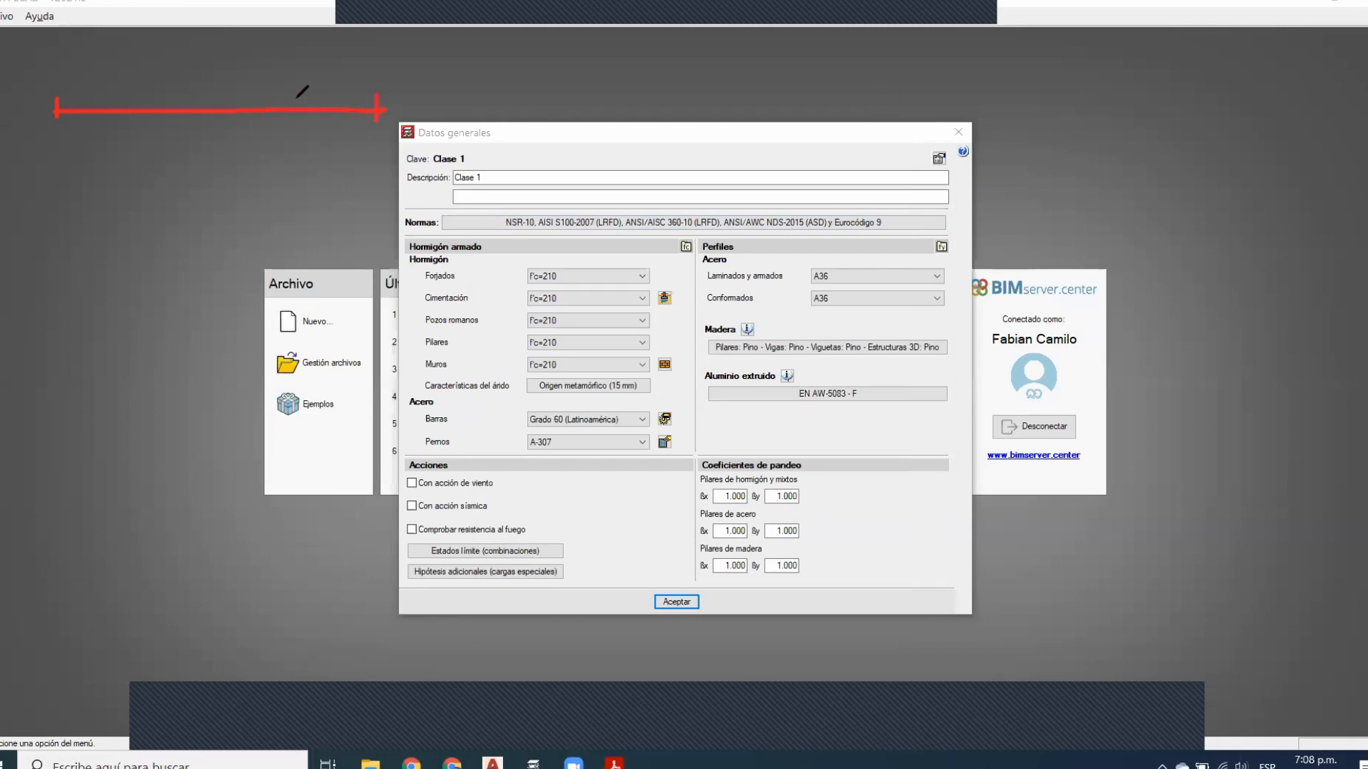
mouse_move(191, 62)
mouse_down()
mouse_move(184, 82)
mouse_move(188, 64)
mouse_up()
mouse_move(196, 84)
mouse_down()
mouse_move(342, 69)
mouse_move(334, 81)
mouse_up()
drag(361, 78, 378, 74)
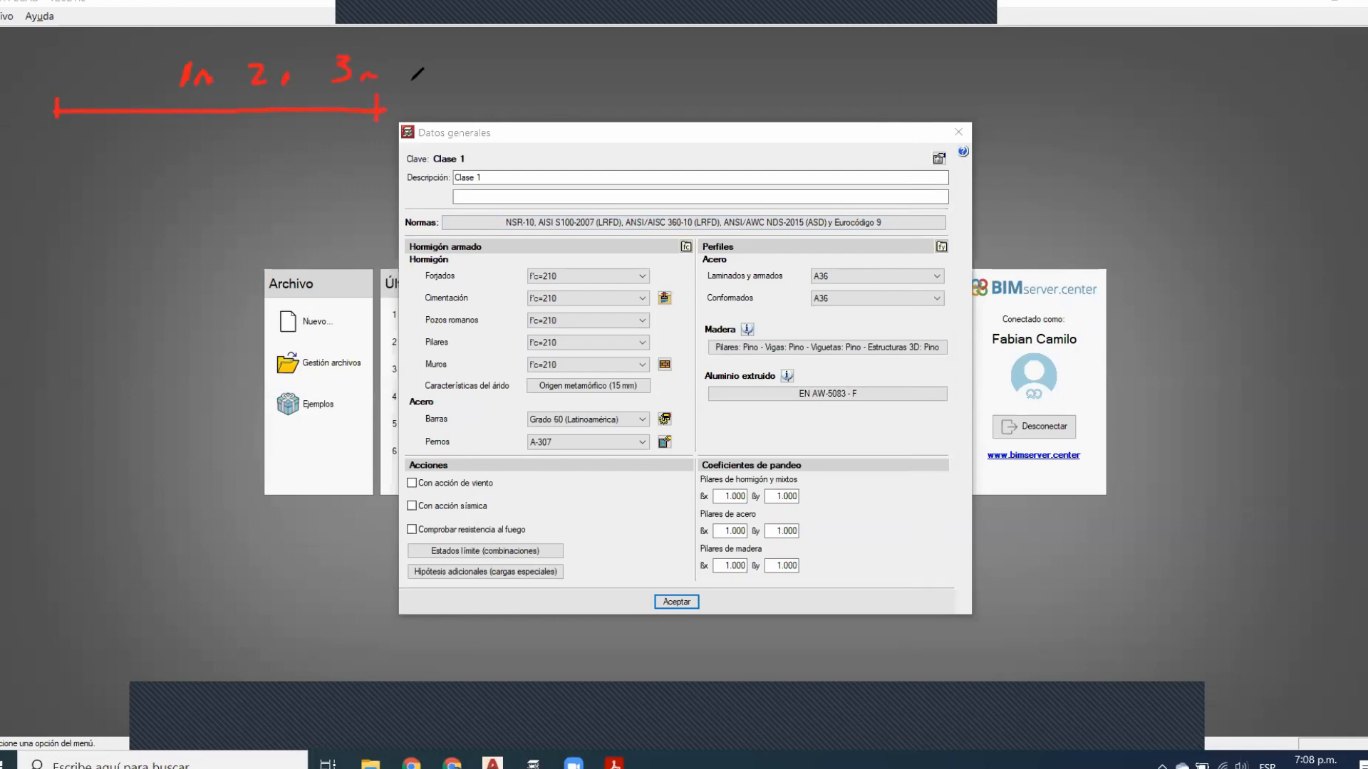
click(490, 712)
click(794, 100)
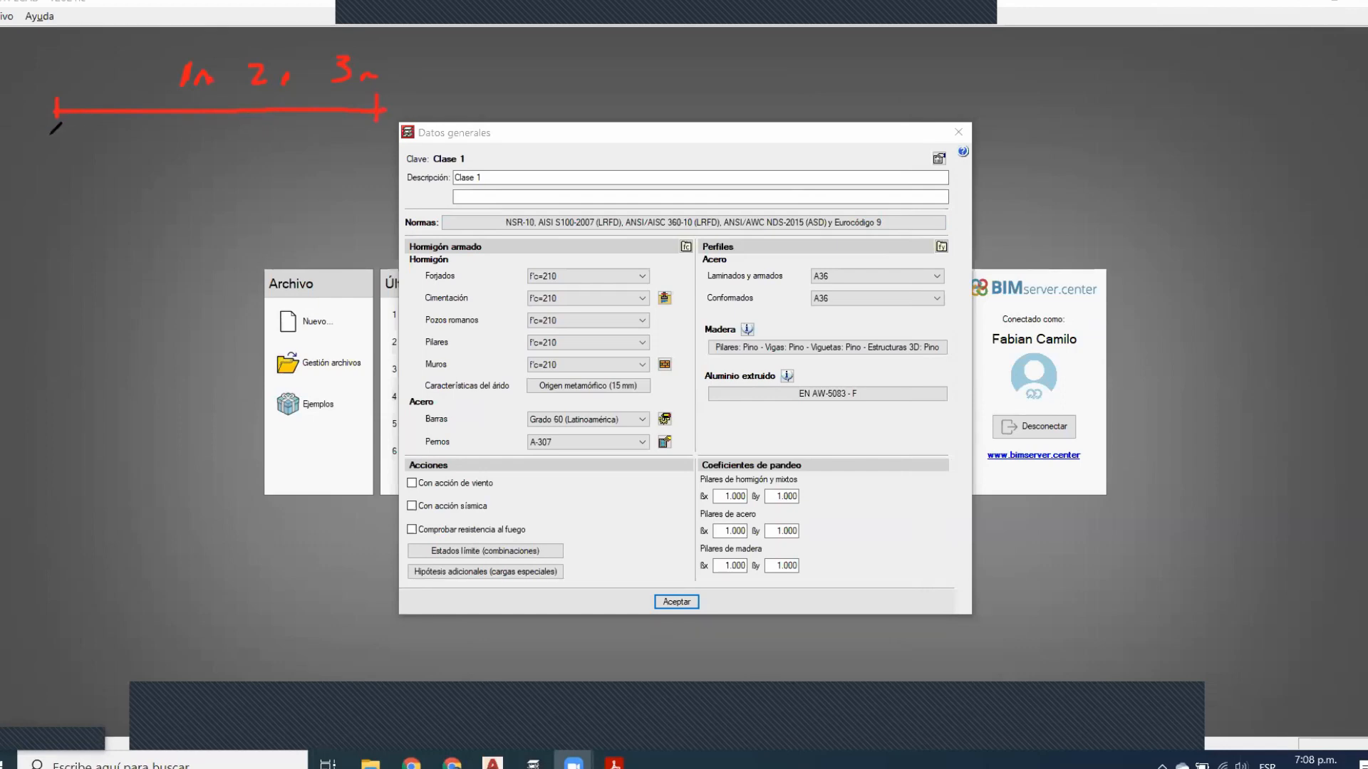
Sketch a second span line below the first, circle the first mark, and draw an arrow from it down to the new line
mouse_move(55, 165)
mouse_down()
mouse_move(55, 223)
mouse_move(383, 197)
mouse_up()
drag(374, 184, 361, 229)
mouse_move(237, 82)
mouse_down()
mouse_move(221, 50)
mouse_move(189, 94)
mouse_move(192, 178)
mouse_move(205, 155)
mouse_up()
drag(146, 74, 205, 98)
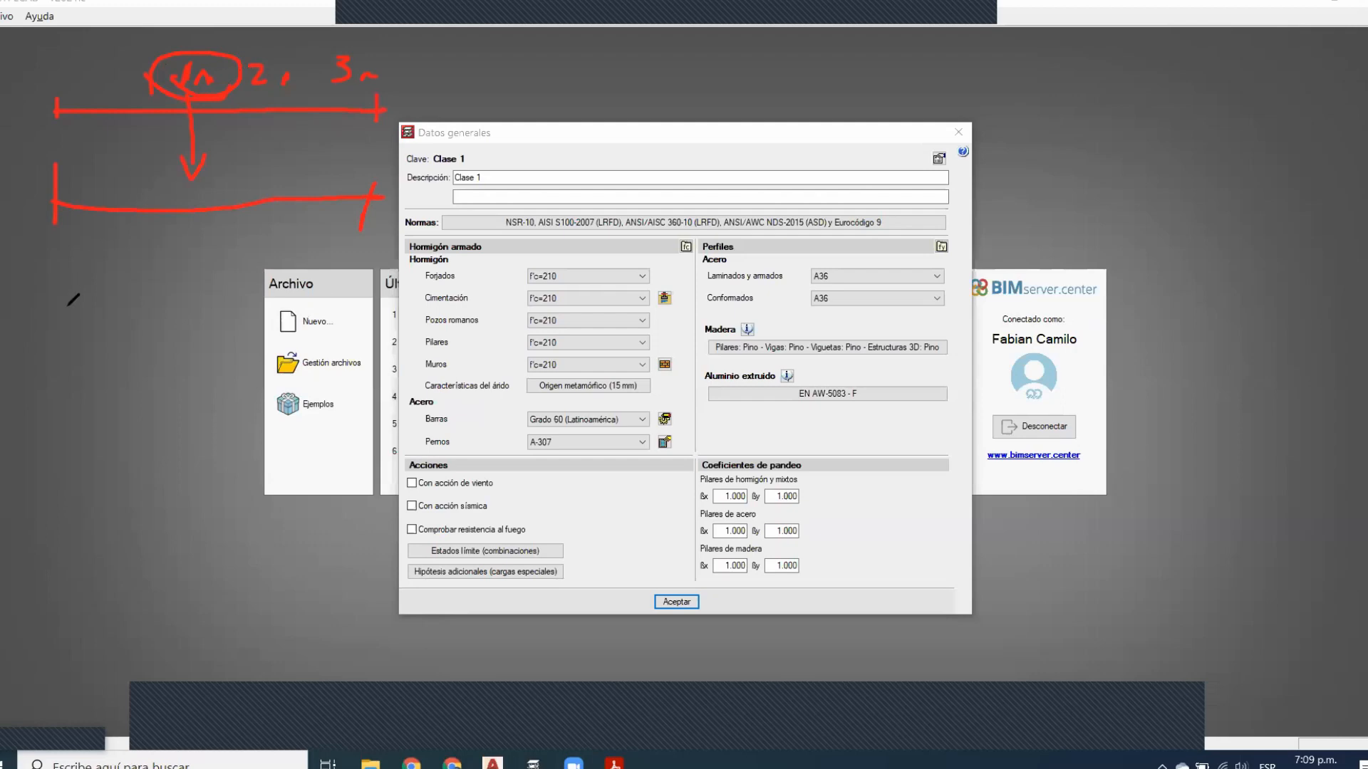
Sketch two more horizontal span lines with end ticks below the others, and handwrite 0,3 beneath them
mouse_move(69, 303)
mouse_down()
mouse_move(66, 349)
mouse_move(207, 347)
mouse_up()
drag(365, 337, 366, 312)
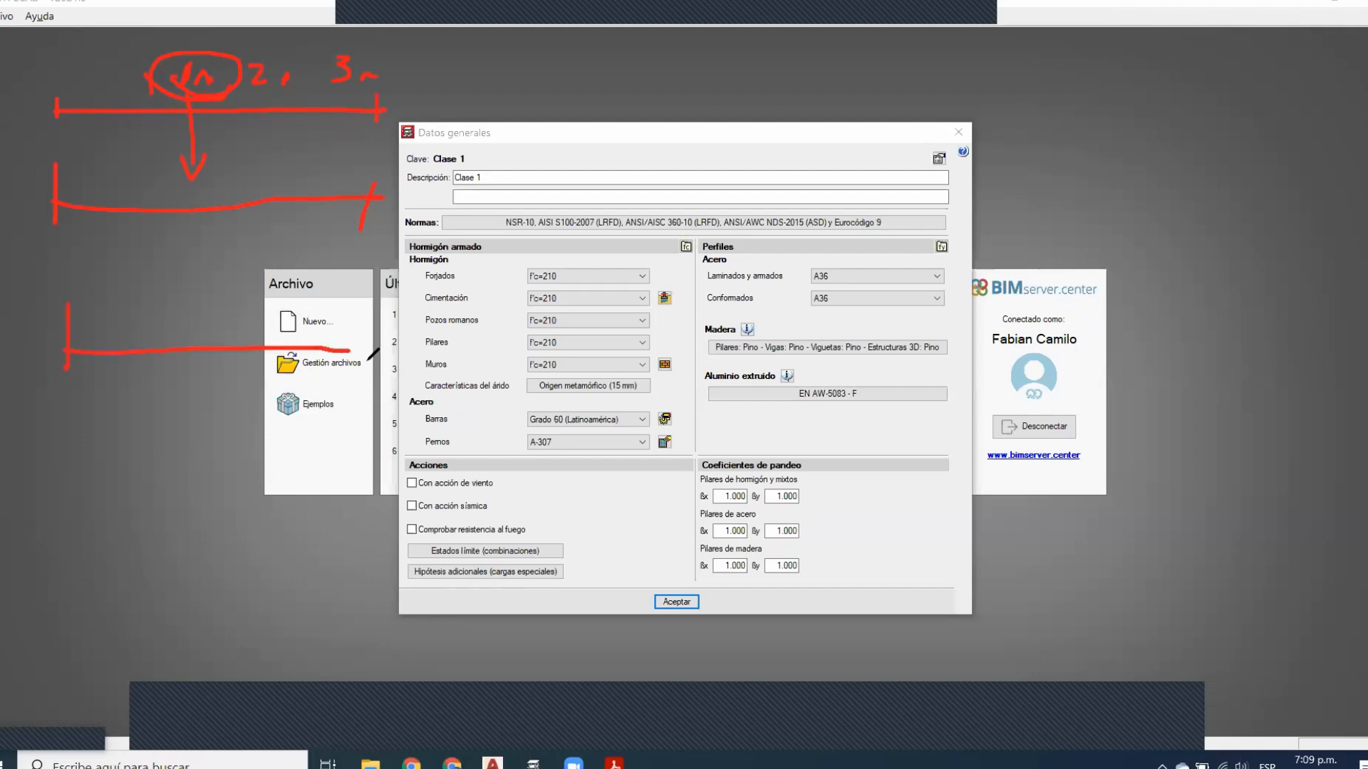
mouse_move(65, 272)
mouse_down()
mouse_move(335, 274)
mouse_move(364, 256)
mouse_move(363, 282)
mouse_up()
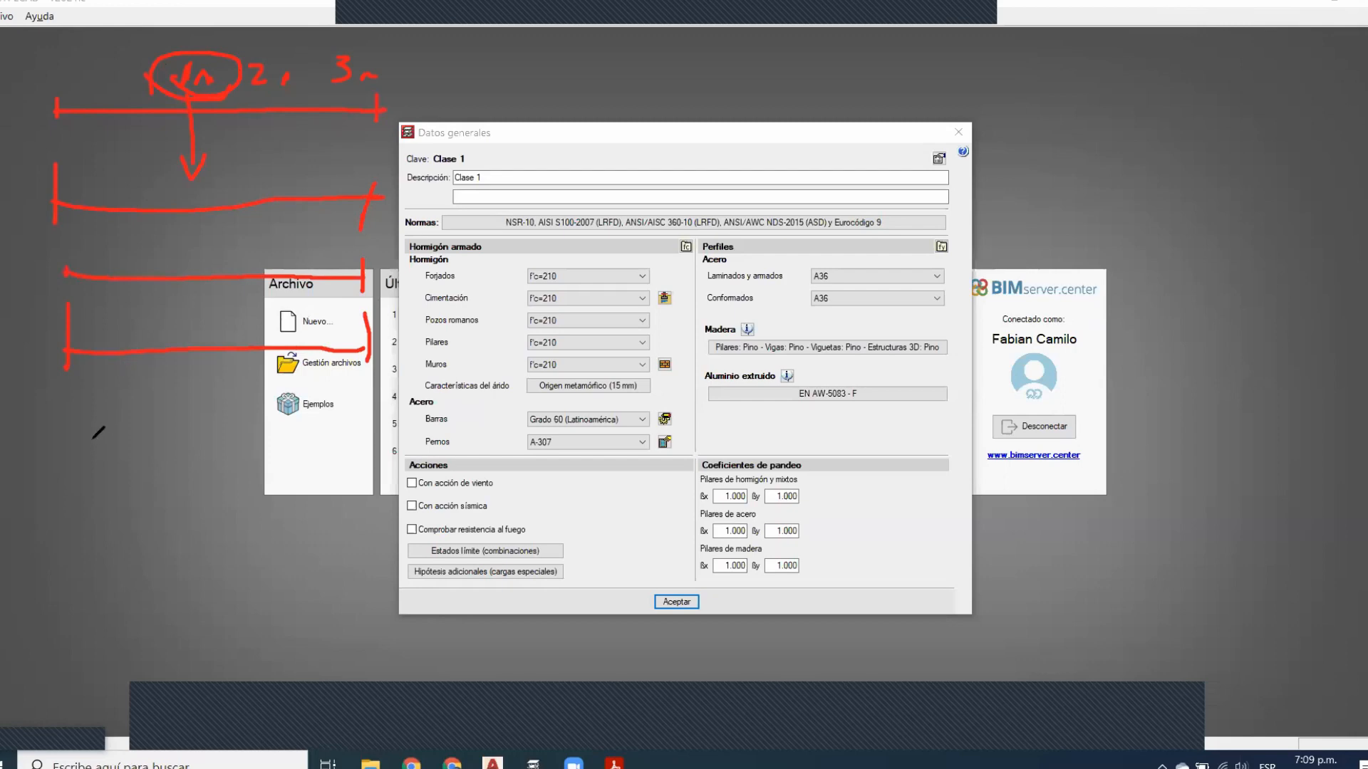
mouse_move(101, 413)
mouse_down()
mouse_move(146, 426)
mouse_move(131, 437)
mouse_up()
click(113, 441)
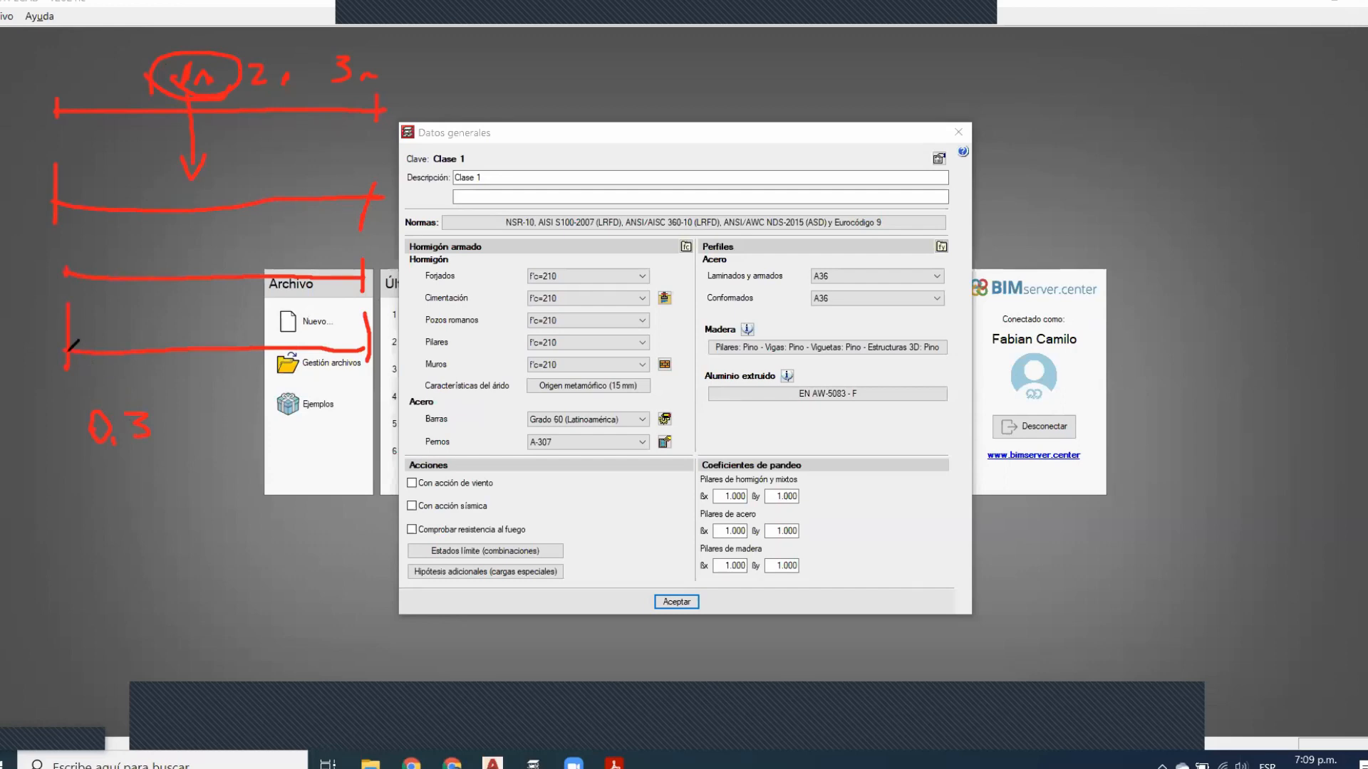
Retrace the lowest span line in red and clear all on-screen annotations
mouse_move(72, 349)
mouse_down()
mouse_move(367, 349)
mouse_move(369, 362)
mouse_up()
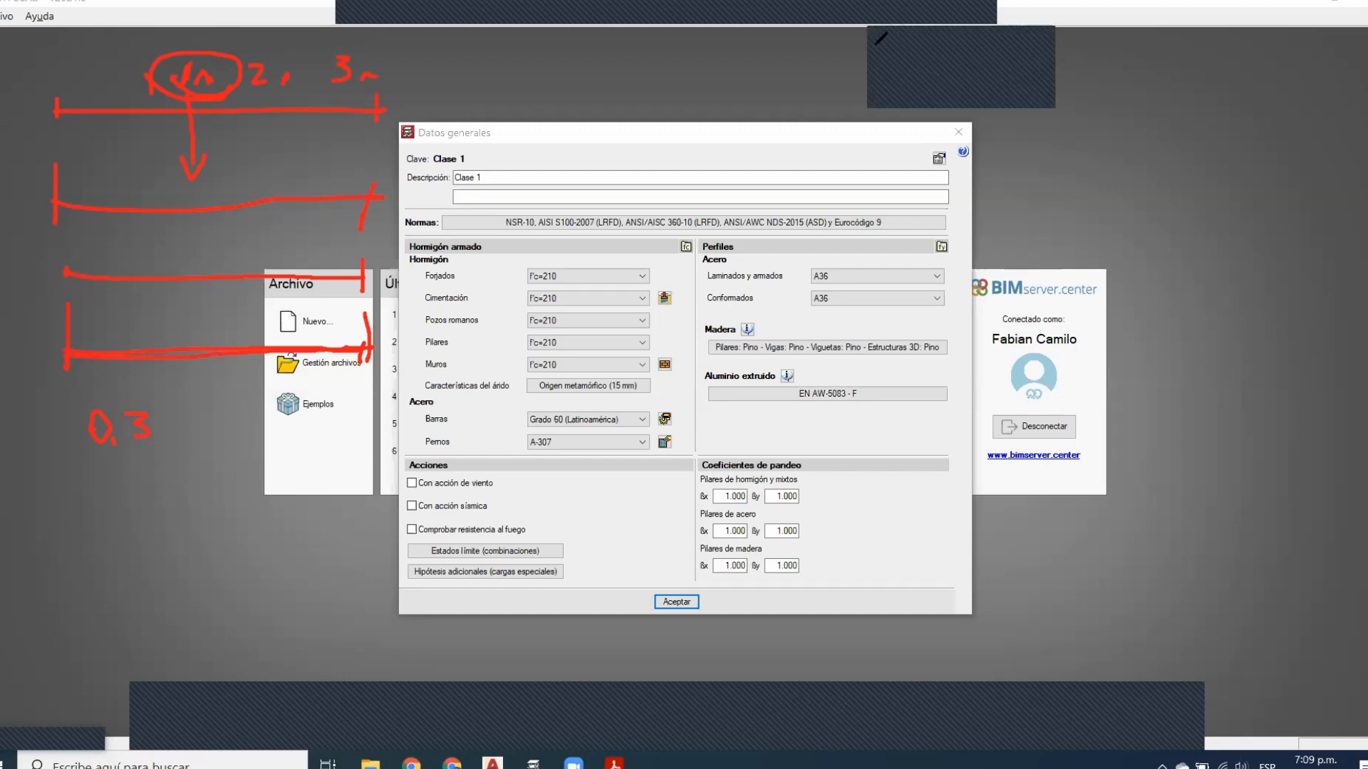
key(Escape)
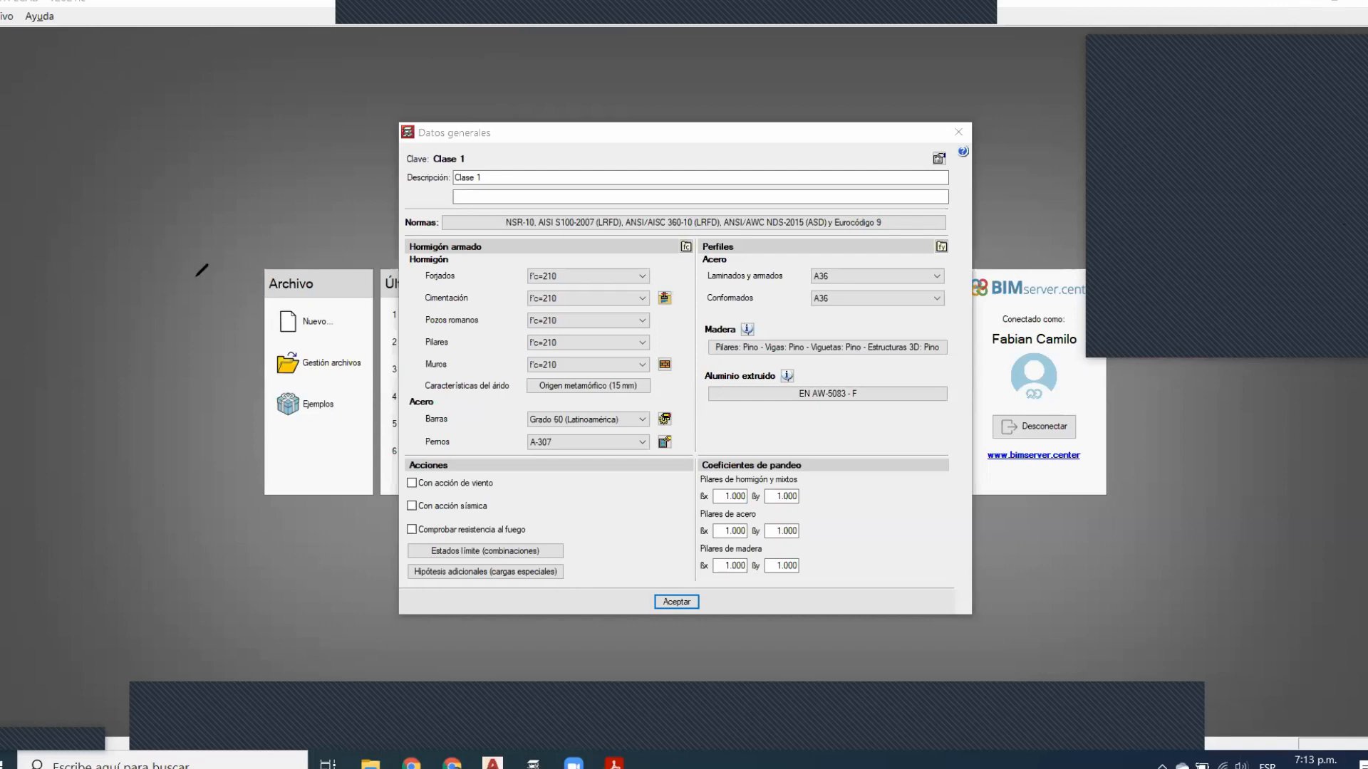
Sketch a pair of axes with a plateau-and-decay spectrum curve beside the general data, and label it F
drag(62, 63, 249, 282)
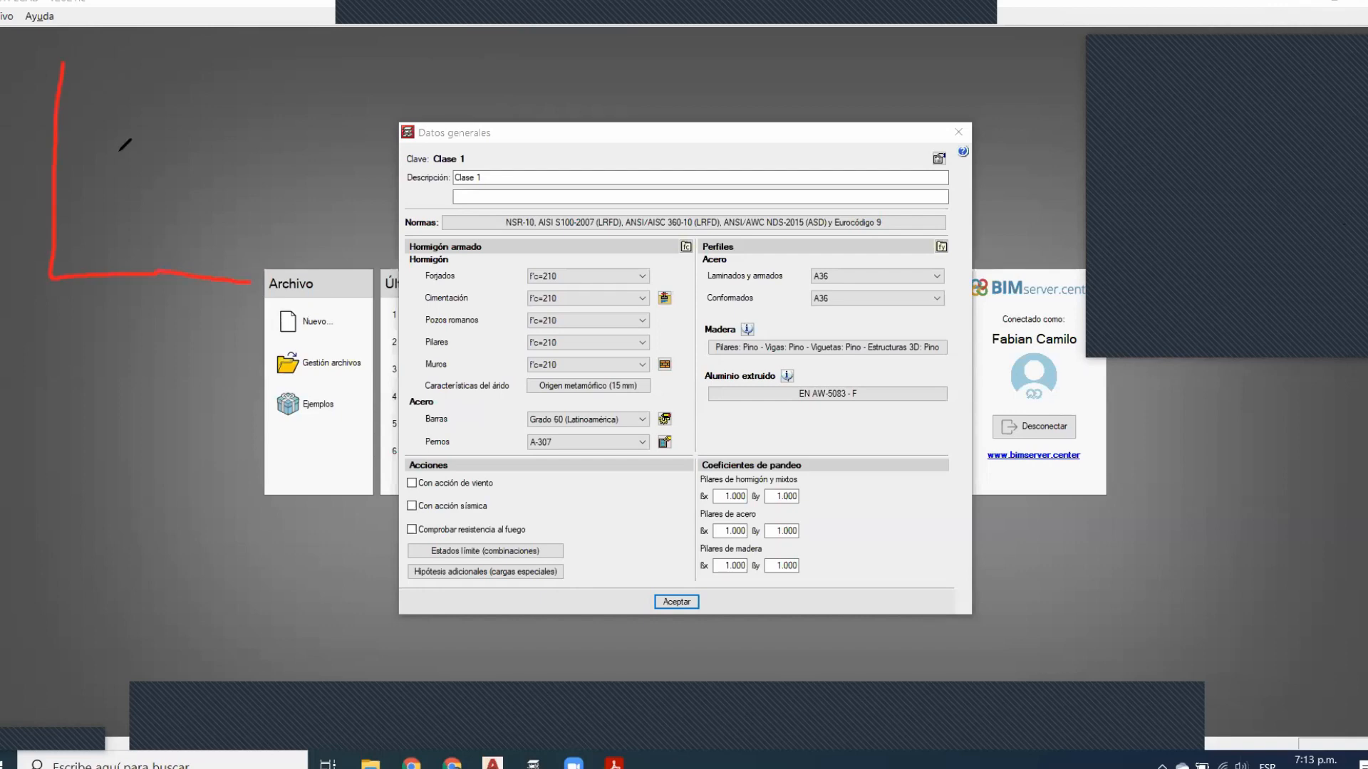
mouse_move(62, 77)
mouse_down()
mouse_move(119, 82)
mouse_move(131, 157)
mouse_move(182, 223)
mouse_move(325, 280)
mouse_up()
mouse_move(344, 60)
mouse_down()
mouse_move(338, 95)
mouse_move(367, 57)
mouse_move(357, 72)
mouse_up()
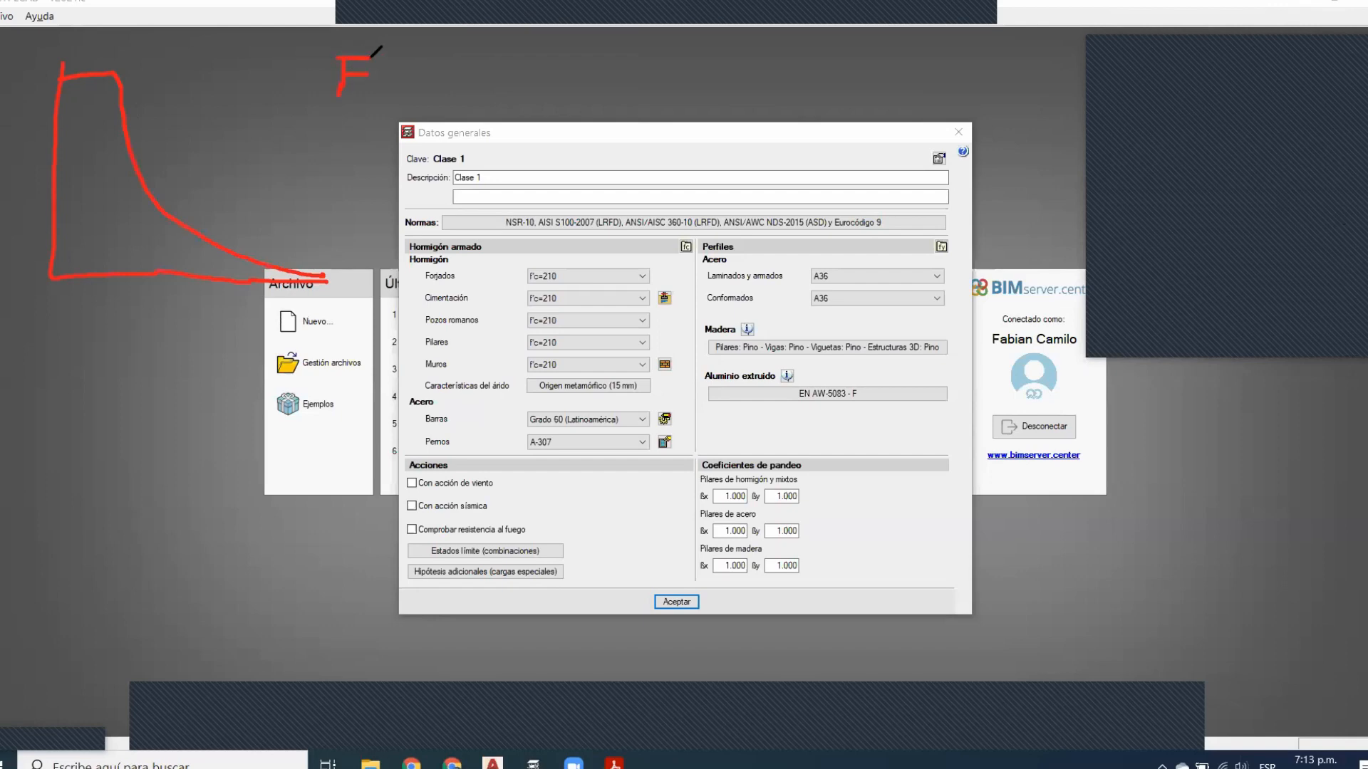
Sketch a second spectrum graph with axes and curve below the first, and label it with a circled F/R
mouse_move(57, 415)
mouse_down()
mouse_move(54, 590)
mouse_move(258, 624)
mouse_move(356, 623)
mouse_up()
drag(57, 441, 377, 587)
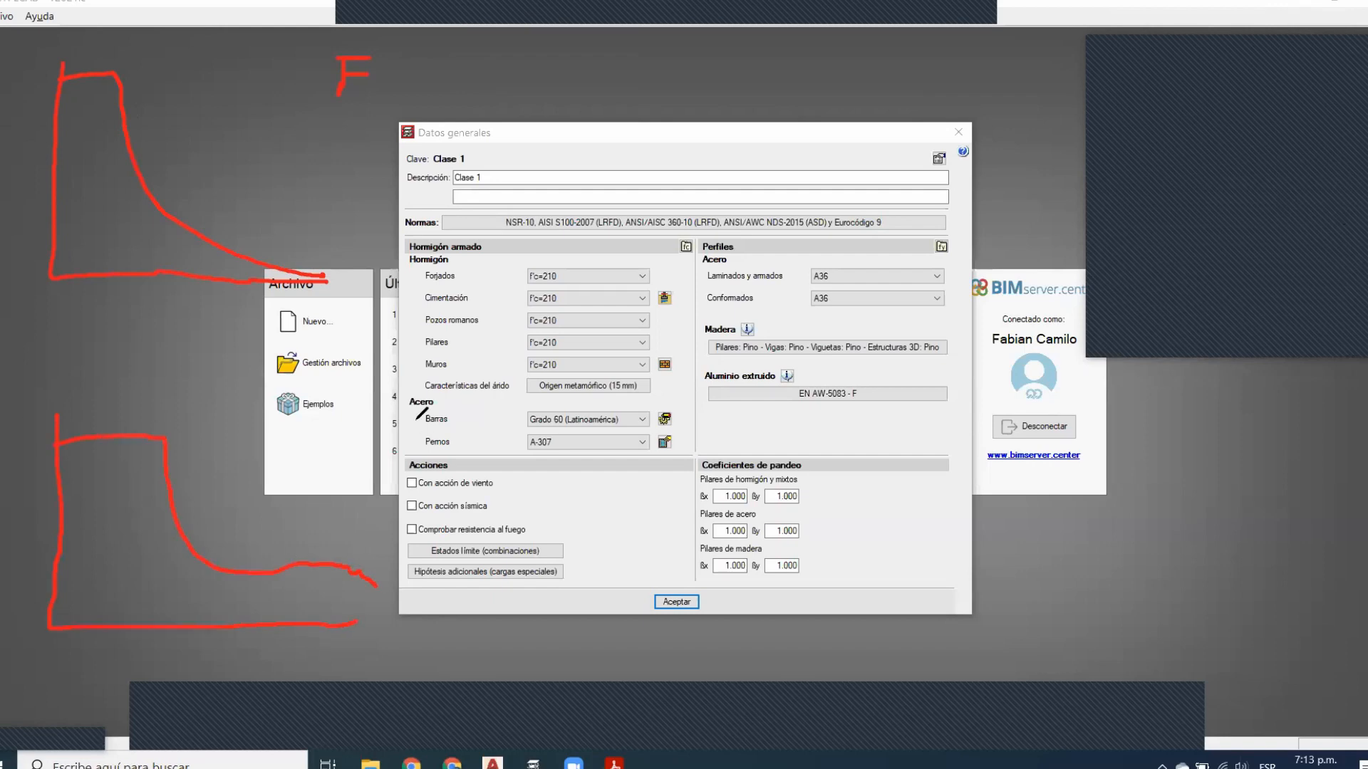
mouse_move(388, 453)
mouse_down()
mouse_move(386, 496)
mouse_move(410, 450)
mouse_move(381, 547)
mouse_up()
mouse_move(426, 499)
mouse_down()
mouse_move(422, 525)
mouse_move(455, 533)
mouse_up()
mouse_move(385, 563)
mouse_down()
mouse_move(360, 434)
mouse_move(498, 513)
mouse_move(386, 554)
mouse_up()
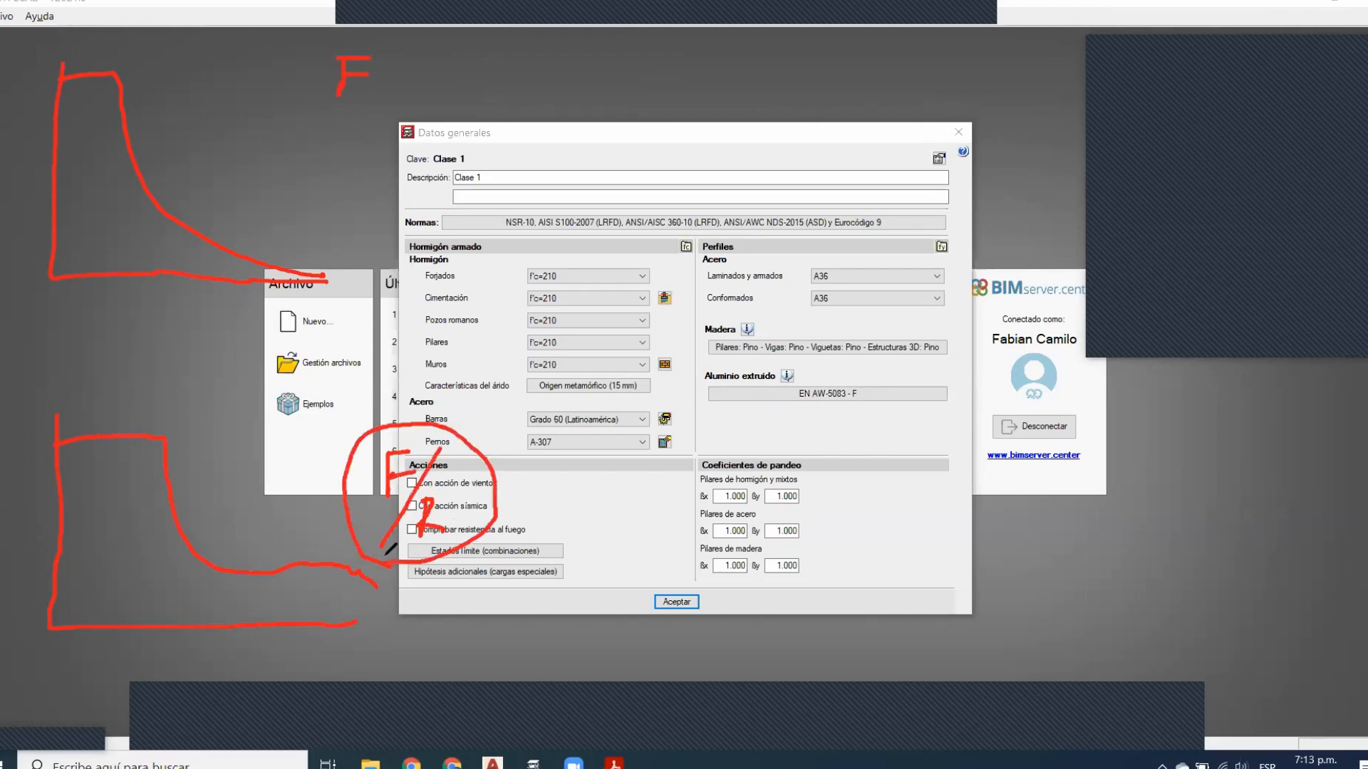
Circle the F label of the upper graph and add a short slanted stroke beside each curve
mouse_move(284, 101)
mouse_down()
mouse_move(296, 54)
mouse_move(388, 43)
mouse_move(386, 117)
mouse_move(278, 73)
mouse_move(298, 61)
mouse_up()
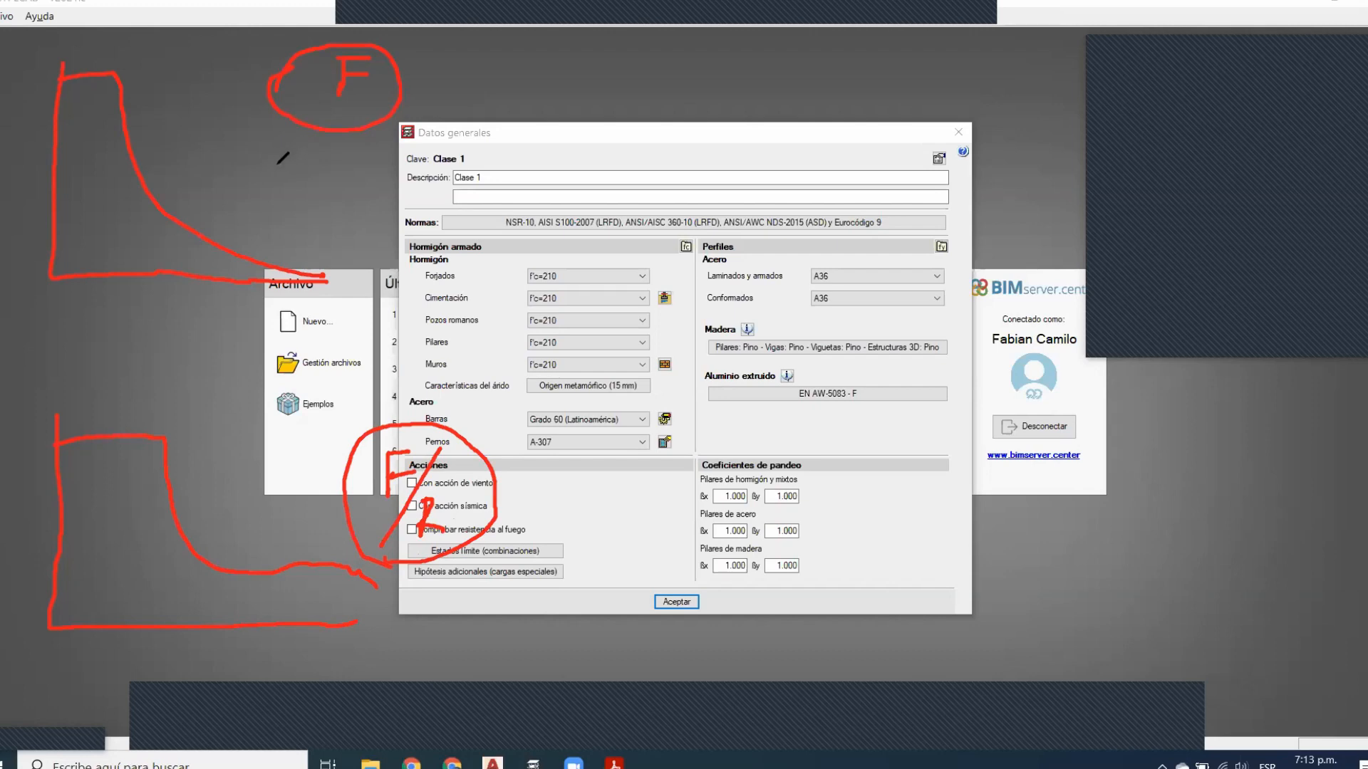
drag(300, 444, 361, 403)
click(283, 213)
drag(284, 213, 357, 180)
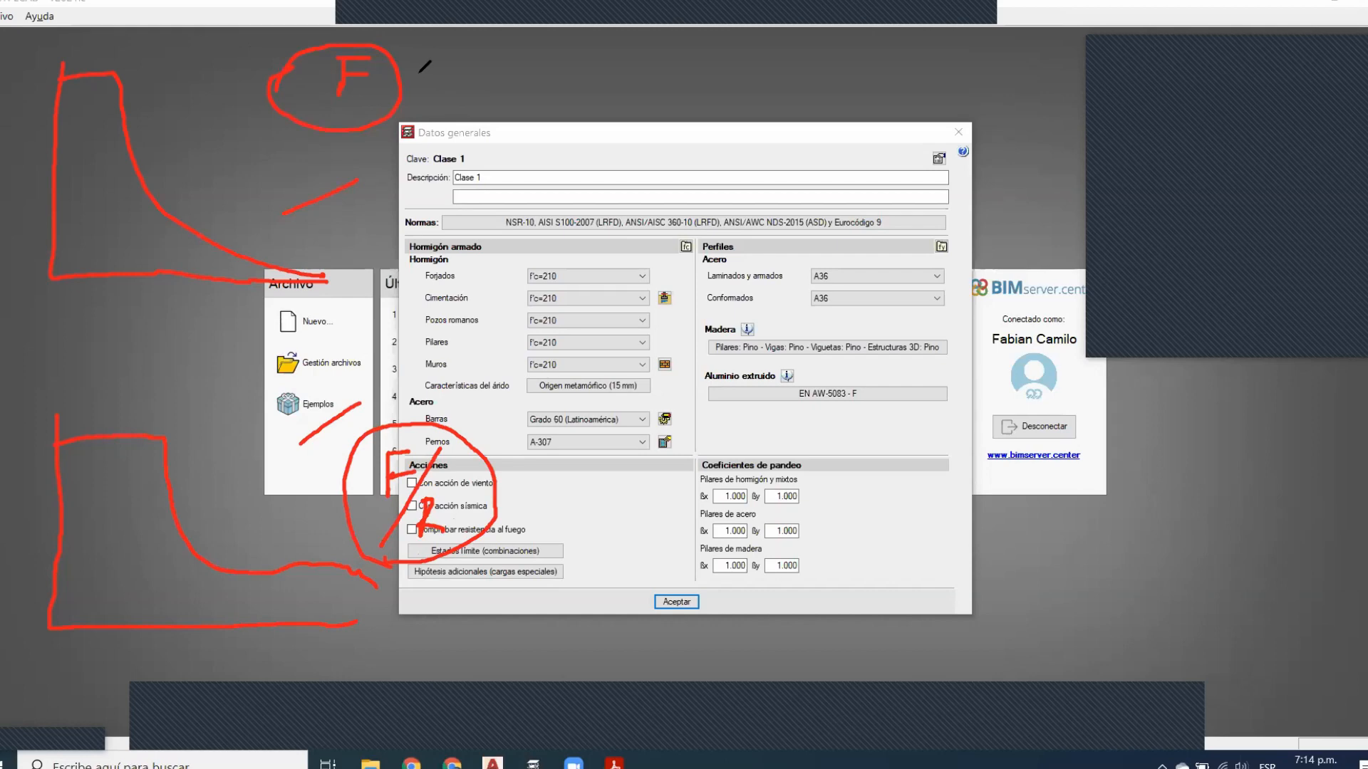
Handwrite R0 and DXR followed by an arrow over the general data, and circle the R in the F/R label
mouse_move(578, 119)
mouse_down()
mouse_move(580, 147)
mouse_move(601, 150)
mouse_up()
drag(684, 66, 688, 101)
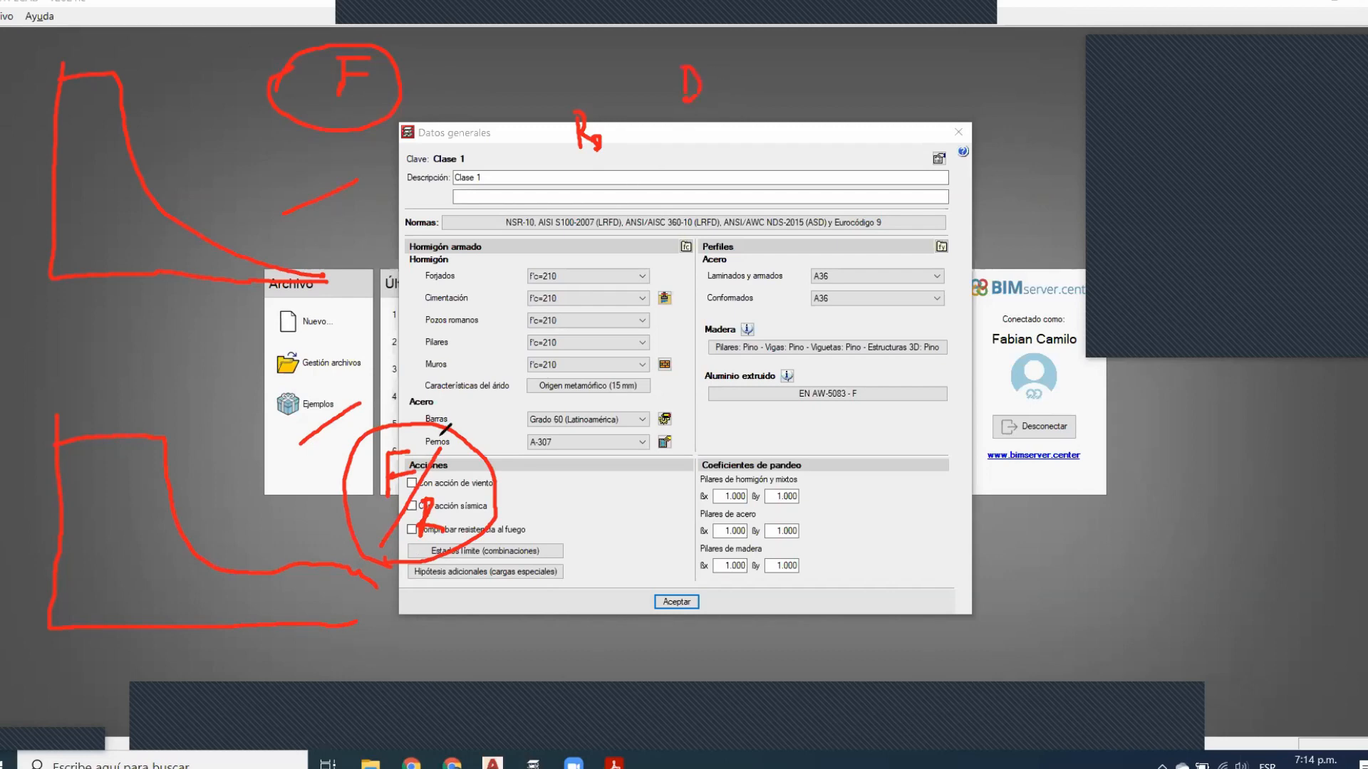
mouse_move(424, 496)
mouse_down()
mouse_move(463, 515)
mouse_move(425, 539)
mouse_up()
drag(707, 98, 728, 73)
drag(706, 75, 745, 99)
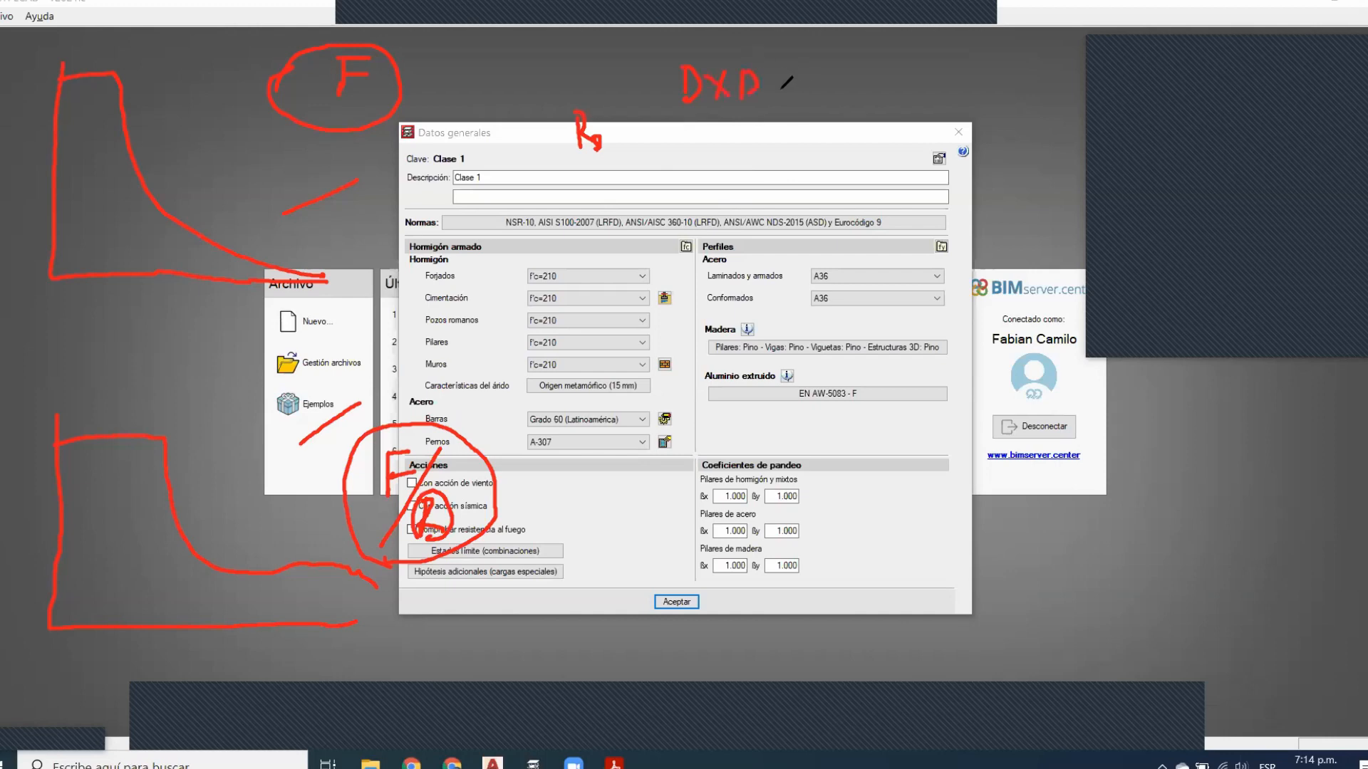
drag(839, 76, 864, 89)
Ring the F label a second time with an underline, and clear all the spectrum annotations
mouse_move(384, 150)
mouse_down()
mouse_move(237, 106)
mouse_move(357, 166)
mouse_move(331, 173)
mouse_up()
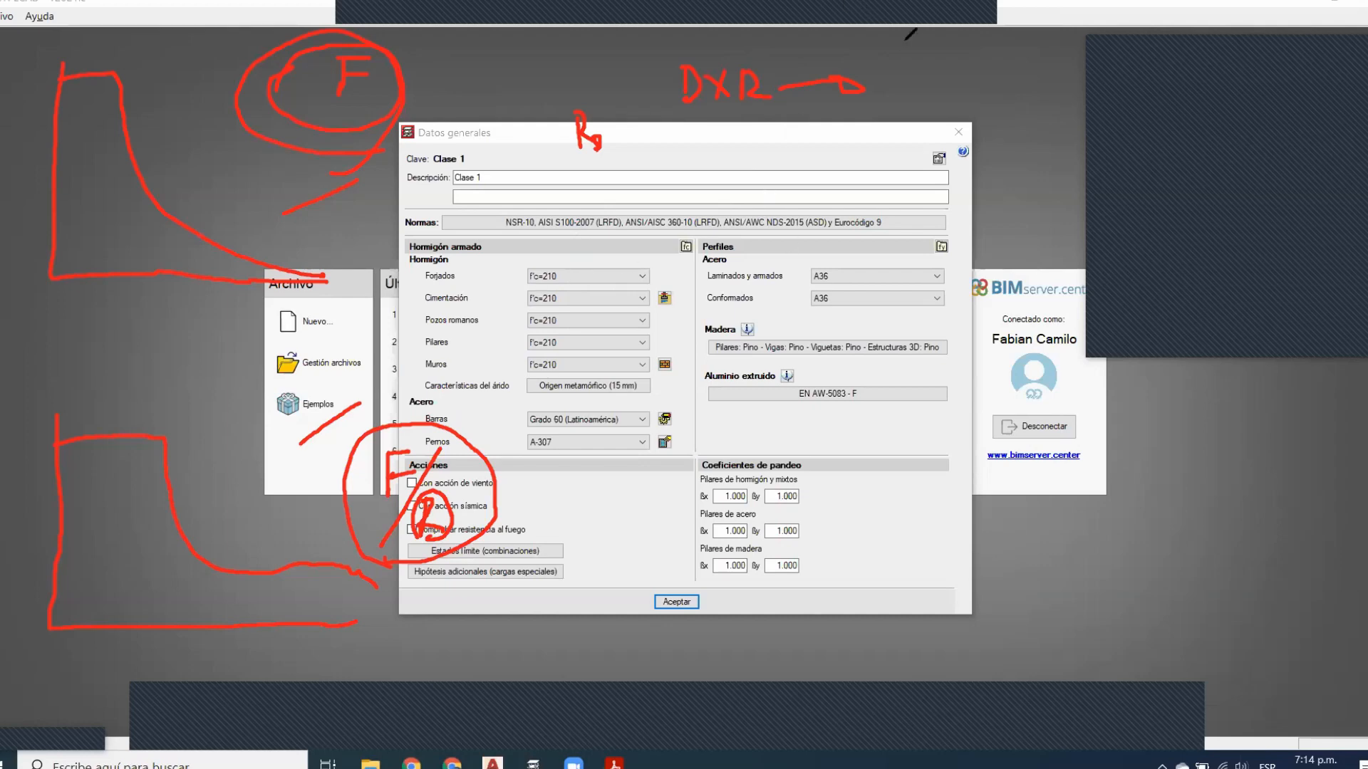
key(Escape)
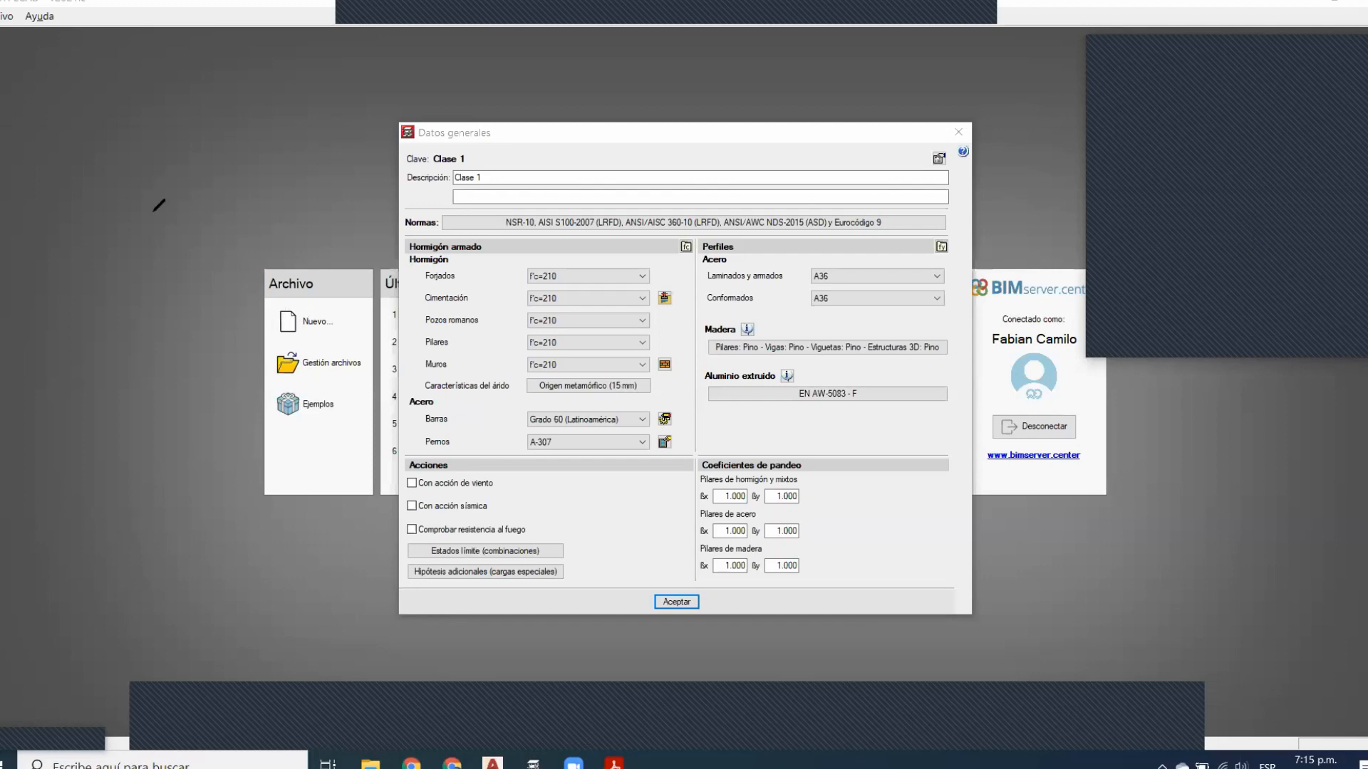
Sketch a tall rectangular section beside the general data and extend two horizontal lines across its middle
mouse_move(176, 144)
mouse_down()
mouse_move(65, 151)
mouse_move(73, 383)
mouse_move(96, 422)
mouse_up()
mouse_move(240, 425)
mouse_down()
mouse_move(254, 136)
mouse_move(176, 140)
mouse_up()
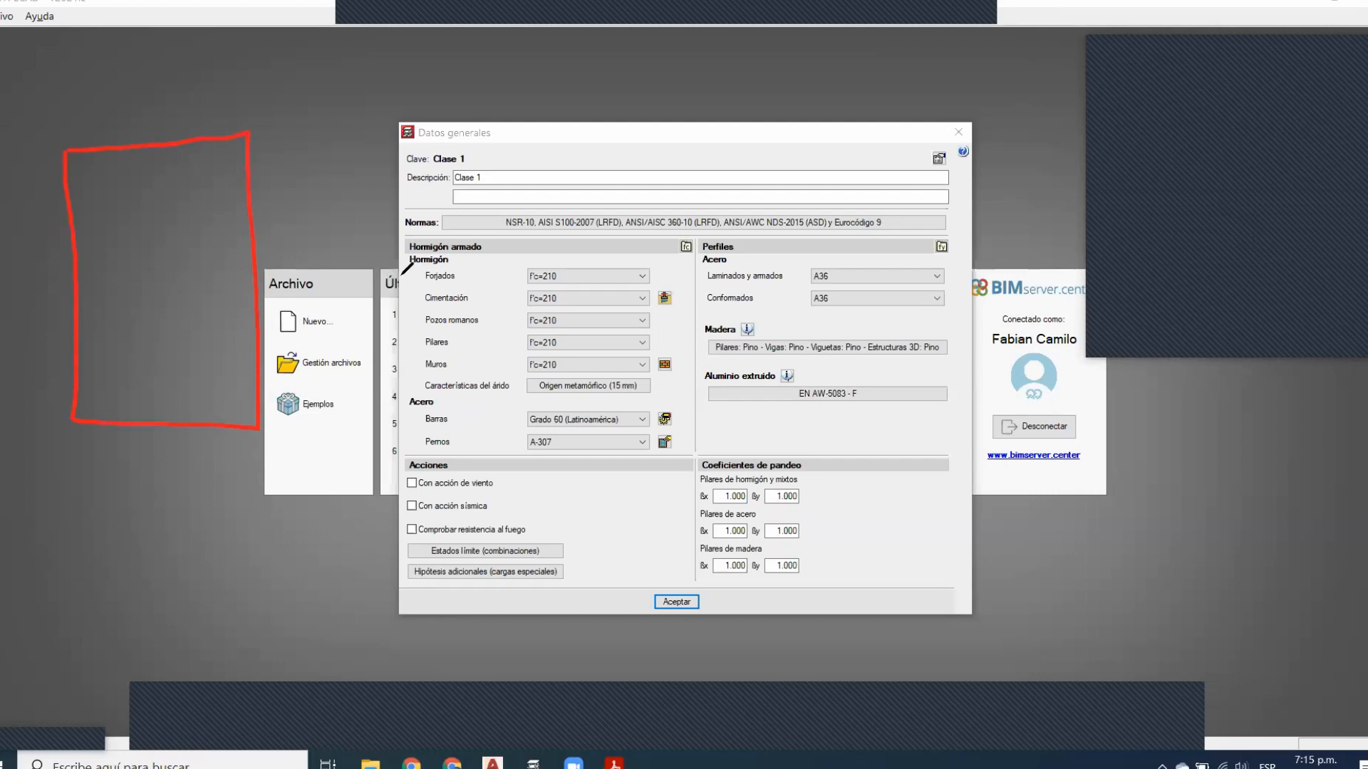
drag(331, 271, 415, 278)
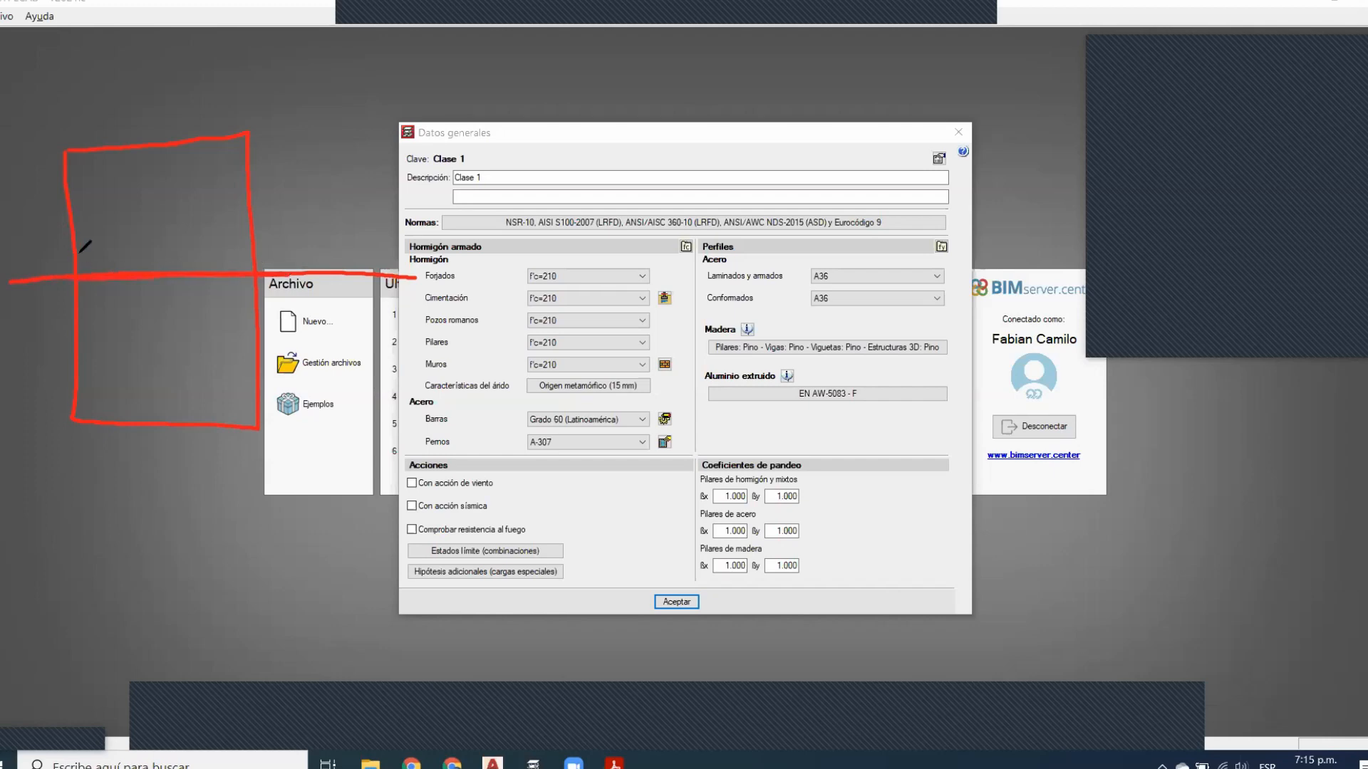
mouse_move(74, 242)
mouse_down()
mouse_move(49, 242)
mouse_move(408, 241)
mouse_up()
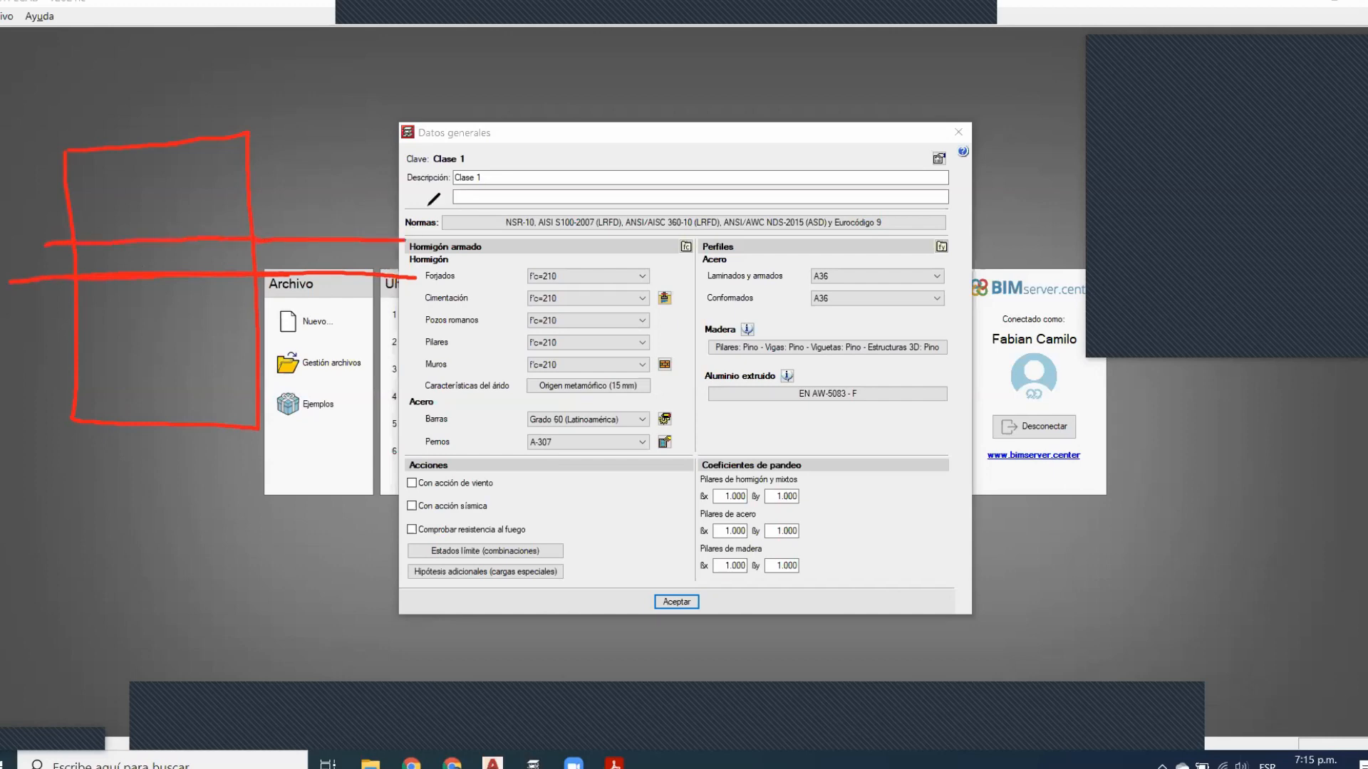
Sketch two opposed triangles meeting at a crossing point beside the section, and circle the lower and upper ones
mouse_move(361, 123)
mouse_down()
mouse_move(447, 119)
mouse_move(408, 177)
mouse_up()
mouse_move(340, 304)
mouse_down()
mouse_move(296, 427)
mouse_move(484, 426)
mouse_move(495, 396)
mouse_move(399, 207)
mouse_up()
drag(363, 159, 368, 119)
mouse_move(339, 268)
mouse_down()
mouse_move(271, 397)
mouse_move(509, 449)
mouse_move(329, 255)
mouse_up()
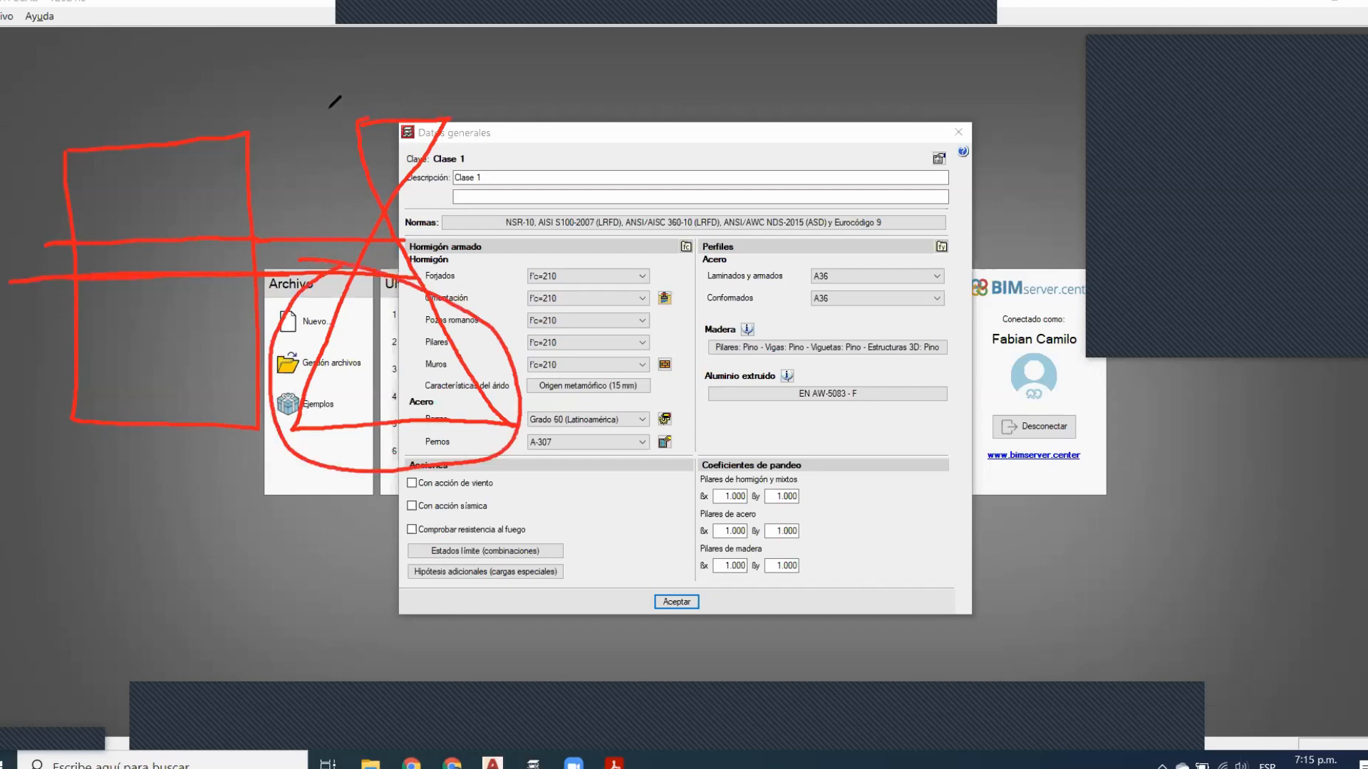
mouse_move(313, 104)
mouse_down()
mouse_move(471, 121)
mouse_move(404, 227)
mouse_move(325, 162)
mouse_move(339, 106)
mouse_up()
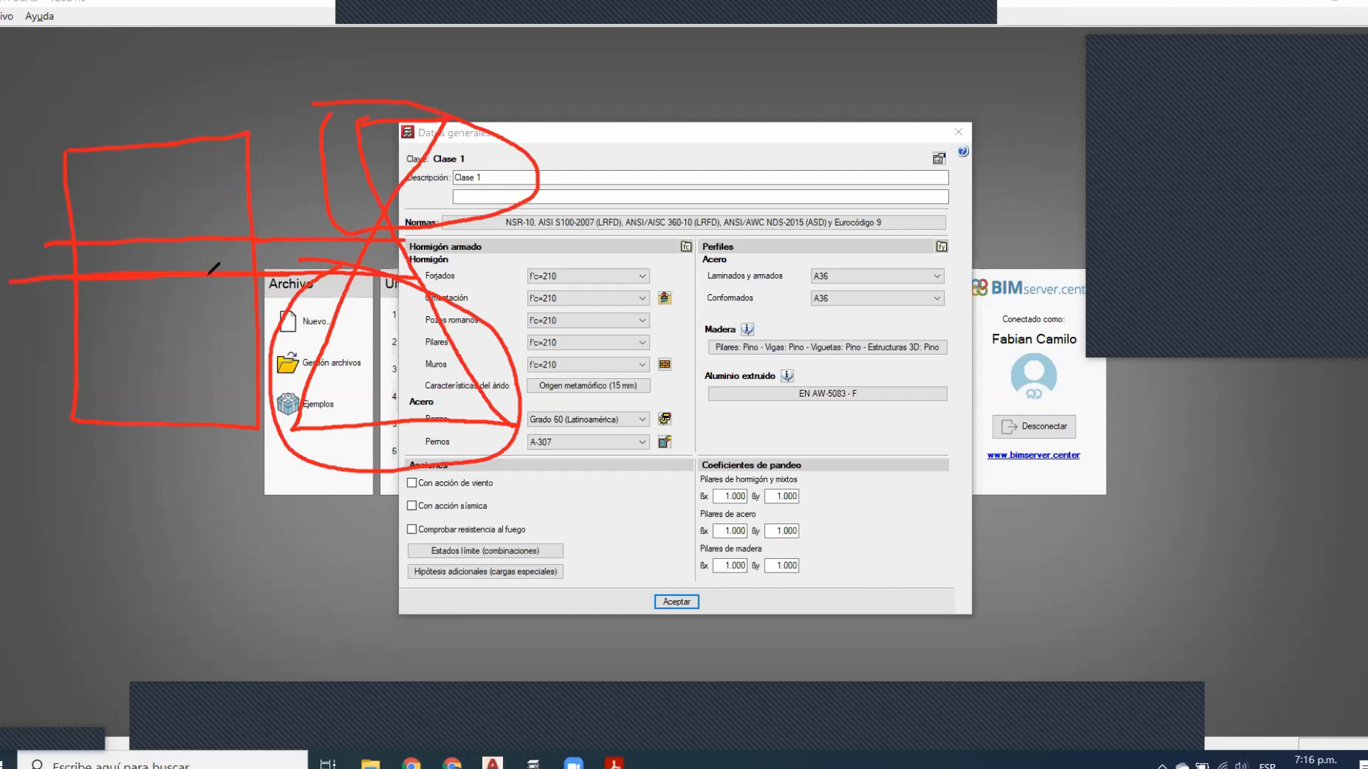
Draw an arrow towards the crossing point of the triangles, and clear all annotations
drag(441, 269, 573, 270)
mouse_move(442, 268)
mouse_down()
mouse_move(494, 283)
mouse_move(493, 223)
mouse_up()
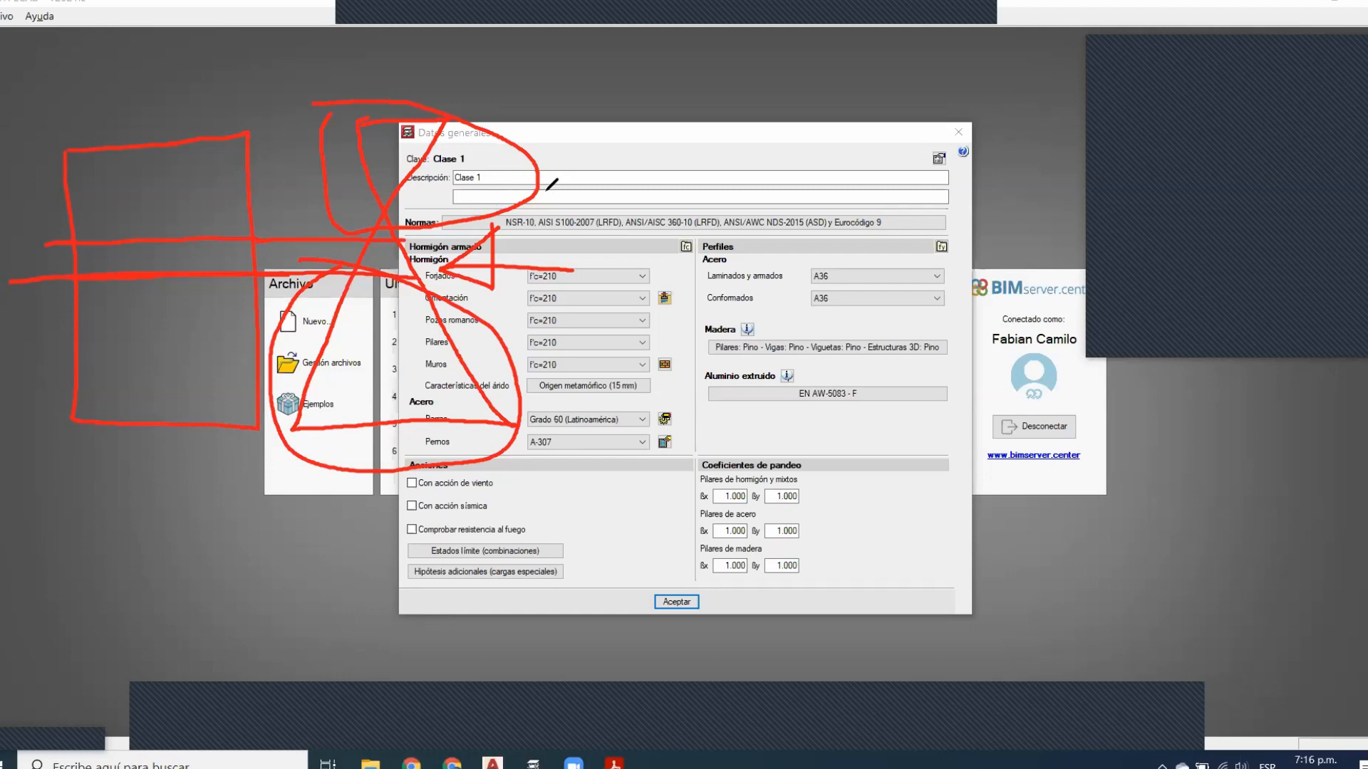
click(901, 22)
click(875, 42)
key(Escape)
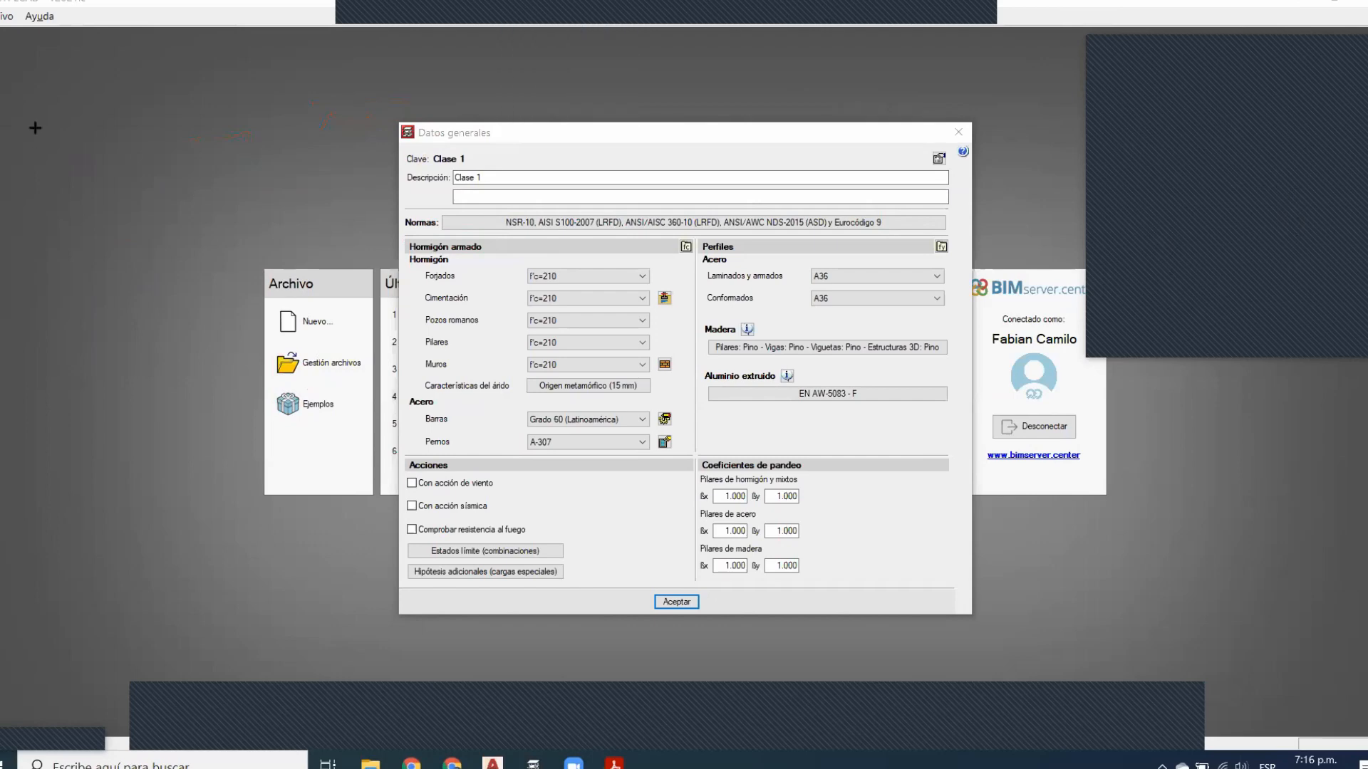
Draw a tall rectangular section with three ellipses along its upper edge and four along its lower edge
mouse_move(35, 127)
mouse_down()
mouse_move(139, 449)
mouse_move(223, 520)
mouse_up()
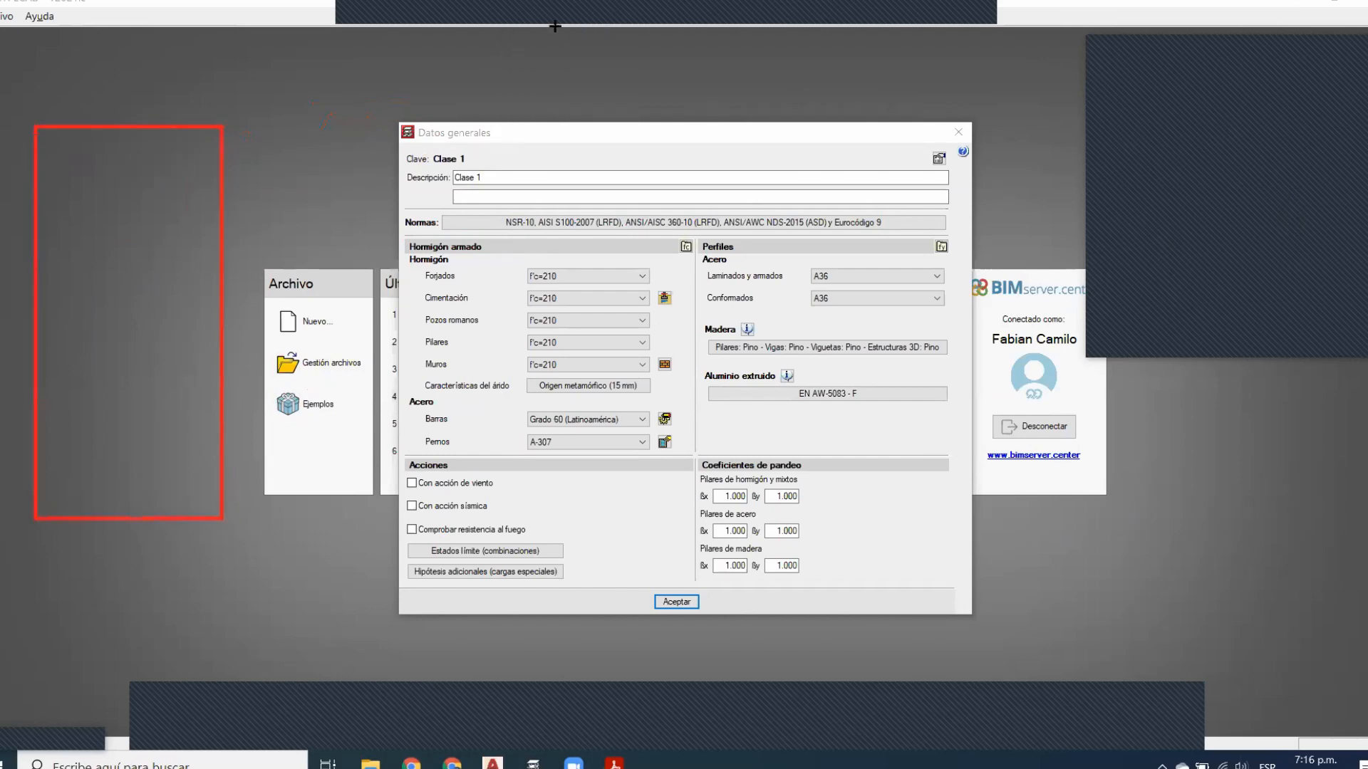
mouse_move(49, 146)
mouse_down()
mouse_move(74, 163)
mouse_move(187, 159)
mouse_up()
mouse_move(51, 487)
mouse_down()
mouse_move(78, 503)
mouse_move(209, 505)
mouse_up()
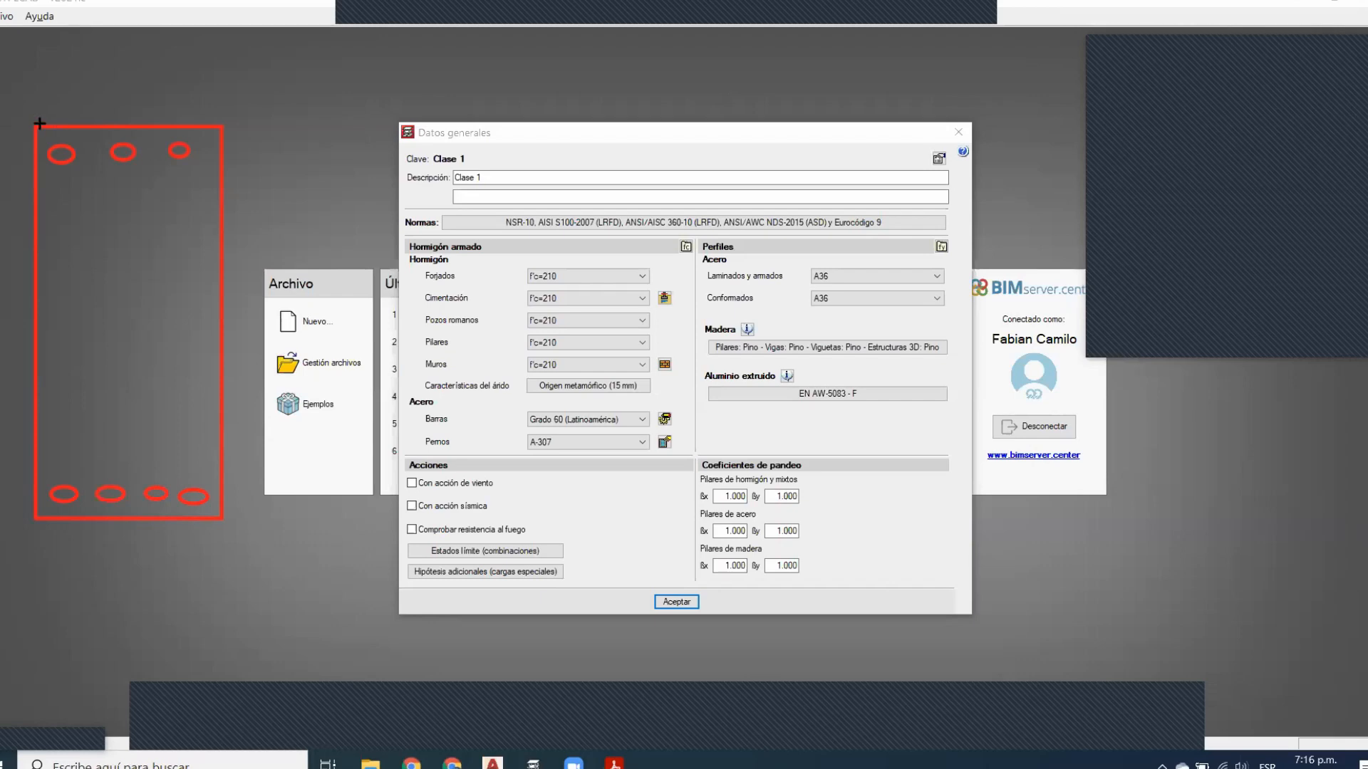
mouse_move(80, 148)
mouse_down()
mouse_move(102, 160)
mouse_move(207, 156)
mouse_up()
key(ctrl+z)
key(ctrl+z)
key(ctrl+z)
Add a second row of three ellipses below the upper row, and mark the section's depths with vertical lines and horizontal reference strokes
mouse_move(49, 187)
mouse_down()
mouse_move(76, 205)
mouse_move(194, 198)
mouse_up()
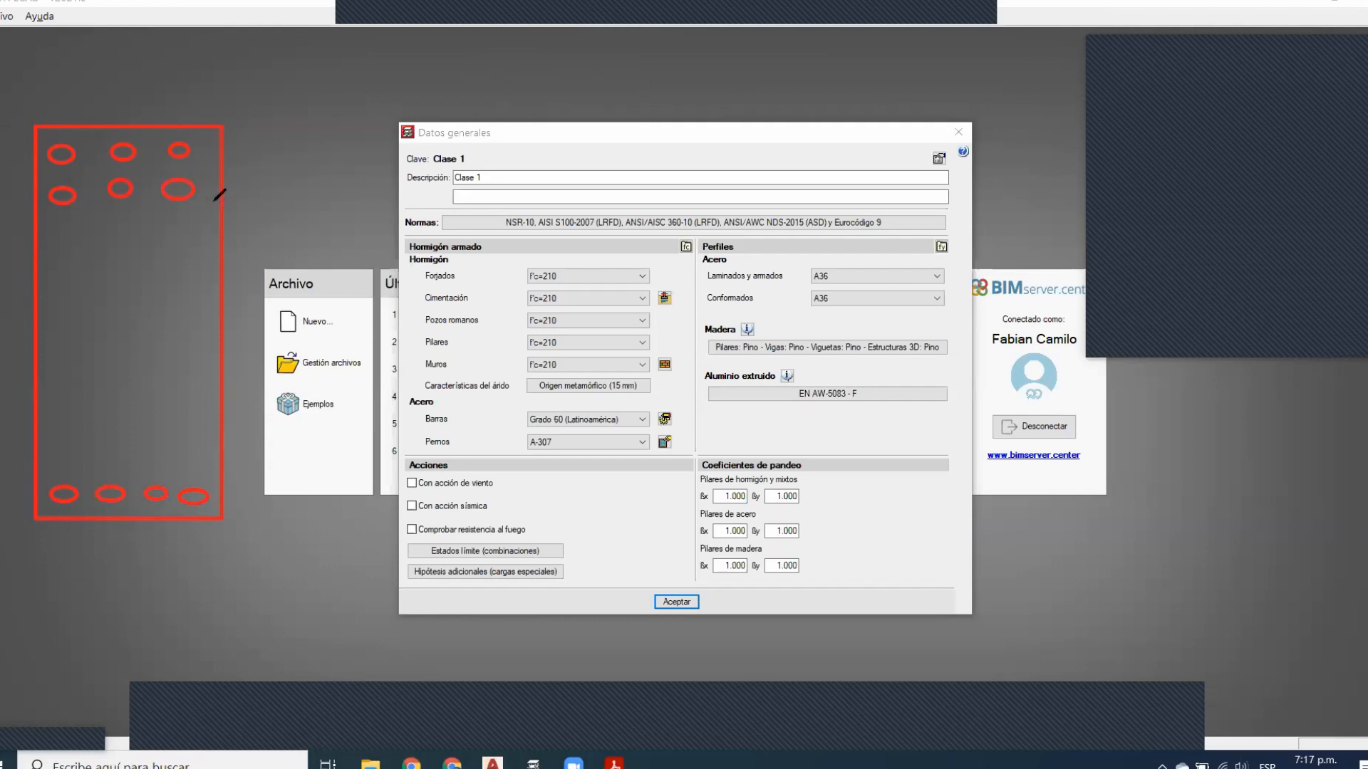
mouse_move(265, 192)
mouse_down()
mouse_move(203, 189)
mouse_move(232, 307)
mouse_move(235, 514)
mouse_up()
mouse_move(256, 145)
mouse_down()
mouse_move(284, 143)
mouse_move(292, 524)
mouse_up()
drag(277, 524, 306, 524)
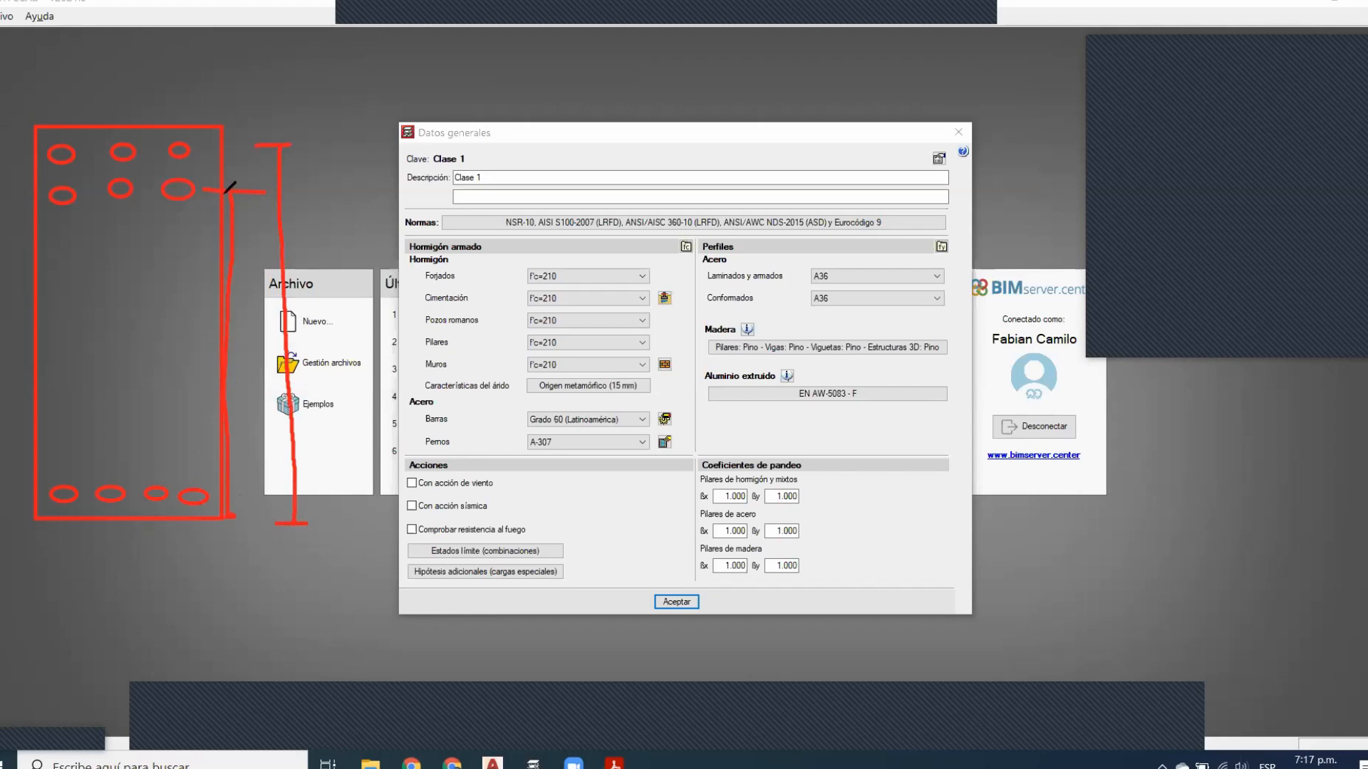
drag(223, 216, 35, 223)
mouse_move(196, 171)
mouse_down()
mouse_move(49, 131)
mouse_move(258, 130)
mouse_move(226, 165)
mouse_up()
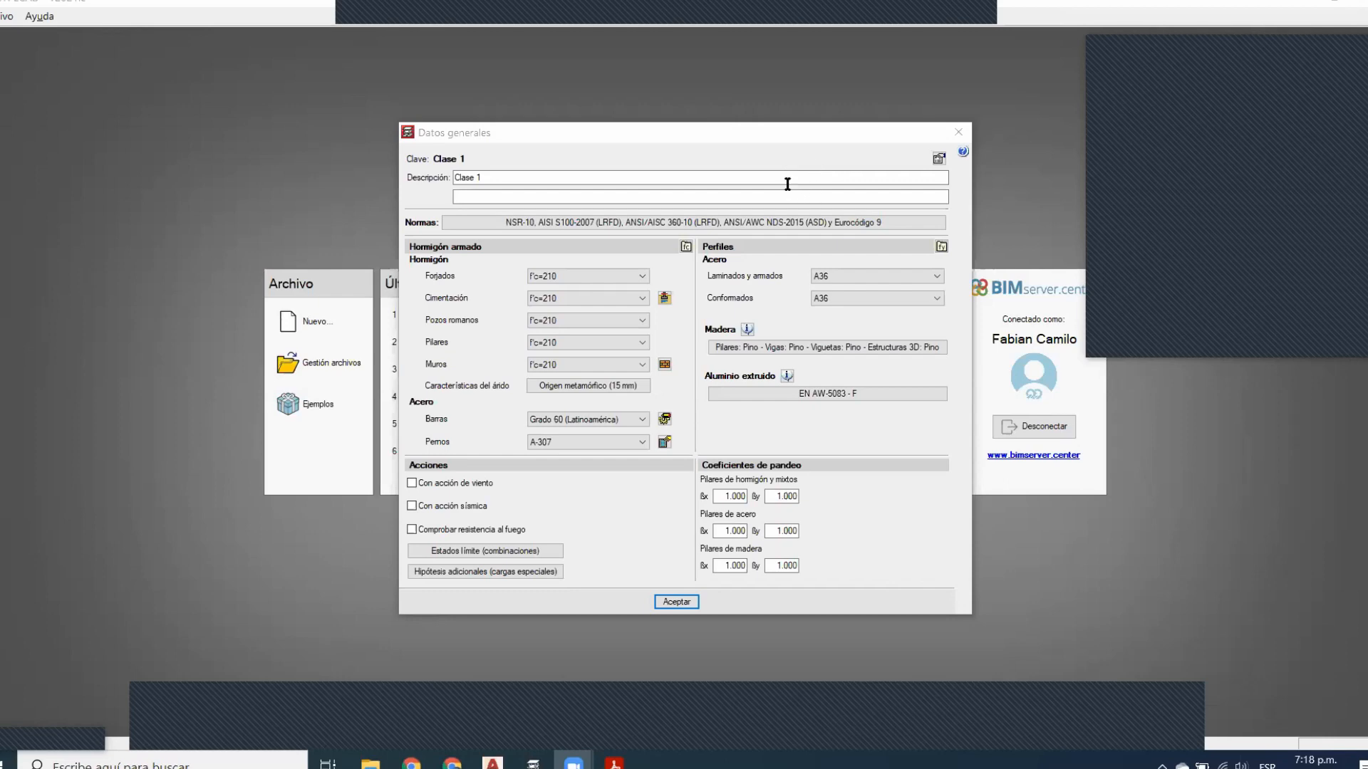
Return to the general data window and accept the settings of the Clase 1 project
click(787, 181)
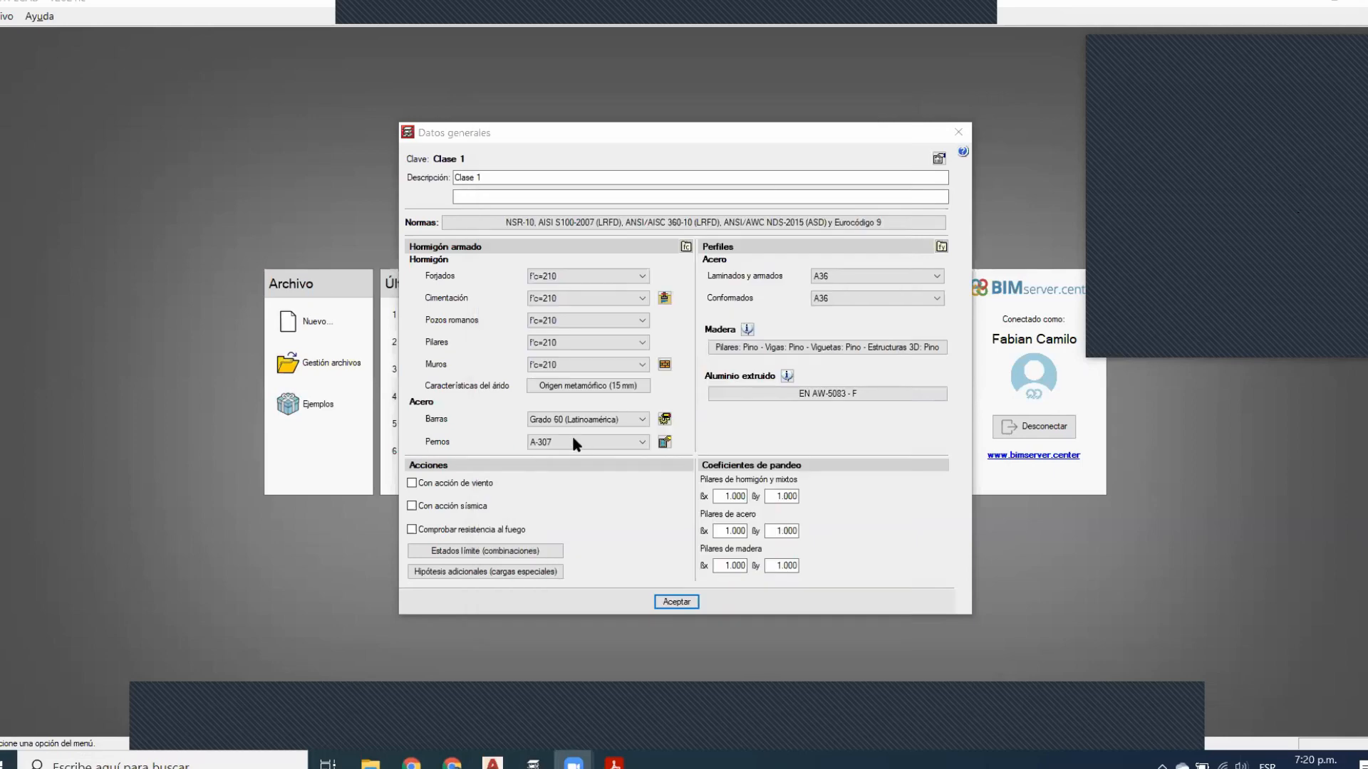
click(670, 603)
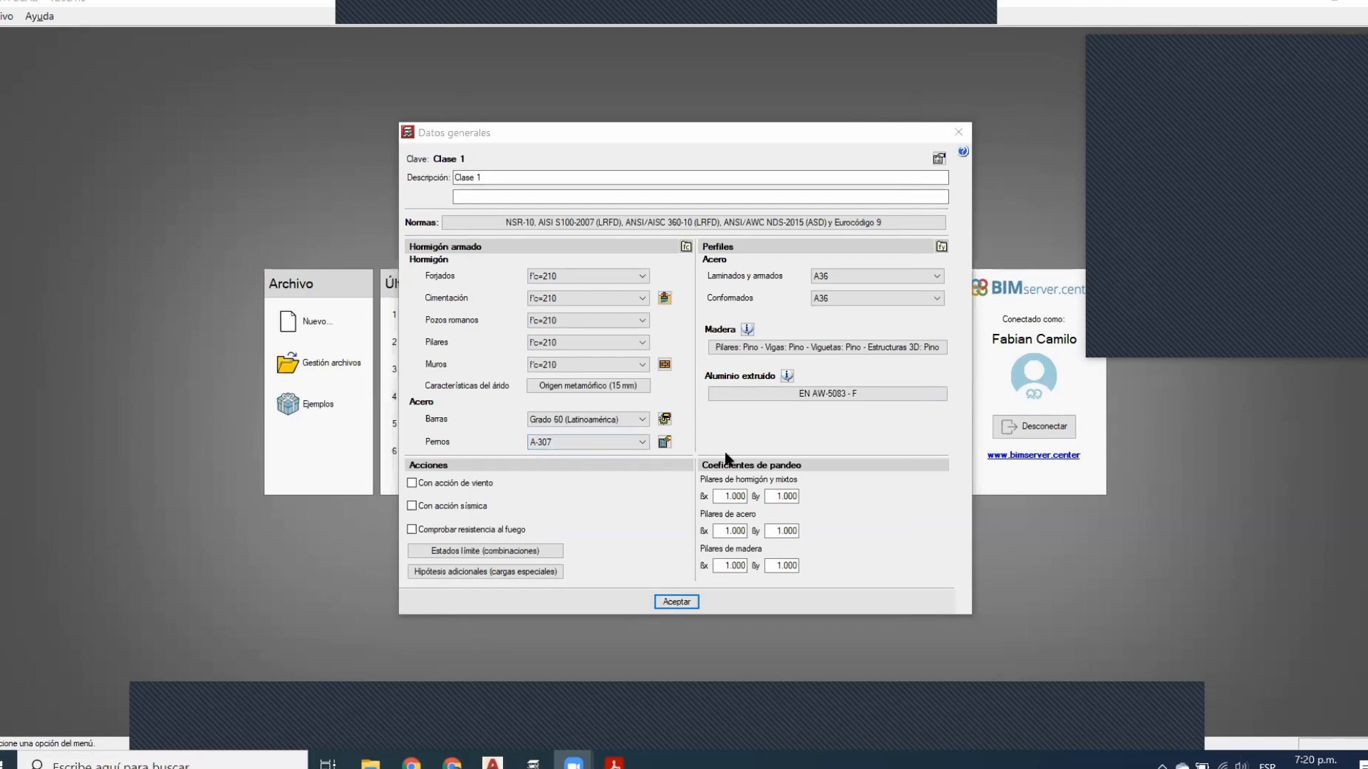